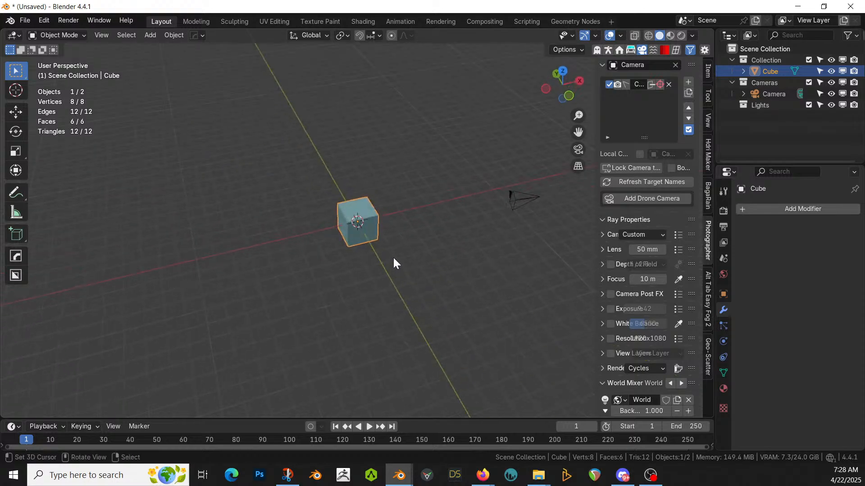
Step: Delete the default cube from the scene
scroll(393, 257, "up", 2)
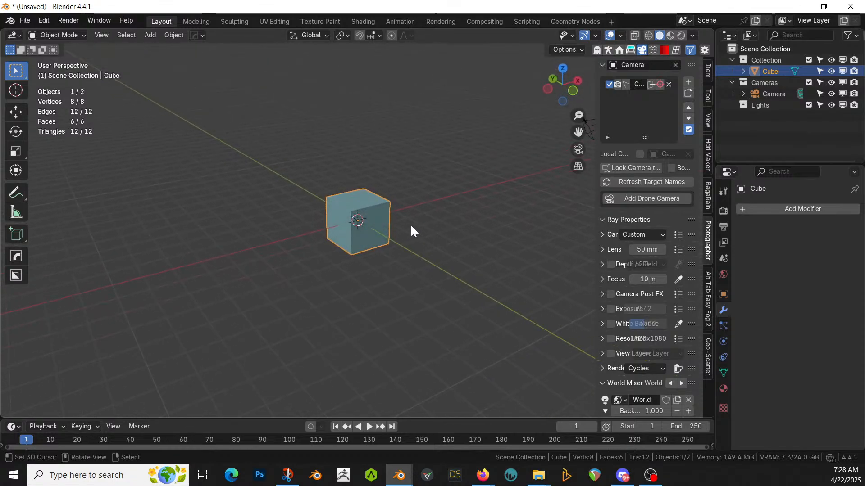
middle_click_drag(421, 237, 402, 263)
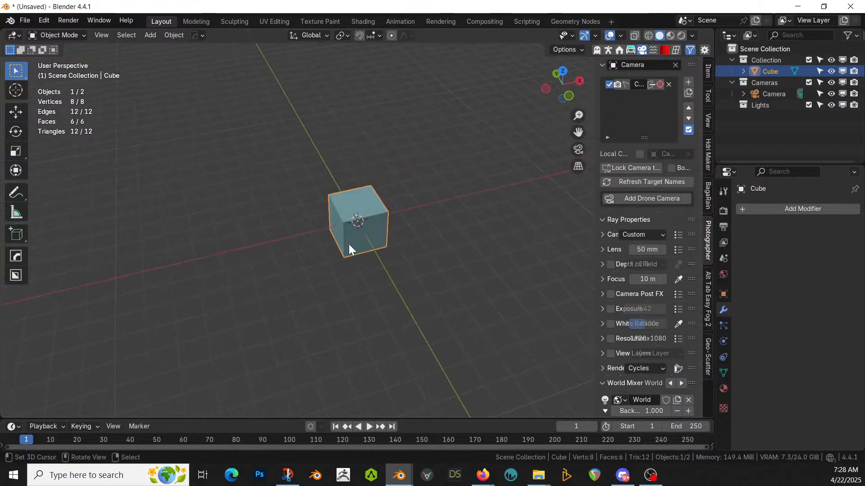
middle_click_drag(342, 245, 362, 226)
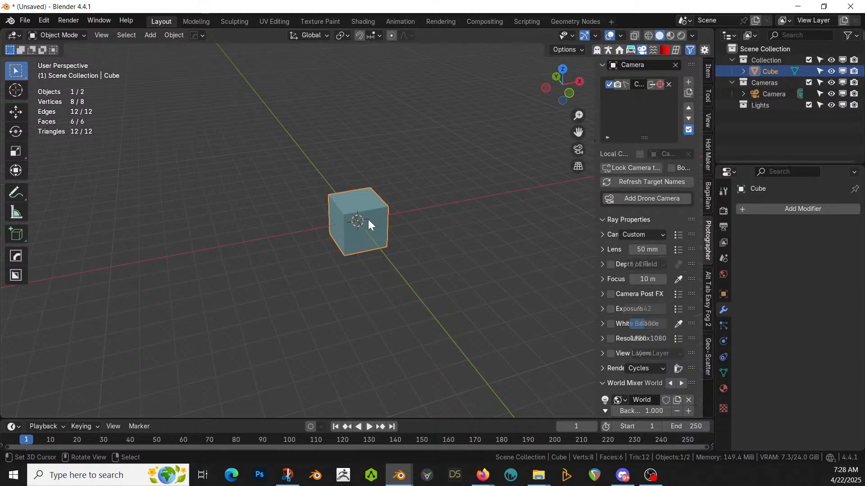
key("Delete")
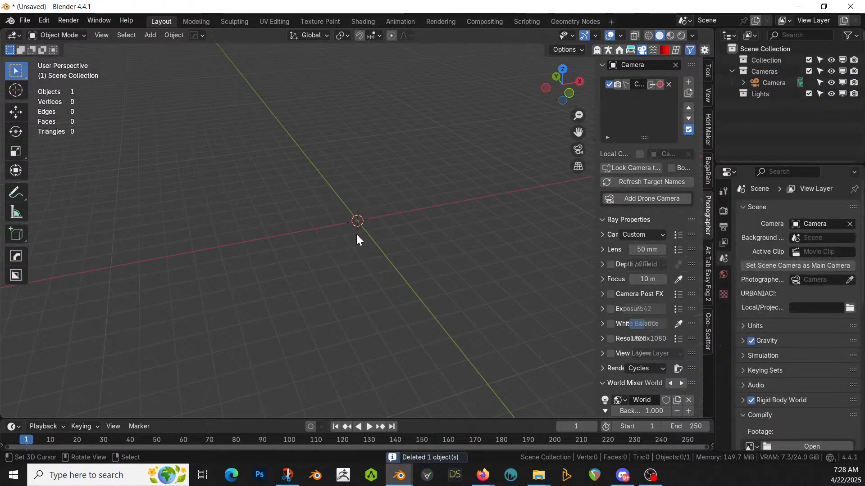
Step: Add a mesh circle at the origin and scale it uniformly by a factor of 100
key("shift+a")
mouse_move(325, 170)
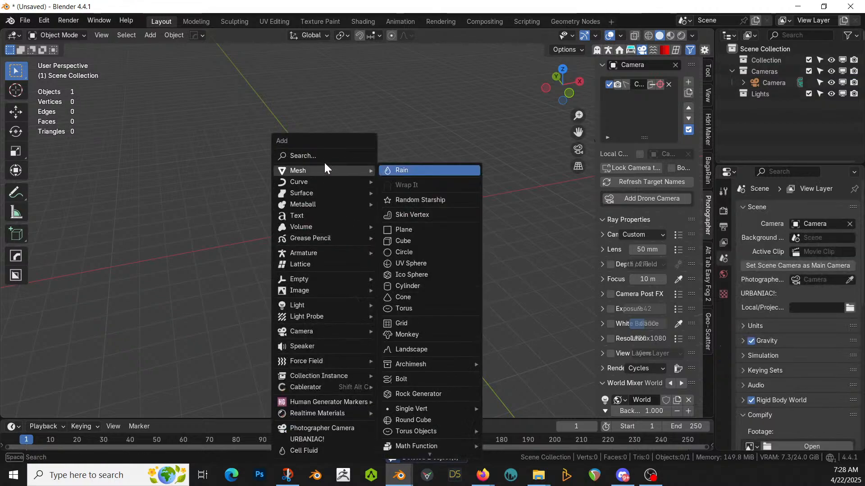
left_click(421, 254)
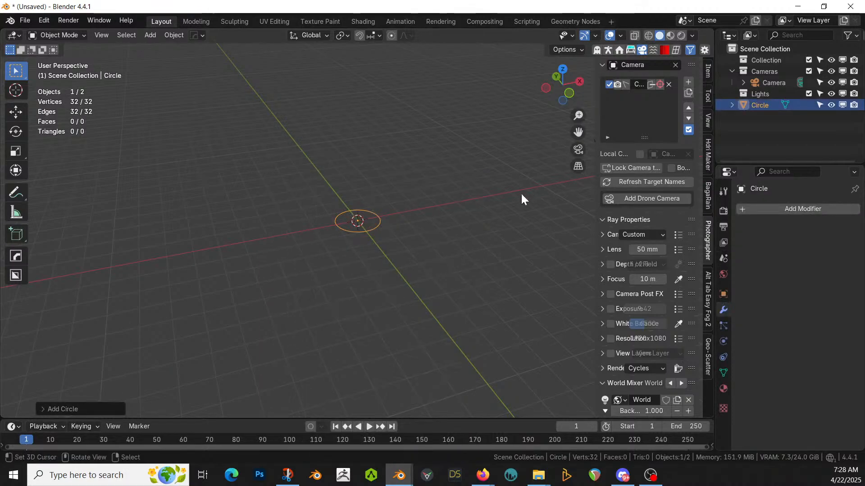
type("s100")
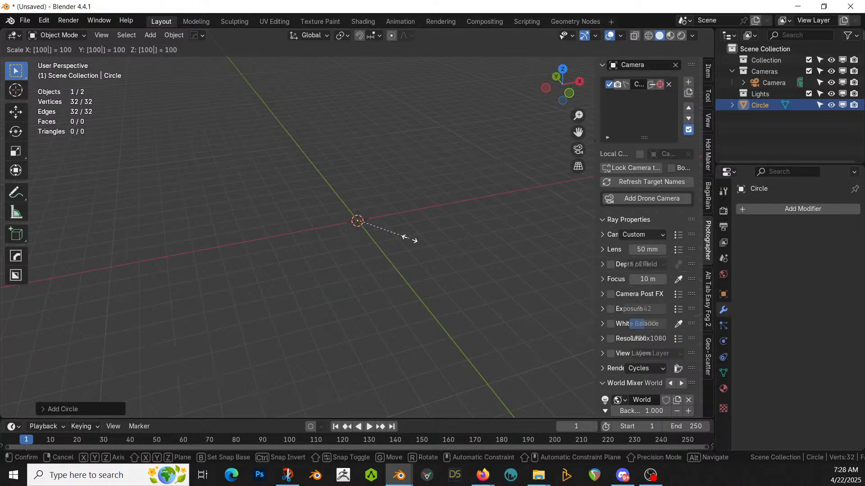
key("Return")
scroll(410, 242, "down", 5)
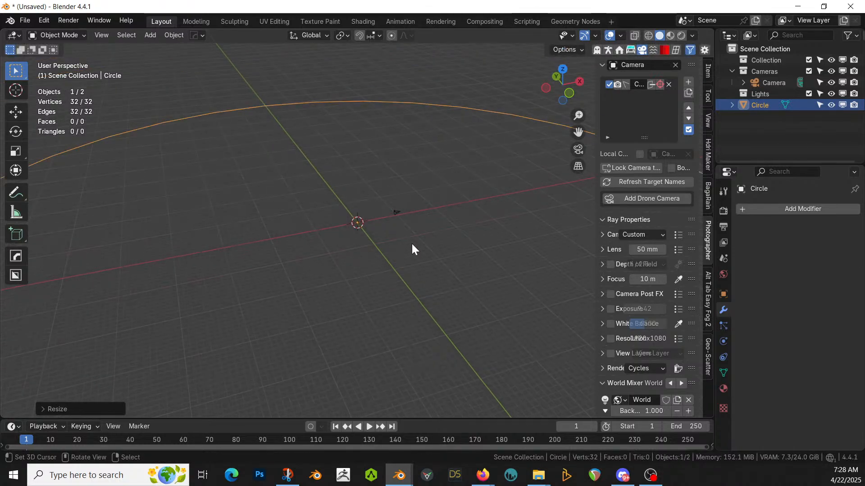
Step: Apply the circle's rotation and scale, and display its transform and dimension values
key("ctrl+a")
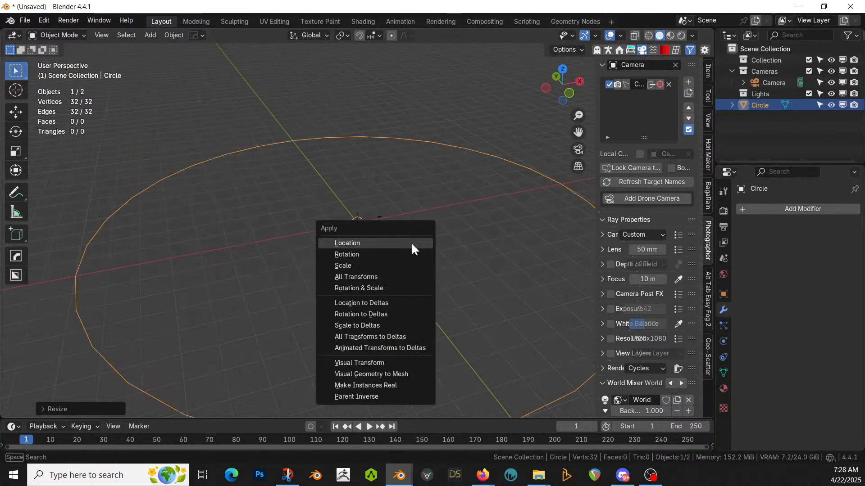
left_click(376, 288)
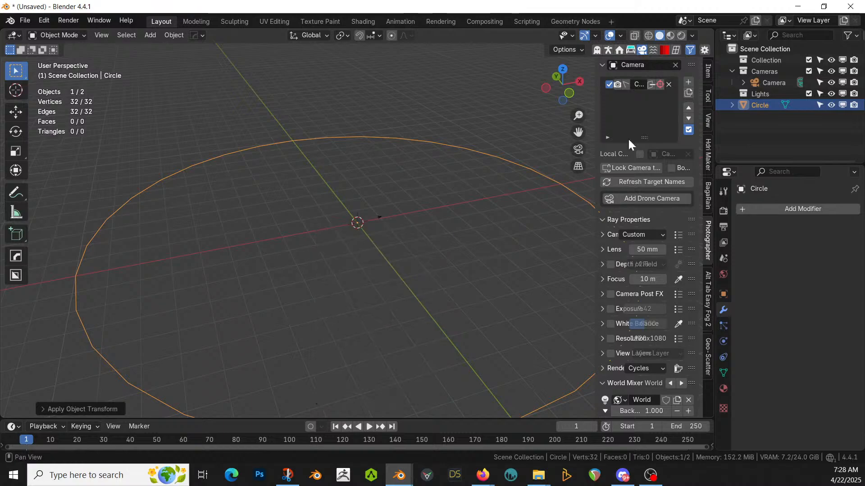
left_click(705, 75)
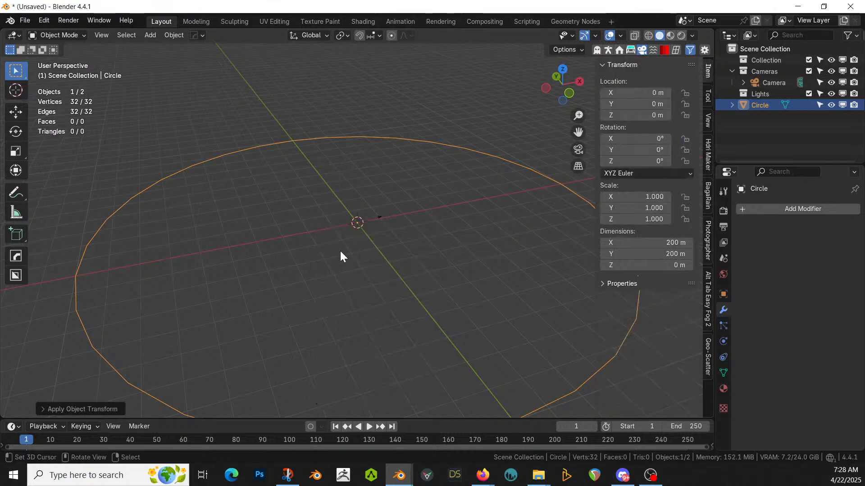
Step: Fill the circle's outline with a single face in Edit Mode and return to Object Mode
middle_click_drag(380, 277, 313, 262)
middle_click_drag(401, 224, 395, 261)
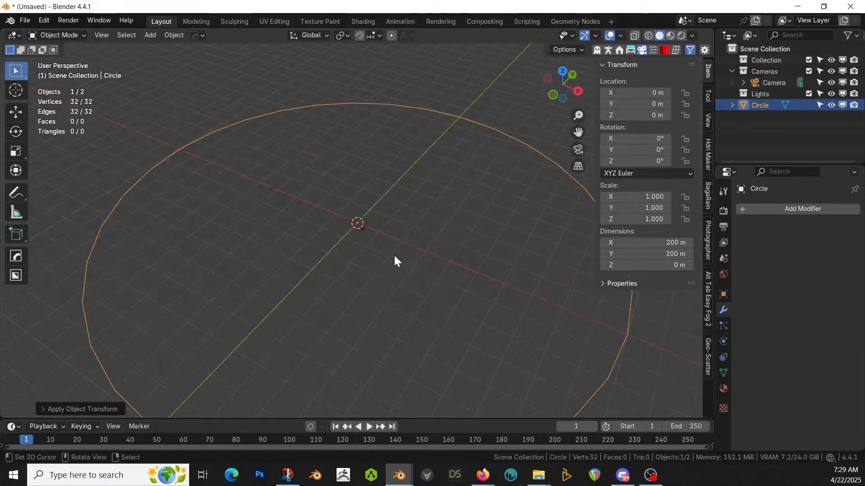
key("Tab")
key("f")
key("Tab")
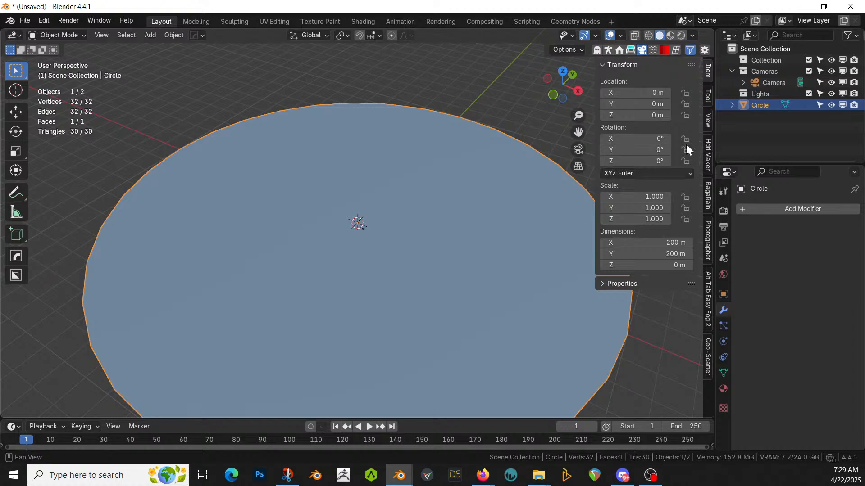
Step: Remesh the filled circle with Quad Remesher using a quad count of 250
left_click(675, 51)
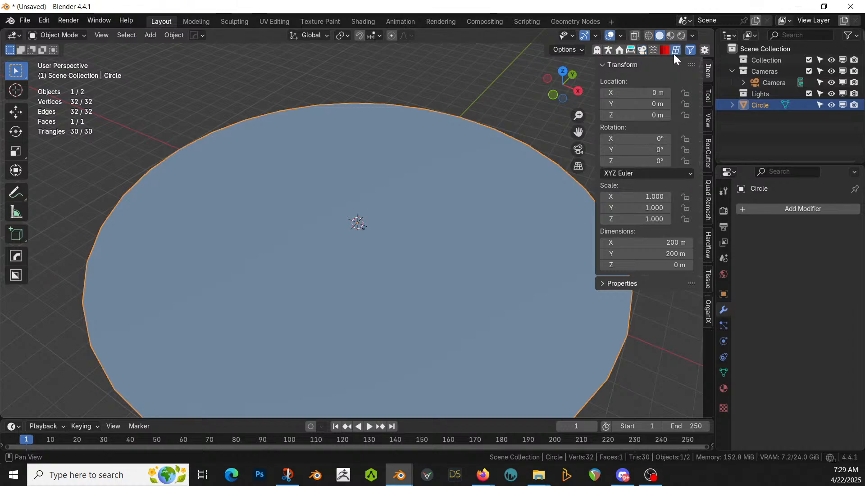
left_click(707, 200)
left_click(663, 104)
type("250")
key("Return")
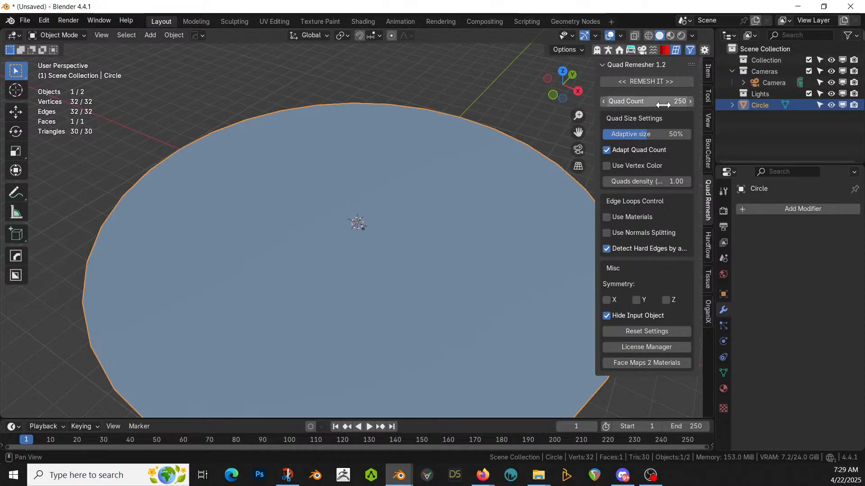
left_click(642, 82)
middle_click_drag(382, 247, 330, 294)
scroll(330, 294, "down", 3)
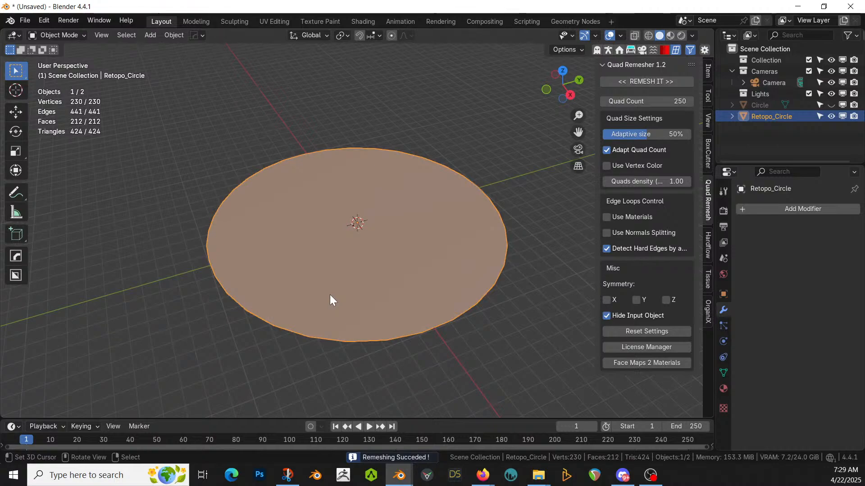
Step: Add the Terrainer_Base terrain modifier to the remeshed circle
scroll(330, 296, "up", 2)
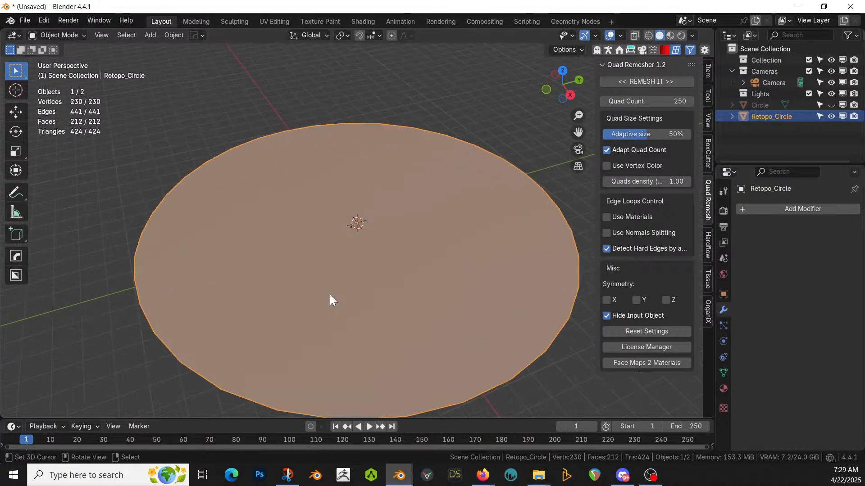
middle_click_drag(327, 294, 309, 287)
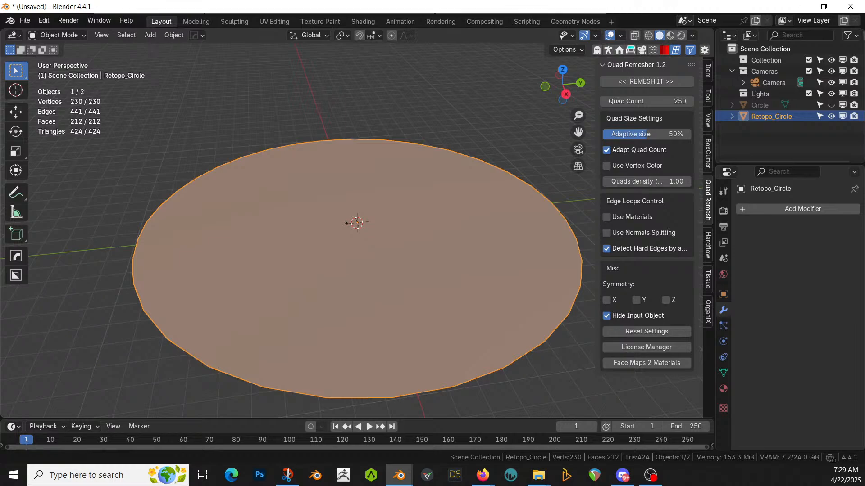
middle_click_drag(406, 217, 396, 227)
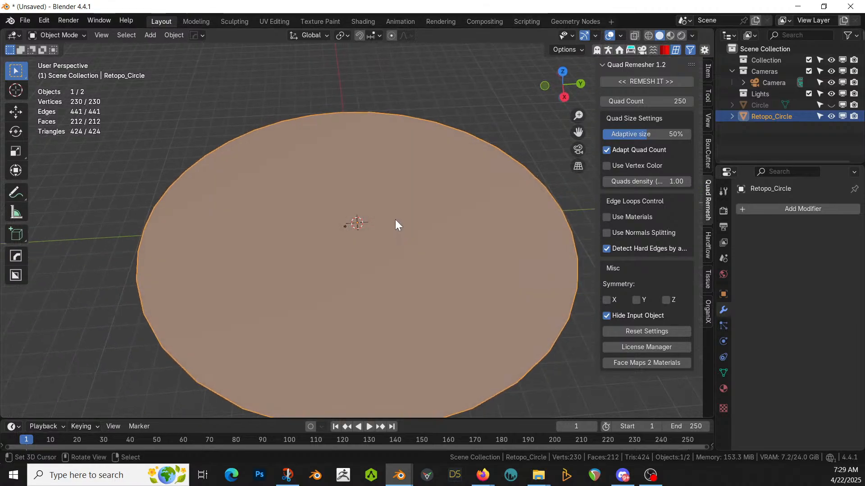
middle_click_drag(417, 251, 417, 222)
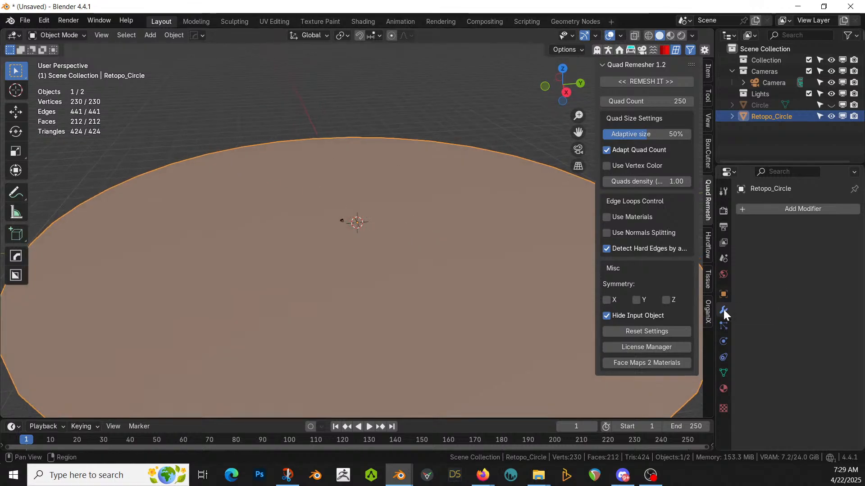
left_click(782, 210)
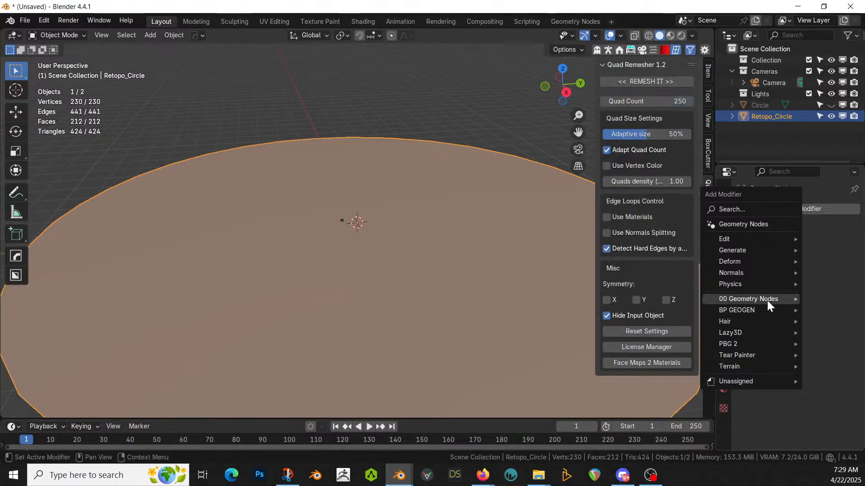
mouse_move(767, 299)
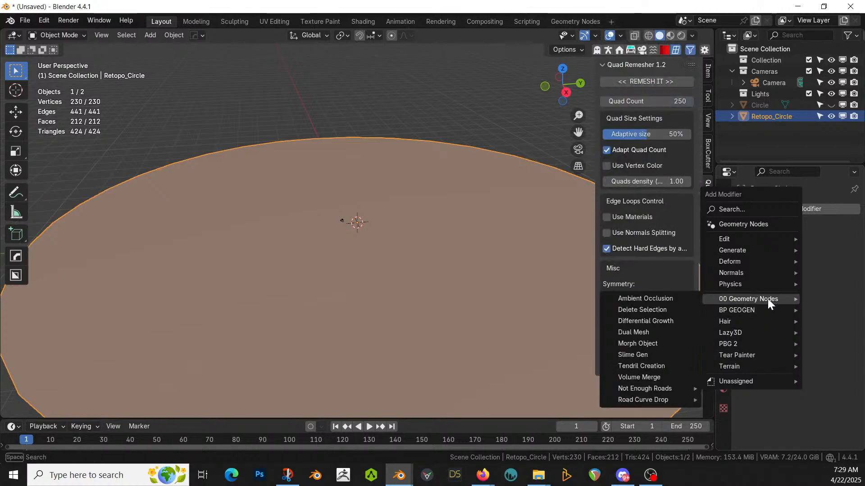
mouse_move(758, 368)
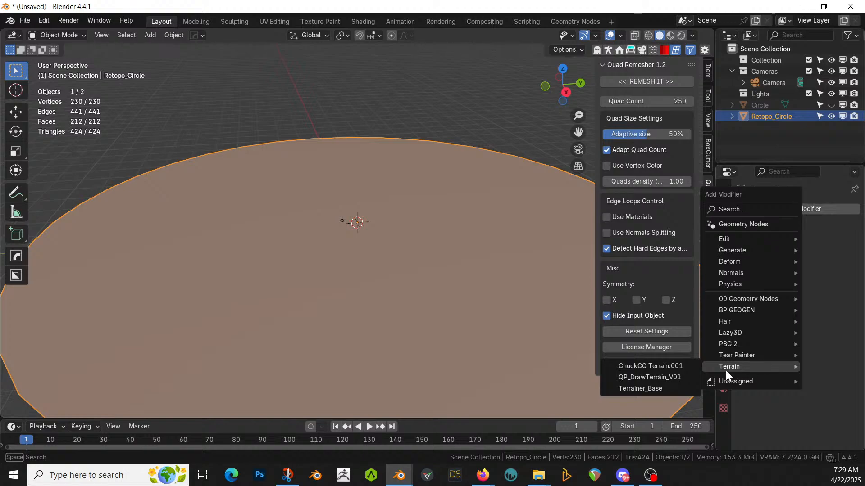
left_click(639, 387)
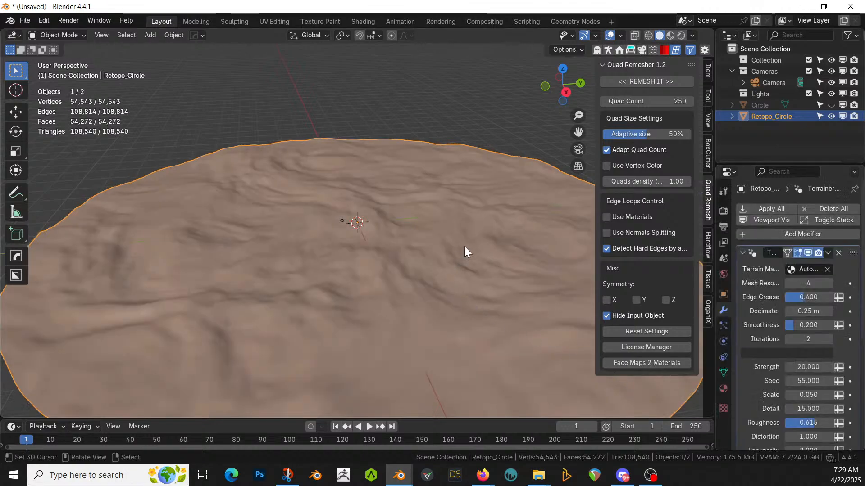
Step: Set the Strength in the terrain modifier's second noise group to 3
scroll(796, 374, "down", 6)
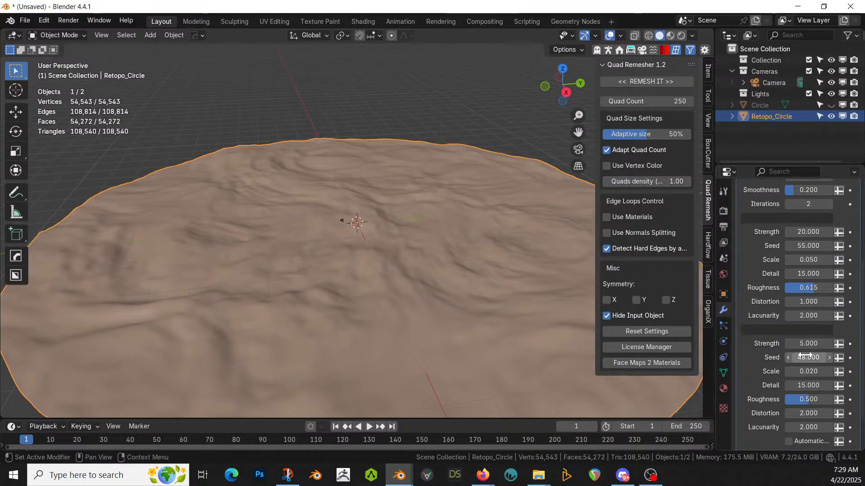
left_click(808, 344)
type("3")
key("Return")
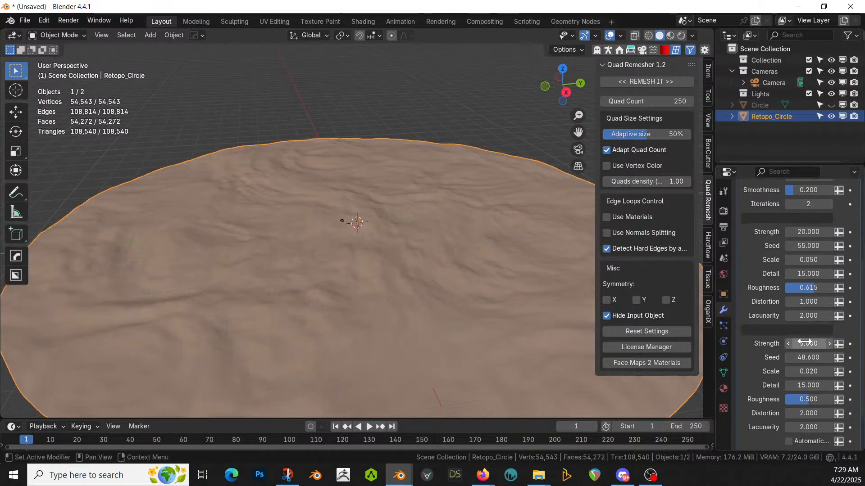
Step: Try Scale values of 1 and 0.01 in the terrain modifier's second noise group
left_click(806, 372)
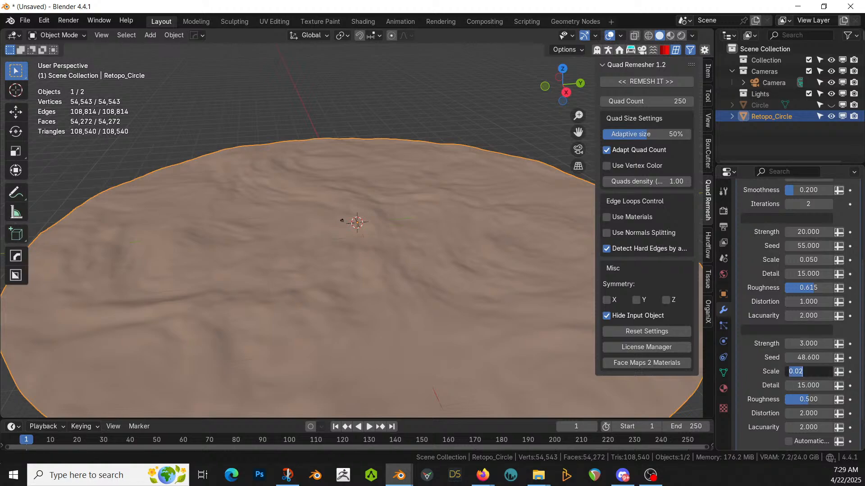
type("1")
key("Return")
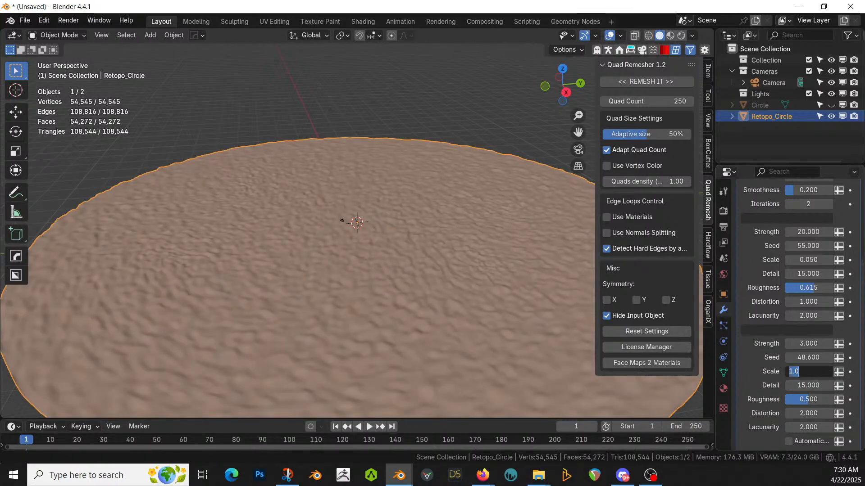
key("Return")
left_click(808, 373)
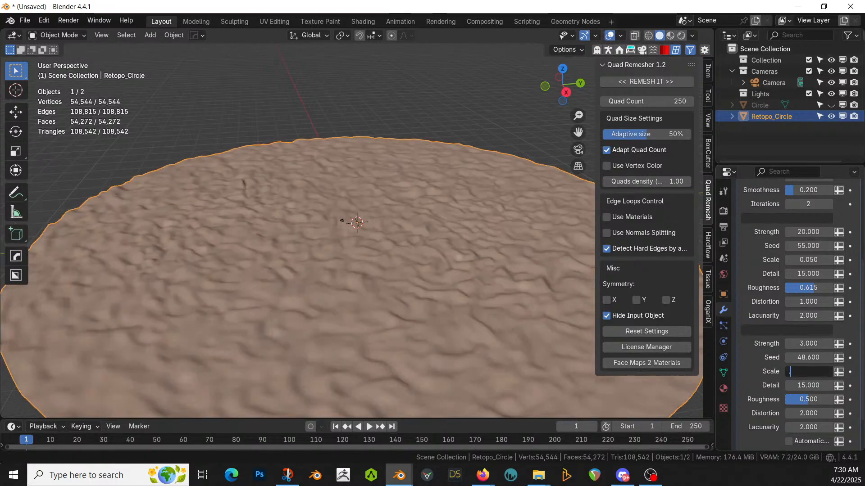
key("Return")
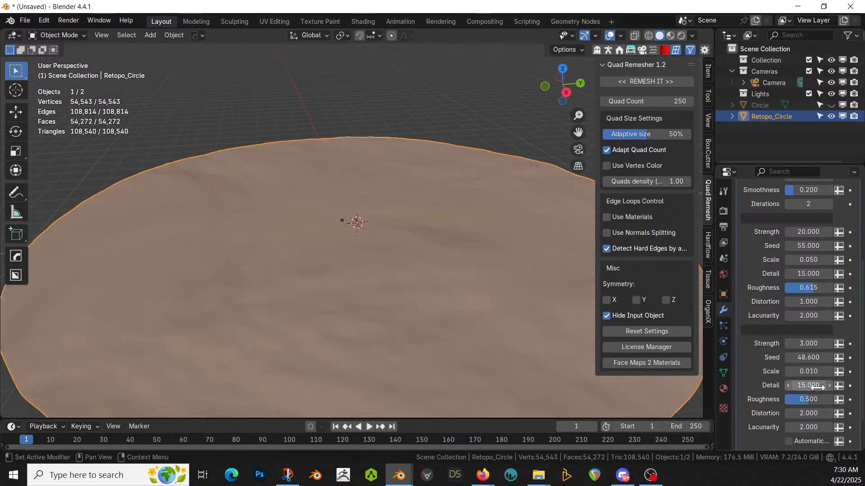
Step: Set the Scale in the terrain modifier's second noise group to 0.015
left_click(808, 373)
type(".05")
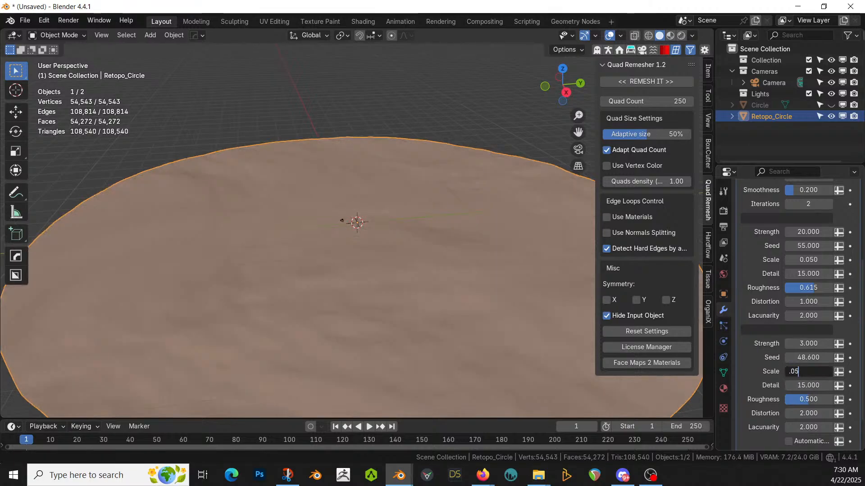
key("BackSpace")
key("BackSpace")
key("Return")
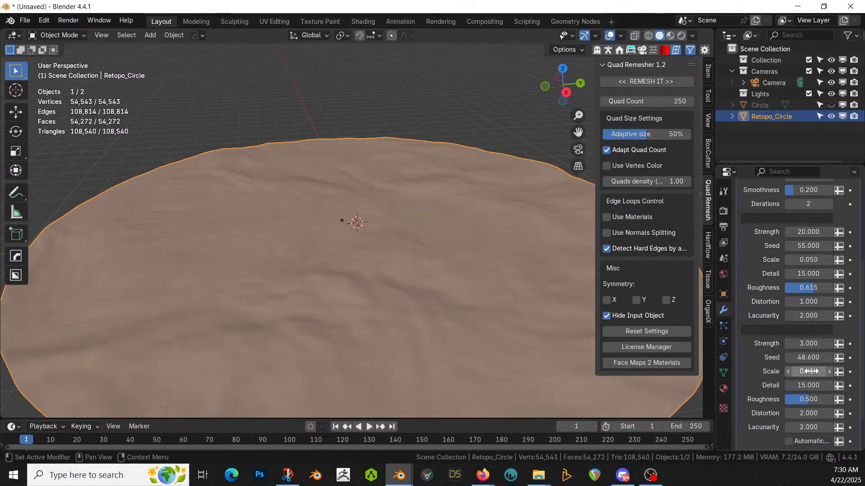
Step: Examine the terrain relief and show the whole terrain disc in top orthographic view
mouse_move(309, 332)
middle_mouse_down()
mouse_move(357, 305)
mouse_move(404, 305)
mouse_move(384, 336)
mouse_move(318, 350)
mouse_move(248, 307)
mouse_move(213, 299)
mouse_move(193, 315)
mouse_move(230, 351)
mouse_move(301, 334)
middle_mouse_up()
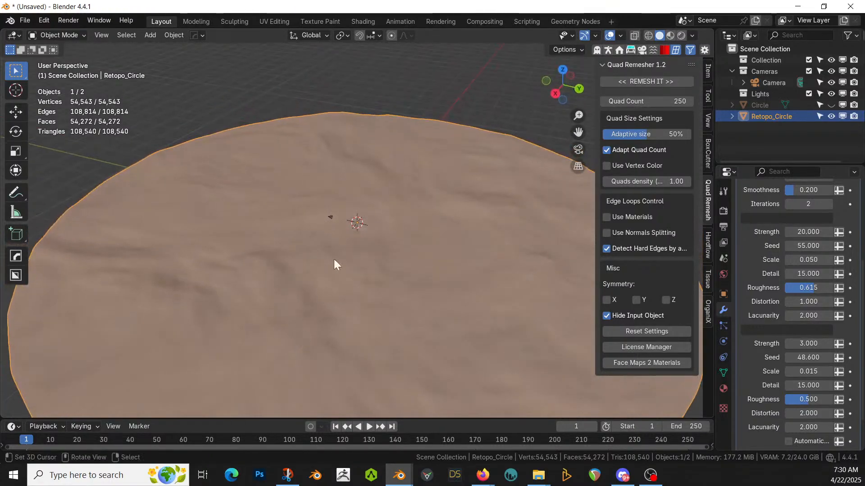
middle_click_drag(390, 307, 426, 284)
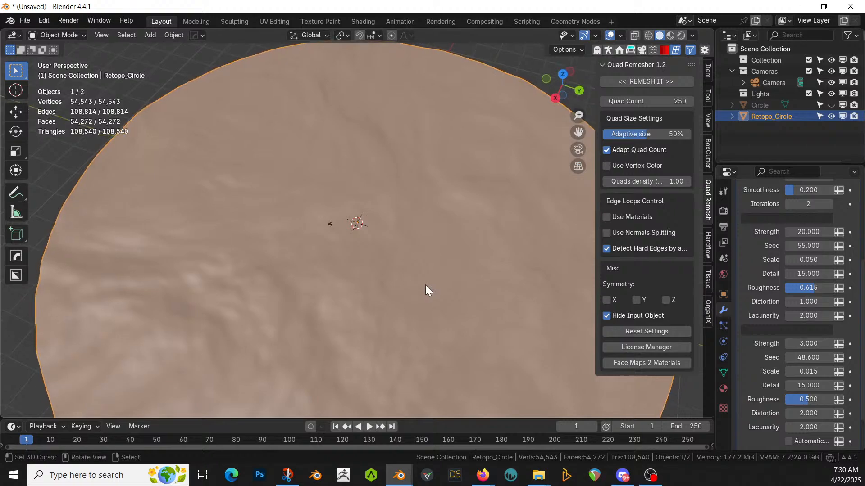
key("KP_7")
scroll(425, 285, "down", 3)
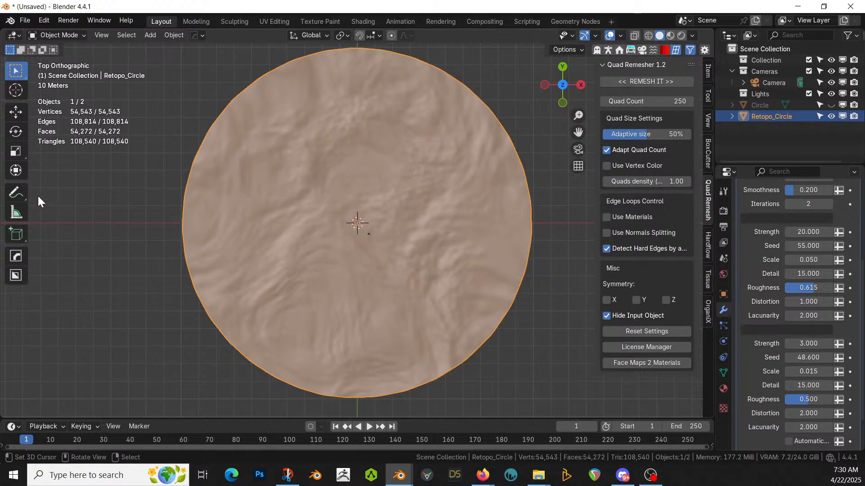
Step: Apply all modifiers on the terrain disc Retopo_Circle
scroll(800, 265, "up", 3)
scroll(800, 264, "up", 3)
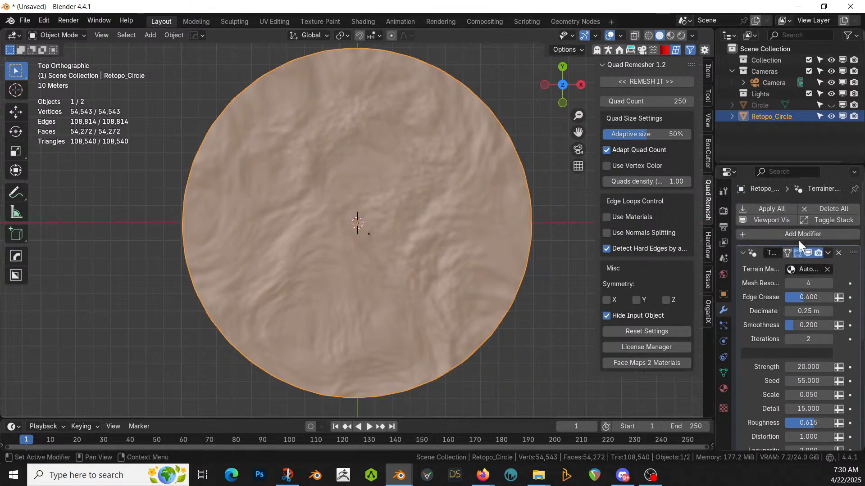
left_click(776, 207)
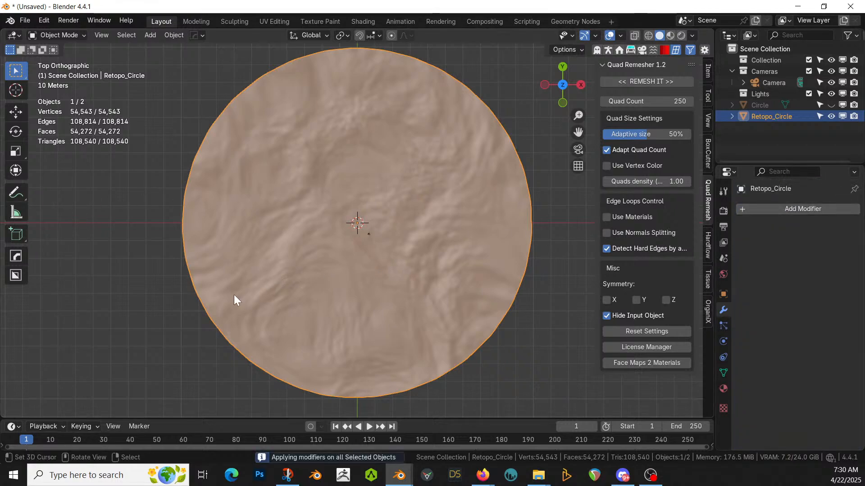
key("Tab")
key("Tab")
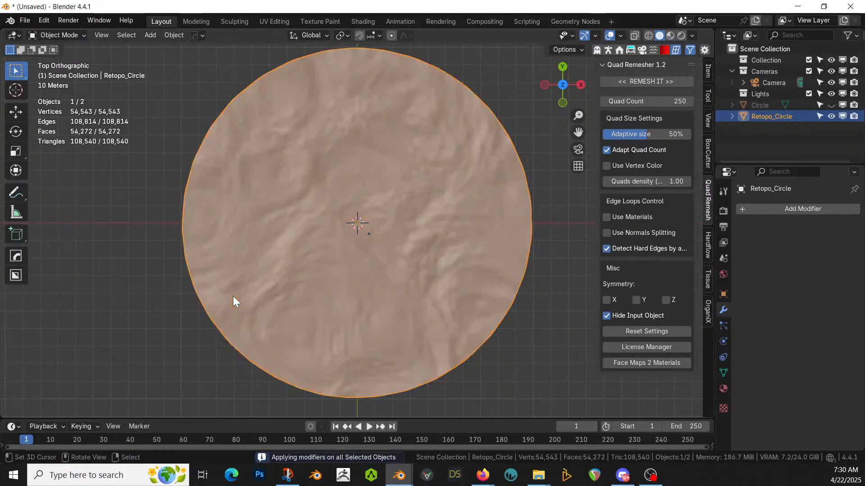
Step: Add a Bézier curve and delete its default points in Edit Mode, leaving an empty curve object
key("shift+a")
mouse_move(185, 279)
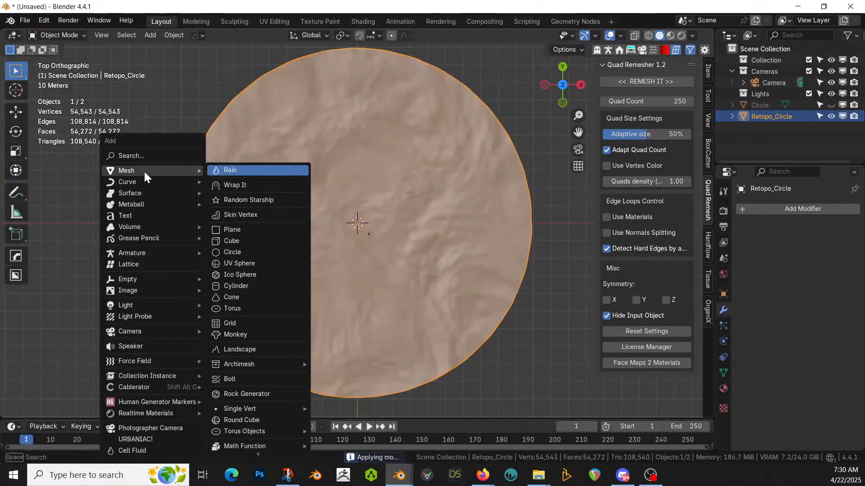
mouse_move(139, 182)
left_click(276, 183)
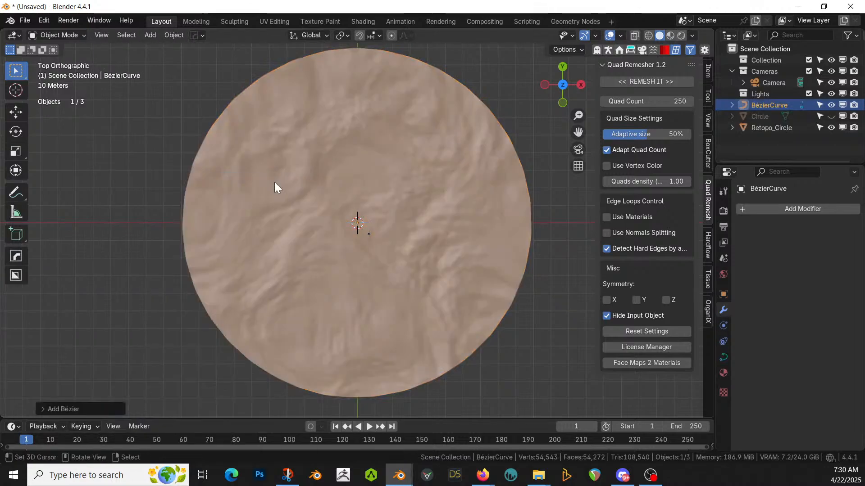
key("Tab")
key("x")
left_click(301, 220)
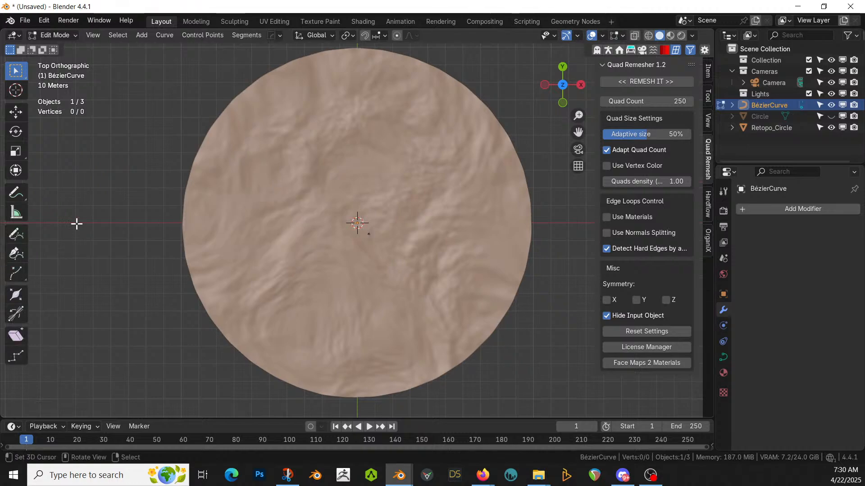
Step: Draw a freehand Bézier road curve across the terrain disc, extending past its edges on both sides, and return to Object Mode
left_click(18, 230)
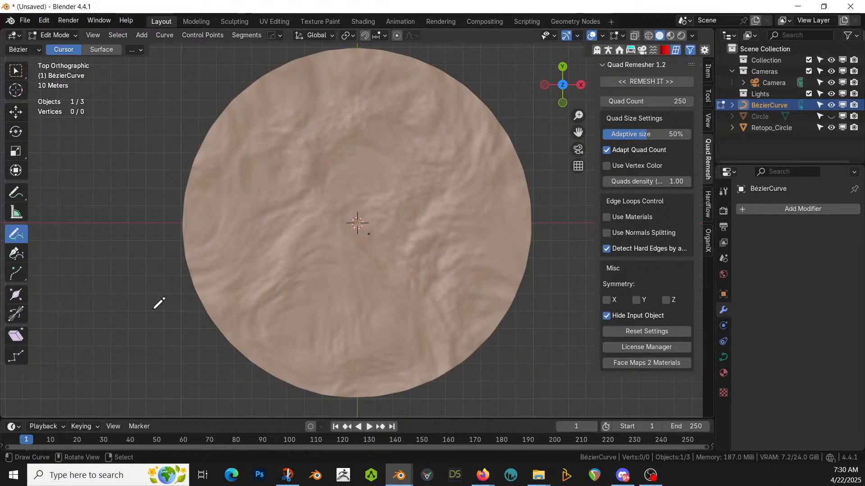
left_click_drag(221, 296, 382, 260)
left_click_drag(445, 230, 514, 164)
left_click_drag(546, 125, 546, 125)
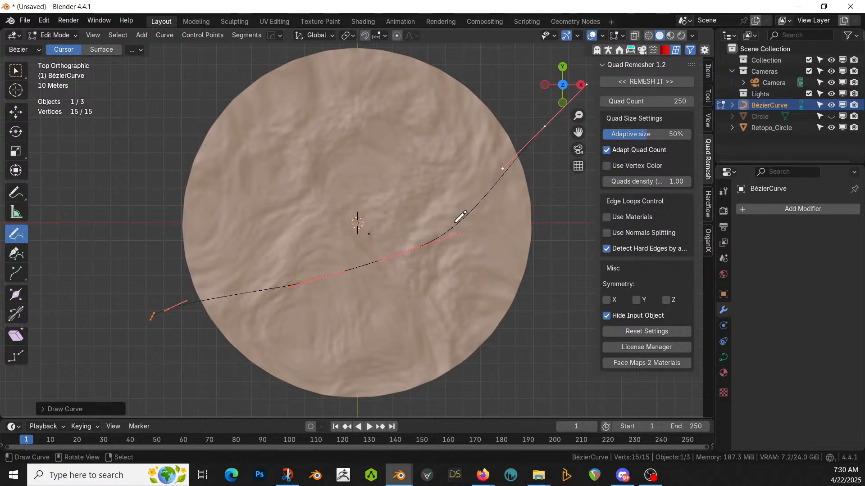
key("Tab")
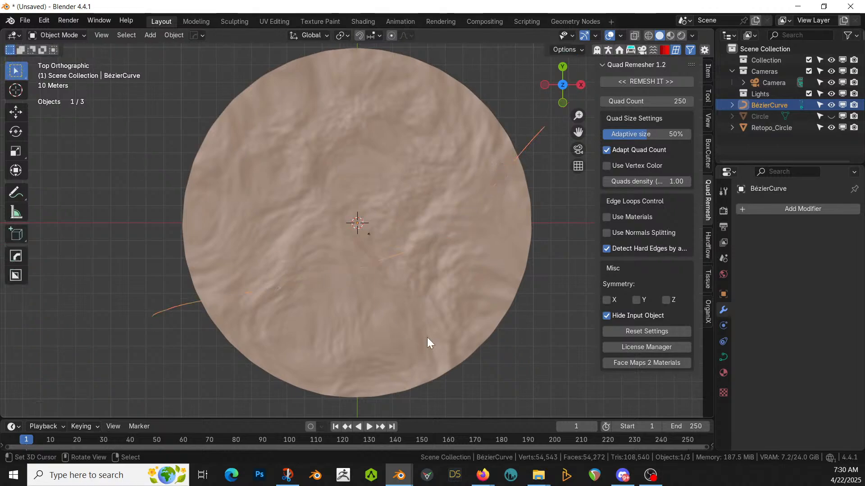
Step: Add the Not Enough Roads Flatten Landscape modifier to the terrain disc and assign the drawn Bézier curve as its Curve
middle_click_drag(427, 344, 403, 258)
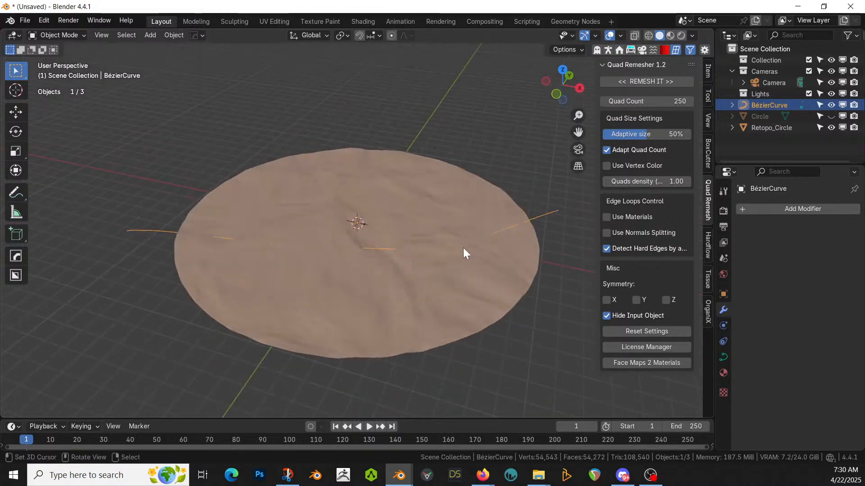
left_click(413, 212)
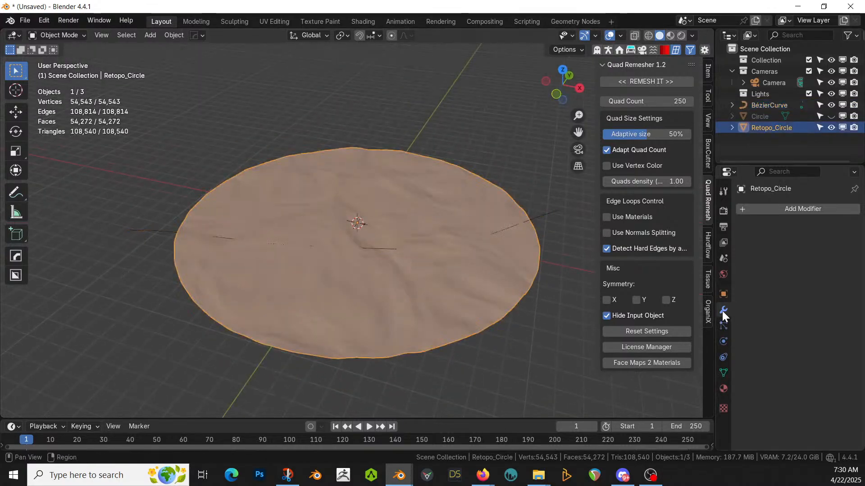
left_click(791, 208)
mouse_move(792, 207)
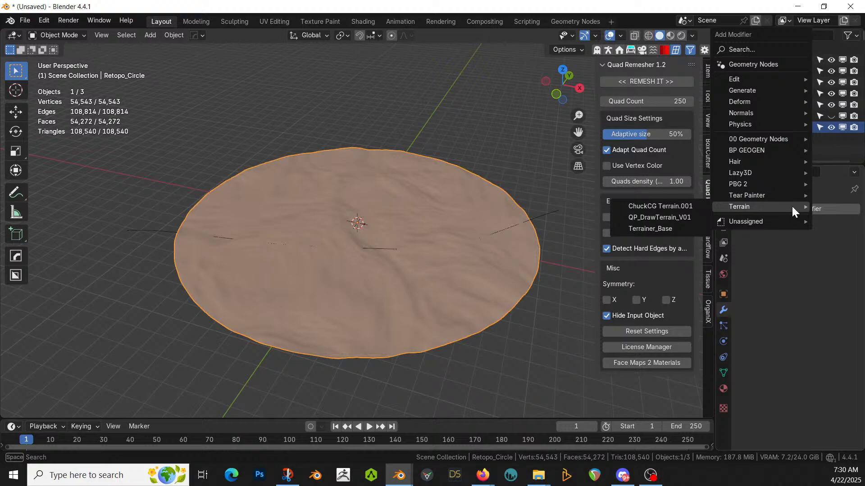
mouse_move(770, 137)
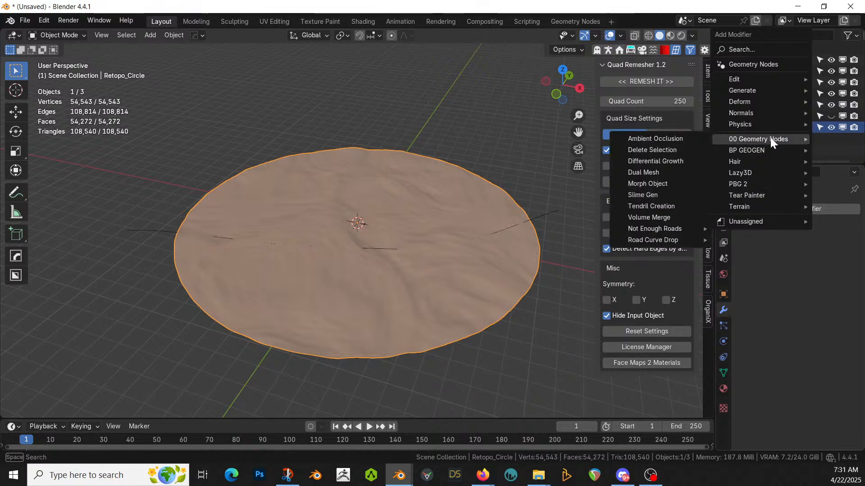
mouse_move(664, 228)
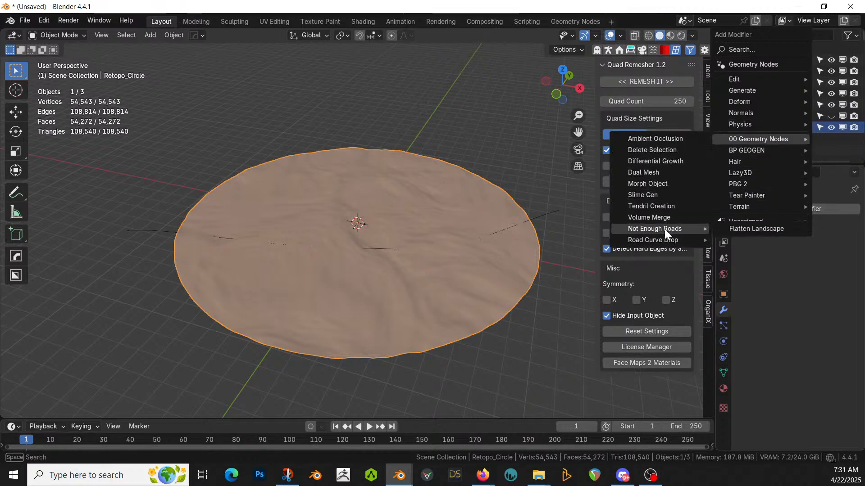
left_click(763, 229)
left_click(827, 269)
left_click(549, 210)
Step: Set the Flatten Landscape modifier's Iterations to 1274 and check the flattened strip along the curve
middle_click_drag(595, 277, 607, 242)
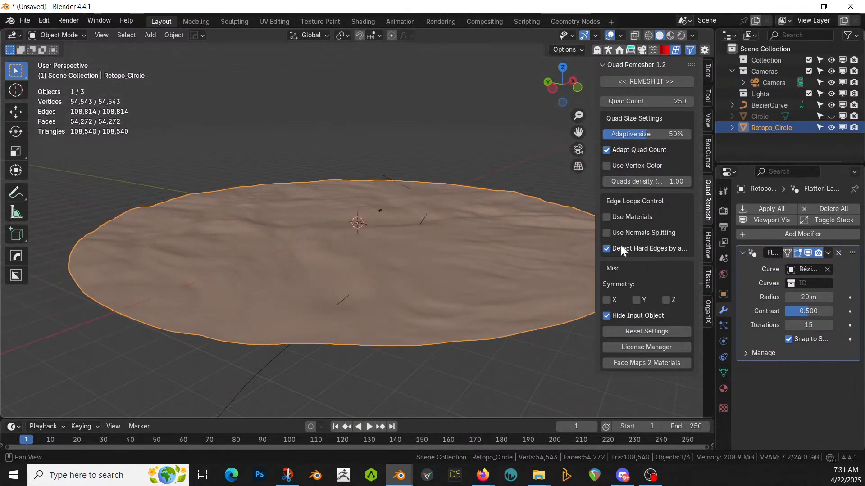
left_click_drag(802, 323, 858, 324)
middle_click_drag(387, 193, 495, 216)
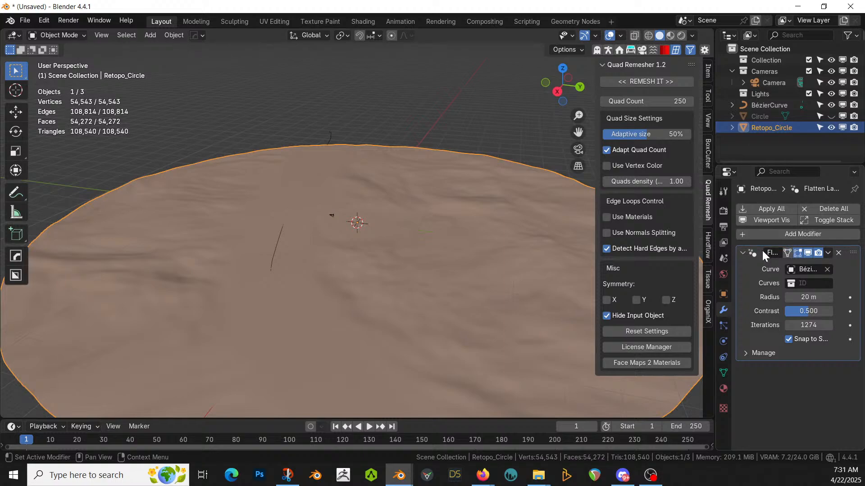
Step: Try the Road Path 1 modifier from Road Curve Drop on the Bézier curve, and undo it
left_click(276, 237)
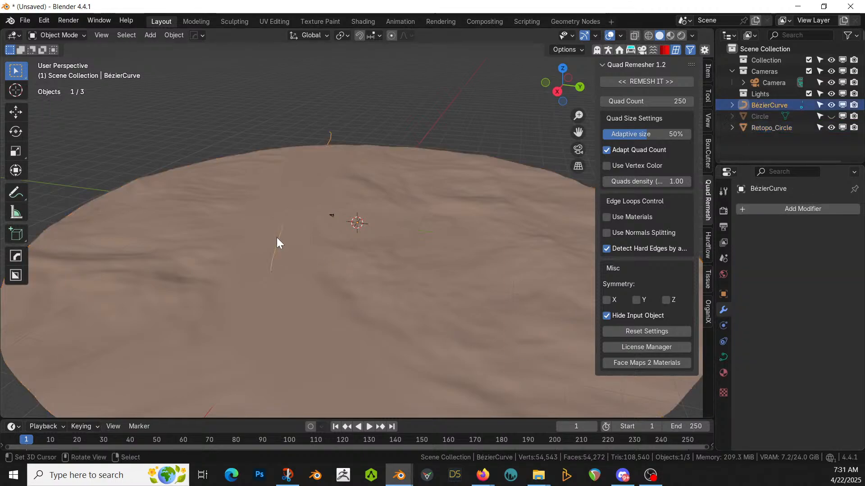
left_click(785, 209)
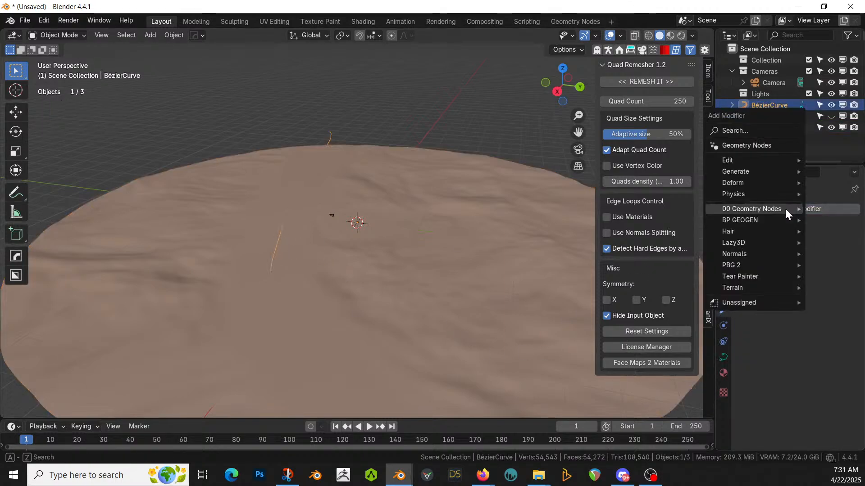
mouse_move(785, 209)
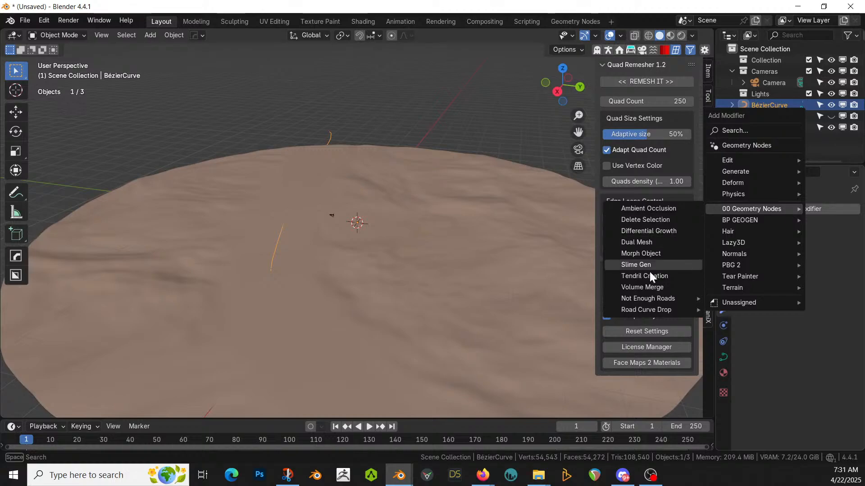
mouse_move(661, 309)
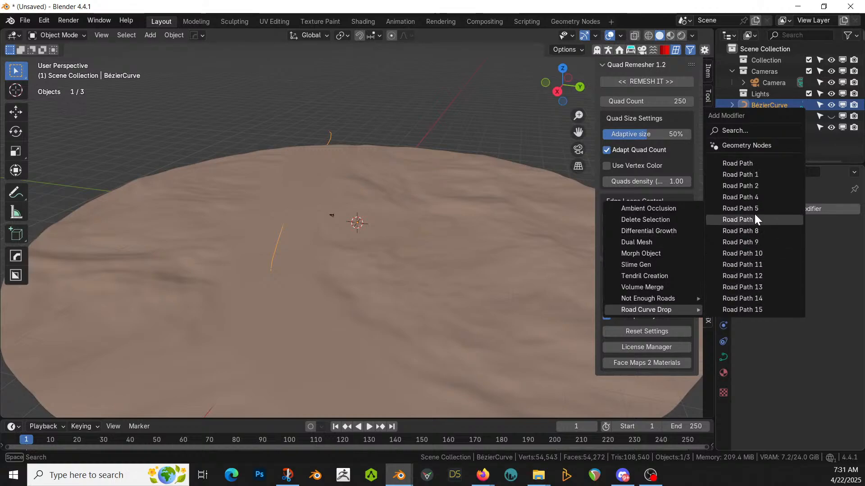
left_click(758, 175)
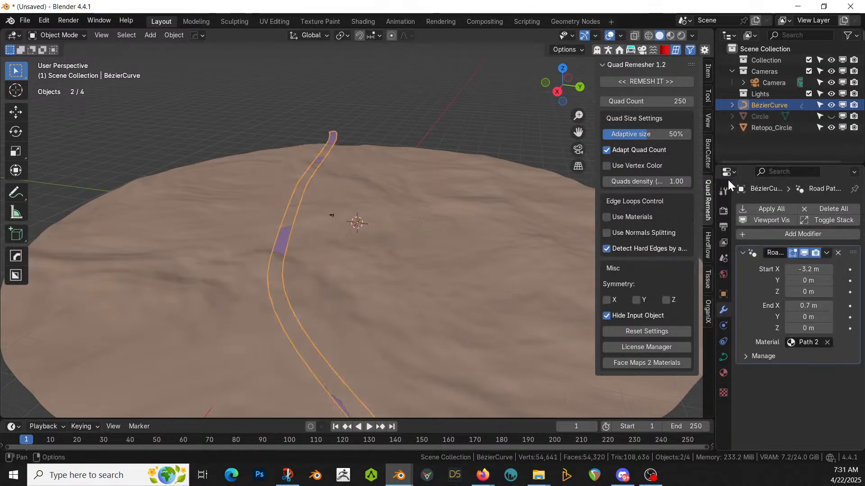
key("ctrl+z")
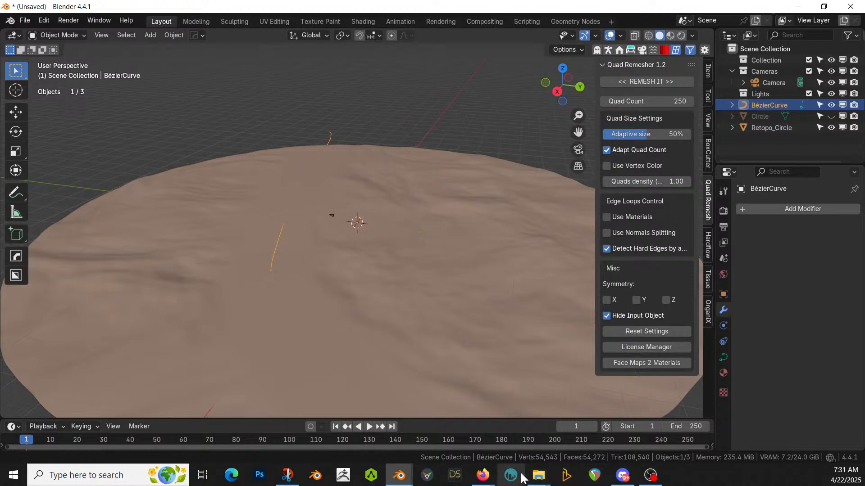
Step: Launch another Blender 4.4 window and open NotEnoughRoads2.blend from the Not Enough Roads folder
mouse_move(401, 479)
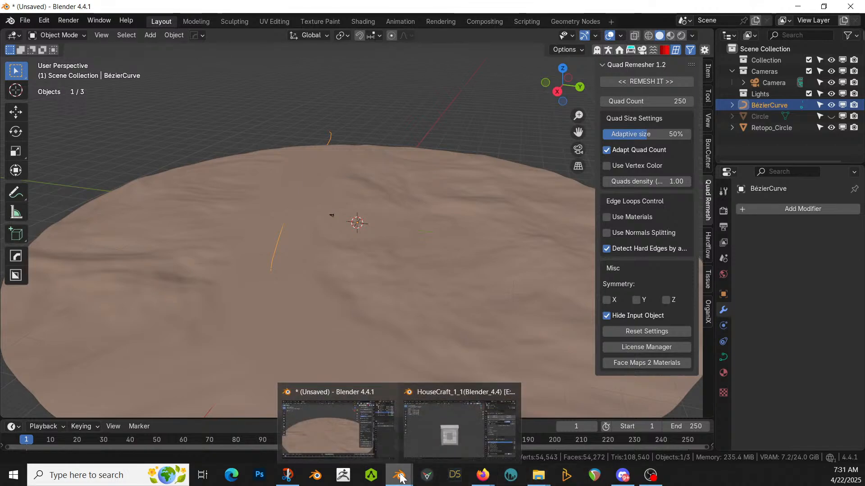
right_click(405, 479)
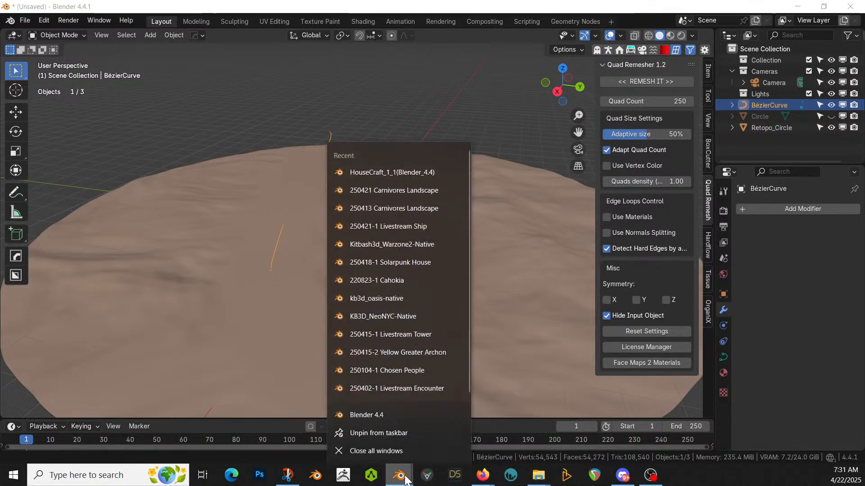
left_click(392, 413)
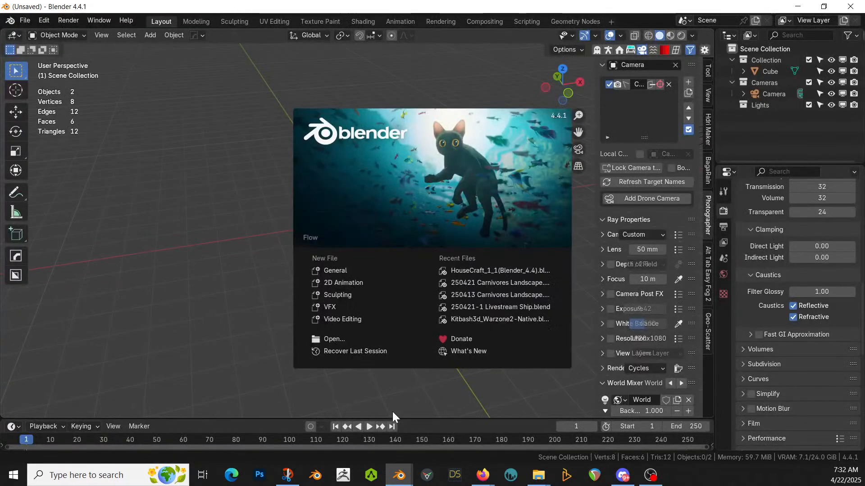
left_click(334, 339)
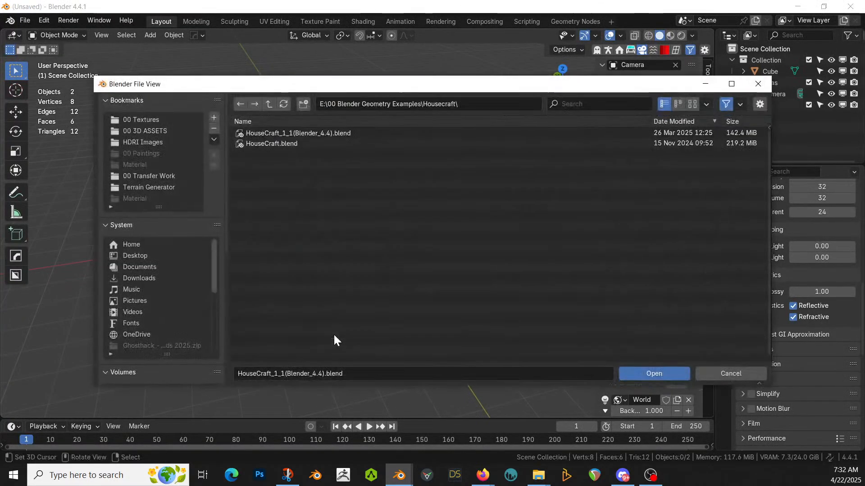
left_click(269, 105)
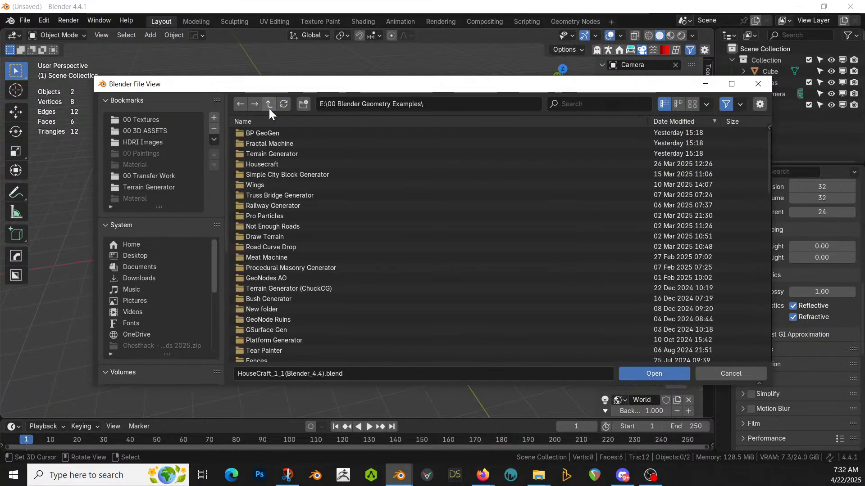
left_click(287, 228)
double_click(279, 134)
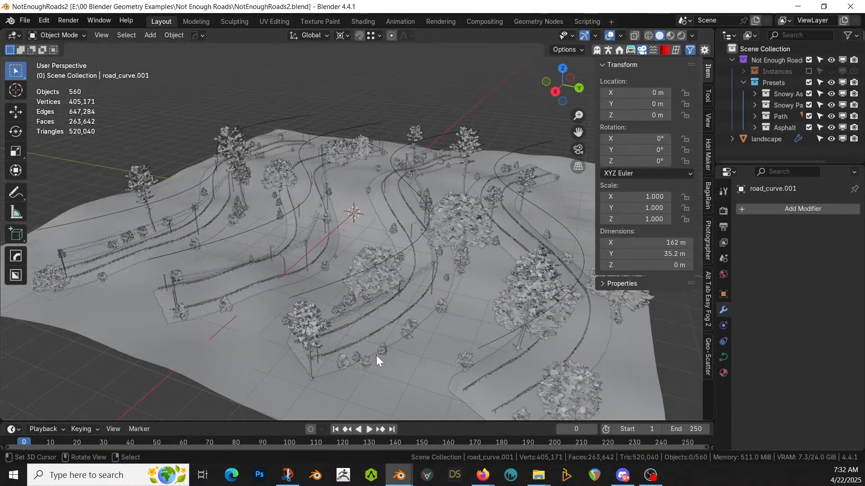
Step: Make the Path collection under Presets active and view the sample road landscape from above
middle_click_drag(453, 313, 410, 301)
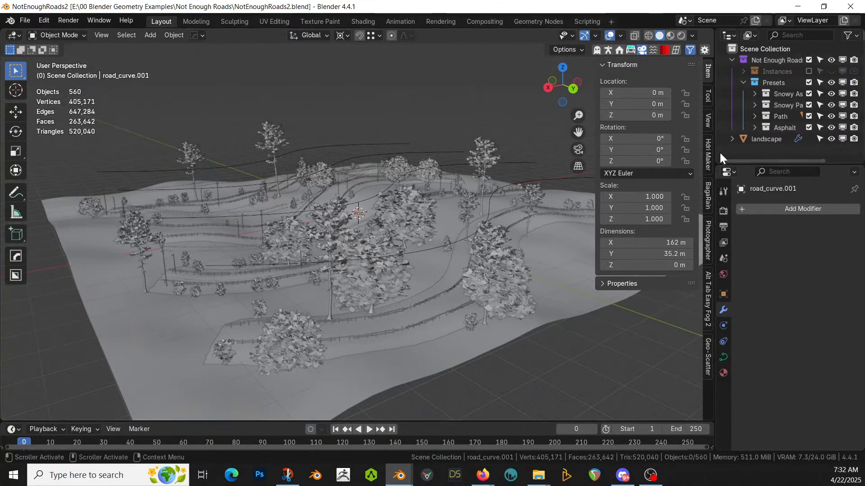
left_click(708, 152)
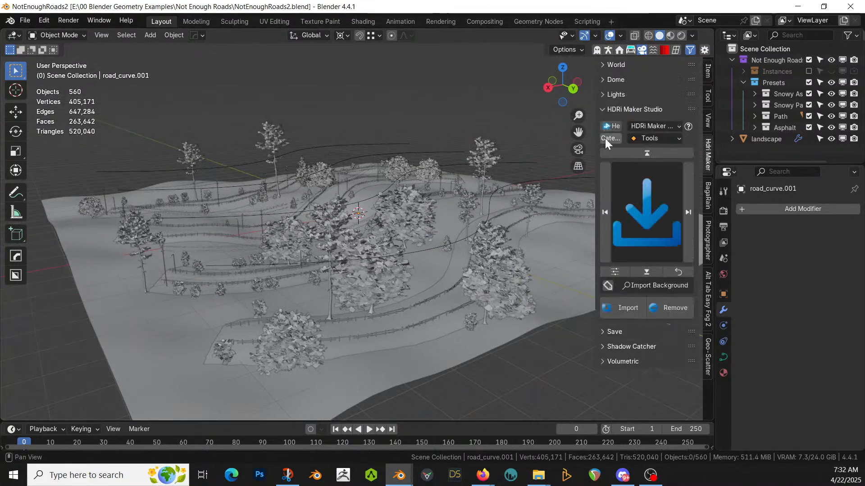
left_click(783, 118)
middle_click_drag(372, 244, 374, 280)
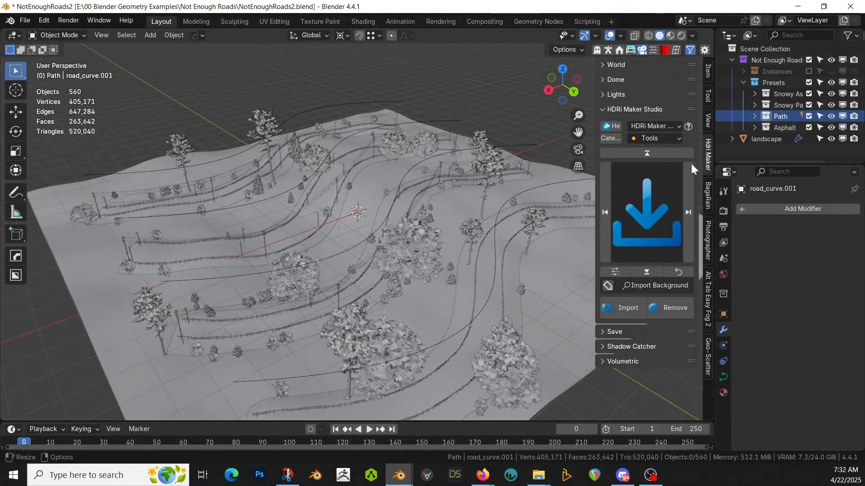
Step: Switch the viewport to rendered shading and examine the fenced dirt path preset up close
key("z")
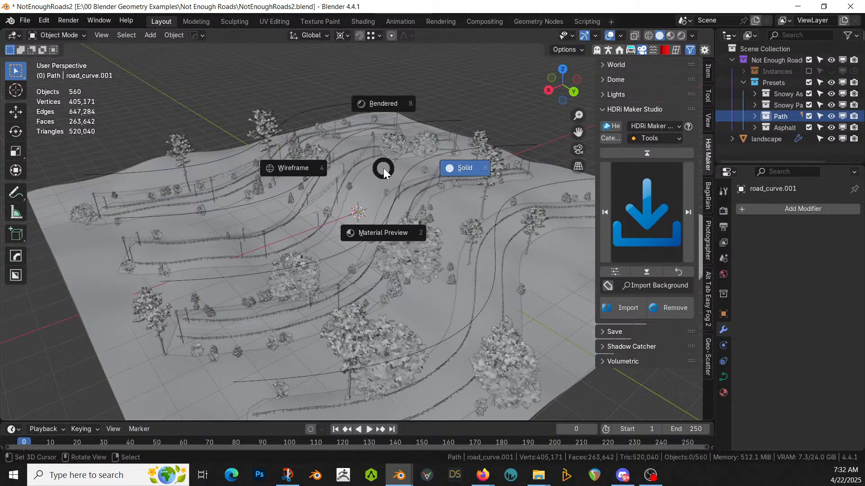
key("r")
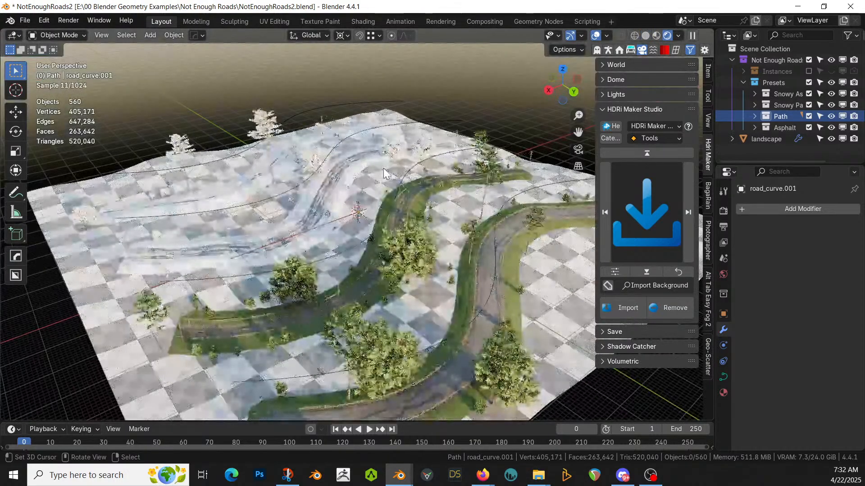
scroll(396, 233, "up", 2)
middle_click_drag(397, 234, 388, 196)
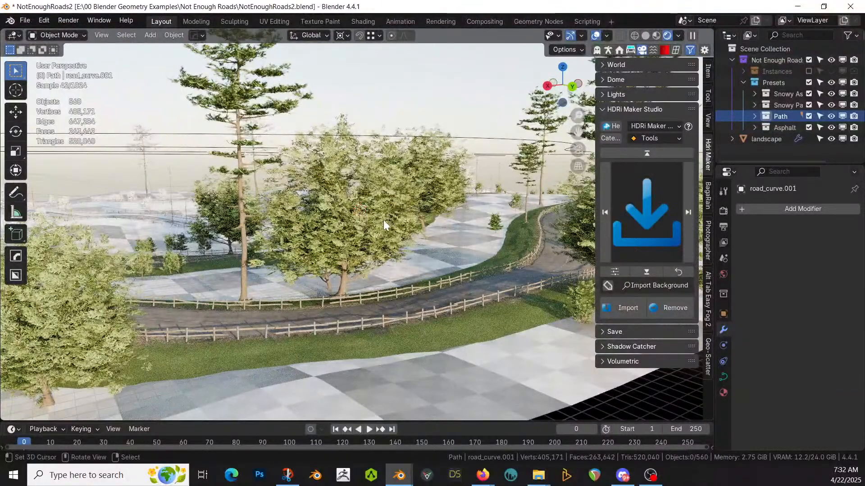
middle_click_drag(343, 238, 382, 235)
scroll(378, 237, "up", 5)
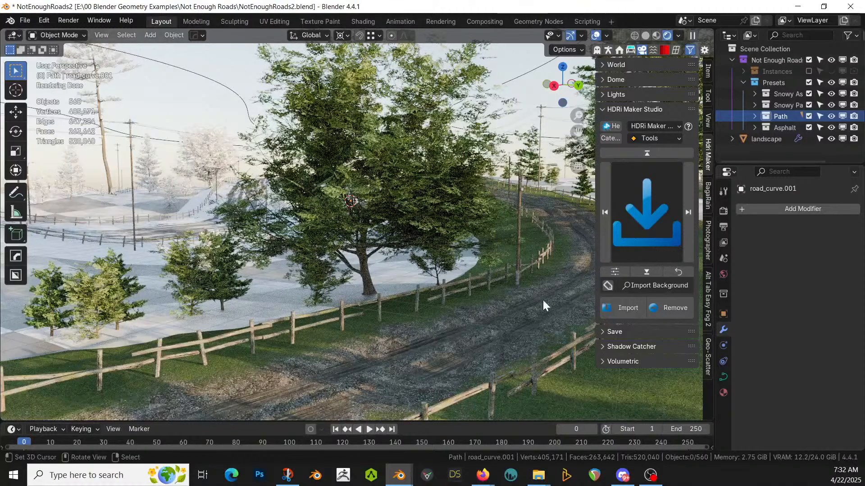
Step: Select the asphalt preset road, road_geonode.001, check its modifier stack, and copy the object
scroll(533, 292, "down", 5)
middle_click_drag(535, 308, 382, 337, "shift")
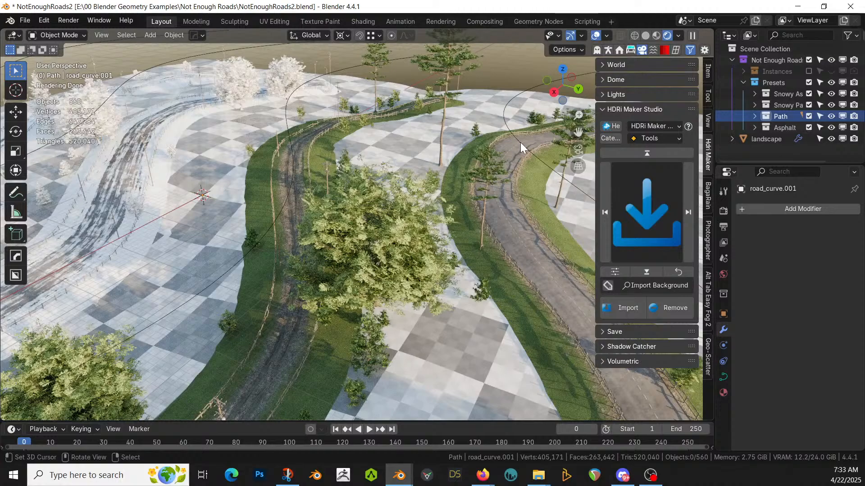
left_click(264, 225)
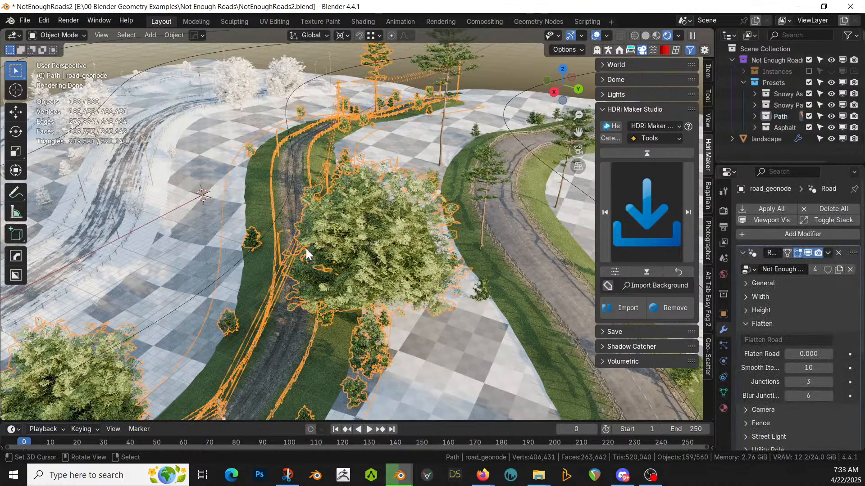
left_click(555, 171)
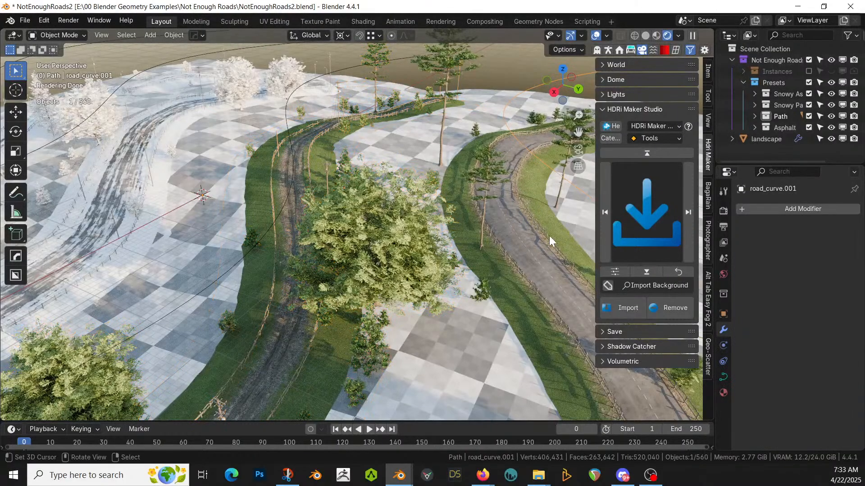
left_click(513, 233)
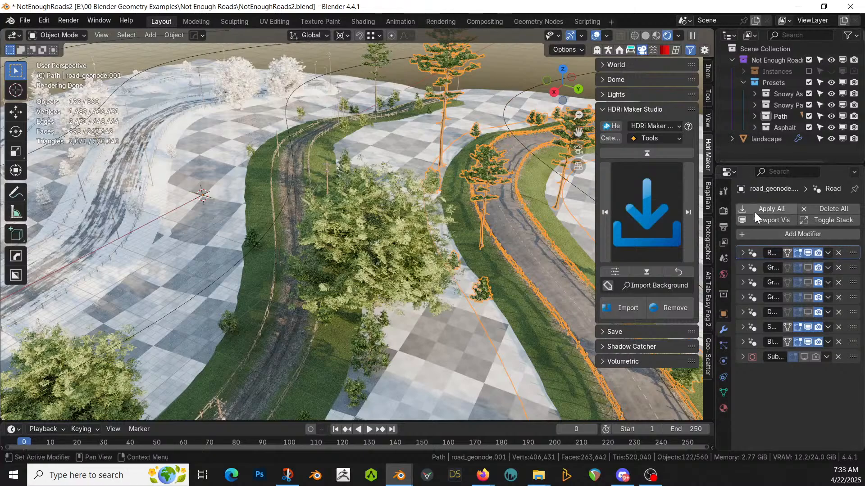
left_click_drag(715, 226, 650, 222)
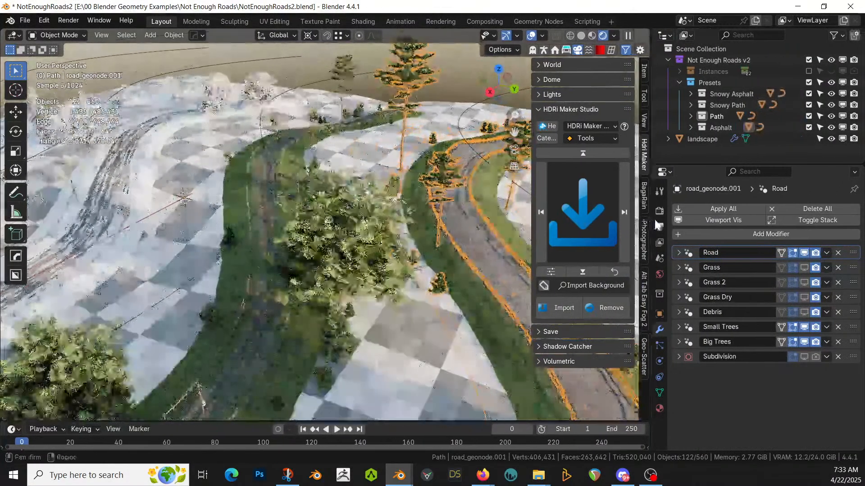
key("ctrl+c")
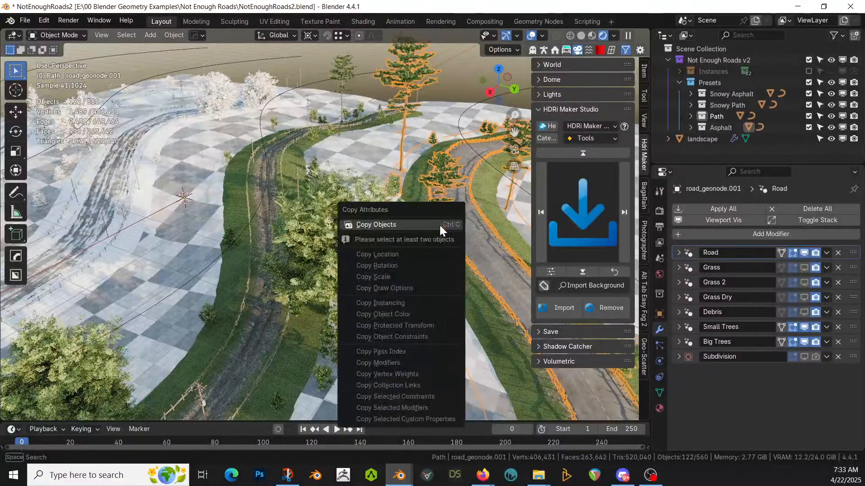
left_click(415, 226)
Step: Switch back to the unsaved terrain scene, make Collection active, and paste the copied road into it
key("alt+Tab")
key("alt+Tab")
key("alt+Tab")
middle_click_drag(490, 263, 470, 289)
left_click(764, 59)
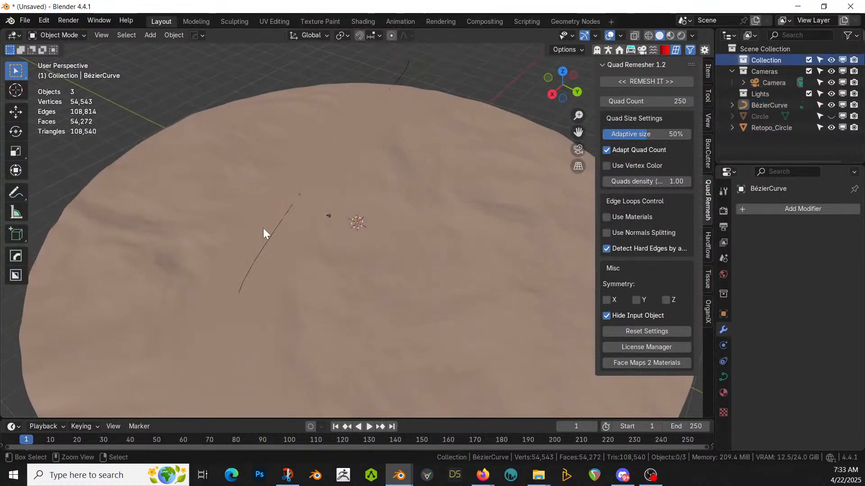
key("ctrl+v")
scroll(263, 228, "down", 3)
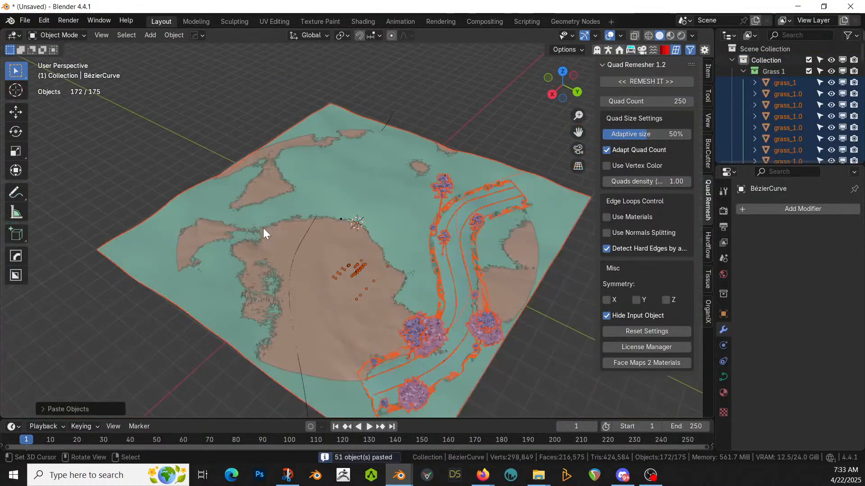
Step: Delete the square landscape that was pasted along with the road
left_click(137, 251)
key("Delete")
middle_click_drag(137, 252, 217, 259)
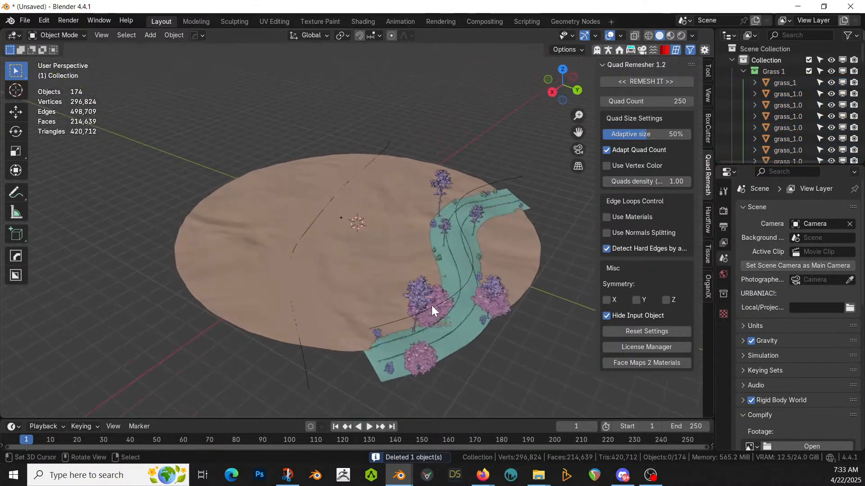
Step: Select the pasted road and look through its Road modifier's settings
left_click(458, 315)
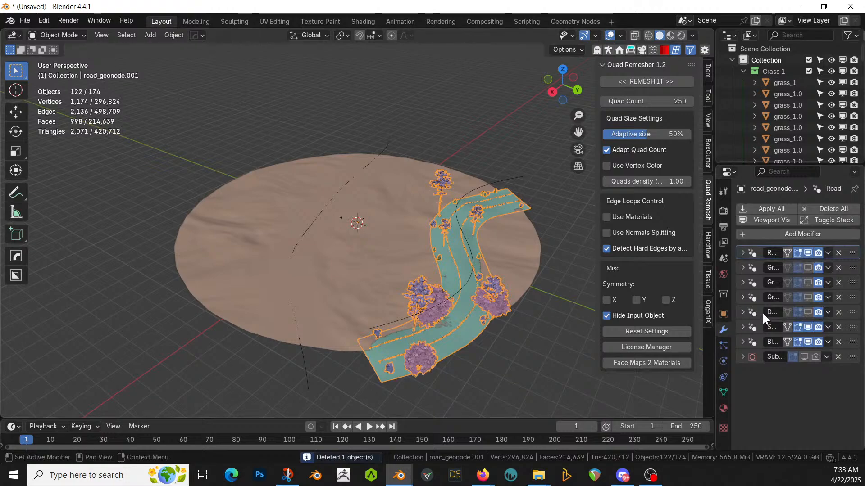
left_click_drag(716, 263, 578, 262)
left_click(607, 253)
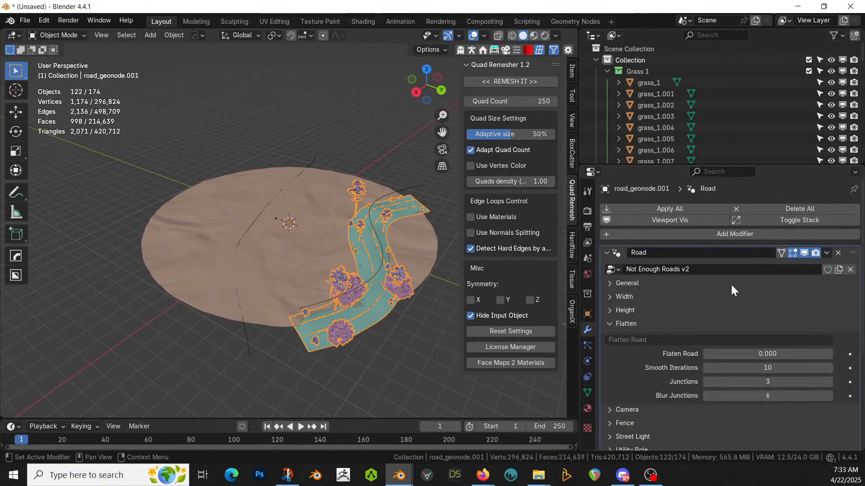
scroll(741, 311, "down", 4)
scroll(736, 317, "up", 3)
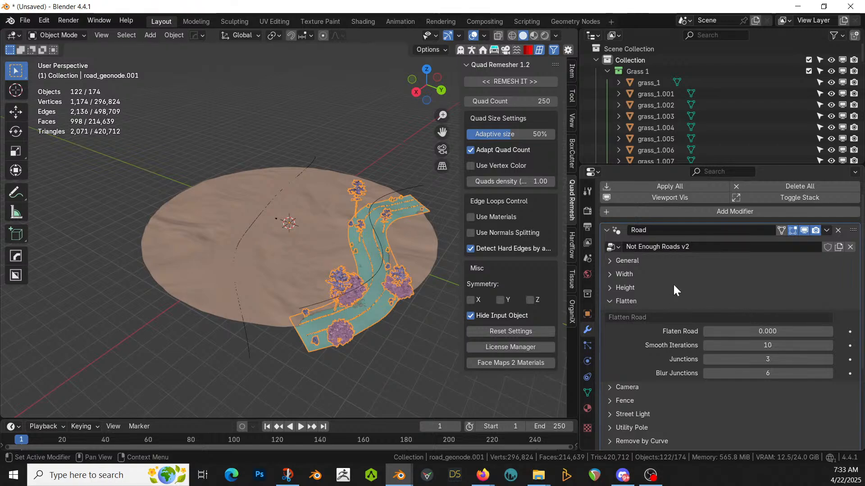
right_click(376, 273)
right_click(371, 292)
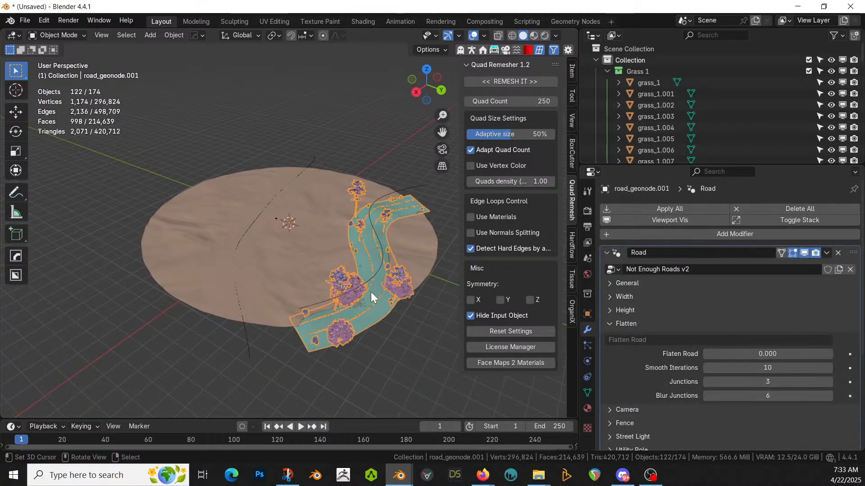
scroll(734, 334, "down", 3)
scroll(733, 337, "down", 5)
scroll(733, 337, "up", 5)
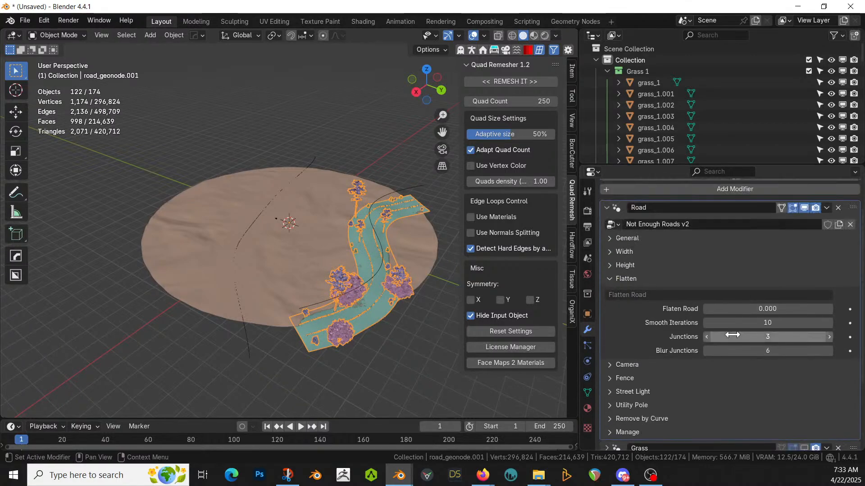
Step: Replace the Road modifier's Curve object in the General settings with BézierCurve, picked from the scene
left_click(610, 237)
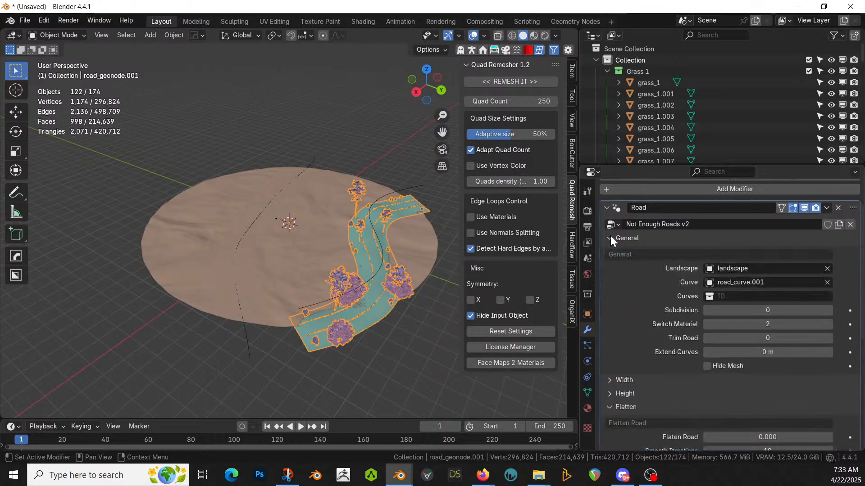
left_click(827, 283)
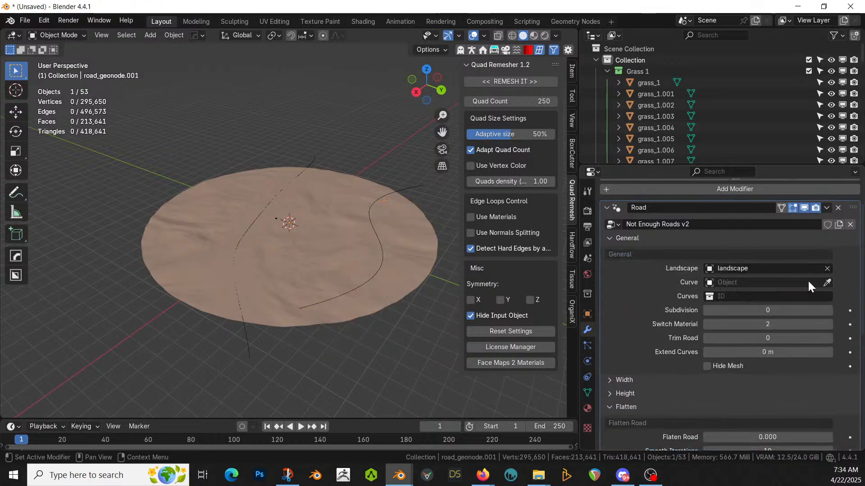
left_click(828, 283)
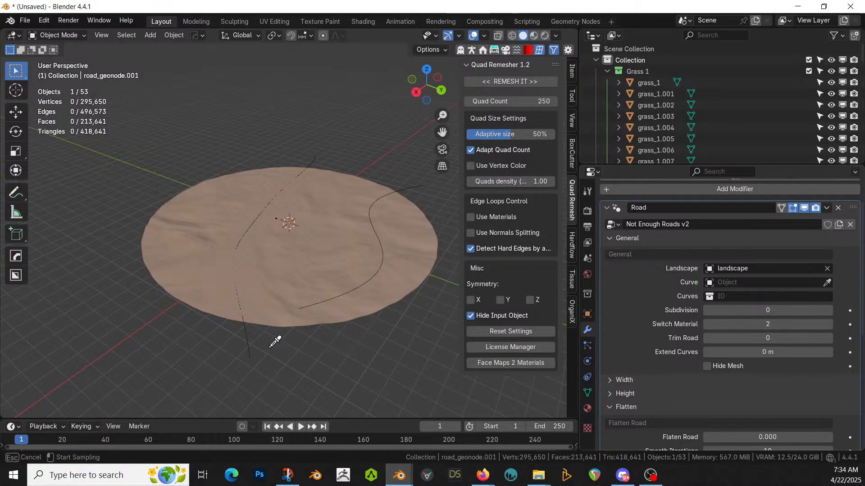
left_click(248, 346)
middle_click_drag(247, 345, 188, 321)
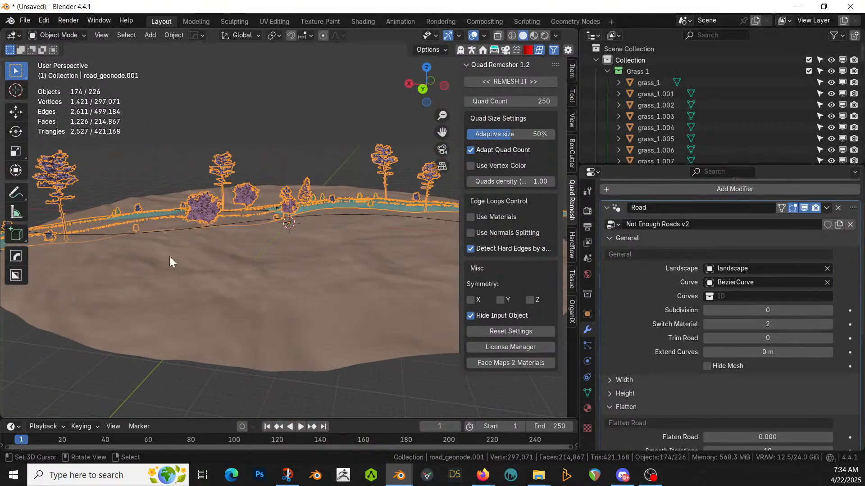
Step: Raise the leftover preset curve, road_curve.001, along Z above the terrain
left_click(233, 223)
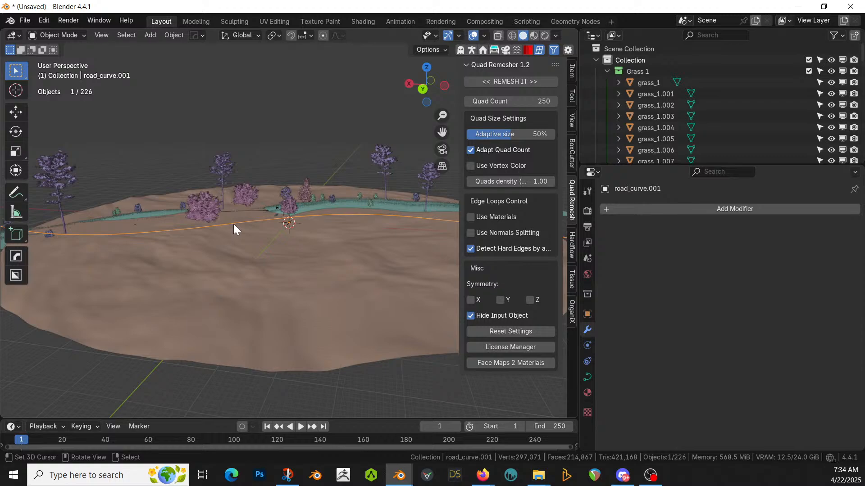
key("g")
key("z")
left_click(242, 173)
middle_click_drag(247, 190, 171, 223)
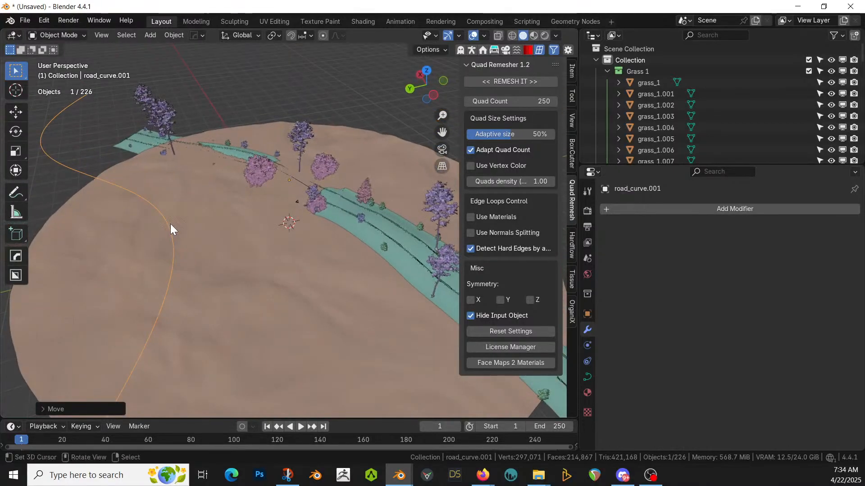
Step: Delete the leftover road_curve.001 from a top view, keeping the circular terrain
key("KP_7")
scroll(171, 224, "down", 3)
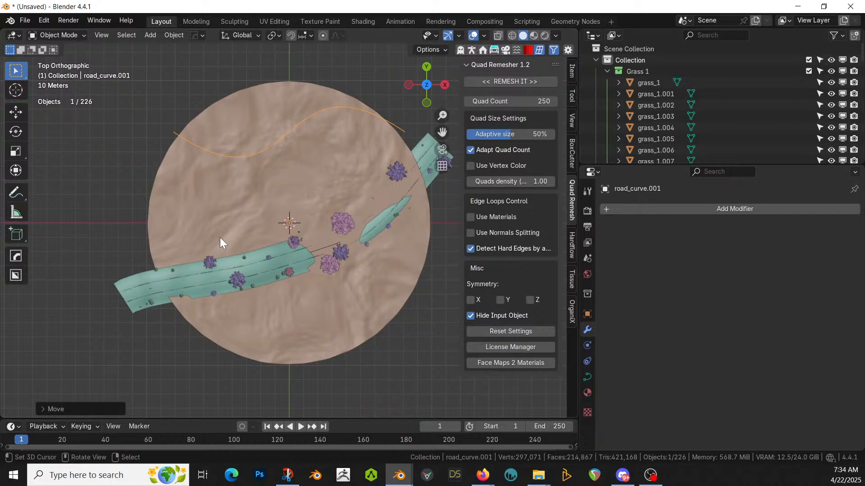
left_click(218, 150)
left_click(218, 155)
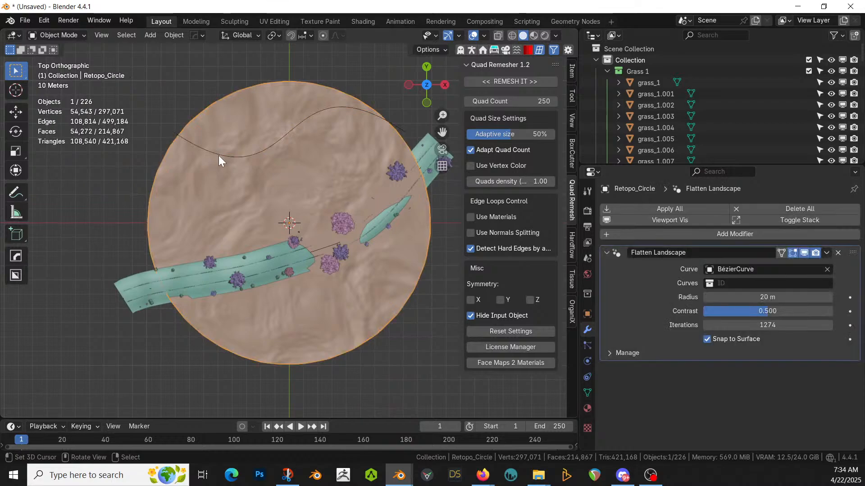
key("Delete")
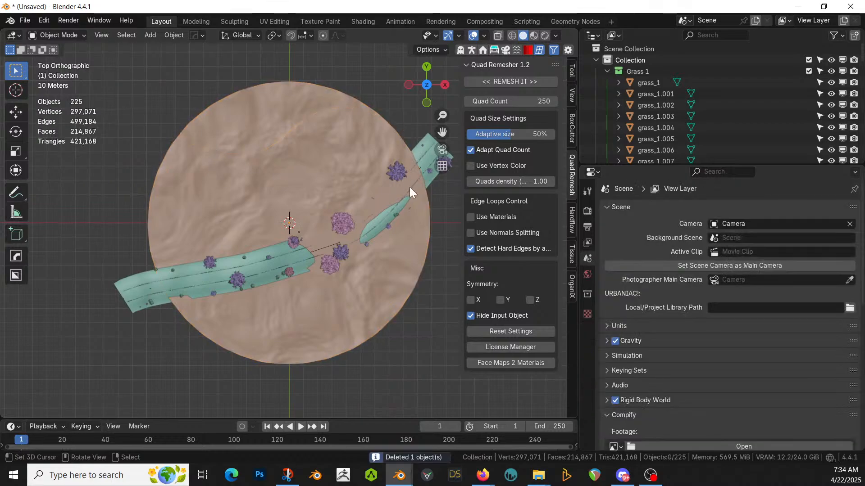
Step: Raise BézierCurve about 15.8 m along Z above the terrain
left_click(325, 247)
middle_click_drag(325, 246, 235, 161)
key("g")
key("z")
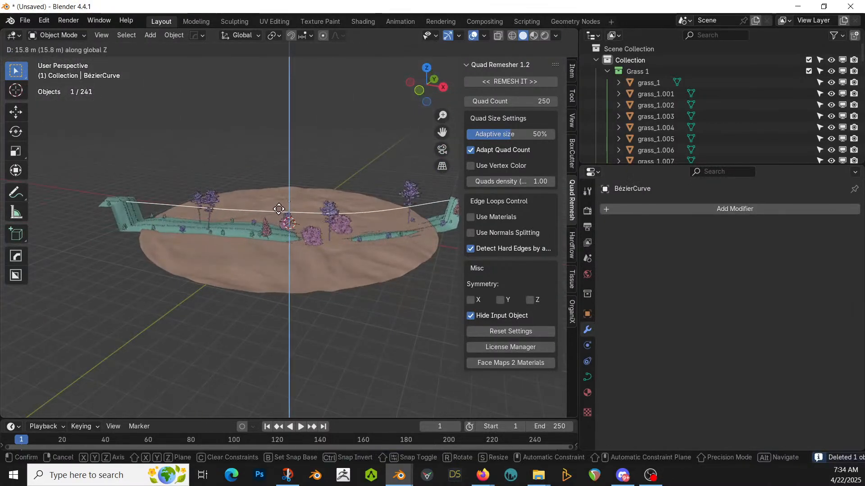
left_click(279, 210)
middle_click_drag(279, 211, 258, 217)
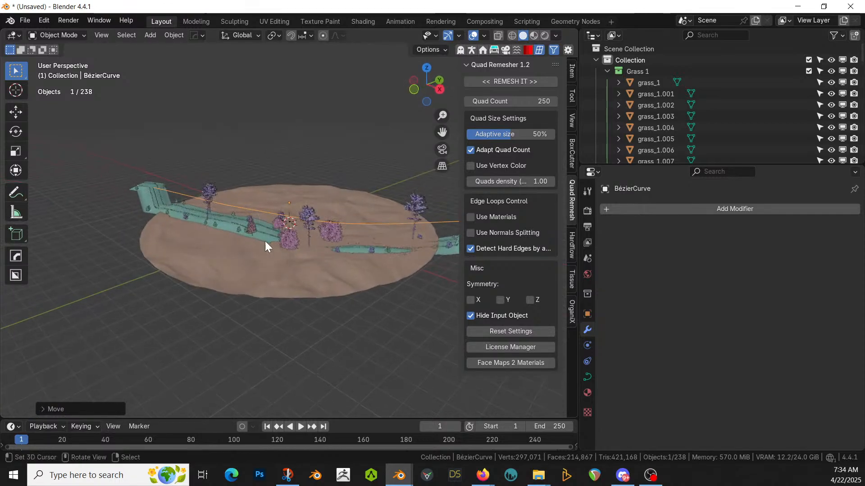
Step: Select the road and try adjusting the Flatten Road value of its Road modifier
left_click(369, 250)
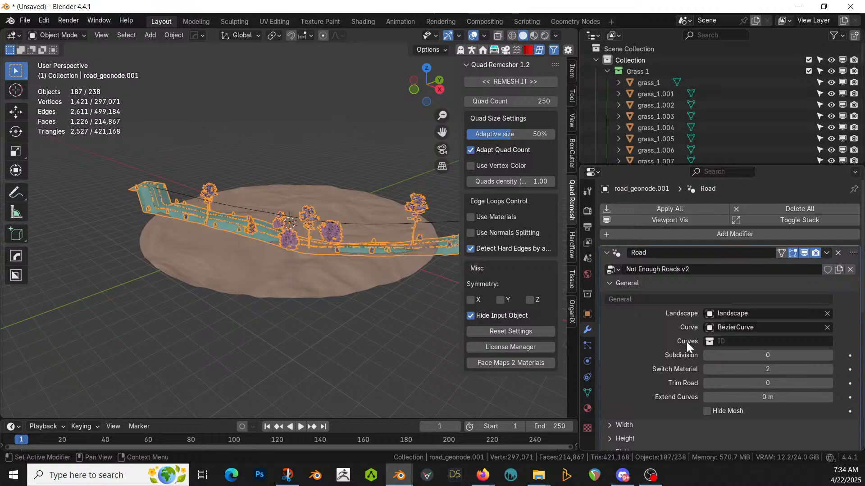
middle_click_drag(347, 291, 261, 323)
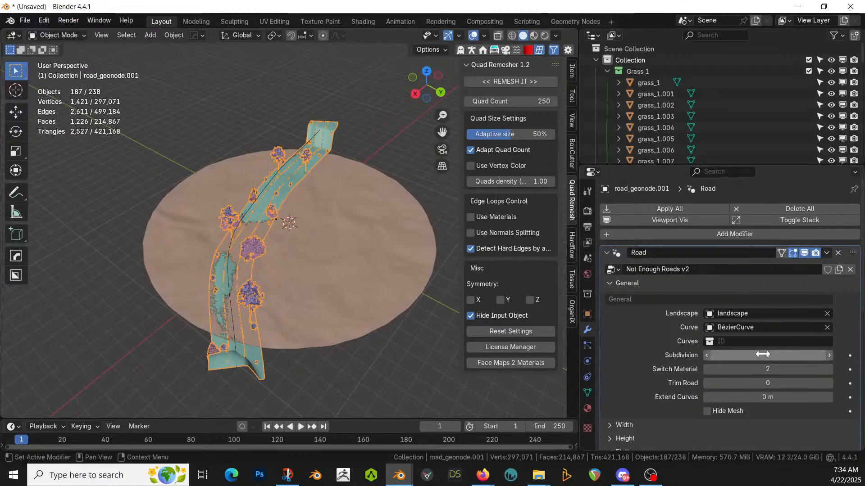
scroll(747, 368, "down", 2)
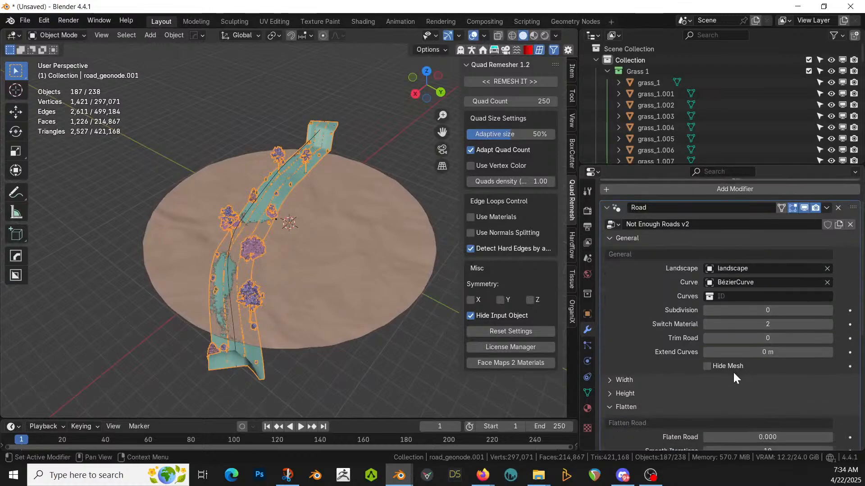
scroll(727, 373, "down", 2)
scroll(769, 388, "down", 2)
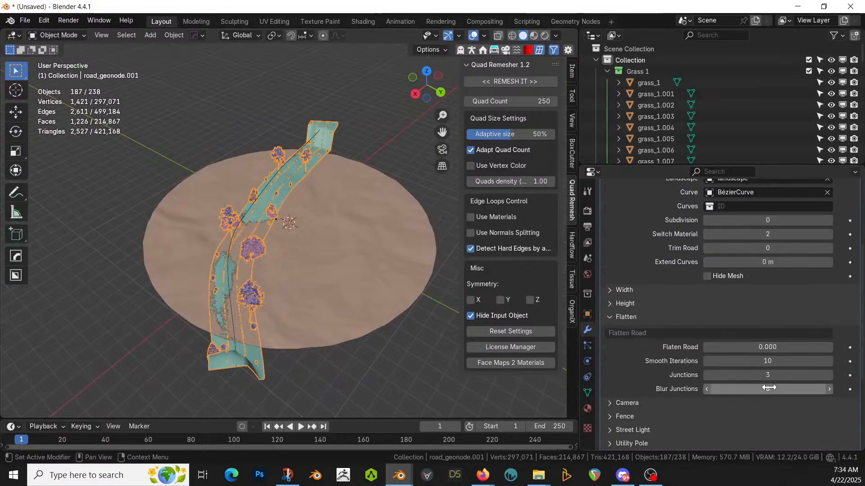
left_click_drag(762, 348, 696, 350)
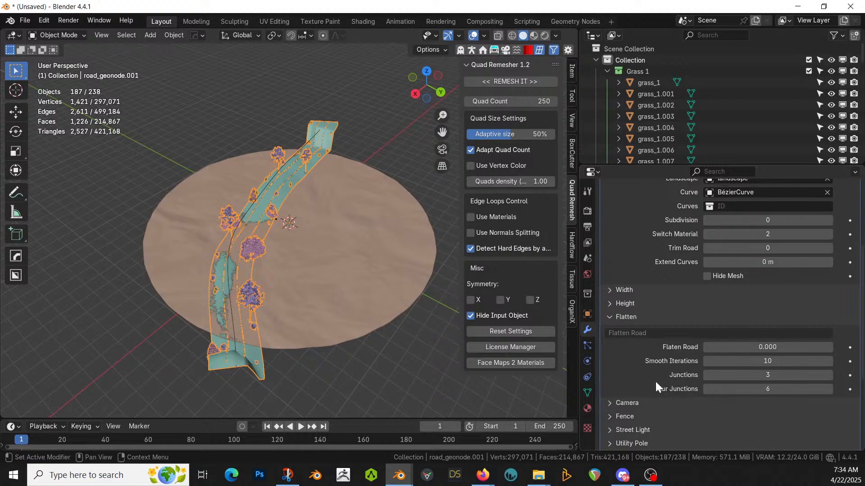
Step: Try to lower BézierCurve along Z back towards the terrain by eye
middle_click_drag(444, 264, 421, 247)
scroll(415, 254, "up", 2)
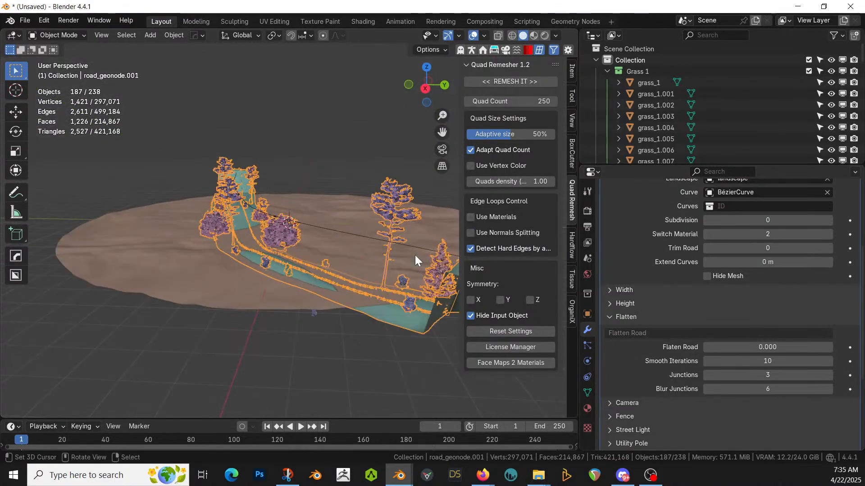
left_click(357, 237)
left_click(357, 234)
key("g")
key("z")
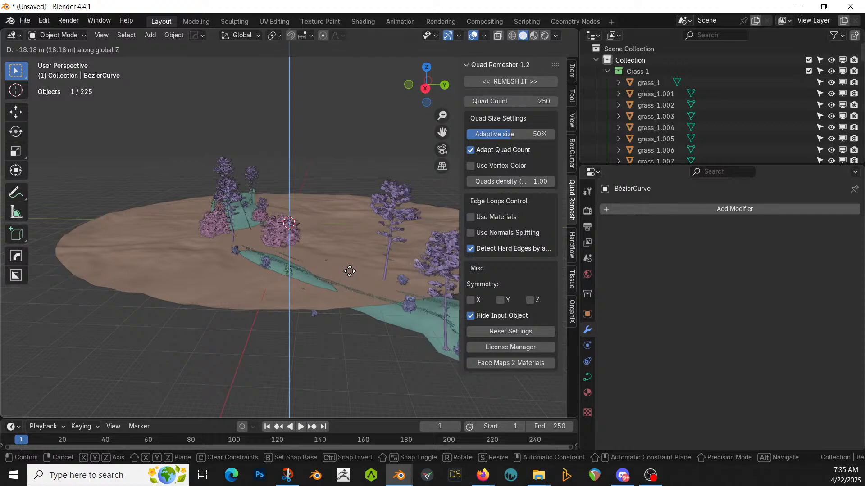
left_click(349, 270)
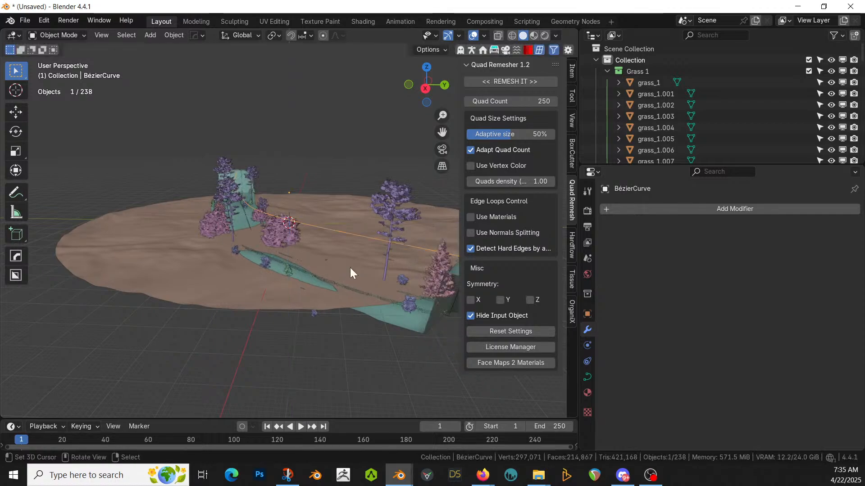
key("g")
key("z")
left_click(350, 267)
Step: Set BézierCurve's Z location to 0 m and inspect the road across the terrain
left_click(569, 71)
double_click(511, 114)
key("Return")
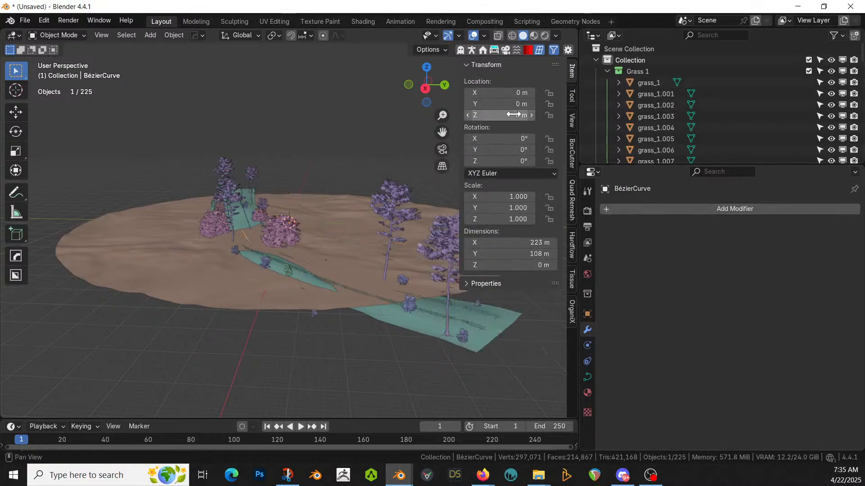
middle_click_drag(343, 235, 216, 261)
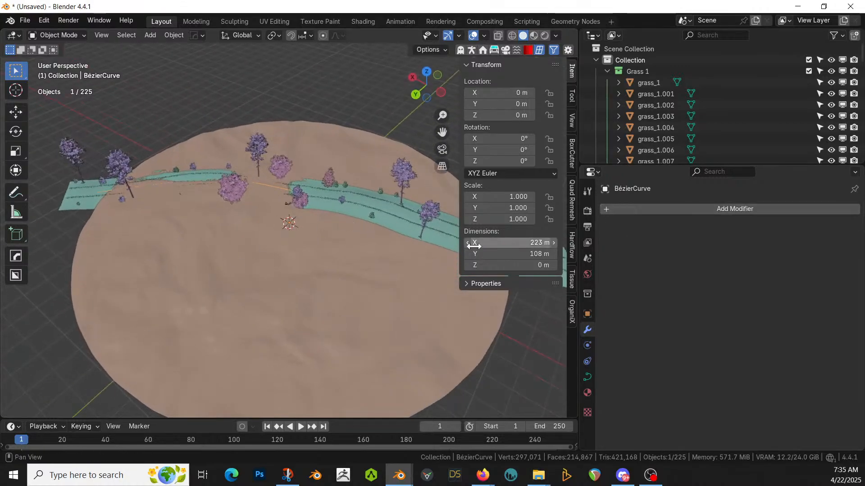
Step: Exclude Collection from the view layer and raise the terrain's Flatten Landscape Iterations to 9864
left_click(385, 206)
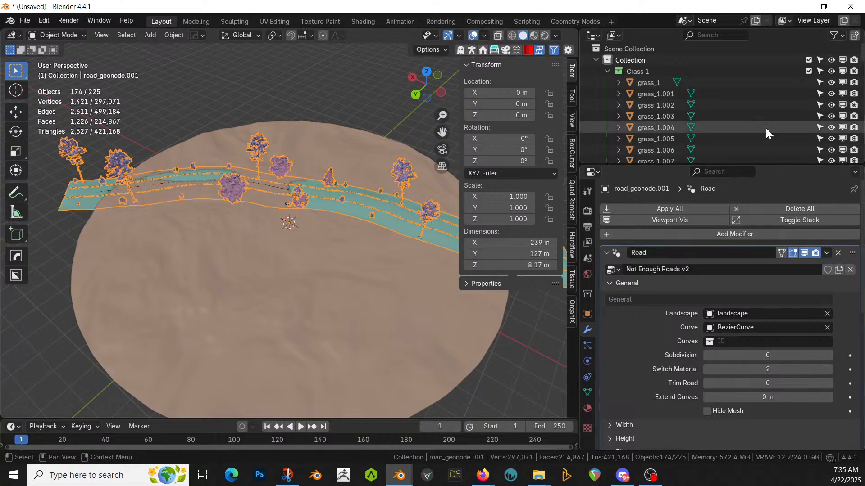
left_click(808, 60)
middle_click_drag(315, 194, 299, 261)
left_click(299, 266)
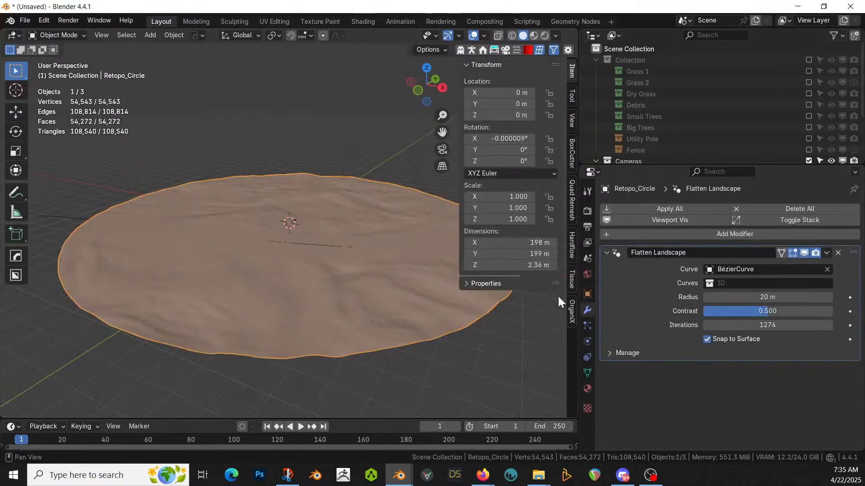
left_click_drag(741, 326, 647, 341)
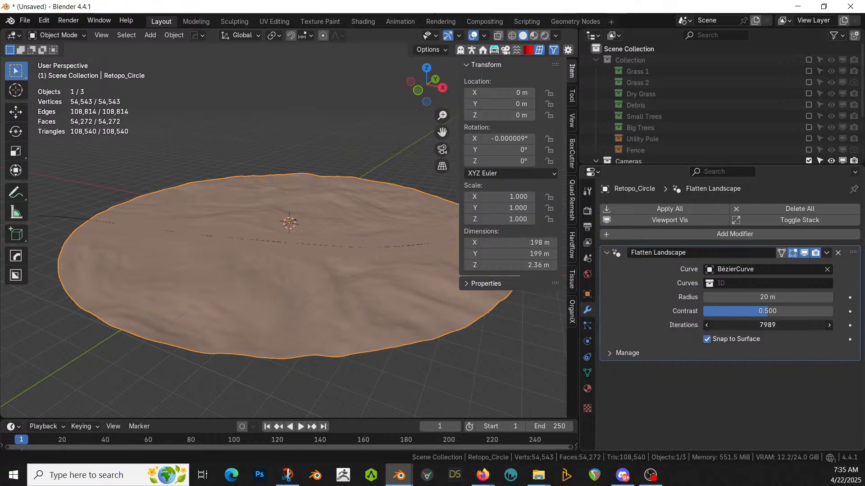
middle_click_drag(137, 304, 4, 319)
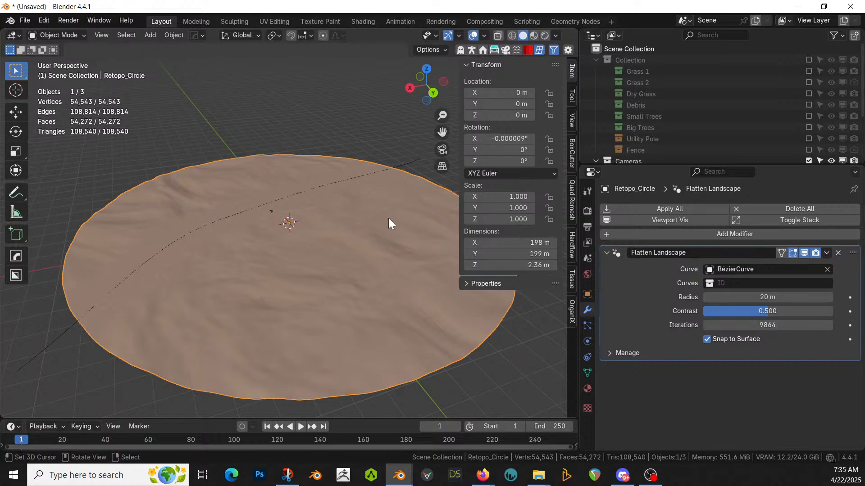
Step: Re-enable Collection in the view layer and move the road object into Scene Collection
left_click(809, 61)
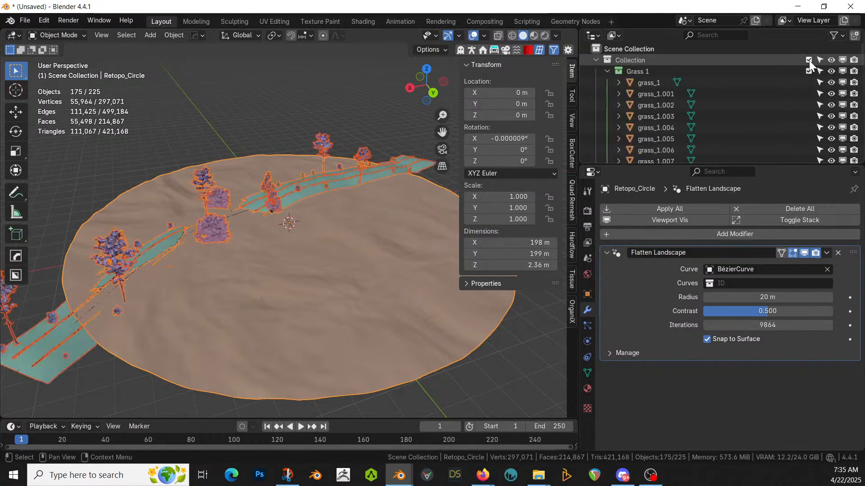
left_click(52, 334, "shift")
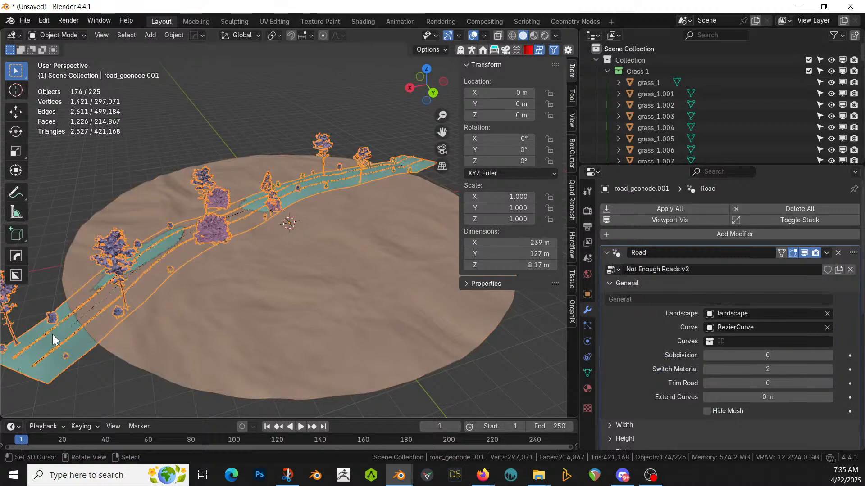
key("m")
left_click(50, 347)
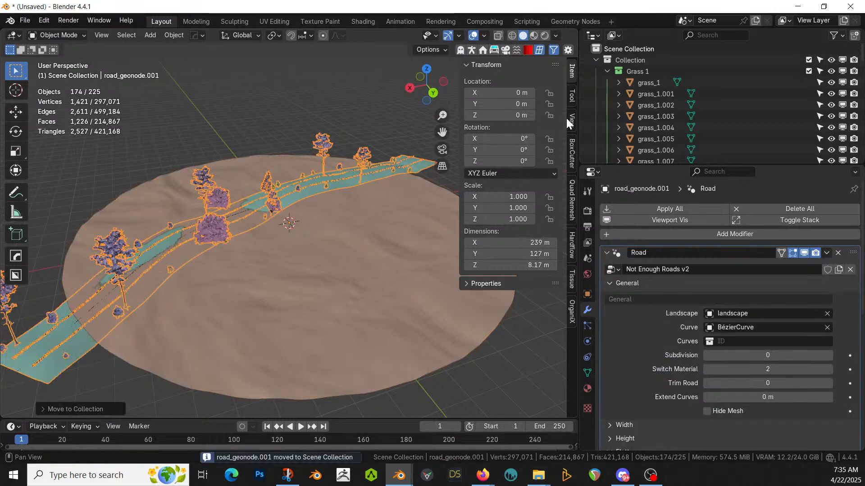
Step: Collapse the Grass 1 collection and exclude Collection, leaving the road and terrain in the scene
left_click(607, 71)
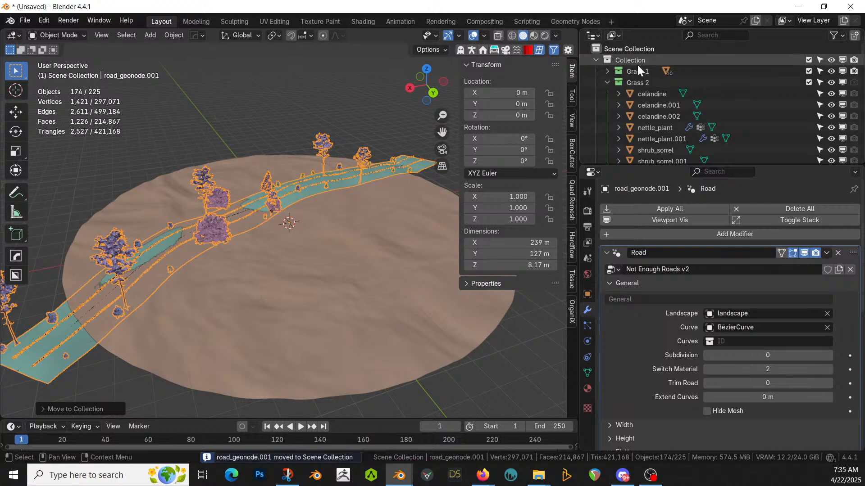
left_click(809, 60)
middle_click_drag(76, 245, 109, 324)
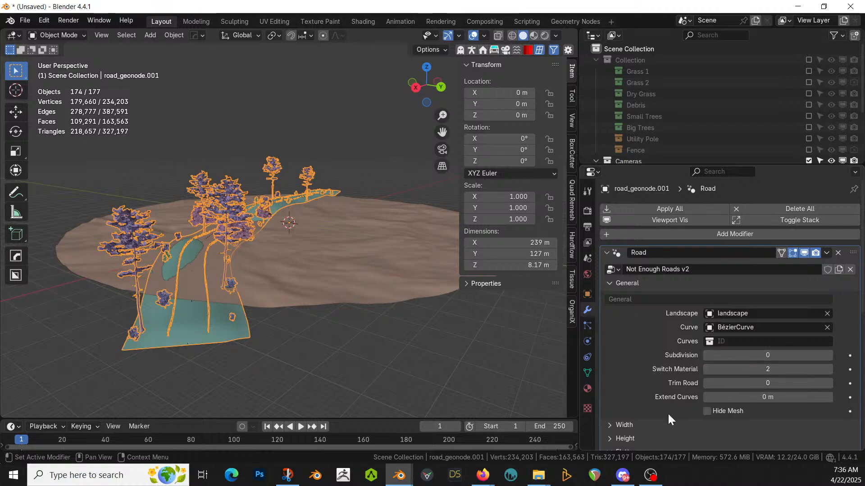
Step: Set the Flaten Road value of the road's Road modifier to 1.000 and inspect the road over the terrain
left_click(615, 439)
scroll(693, 404, "down", 3)
scroll(709, 401, "down", 2)
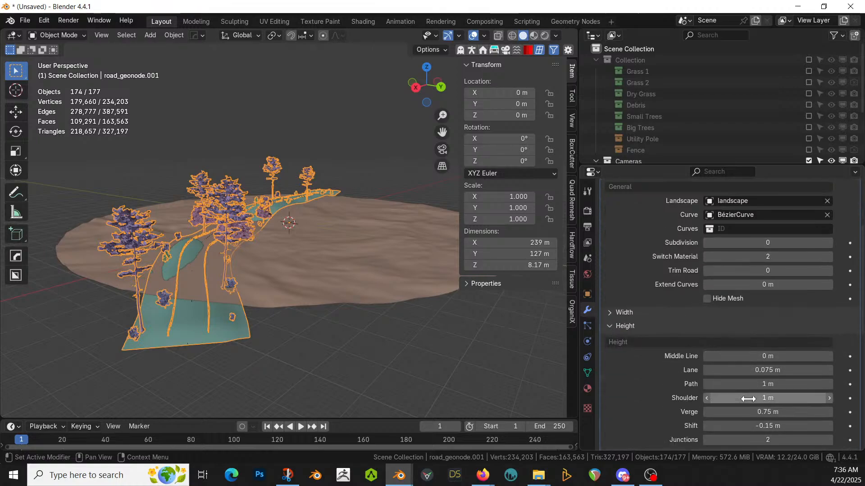
mouse_move(775, 398)
left_mouse_down()
mouse_move(792, 398)
mouse_move(772, 398)
left_mouse_up()
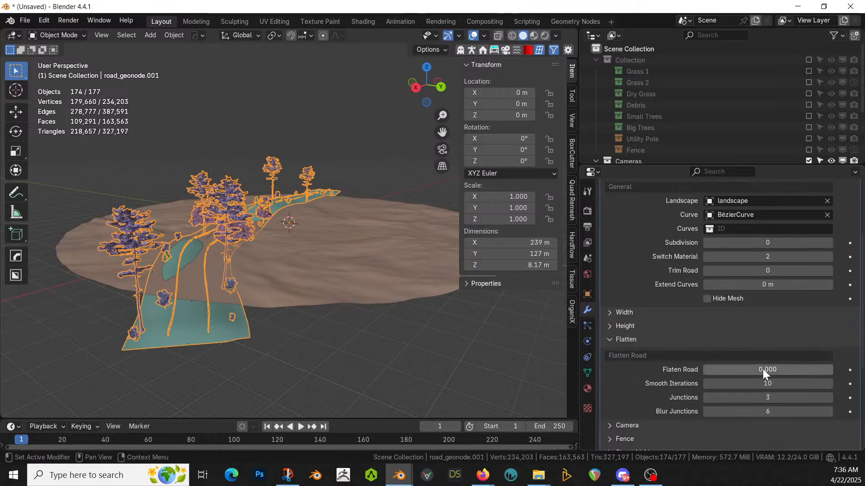
left_click_drag(755, 370, 807, 370)
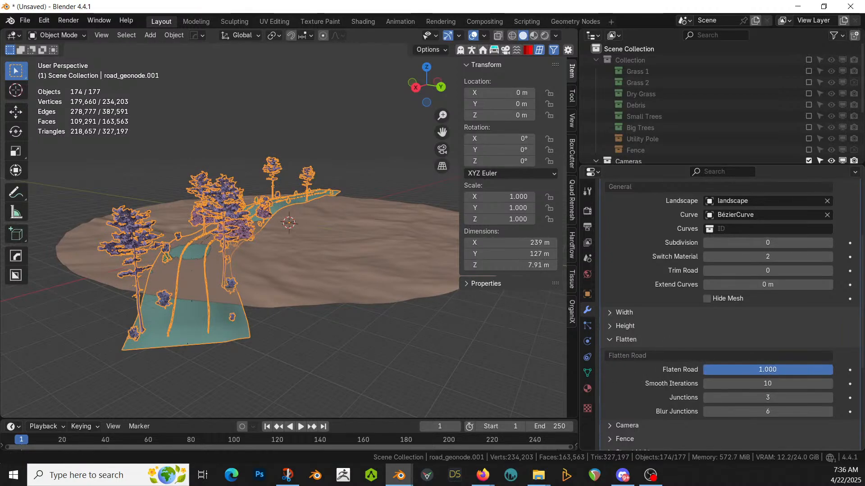
middle_click_drag(251, 323, 532, 333)
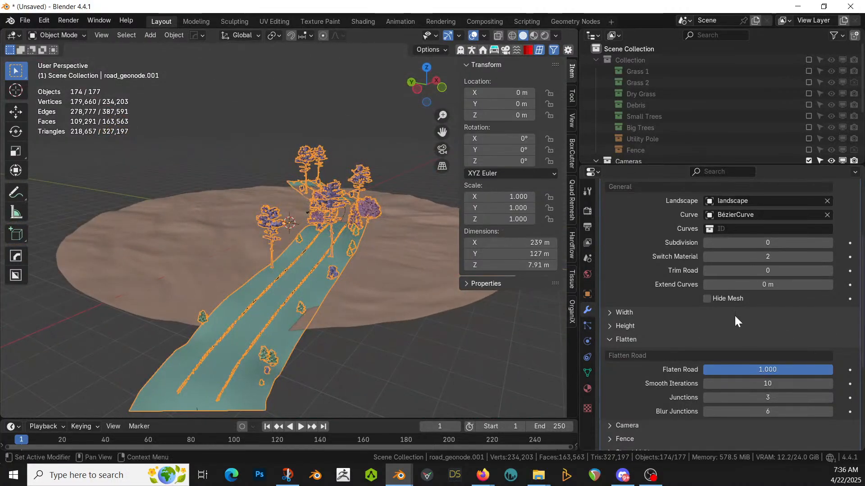
Step: Check the Road modifier's settings and clear its Landscape object
scroll(735, 314, "up", 4)
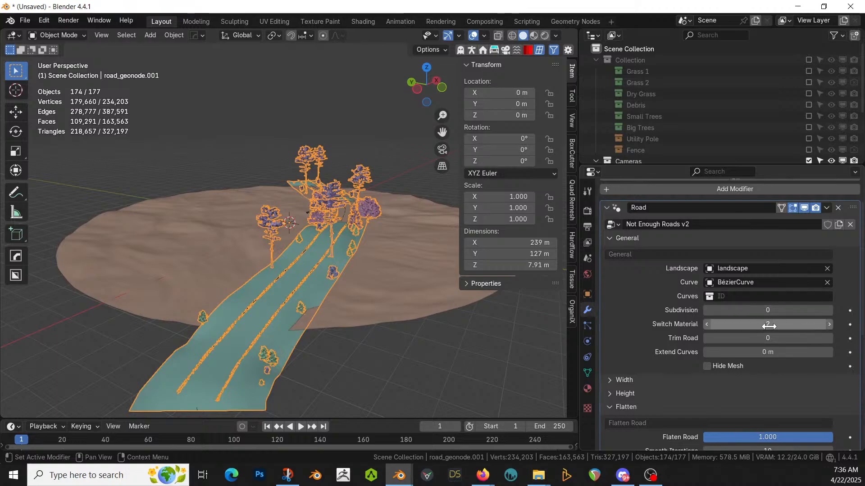
scroll(756, 335, "down", 8)
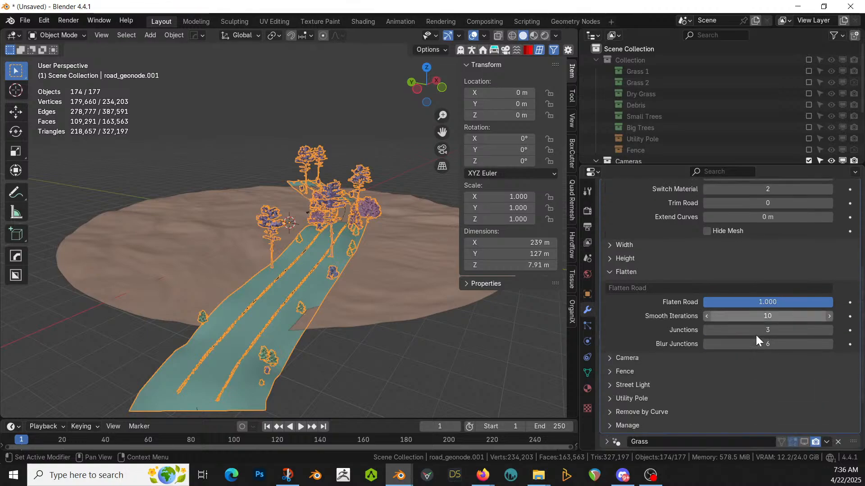
scroll(698, 372, "down", 2)
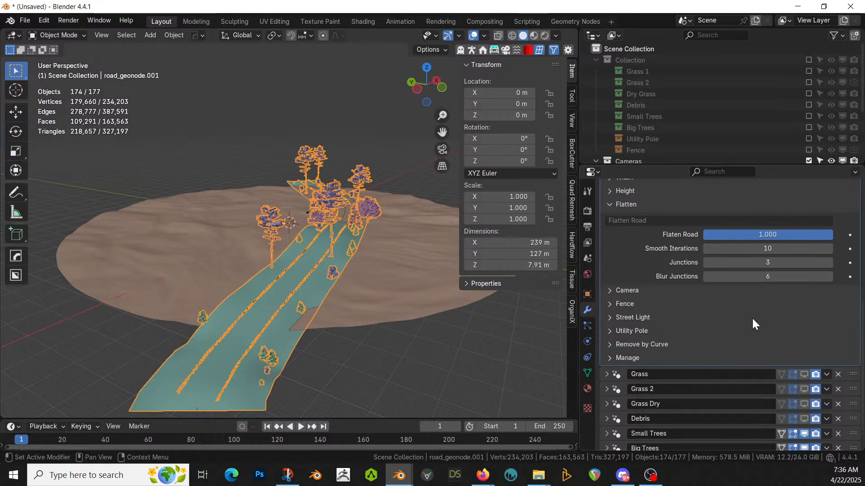
scroll(755, 324, "down", 1)
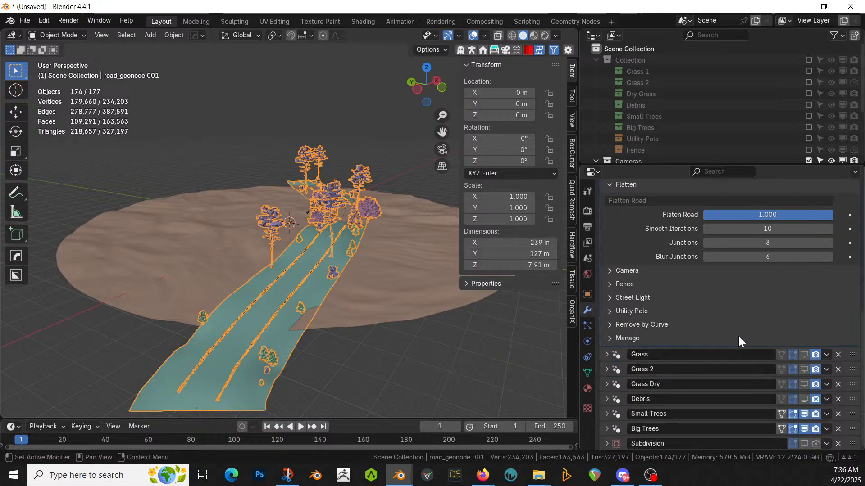
scroll(739, 336, "up", 10)
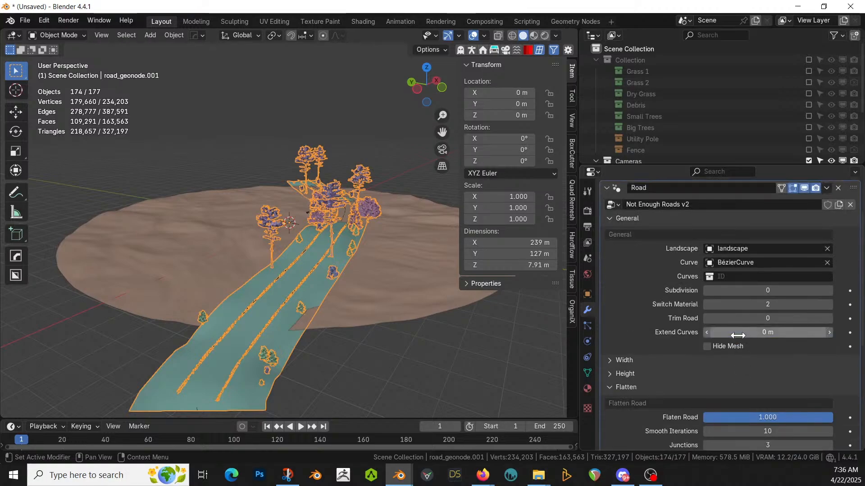
left_click(827, 249)
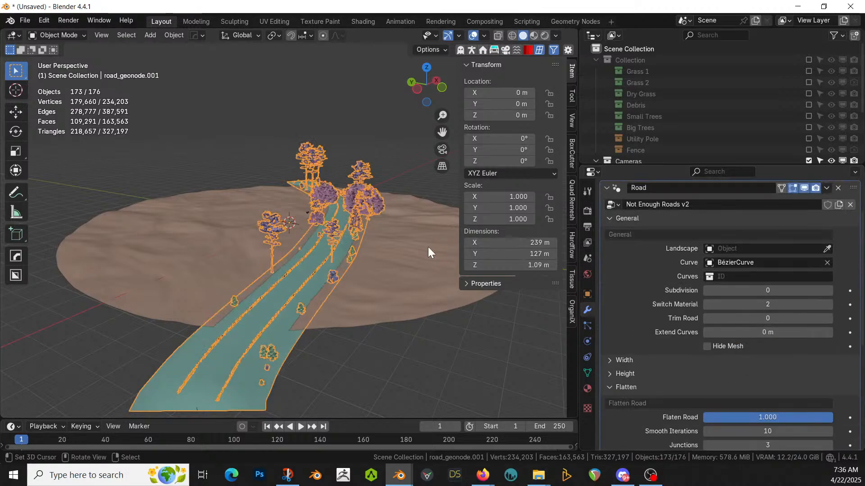
Step: Move the circular terrain into a new collection named Ground
left_click(232, 245)
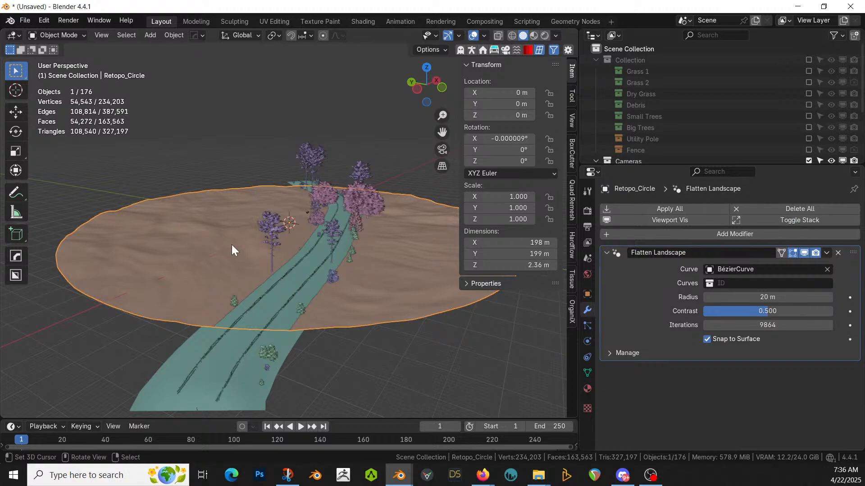
key("m")
left_click(212, 230)
type("Ground")
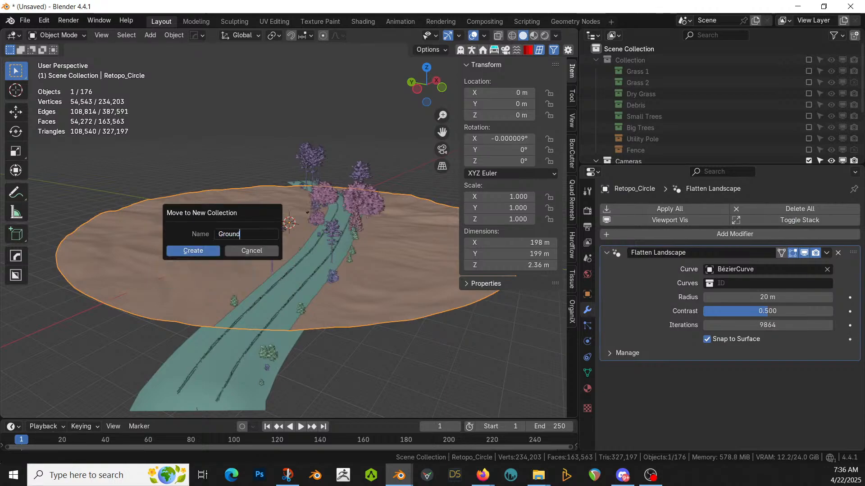
left_click(202, 245)
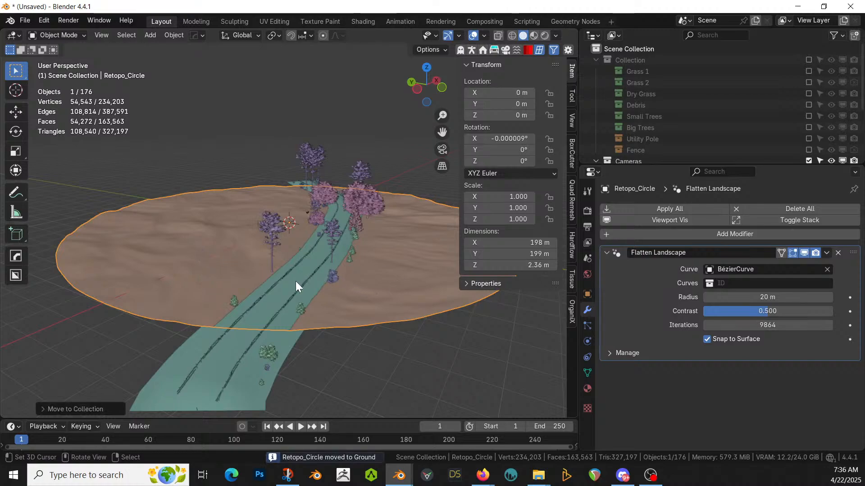
Step: Assign Retopo_Circle as the Landscape of the road's Road modifier and display the viewport in Rendered shading
left_click(296, 281)
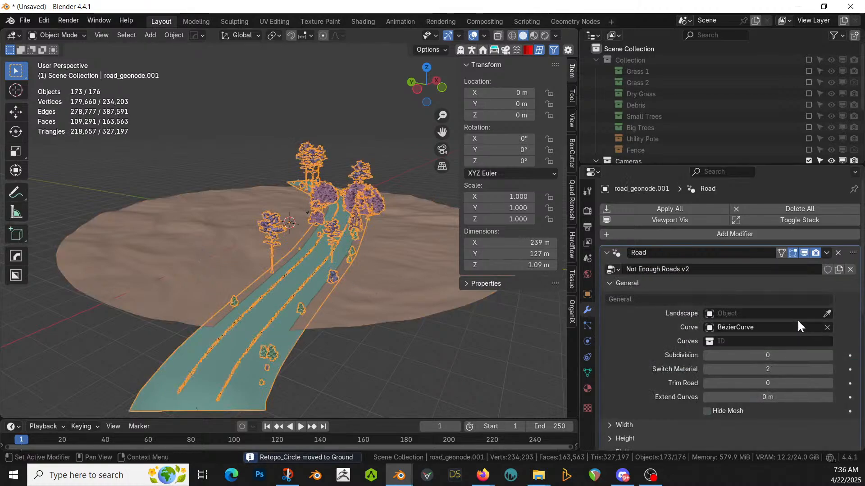
left_click(826, 313)
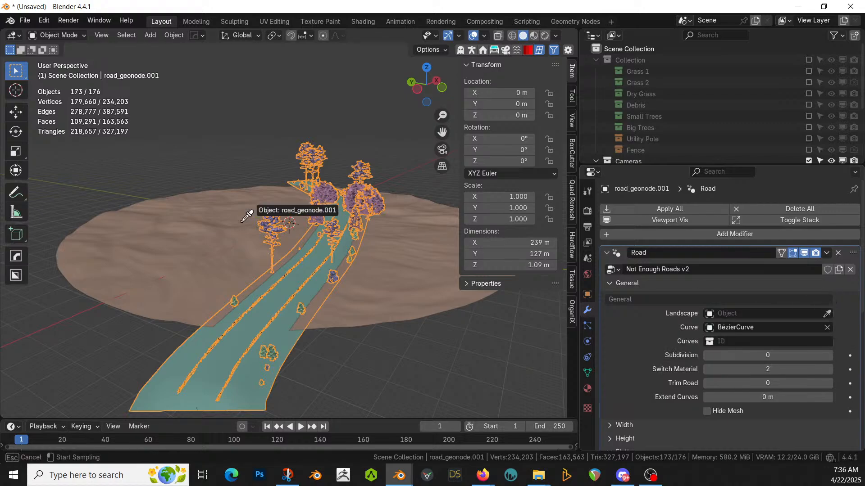
left_click(168, 233)
mouse_move(166, 233)
middle_mouse_down()
mouse_move(291, 253)
mouse_move(386, 236)
mouse_move(270, 243)
mouse_move(312, 236)
middle_mouse_up()
key("z")
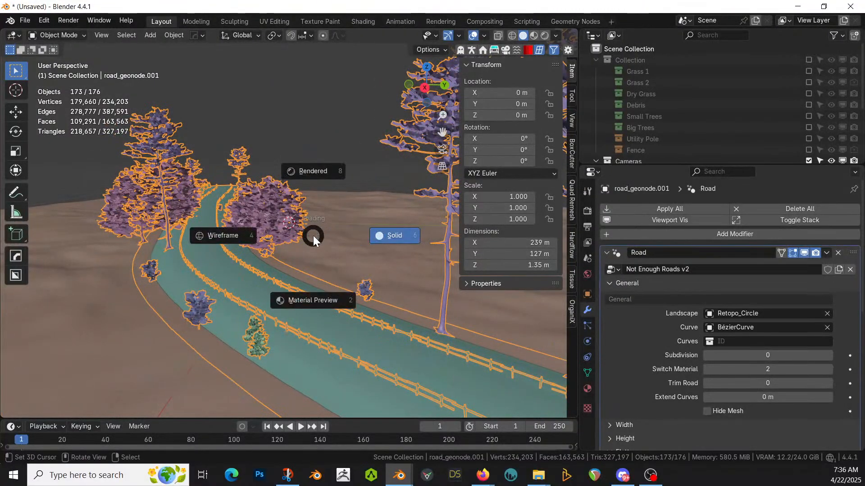
key("8")
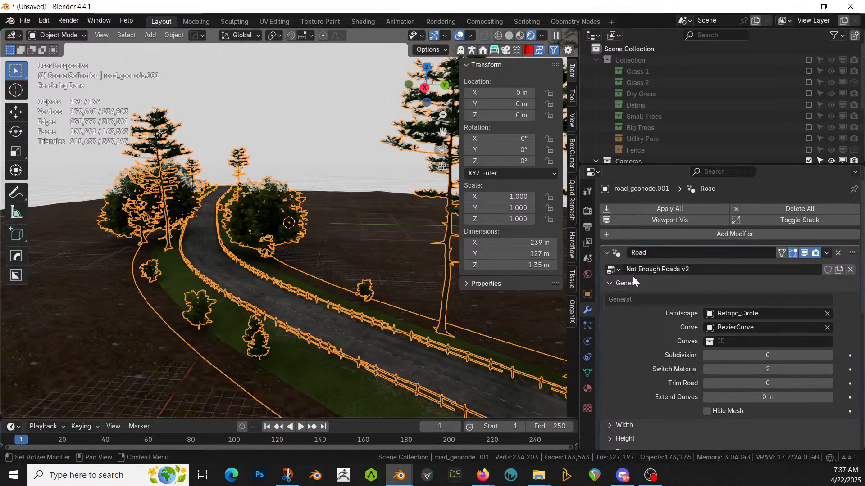
Step: Enable the Photographer add-on's camera exposure and set it to 8
left_click(507, 50)
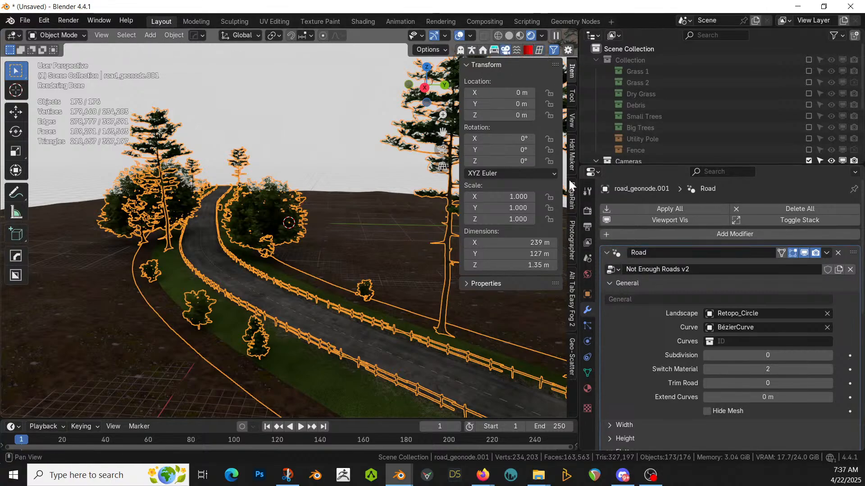
left_click(572, 237)
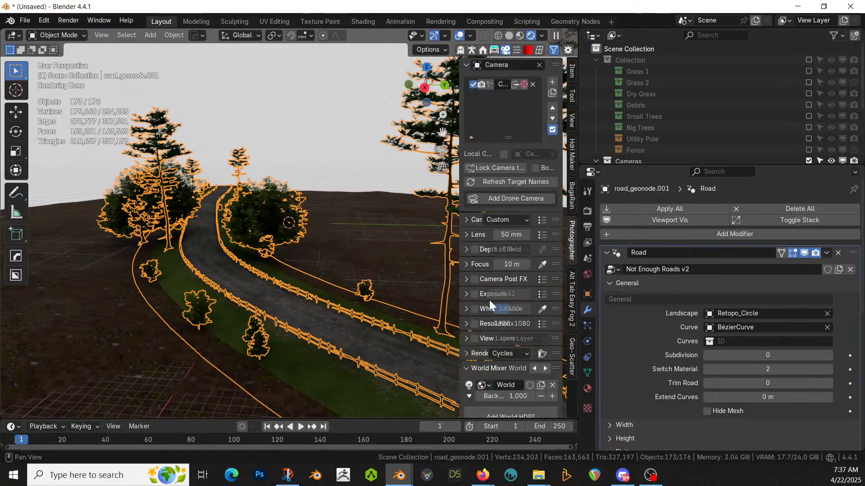
left_click(474, 293)
left_click(502, 294)
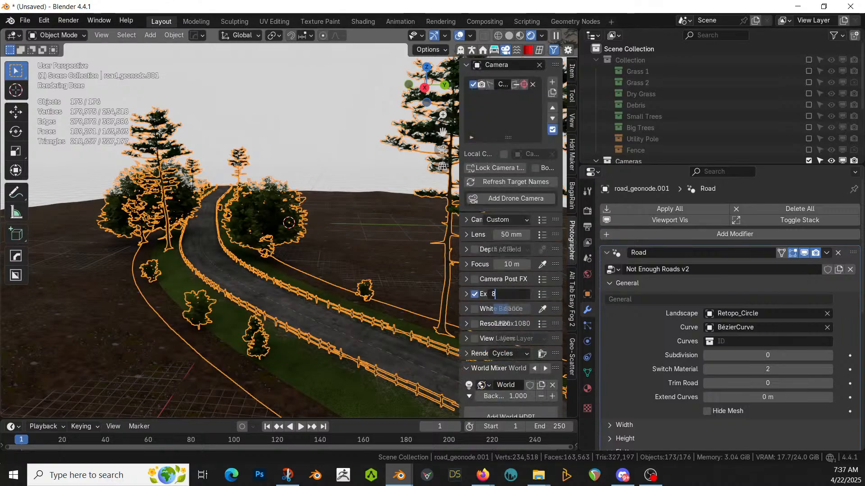
type("8")
key("Return")
Step: Inspect the rendered road up close and turn off the Left fence in the Road modifier's Fence settings
middle_click_drag(144, 280, 349, 280)
scroll(266, 320, "up", 6)
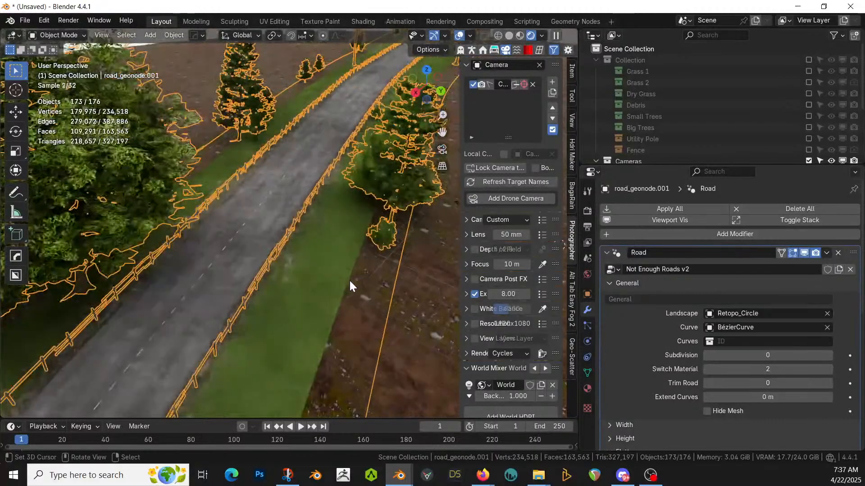
scroll(350, 280, "down", 3)
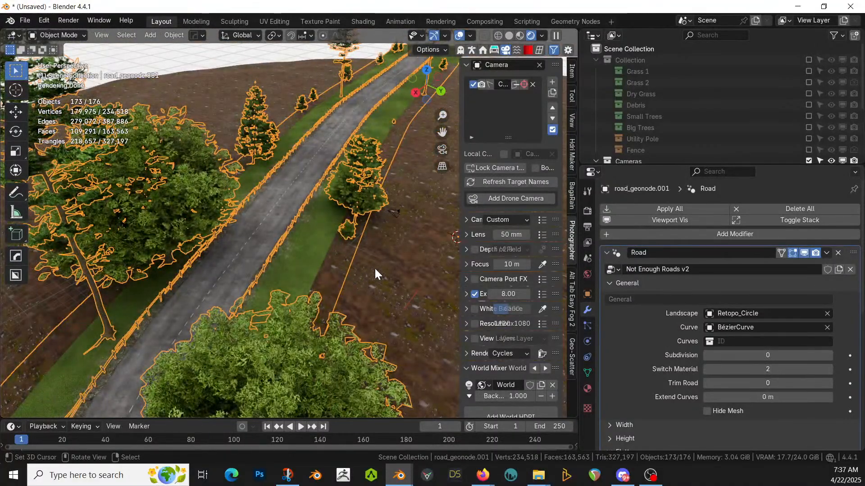
middle_click_drag(380, 270, 142, 229)
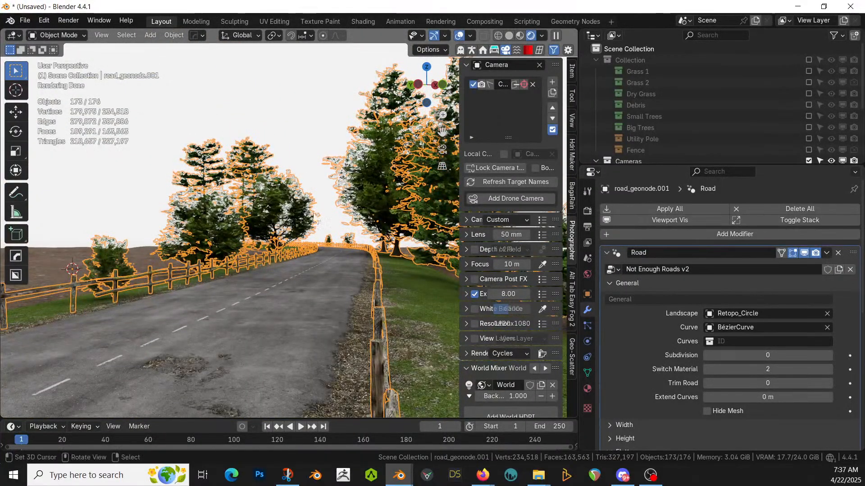
left_click(612, 284)
scroll(619, 361, "down", 3)
left_click(609, 354)
scroll(688, 355, "down", 3)
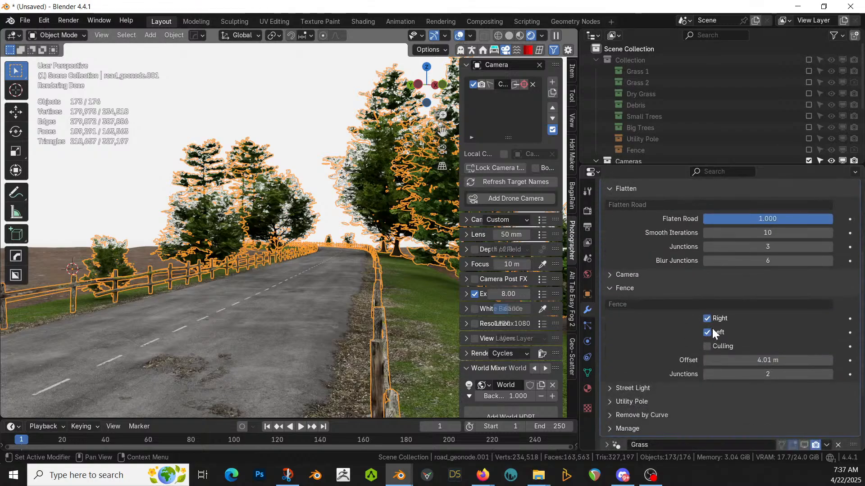
left_click(709, 333)
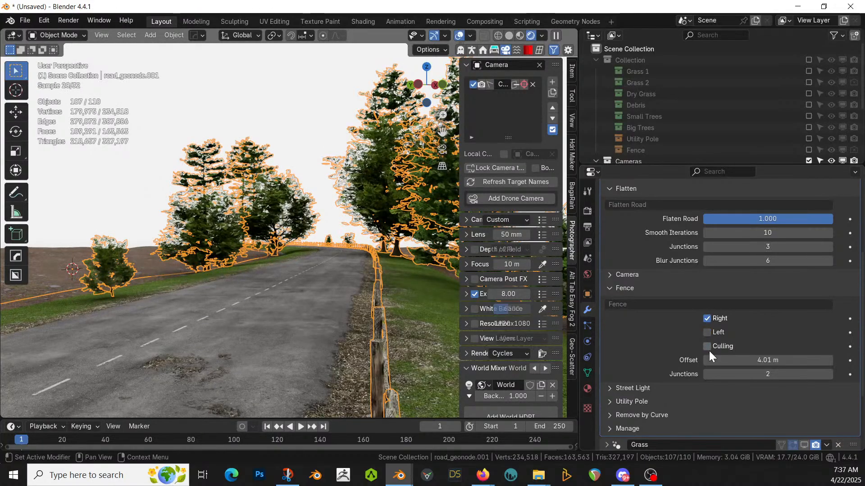
middle_click_drag(323, 286, 134, 374)
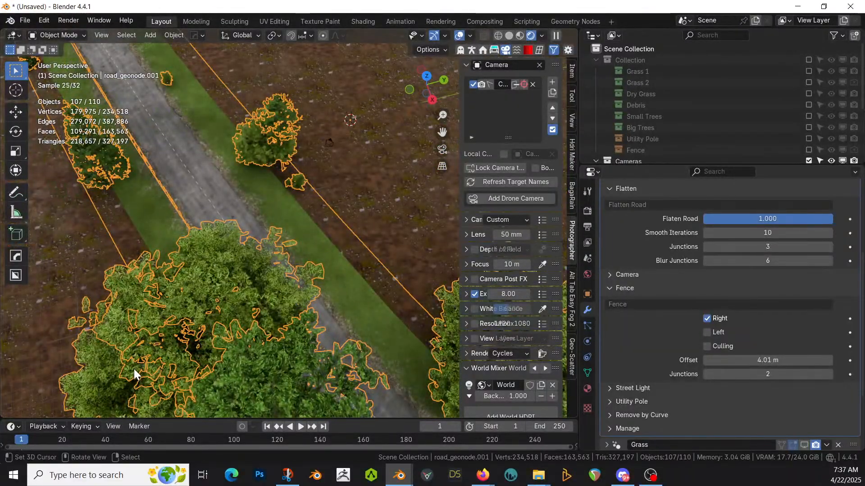
Step: Examine the rendered road and surrounding terrain from above and along the roadside
key("KP_7")
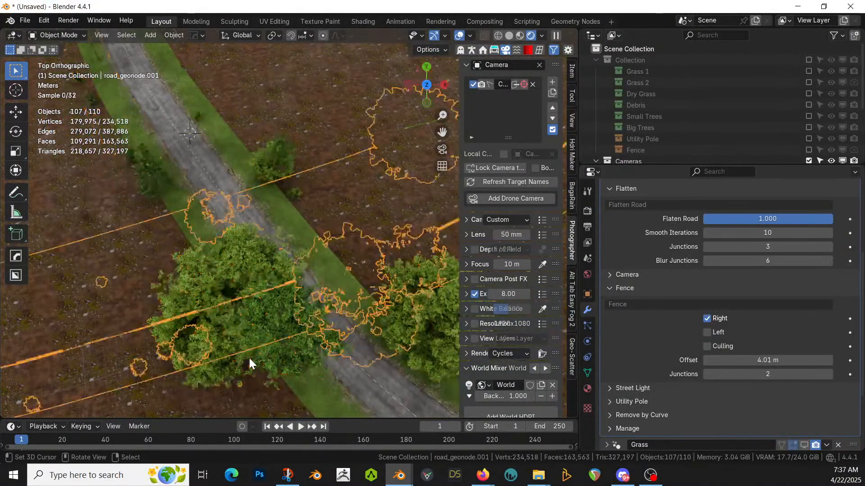
middle_click_drag(288, 365, 346, 51, "shift")
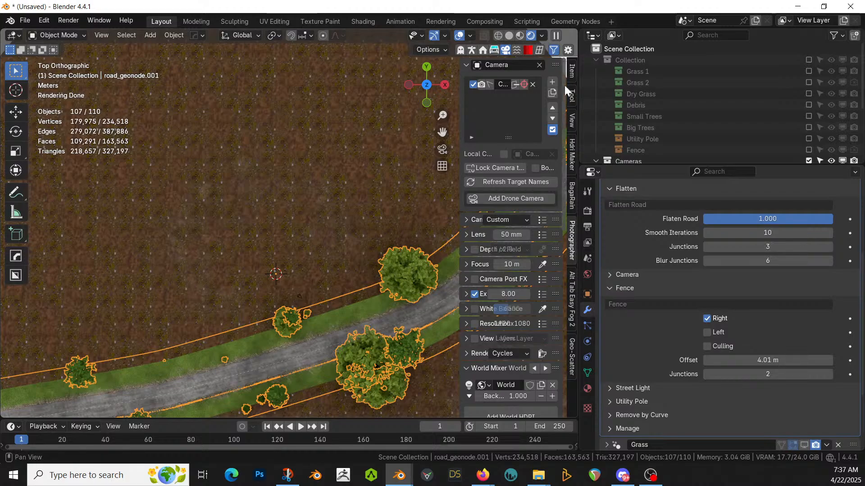
middle_click_drag(350, 245, 395, 141)
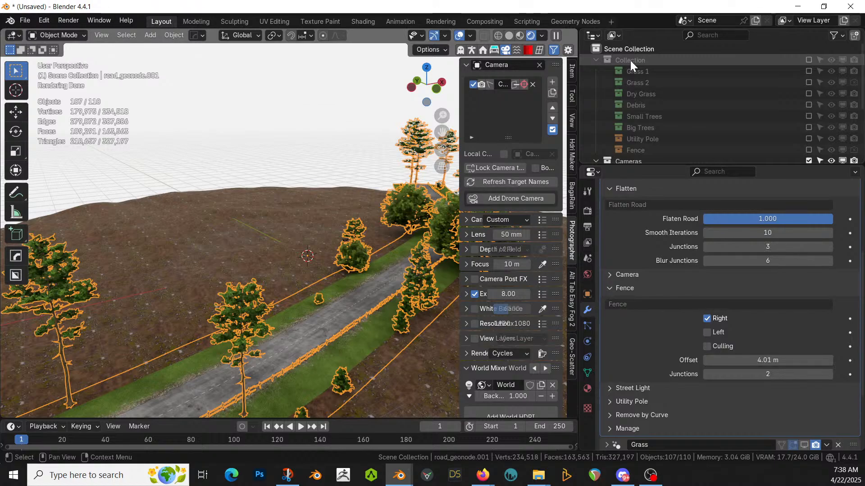
middle_click_drag(376, 242, 326, 235)
scroll(327, 236, "up", 2)
scroll(314, 228, "down", 3)
scroll(295, 238, "up", 3)
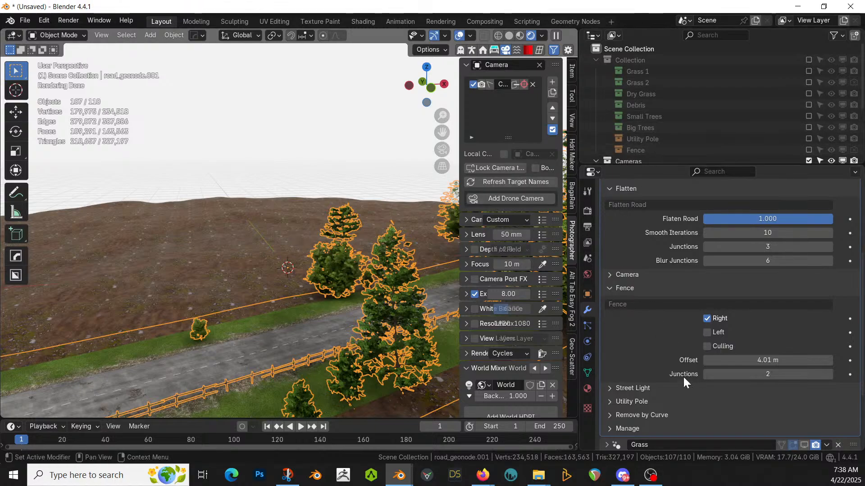
Step: Enable the asset Collection in the view layer and delete its objects from Grass 2 through street_light_on
left_click(641, 62)
right_click(641, 63)
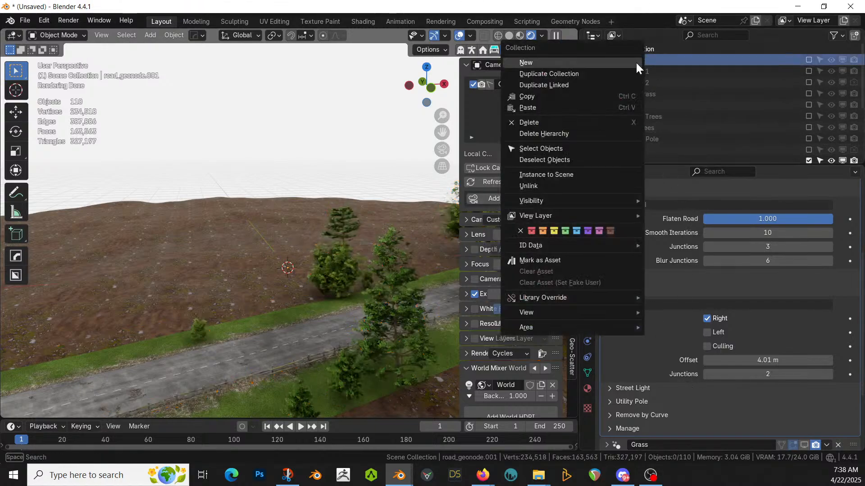
left_click(545, 147)
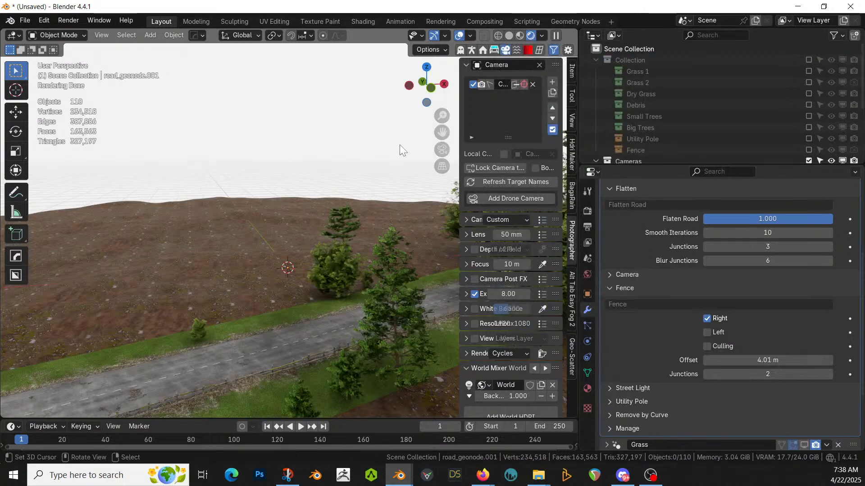
left_click(807, 60)
right_click(636, 59)
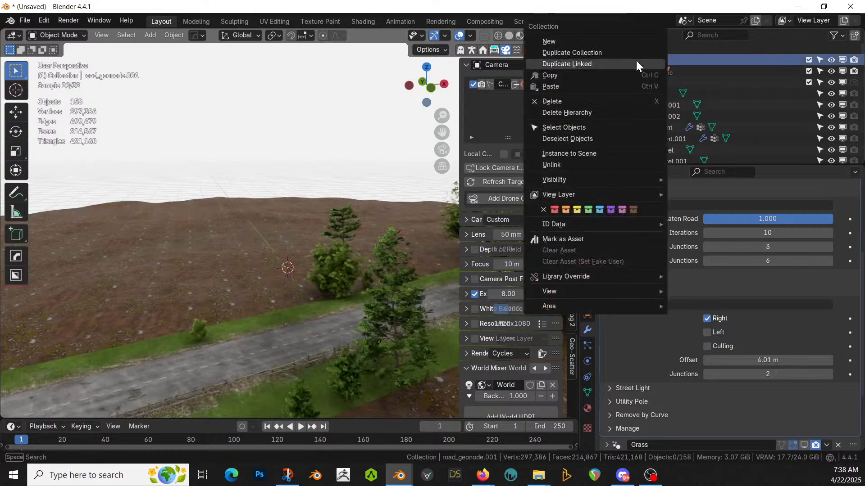
left_click(566, 127)
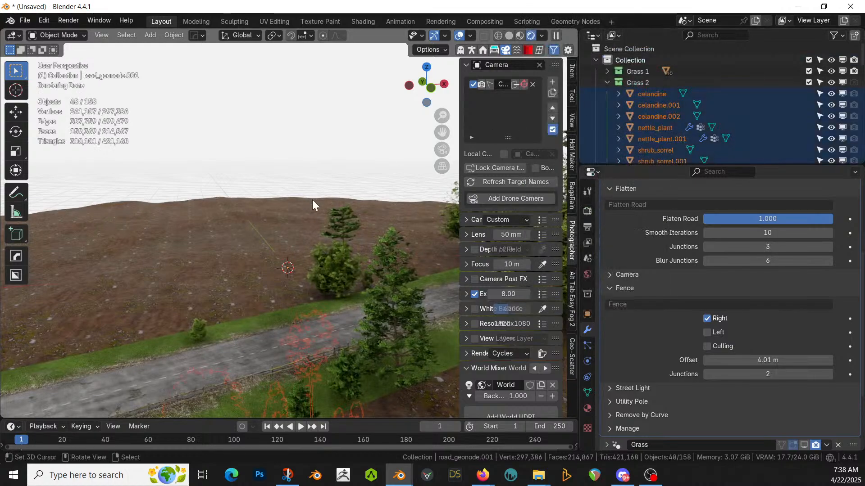
left_click(637, 70)
scroll(645, 83, "down", 10)
scroll(645, 85, "down", 6)
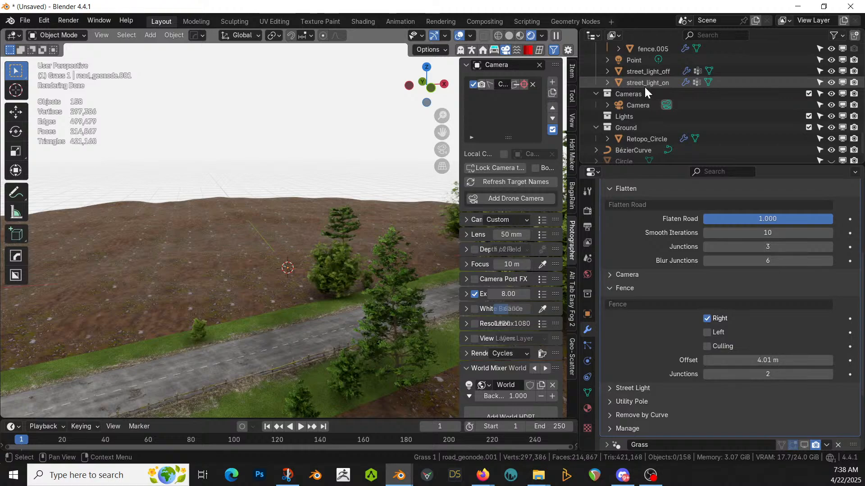
left_click(647, 85, "shift")
key("Delete")
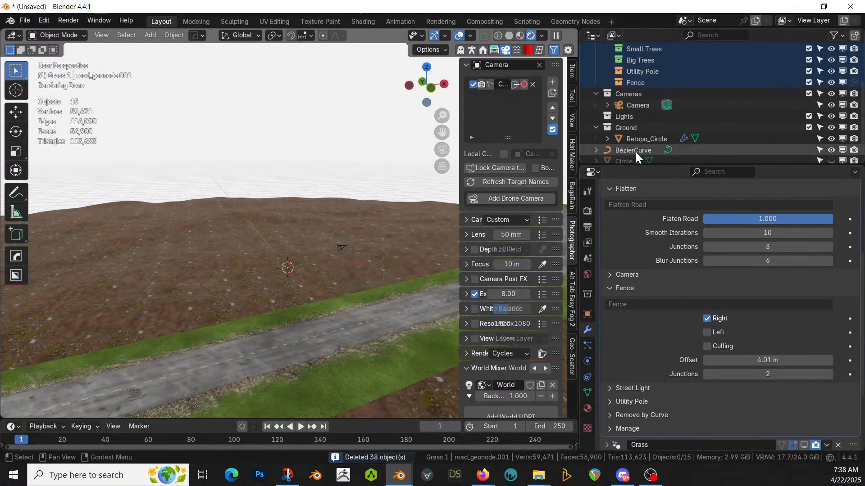
Step: Delete the road_geonode.001 road and the hidden Circle object from the scene
left_click(320, 332)
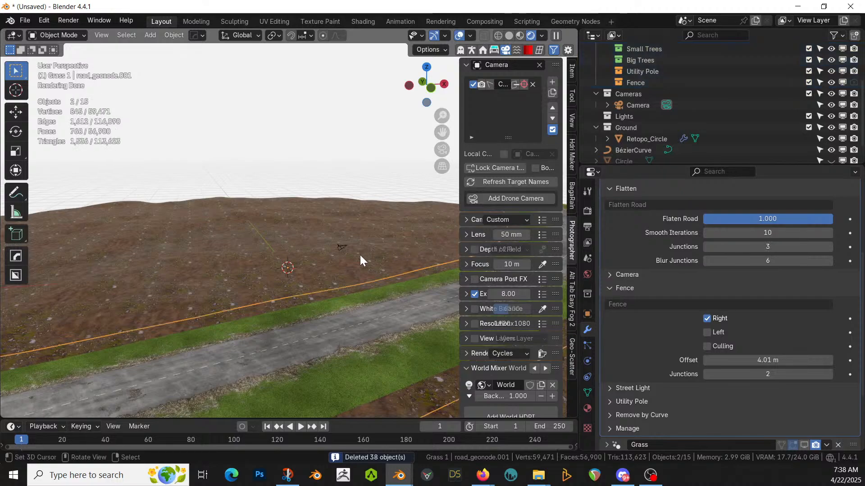
scroll(676, 144, "down", 2)
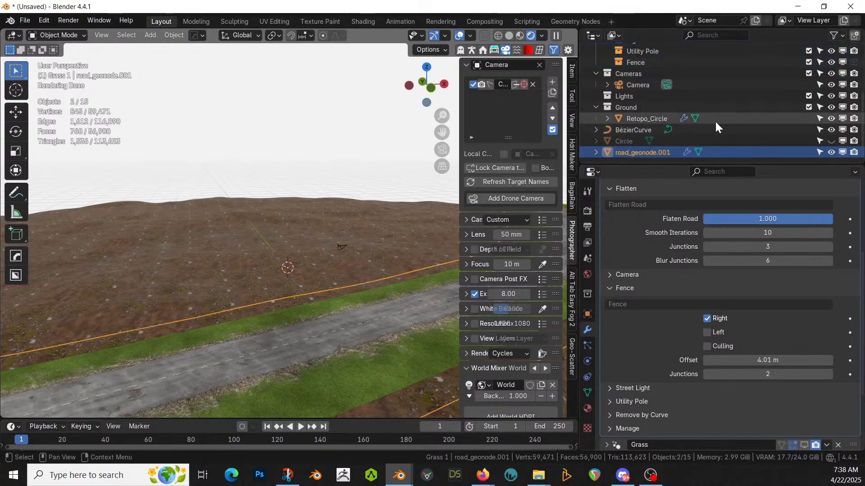
key("Delete")
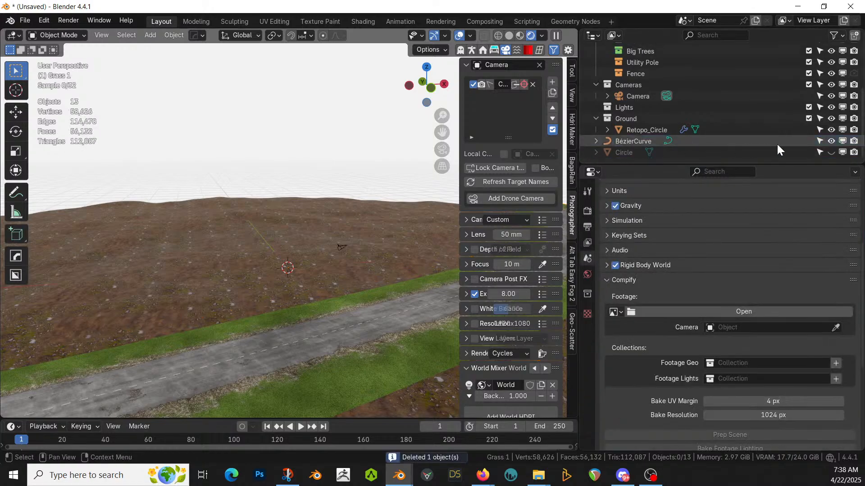
middle_click_drag(407, 211, 341, 238)
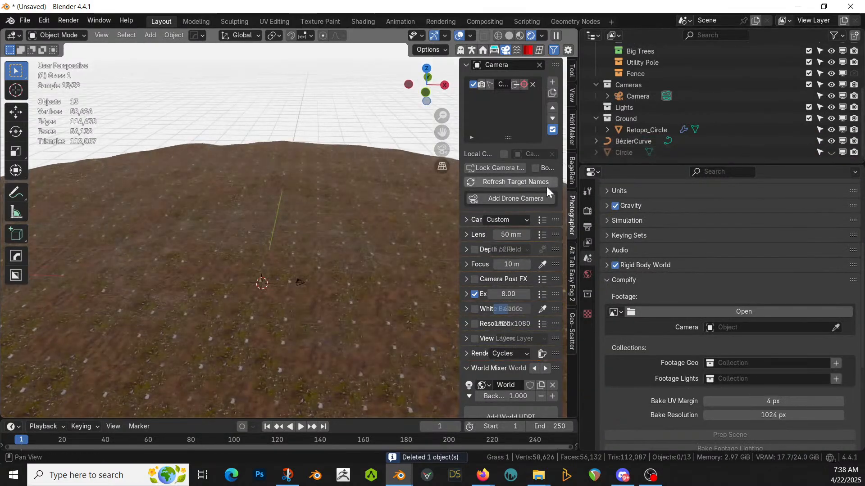
left_click(628, 152)
key("Delete")
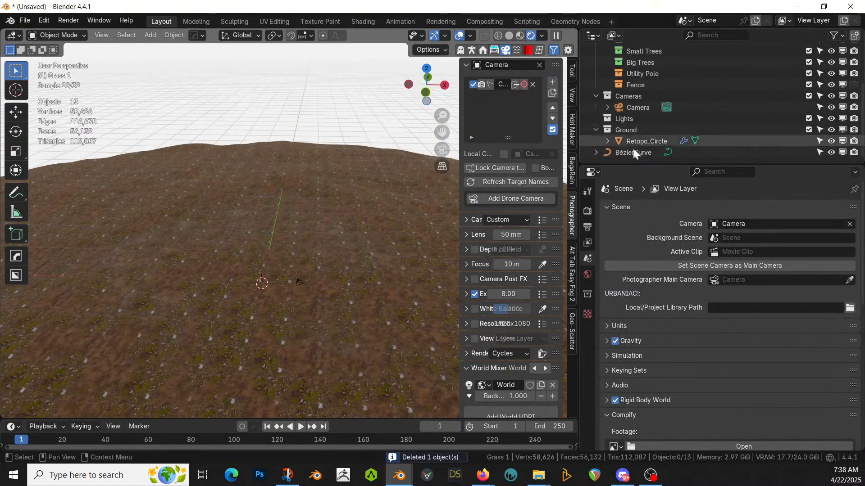
Step: Switch to the NotEnoughRoads2 file and copy the Path preset road, road_geonode
scroll(397, 216, "down", 8)
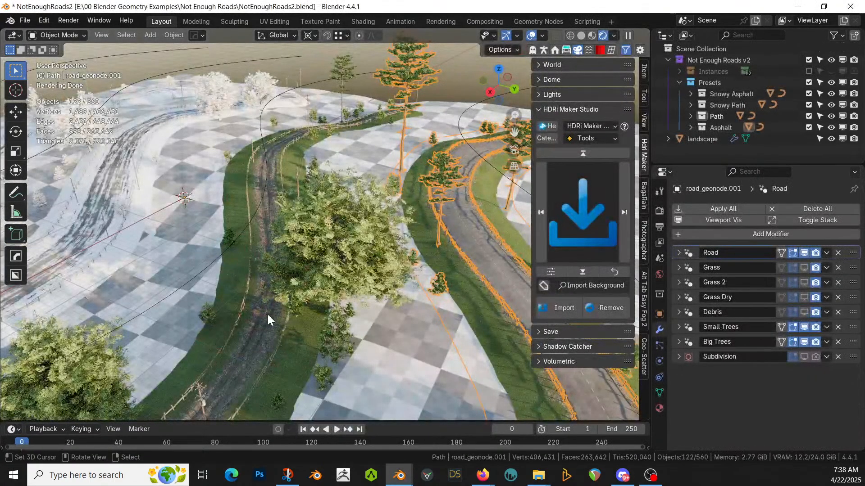
left_click(267, 313)
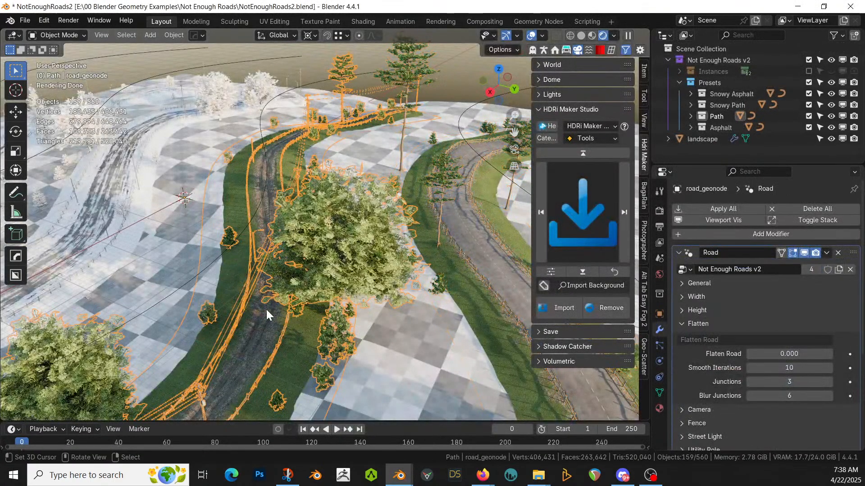
key("ctrl+c")
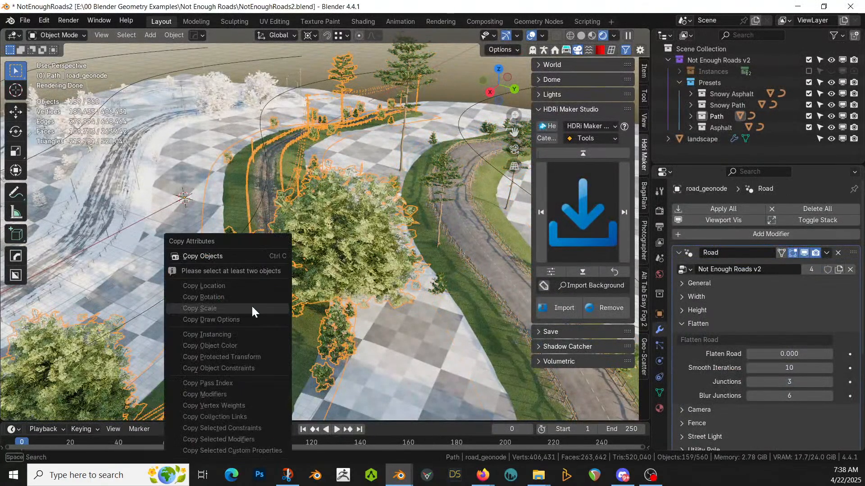
left_click(230, 251)
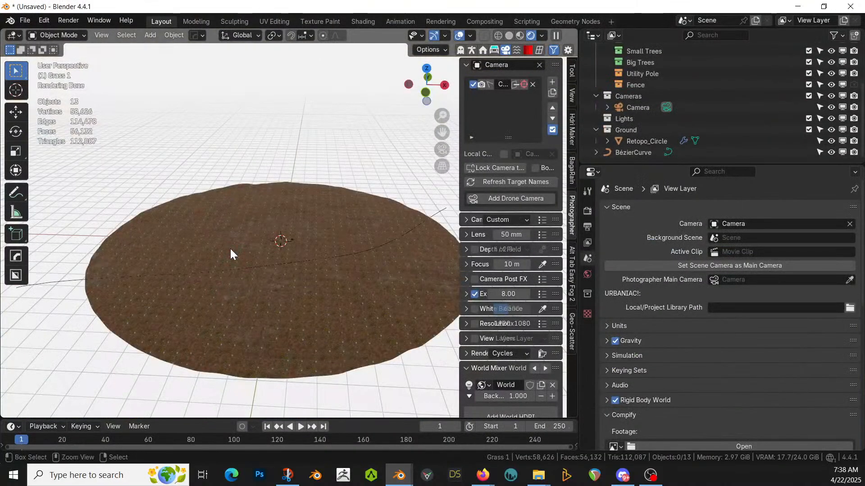
scroll(693, 72, "up", 3)
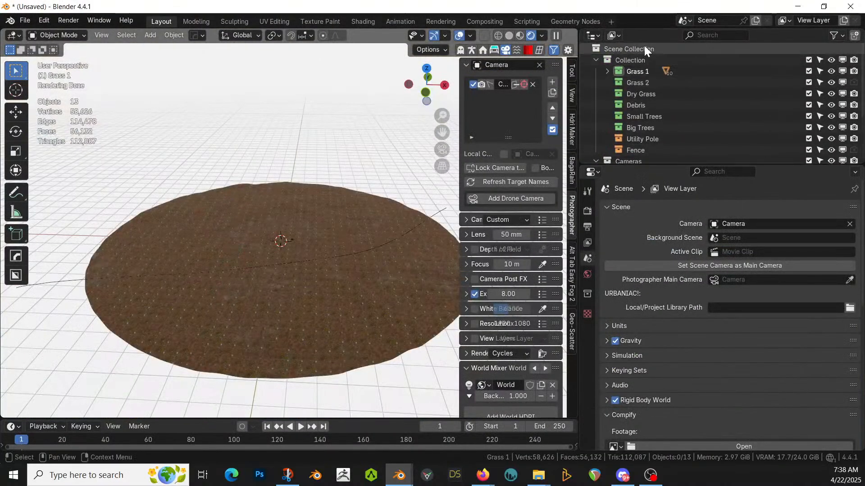
left_click(634, 59)
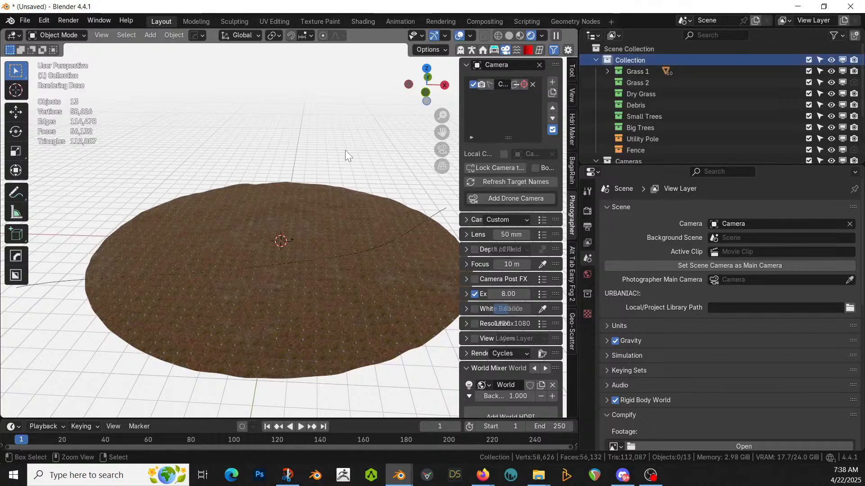
key("ctrl+v")
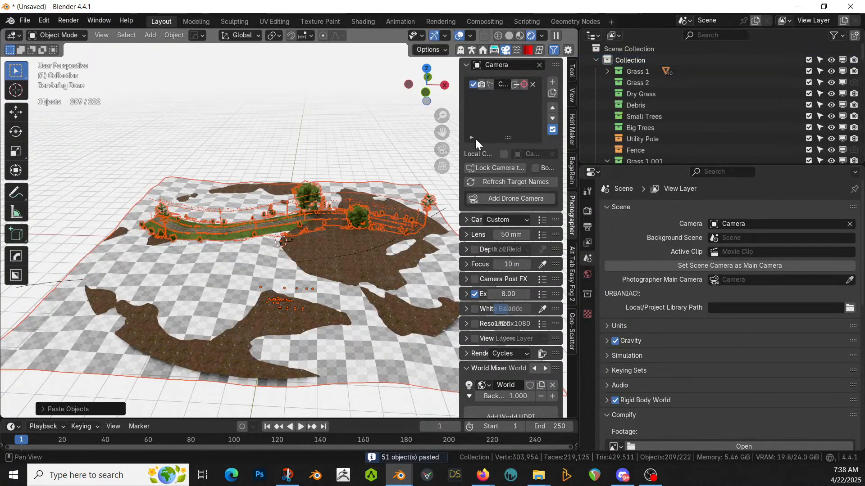
scroll(677, 112, "down", 3)
key("Delete")
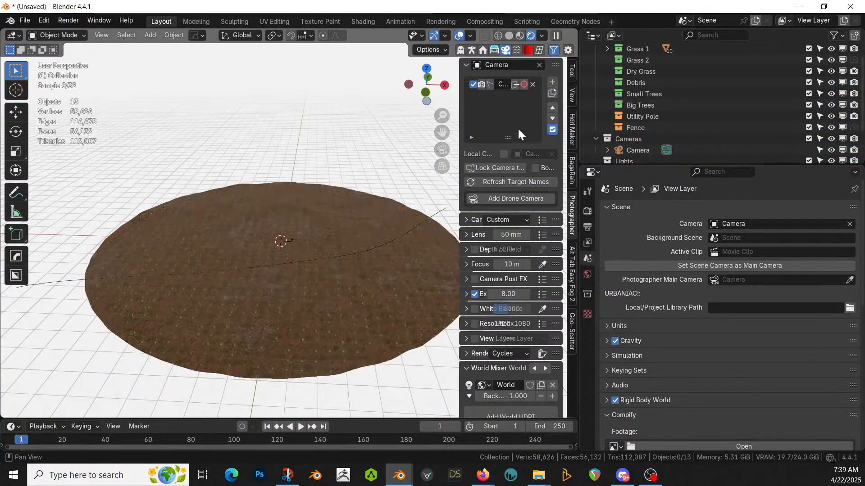
Step: Delete the hierarchy of the old asset collections, Grass 1 through Fence, and make the emptied Collection active
left_click(640, 127)
scroll(642, 123, "up", 2)
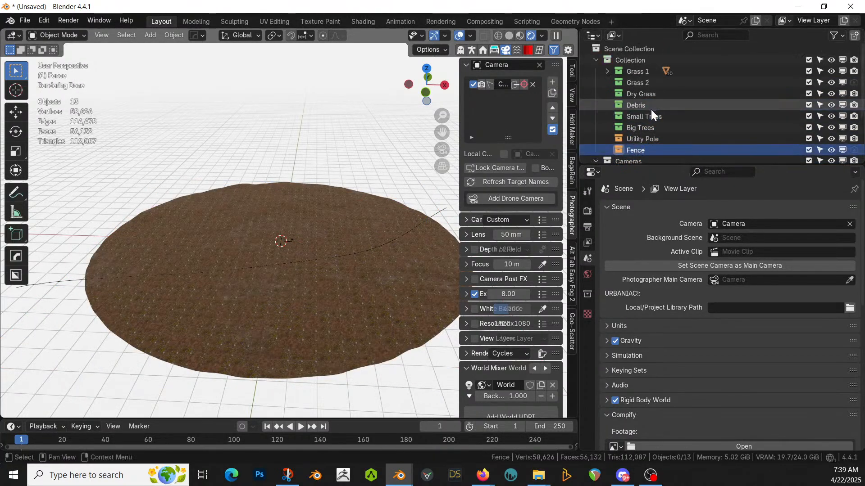
right_click(637, 72)
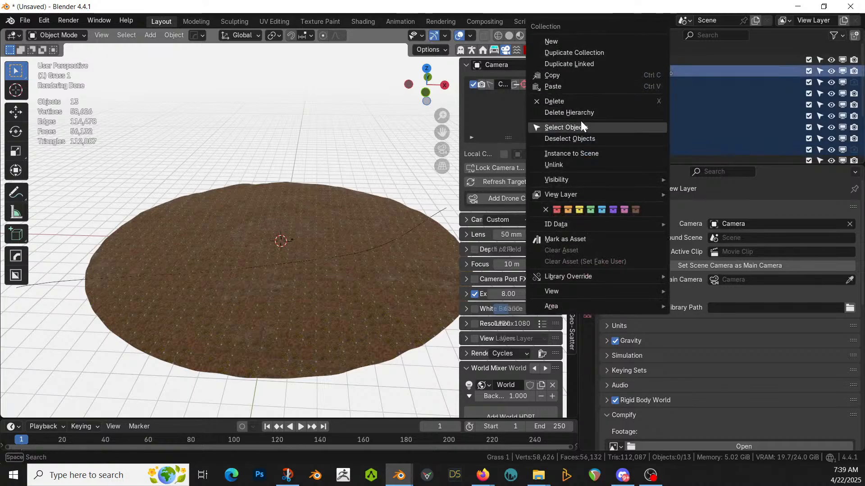
left_click(580, 113)
left_click(640, 61)
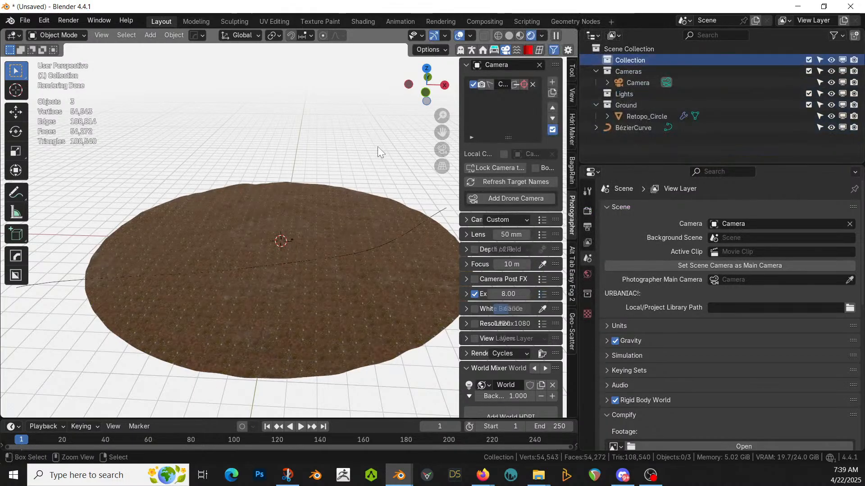
Step: Paste the copied Path road into Collection and delete the checkered landscape that comes with it
key("ctrl+v")
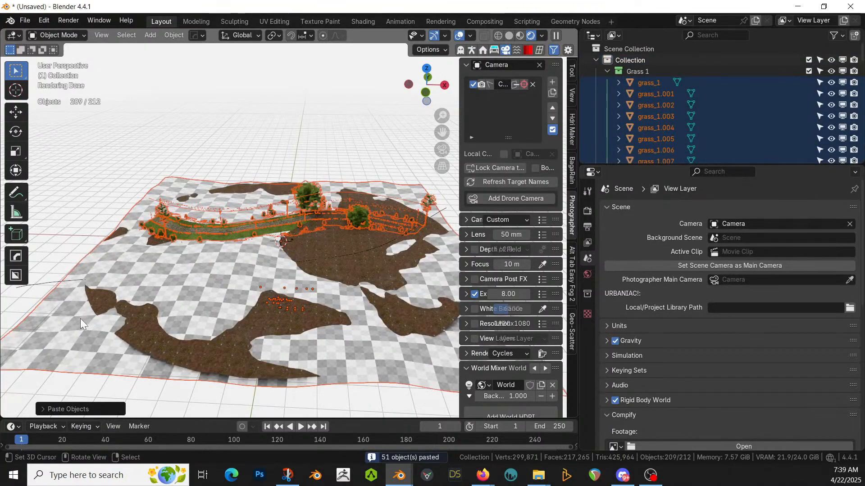
left_click(49, 330)
key("Delete")
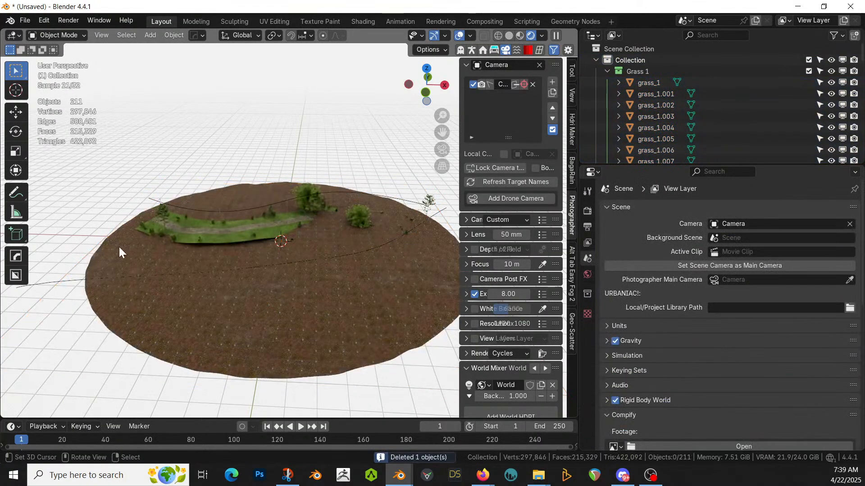
Step: In the pasted road's Road modifier, assign Retopo_Circle as the Landscape and BézierCurve as the Curve
left_click(212, 235)
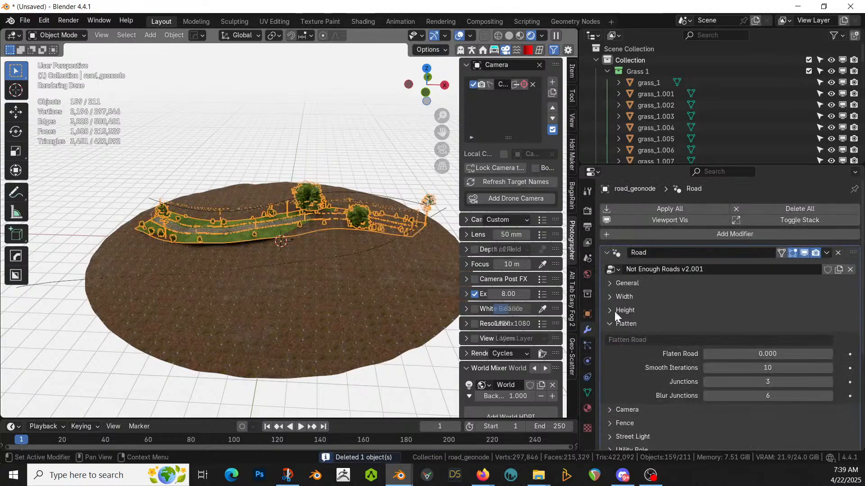
left_click(624, 284)
left_click(824, 315)
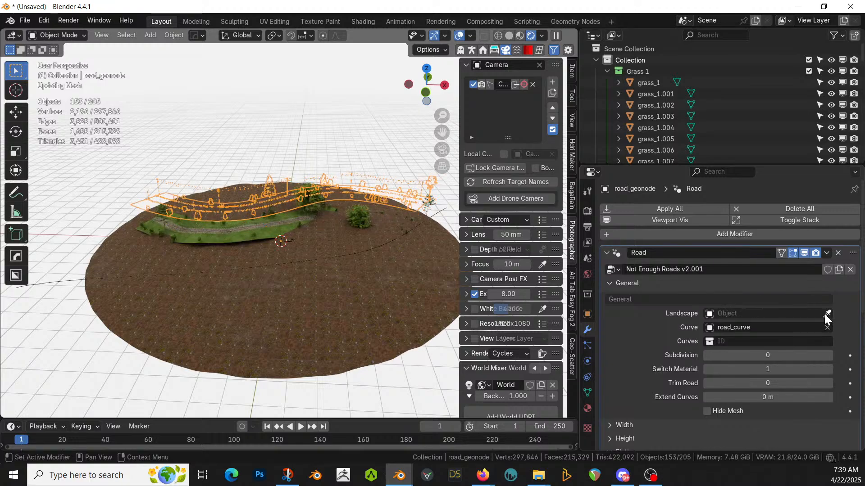
left_click(365, 328)
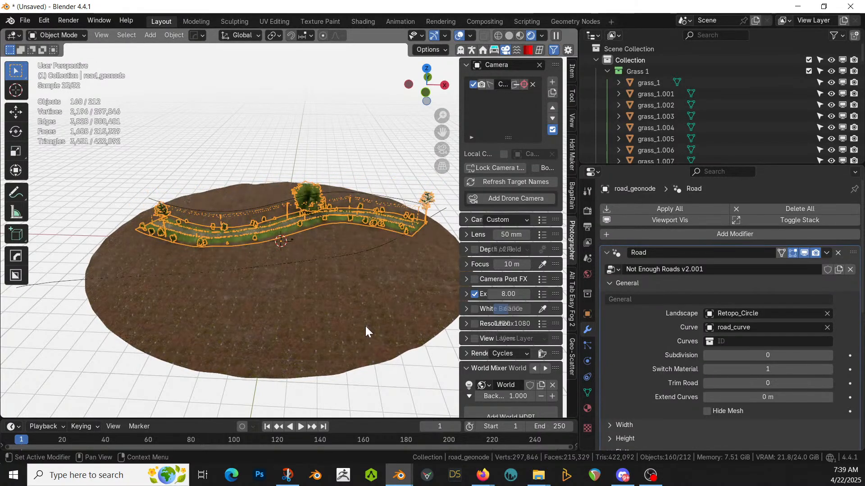
left_click(827, 327)
left_click(828, 327)
left_click(442, 207)
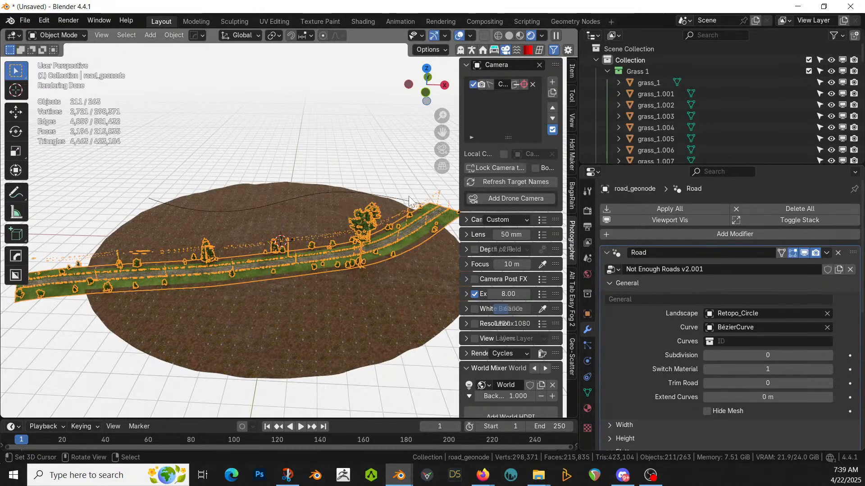
Step: Delete the leftover road_curve above the terrain and collapse Collection in the outliner
left_click(409, 197)
key("Delete")
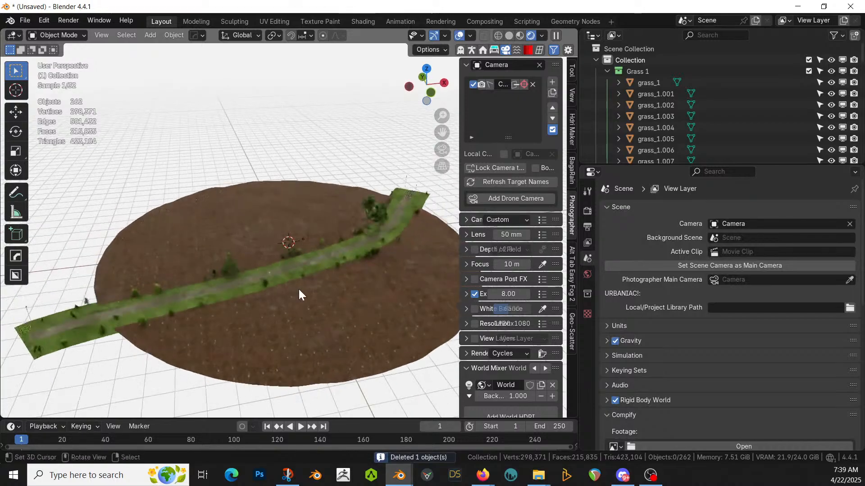
scroll(298, 289, "up", 8)
middle_click_drag(299, 289, 412, 242)
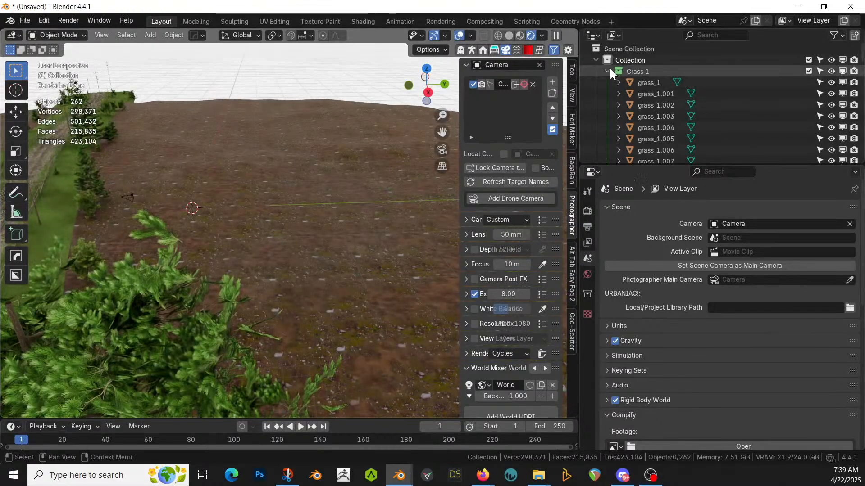
left_click(596, 60)
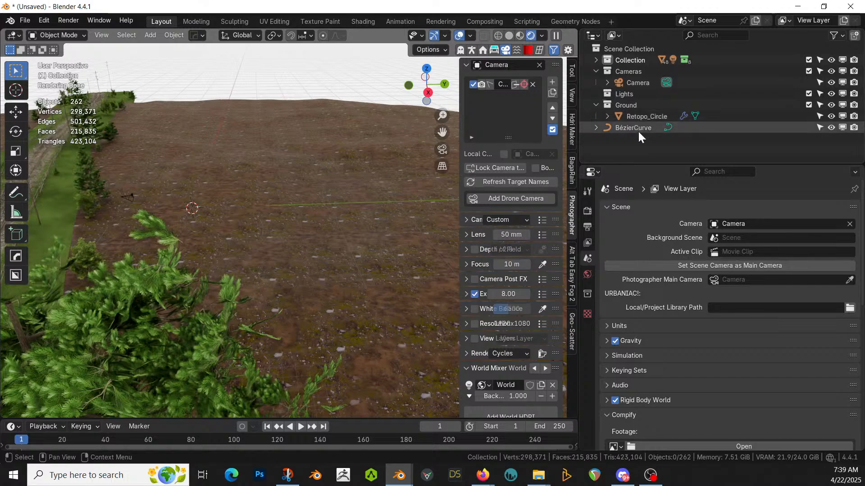
Step: Move BézierCurve into a new collection named Road Curves
left_click(638, 132)
key("m")
left_click(287, 194)
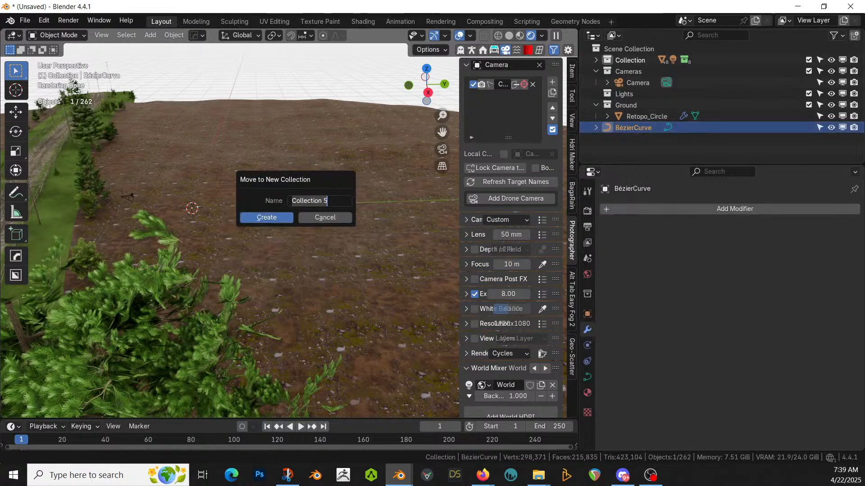
type("Road Curves")
key("Return")
key("Return")
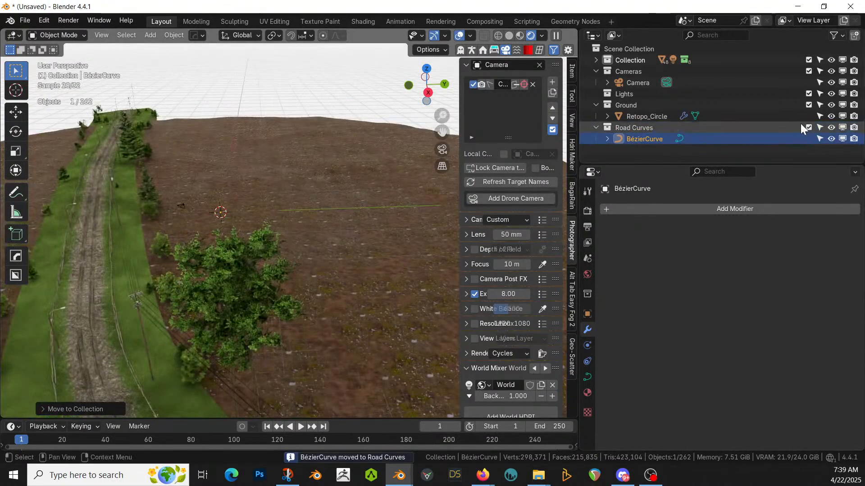
Step: Exclude Collection from the view layer and show the bare terrain in solid shading from the top view
left_click(808, 60)
key("z")
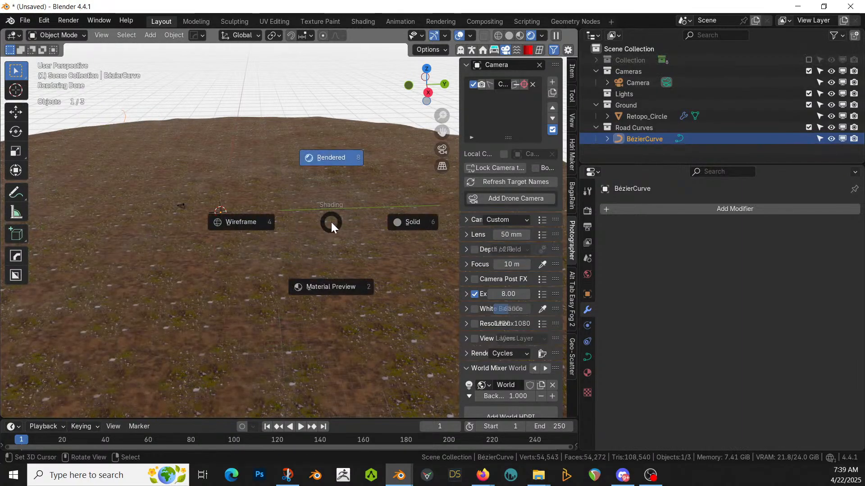
left_click(411, 222)
key("KP_7")
scroll(271, 257, "up", 2)
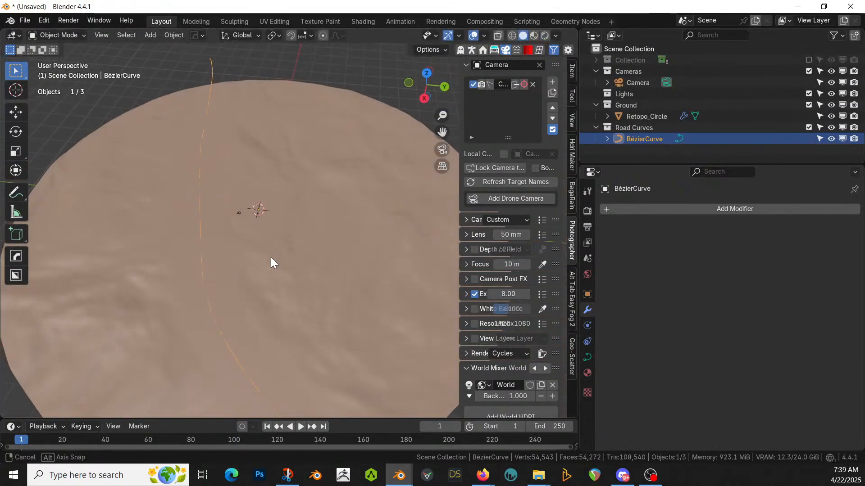
scroll(271, 258, "up", 3)
scroll(218, 238, "down", 5)
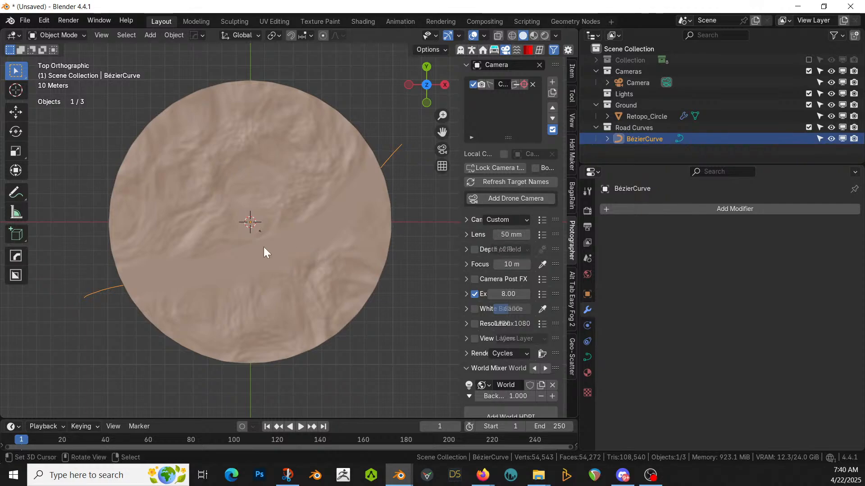
Step: Add a Bézier curve, delete its default points, and draw a side-road stroke from the flattened strip near the centre to the terrain's upper-left edge
key("shift+a")
mouse_move(219, 177)
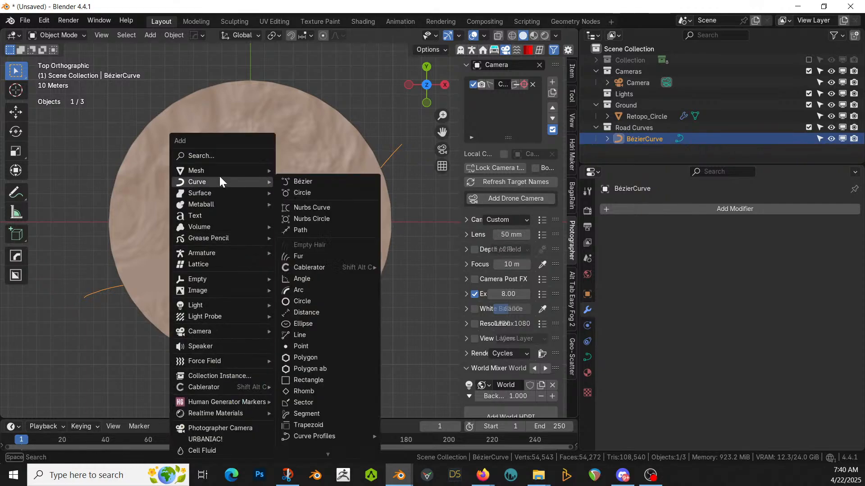
left_click(338, 181)
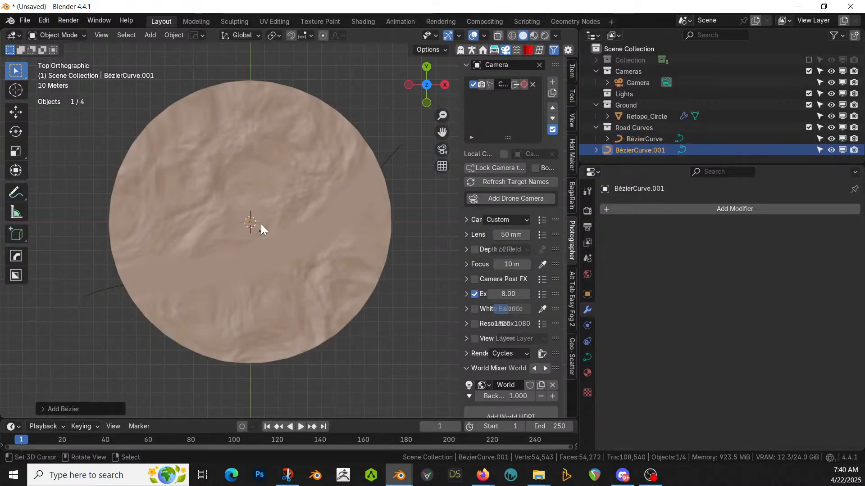
key("Tab")
key("x")
left_click(240, 223)
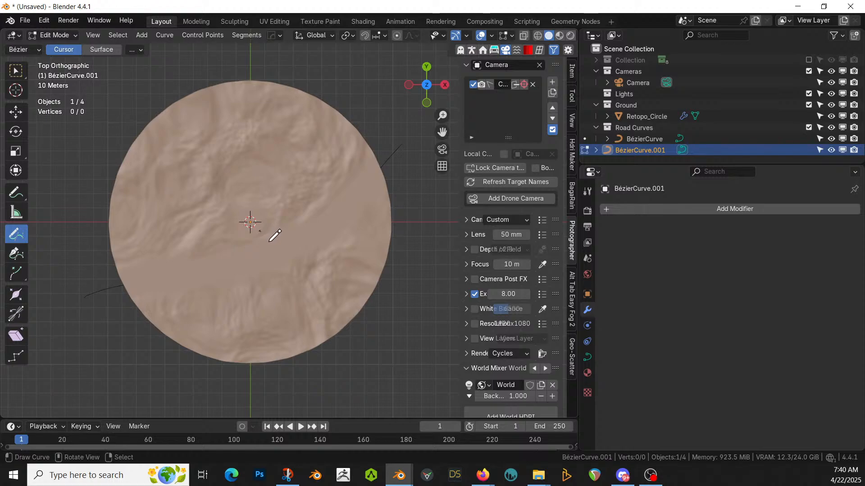
left_click_drag(270, 241, 246, 196)
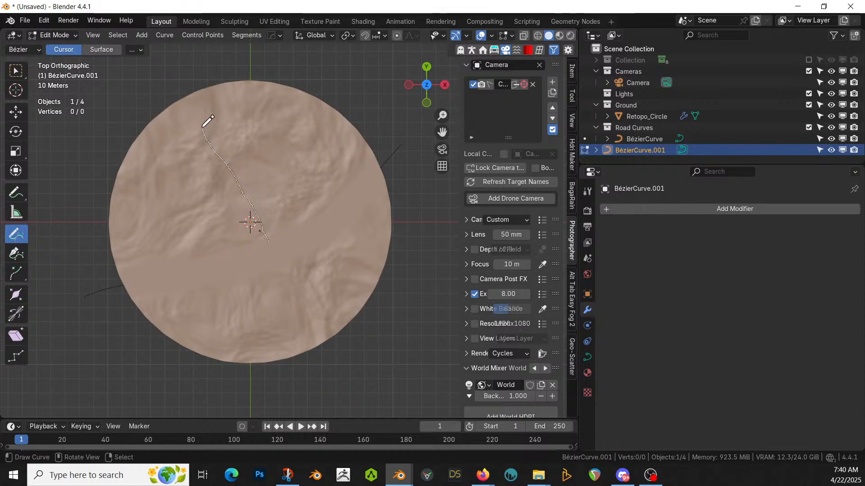
key("Tab")
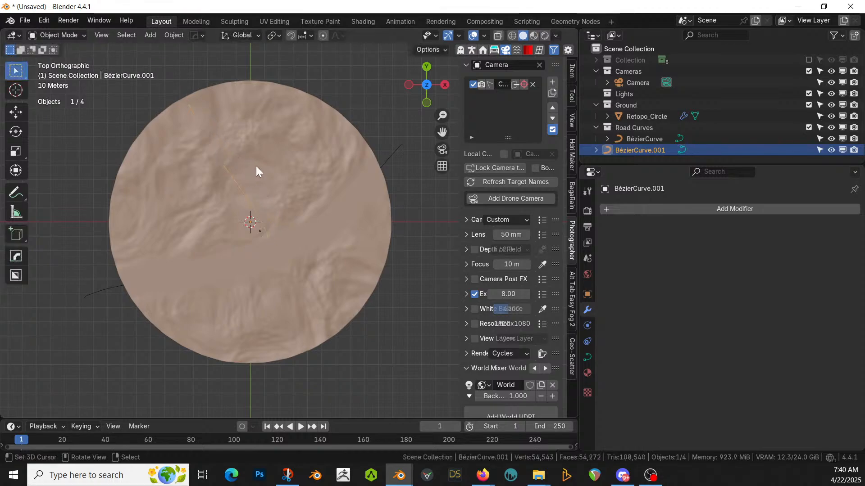
Step: Re-enable Collection and, in the road's Road modifier, clear the Curve object and assign the Road Curves collection as Curves
left_click(808, 59)
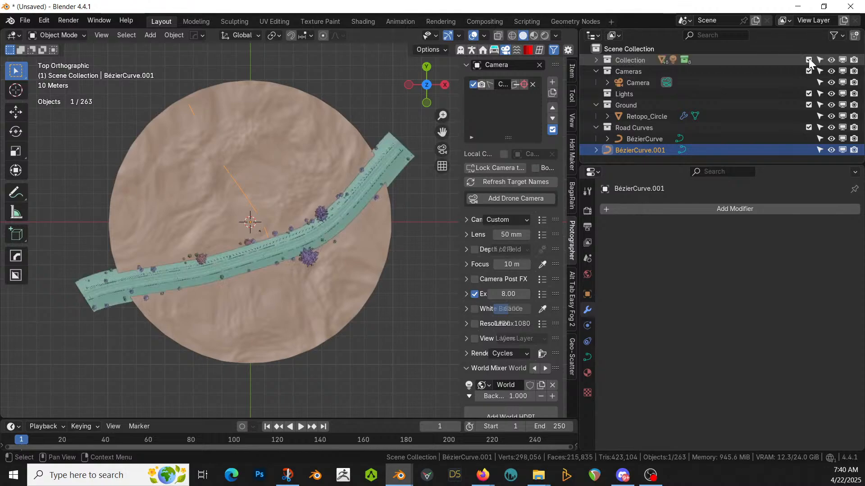
left_click(374, 168)
left_click(827, 327)
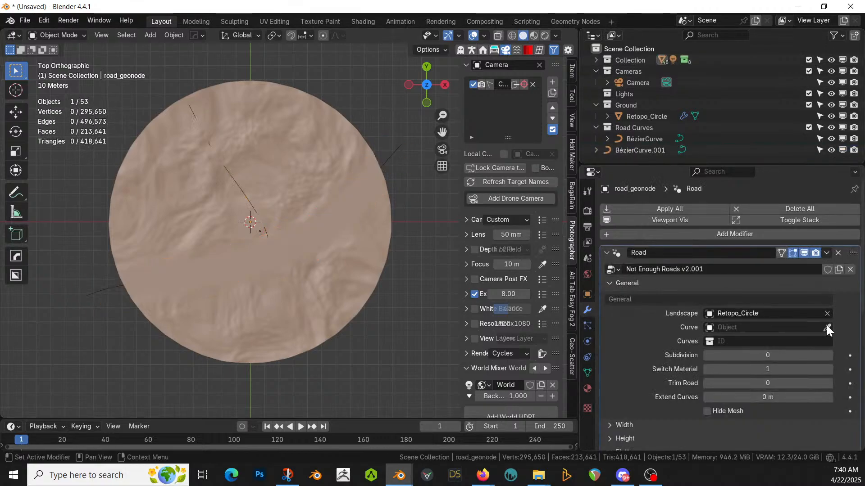
left_click(716, 341)
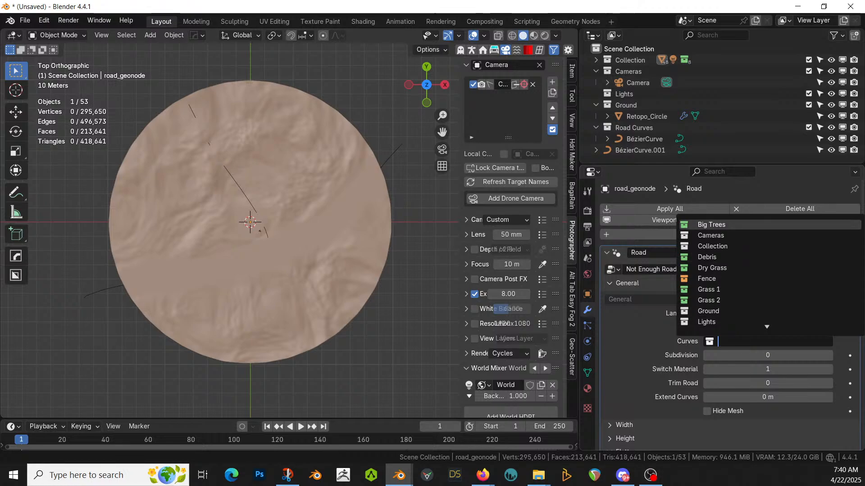
left_click(649, 128)
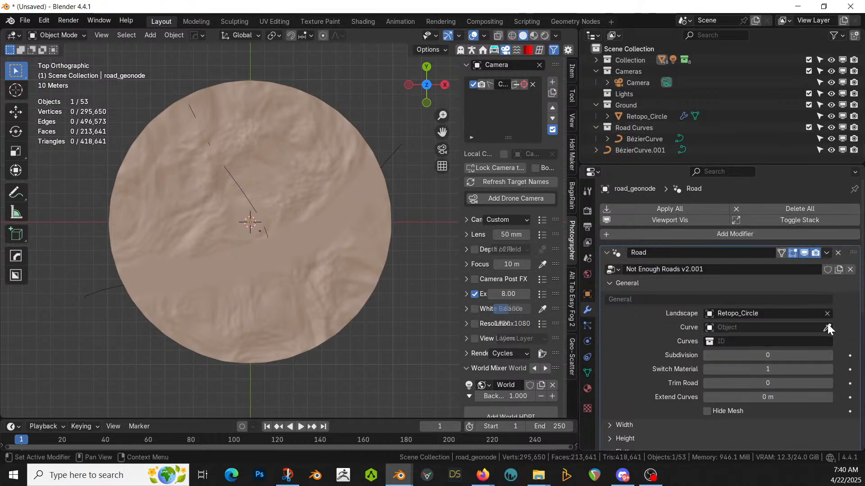
left_click(747, 341)
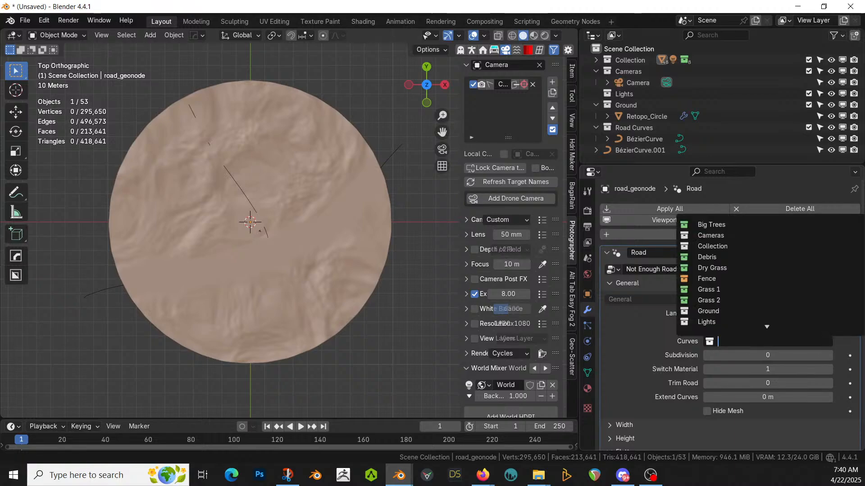
type("ro")
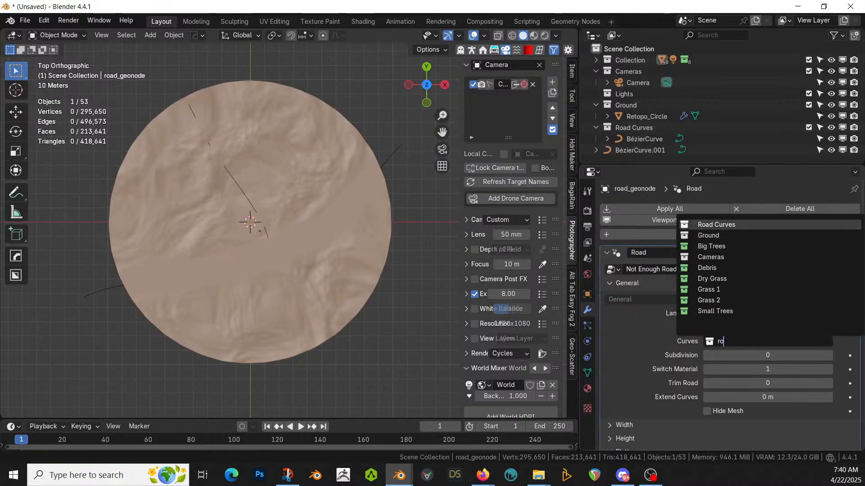
left_click(717, 223)
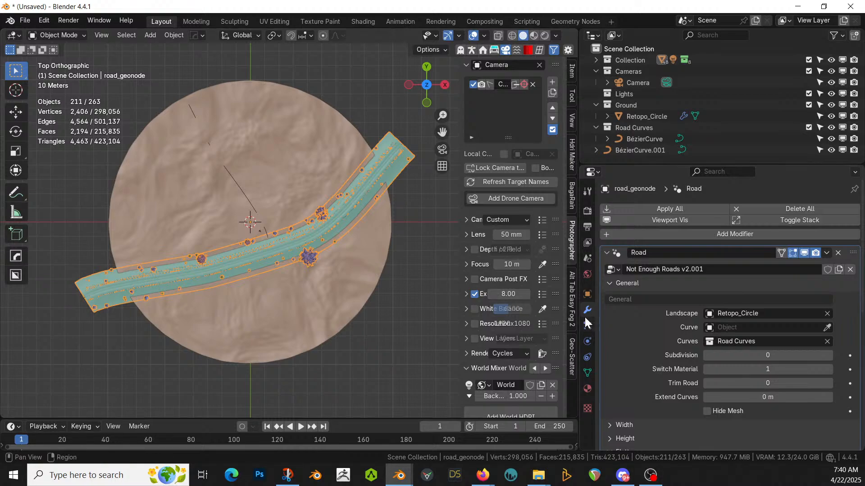
Step: Move the newly drawn BézierCurve.001 into the Road Curves collection
middle_click_drag(452, 303, 434, 236)
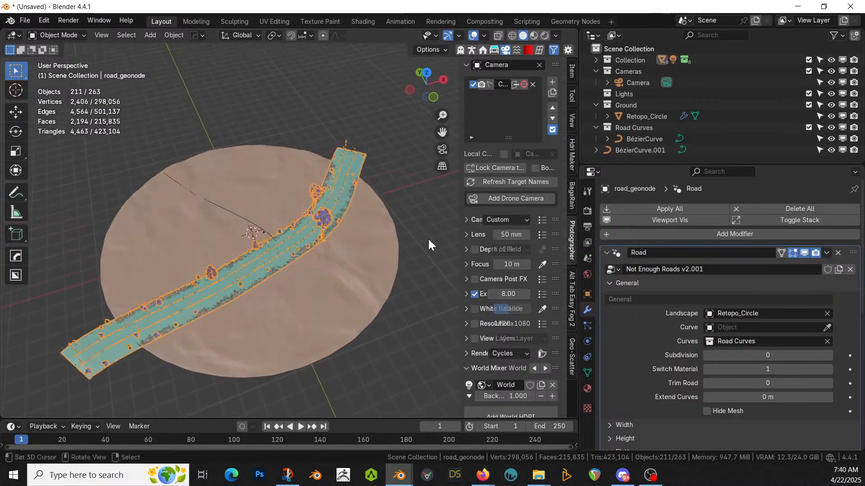
left_click(650, 148)
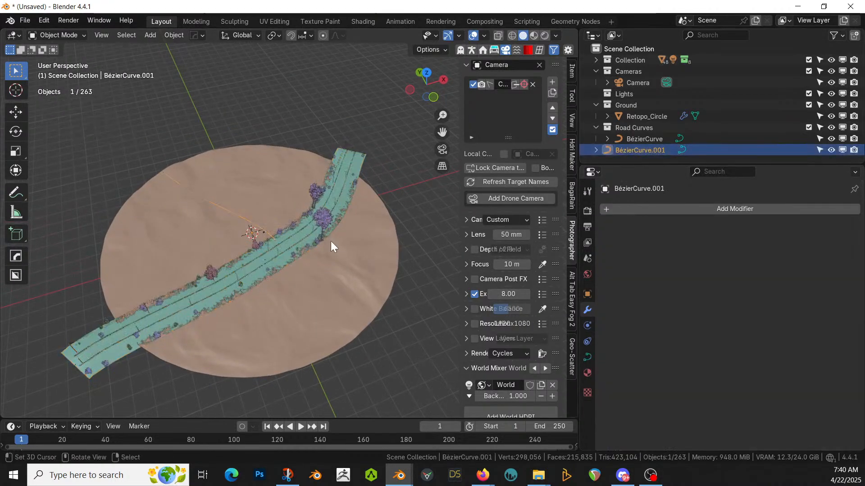
key("m")
left_click(304, 312)
Step: Select the road at the junction and disable its Right and Left fences in the Road modifier
middle_click_drag(304, 311, 383, 259)
scroll(351, 280, "up", 5)
scroll(239, 260, "up", 3)
left_click(385, 257)
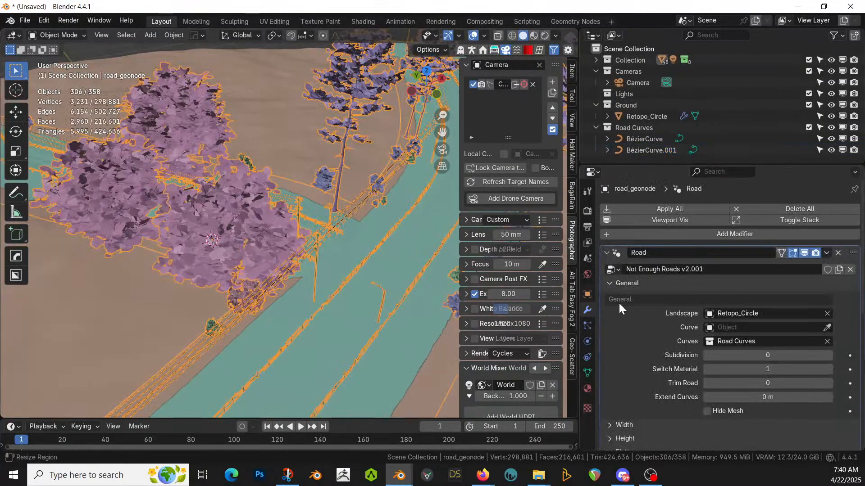
scroll(736, 341, "down", 2)
scroll(738, 367, "down", 6)
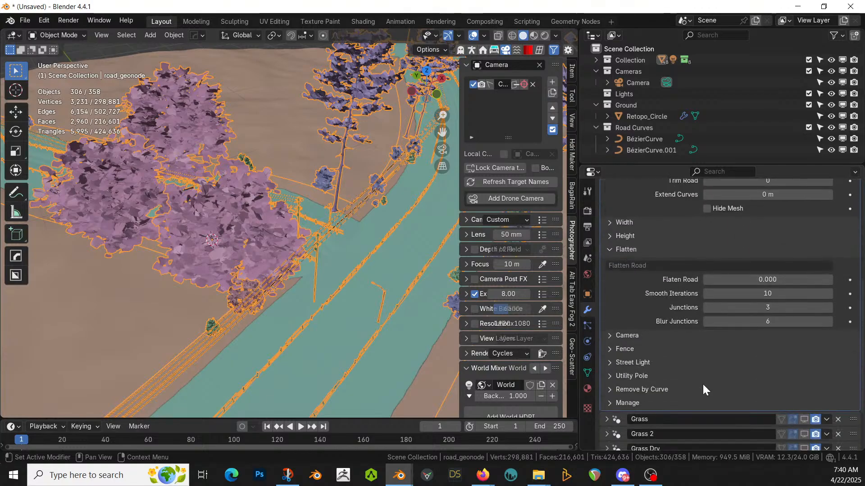
left_click(612, 349)
left_click(707, 380)
left_click(707, 393)
Step: Disable the Left utility poles in the road's Road modifier
middle_click_drag(405, 311, 295, 224)
left_click(296, 223)
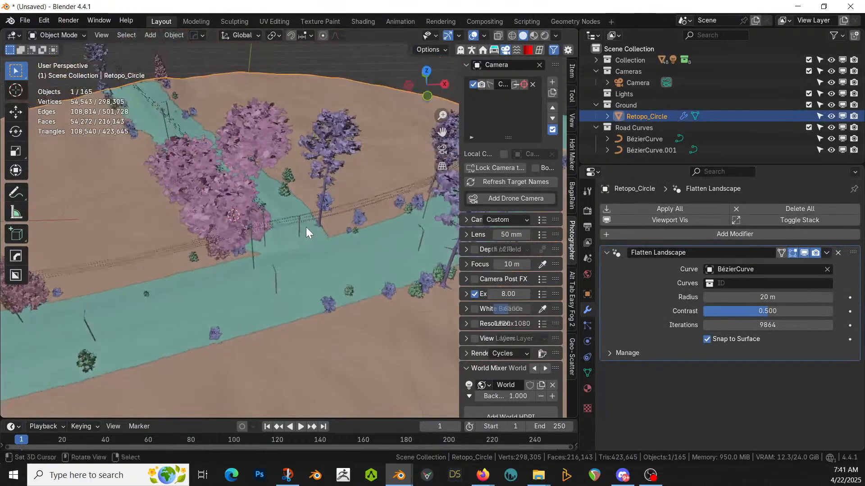
right_click(266, 250)
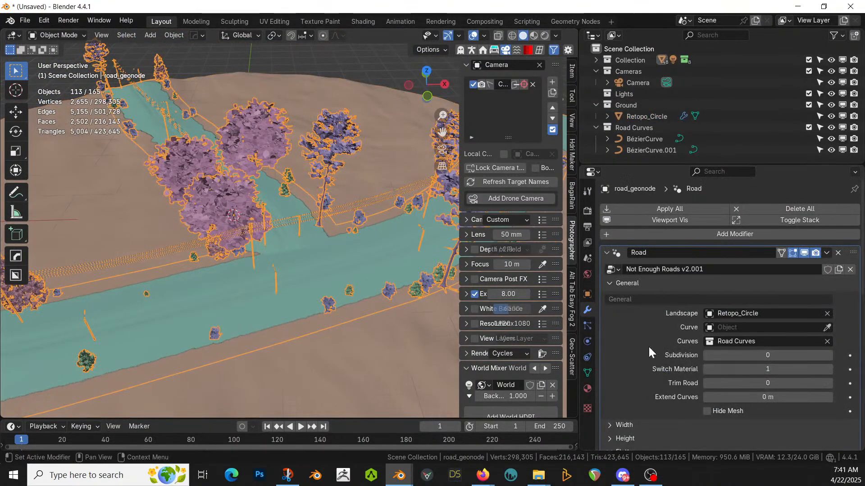
scroll(640, 349, "down", 8)
scroll(641, 350, "down", 5)
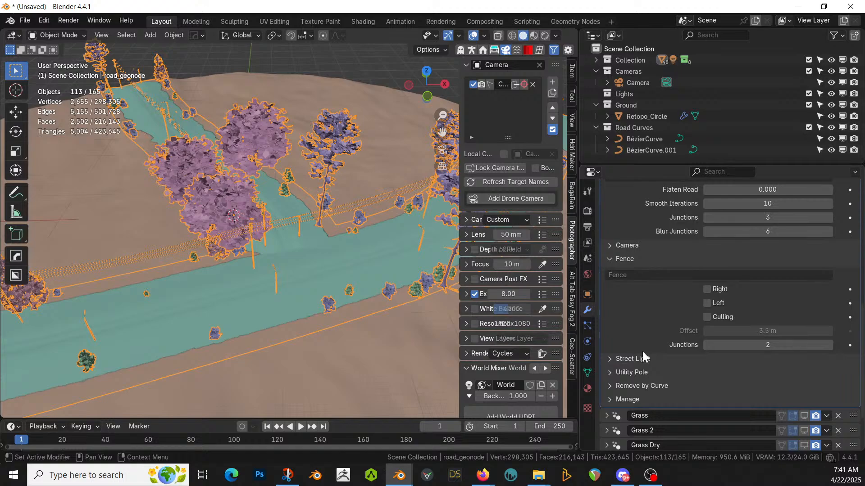
scroll(642, 356, "down", 3)
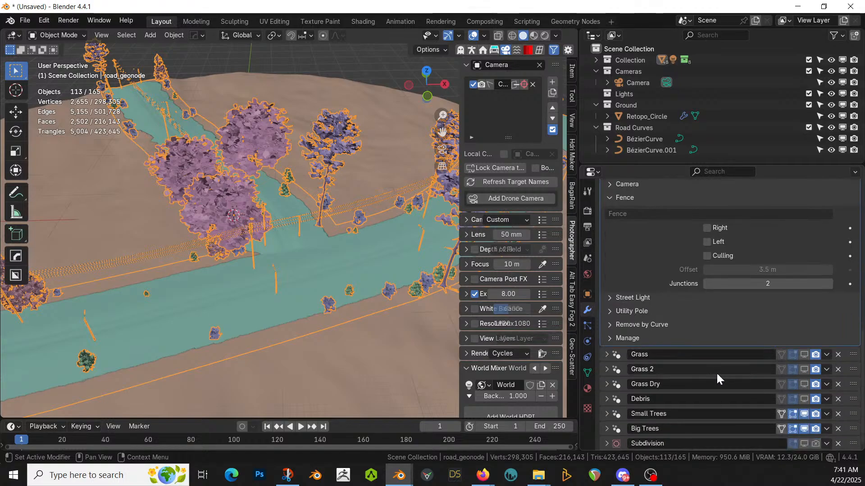
left_click(611, 311)
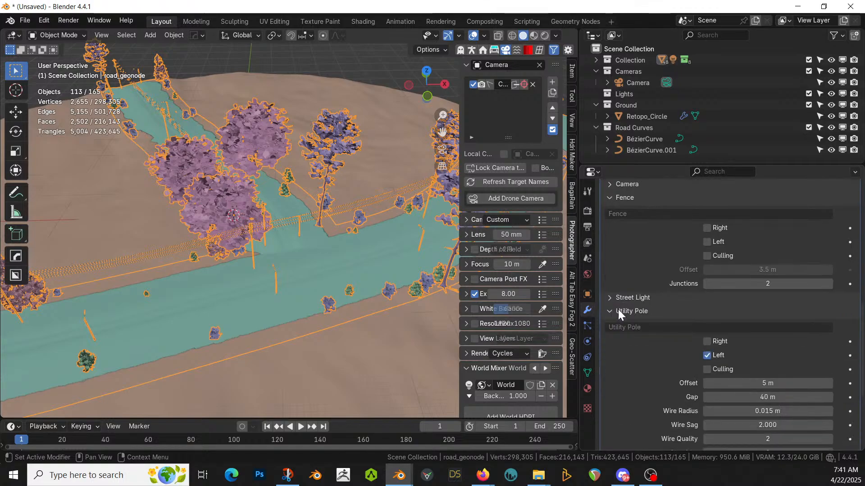
left_click(707, 355)
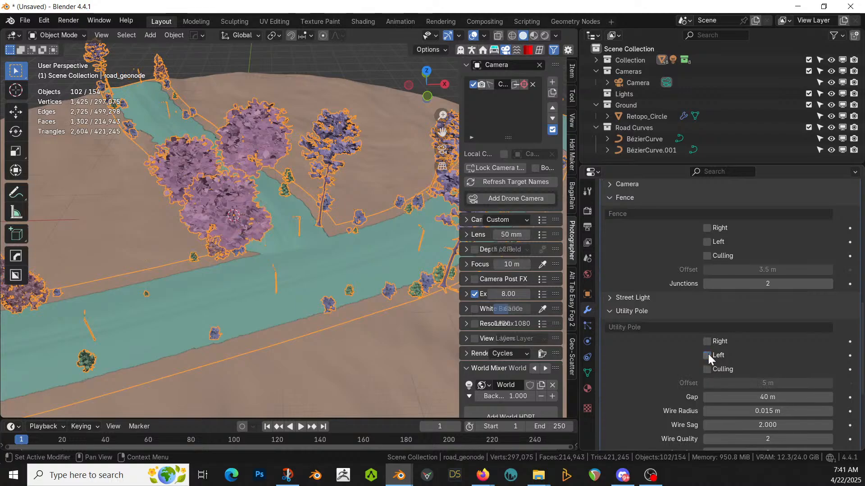
Step: Disable the Right street lights in the Road modifier and collapse the Street Light settings
left_click(611, 297)
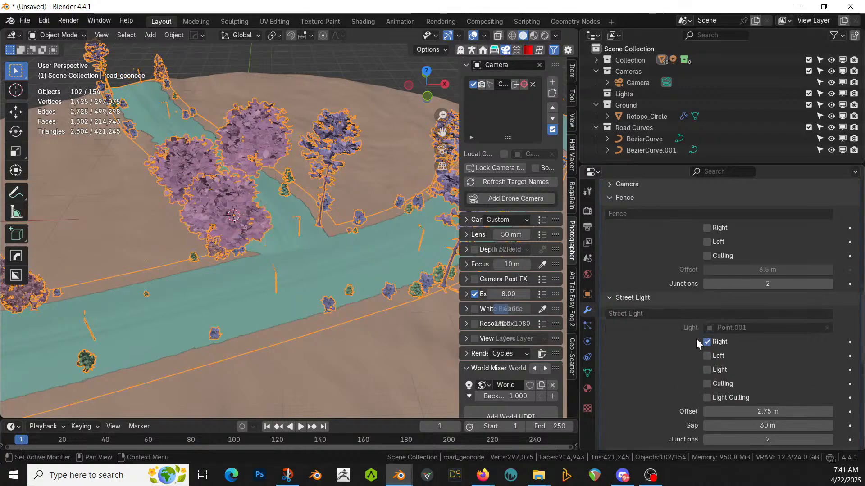
left_click(707, 341)
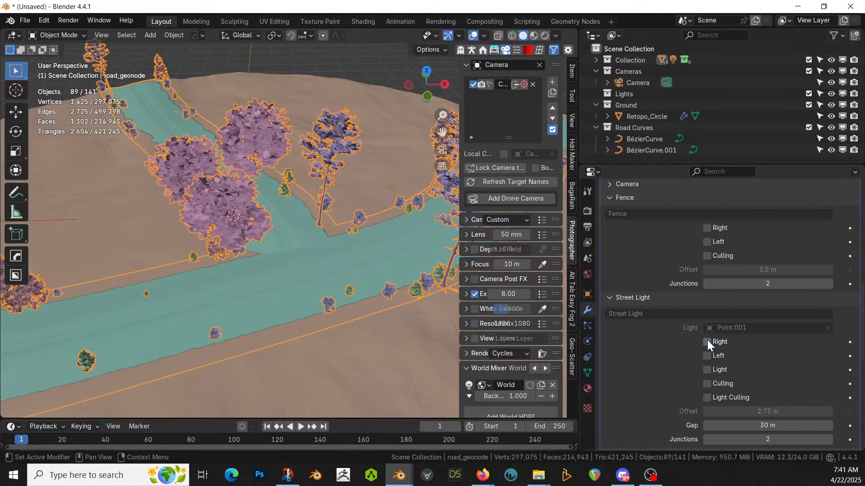
left_click(610, 299)
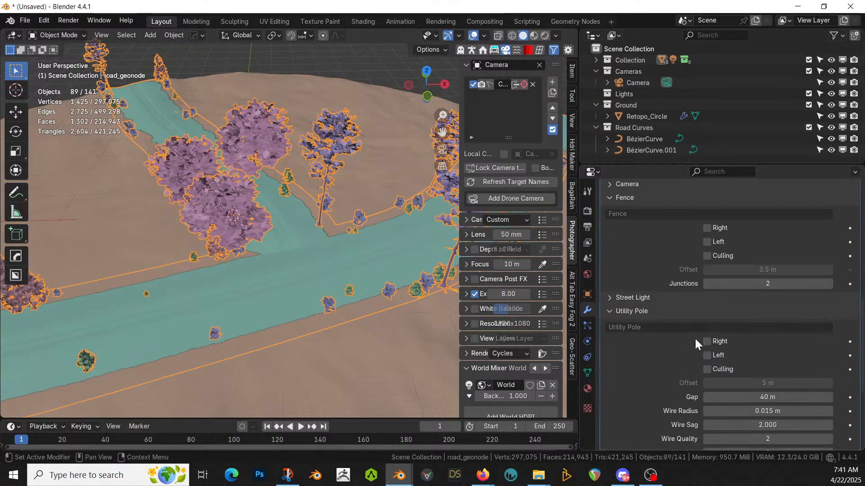
Step: Try the Right utility poles, switch them off again, and enable the Left utility poles
left_click(712, 342)
left_click(711, 343)
left_click(711, 355)
middle_click_drag(398, 276, 334, 249)
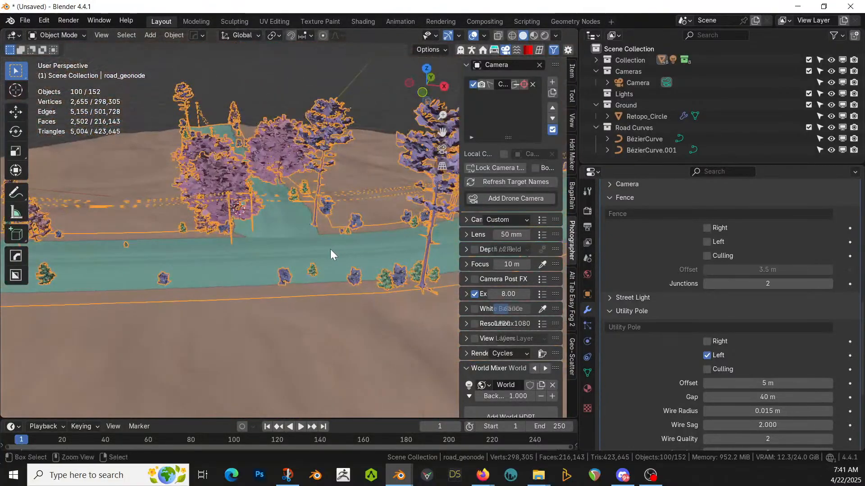
Step: Begin saving the scene under a new name and create the folder "250422-1 Livestream Farm" inside 00 Paracologies, copying that name
left_click(25, 20)
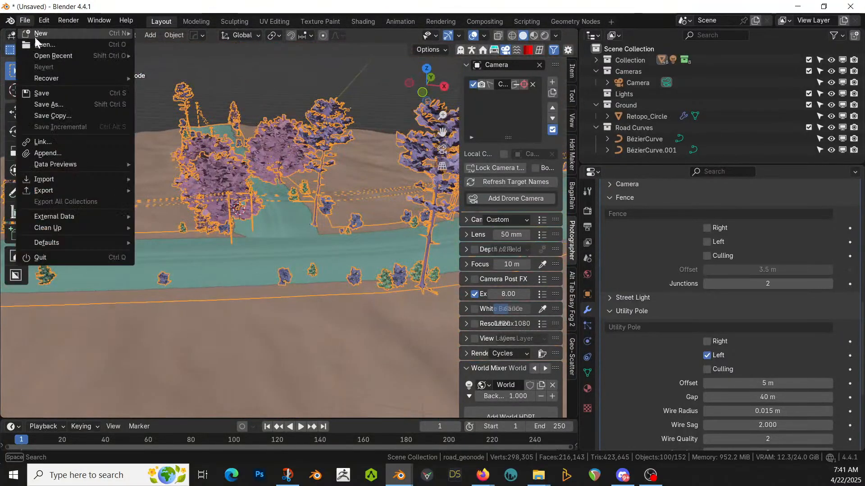
left_click(51, 106)
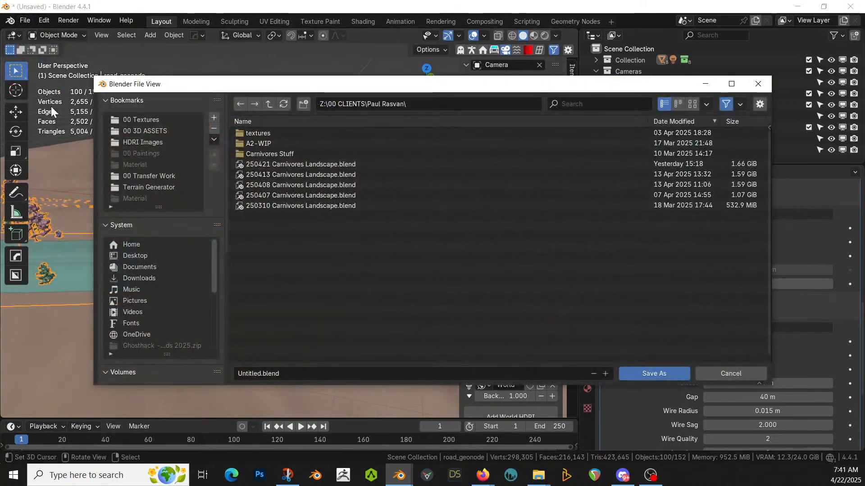
scroll(171, 315, "down", 5)
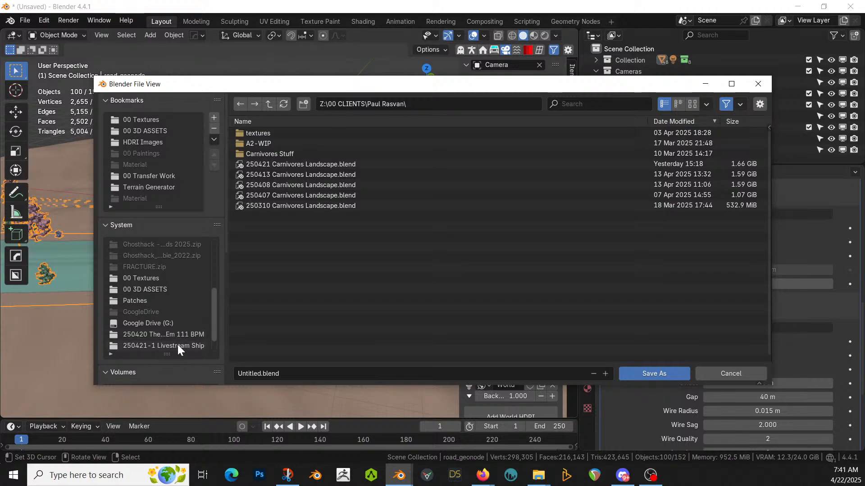
left_click(177, 345)
left_click(268, 104)
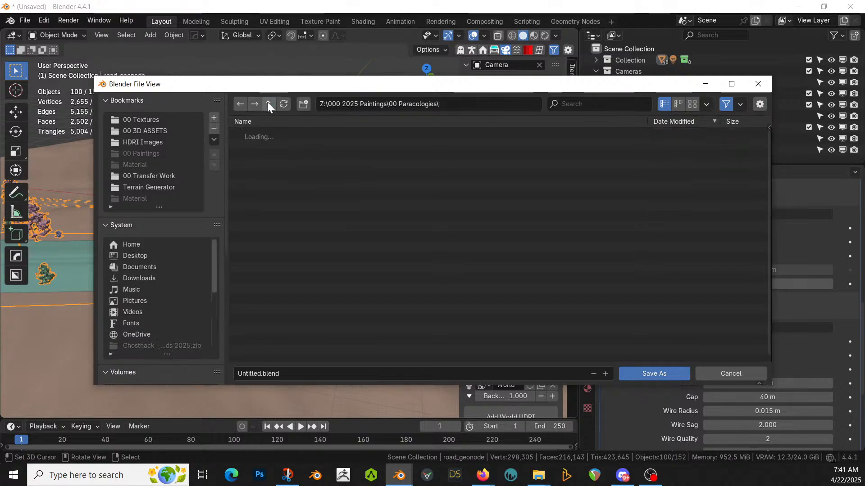
left_click(303, 105)
type("250422-1 Livestream Farm")
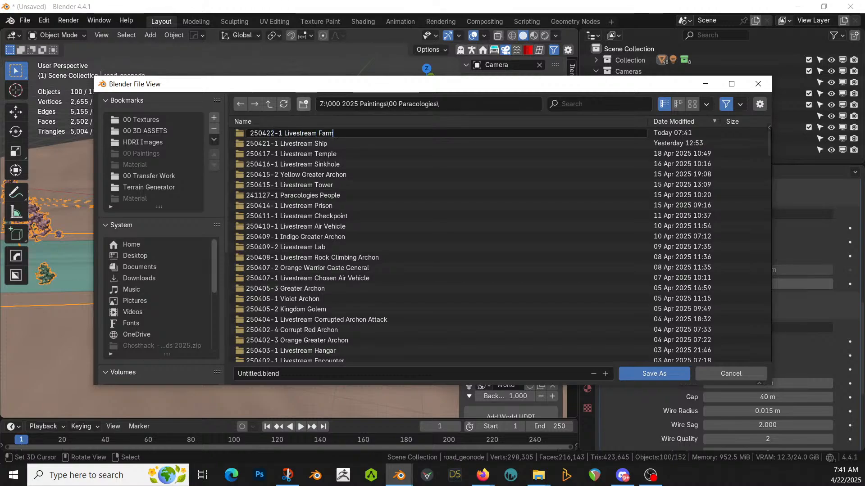
key("shift+Home")
key("ctrl+c")
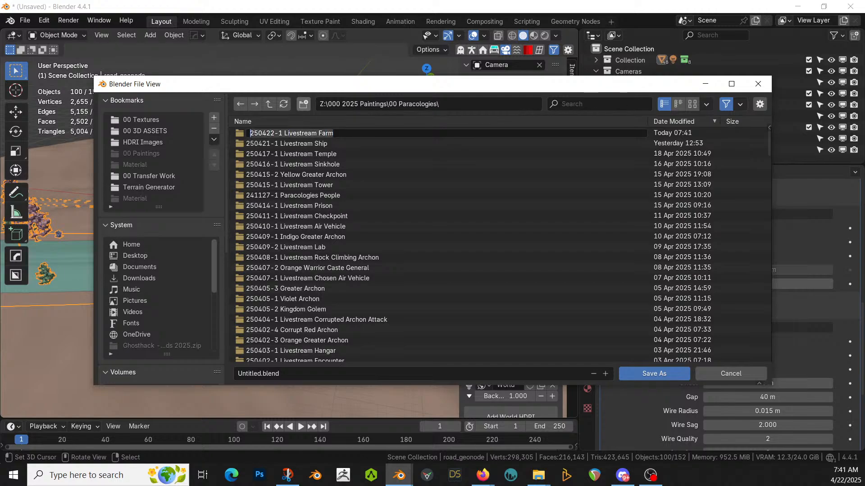
key("Return")
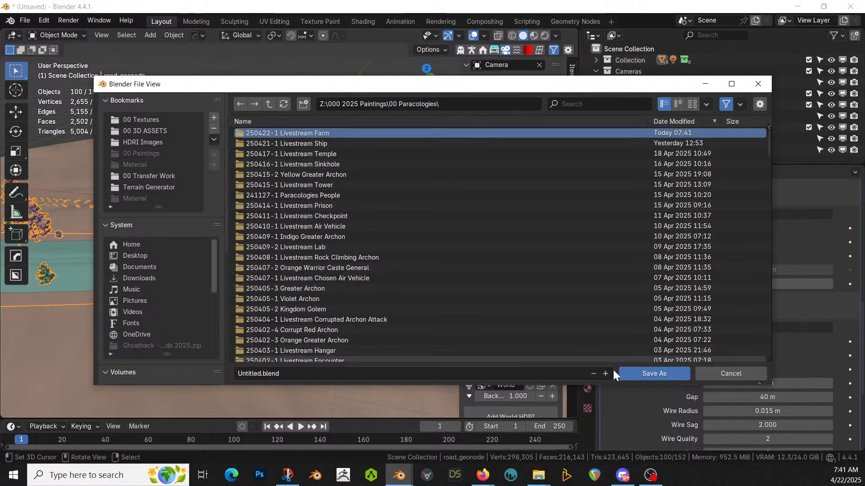
Step: Save the scene inside the 250422-1 Livestream Farm folder as "250422-1 Livestream Farm"
double_click(306, 133)
left_click(279, 373)
key("ctrl+v")
key("Return")
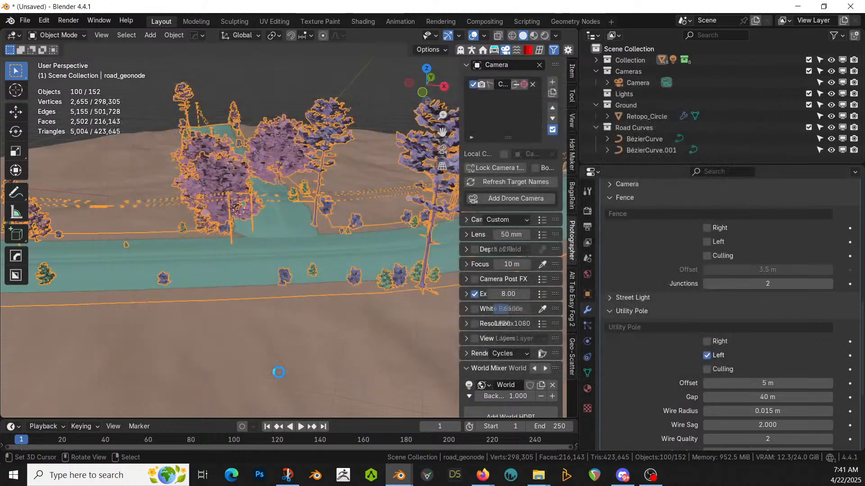
Step: Examine the side-road junction up close in rendered shading
key("z")
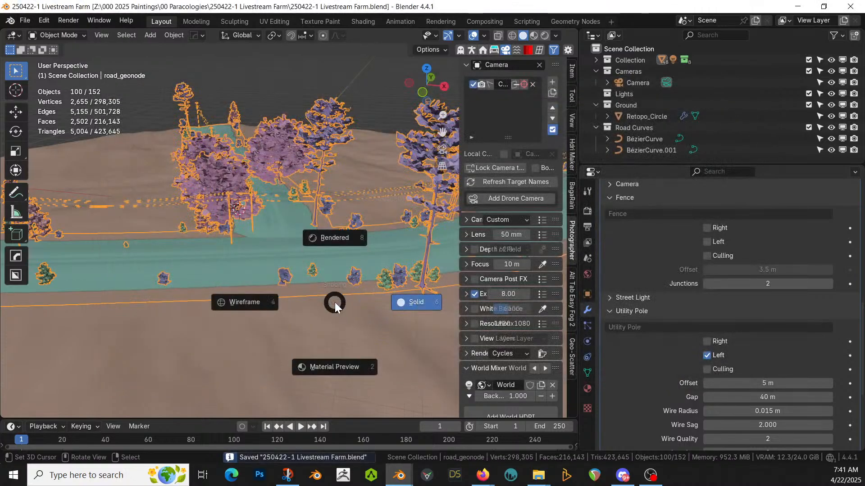
key("8")
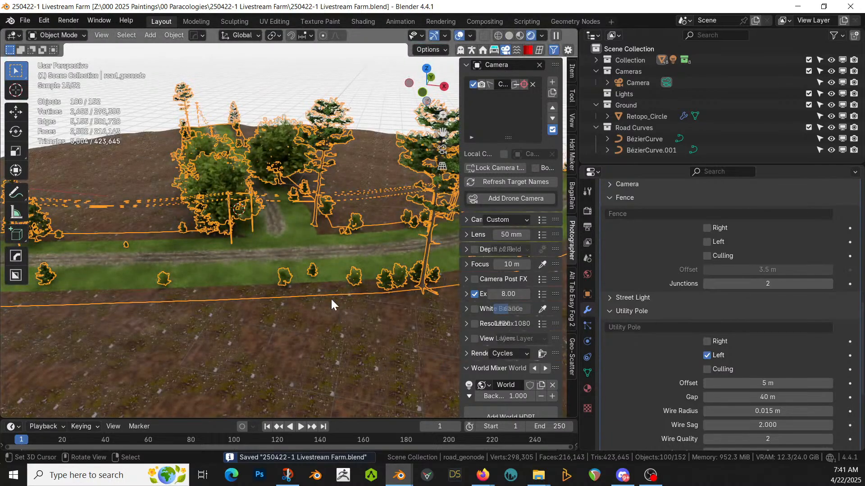
left_click(263, 255)
mouse_move(263, 255)
middle_mouse_down()
mouse_move(225, 245)
mouse_move(242, 234)
mouse_move(266, 239)
mouse_move(271, 272)
mouse_move(255, 290)
mouse_move(191, 283)
mouse_move(173, 257)
mouse_move(182, 229)
mouse_move(174, 269)
middle_mouse_up()
scroll(226, 245, "up", 5)
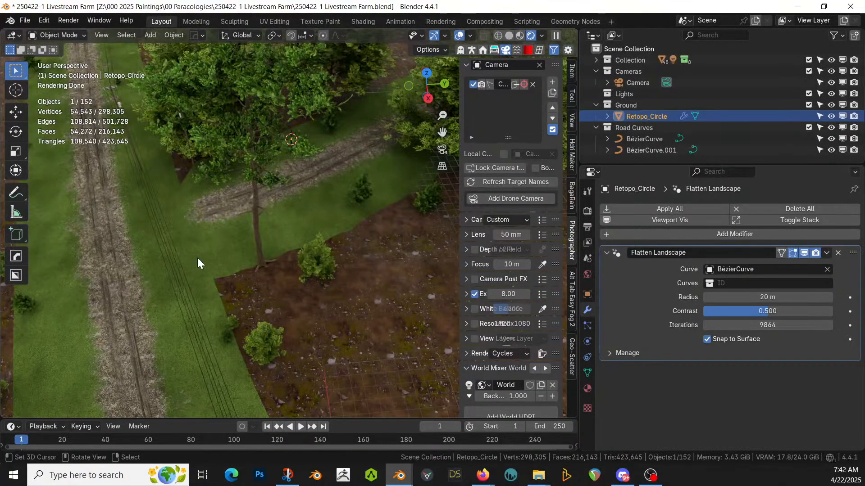
middle_click_drag(198, 259, 202, 253)
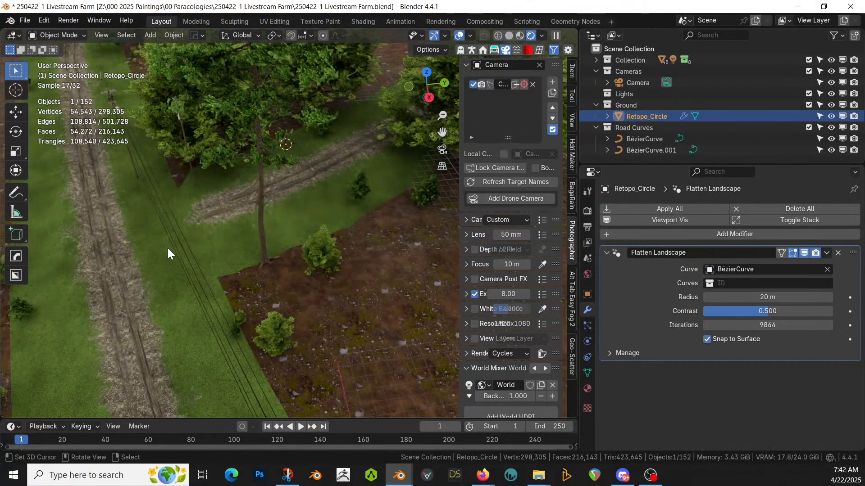
scroll(163, 248, "up", 2)
Step: Exclude the road's Collection from the view layer, select the side-road curve BézierCurve.001, and return to solid shading
left_click(248, 228)
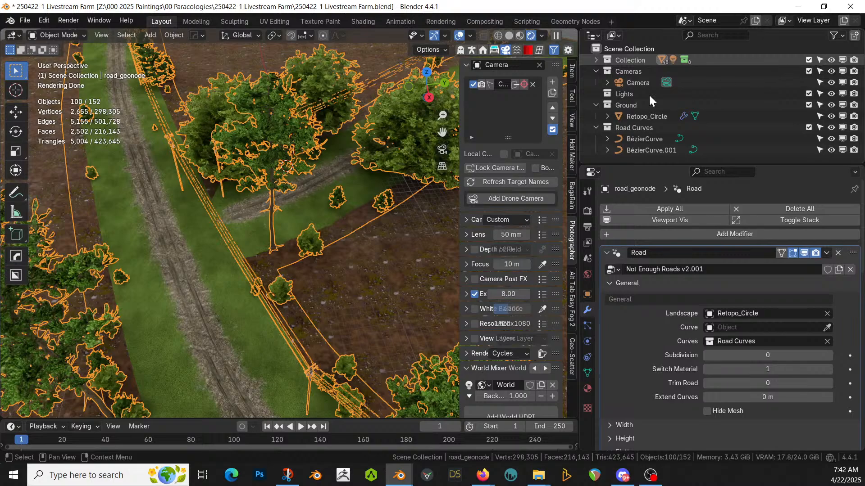
key("e")
left_click(246, 215)
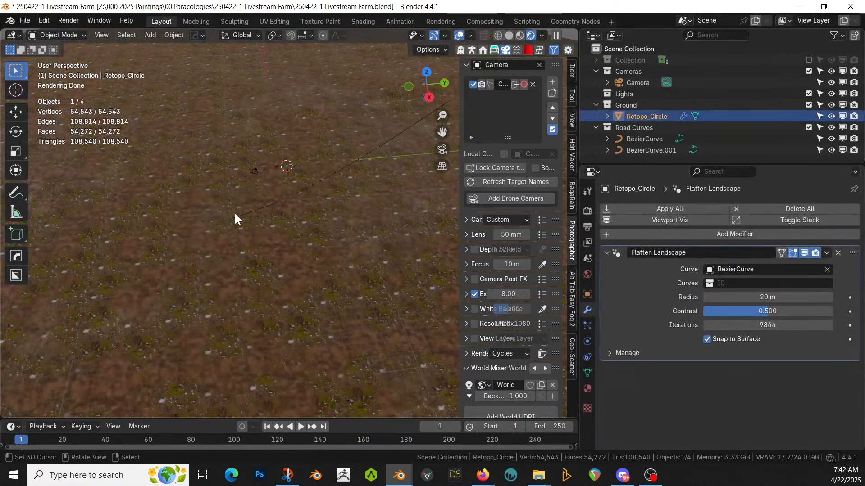
left_click(241, 219)
key("z")
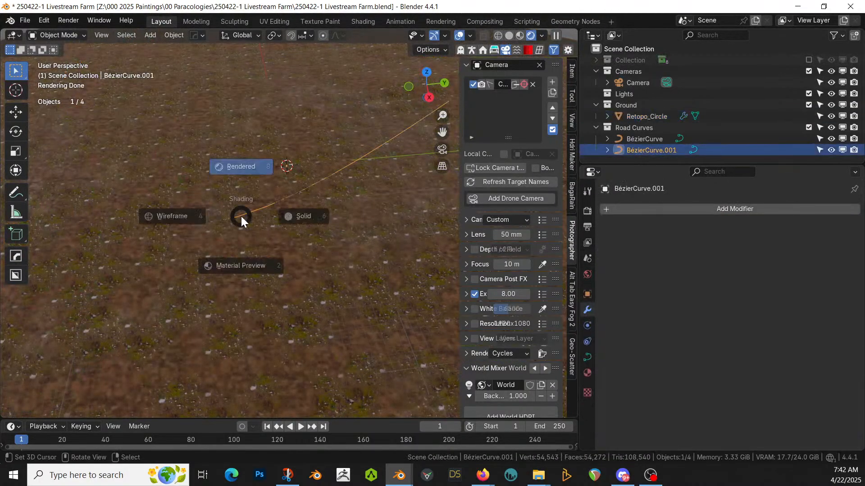
key("KP_6")
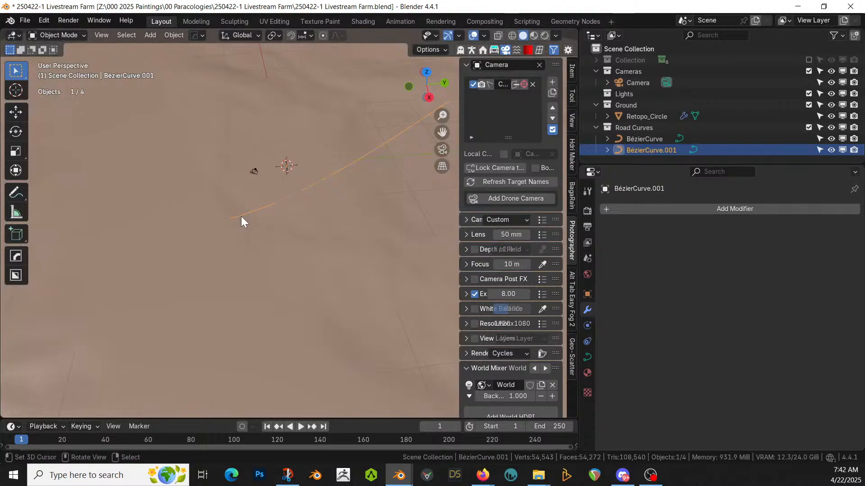
Step: Edit the side-road curve in top view, moving its junction-side end point across the main road to the terrain's opposite edge
key("KP_Decimal")
key("KP_7")
key("Tab")
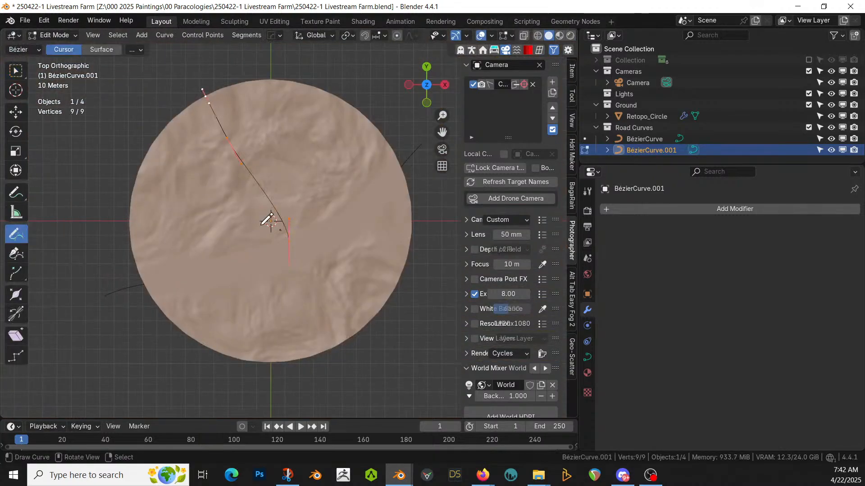
scroll(289, 225, "up", 3)
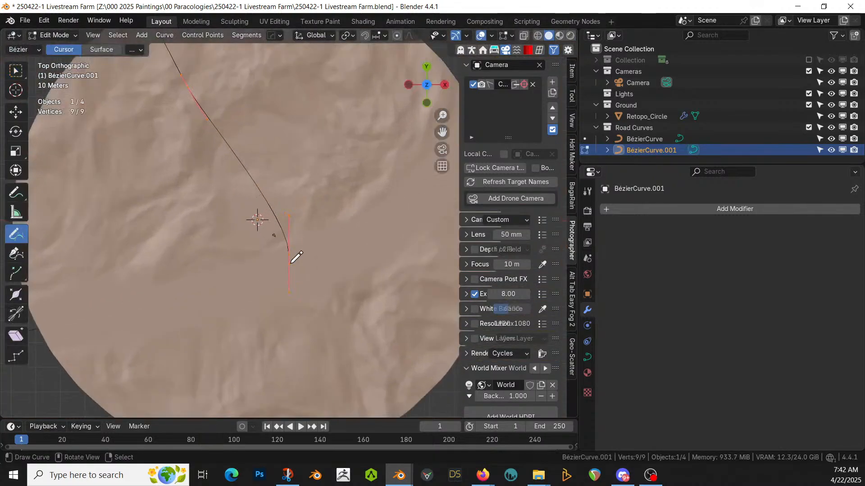
left_click(15, 171)
key("alt+a")
right_click(287, 260)
key("g")
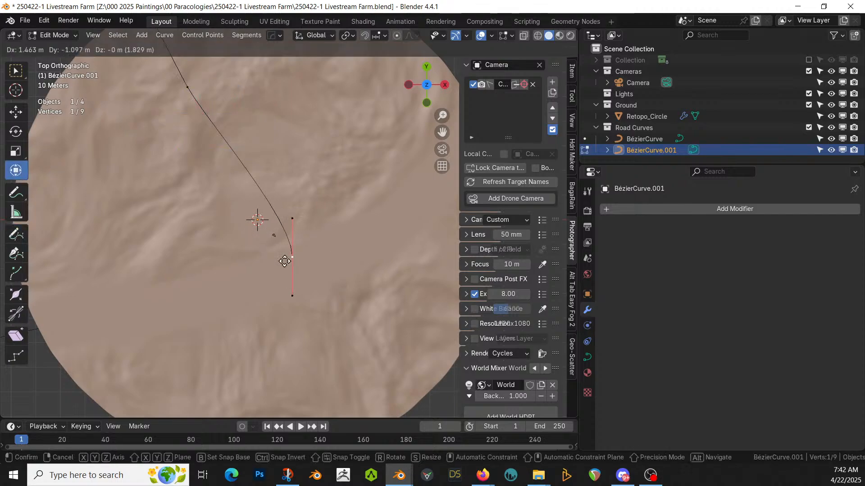
left_click(391, 30)
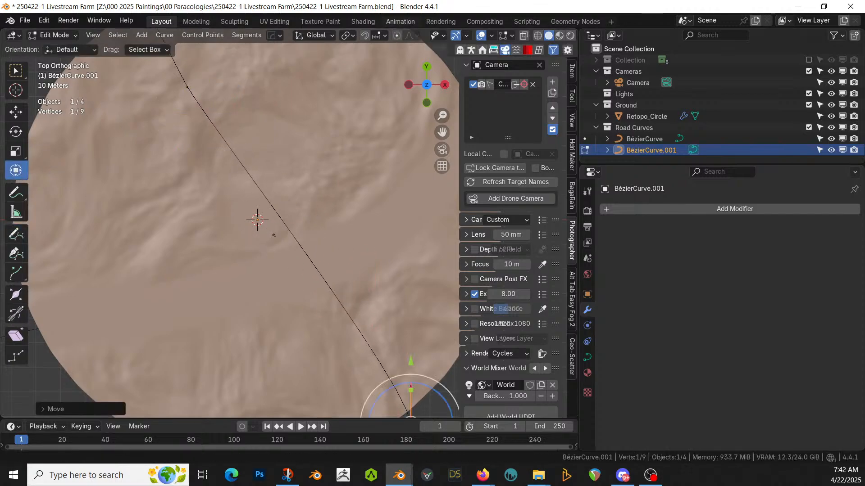
key("Tab")
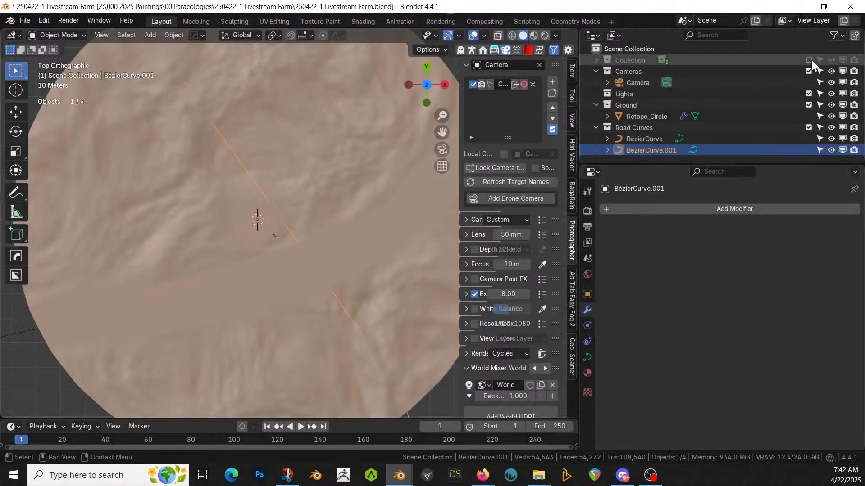
Step: Include the road's Collection in the view layer again and inspect the crossroads in rendered shading
left_click(809, 60)
middle_click_drag(388, 209, 273, 121)
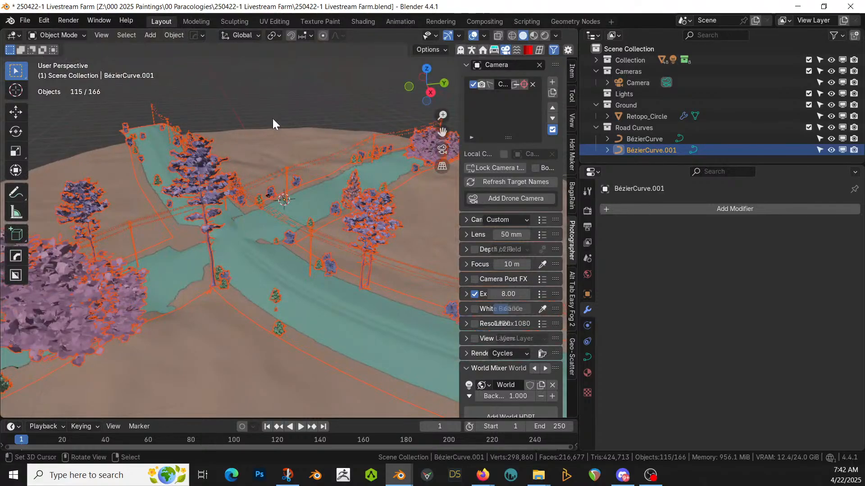
key("z")
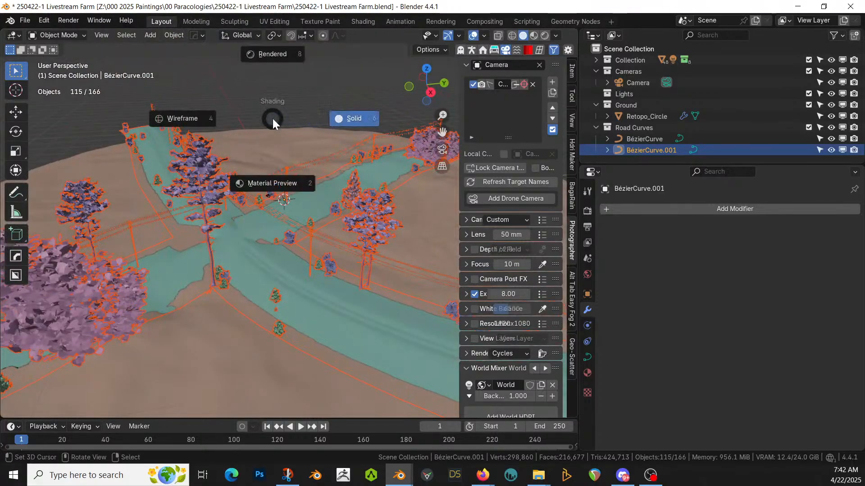
key("8")
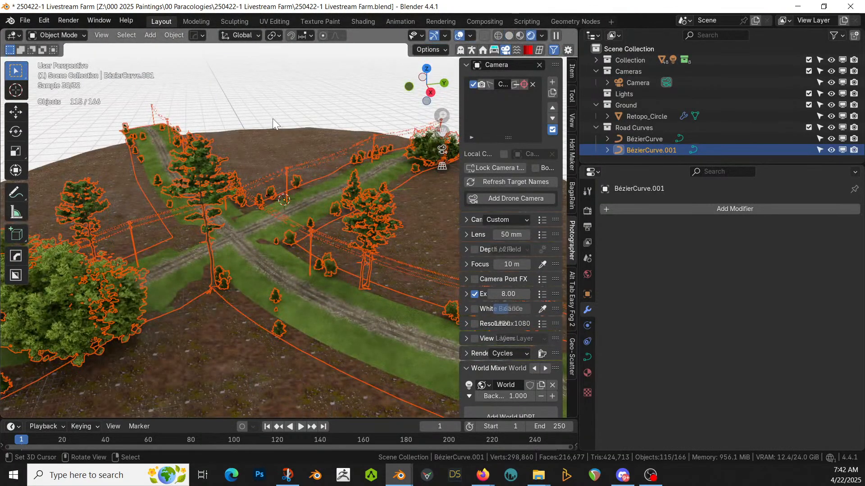
scroll(273, 119, "up", 3)
middle_click_drag(285, 129, 236, 201)
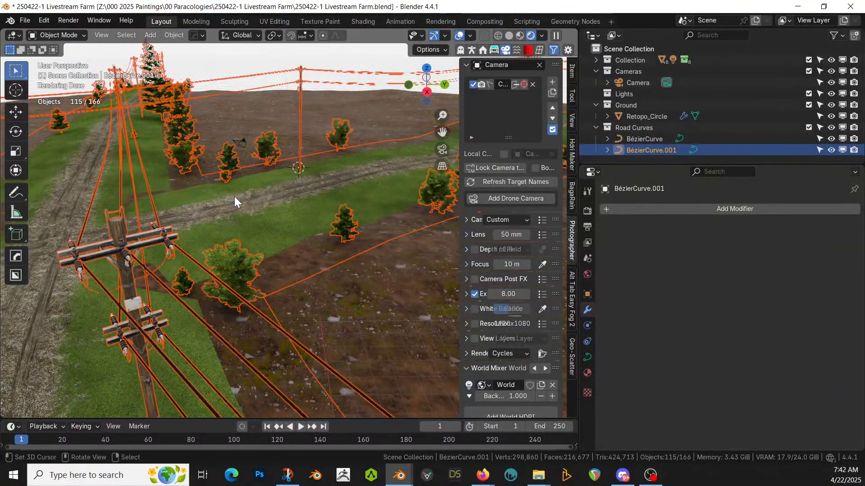
middle_click_drag(236, 198, 269, 182)
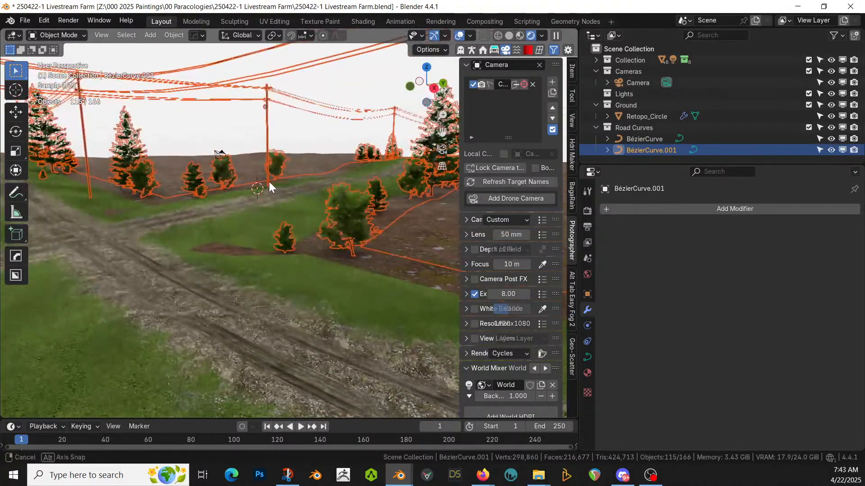
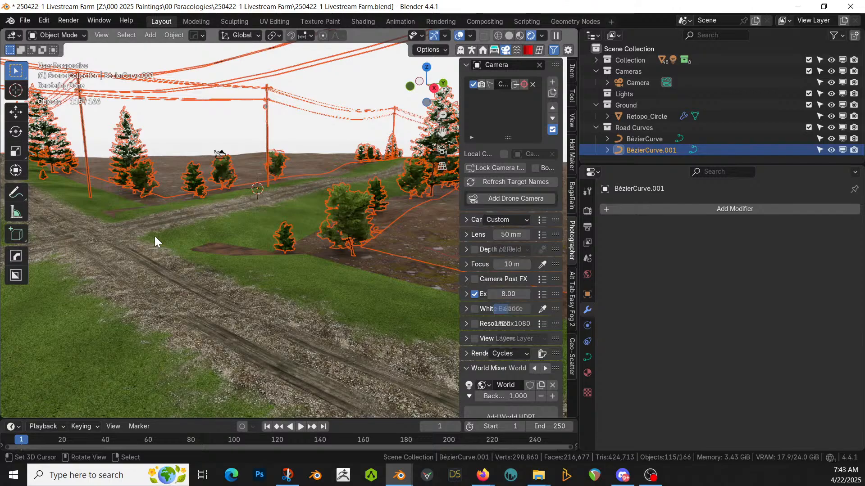
middle_click_drag(261, 210, 334, 359)
middle_click_drag(350, 281, 322, 347)
Step: Edit the side-road curve in solid shading and delete the outer end vertex on its original side of the main road
key("Tab")
scroll(333, 335, "down", 3)
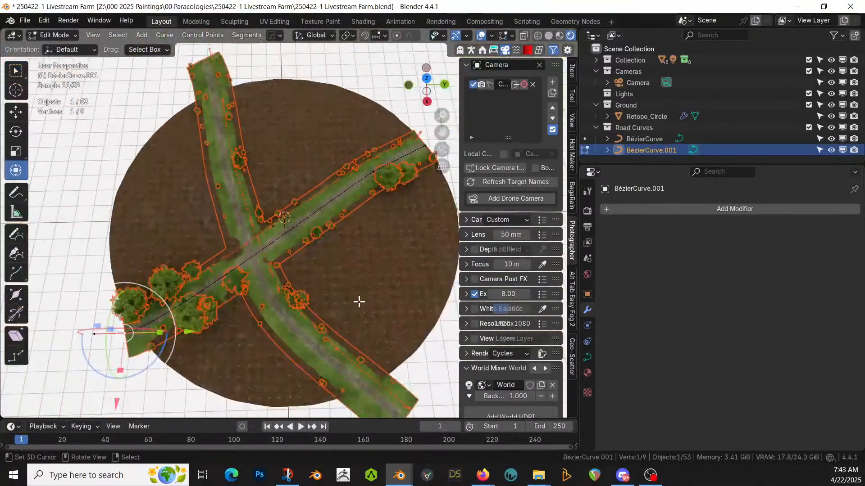
key("z")
left_click(204, 313)
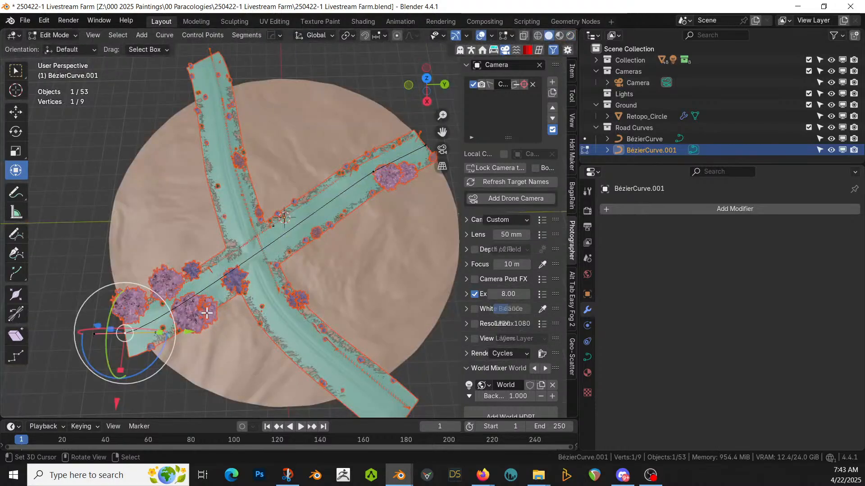
left_click(423, 145)
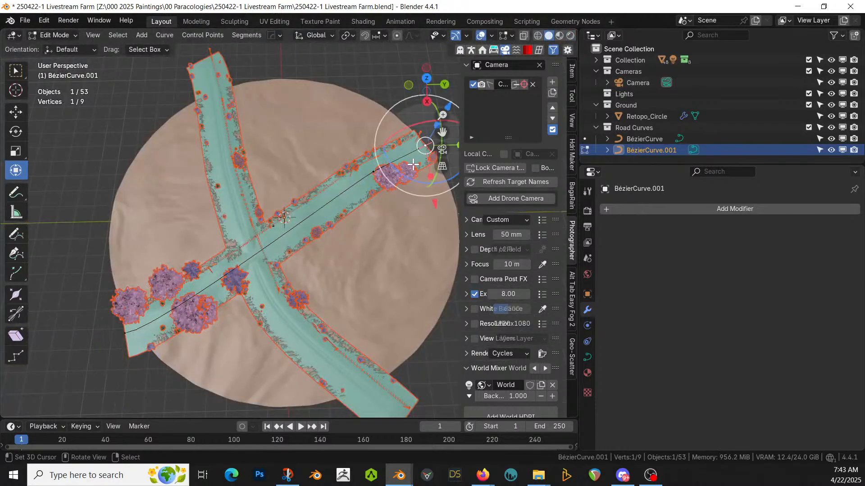
key("x")
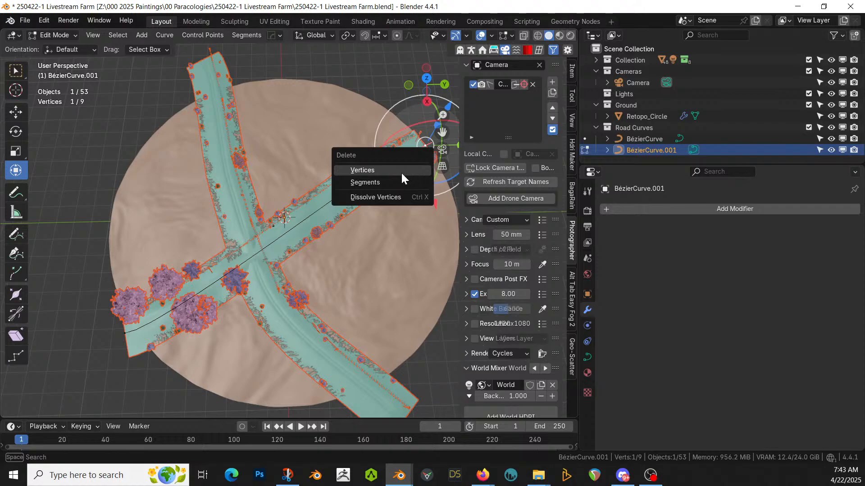
left_click(401, 172)
Step: Move the shortened side-road curve's new end vertex about 38 m toward the main road in top view
left_click(373, 171)
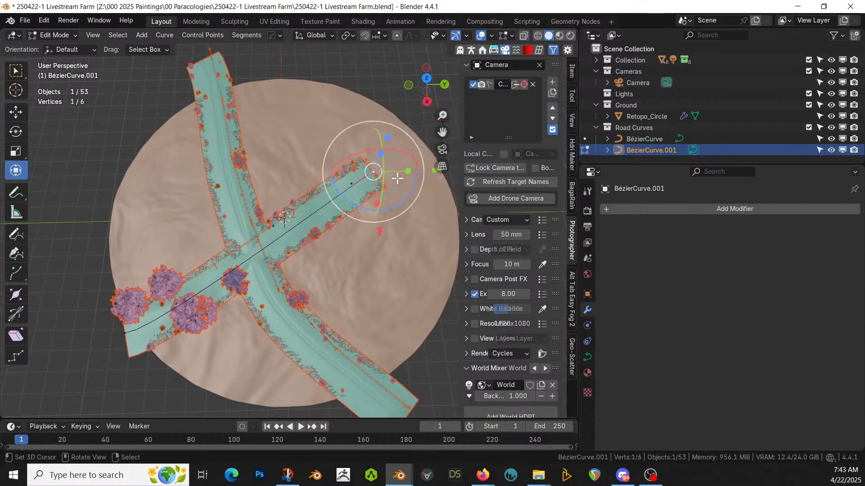
key("KP_7")
key("g")
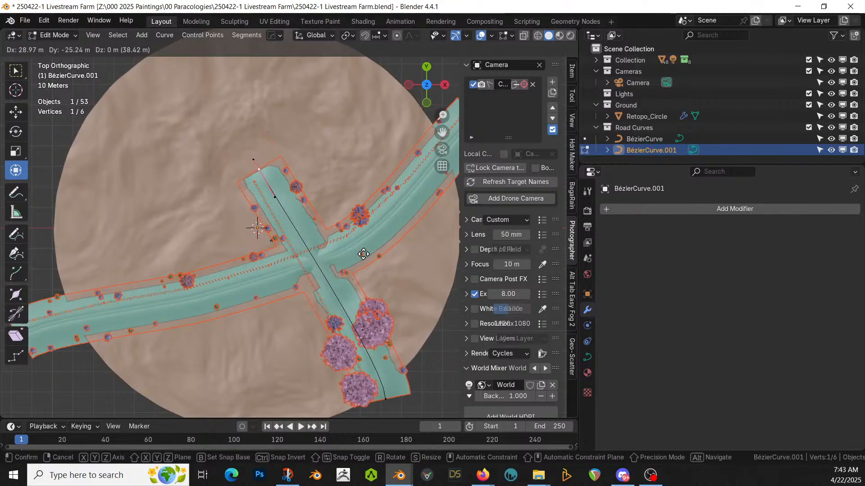
left_click(363, 254)
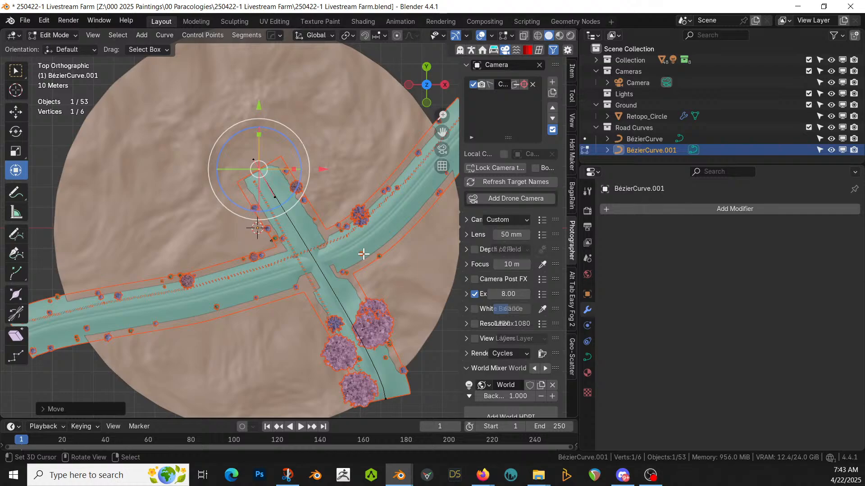
middle_click_drag(388, 298, 161, 257)
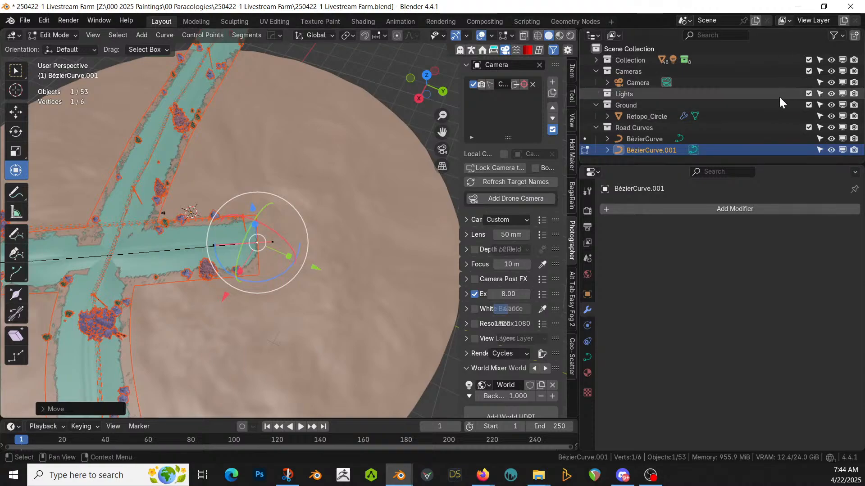
Step: Leave curve editing and move the road_geonode object from Collection into a new collection named Roads
left_click(596, 60)
scroll(698, 102, "down", 10)
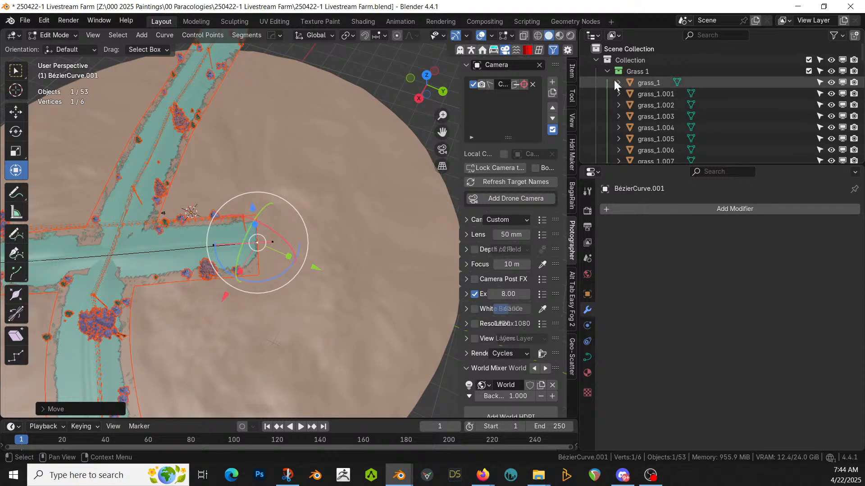
scroll(699, 104, "down", 10)
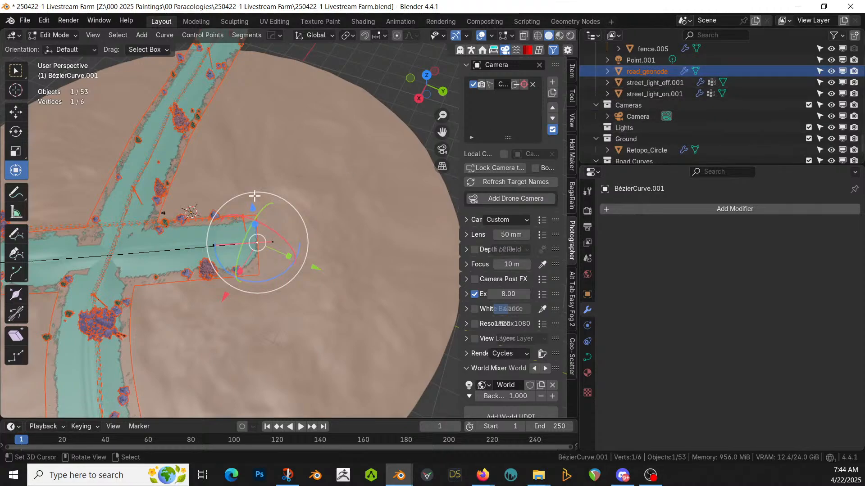
left_click(281, 174)
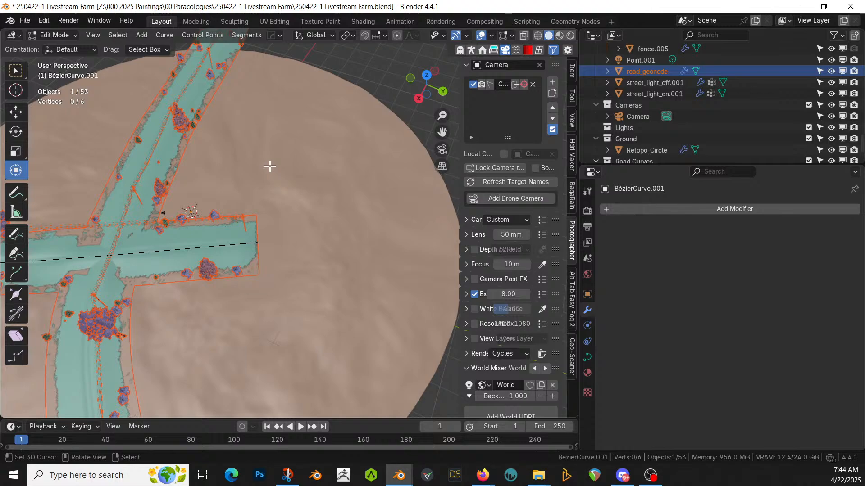
key("Tab")
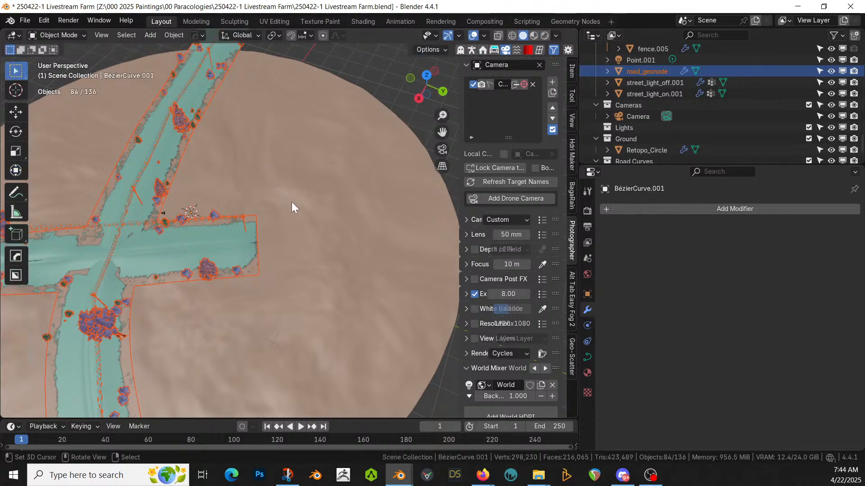
left_click(648, 71)
key("m")
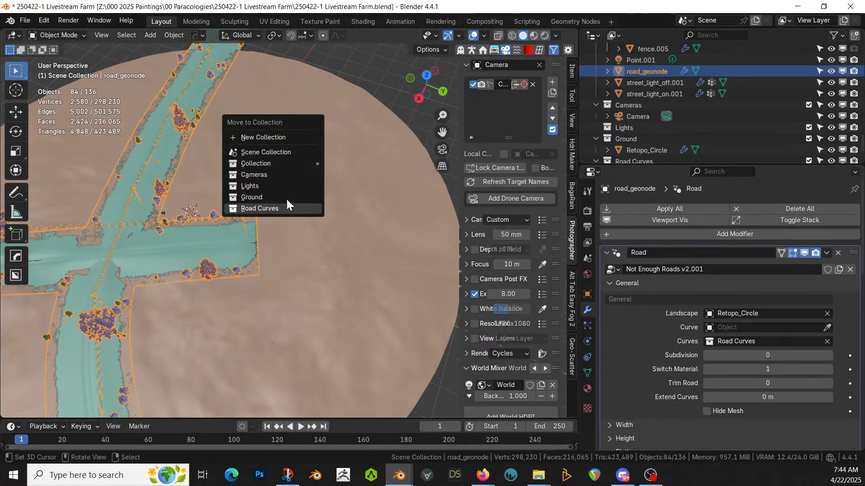
left_click(274, 134)
type("R")
key("Return")
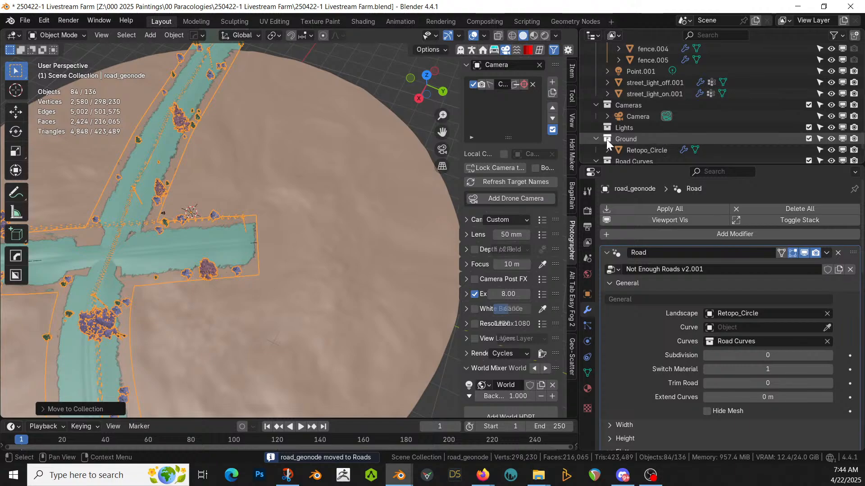
Step: Select the main Collection in the outliner and collapse its grass, debris, tree, utility pole and fence sub-collections
scroll(626, 131, "up", 5)
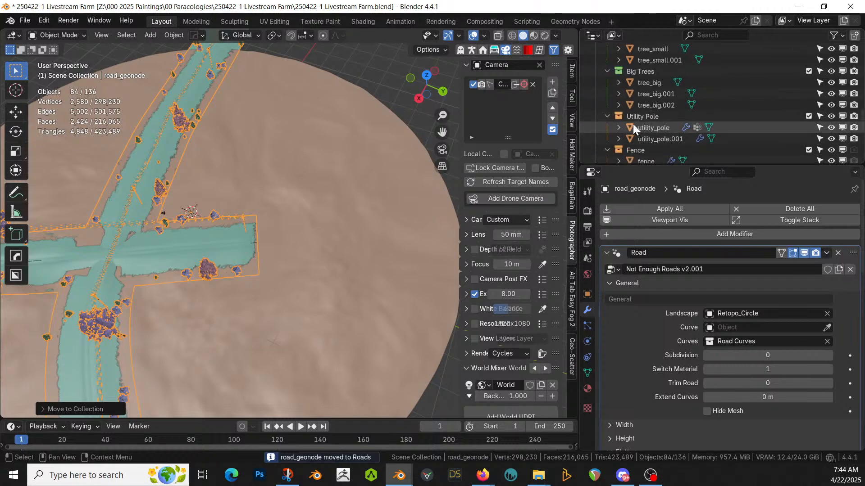
scroll(752, 151, "down", 3)
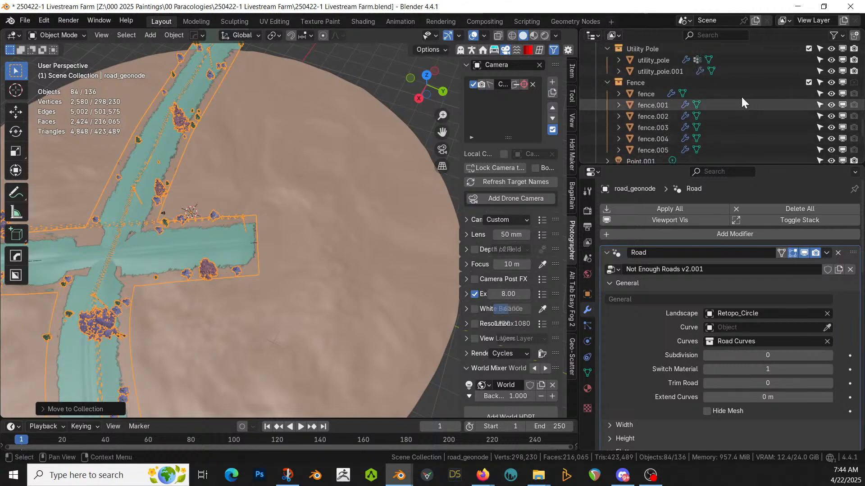
scroll(710, 91, "up", 10)
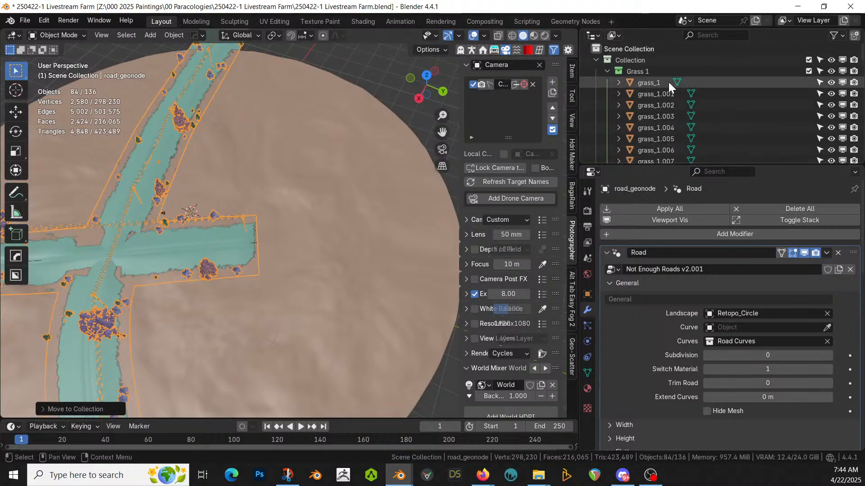
left_click(639, 59)
left_click(606, 71)
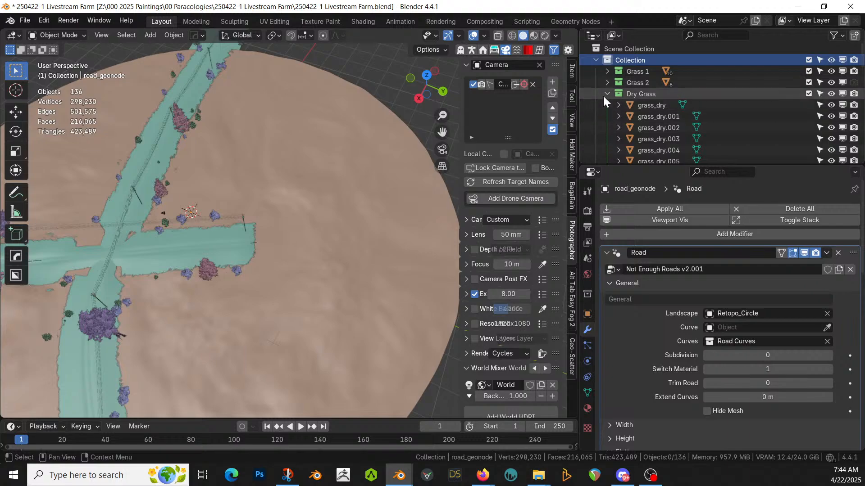
left_click(606, 94)
left_click(607, 105)
left_click(607, 117)
left_click(605, 128)
left_click(607, 139)
left_click(608, 149)
scroll(640, 140, "down", 3)
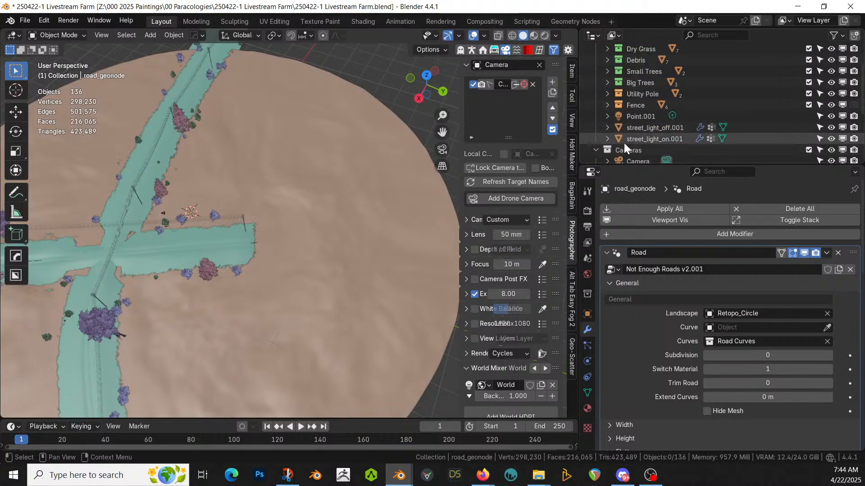
Step: Delete the Point.001 light from Collection and select street_light_off.001 to locate it in the viewport
left_click(647, 115)
key("Delete")
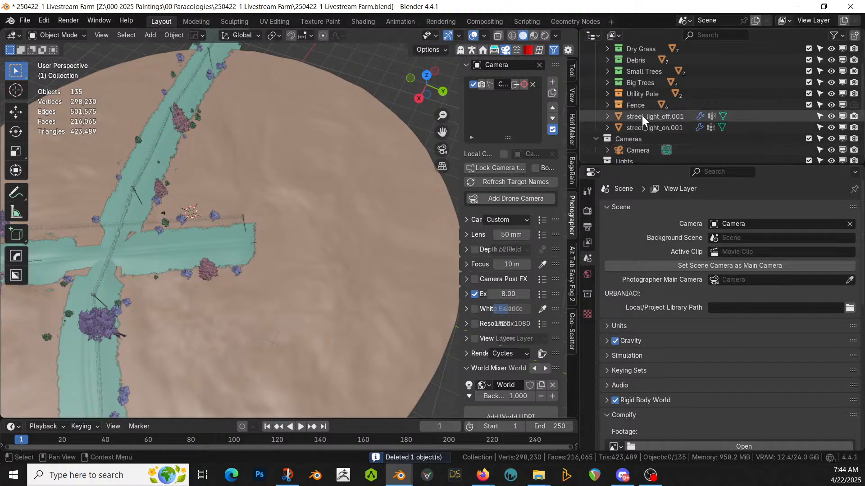
left_click(640, 120)
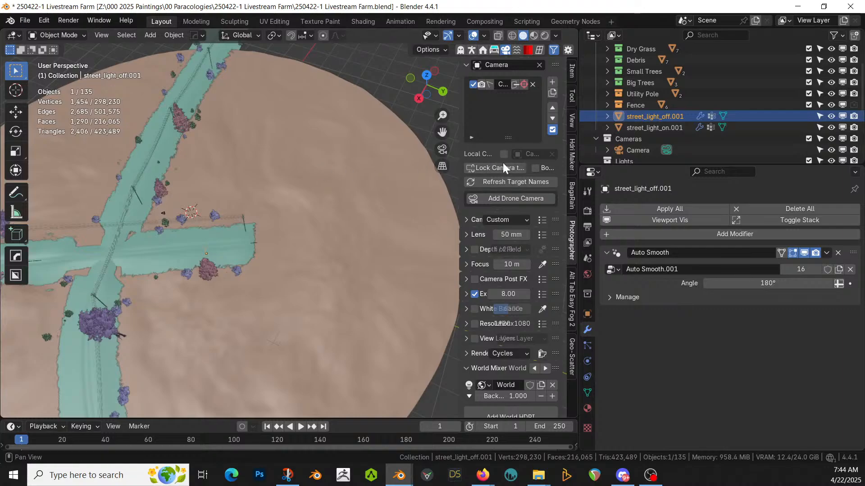
middle_click_drag(391, 171, 325, 189)
Step: Switch to the HouseCraft_1_1 Blender file and copy the HouseCraft object
key("alt+Tab")
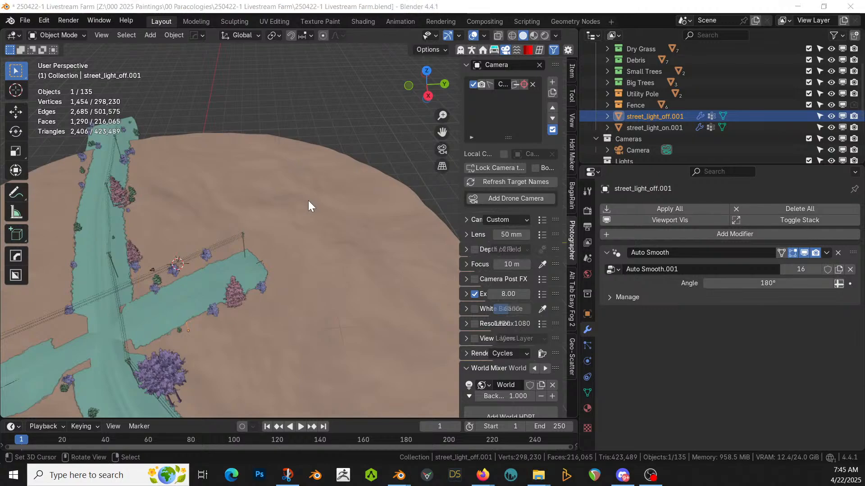
key("alt+Tab")
middle_click_drag(447, 201, 598, 213)
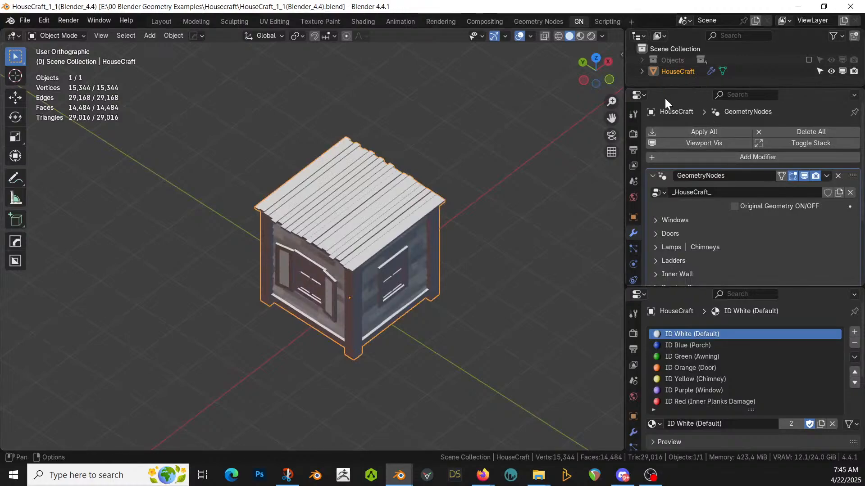
middle_click_drag(484, 247, 481, 200)
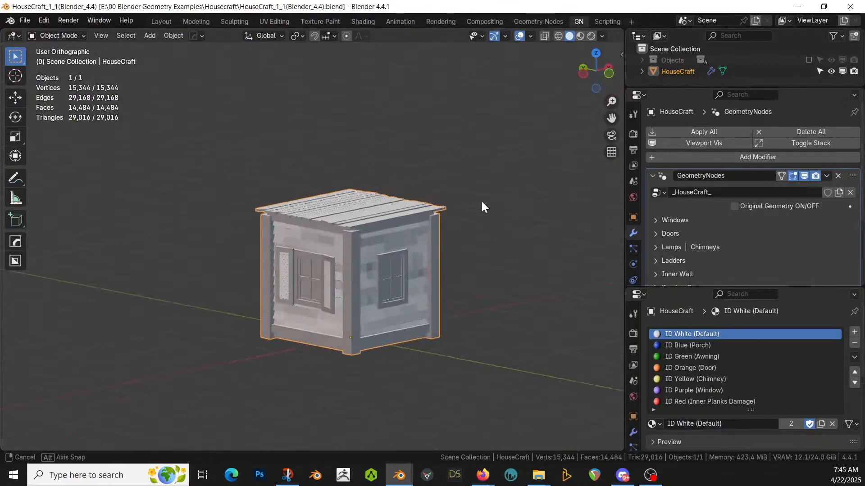
left_click(677, 72)
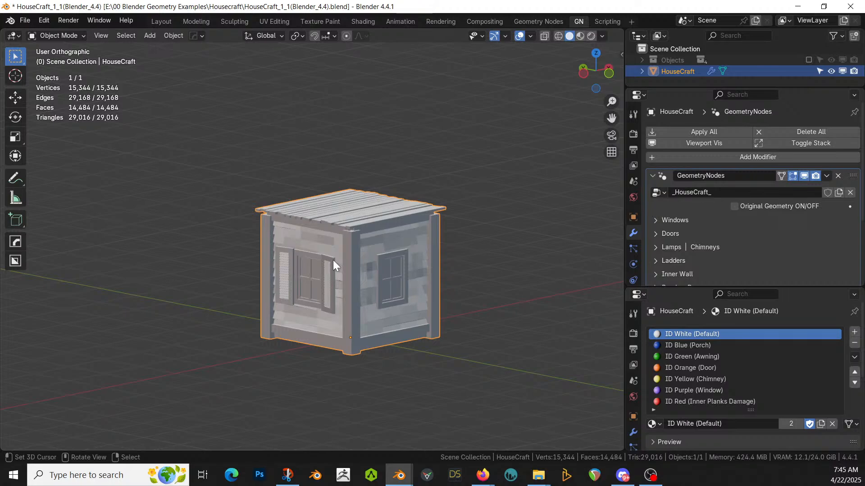
key("ctrl+c")
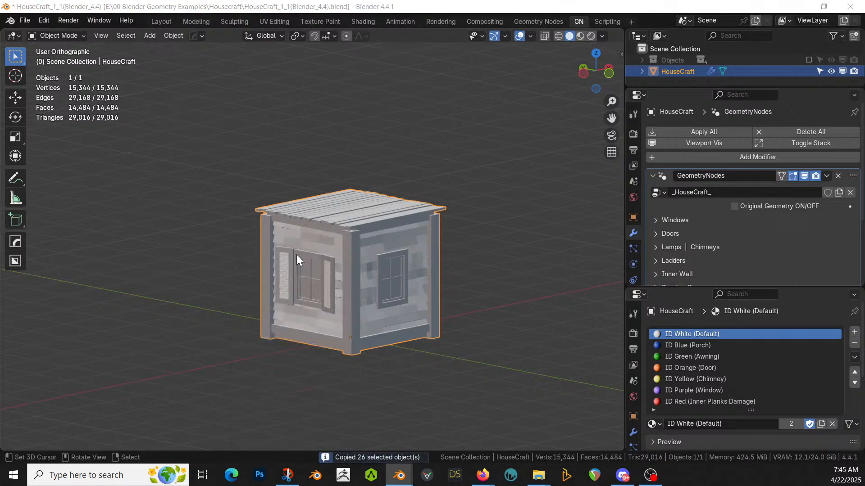
Step: Switch back to the Livestream Farm file, paste HouseCraft into Collection, and collapse the pasted Objects collection
key("alt+Tab")
scroll(712, 113, "up", 4)
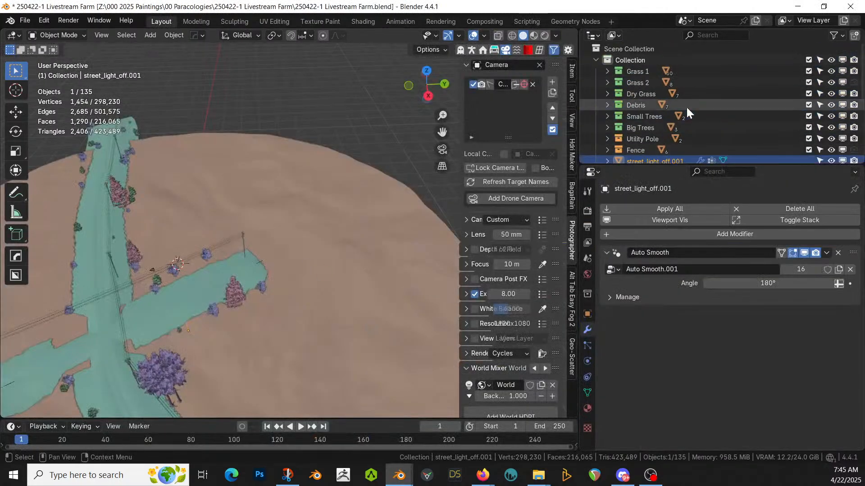
left_click(631, 59)
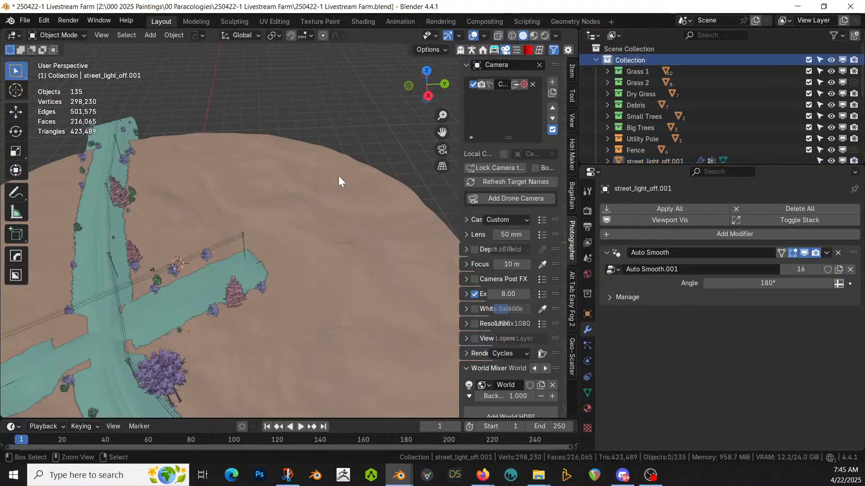
key("ctrl+v")
scroll(740, 117, "down", 4)
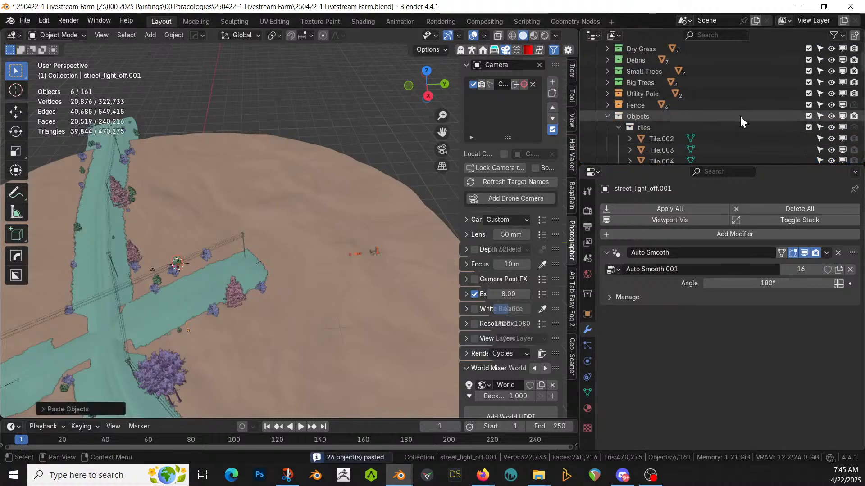
left_click(607, 71)
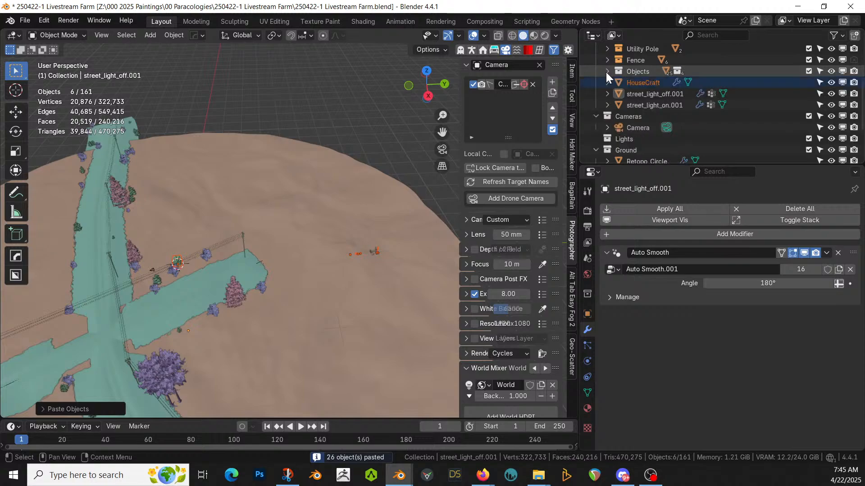
Step: Move the HouseCraft object into a new collection named Structures
left_click(612, 82)
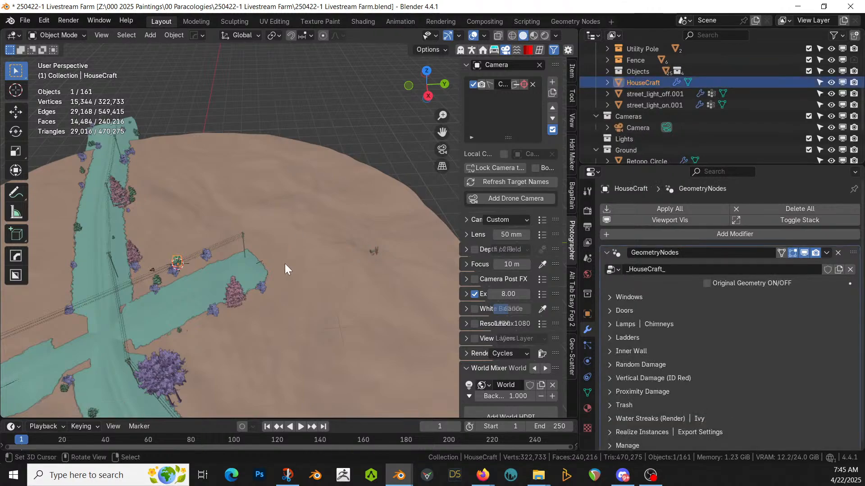
key("m")
left_click(246, 264)
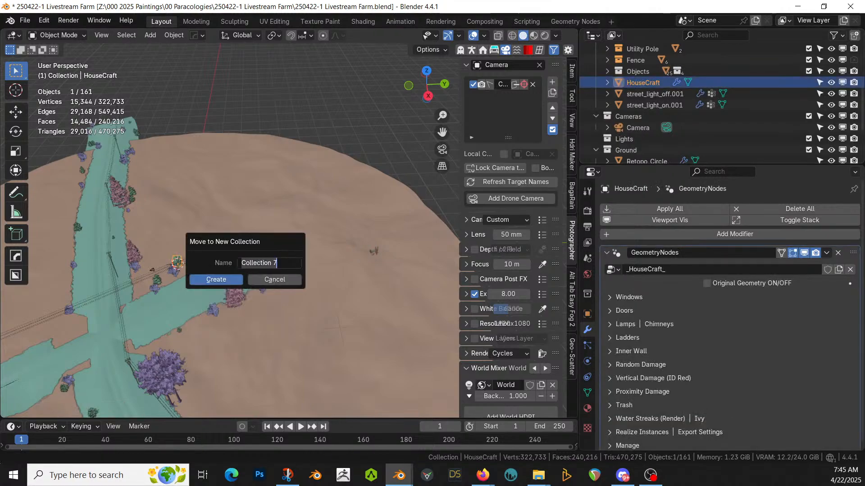
type("H")
type("Structures")
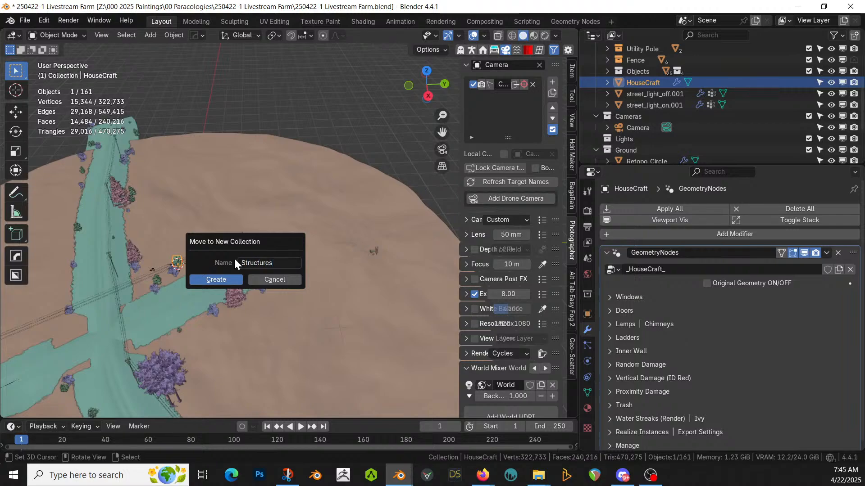
key("Return")
Step: Move the house in top view onto open ground beyond the side road's end and frame it up close
key("KP_7")
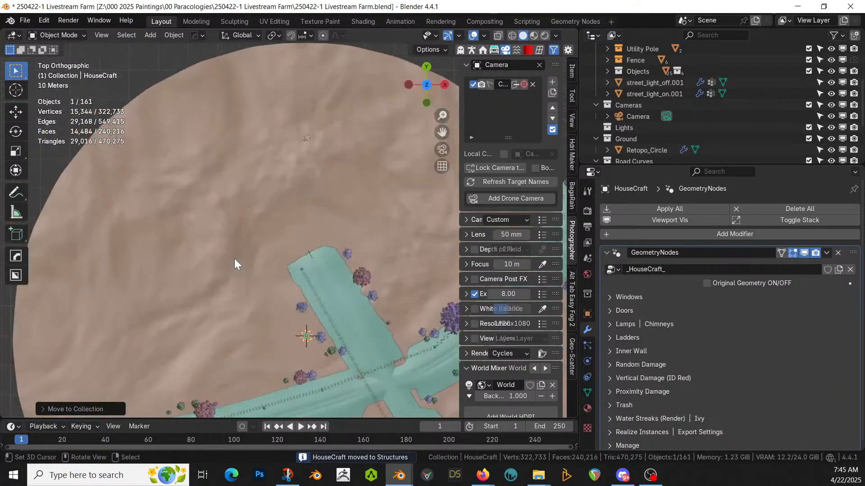
key("g")
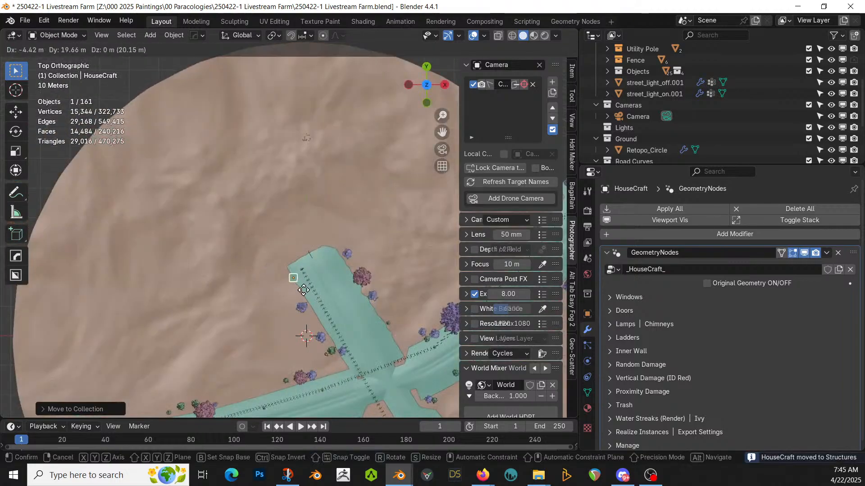
left_click(297, 246)
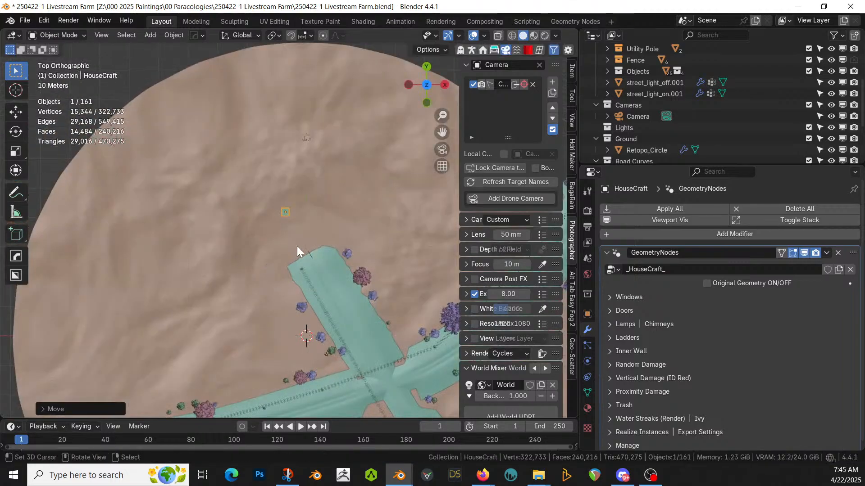
key("KP_Decimal")
middle_click_drag(296, 246, 268, 135)
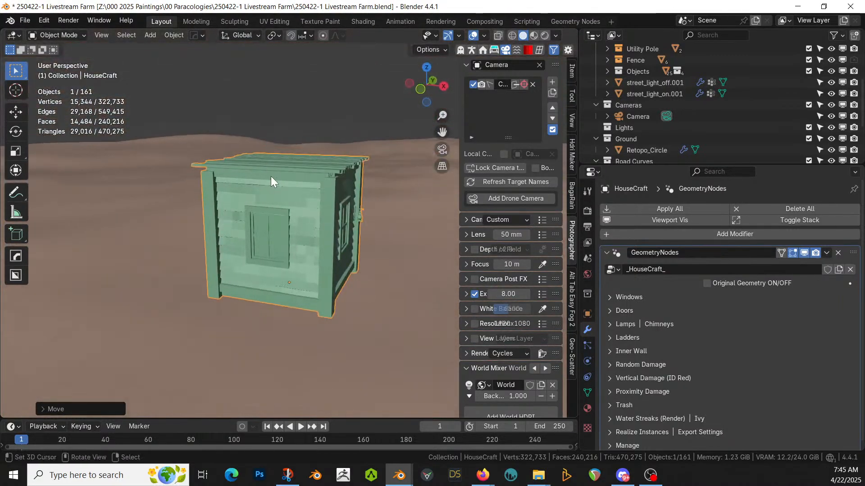
Step: Edit the HouseCraft mesh in face mode and extrude one side wall face outward by 3 m
key("Tab")
middle_click_drag(278, 198, 339, 250)
key("3")
left_click(303, 232)
scroll(303, 232, "down", 3)
type("e3")
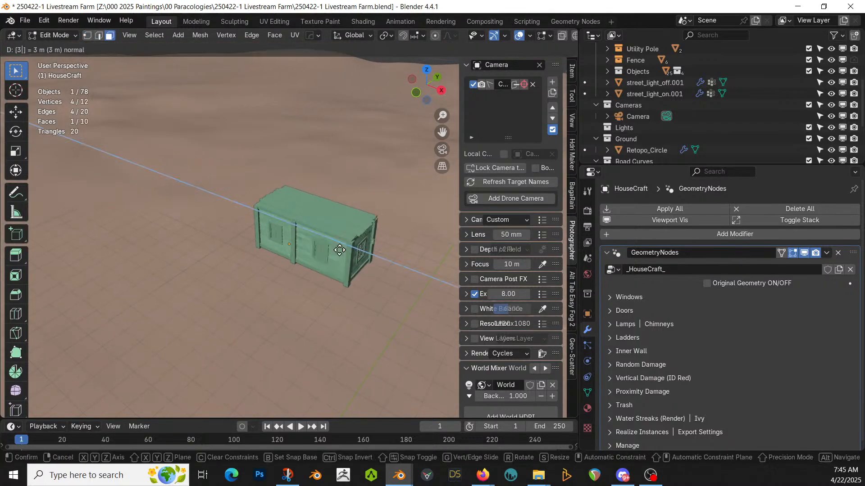
key("Return")
Step: Extrude the house's extended end face another 3 m to add a third section
middle_click_drag(340, 249, 231, 260)
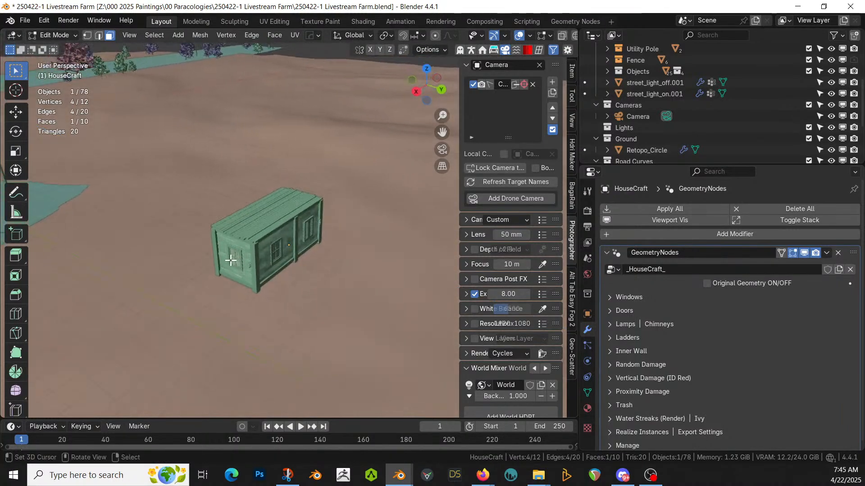
type("e3")
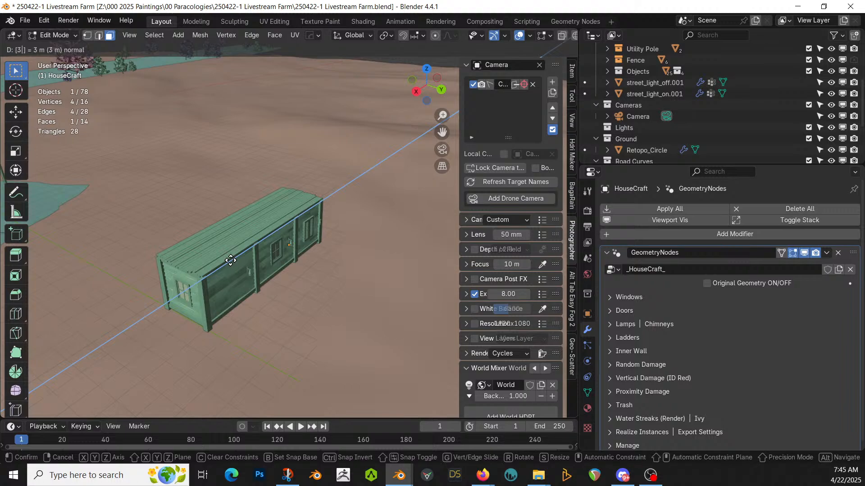
key("Return")
Step: Extrude the house's end face another 3 m to add a fourth section
middle_click_drag(230, 261, 420, 244)
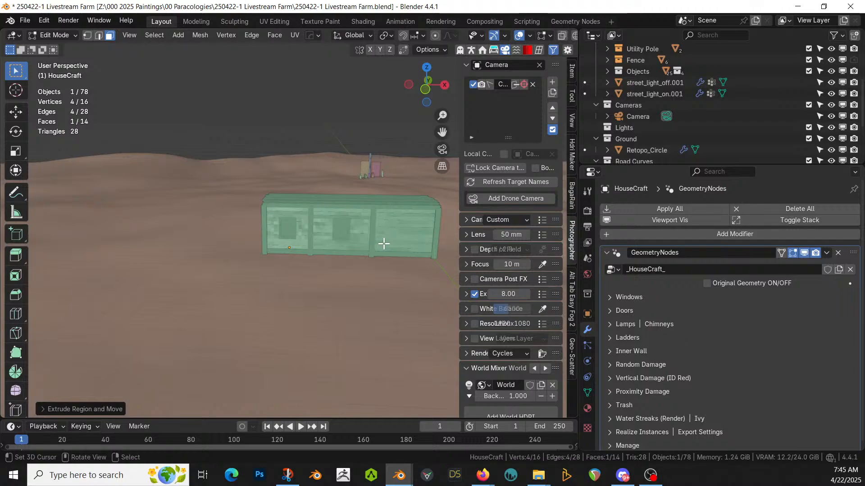
middle_click_drag(392, 261, 265, 279)
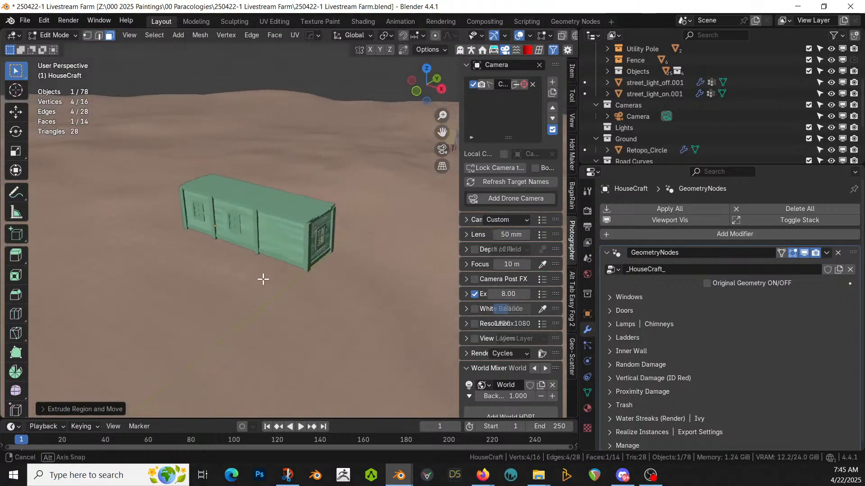
key("e")
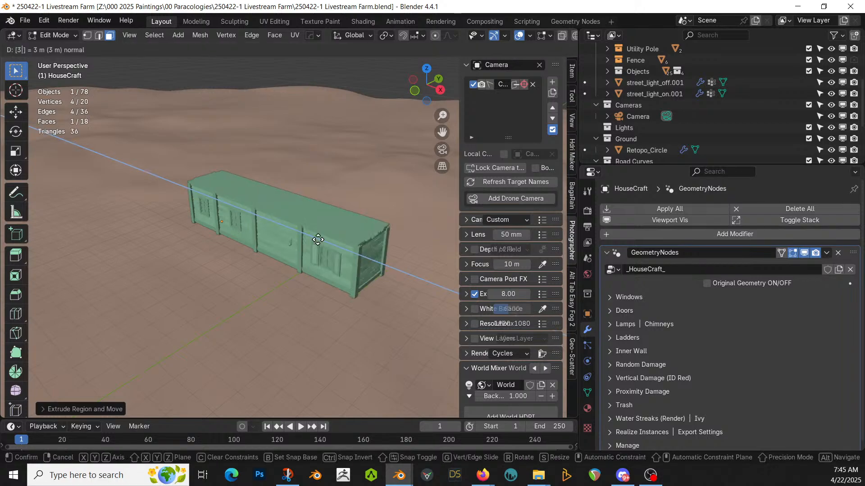
left_click(315, 242)
Step: Select the four wall faces along the house's long side, extrude them outward by one section, and repeat the extrusion once
middle_click_drag(315, 241, 184, 245)
left_click(239, 252)
left_click(276, 236, "shift")
left_click(315, 219, "shift")
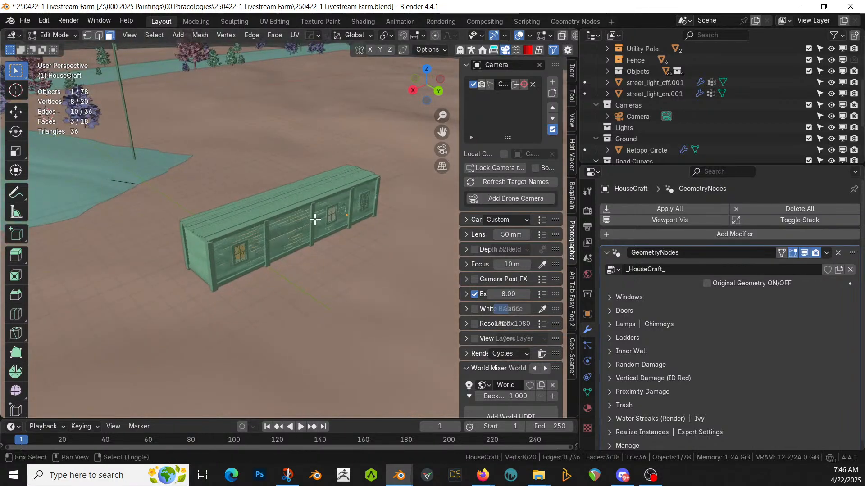
key("e")
left_click(356, 204)
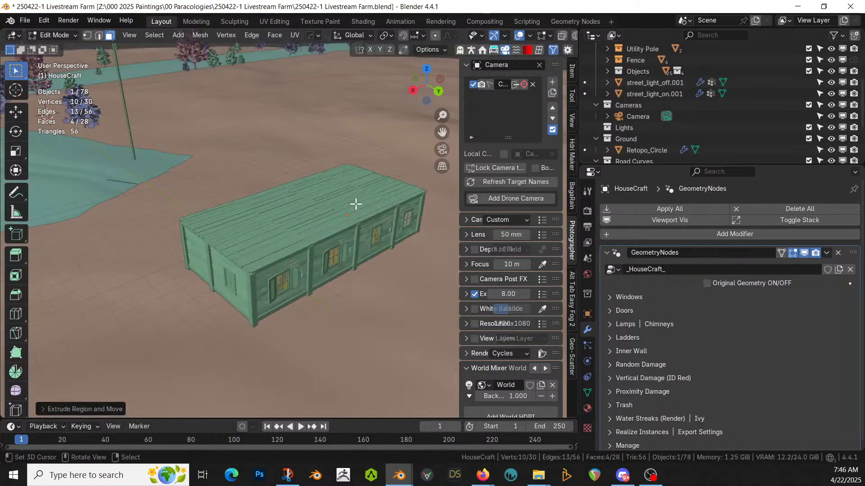
key("shift+r")
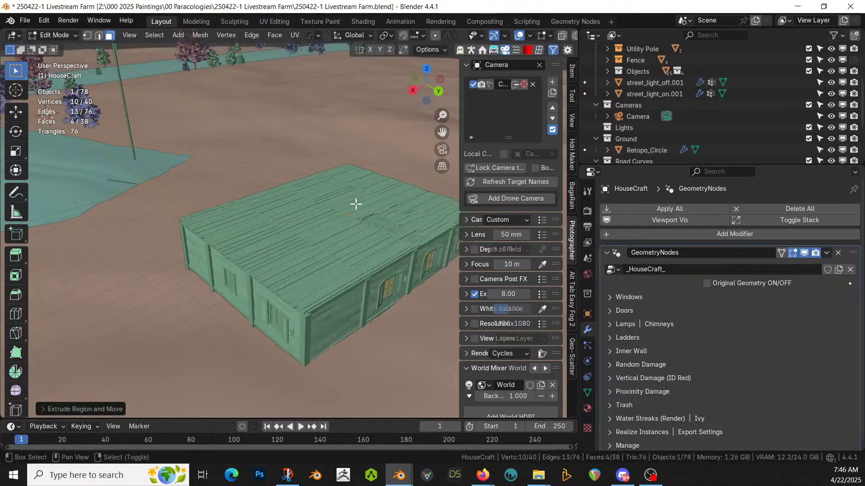
key("shift+r")
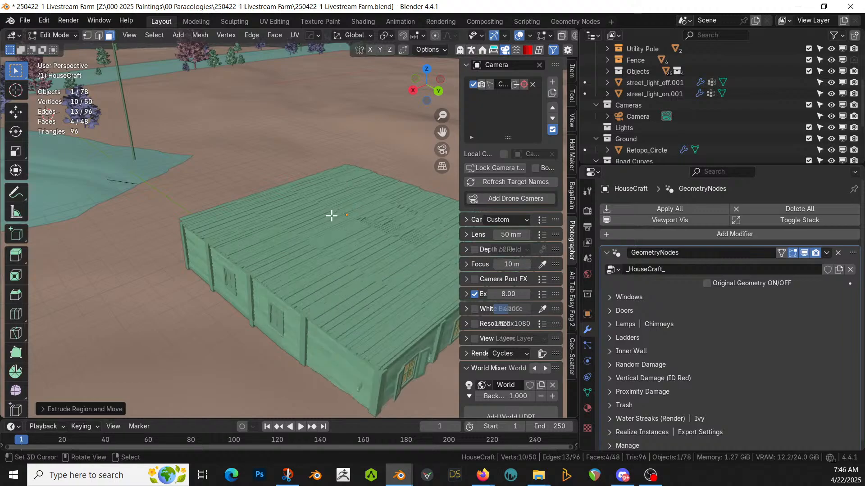
scroll(331, 216, "down", 2)
middle_click_drag(330, 216, 363, 234)
key("ctrl+z")
Step: Select two adjacent lengthwise rows of roof faces, leaving one outer row low, and extrude them upward 3 m
scroll(361, 232, "up", 2)
key("Tab")
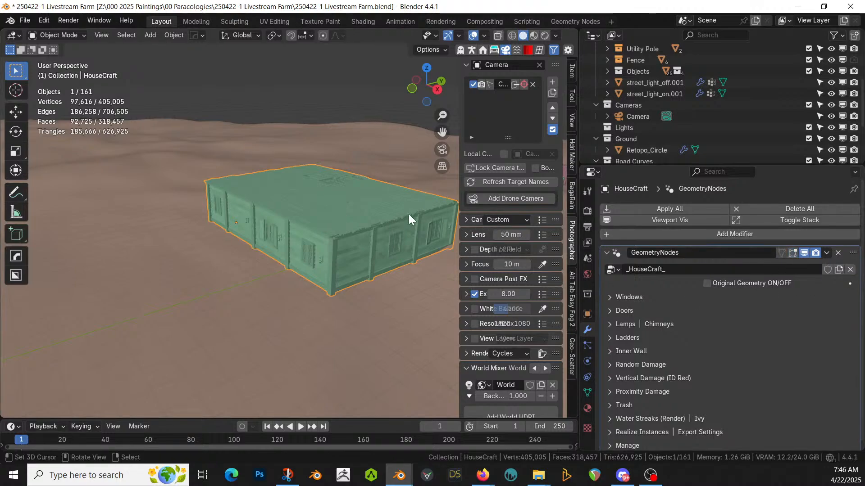
key("Tab")
left_click(357, 199)
middle_click_drag(364, 210, 411, 247)
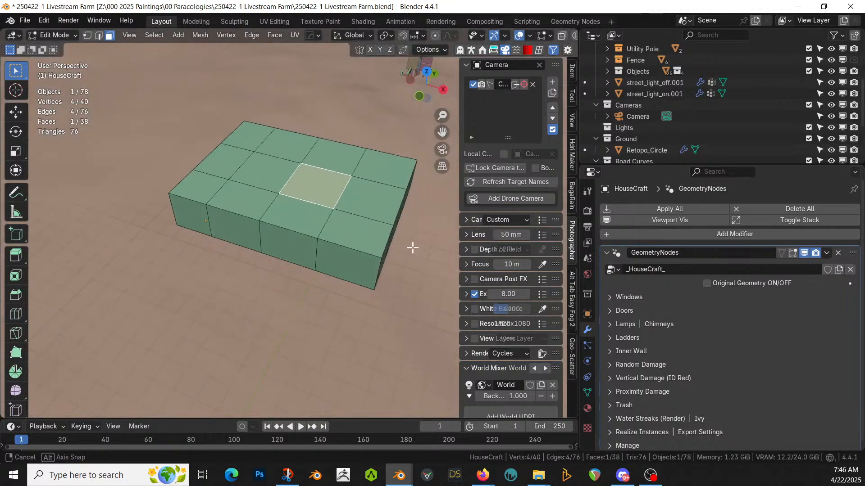
left_click(233, 163)
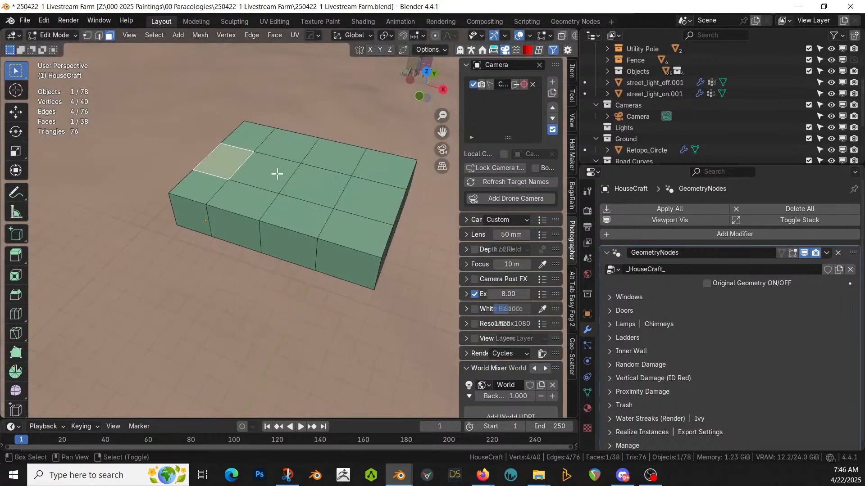
left_click(381, 201, "ctrl")
left_click(247, 139, "ctrl+shift")
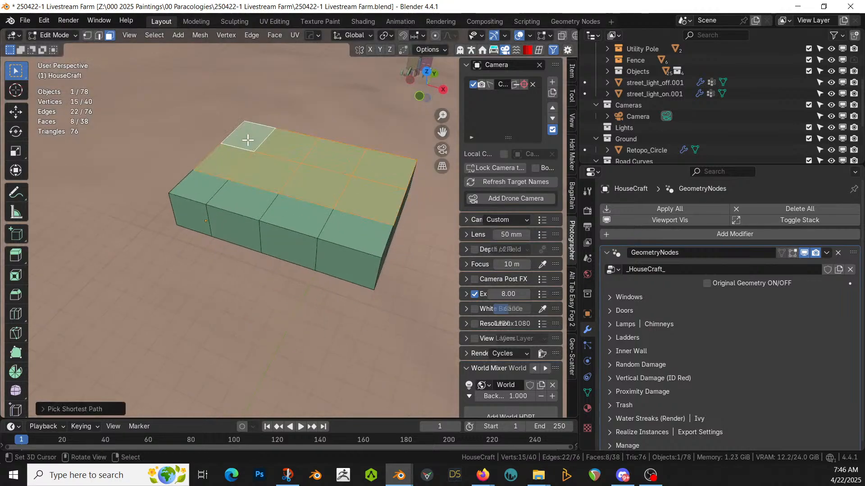
key("e")
key("3")
key("Return")
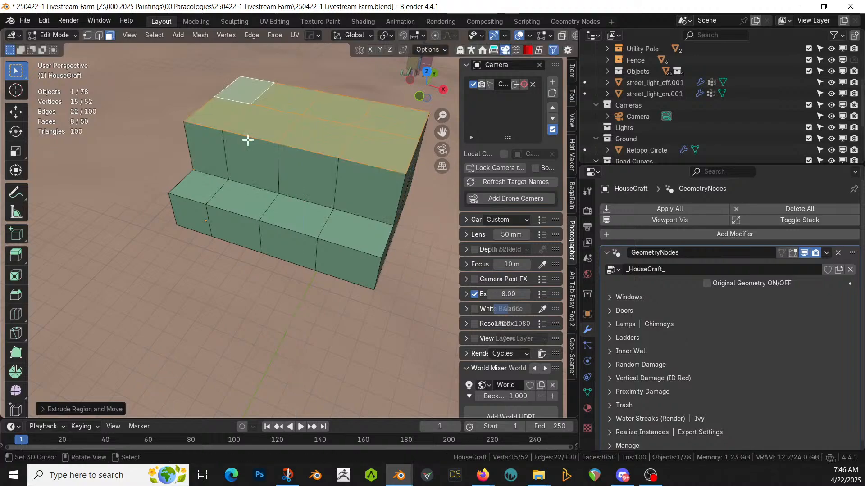
Step: Select the center line of edges along the upper roof and move it up 3 m on Z to form a gable ridge
key("2")
right_click(382, 139)
right_click(239, 99, "ctrl")
middle_click_drag(344, 174, 243, 139)
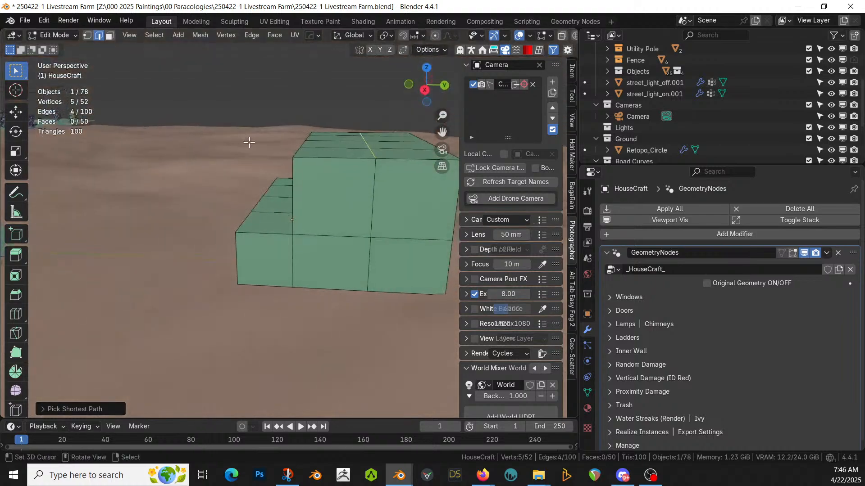
key("g")
key("x")
key("3")
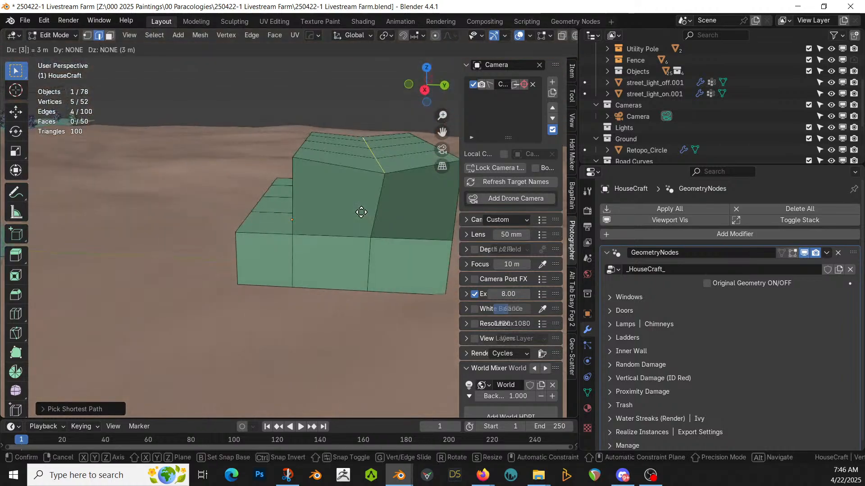
key("z")
key("Return")
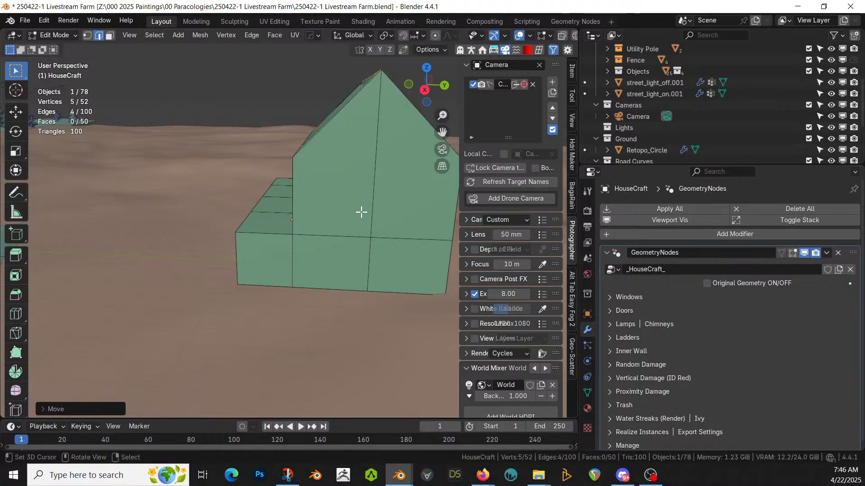
Step: Inspect the generated house in object mode, check its door settings and show its material slots
key("Tab")
middle_click_drag(368, 234, 398, 243)
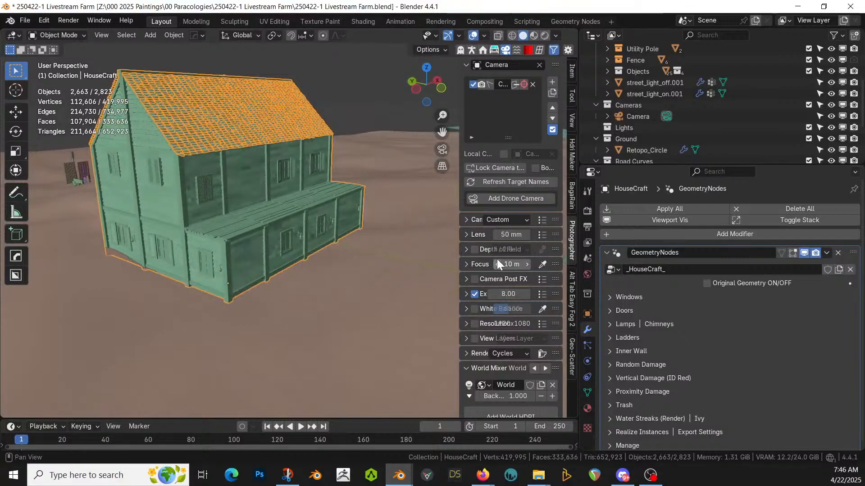
left_click(611, 311)
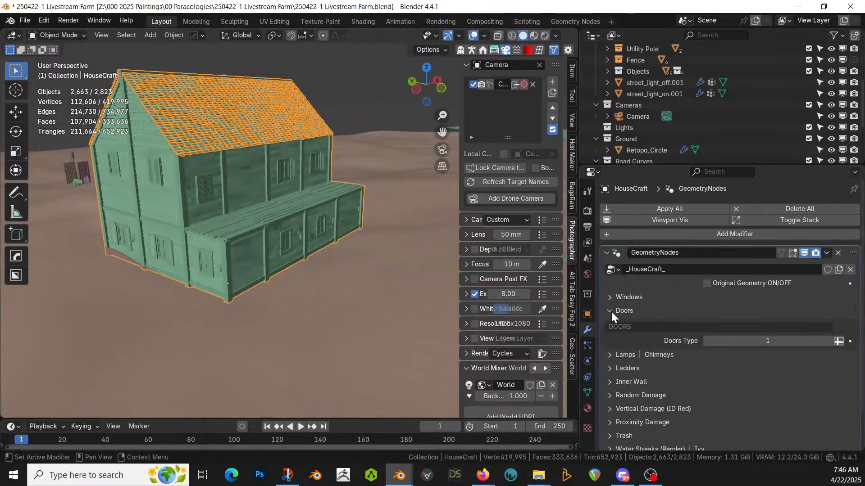
left_click(587, 408)
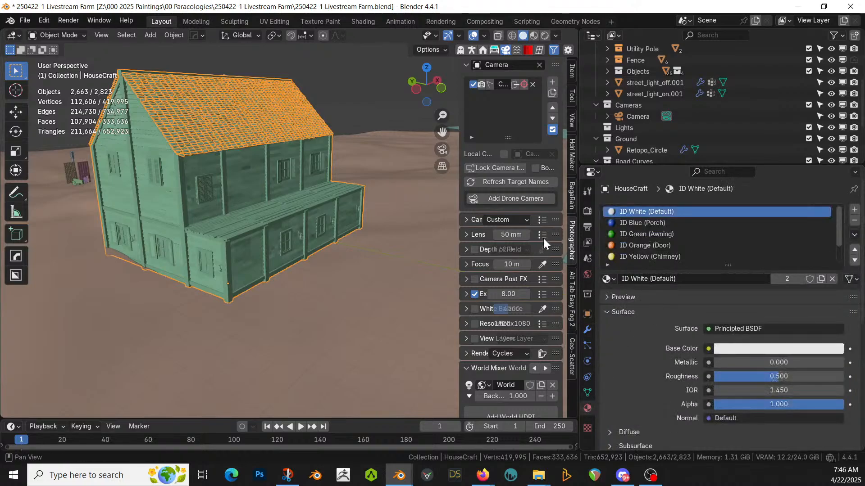
middle_click_drag(320, 264, 260, 255)
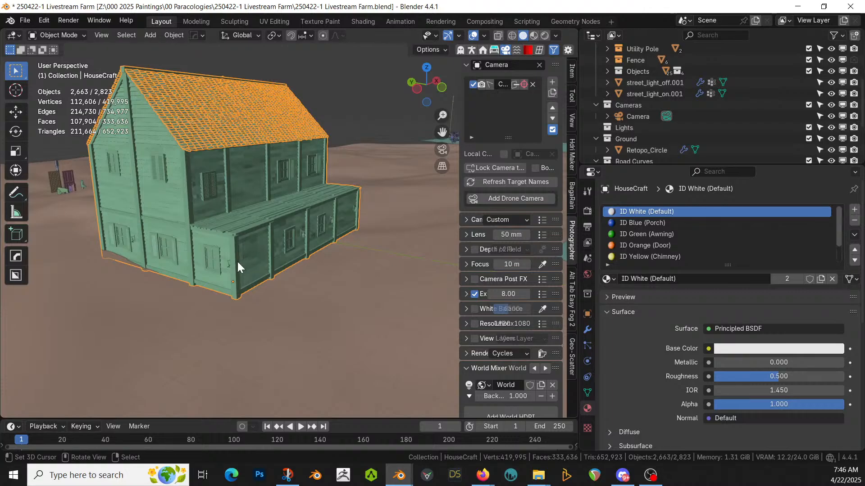
Step: Assign the ID Blue (Porch) material to the low section's long wall and both its end faces, and view the generated result
key("Tab")
left_click(224, 255)
key("3")
left_click(225, 255)
middle_click_drag(236, 253, 287, 266)
left_click(348, 242, "ctrl")
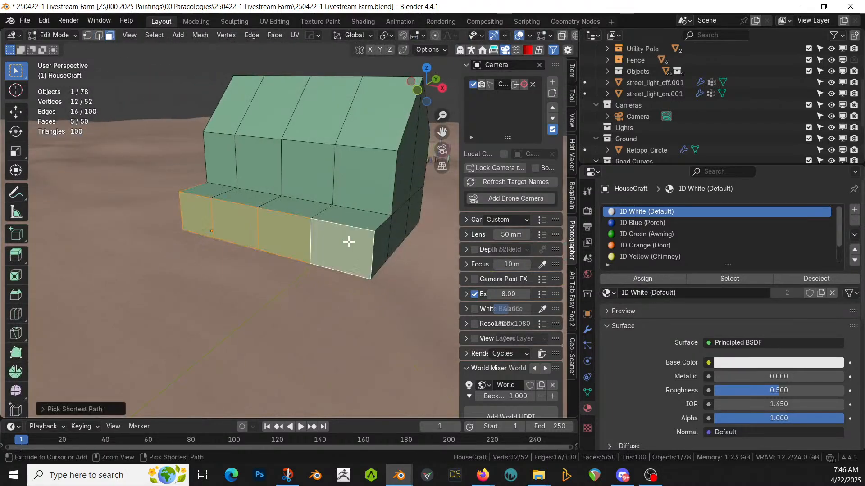
left_click(381, 241, "ctrl")
left_click(650, 223)
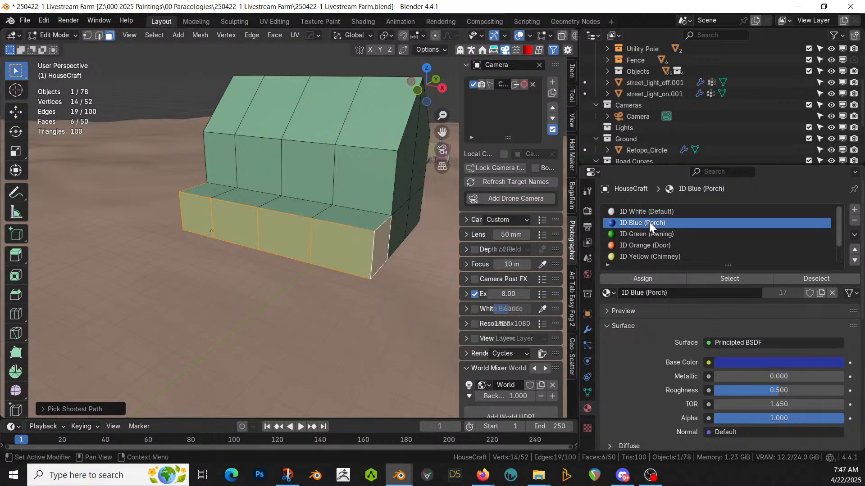
left_click(664, 279)
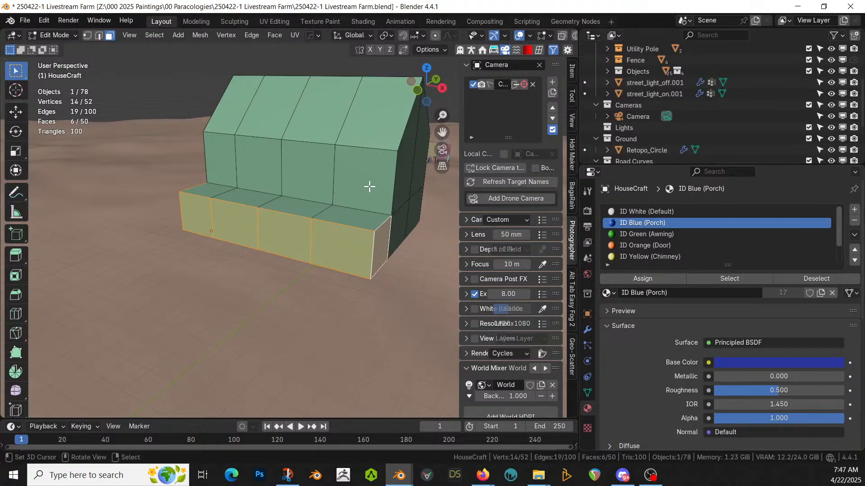
scroll(669, 243, "down", 2)
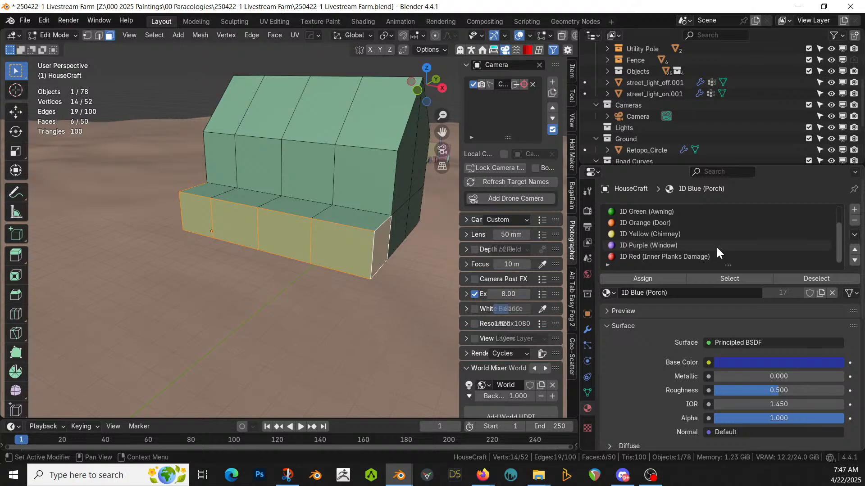
middle_click_drag(399, 224, 505, 224)
key("Tab")
middle_click_drag(324, 228, 373, 221)
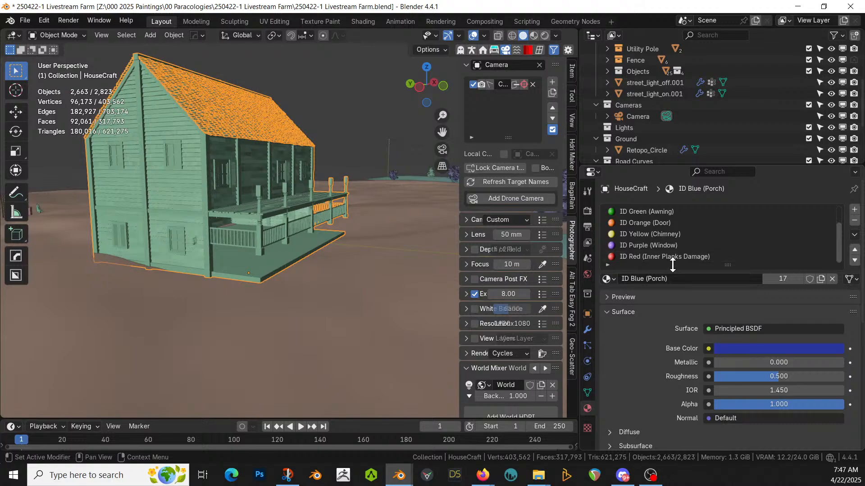
Step: Assign the ID Green (Awning) material to the same six low-section faces and view the generated result
key("Tab")
scroll(714, 227, "up", 2)
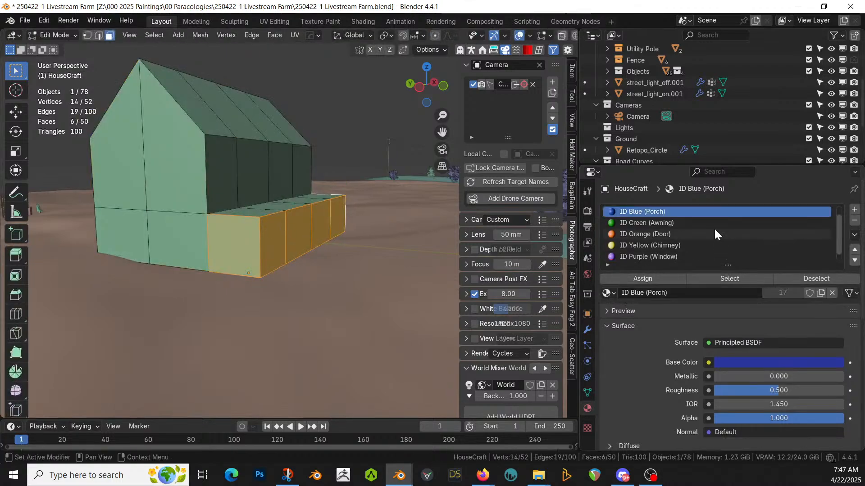
left_click(658, 234)
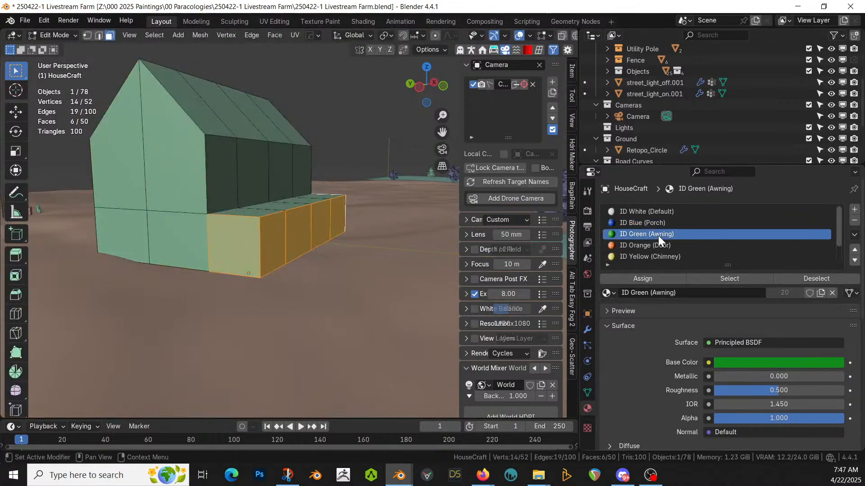
left_click(648, 277)
key("Tab")
middle_click_drag(354, 244, 337, 243)
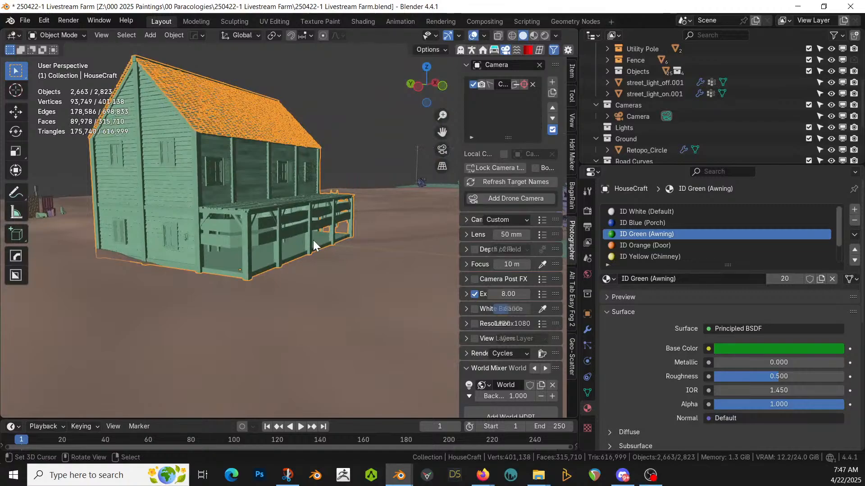
Step: Isolate the house in local view and set its origin to the 3D cursor at the center of an inner bottom face
key("KP_Divide")
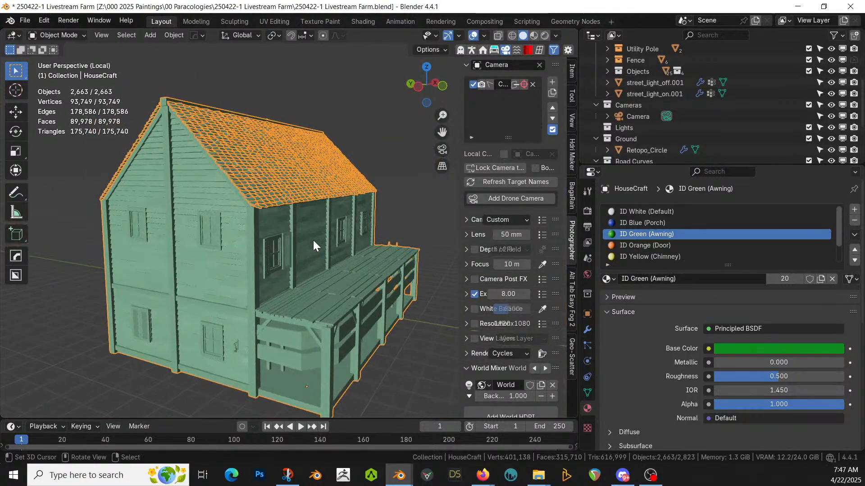
key("Tab")
scroll(334, 140, "up", 5)
left_click(296, 277)
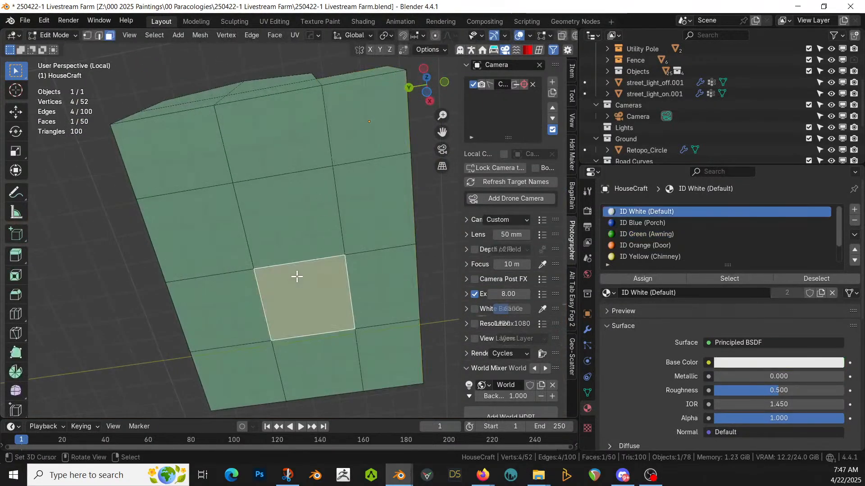
key("Tab")
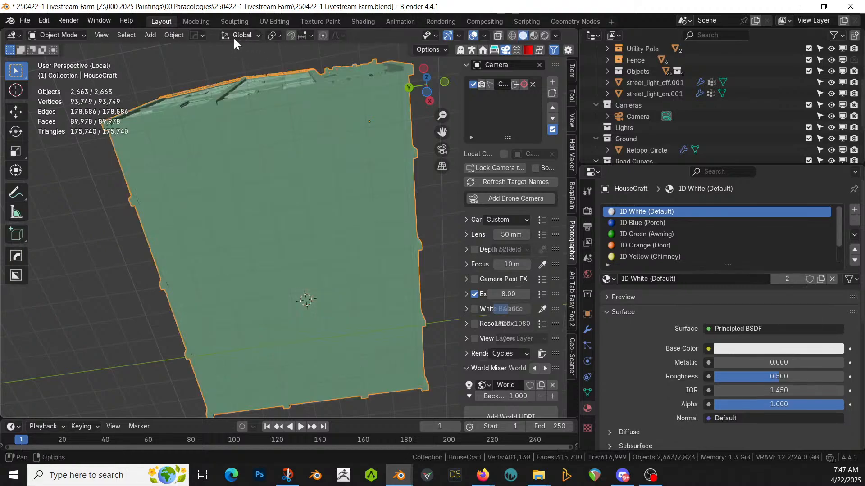
left_click(174, 35)
mouse_move(208, 60)
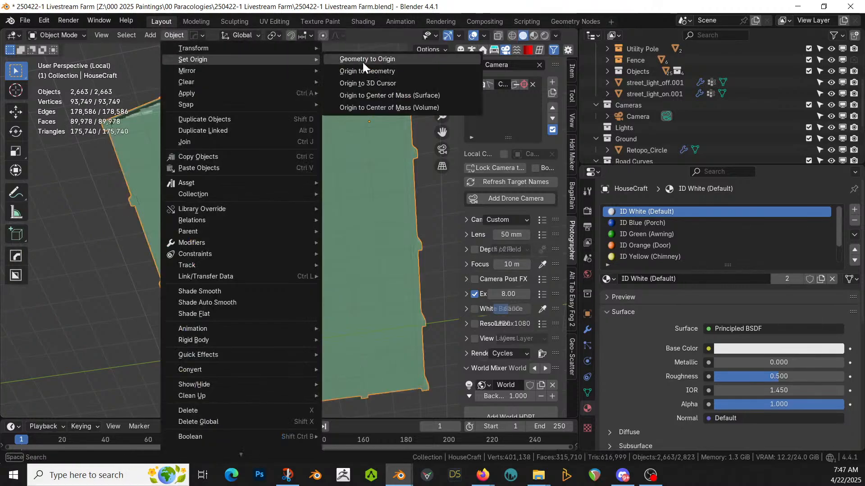
left_click(396, 83)
middle_click_drag(305, 127, 320, 301)
Step: Reselect the low section's long wall and both end faces, and assign them the ID Blue (Porch) material
key("Tab")
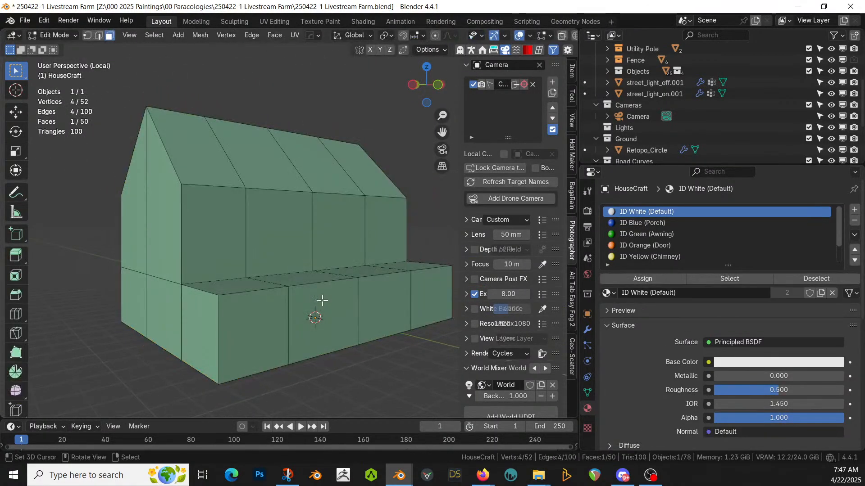
left_click(227, 315)
left_click(206, 319, "shift")
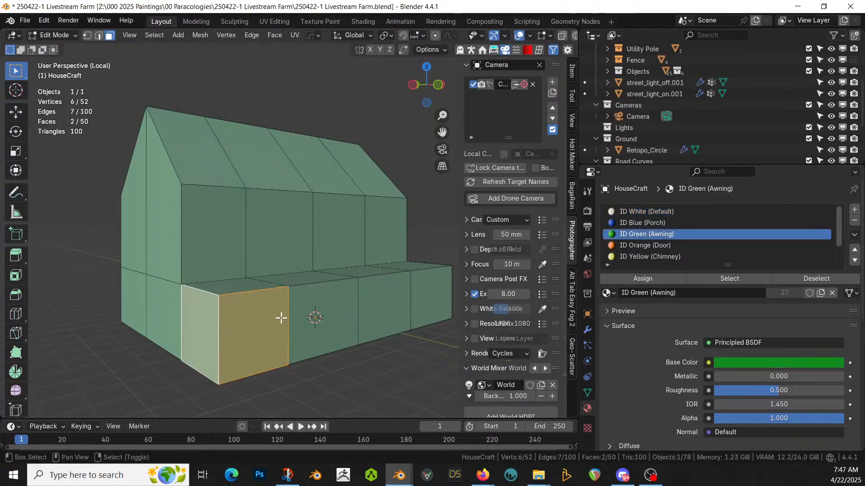
middle_click_drag(334, 309, 299, 311)
left_click(322, 310, "ctrl")
left_click(673, 223)
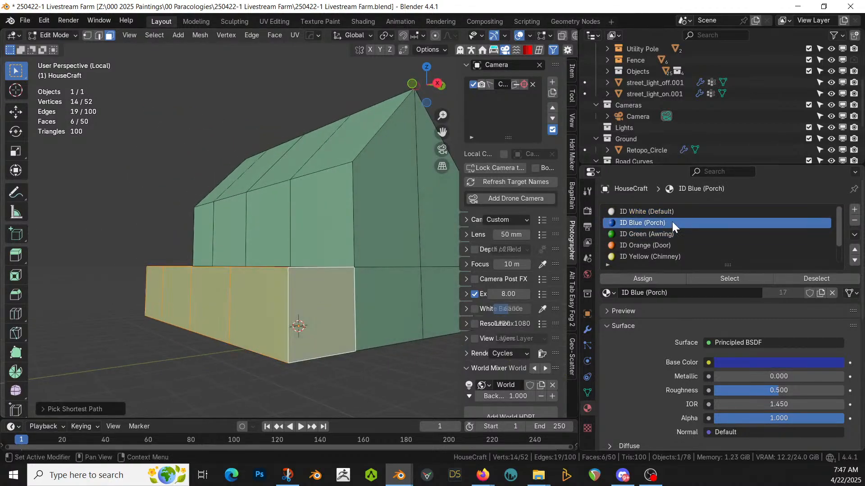
left_click(647, 280)
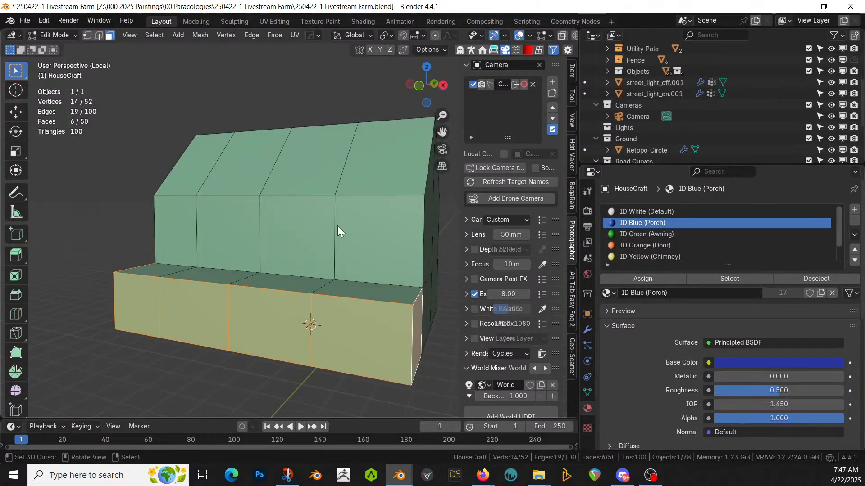
Step: Inspect the generated house with its porch, and check the HouseCraft modifier's Original Geometry toggle and Windows settings
key("Tab")
middle_click_drag(296, 227, 360, 225)
scroll(664, 275, "down", 7)
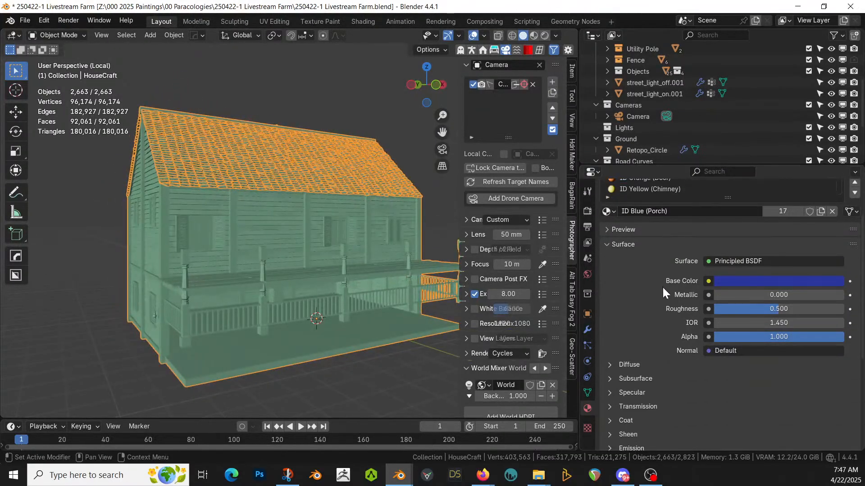
left_click(587, 330)
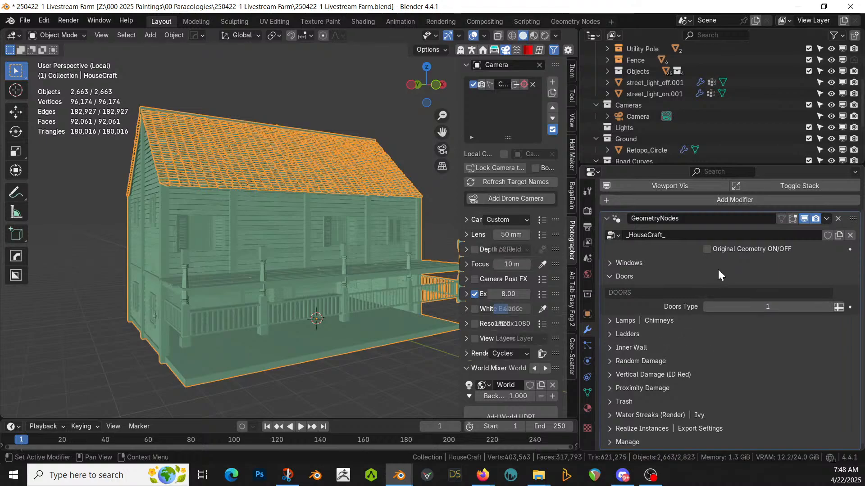
left_click(710, 248)
left_click(710, 249)
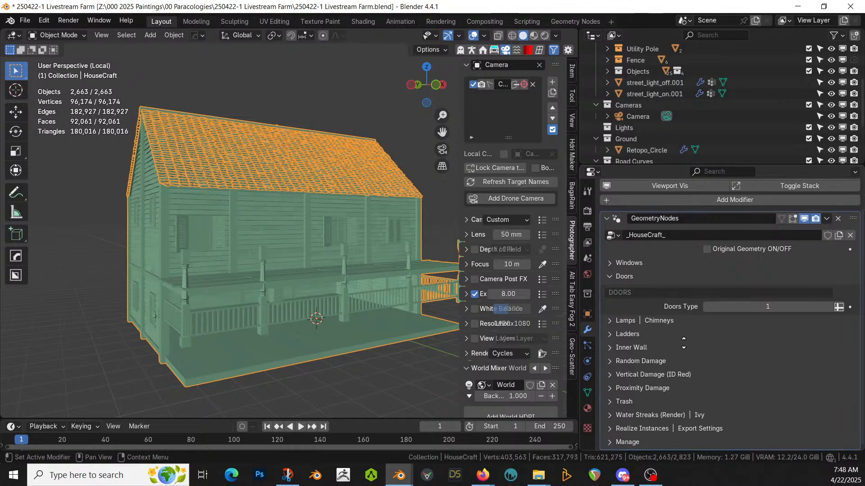
middle_click_drag(440, 288, 344, 289)
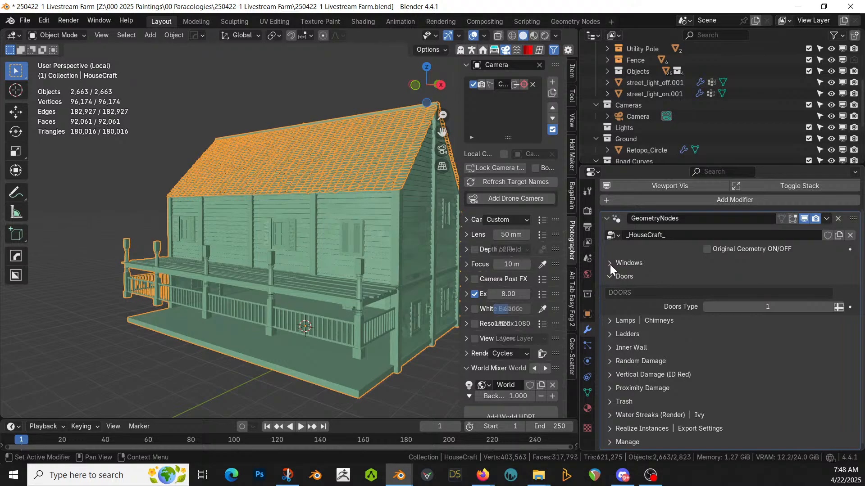
scroll(697, 331, "down", 2)
left_click(611, 261)
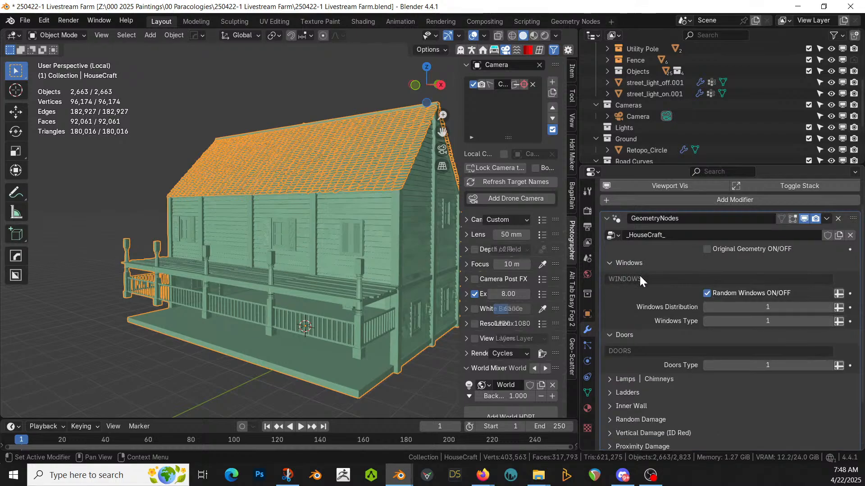
Step: Return to editing the house mesh and enlarge its material slot list so all the ID slots fit
middle_click_drag(347, 268, 386, 309)
key("Tab")
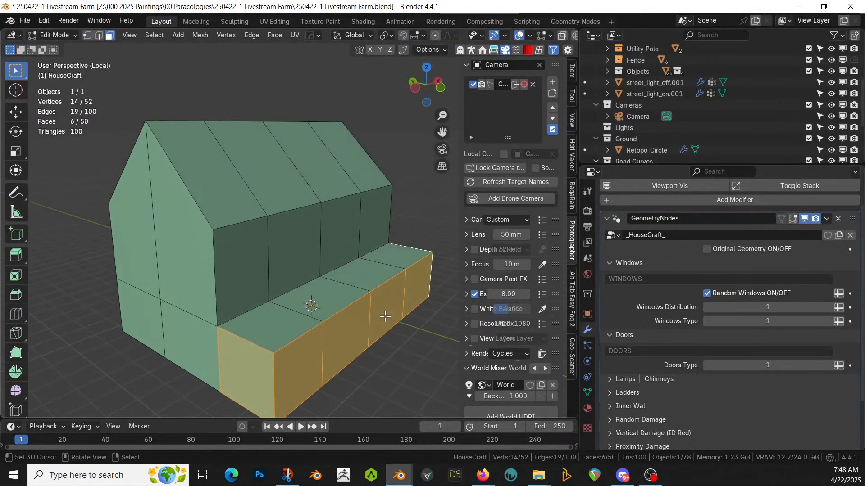
left_click(587, 409)
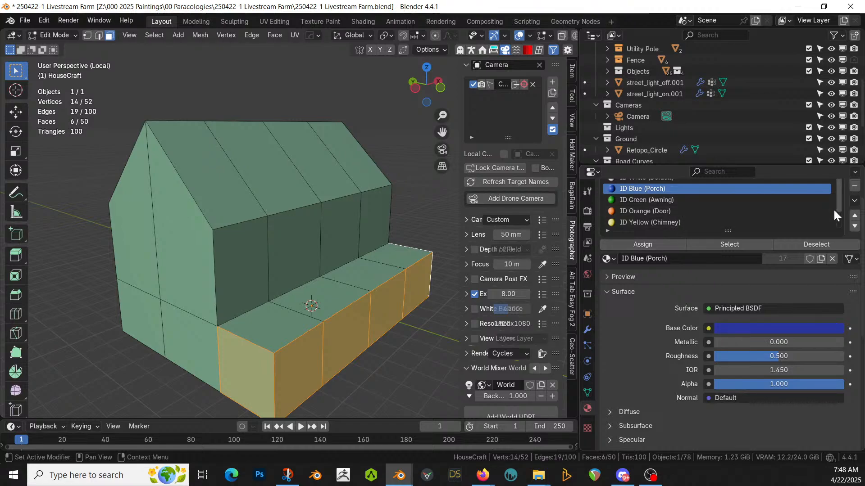
left_click_drag(838, 201, 839, 219)
scroll(731, 198, "up", 2)
left_click_drag(727, 231, 724, 291)
scroll(697, 236, "up", 2)
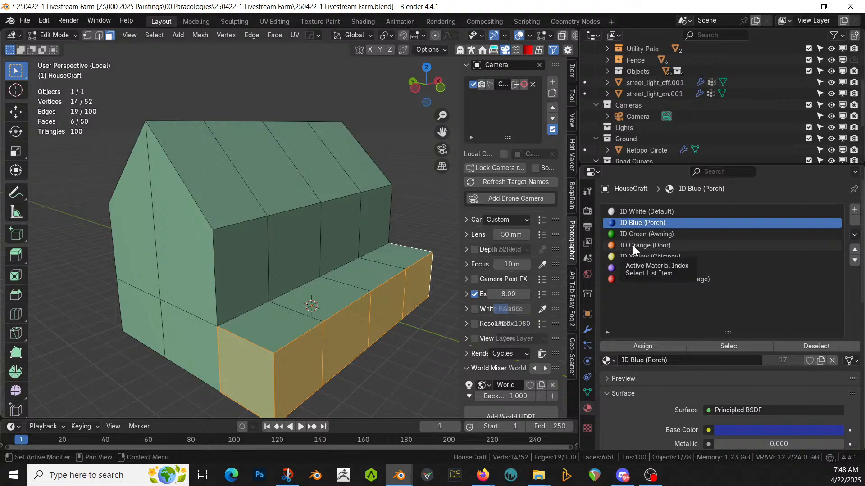
Step: Hide a front face of the low section and select the edges along the bottom and sides of the open inner wall behind it
middle_click_drag(392, 274, 259, 299)
left_click(288, 326)
key("h")
middle_click_drag(183, 303, 211, 310)
key("2")
left_click(232, 328, "alt")
key("shift+h")
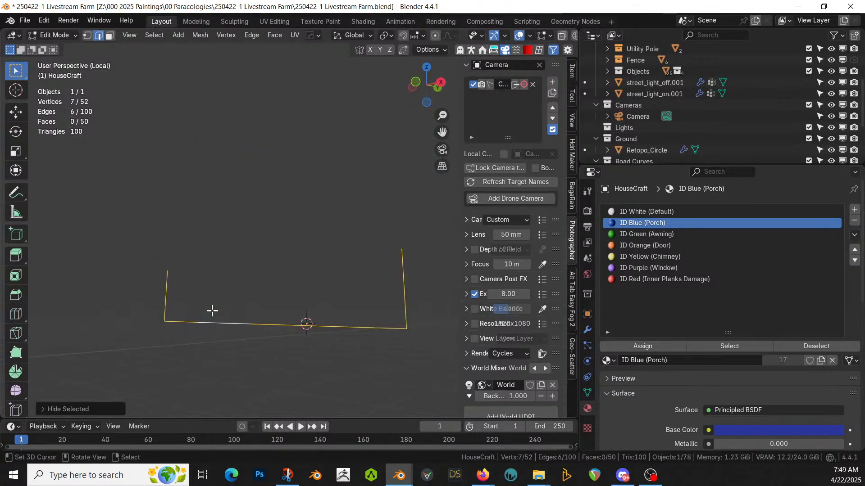
key("alt+h")
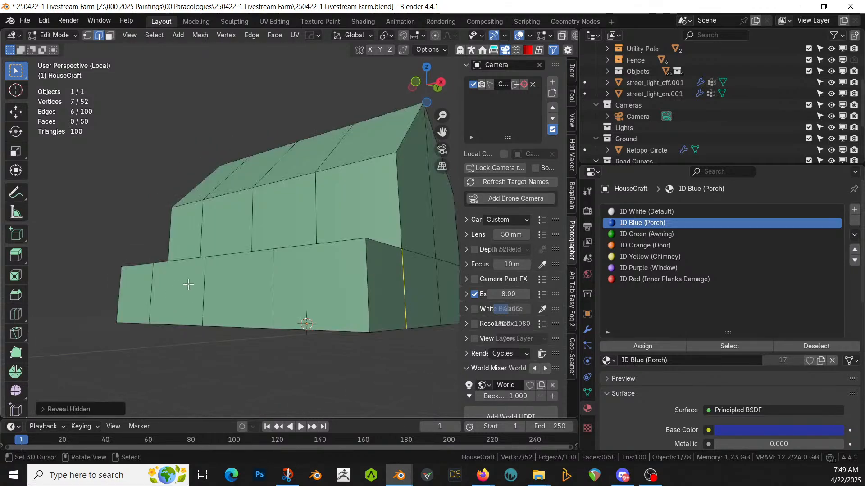
Step: Add the edges where the low roof meets the upper wall, deselect the two vertical side edges, and bridge the edge loops into an inner wall
middle_click_drag(185, 287, 247, 312)
left_click(369, 290, "alt+shift")
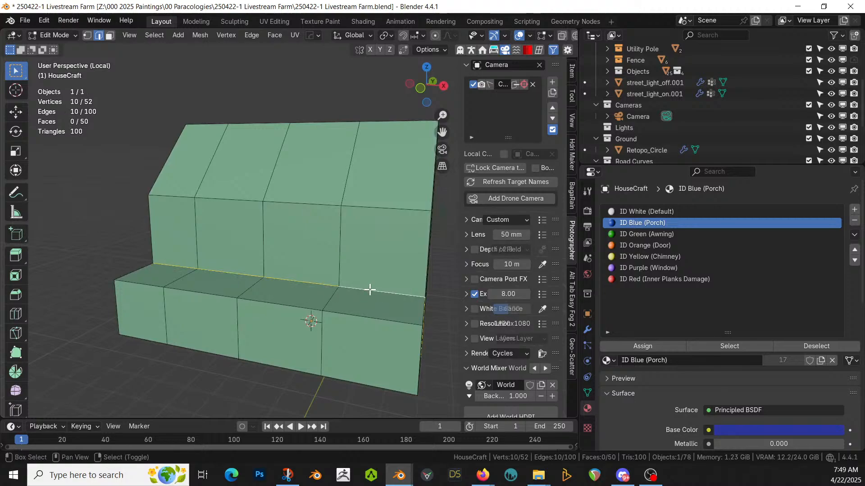
key("shift+h")
left_click(153, 283, "shift")
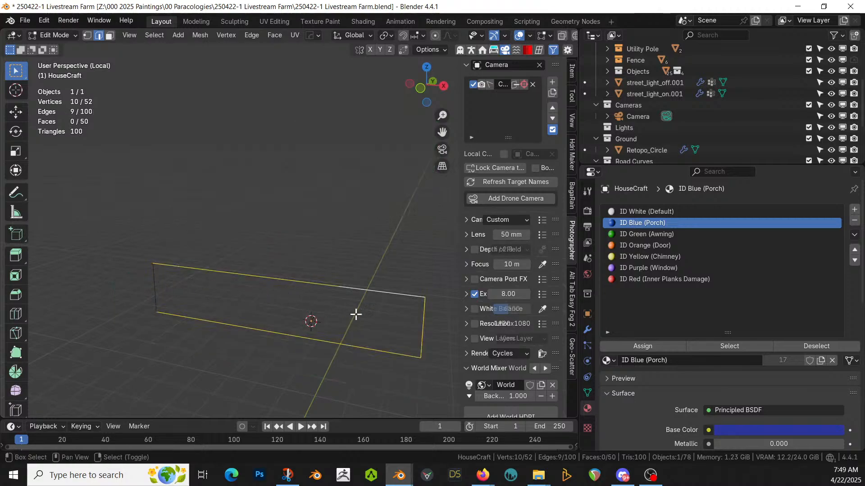
left_click(423, 324, "shift")
key("ctrl+e")
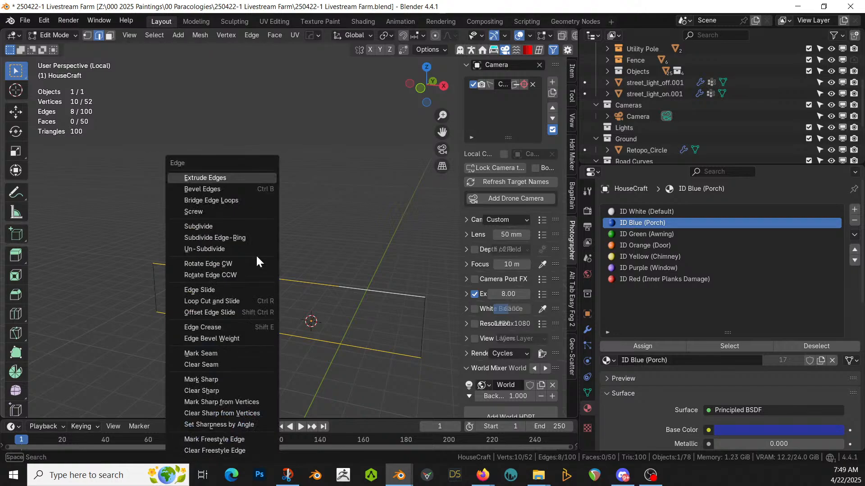
left_click(224, 199)
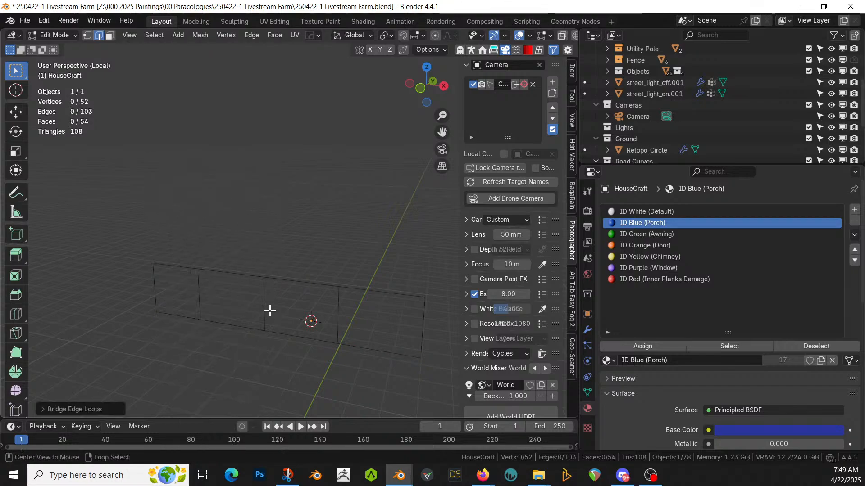
key("alt+h")
Step: Hide the low section's two middle front faces and assign ID Orange (Door) to the right-hand middle face of the inner wall
key("3")
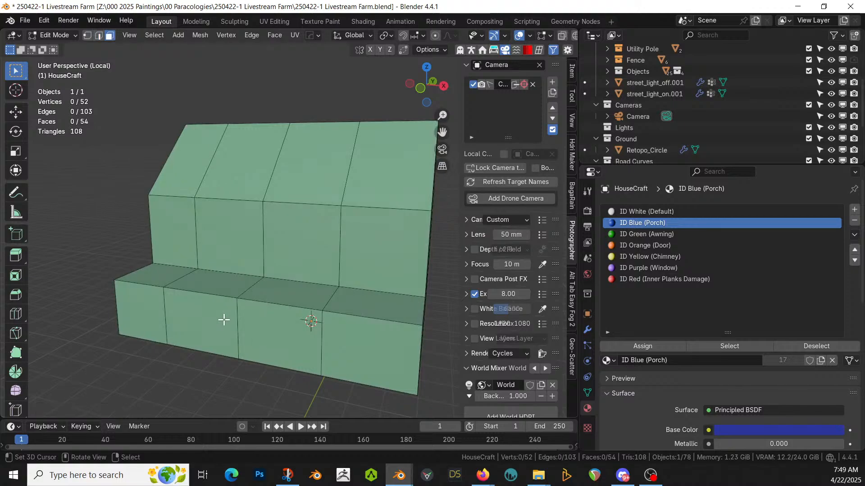
left_click(225, 320)
left_click(262, 325, "shift")
key("h")
middle_click_drag(264, 326, 288, 298)
right_click(298, 301)
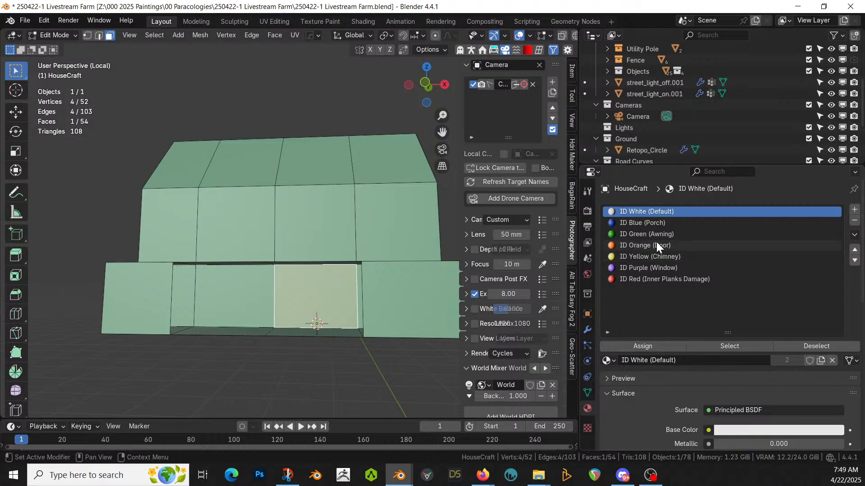
left_click(670, 245)
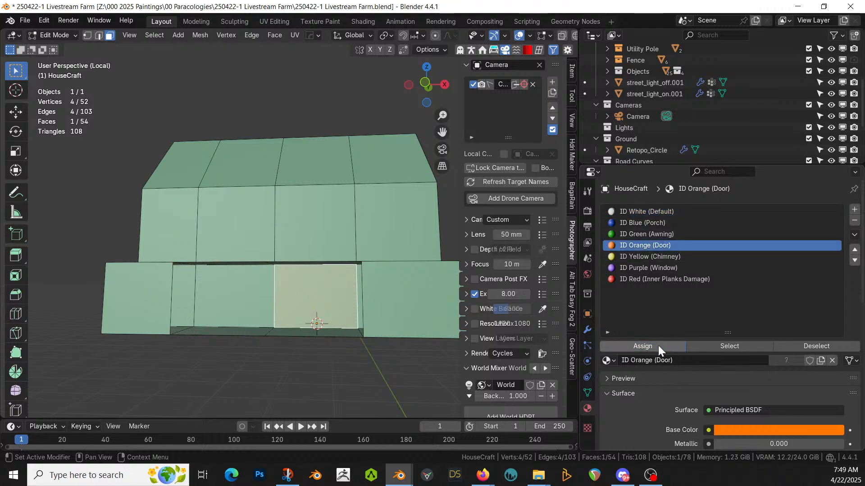
Step: Assign ID Purple (Window) to the inner wall face left of the door face, and view the generated house
right_click(244, 282)
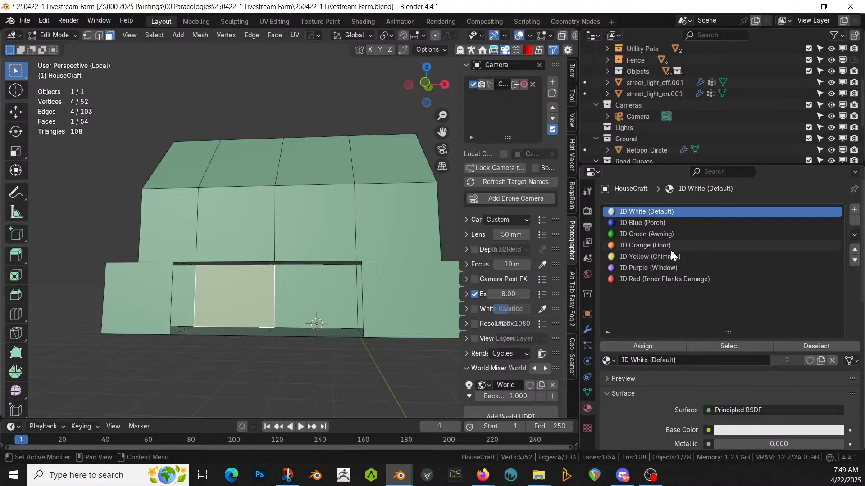
left_click(665, 268)
left_click(654, 347)
key("Tab")
middle_click_drag(347, 294, 258, 300)
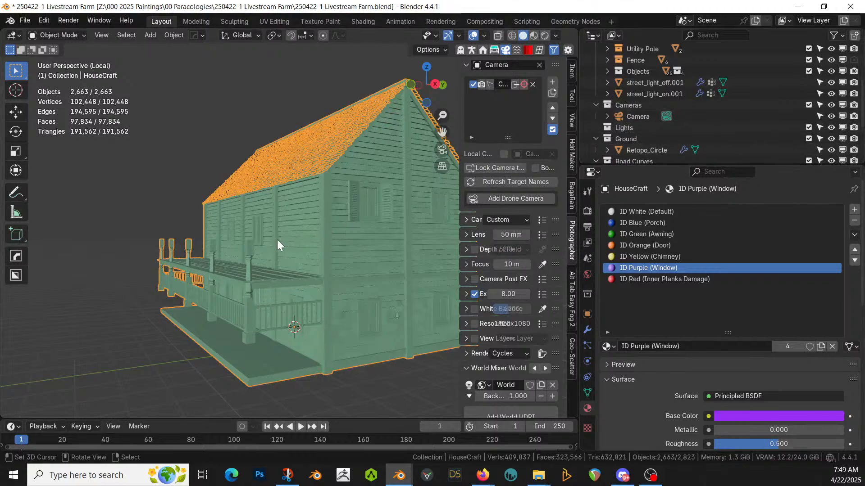
Step: Find the Porch Pillars object in the Objects collection and select it
scroll(706, 127, "up", 5)
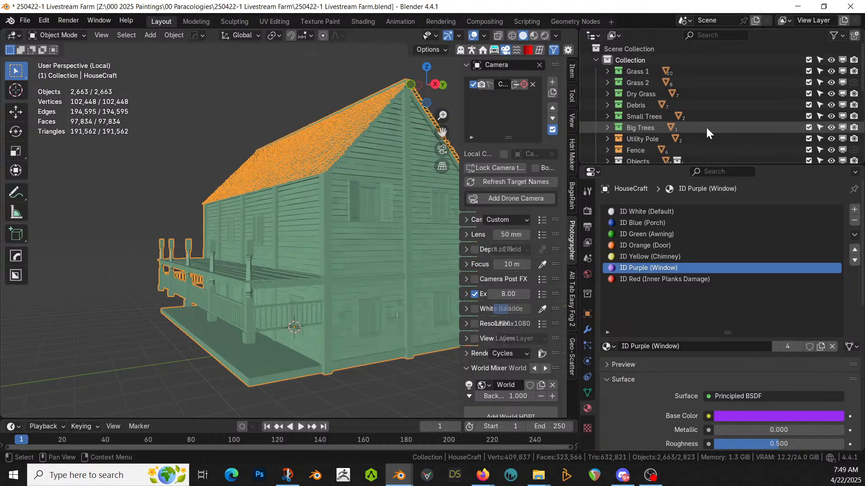
scroll(706, 127, "down", 4)
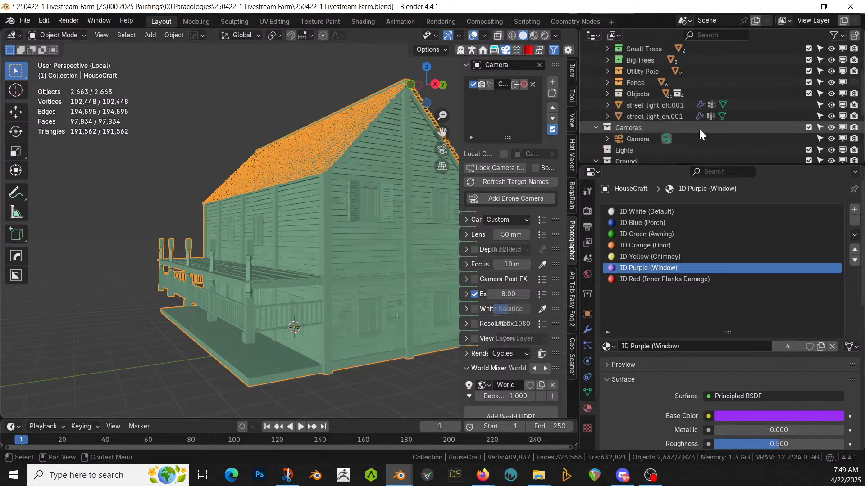
left_click(607, 94)
scroll(693, 117, "down", 1)
left_click(615, 79)
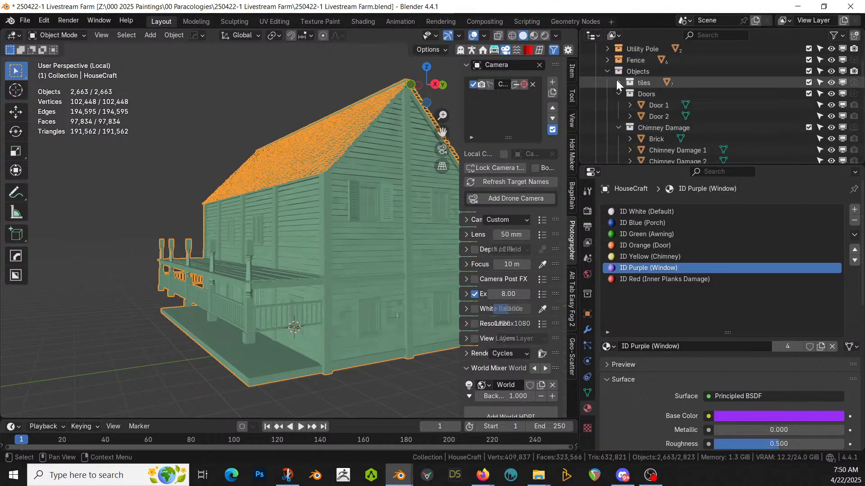
scroll(655, 116, "down", 10)
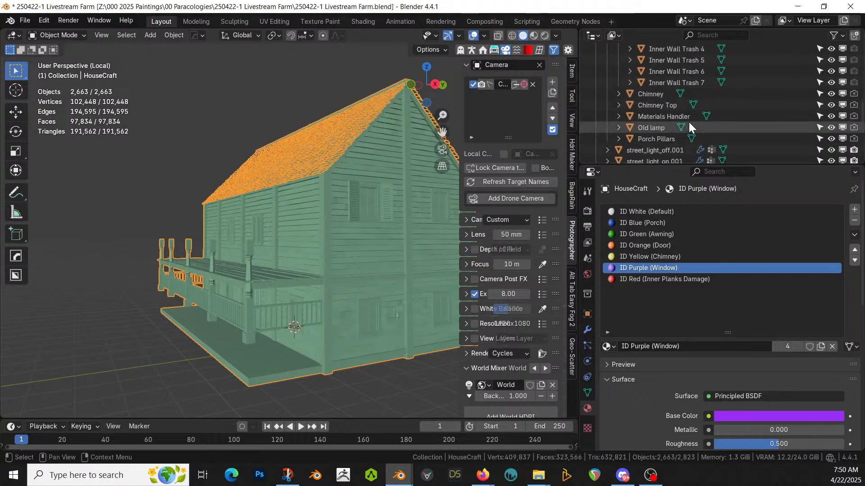
scroll(689, 122, "down", 1)
left_click(664, 117)
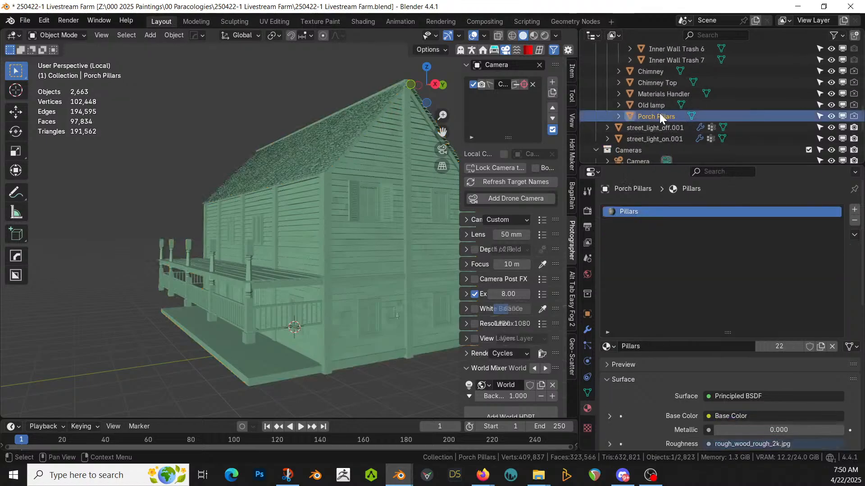
Step: Leave the house's local view and isolate the porch pillar mesh for editing
middle_click_drag(324, 203, 343, 224)
key("KP_Divide")
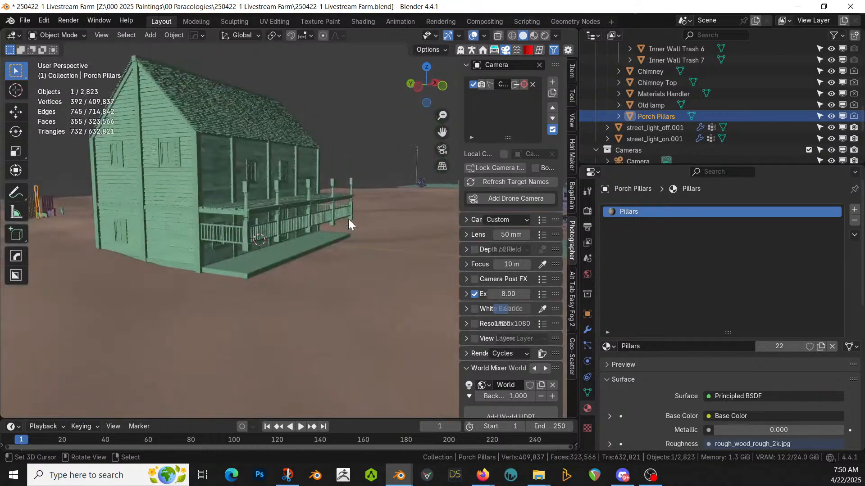
key("Tab")
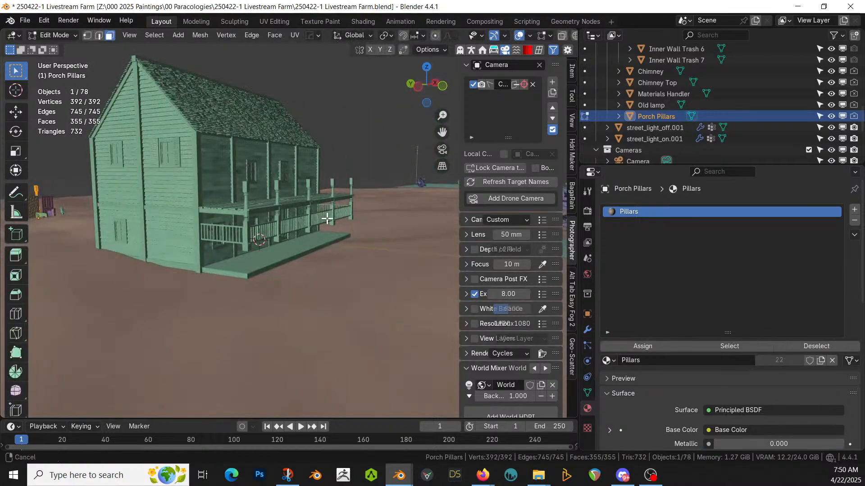
middle_click_drag(327, 219, 372, 264)
key("KP_Divide")
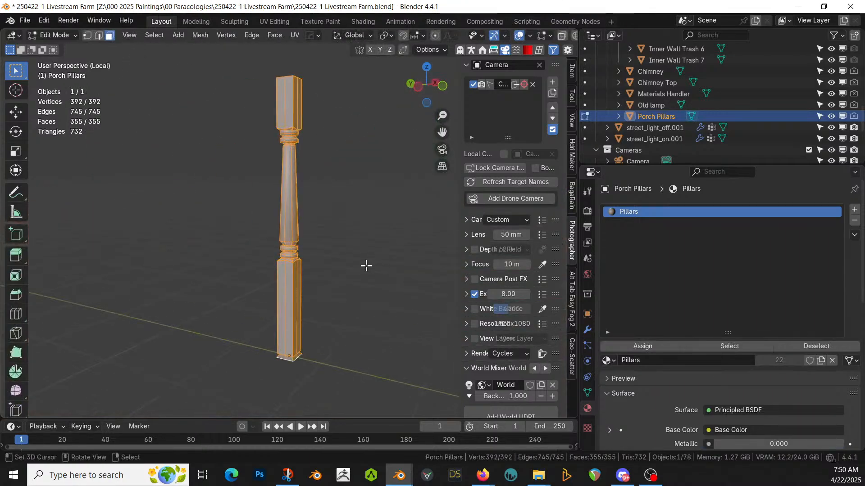
Step: Set the porch pillar's origin to the 3D cursor at the center of its bottom face, and leave local view
left_click(16, 170)
middle_click_drag(285, 208, 314, 135)
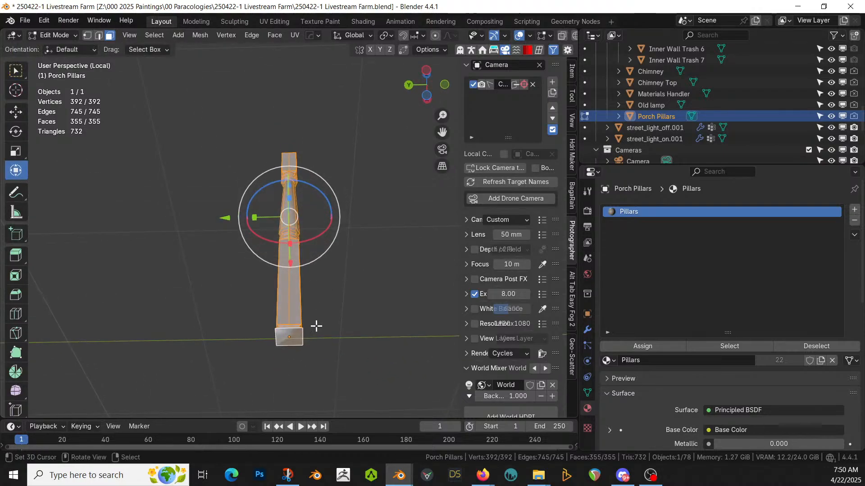
left_click(292, 339)
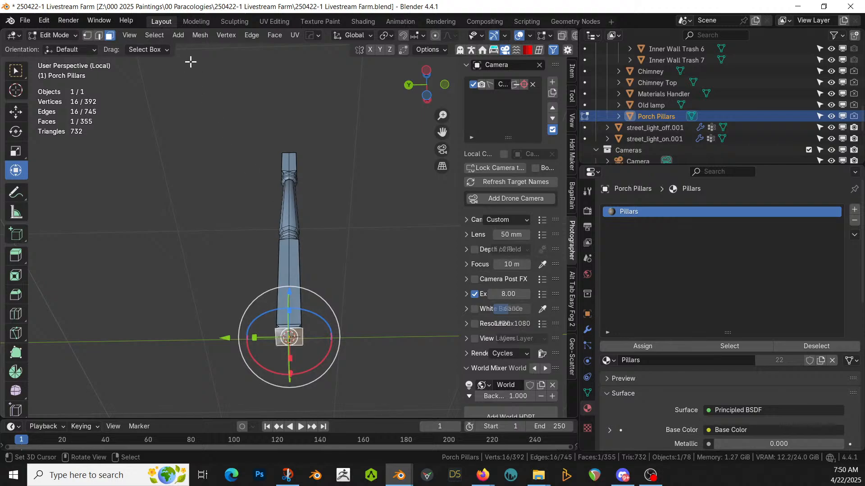
key("Tab")
left_click(175, 35)
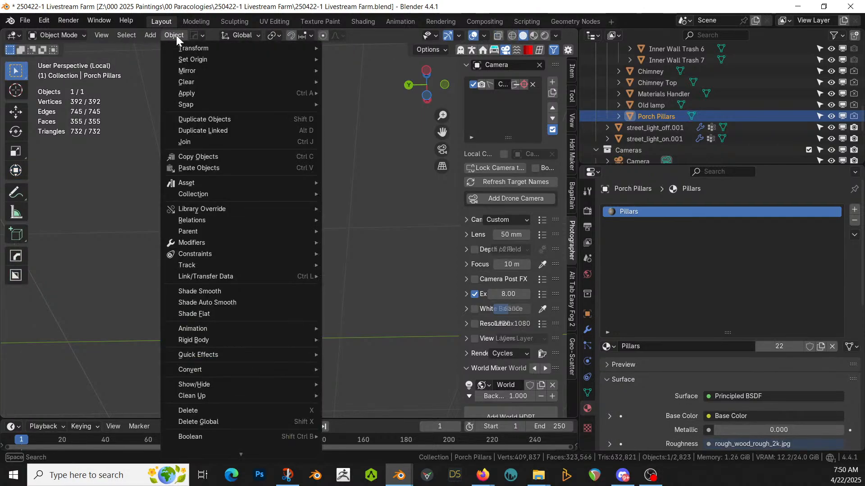
mouse_move(198, 60)
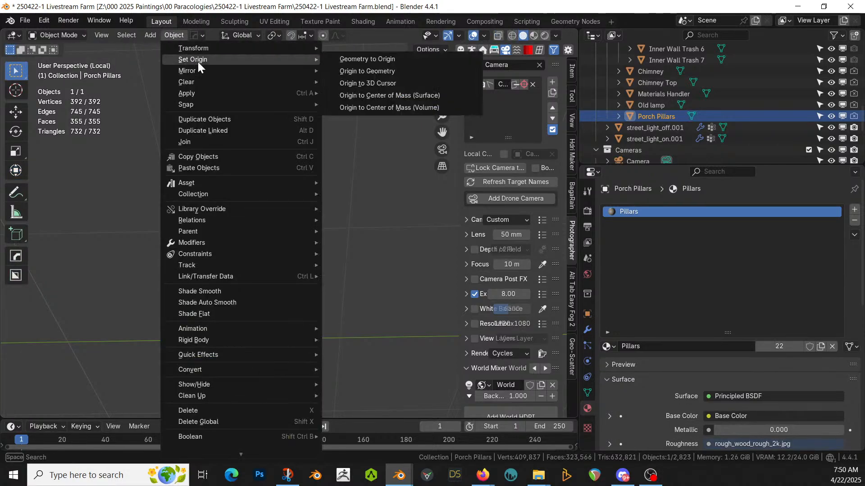
left_click(392, 82)
middle_click_drag(290, 196, 264, 249)
key("KP_Divide")
Step: Select the Inner Wall Trash 6 piece near the porch pillar and frame the view on the group of source objects
scroll(236, 252, "down", 4)
scroll(266, 250, "up", 4)
middle_click_drag(365, 292, 177, 248)
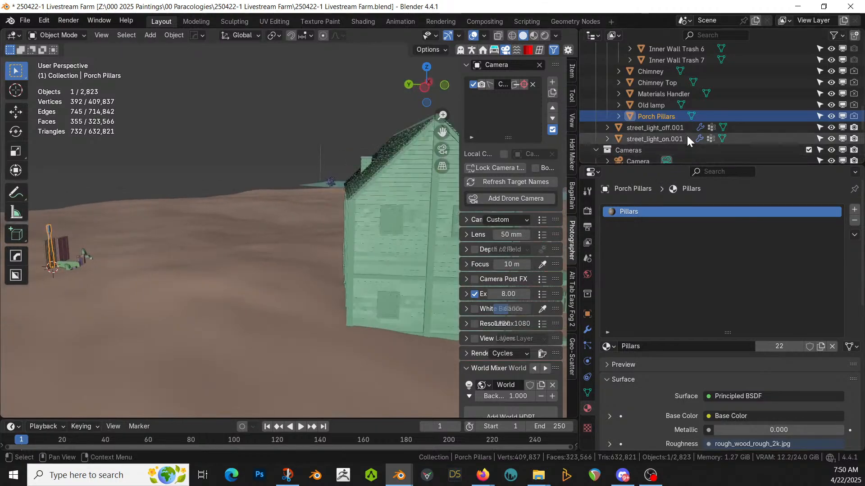
middle_click_drag(90, 248, 426, 302)
left_click(180, 285)
key("KP_Decimal")
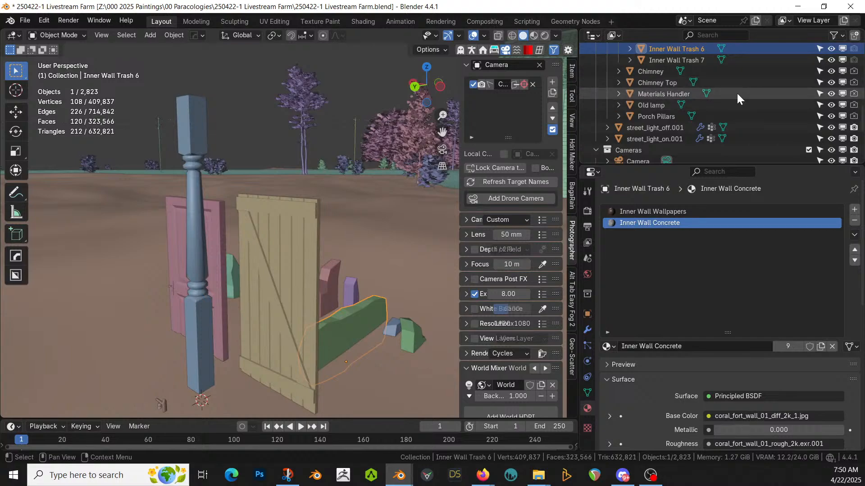
Step: Expand the tiles collection to check Tile.002, and locate the Porch Pillars object by selecting the pillar
scroll(688, 88, "up", 5)
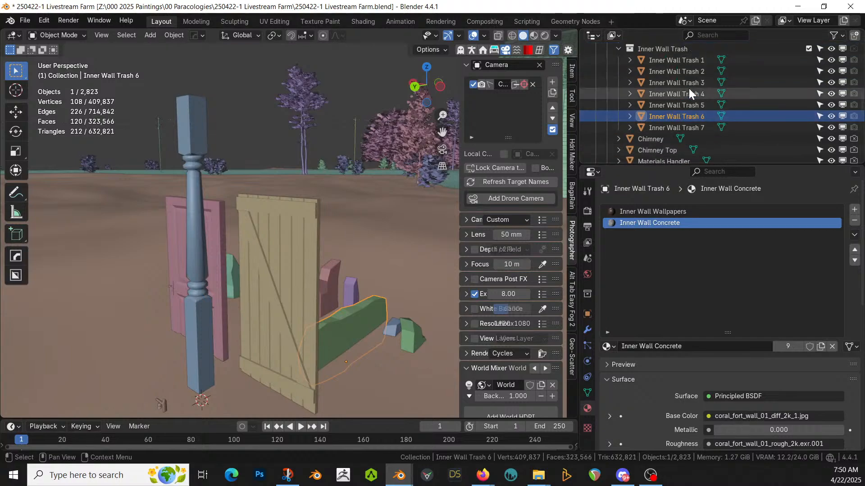
scroll(688, 88, "up", 3)
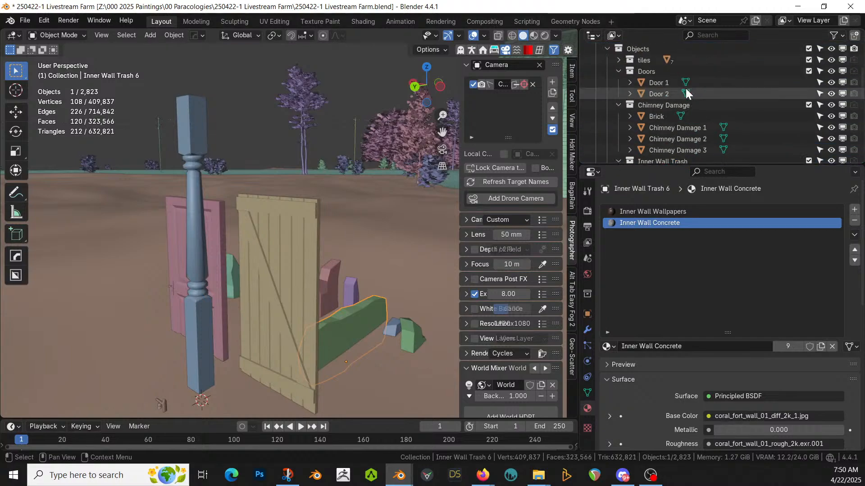
left_click(618, 60)
left_click(635, 71)
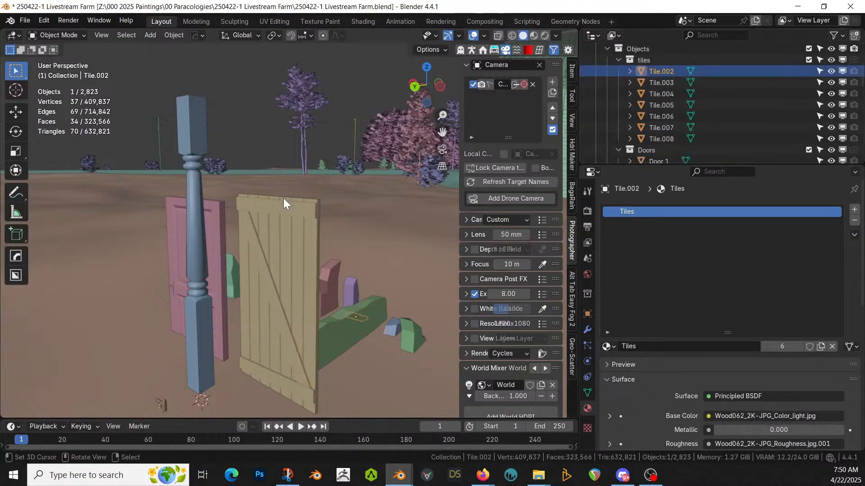
scroll(634, 113, "down", 4)
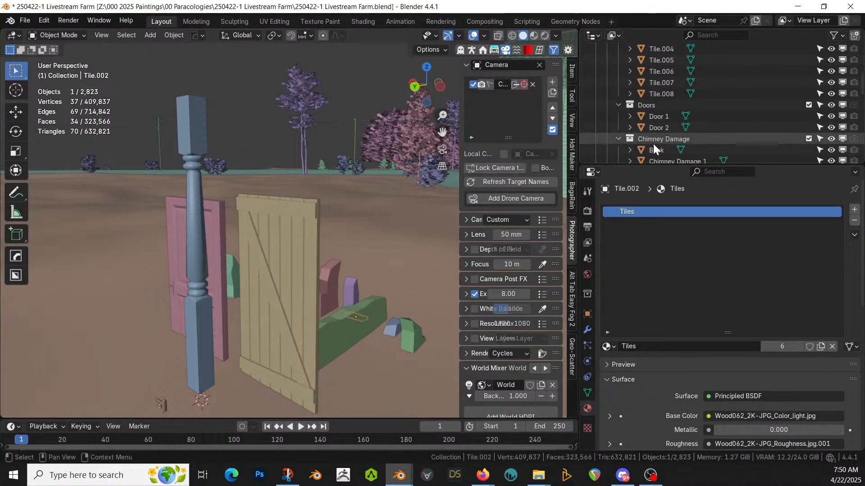
left_click(195, 280)
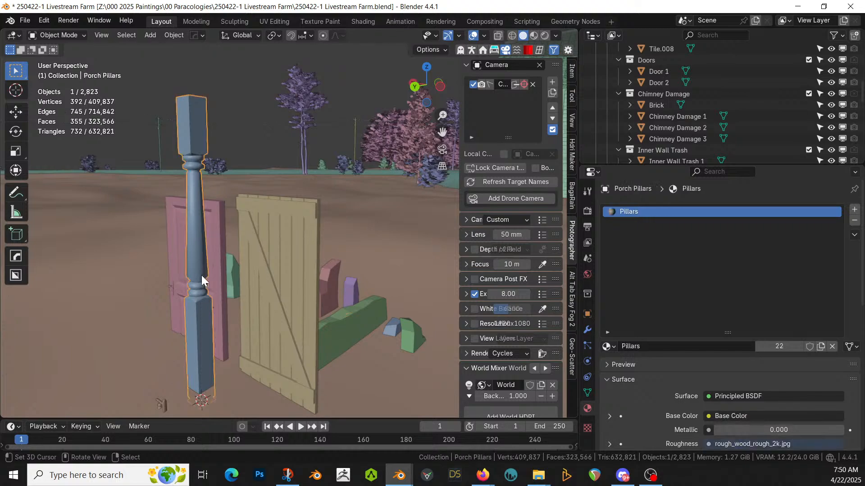
scroll(698, 127, "down", 6)
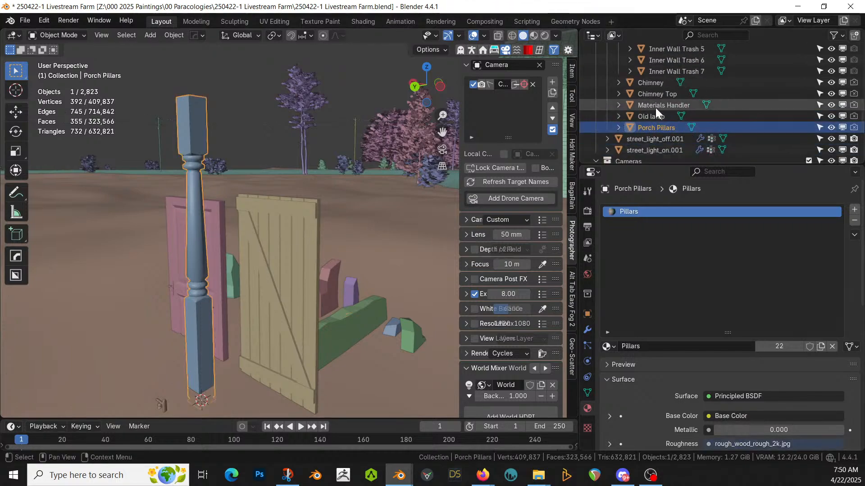
Step: Select the HouseCraft farmhouse and examine its porch pillars and railings up close
middle_click_drag(450, 262, 231, 253)
scroll(350, 286, "up", 3)
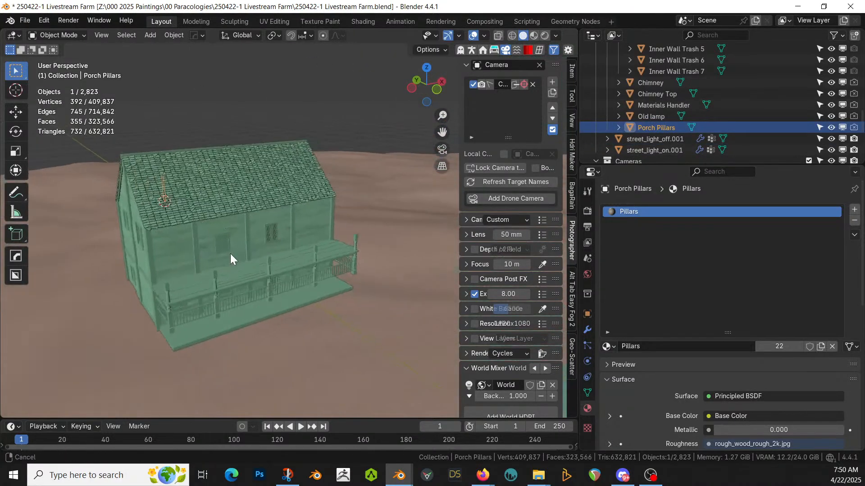
left_click(275, 290)
scroll(280, 279, "up", 5)
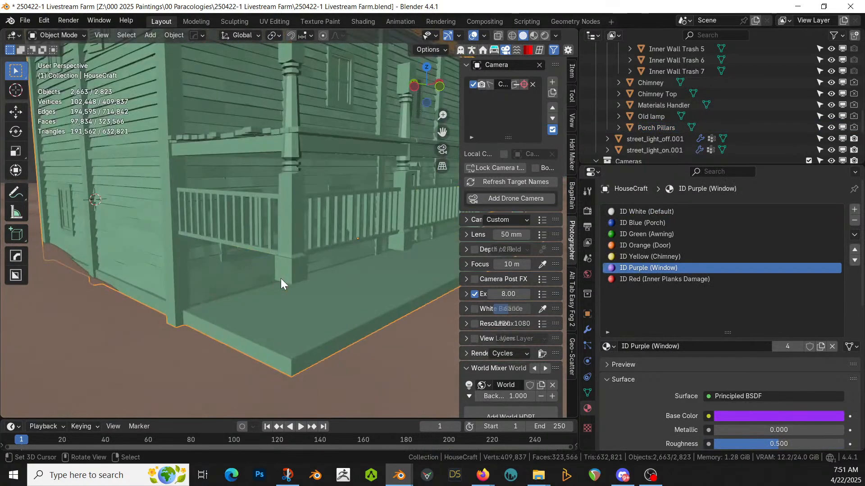
key("Tab")
key("Tab")
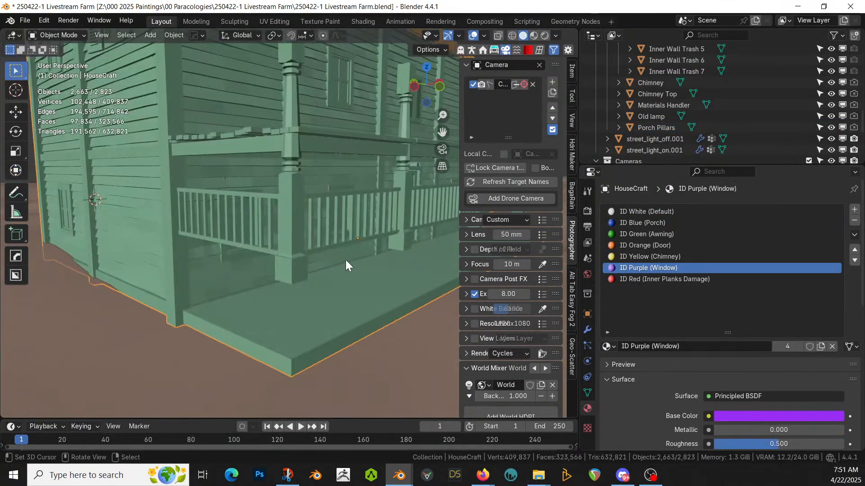
middle_click_drag(347, 261, 334, 263)
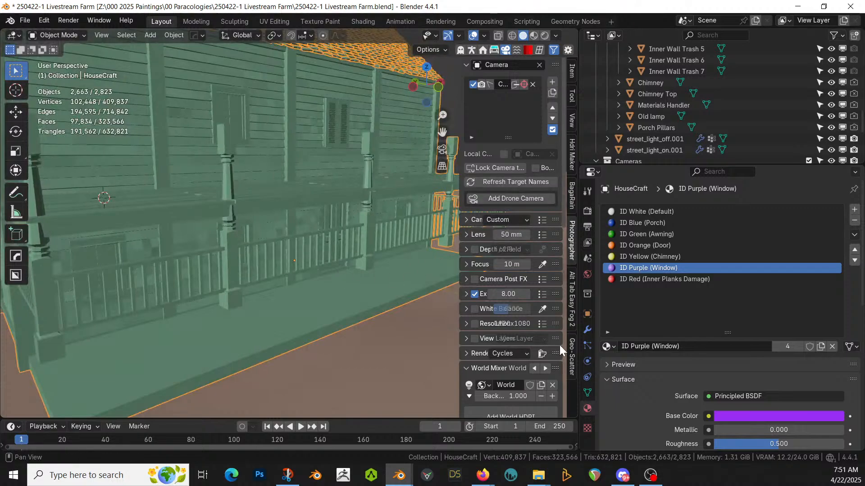
Step: Look through the HouseCraft Geometry Nodes modifier settings, including the Lamps | Chimneys and Manage sections
left_click(587, 333)
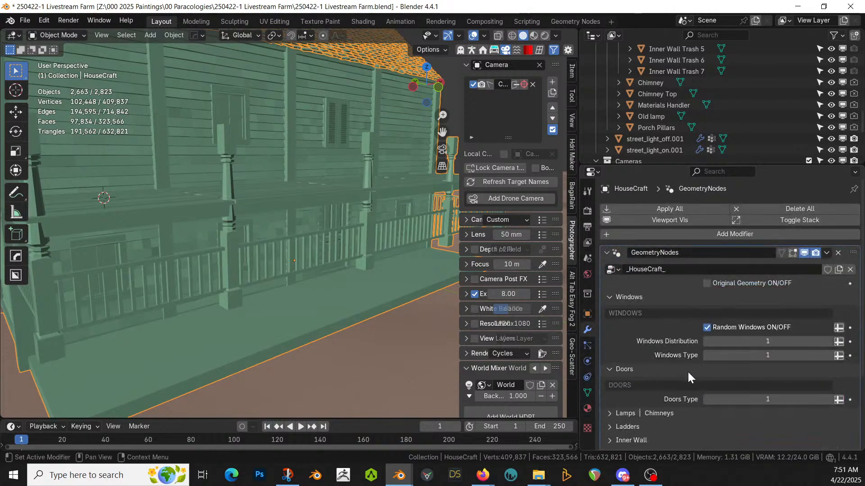
scroll(688, 371, "down", 2)
scroll(688, 372, "down", 4)
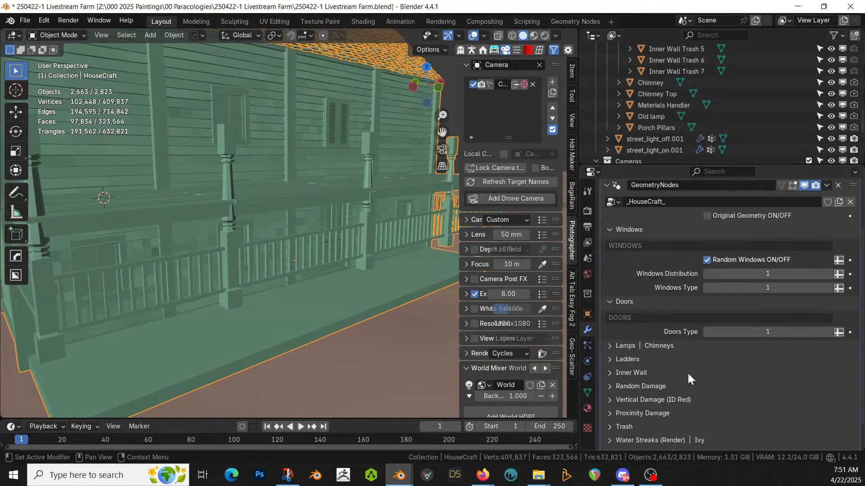
scroll(687, 372, "down", 2)
left_click(610, 324)
left_click(610, 323)
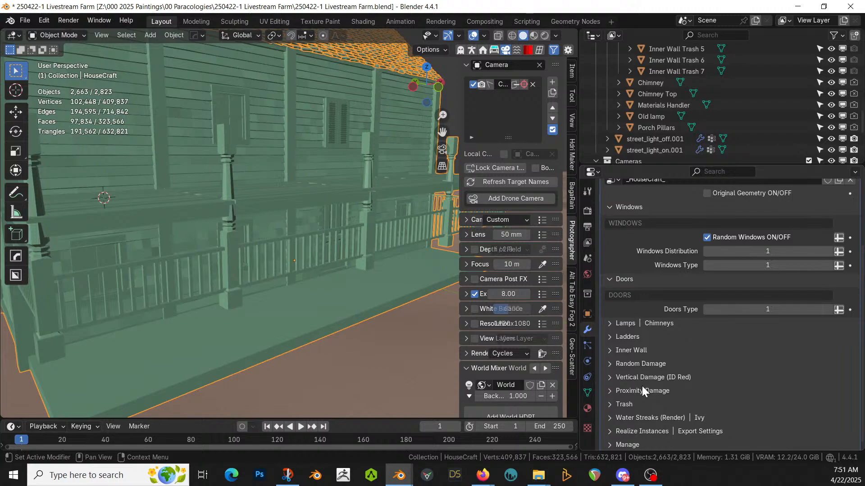
scroll(640, 396, "down", 1)
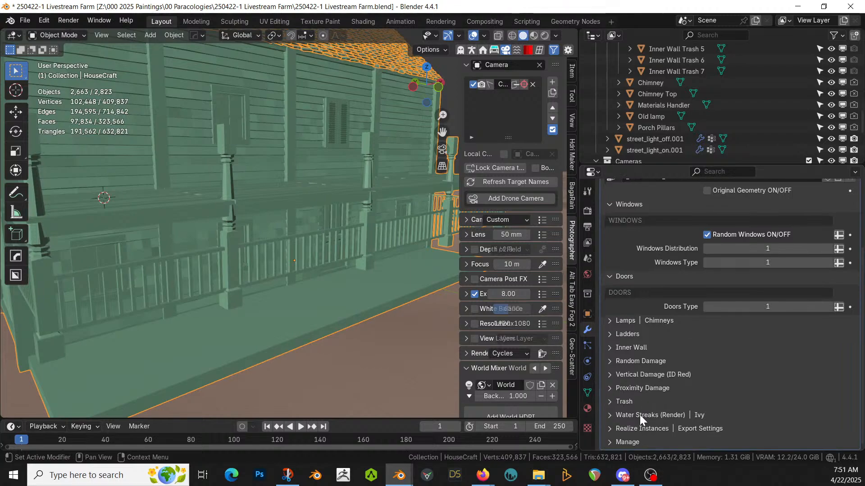
left_click(607, 443)
scroll(655, 396, "down", 2)
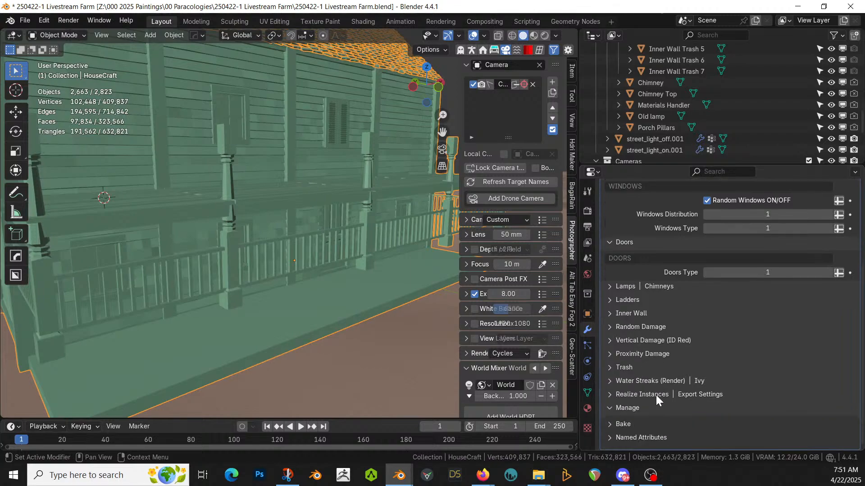
scroll(656, 395, "up", 5)
mouse_move(286, 326)
middle_mouse_down()
mouse_move(315, 324)
mouse_move(294, 326)
middle_mouse_up()
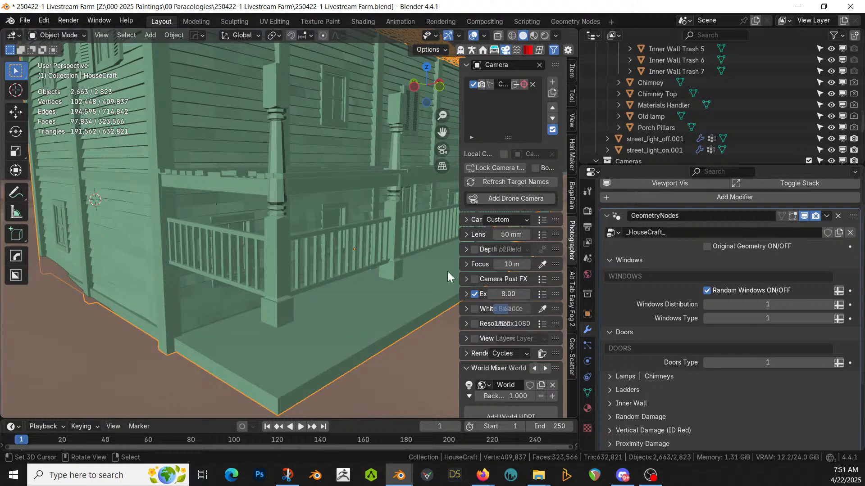
middle_click_drag(431, 299, 383, 321)
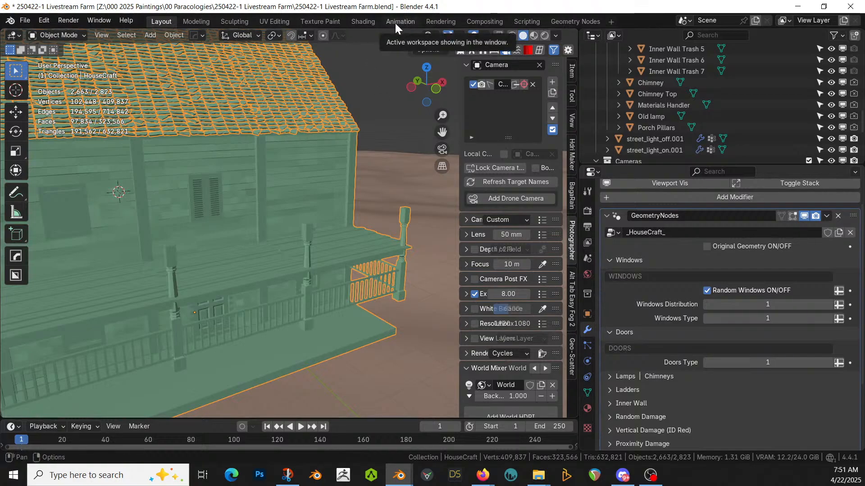
middle_click_drag(393, 267, 410, 256)
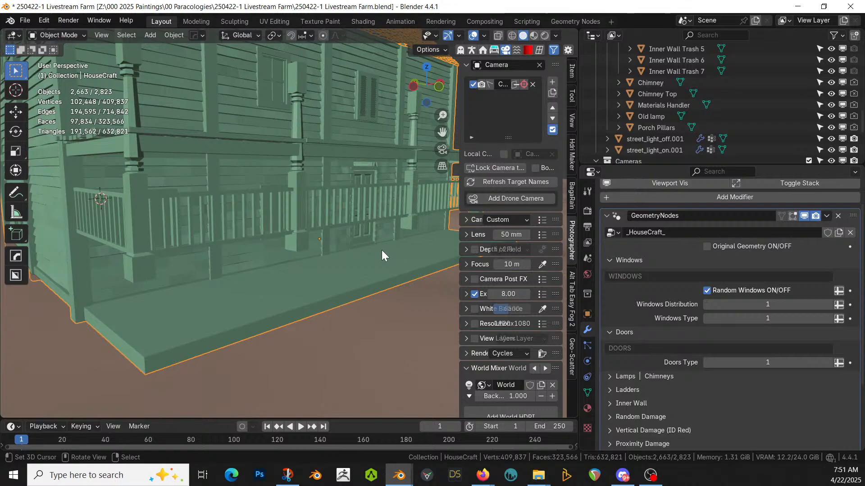
scroll(382, 251, "down", 6)
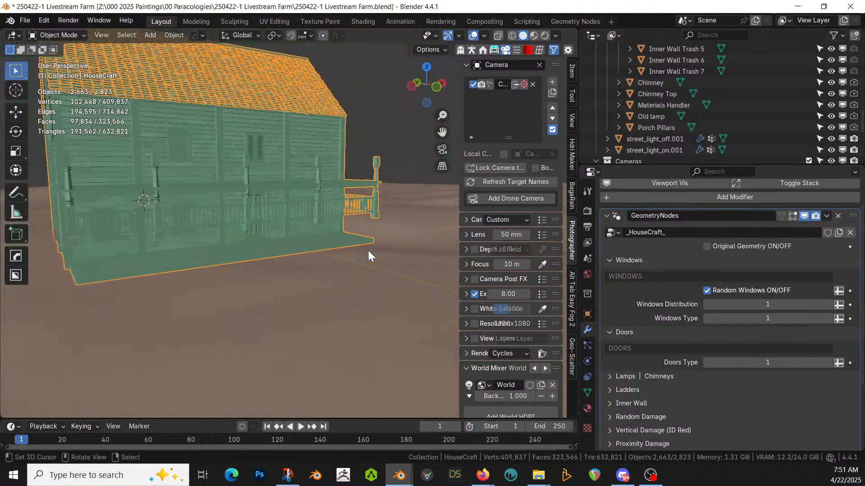
middle_click_drag(364, 251, 375, 258)
Step: Try deleting the four floor faces of the porch from the HouseCraft mesh, and undo the deletion
key("Tab")
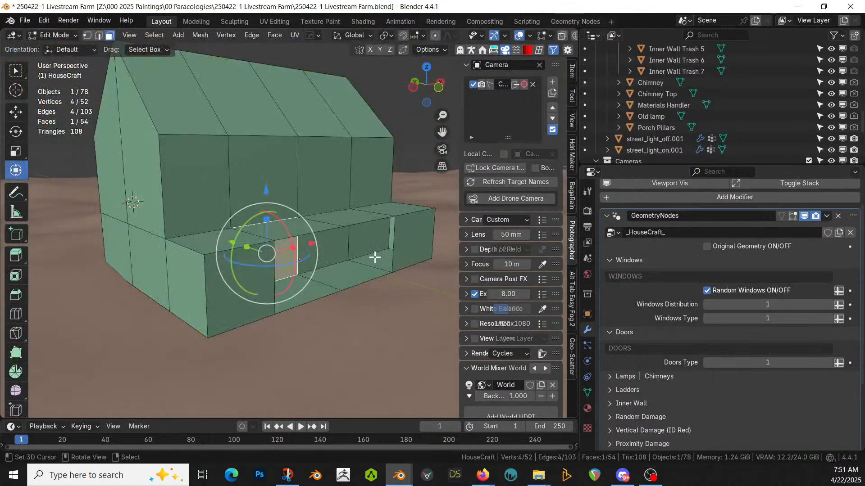
left_click(242, 278)
left_click(185, 302, "shift")
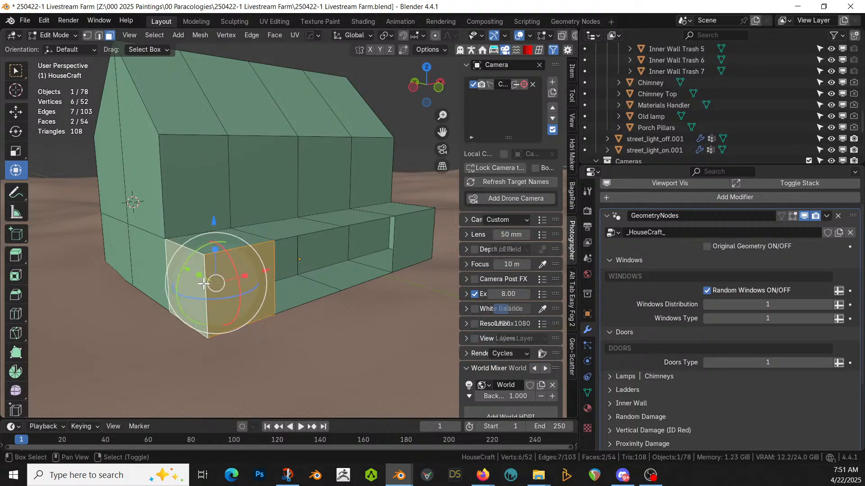
left_click(414, 242, "shift")
left_click(375, 262)
left_click(344, 276, "shift")
middle_click_drag(313, 292, 257, 303)
left_click(113, 293, "shift")
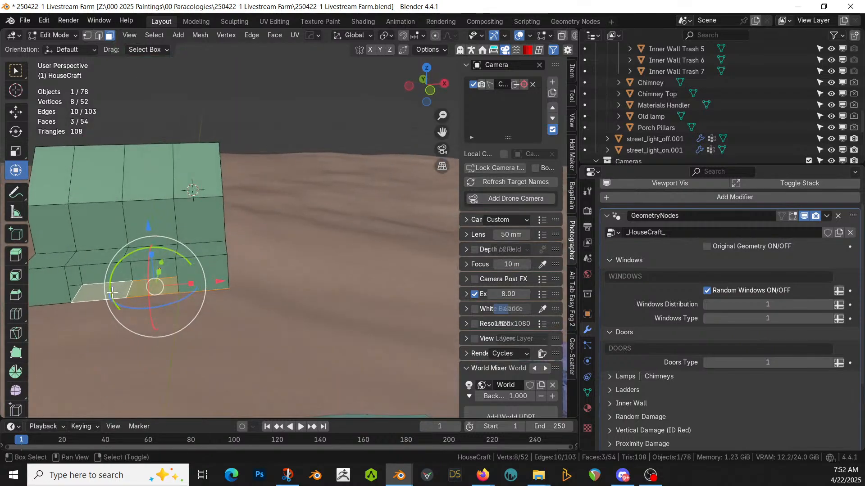
left_click(54, 288, "shift")
middle_click_drag(171, 288, 254, 282)
key("x")
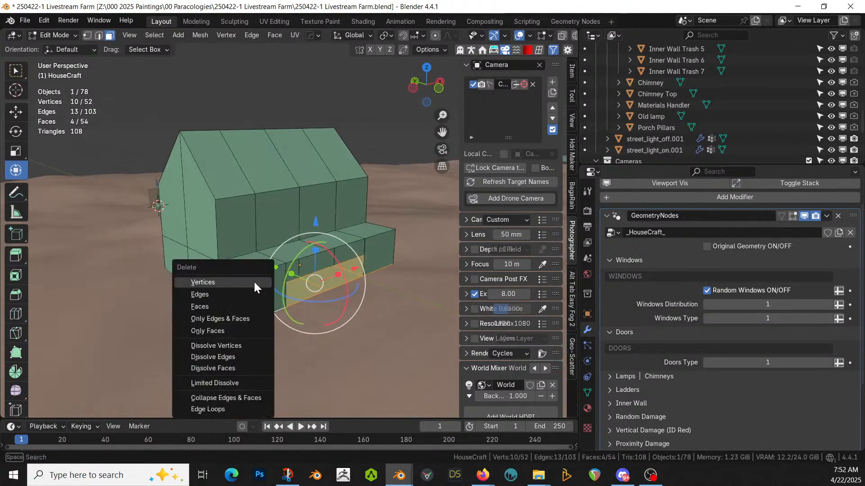
left_click(237, 306)
key("Tab")
mouse_move(255, 302)
middle_mouse_down()
mouse_move(272, 284)
mouse_move(254, 298)
middle_mouse_up()
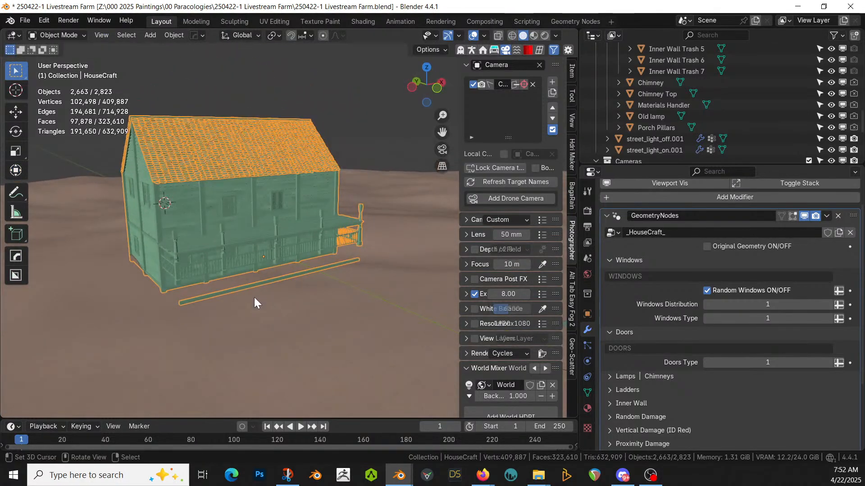
key("Tab")
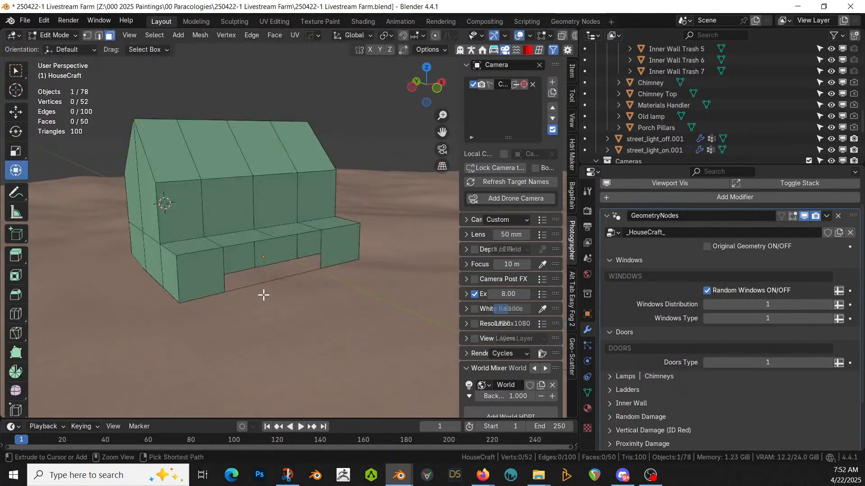
key("ctrl+z")
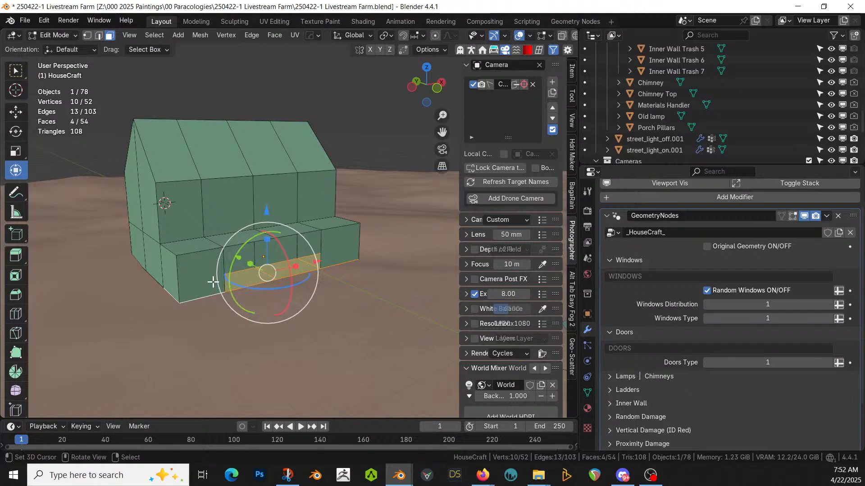
Step: Delete the four porch roof faces along the front of the HouseCraft mesh
right_click(199, 244)
right_click(237, 237, "shift")
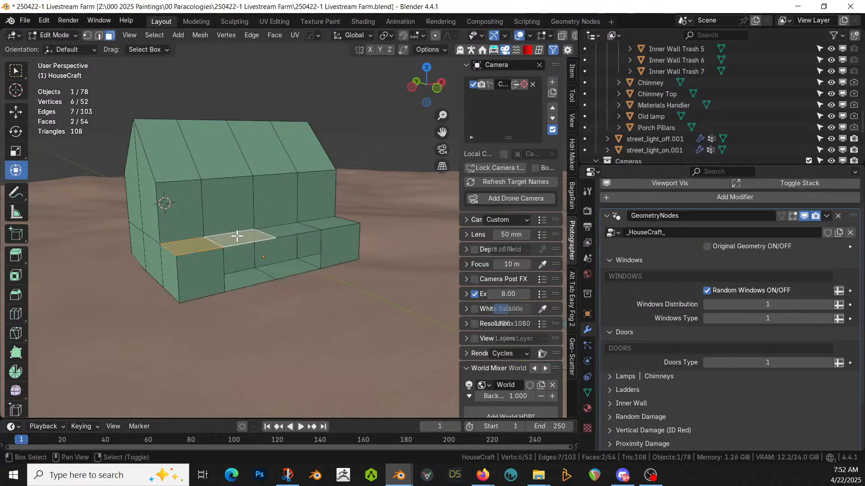
right_click(295, 227, "shift")
right_click(335, 224, "shift")
key("x")
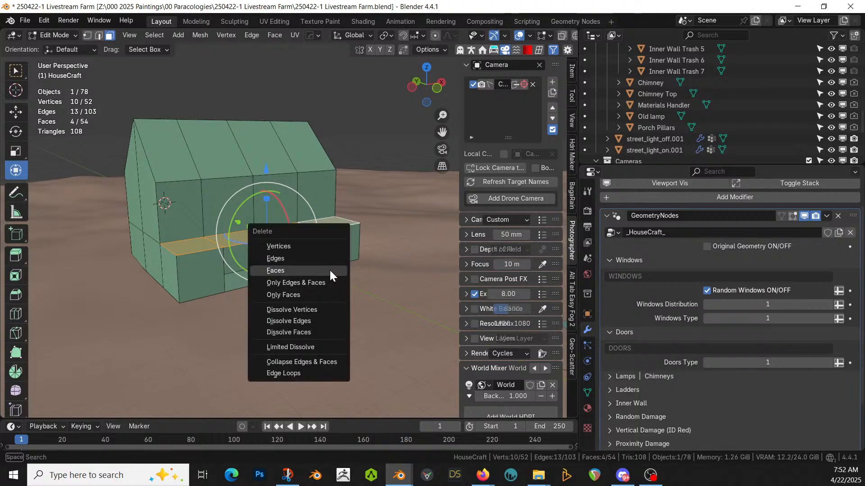
left_click(324, 271)
key("Tab")
key("Tab")
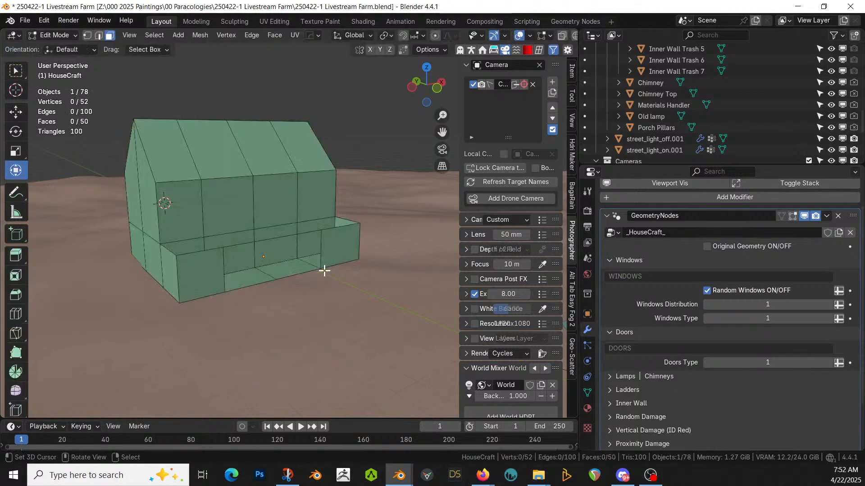
Step: Delete the two upper edges spanning the porch's front opening, and view the generated house
middle_click_drag(262, 255, 270, 259)
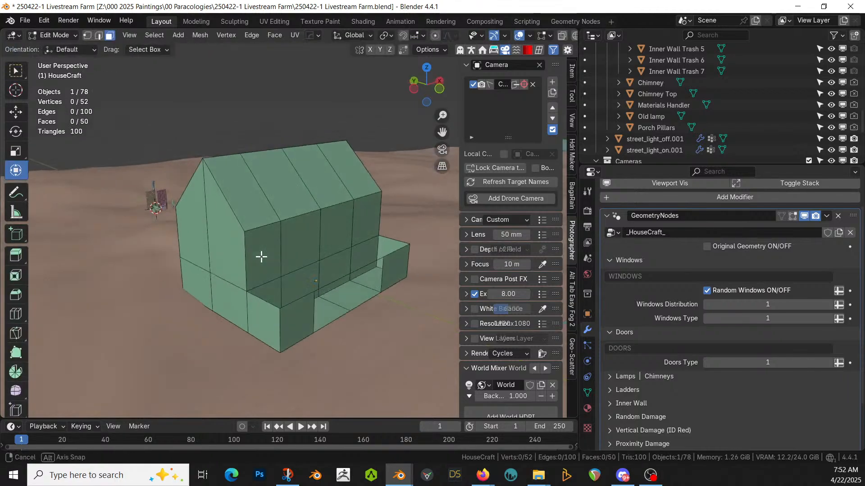
key("2")
right_click(317, 290)
right_click(349, 268, "shift")
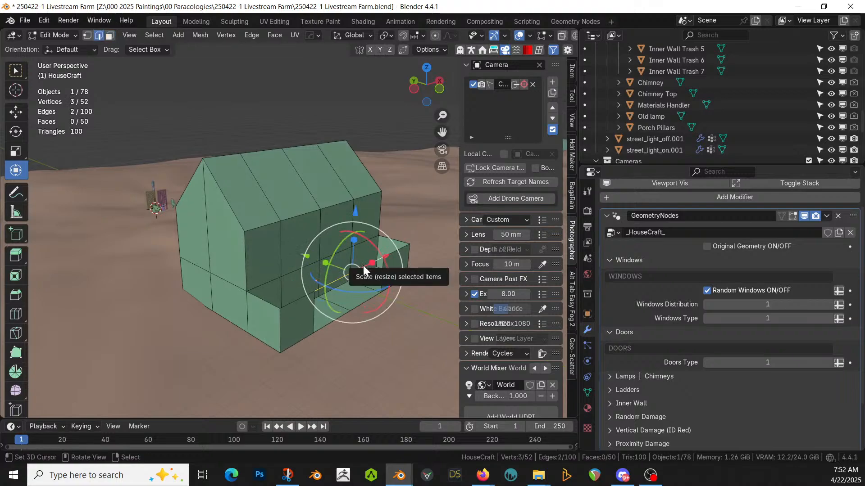
key("x")
left_click(335, 253)
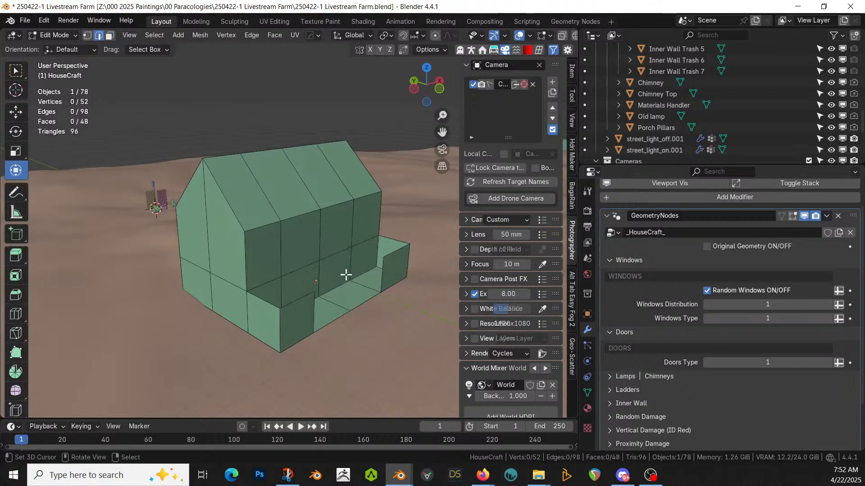
key("Tab")
mouse_move(346, 275)
middle_mouse_down()
mouse_move(324, 264)
mouse_move(344, 272)
middle_mouse_up()
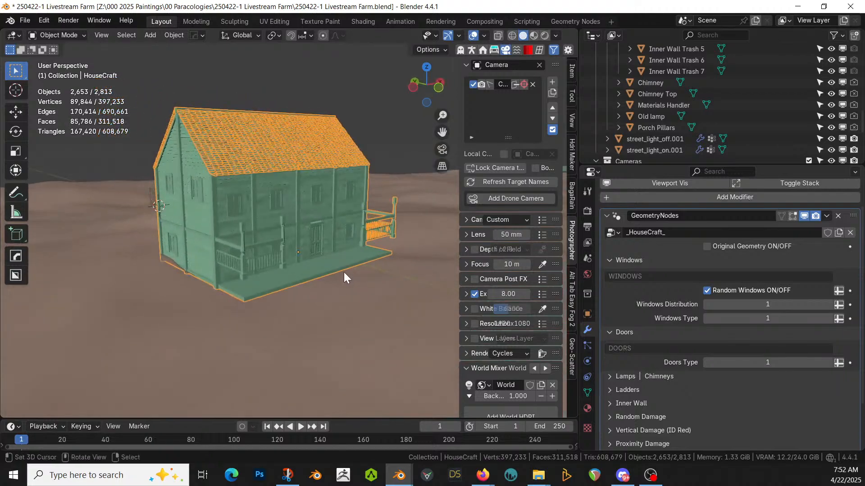
Step: Undo the porch edge and face deletions on the HouseCraft mesh back to the fully closed porch block
scroll(345, 273, "up", 2)
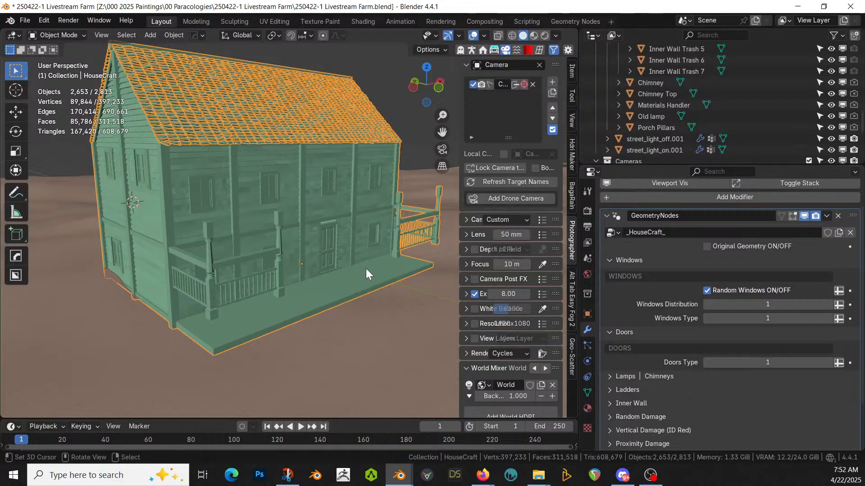
key("Tab")
key("ctrl+z")
key("ctrl+z")
key("ctrl+z")
key("ctrl+z")
key("ctrl+z")
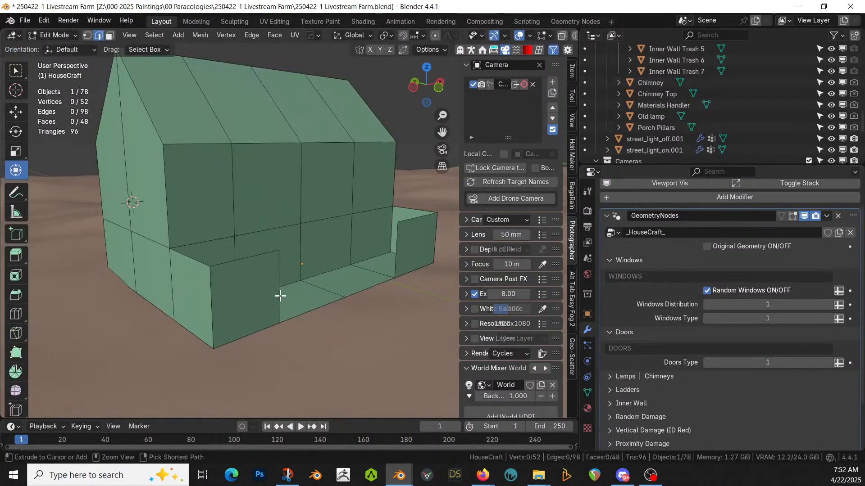
middle_click_drag(280, 296, 304, 311)
key("ctrl+shift+z")
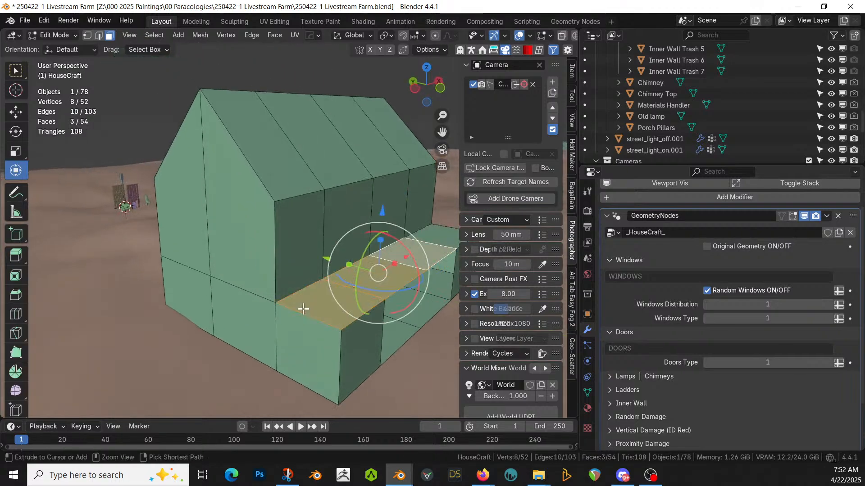
key("ctrl+z")
key("ctrl+z")
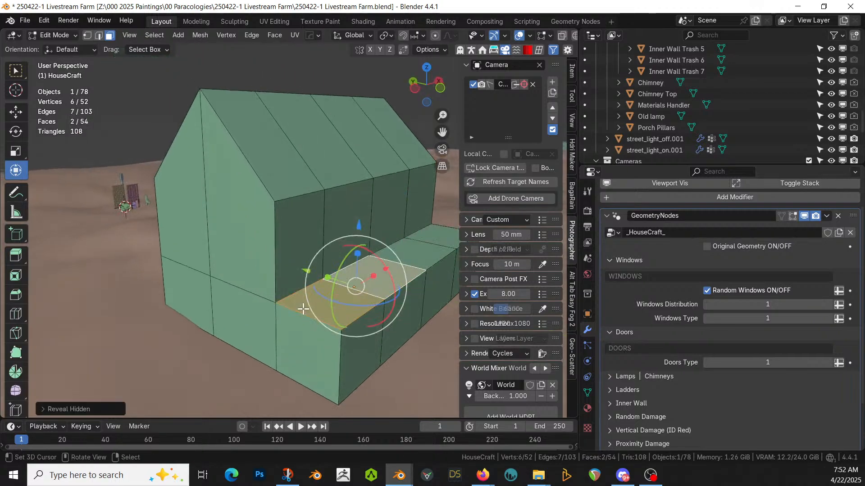
Step: Select the porch block's front, end, roof and underside faces on the HouseCraft mesh, isolating it in local view, and delete them
middle_click_drag(304, 309, 223, 333, "shift")
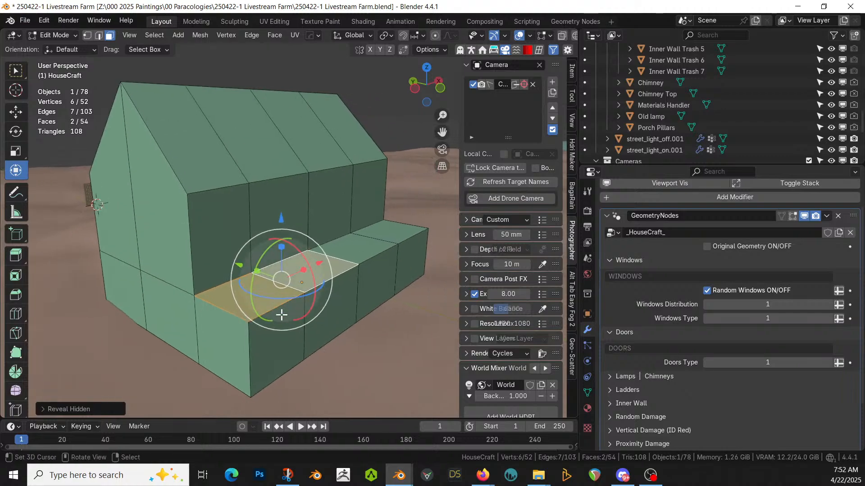
left_click(224, 334)
left_click(402, 257, "ctrl")
middle_click_drag(402, 257, 184, 282)
left_click(113, 295, "shift")
middle_click_drag(134, 294, 167, 283)
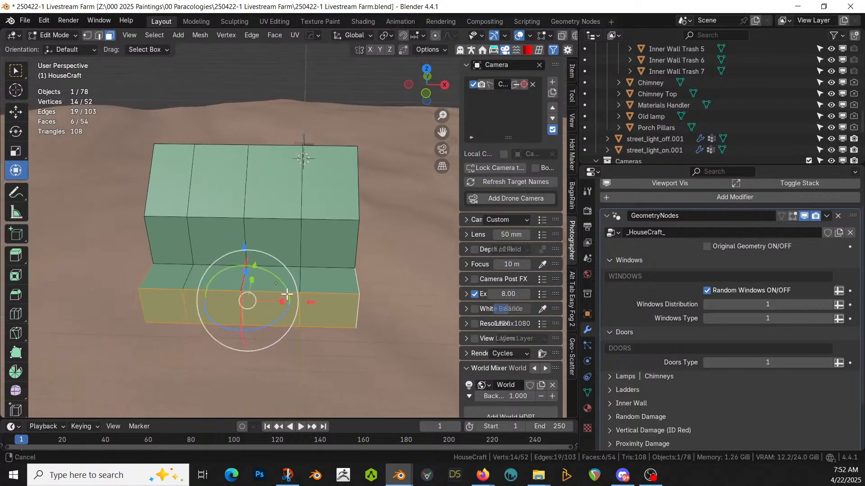
left_click(155, 280, "shift")
left_click(212, 279, "ctrl")
left_click(268, 280, "ctrl")
left_click(319, 281, "ctrl")
middle_click_drag(319, 281, 377, 205)
key("KP_Divide")
left_click(219, 287, "shift")
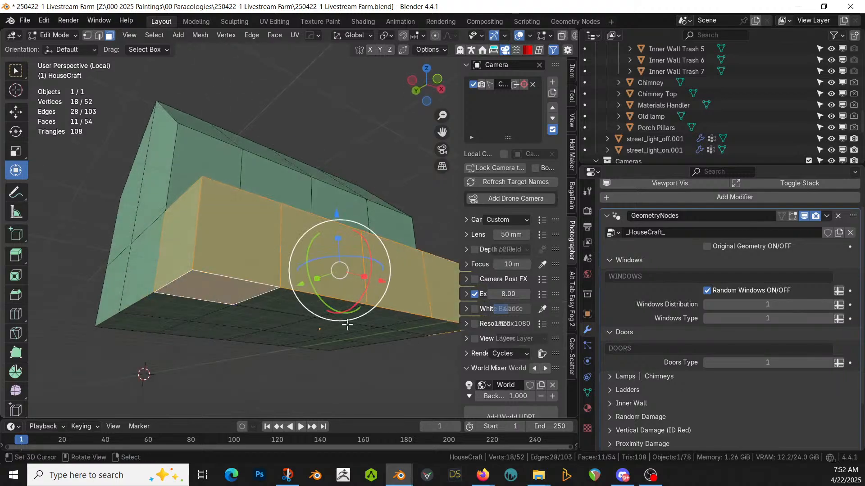
left_click(436, 328, "ctrl")
key("x")
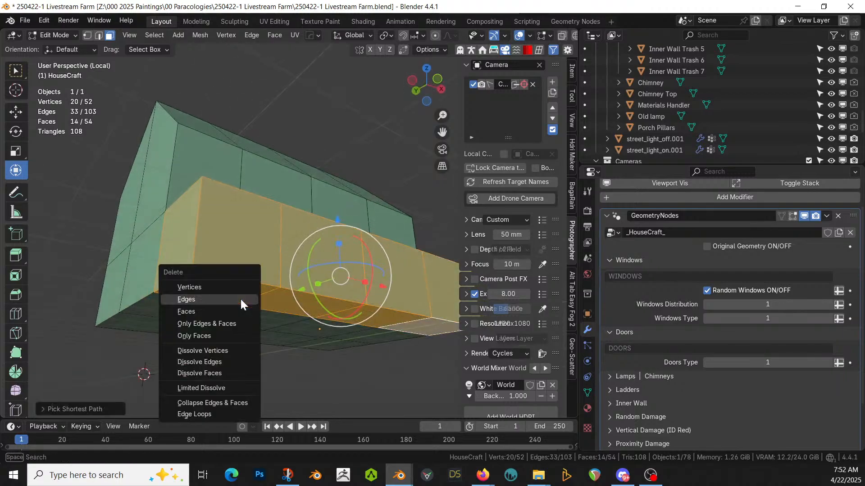
Step: Delete the selected faces of the house's side extension and return to Object Mode with the whole scene displayed
left_click(200, 311)
middle_click_drag(276, 279, 250, 330)
key("Tab")
key("KP_Divide")
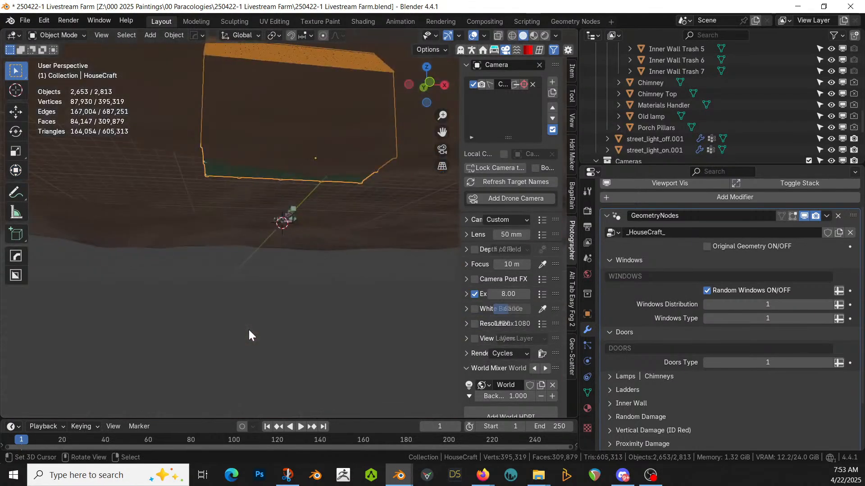
middle_click_drag(307, 209, 248, 252)
scroll(319, 249, "up", 4)
scroll(282, 255, "down", 4)
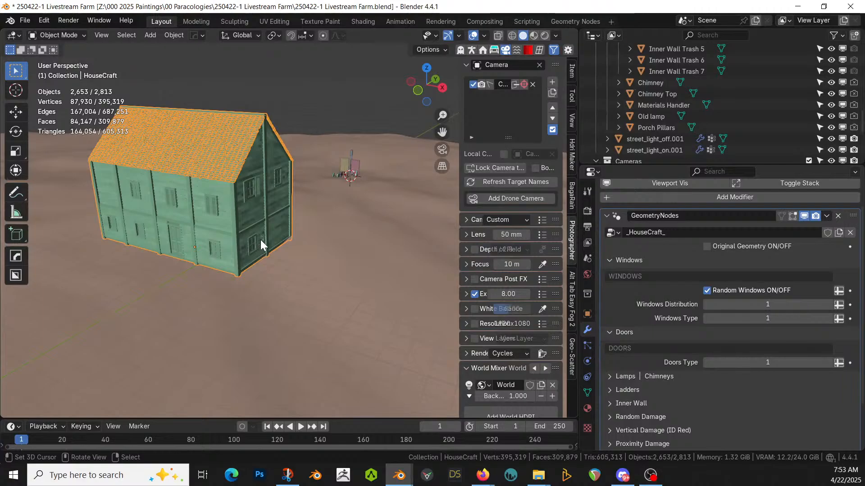
Step: In Edit Mode, select the eave corner vertex of one gable end, enable the GeometryNodes modifier's edit-mode display, and turn on Original Geometry
key("Tab")
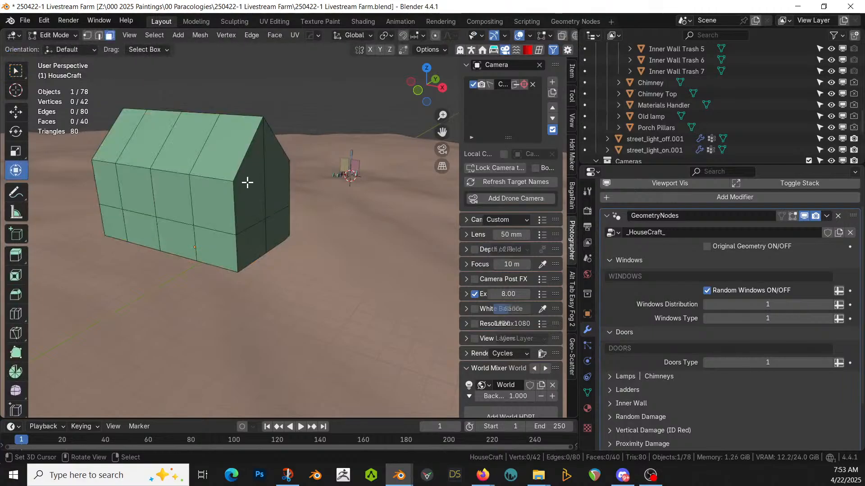
key("1")
left_click(232, 181)
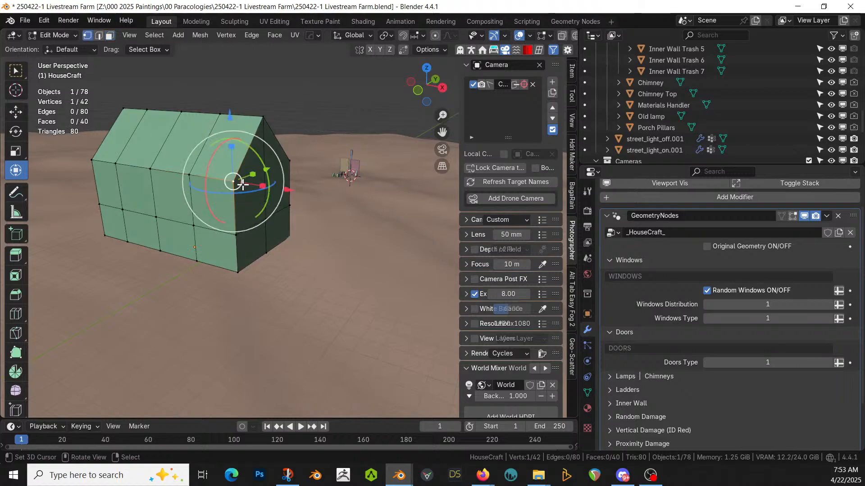
key("KP_Decimal")
scroll(365, 219, "down", 5)
middle_click_drag(280, 209, 453, 205)
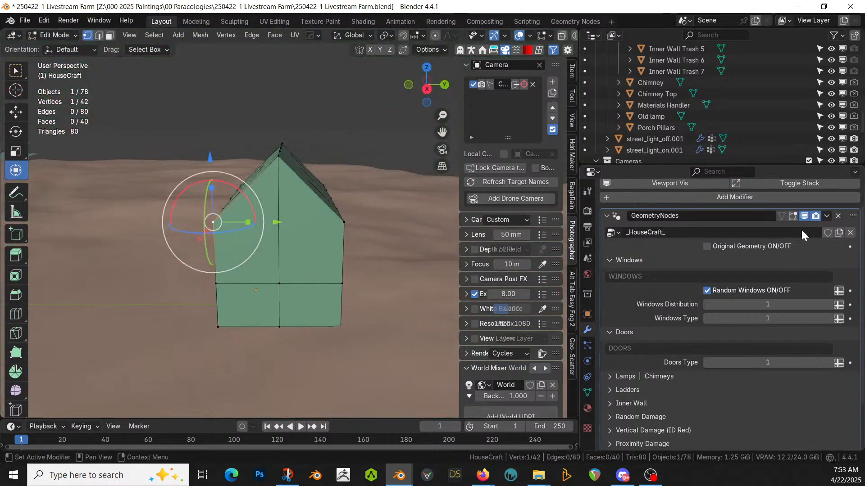
left_click(794, 217)
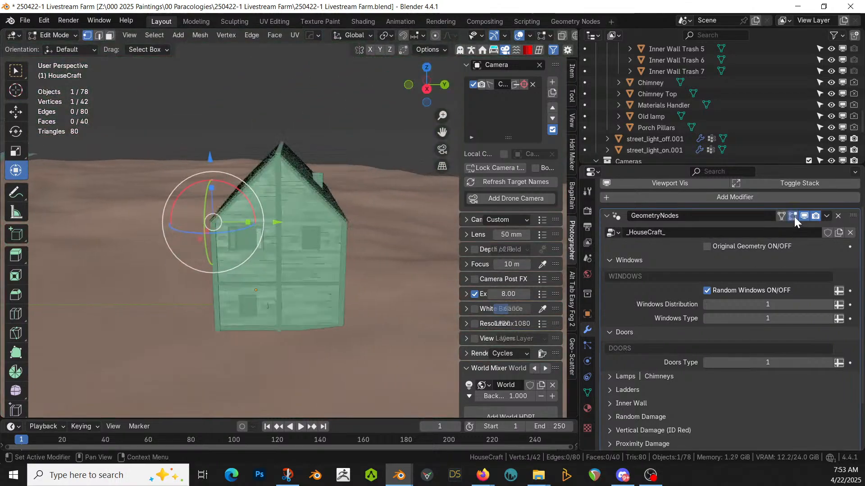
left_click(713, 248)
Step: Knife-cut a horizontal edge across the gable wall between its two eave corner vertices
key("k")
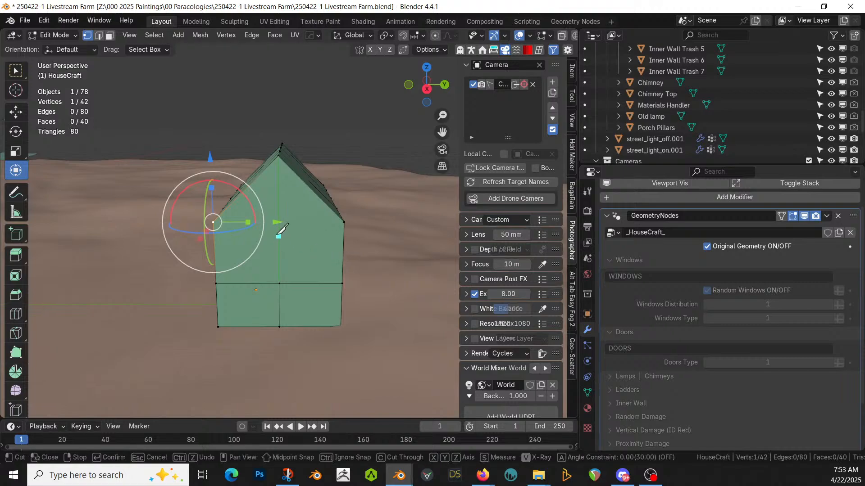
left_click(213, 222)
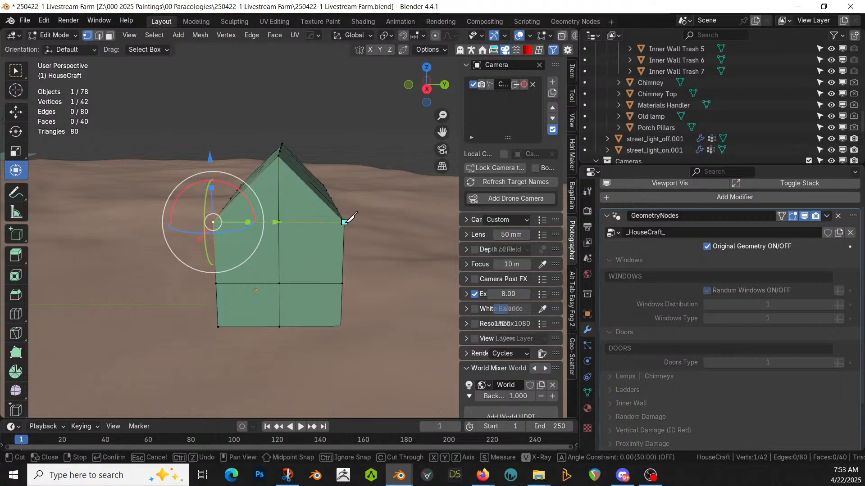
left_click(345, 222)
key("Return")
Step: Knife-cut a matching edge between the eave corners on the opposite gable end
middle_click_drag(333, 222, 411, 341)
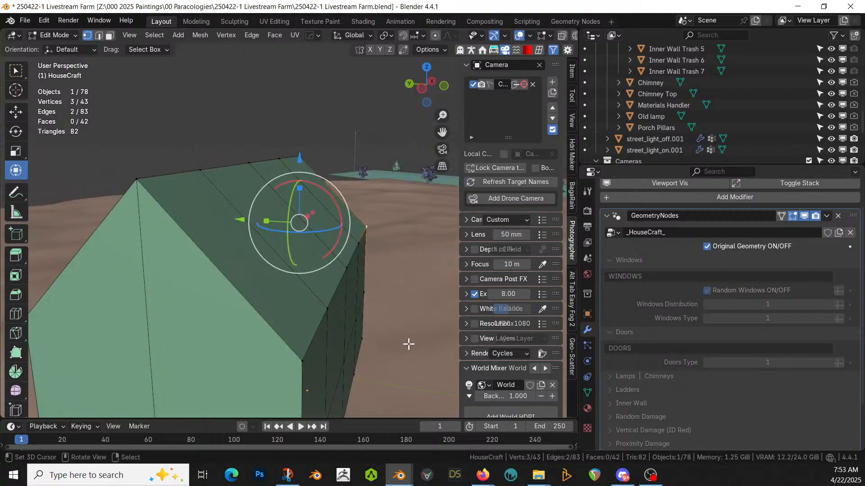
key("k")
middle_click_drag(208, 336, 347, 314)
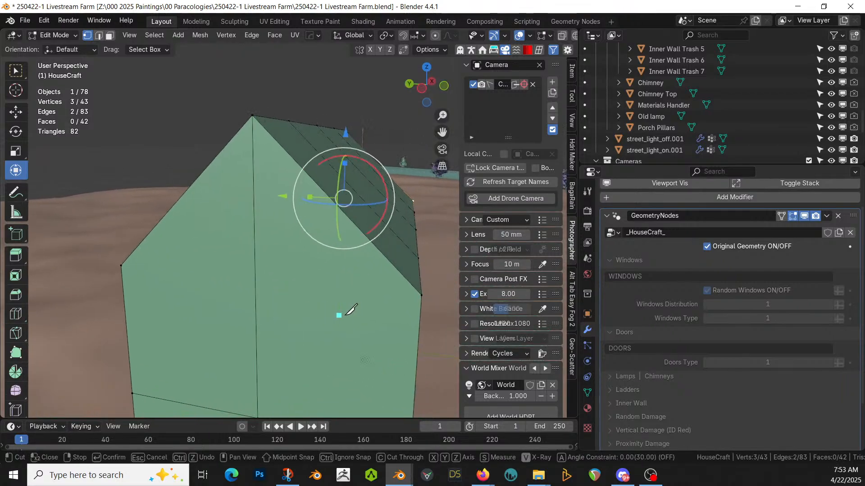
left_click(421, 295)
left_click(122, 266)
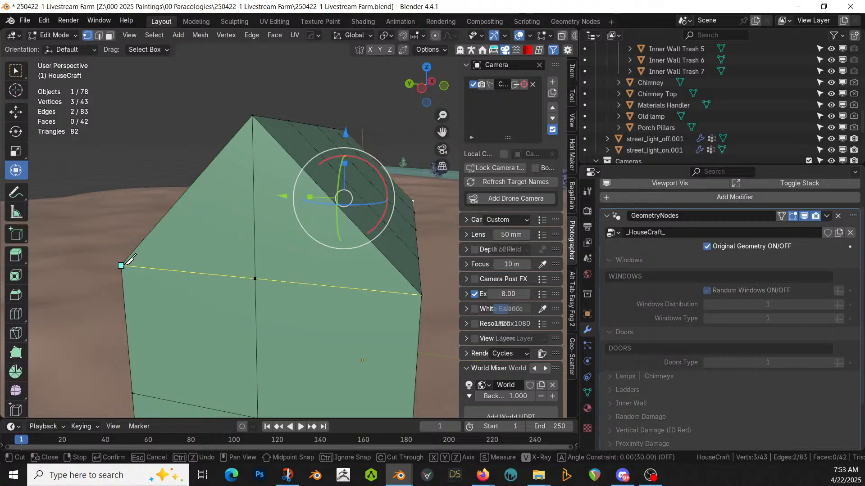
key("Return")
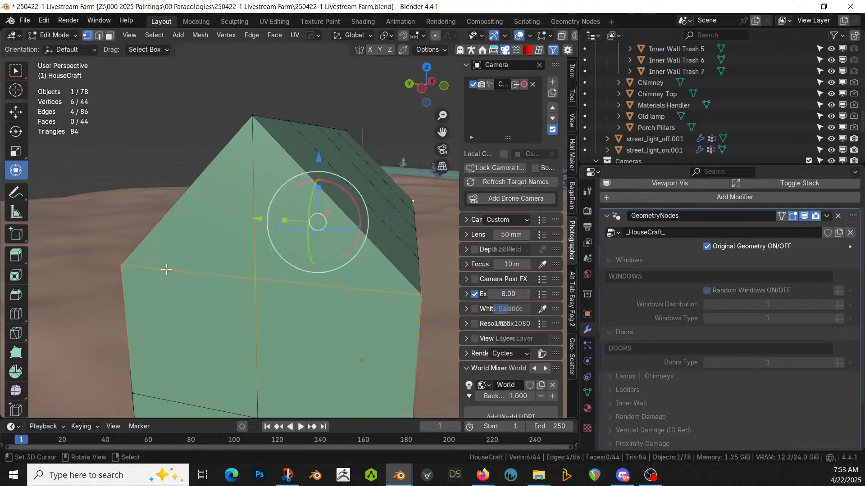
Step: Turn off Original Geometry and return to Object Mode to inspect the generated gable wall
left_click(710, 246)
middle_click_drag(436, 271, 193, 261)
scroll(245, 261, "up", 5)
mouse_move(338, 307)
middle_mouse_down()
mouse_move(336, 282)
mouse_move(348, 299)
middle_mouse_up()
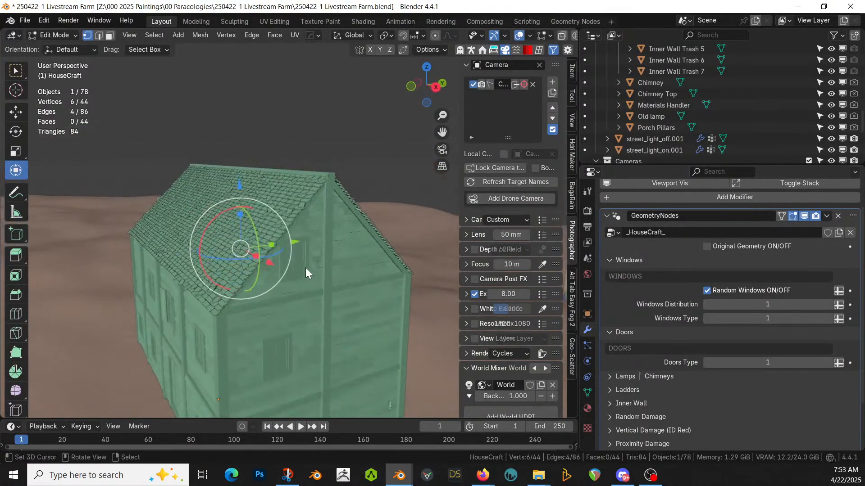
key("Tab")
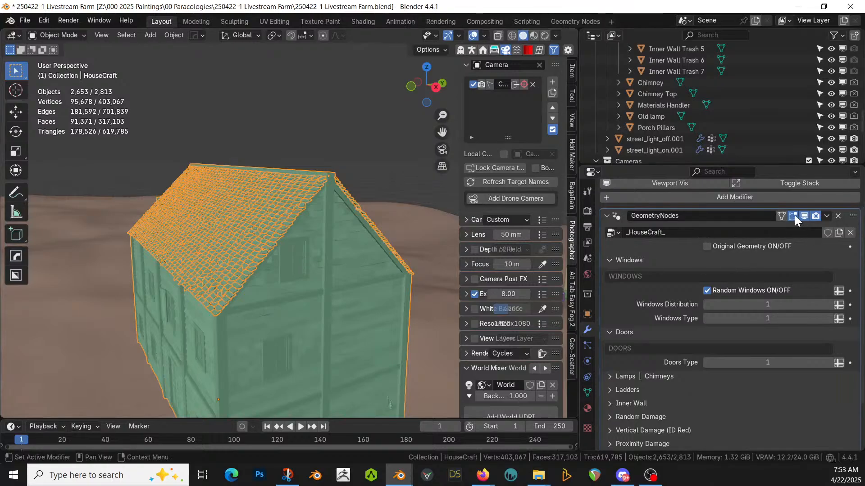
Step: Show only the base mesh in Edit Mode and select the four triangular gable faces on both ends of the house
key("Tab")
left_click(304, 265)
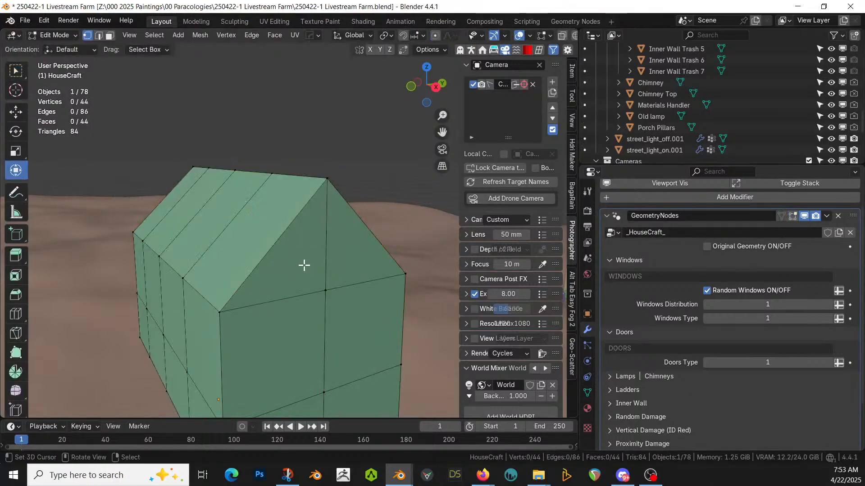
right_click(304, 265)
right_click(351, 261, "shift")
middle_click_drag(288, 265, 453, 272)
right_click(231, 315, "shift")
right_click(173, 308, "shift")
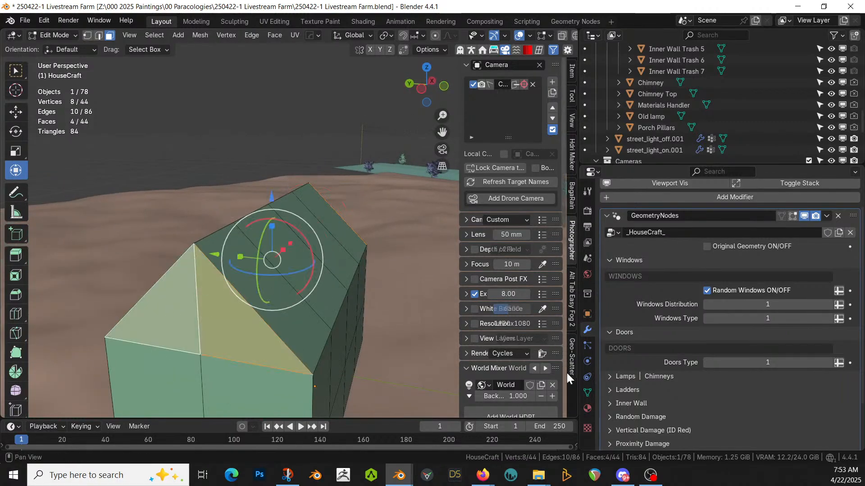
Step: Check the house's material ID slots and turn off Random Windows in the HouseCraft modifier
left_click(584, 407)
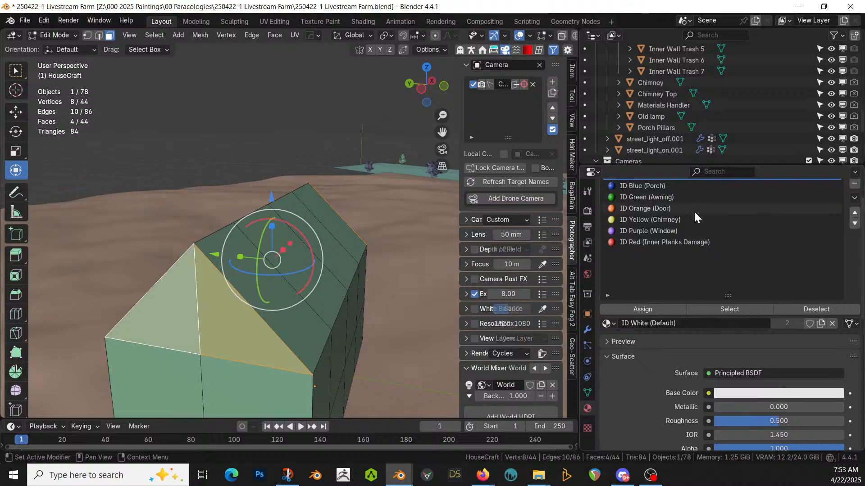
scroll(705, 307, "down", 3)
scroll(704, 346, "down", 5)
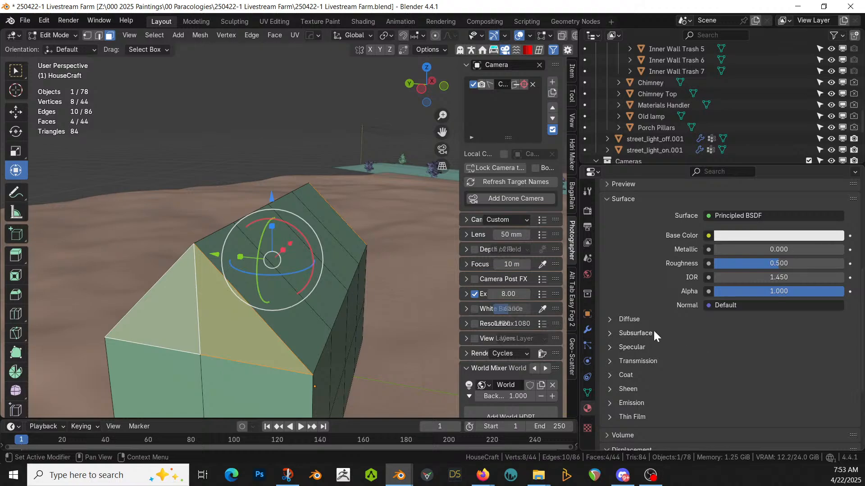
scroll(654, 330, "up", 4)
left_click(587, 330)
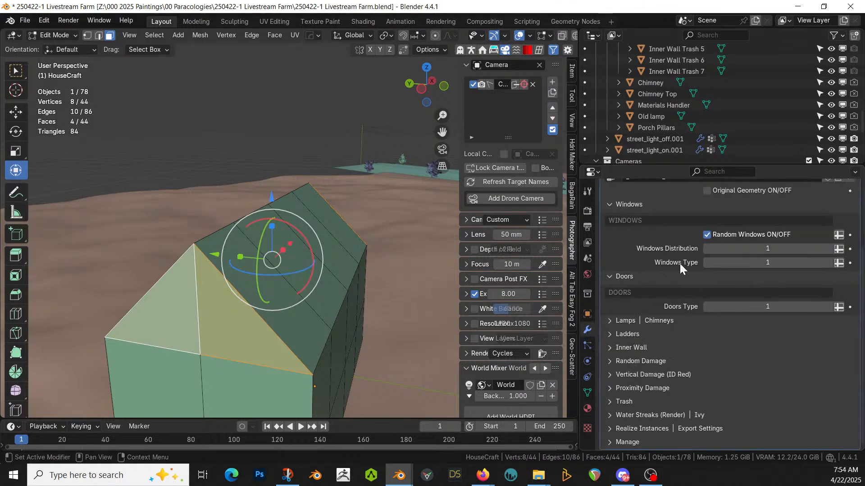
left_click(707, 234)
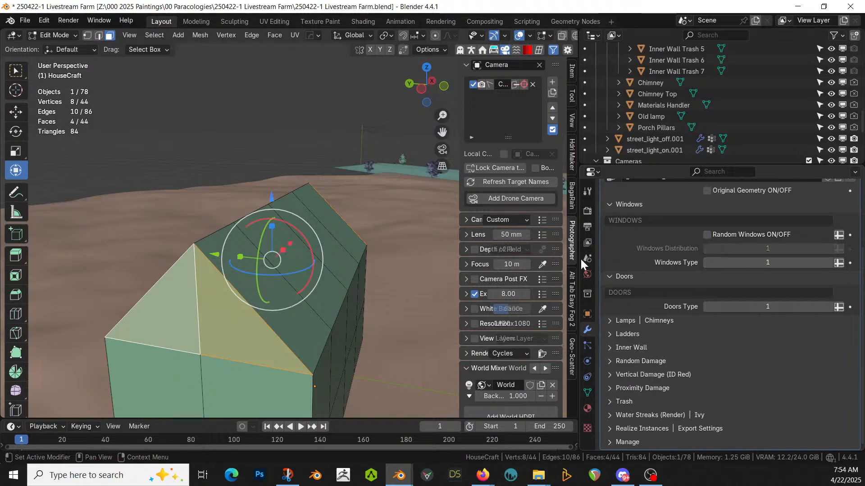
Step: Turn on Original Geometry and enable the GeometryNodes modifier's edit-mode display
middle_click_drag(438, 265, 392, 269)
scroll(711, 243, "up", 4)
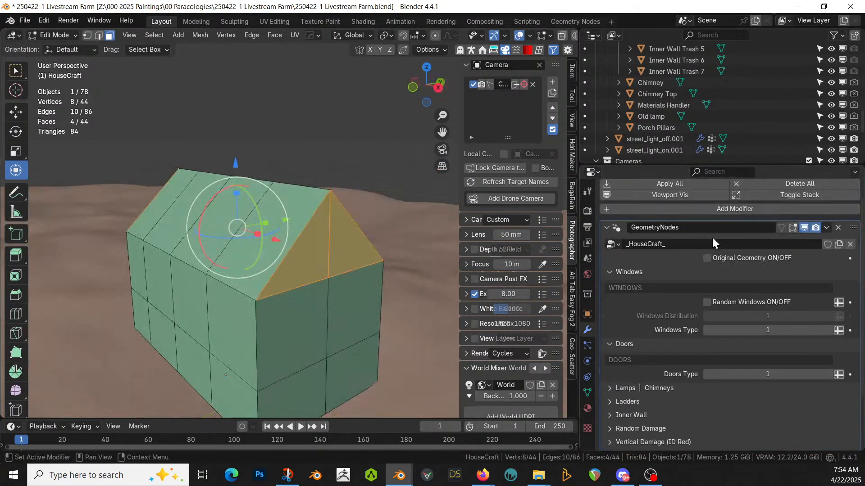
left_click(706, 258)
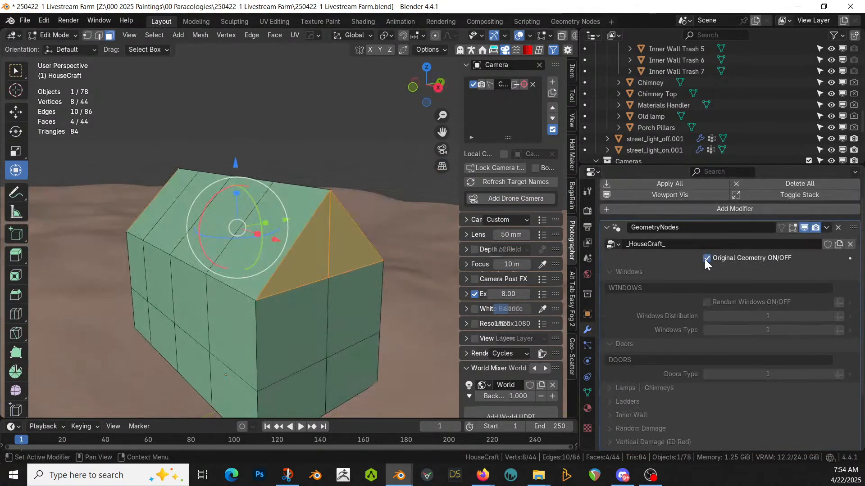
middle_click_drag(360, 259, 378, 257)
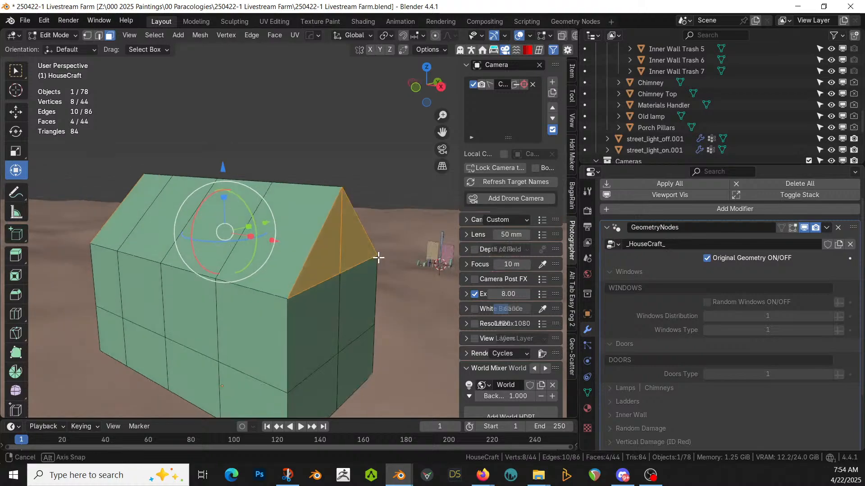
left_click(791, 227)
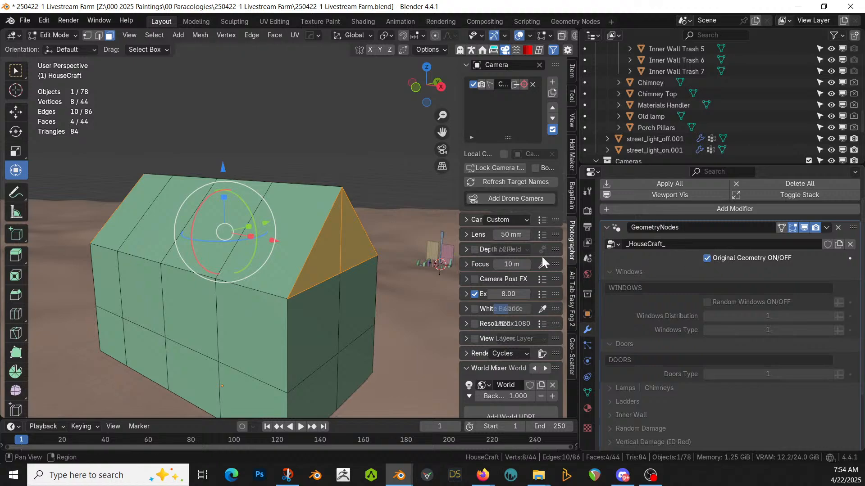
Step: Return to Object Mode and turn off Original Geometry to examine the generated house without random windows
middle_click_drag(436, 275, 400, 282)
key("Tab")
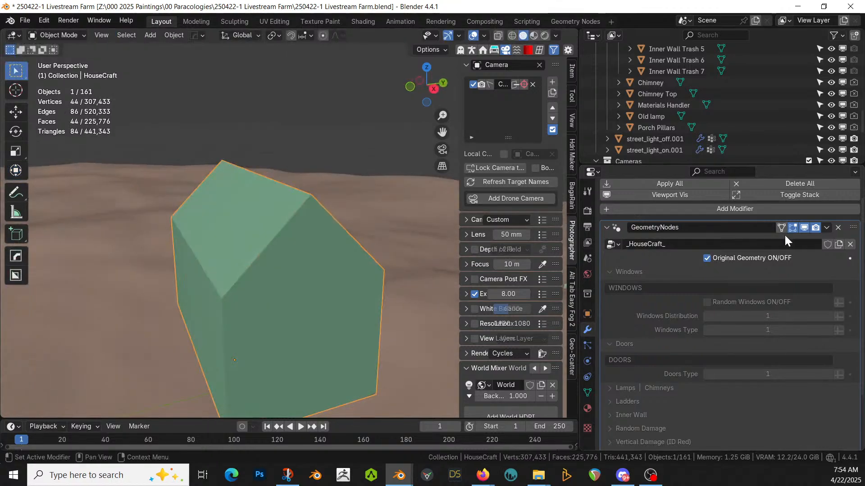
left_click(707, 258)
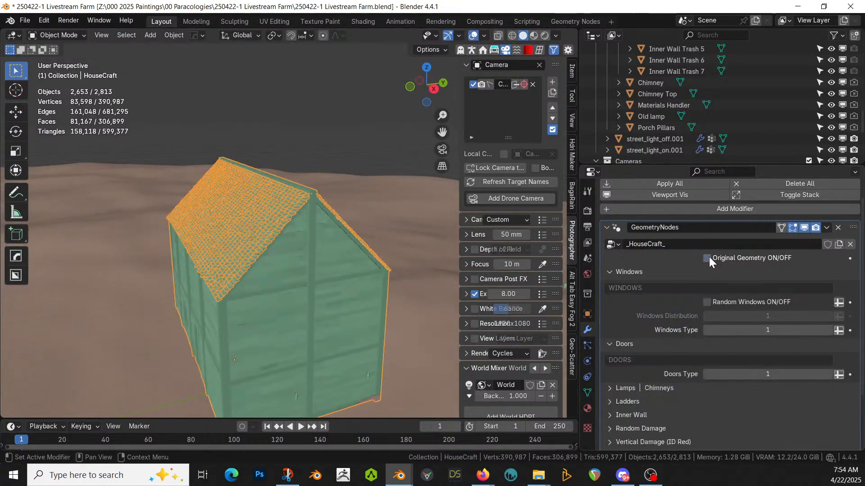
middle_click_drag(437, 262, 293, 250)
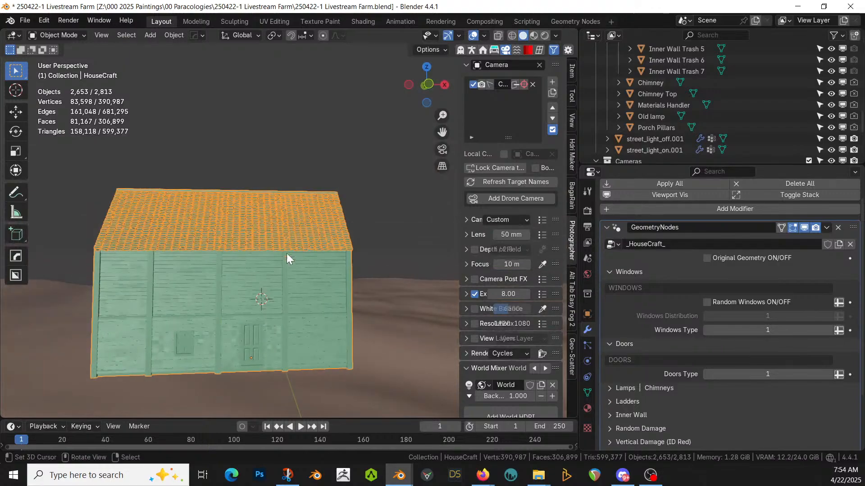
Step: Turn on Original Geometry in Edit Mode and select the two outermost upper-storey faces of the long wall
key("Tab")
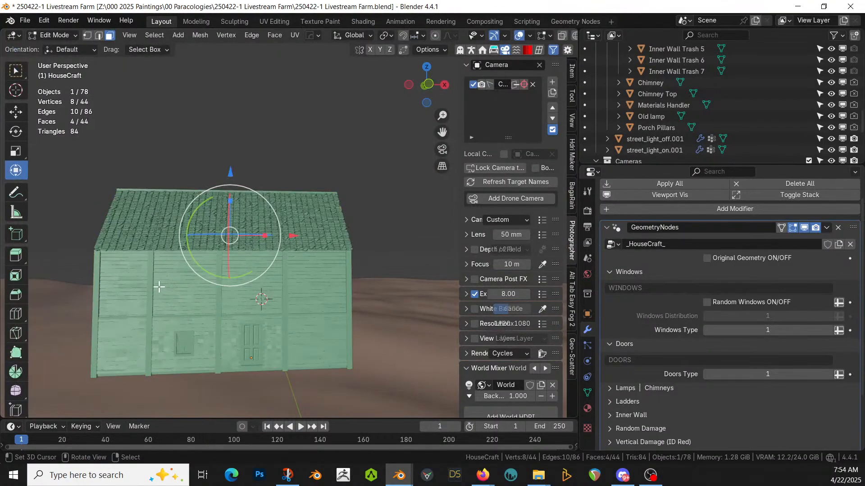
left_click(724, 258)
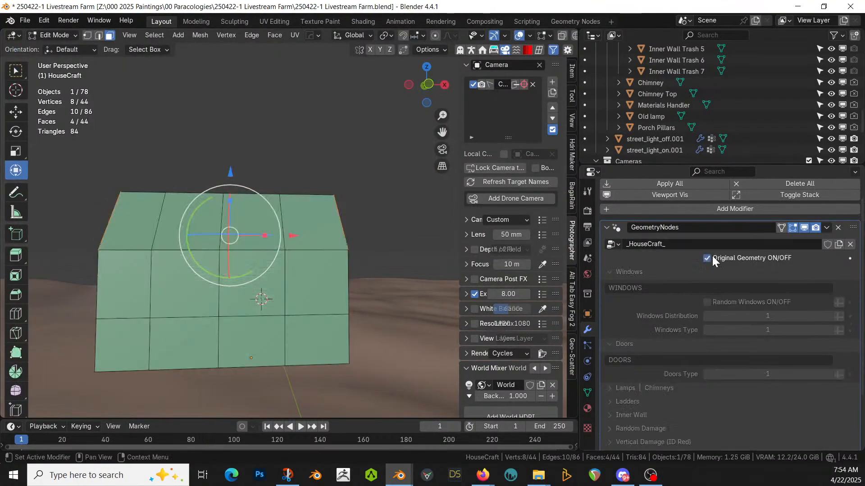
left_click(113, 292)
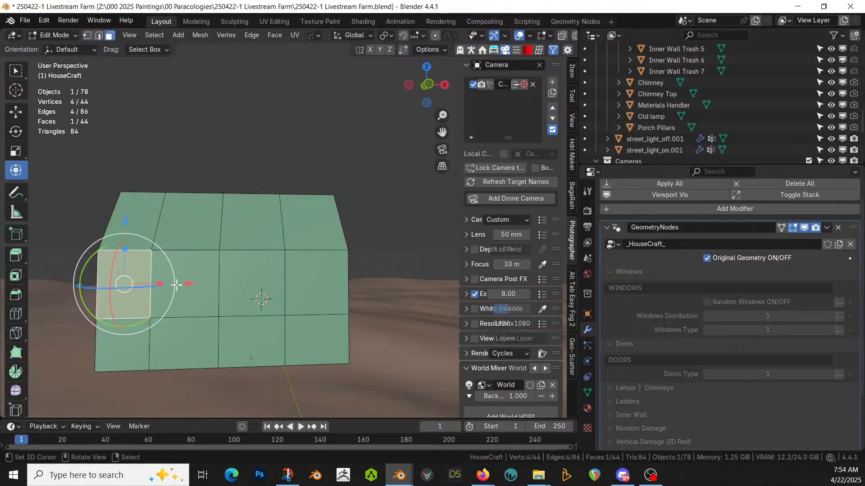
left_click(315, 288, "shift")
middle_click_drag(314, 288, 398, 321)
middle_click_drag(342, 345, 386, 328)
middle_click_drag(231, 325, 284, 309)
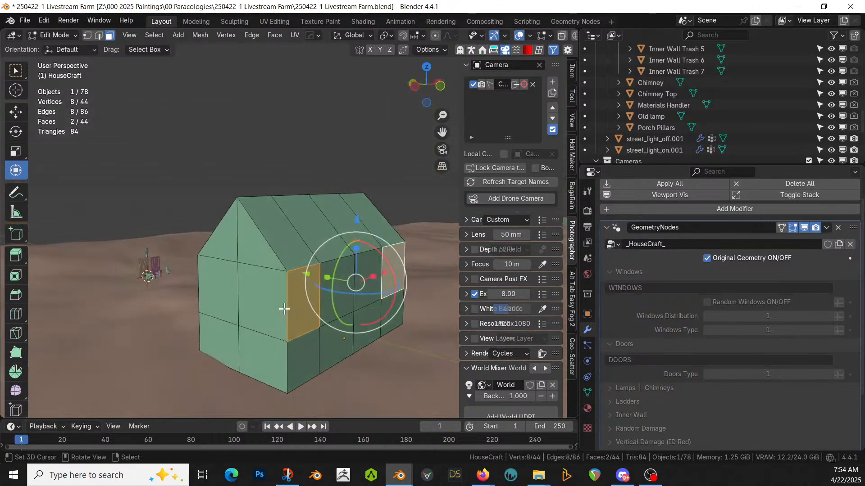
Step: Select all six faces of one gable end wall and move them -1 m along the global X axis
right_click(267, 342)
right_click(228, 337, "shift")
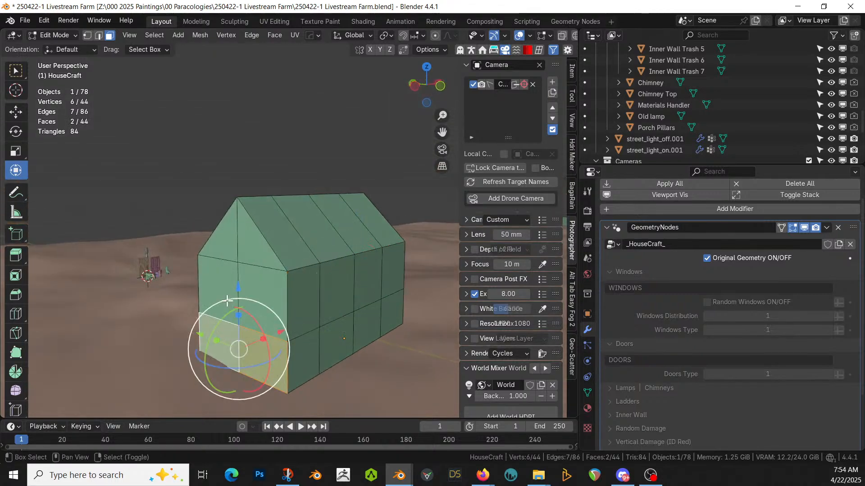
right_click(223, 302, "shift")
right_click(255, 289, "shift")
right_click(253, 253, "shift")
right_click(227, 242, "shift")
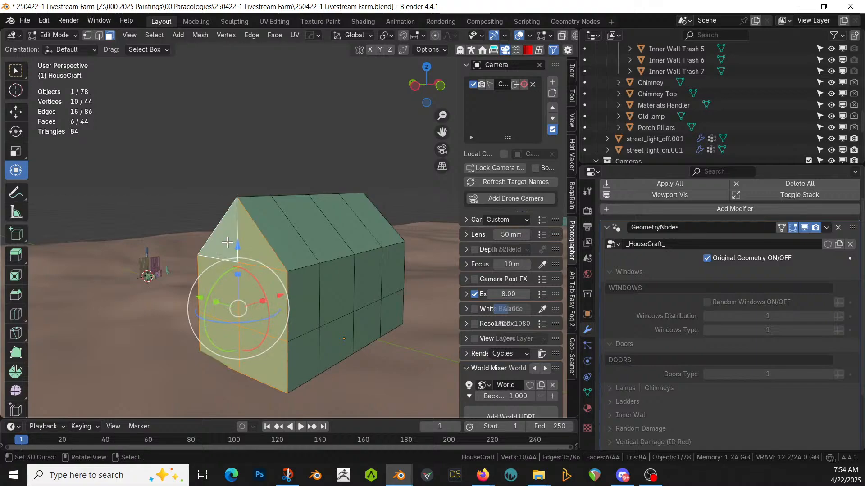
type("gx-1")
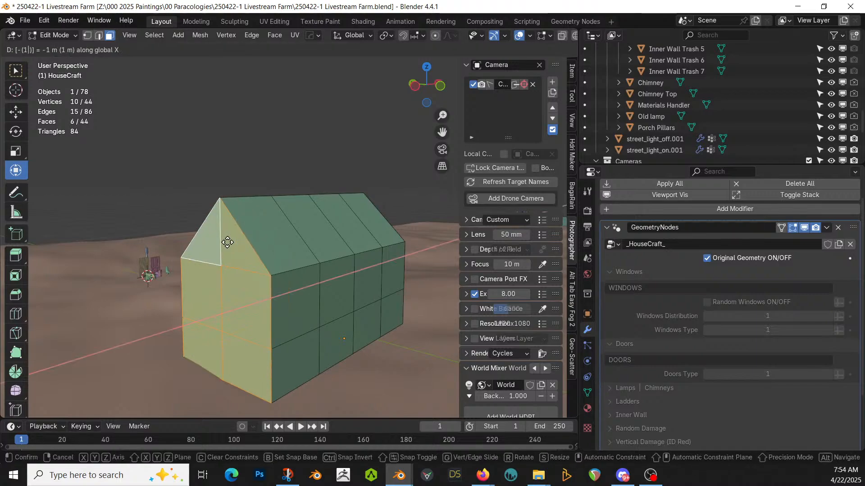
key("Return")
Step: Select all four upper-storey faces of the long wall and assign the ID Purple (Window) material to them
middle_click_drag(295, 238, 233, 310)
left_click(226, 299)
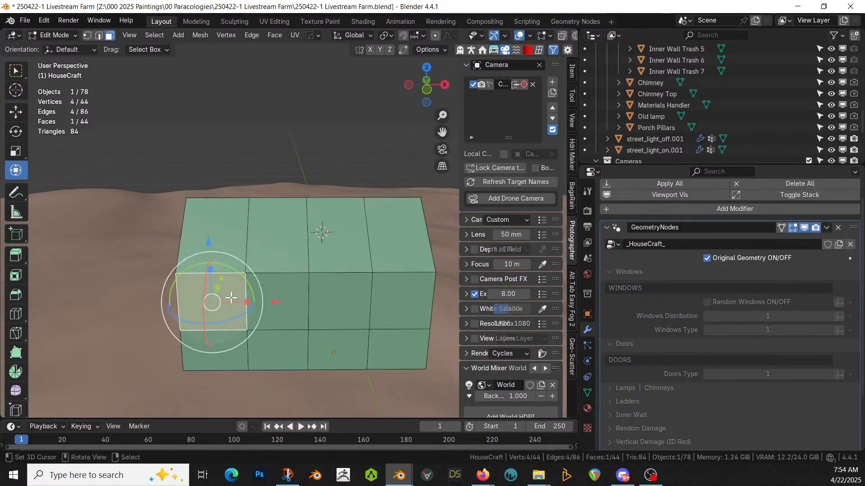
left_click(396, 299, "shift")
left_click(332, 299, "shift")
left_click(298, 296, "shift")
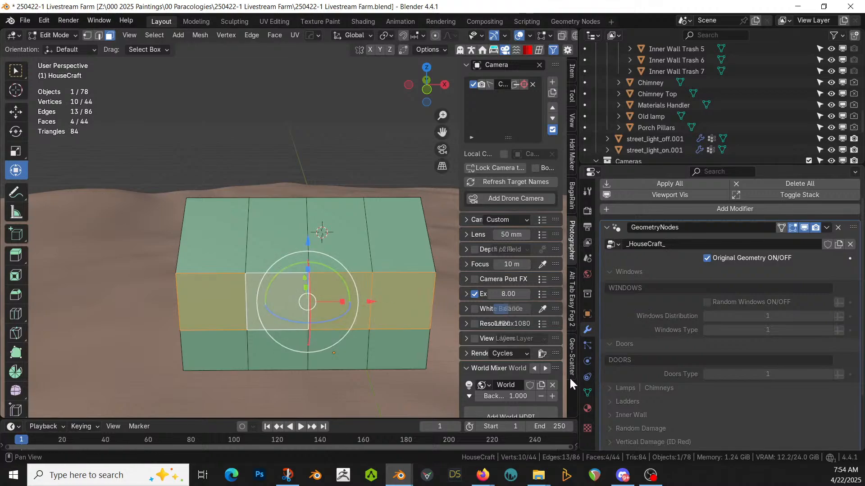
left_click(587, 408)
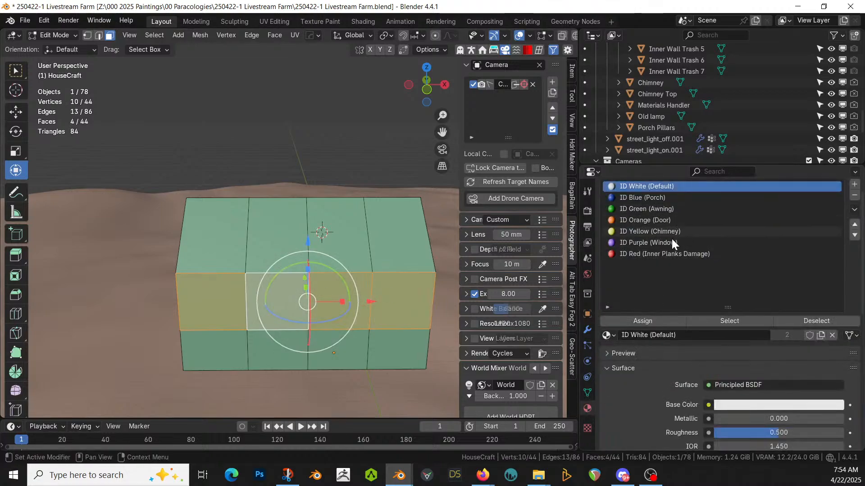
left_click(669, 243)
left_click(657, 321)
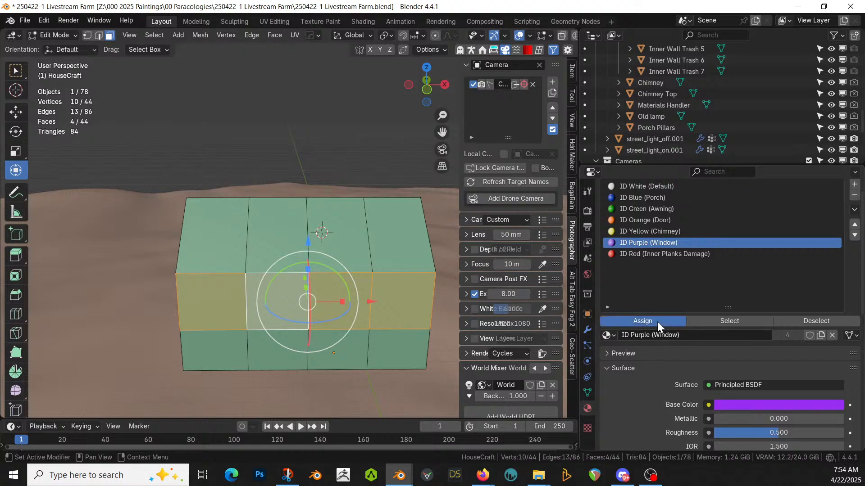
Step: Turn off Original Geometry and return to Object Mode to examine the generated windows on the long wall and gable end
left_click(587, 330)
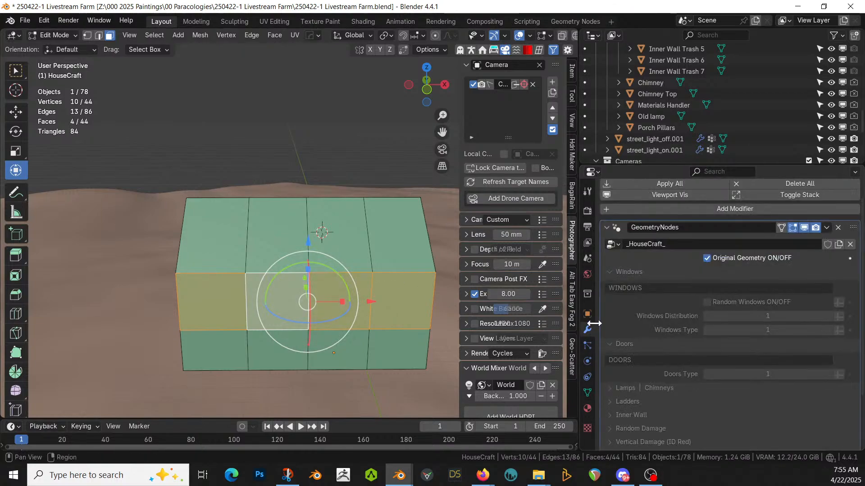
left_click(707, 258)
middle_click_drag(371, 307, 317, 313)
key("Tab")
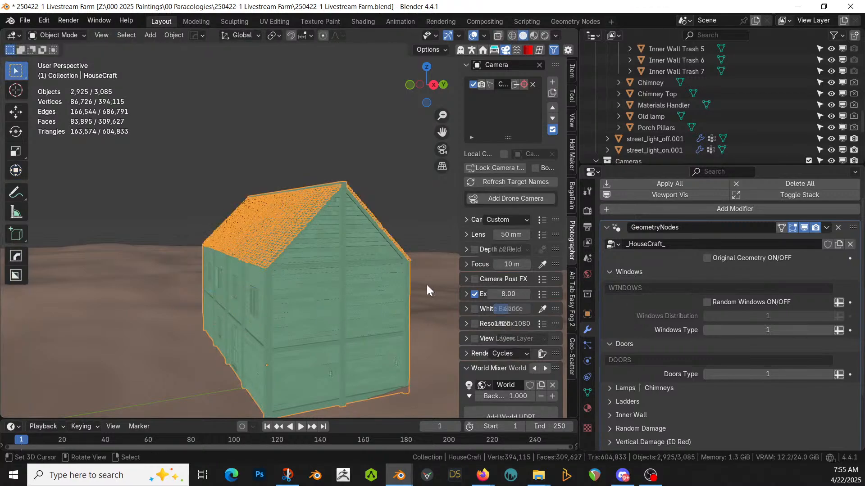
middle_click_drag(369, 269, 324, 251)
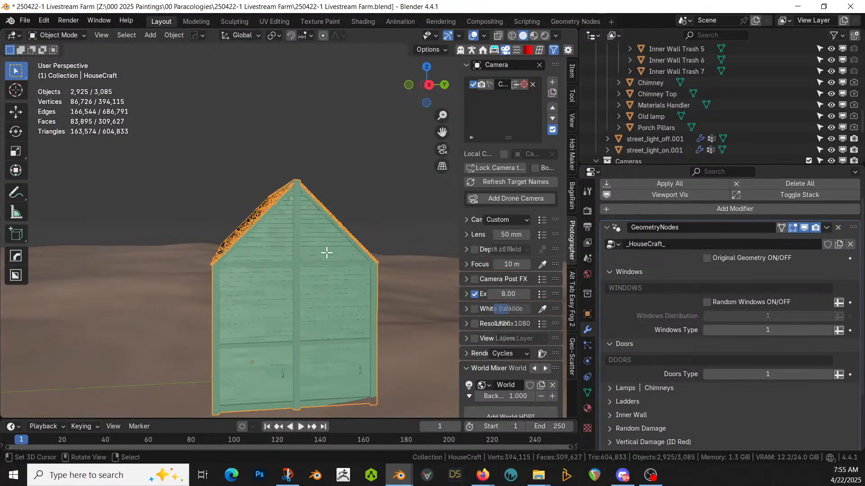
Step: With Original Geometry on in Edit Mode, select one upper-storey face on each gable end and assign ID Purple (Window)
key("Tab")
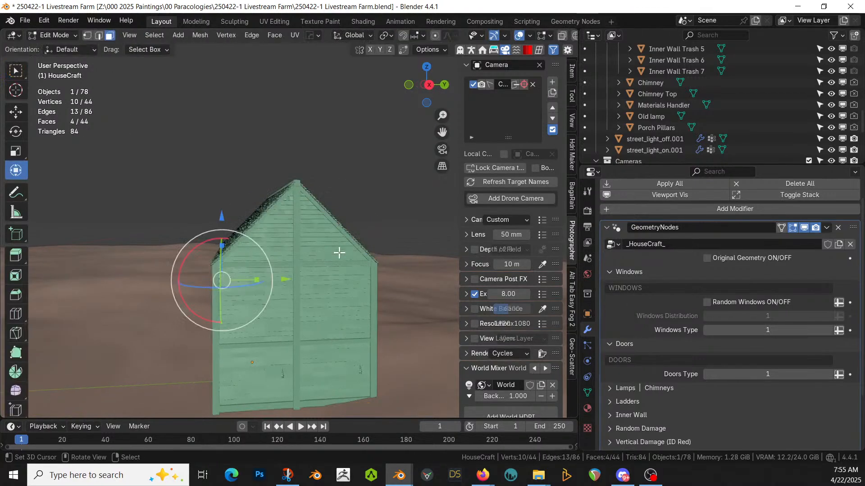
left_click(718, 259)
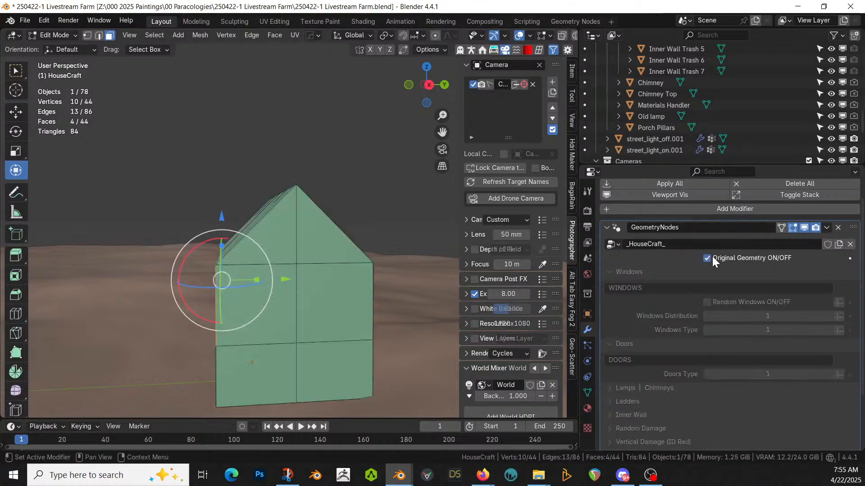
left_click(285, 296)
middle_click_drag(317, 296, 237, 285)
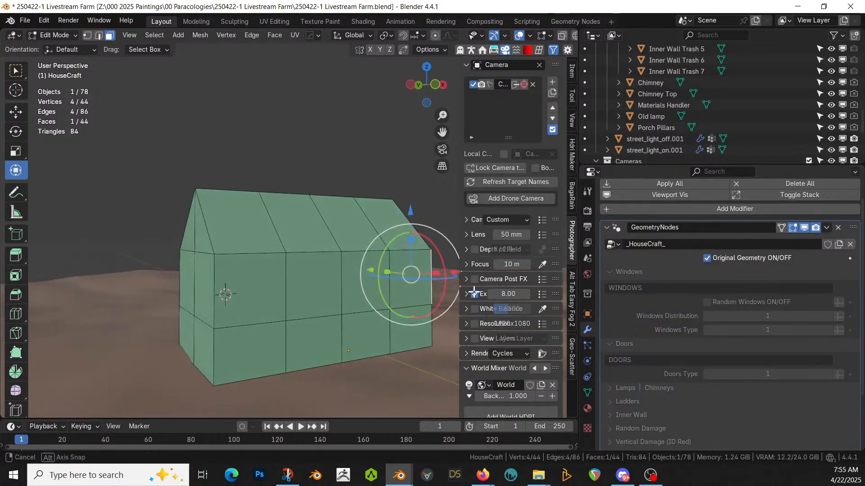
left_click(204, 275, "shift")
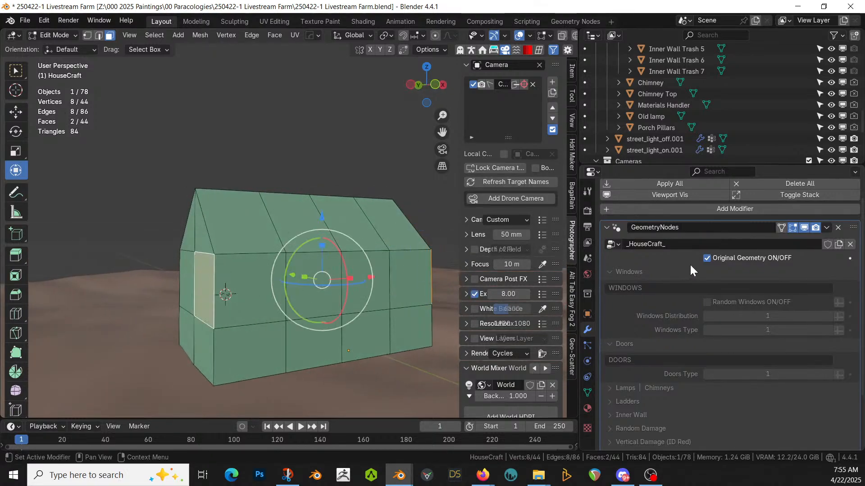
left_click(587, 409)
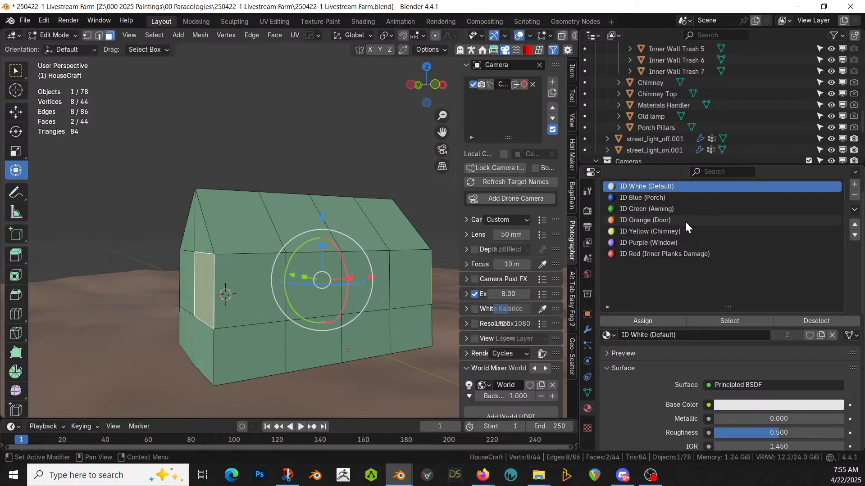
left_click(668, 243)
left_click(645, 320)
Step: Select the opposite long wall's four upper-storey faces and its two outermost lower faces, and assign ID Purple (Window)
middle_click_drag(258, 271, 395, 272)
left_click(336, 290)
left_click(275, 288, "shift")
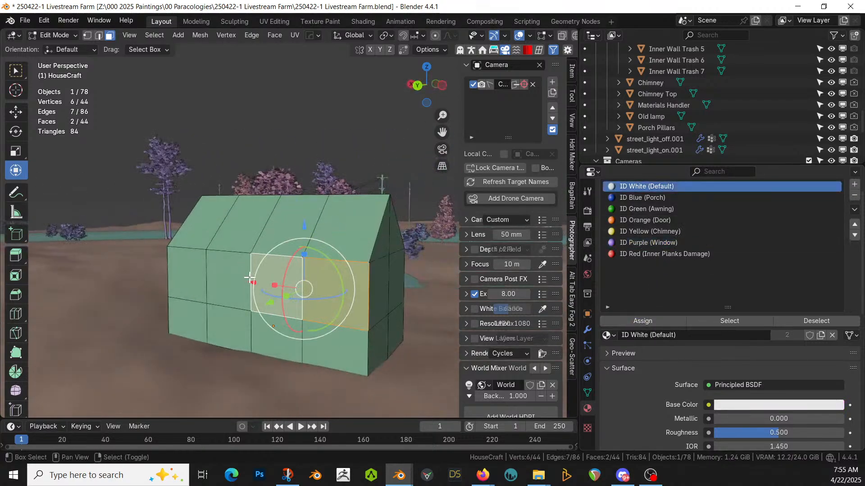
left_click(212, 273, "shift")
left_click(201, 269, "shift")
left_click(199, 309, "shift")
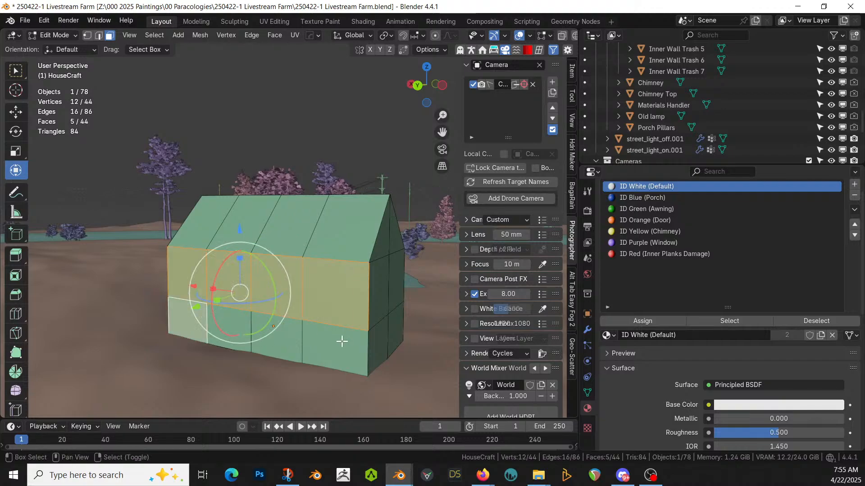
left_click(341, 343, "shift")
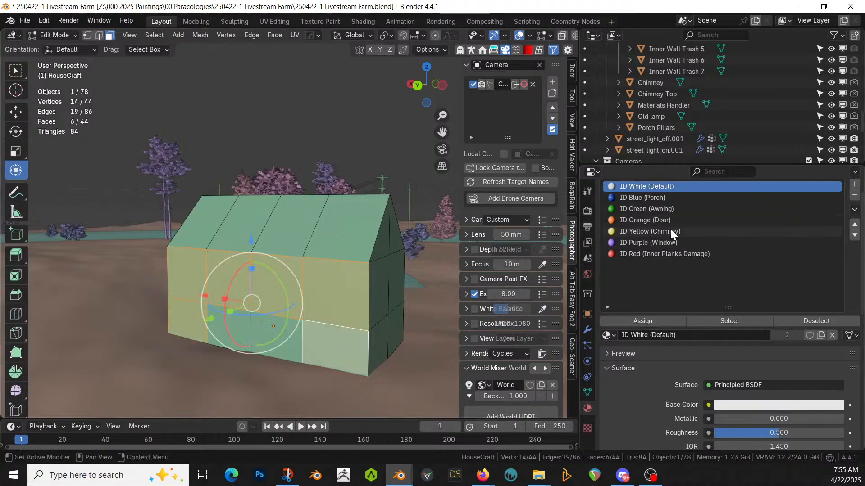
left_click(664, 242)
left_click(650, 320)
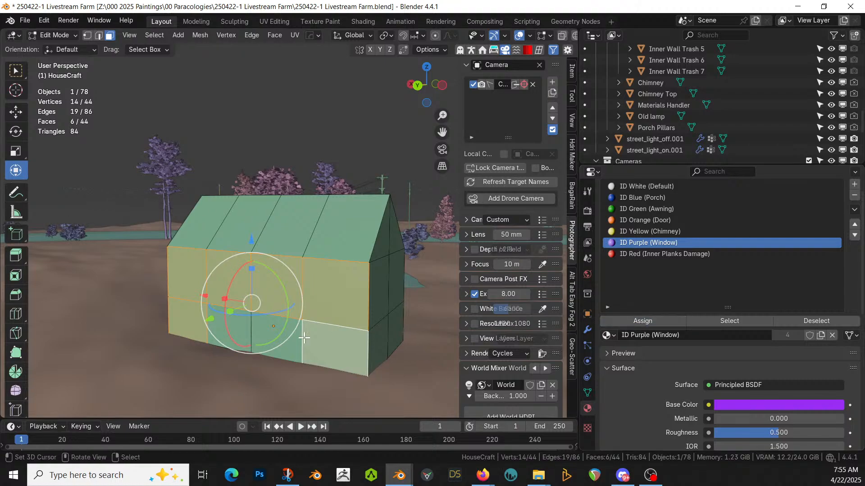
Step: Assign the ID Orange (Door) material to a middle ground-floor face of the same long wall
left_click(276, 332)
left_click(662, 219)
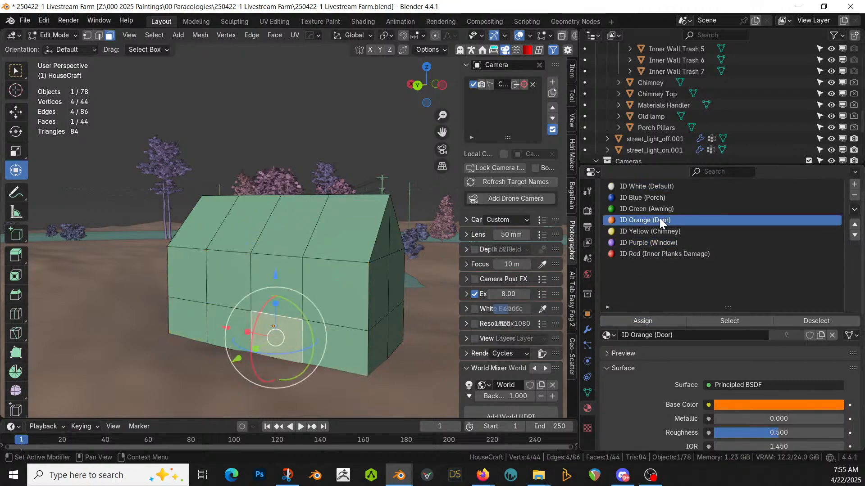
left_click(632, 319)
middle_click_drag(323, 294, 270, 297)
key("Tab")
key("Tab")
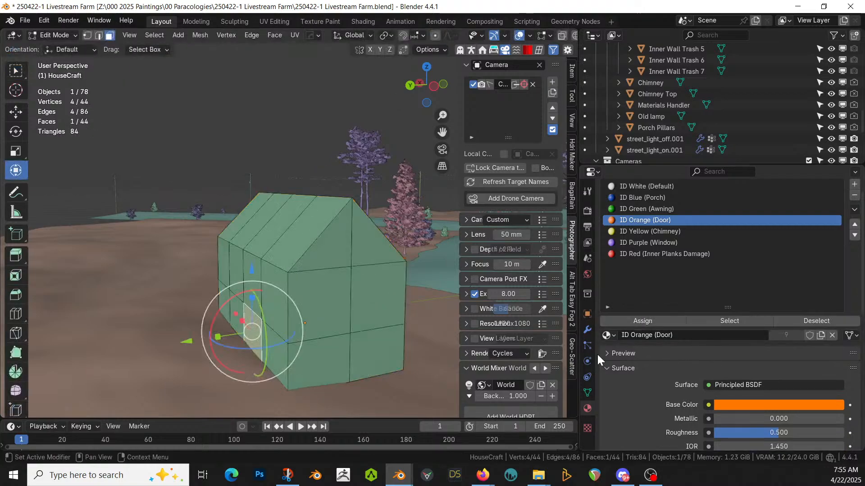
Step: Turn off Original Geometry and examine the generated windows, doors and roof from around the house
left_click(587, 330)
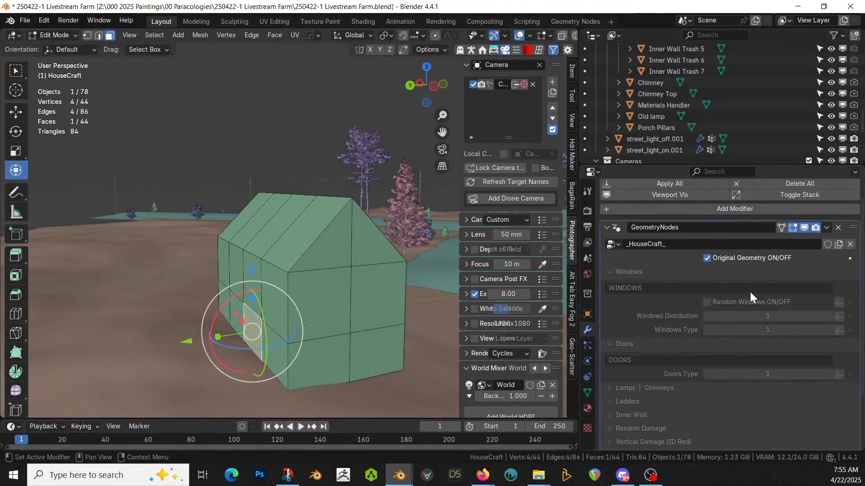
left_click(707, 258)
middle_click_drag(426, 273, 72, 273)
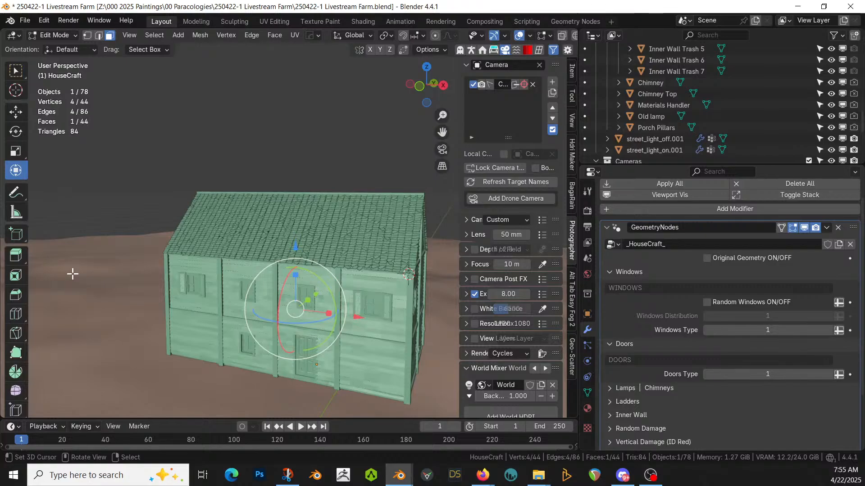
middle_click_drag(216, 239, 290, 237)
key("Tab")
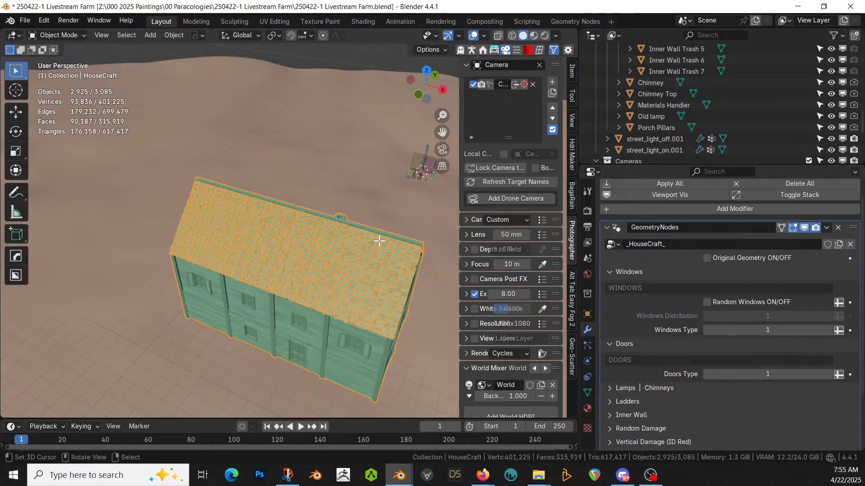
Step: Turn on Original Geometry in Edit Mode and assign ID Yellow (Chimney) to the endmost face of the roof slope
key("Tab")
left_click(707, 258)
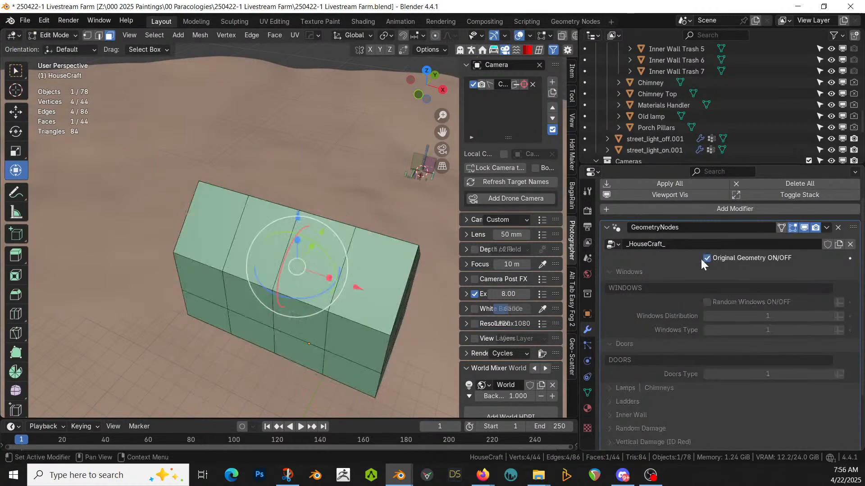
left_click(387, 265)
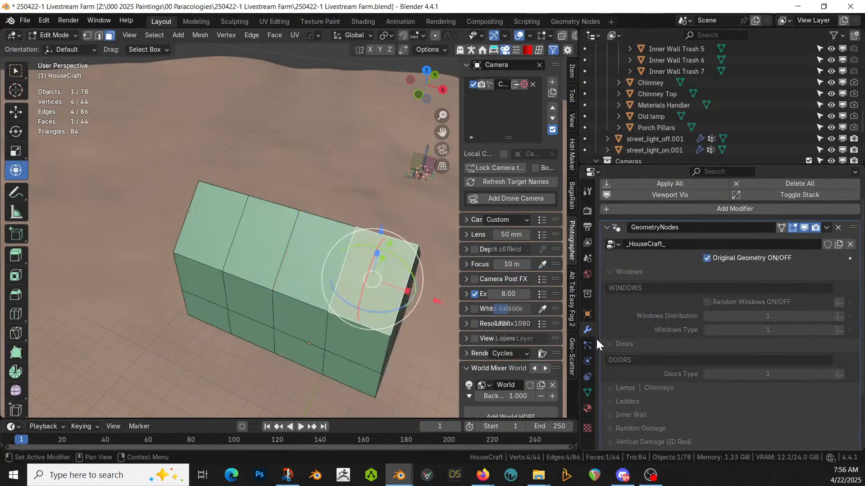
left_click(589, 409)
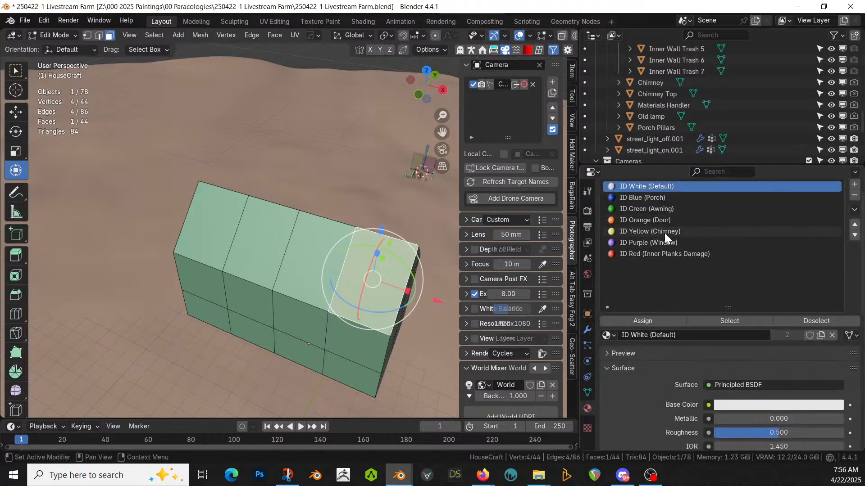
left_click(650, 232)
left_click(664, 322)
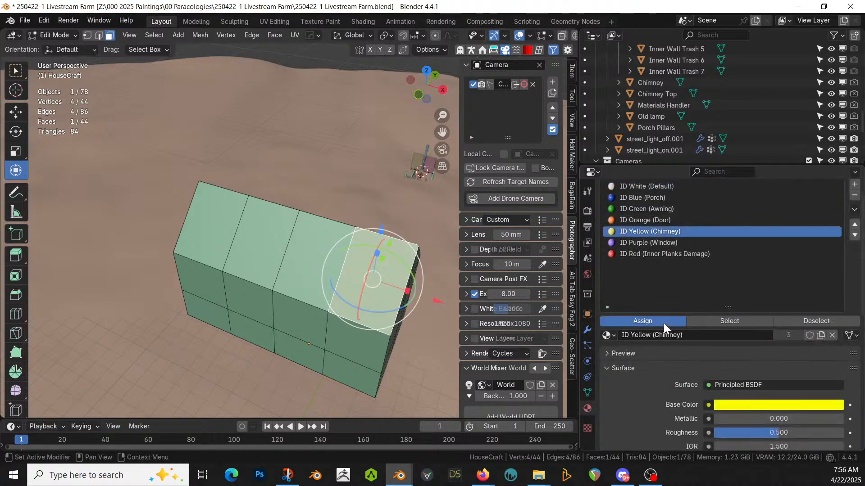
Step: Select the mid-height horizontal edges along the full long wall and extrude them -3 m along the global Y axis
middle_click_drag(387, 270, 322, 246)
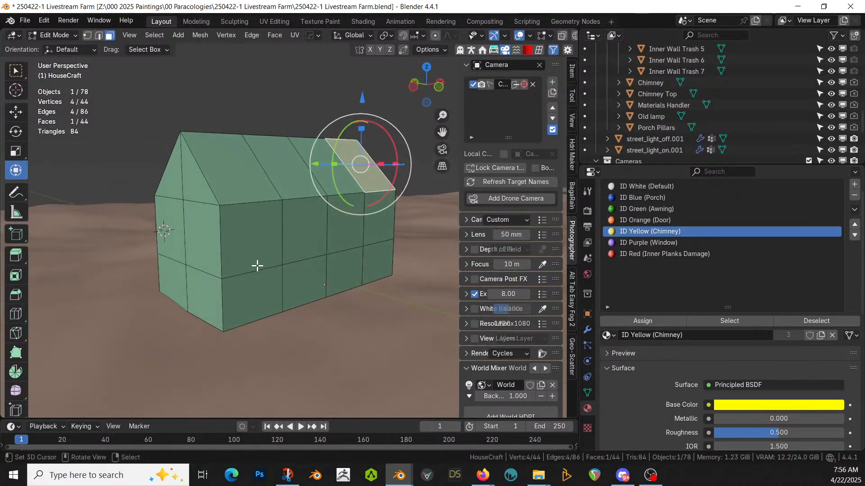
key("1")
left_click(257, 266)
left_click(392, 239, "ctrl")
middle_click_drag(391, 239, 410, 259)
key("e")
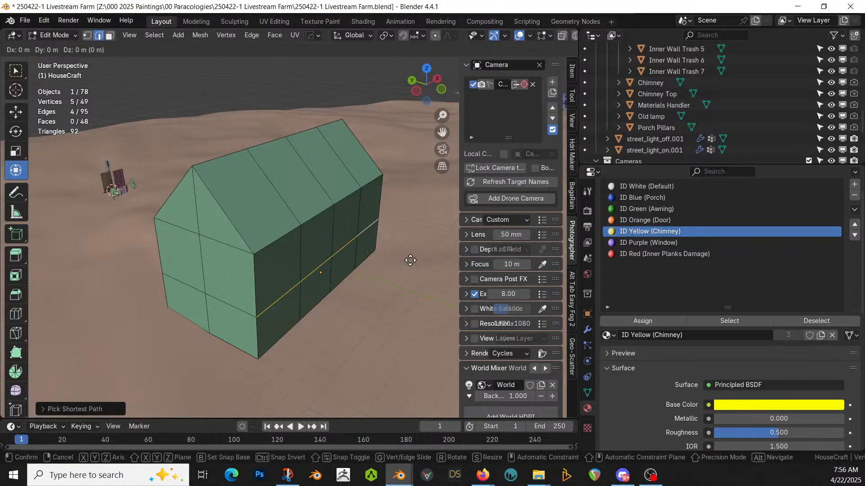
type("y-2")
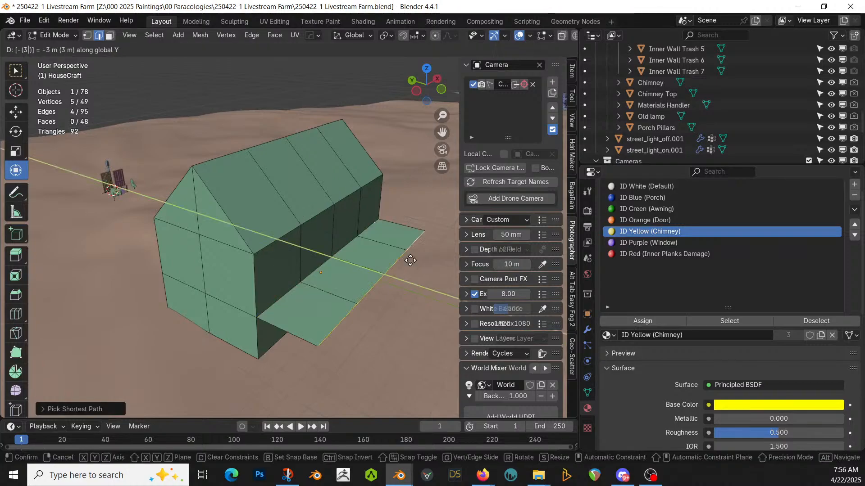
key("Return")
Step: Select the four extruded canopy faces and assign the ID Green (Awning) material to them
key("3")
right_click(327, 315)
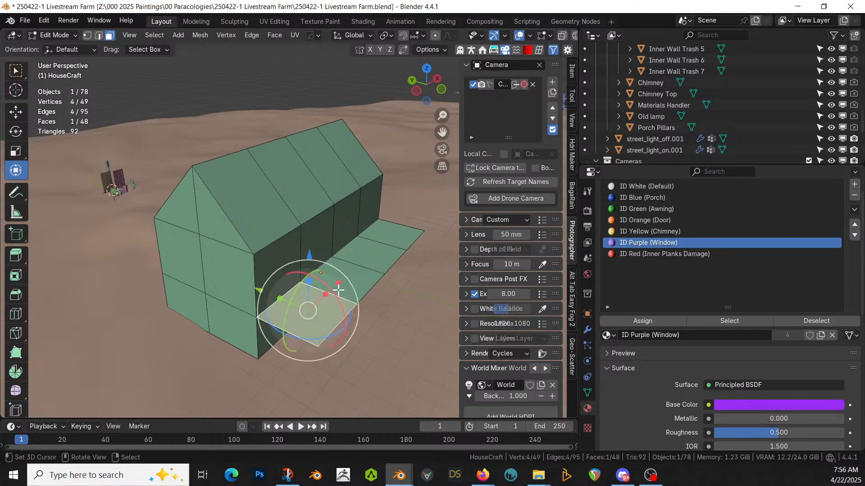
right_click(343, 284, "shift")
right_click(371, 255, "shift")
right_click(397, 236, "shift")
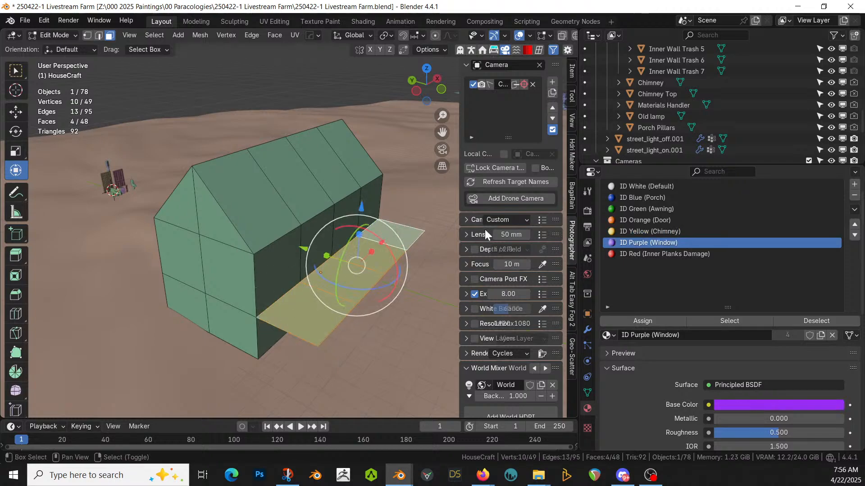
left_click(666, 209)
left_click(646, 320)
Step: Return to Object Mode and turn off Original Geometry to examine the generated awning along the long wall
middle_click_drag(298, 257, 317, 261)
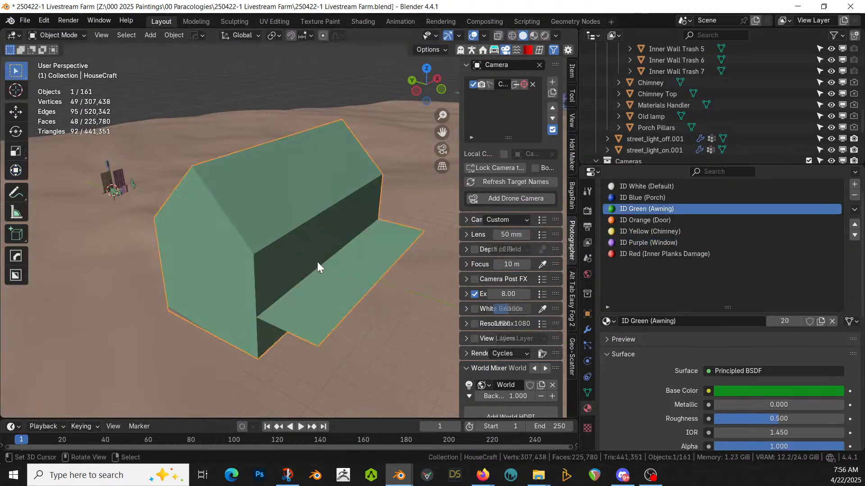
key("Tab")
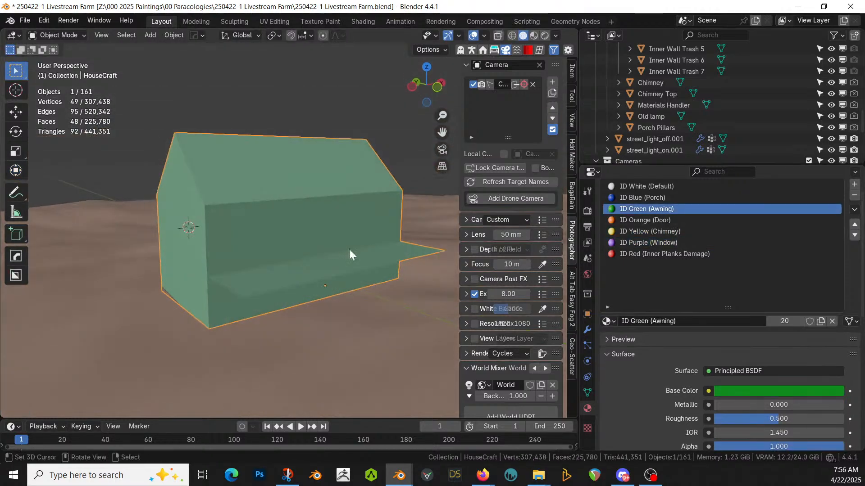
left_click(588, 329)
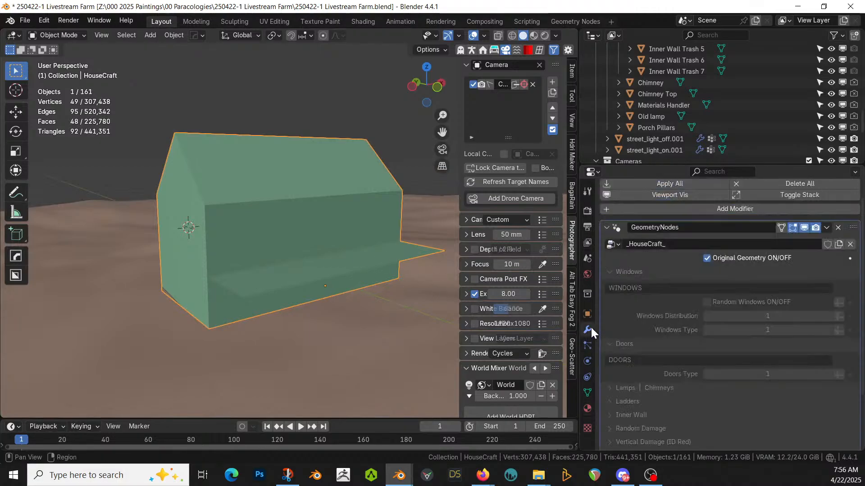
left_click(708, 258)
middle_click_drag(224, 265, 328, 298)
key("Tab")
key("Tab")
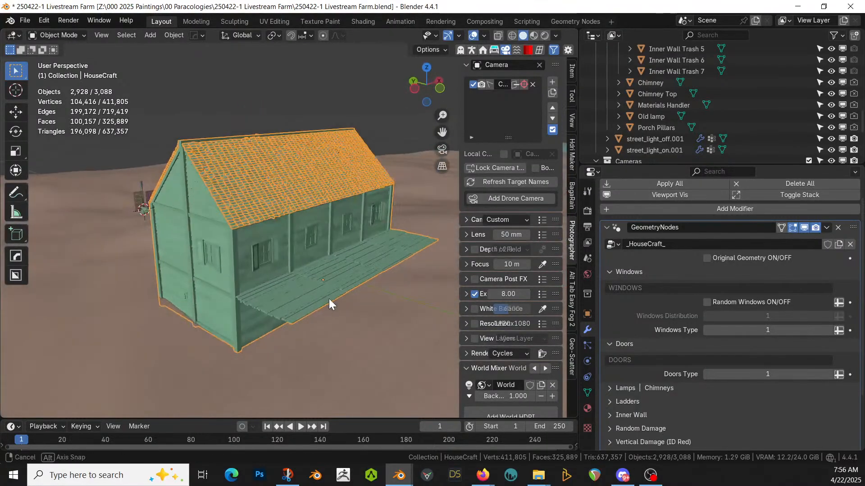
Step: Undo the awning material assignment and the canopy extrusion on the farmhouse, and return to Object Mode
key("ctrl+z")
key("ctrl+z")
key("ctrl+z")
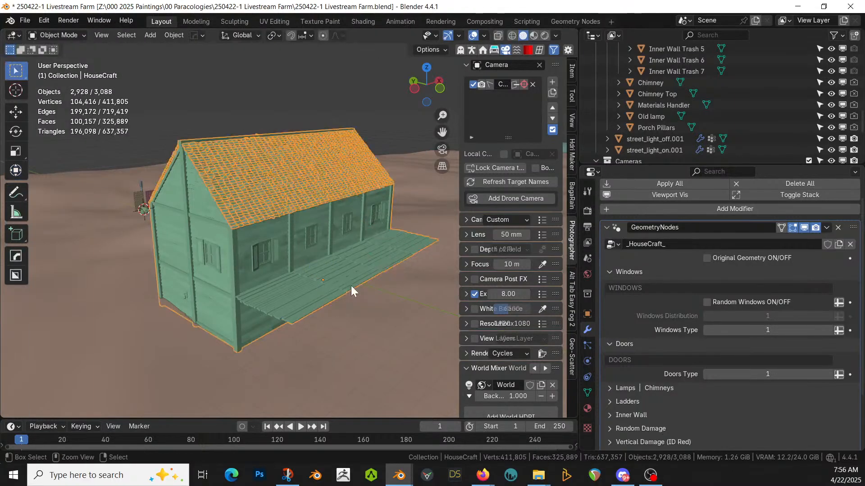
key("ctrl+shift+z")
key("ctrl+shift+z")
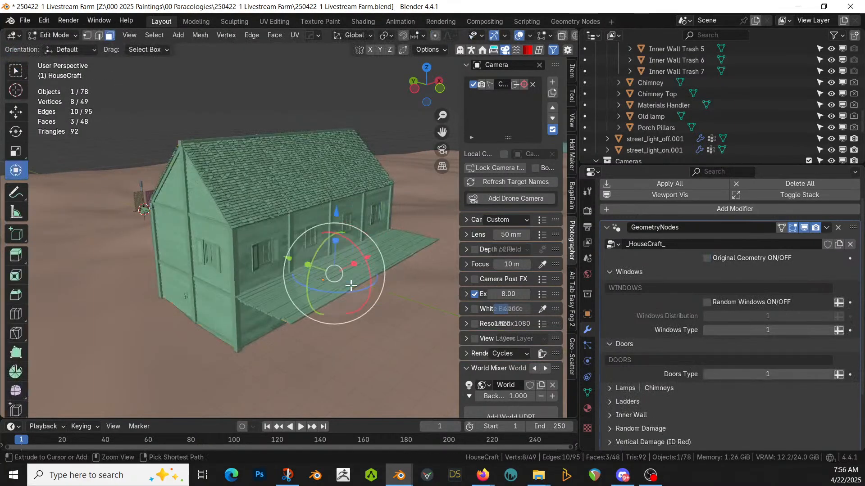
key("ctrl+z")
key("ctrl+z")
key("ctrl+z")
key("ctrl+z")
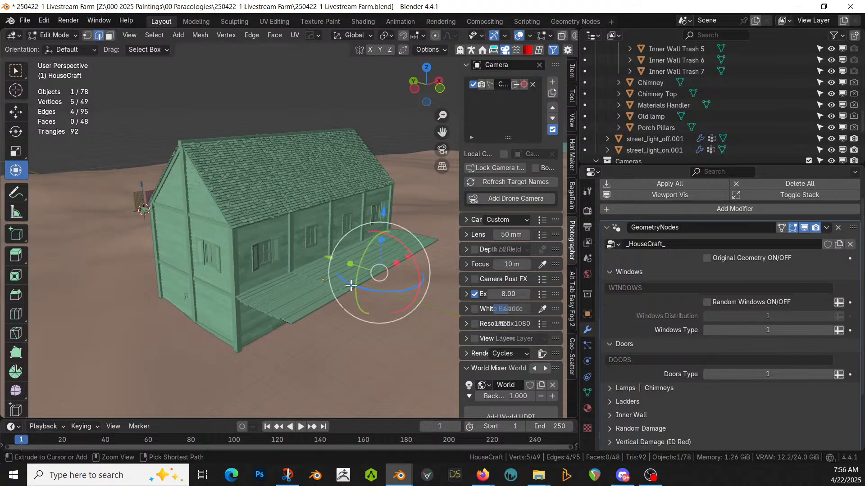
middle_click_drag(351, 286, 163, 309)
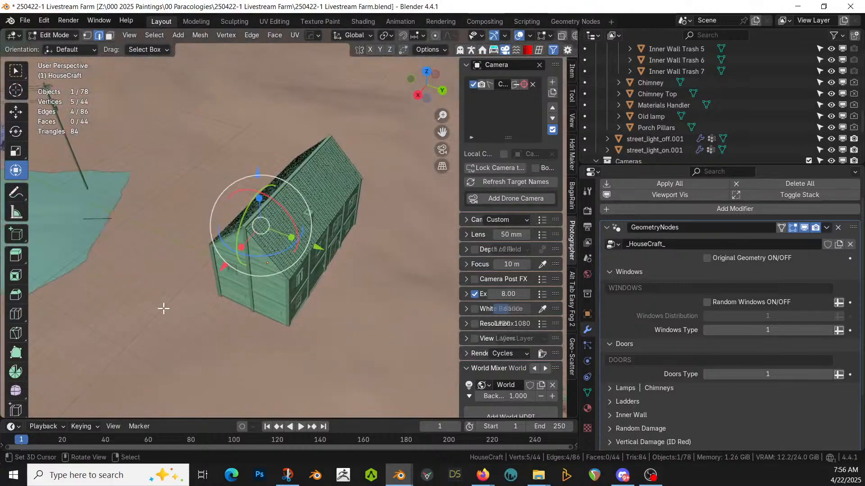
middle_click_drag(235, 311, 398, 261)
key("Tab")
Step: Add a cube mesh at the 3D cursor behind the farmhouse
key("KP_7")
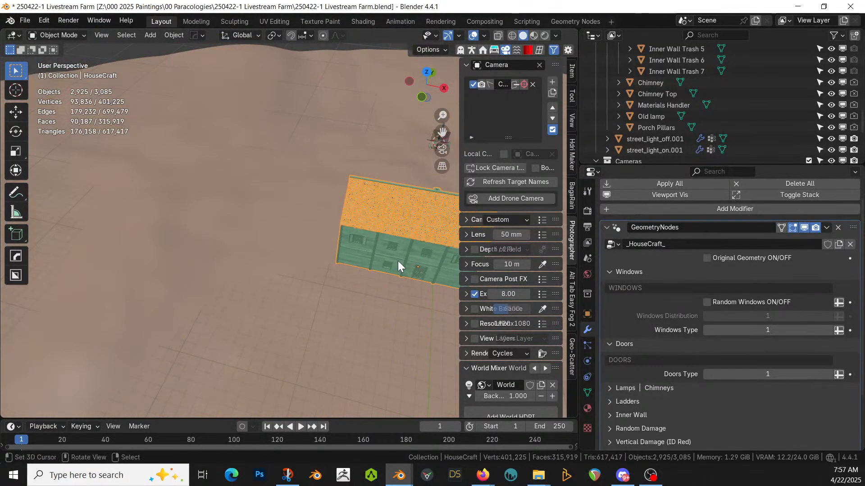
middle_click_drag(399, 261, 385, 271)
scroll(385, 272, "down", 3)
key("shift+a")
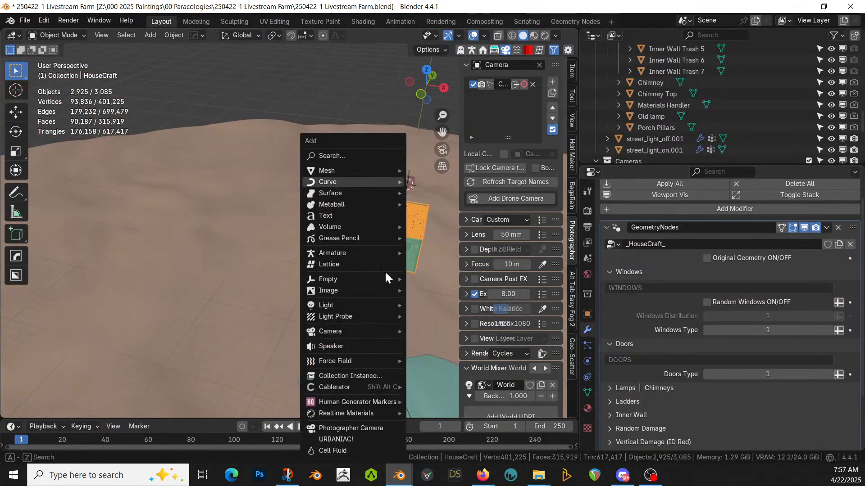
mouse_move(338, 171)
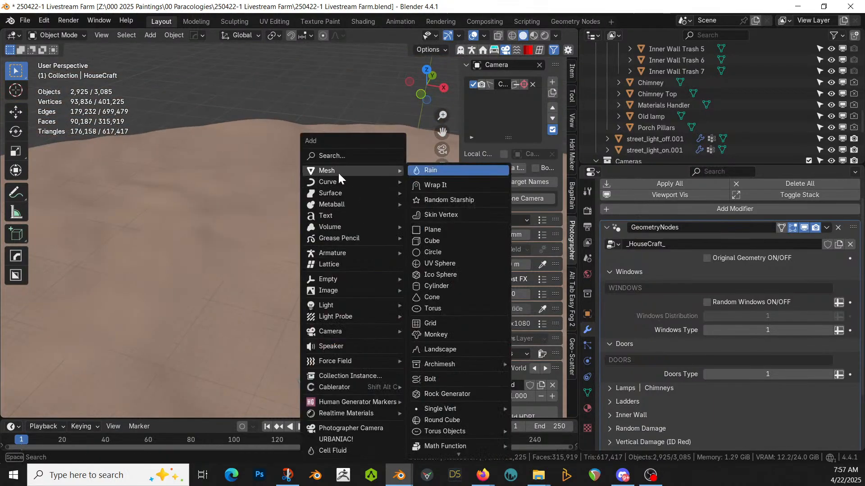
left_click(444, 240)
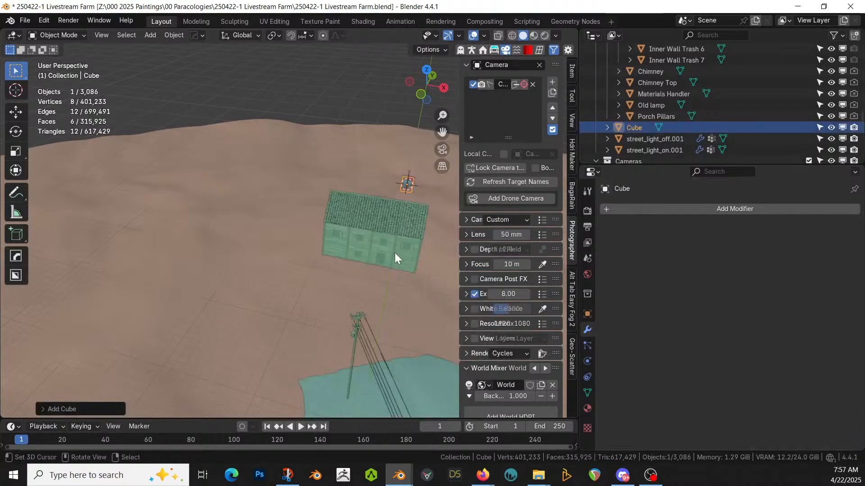
Step: Scale the new cube by 1.5 and apply all its transforms
type("s1.5")
key("Return")
key("ctrl+a")
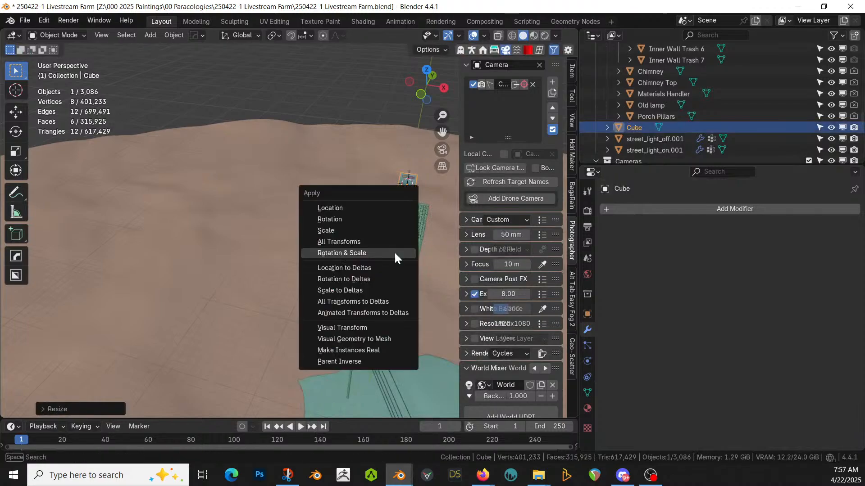
left_click(353, 242)
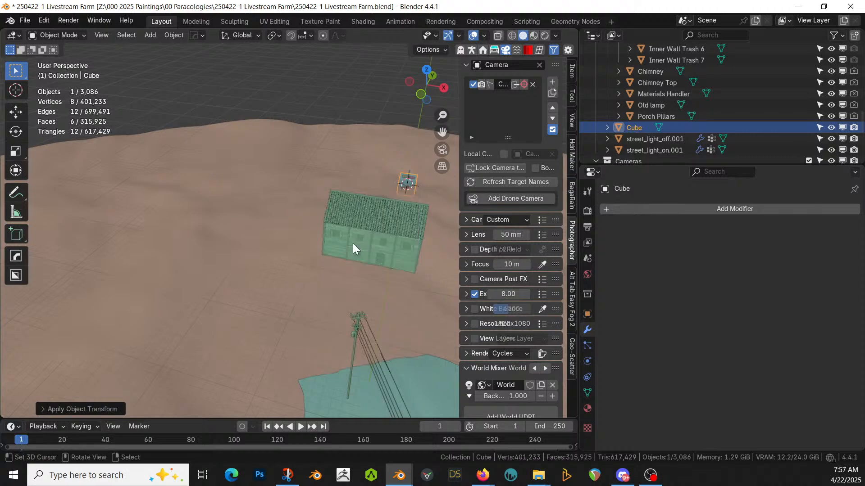
Step: Isolate the cube in local view and snap the 3D cursor to the centre of its bottom face
key("KP_Divide")
middle_click_drag(349, 242, 296, 234)
key("Tab")
key("3")
left_click(270, 296)
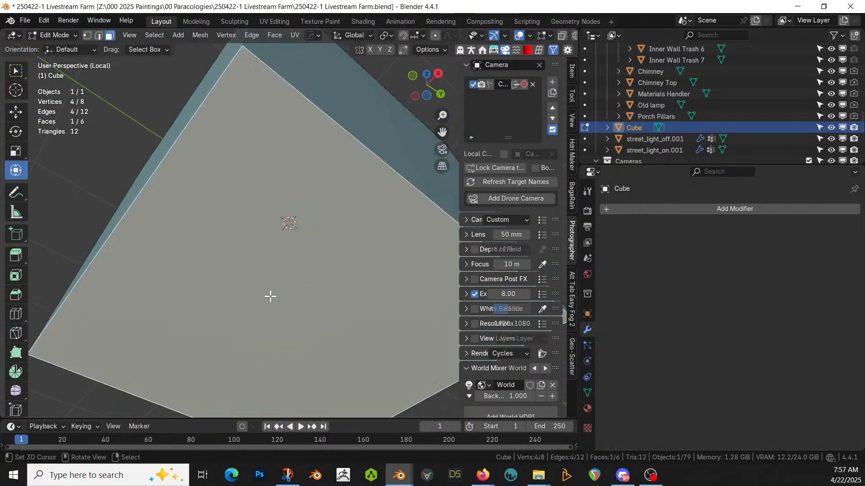
key("Tab")
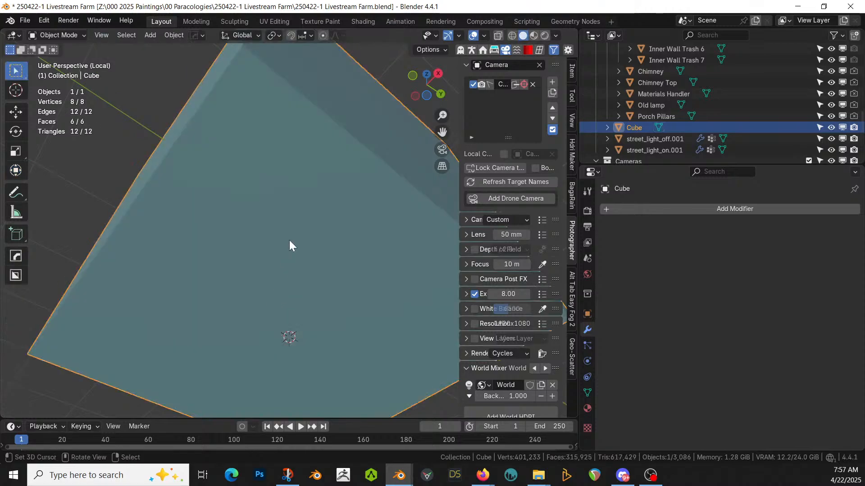
Step: Set the cube's origin to the 3D cursor and leave local view
left_click(170, 34)
mouse_move(204, 60)
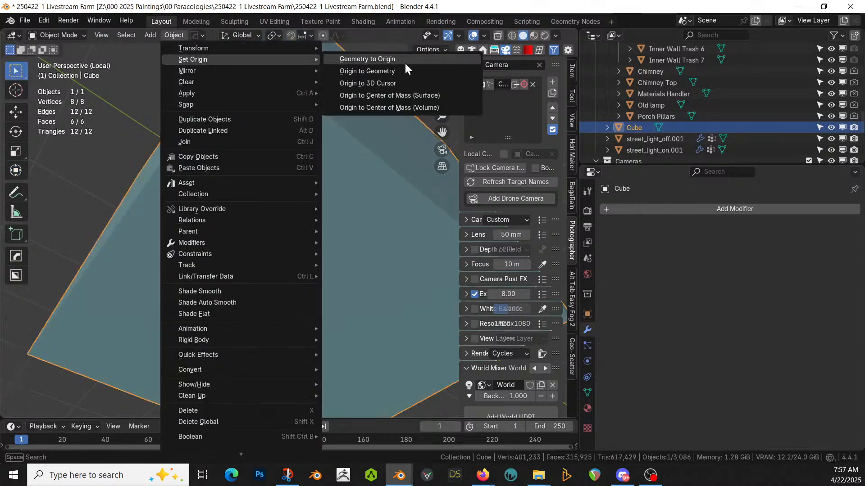
left_click(391, 85)
scroll(401, 189, "down", 8)
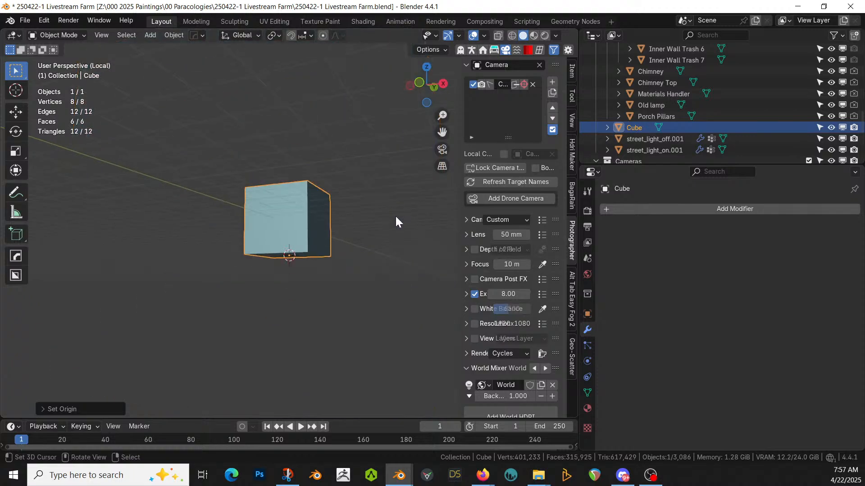
key("Tab")
key("Tab")
key("KP_Divide")
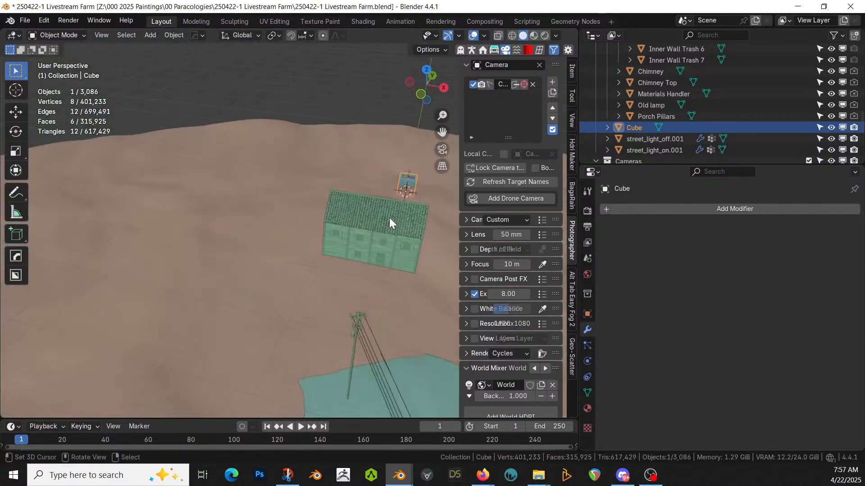
Step: Copy the farmhouse's HouseCraft geometry nodes modifier to the cube
left_click(376, 204, "shift")
key("ctrl+l")
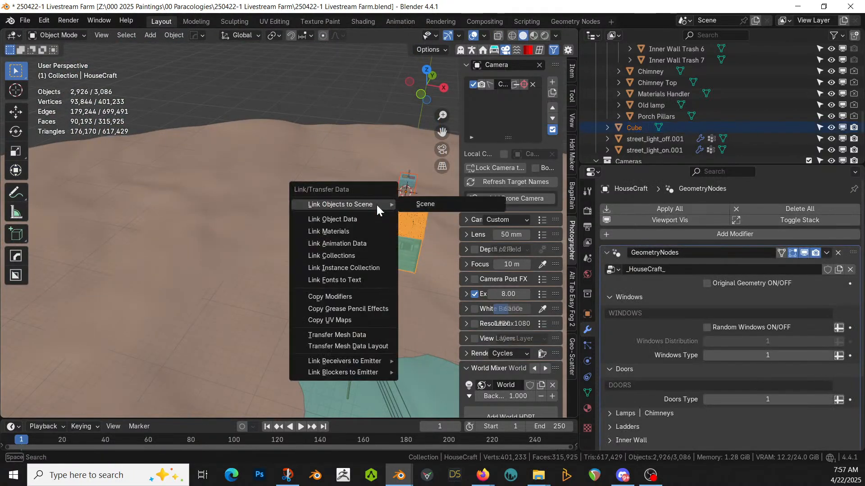
left_click(345, 295)
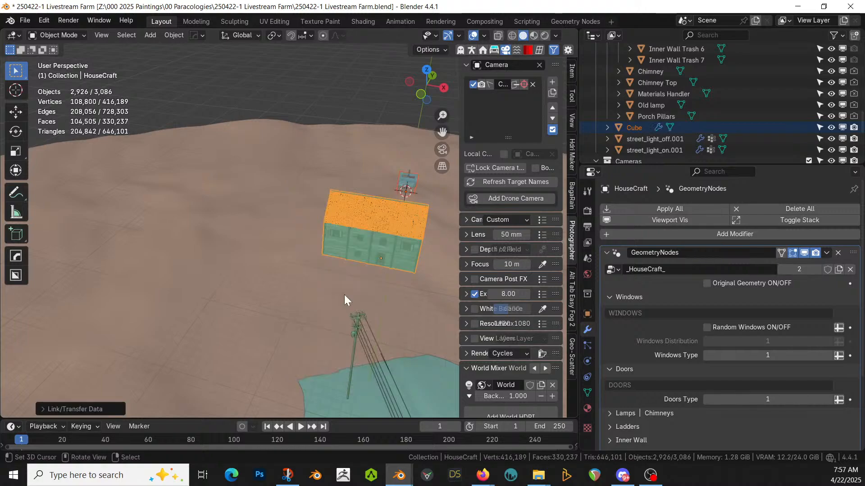
Step: In top view, move the cube about -14 m in X and -34 m in Y to open ground on the farmhouse's -Y side
left_click(405, 188)
key("KP_7")
scroll(404, 182, "down", 4)
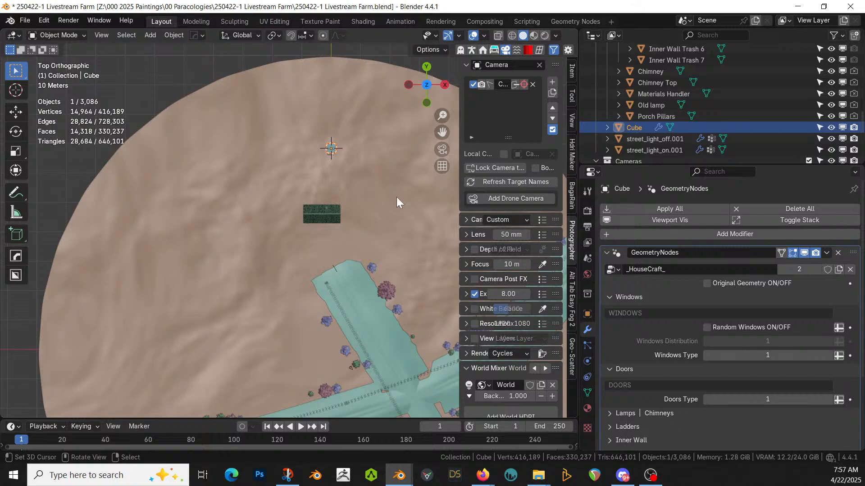
key("g")
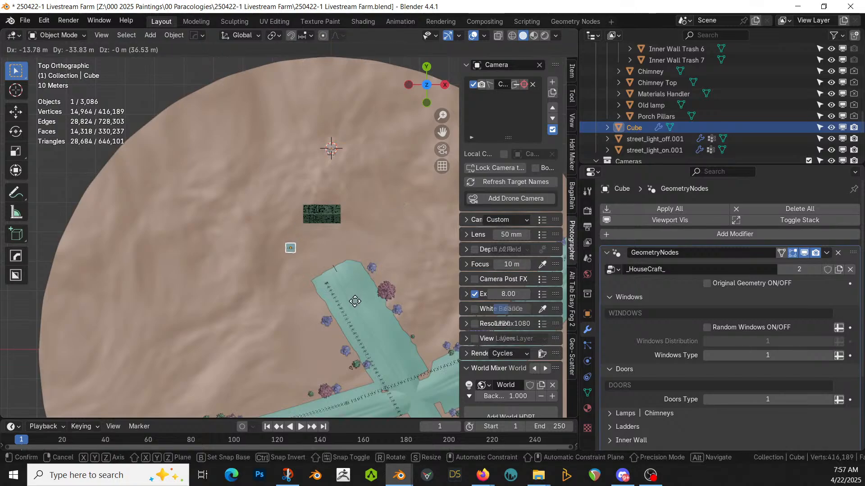
left_click(355, 307)
key("KP_Decimal")
middle_click_drag(354, 307, 331, 186)
scroll(323, 208, "down", 3)
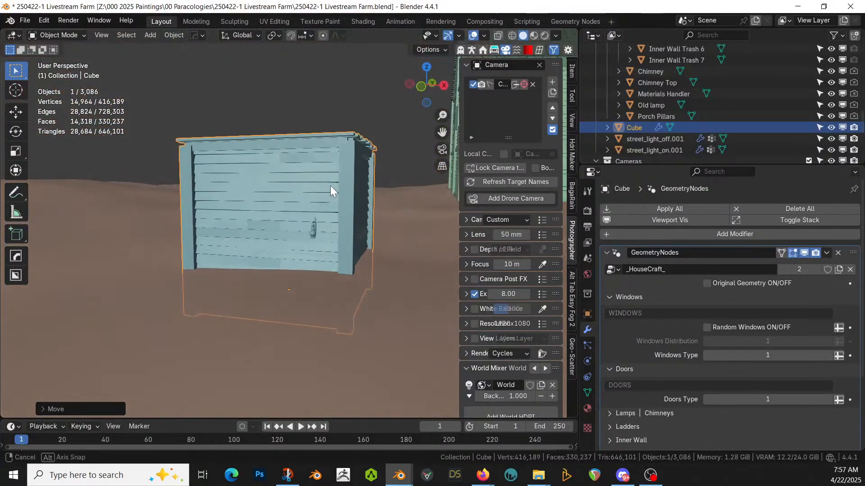
middle_click_drag(375, 247, 350, 256)
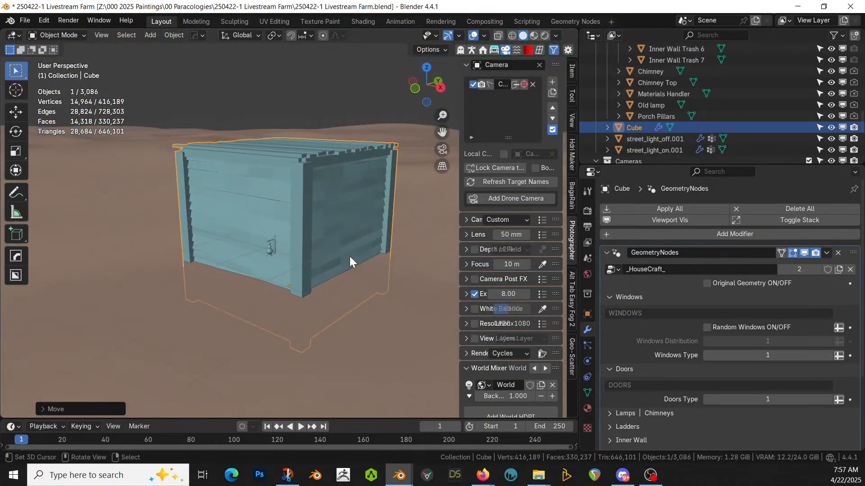
Step: Turn on Original Geometry for the cube in Edit Mode and select its -Y side face
key("Tab")
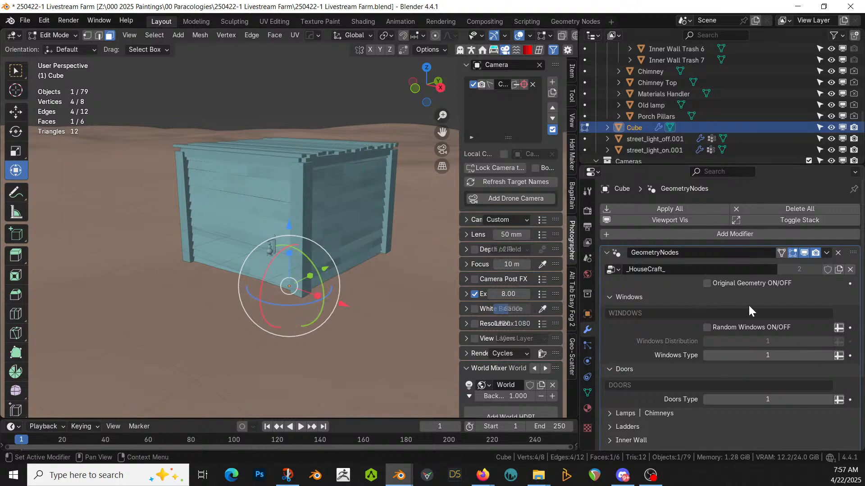
left_click(713, 285)
left_click(251, 216)
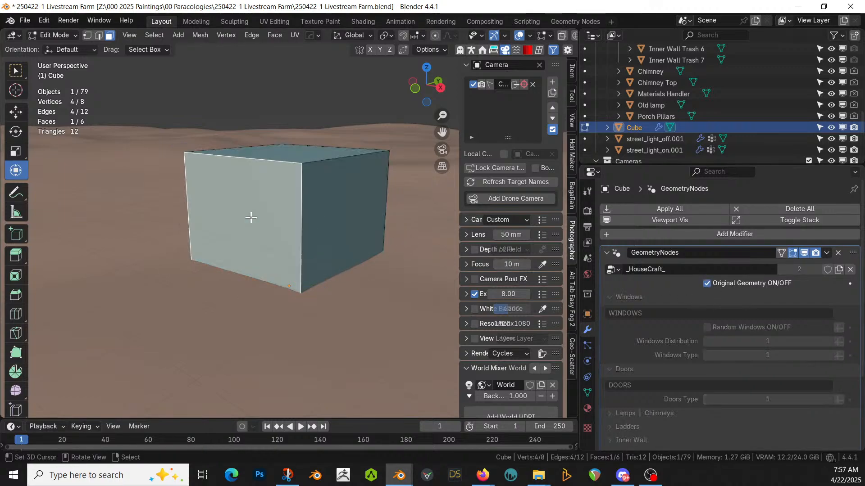
scroll(720, 320, "down", 5)
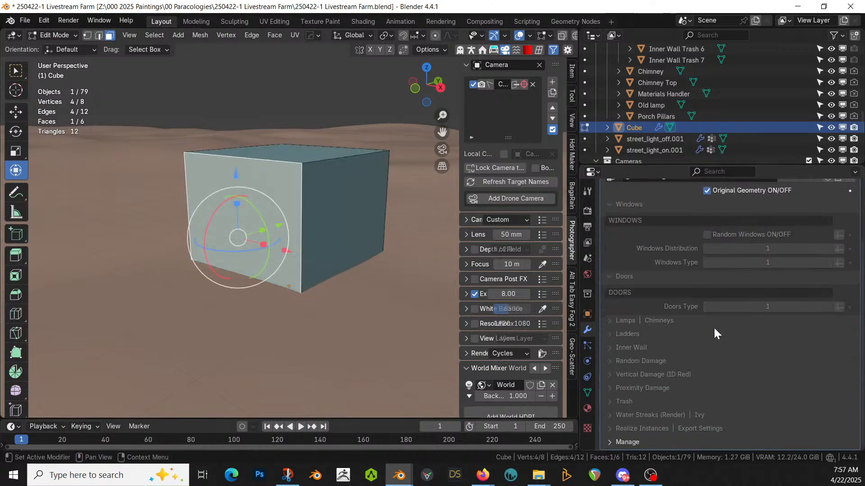
Step: Return to Object Mode and link the farmhouse's ID materials to the cube
left_click(587, 409)
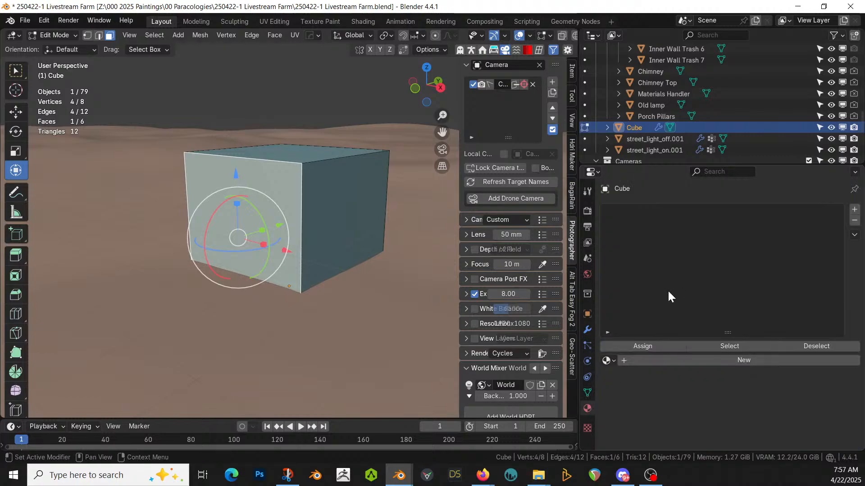
key("Tab")
scroll(358, 205, "down", 6)
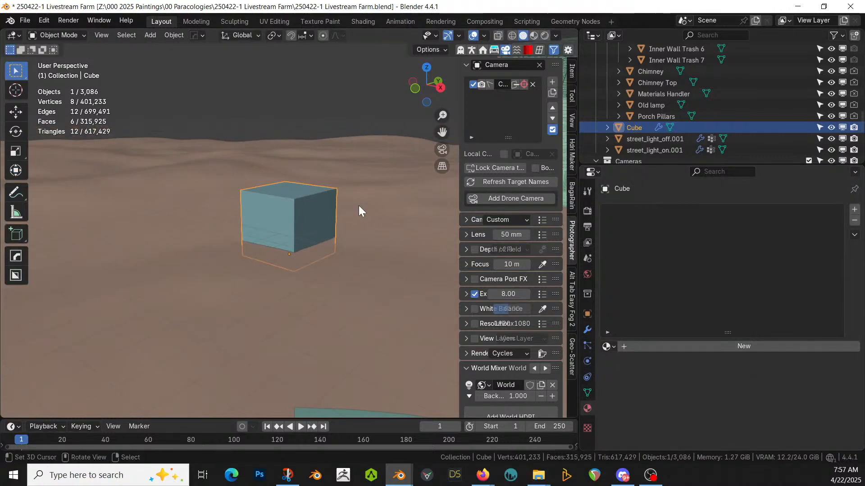
left_click(379, 209, "shift")
key("ctrl+l")
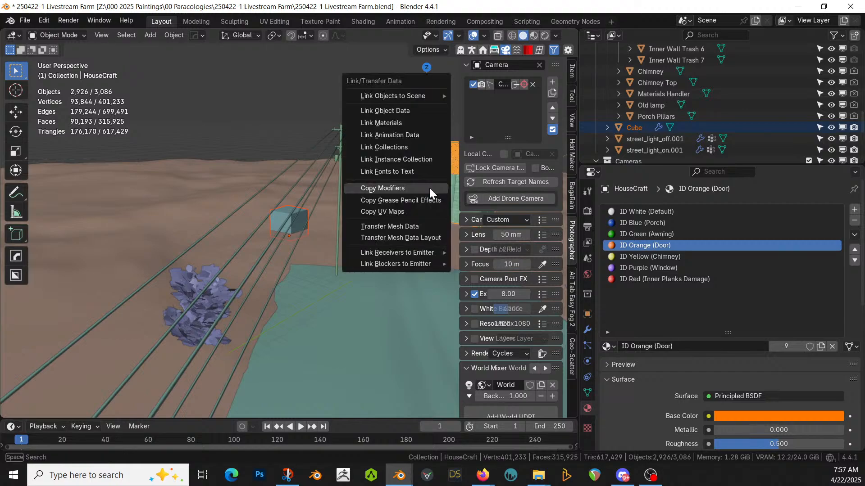
left_click(403, 123)
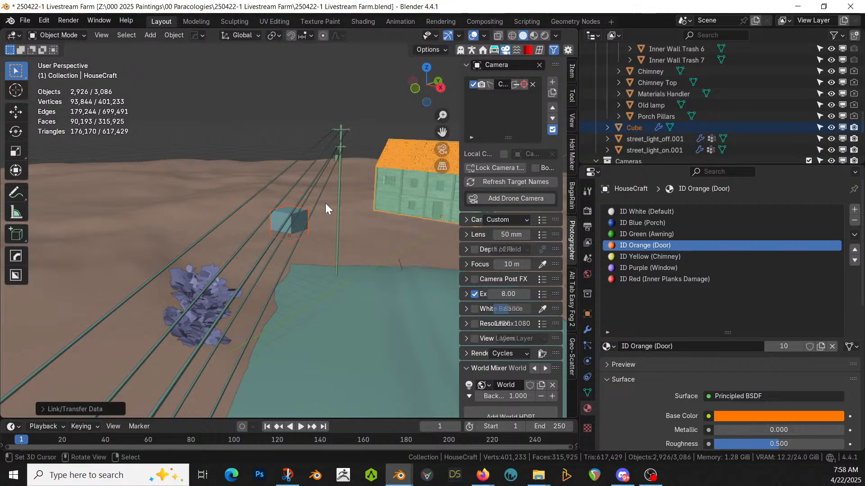
Step: Assign ID Orange (Door) to the cube's selected -Y side face in Edit Mode
left_click(285, 214)
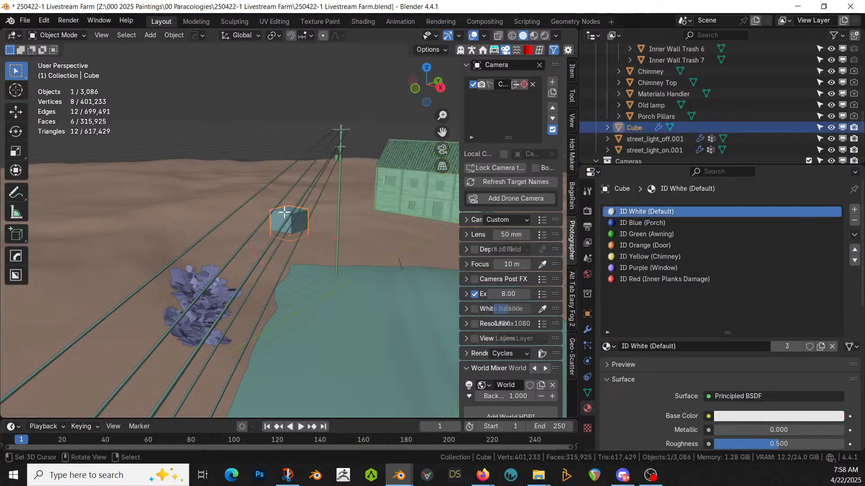
key("Tab")
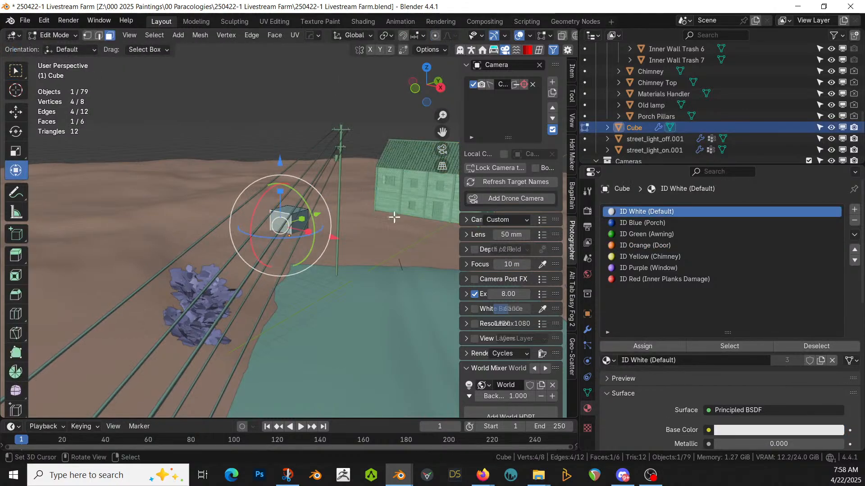
left_click(657, 246)
left_click(652, 345)
Step: Extrude the cube's -X side face outward by 3 m and its opposite +X face outward by 3 m
scroll(289, 196, "up", 3)
middle_click_drag(239, 172, 319, 236)
scroll(270, 220, "up", 2)
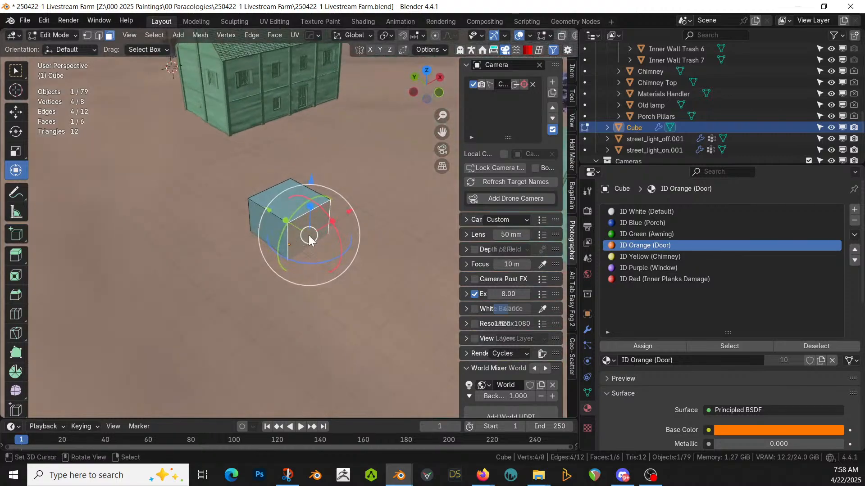
left_click(271, 222)
type("e")
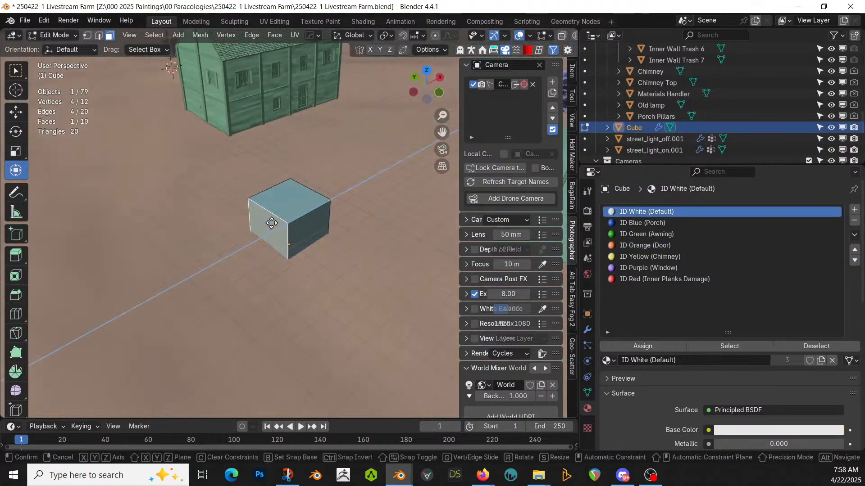
type("3")
key("Return")
middle_click_drag(272, 223, 306, 222)
type("e3")
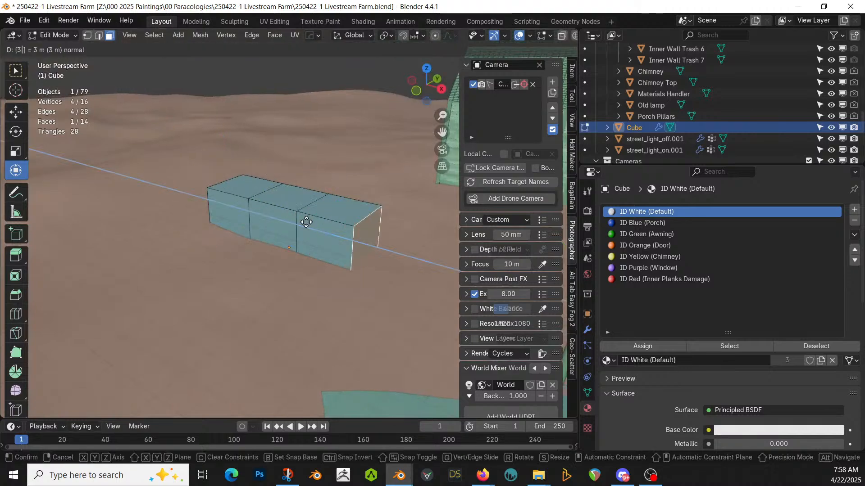
key("Return")
middle_click_drag(328, 231, 208, 252)
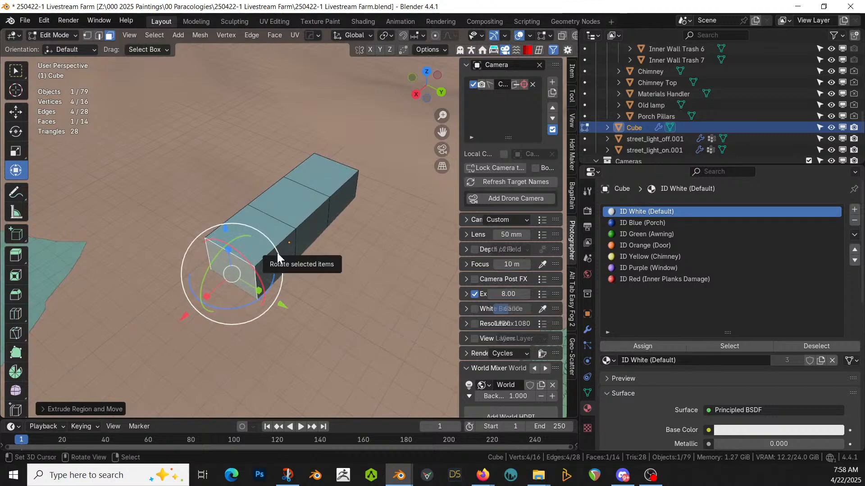
middle_click_drag(277, 253, 356, 239)
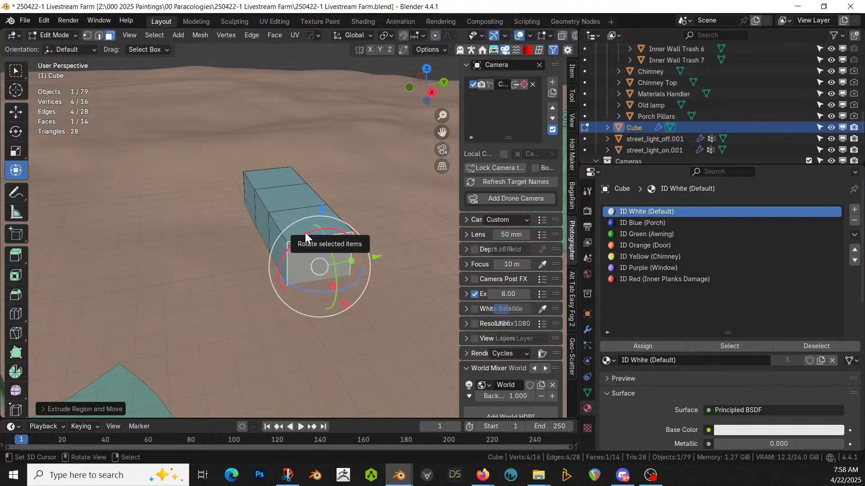
Step: Add one centered loop cut running lengthwise along the cube building
middle_click_drag(310, 229, 337, 240)
scroll(336, 241, "up", 3)
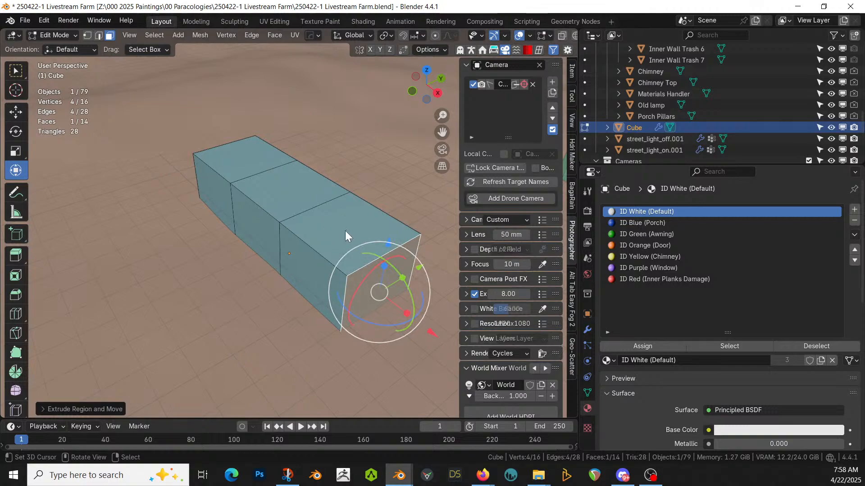
key("KP_7")
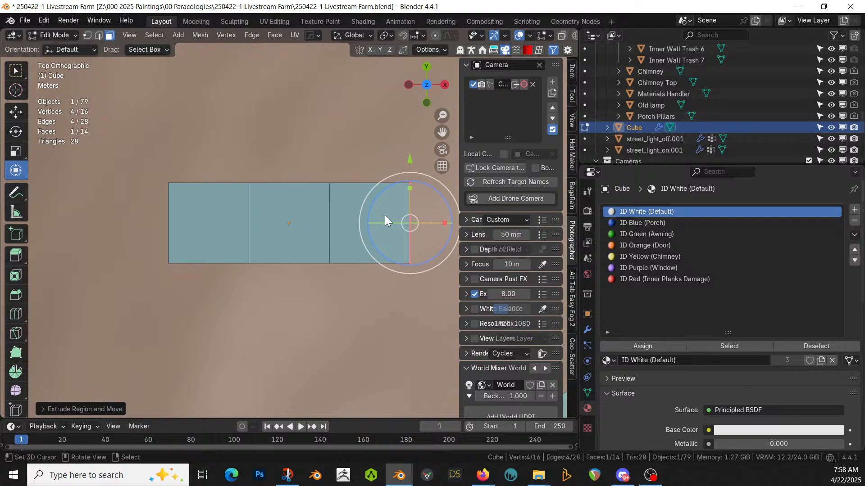
key("ctrl+r")
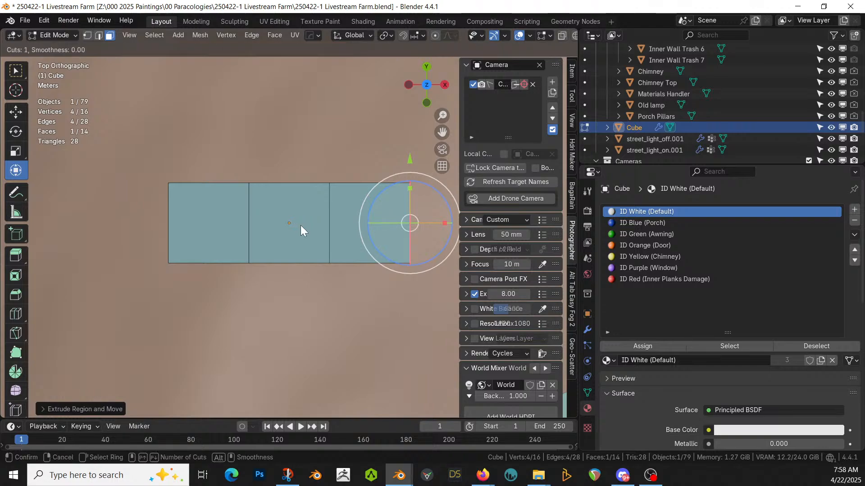
left_click(346, 221)
left_click(346, 222)
Step: Raise the three lengthwise center edges on the building's top by 2 m along Z to form a roof ridge
middle_click_drag(346, 221, 309, 207)
left_click(358, 253)
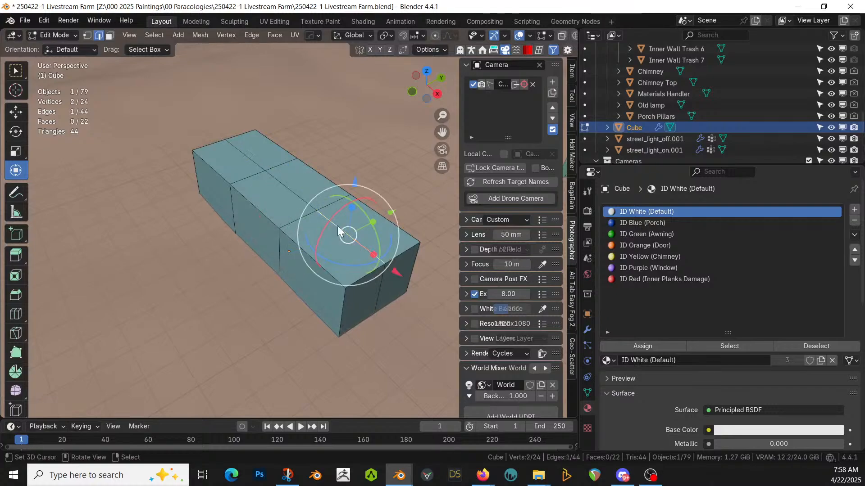
left_click(251, 156, "shift")
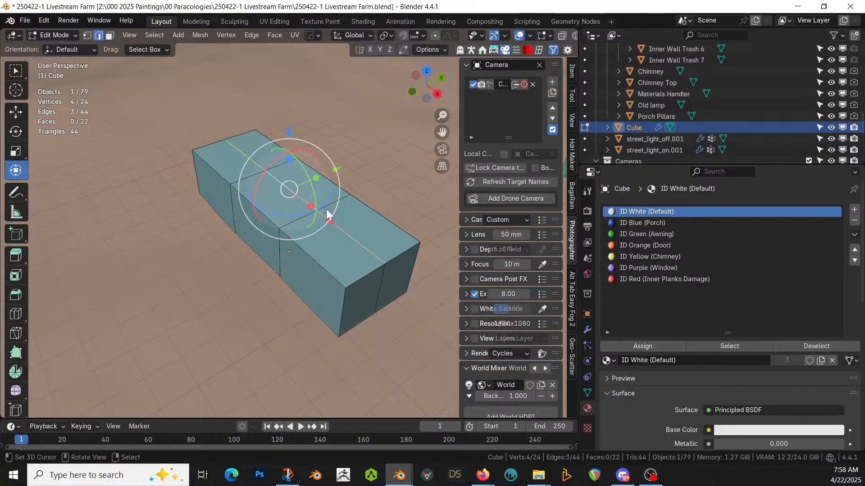
left_click(311, 204, "shift")
key("g")
key("z")
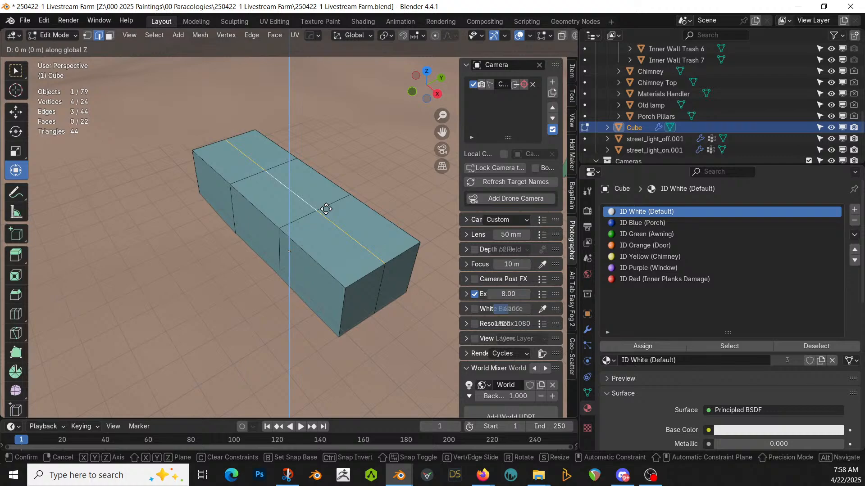
type("2")
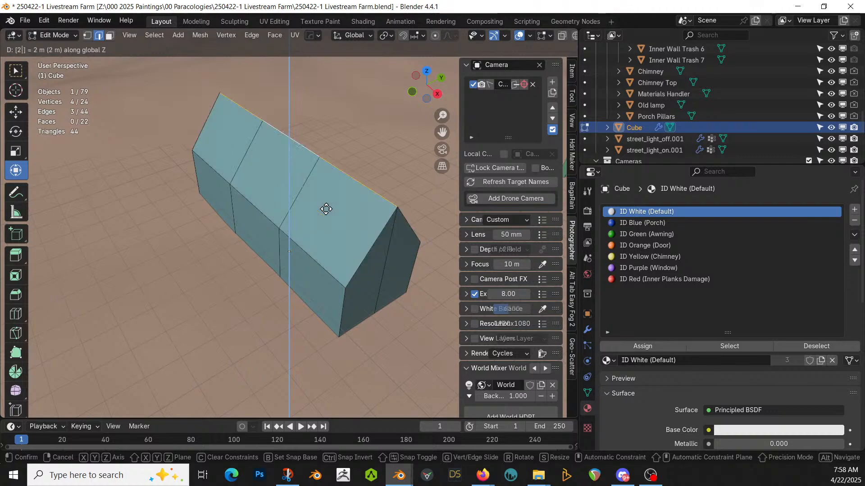
key("Return")
Step: Lower the roof ridge by about 0.84 m along Z
middle_click_drag(326, 209, 309, 195)
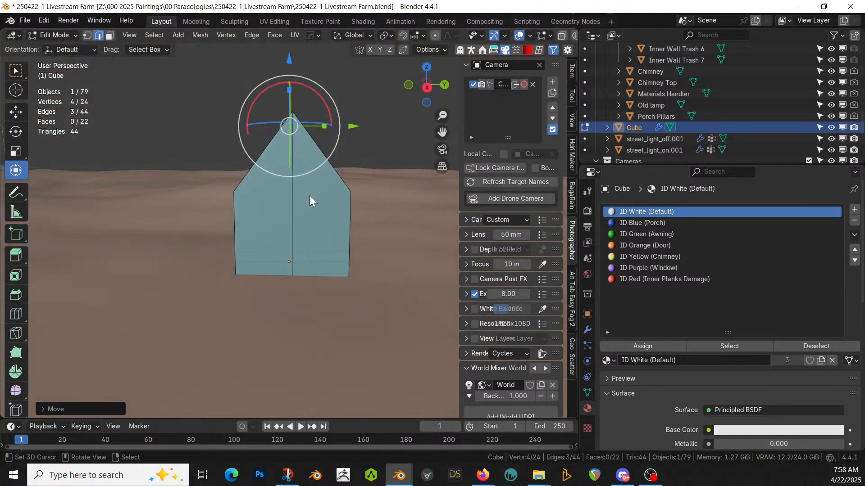
key("g")
key("z")
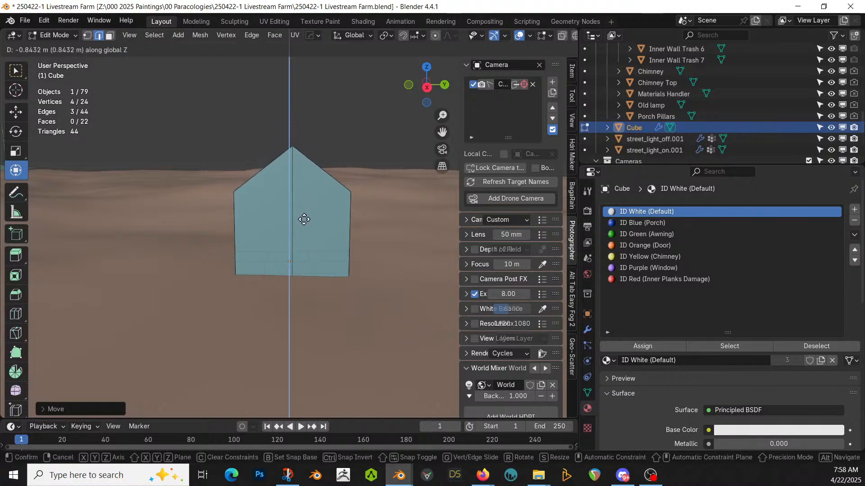
left_click(304, 219)
Step: Knife-cut a straight line from eave to eave across both gable ends
mouse_move(304, 221)
middle_mouse_down()
mouse_move(375, 248)
mouse_move(311, 244)
mouse_move(306, 234)
middle_mouse_up()
key("k")
left_click(277, 215)
key("Return")
middle_click_drag(323, 218, 472, 228)
key("k")
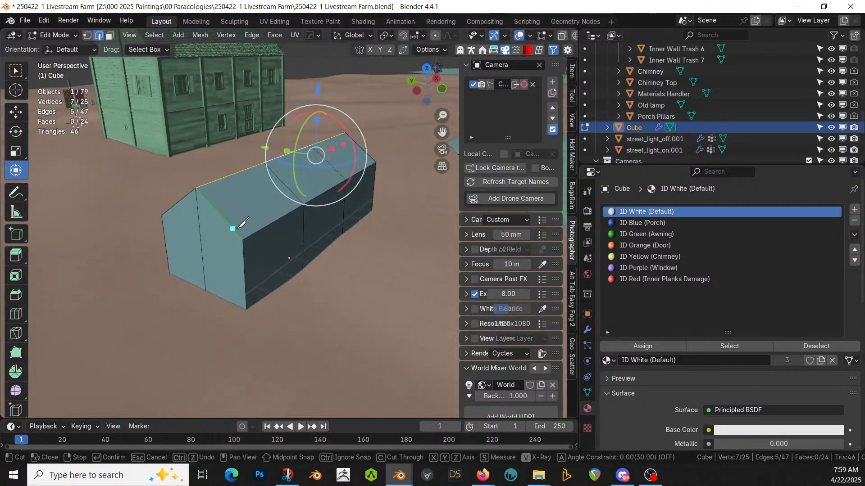
left_click(242, 240)
left_click(163, 216)
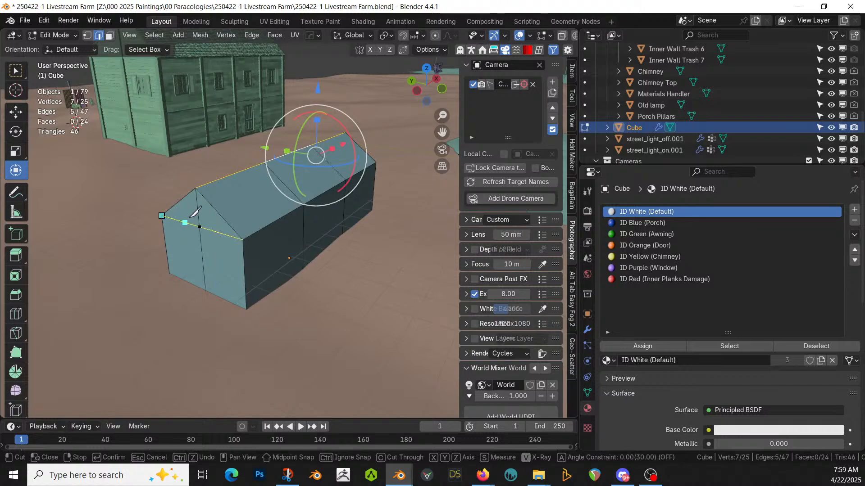
key("Return")
Step: Turn off Original Geometry for the cube and inspect the generated building from several sides and in Object Mode
middle_click_drag(326, 236, 251, 249)
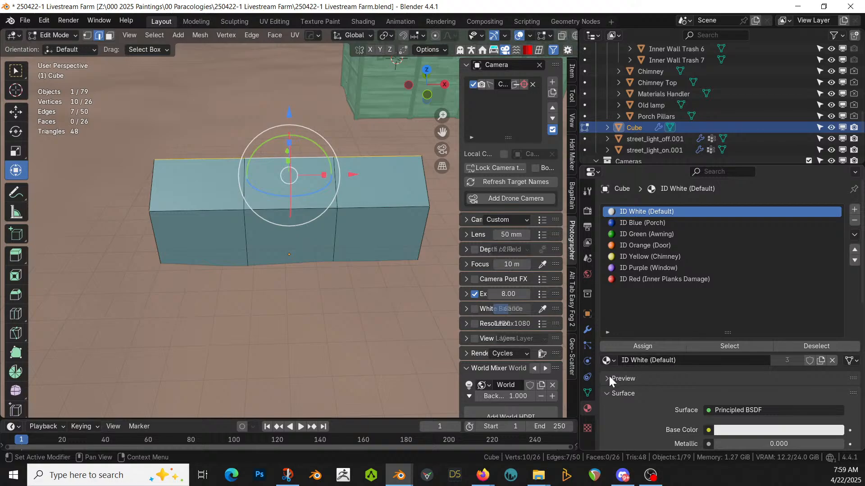
left_click(587, 329)
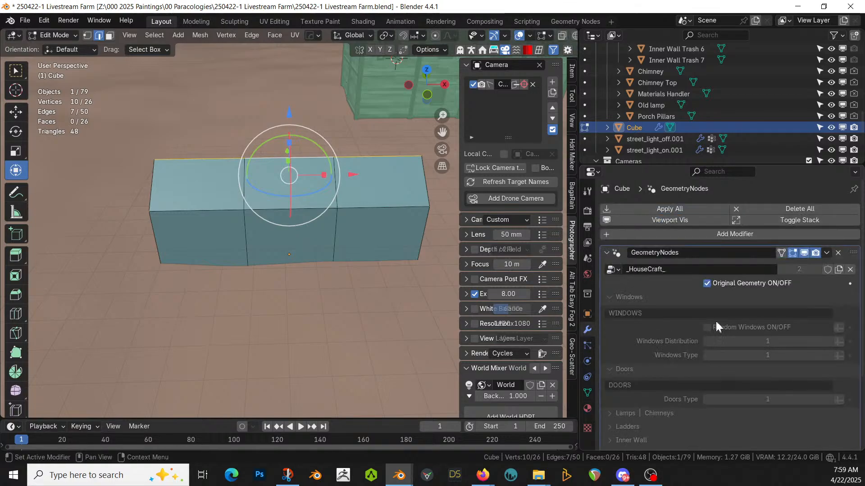
left_click(707, 283)
middle_click_drag(356, 229, 368, 207)
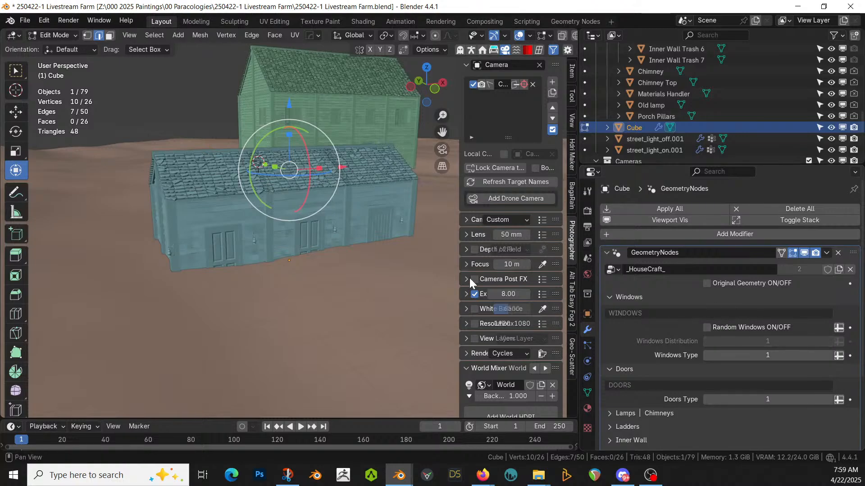
middle_click_drag(388, 269, 306, 266)
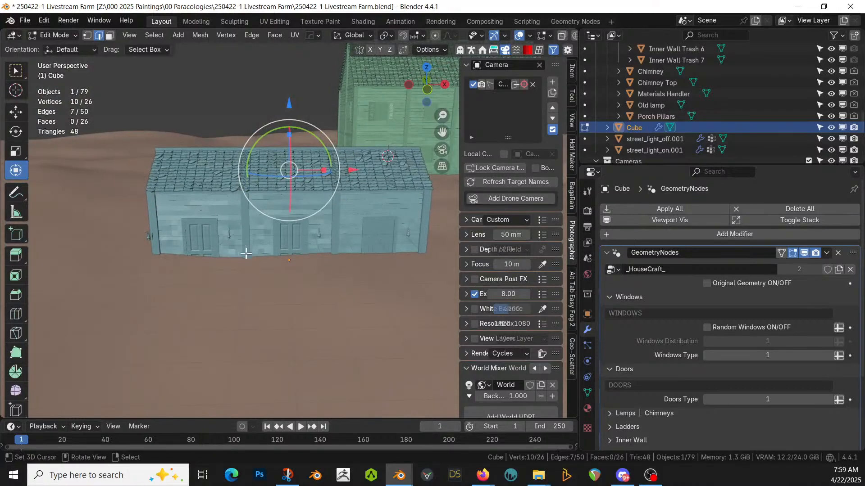
key("Tab")
middle_click_drag(223, 247, 323, 269)
key("Tab")
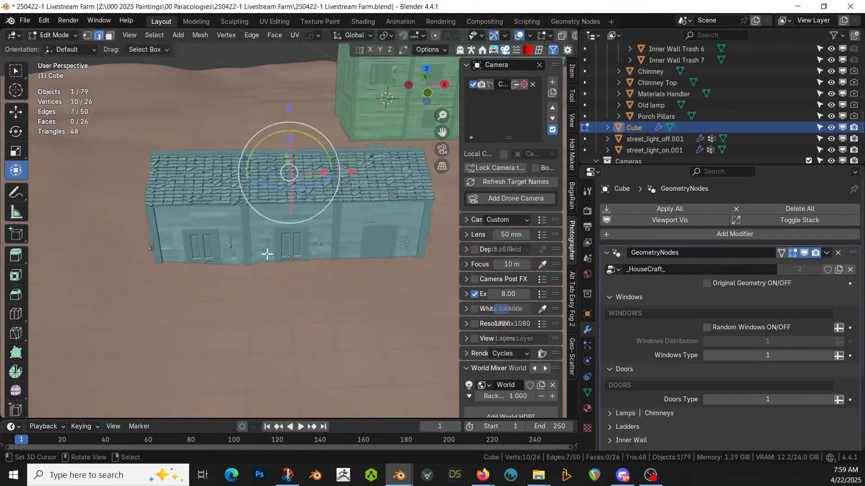
Step: Assign ID White (Default) to the two outer -Y wall faces and the -X end face of the +Y wall, previewing with Original Geometry off
left_click(717, 283)
key("3")
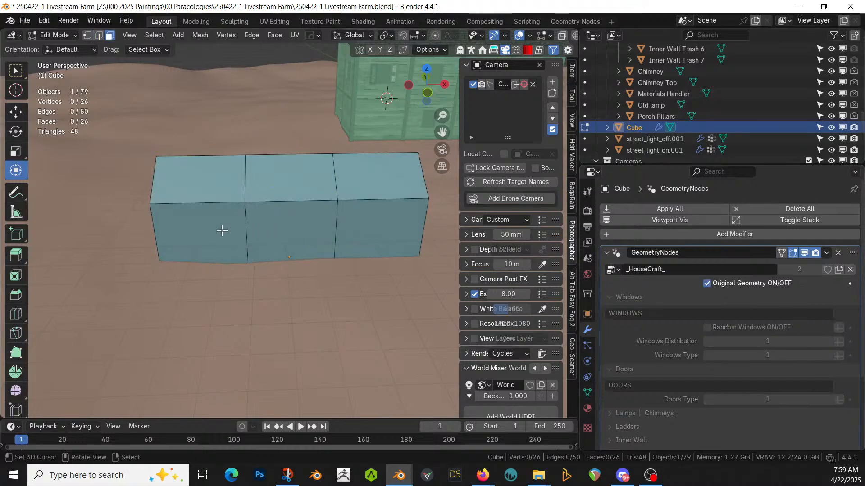
left_click(221, 230)
left_click(396, 230, "shift")
middle_click_drag(322, 226, 469, 224)
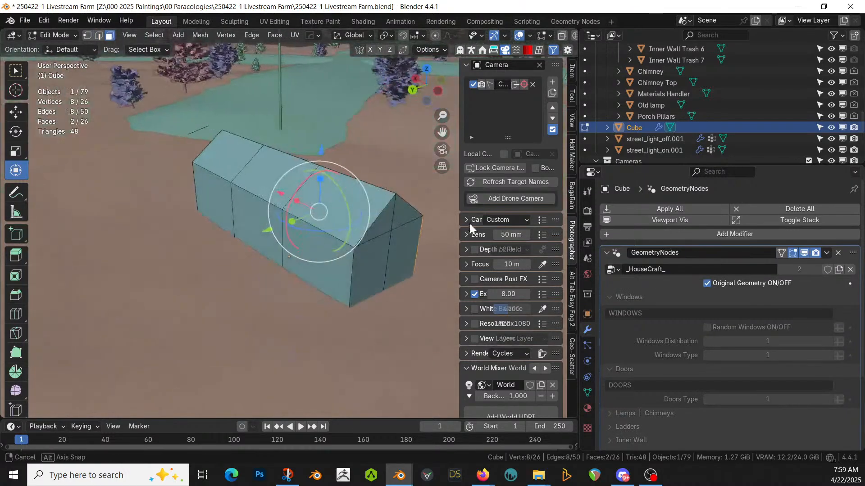
left_click(333, 255, "shift")
left_click(587, 407)
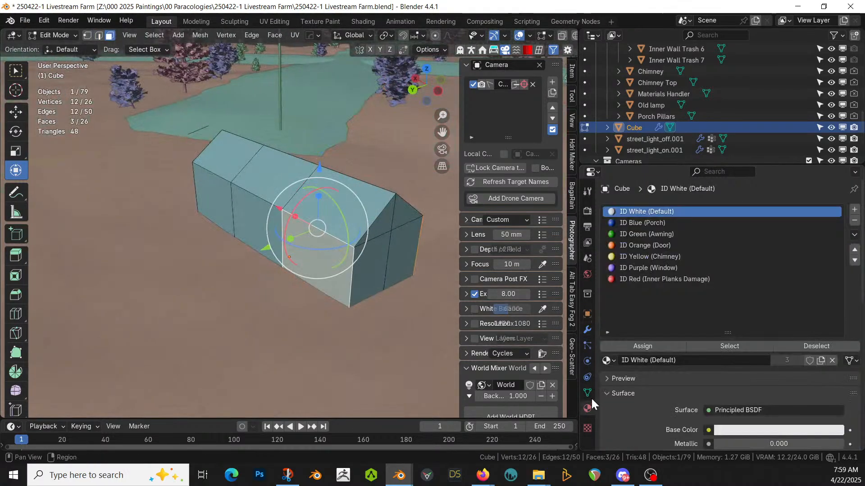
left_click(642, 345)
left_click(587, 330)
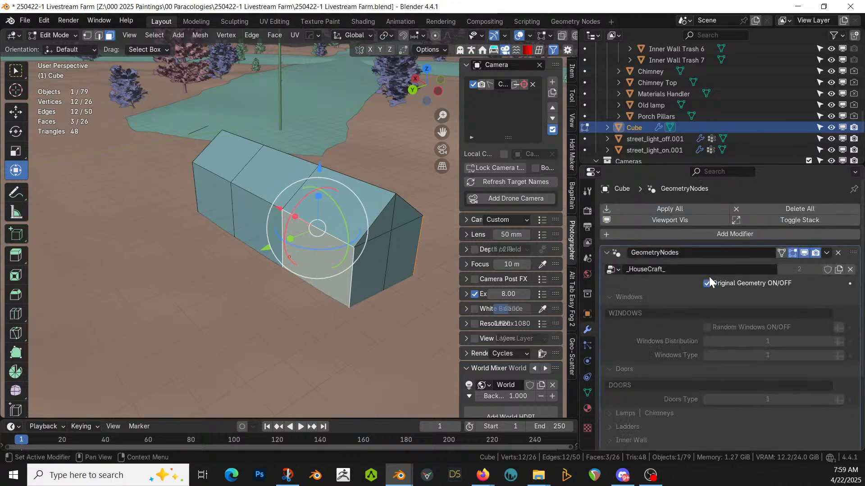
left_click(706, 283)
middle_click_drag(409, 270, 340, 272)
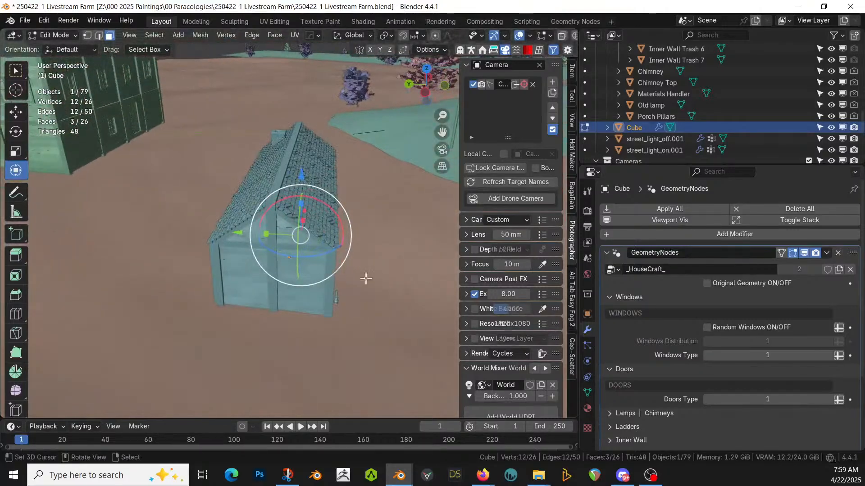
Step: Disable Random Chimney for the cube building and check the result from around it
scroll(645, 365, "down", 3)
left_click(614, 367)
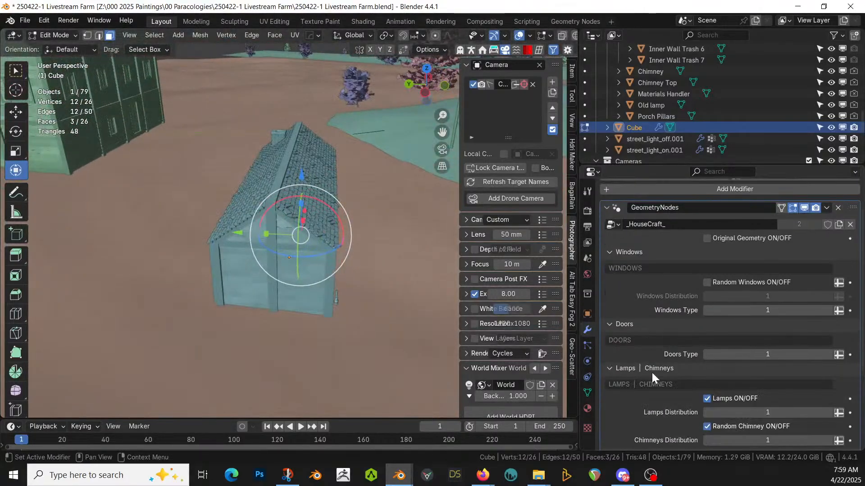
scroll(721, 400, "down", 1)
left_click(707, 404)
middle_click_drag(432, 279, 294, 236)
scroll(368, 317, "up", 2)
scroll(295, 236, "up", 3)
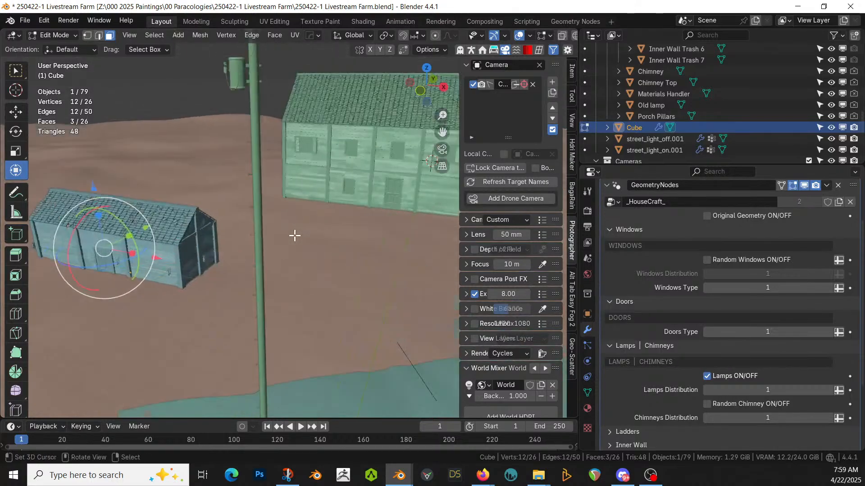
key("Tab")
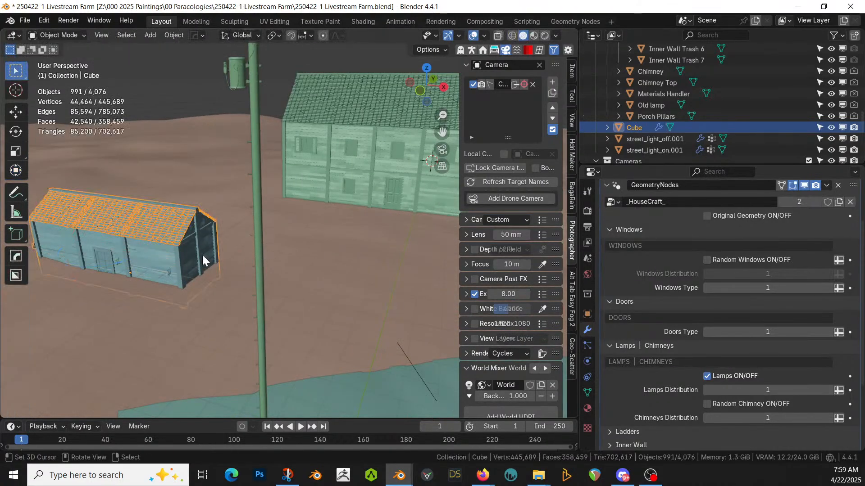
key("Tab")
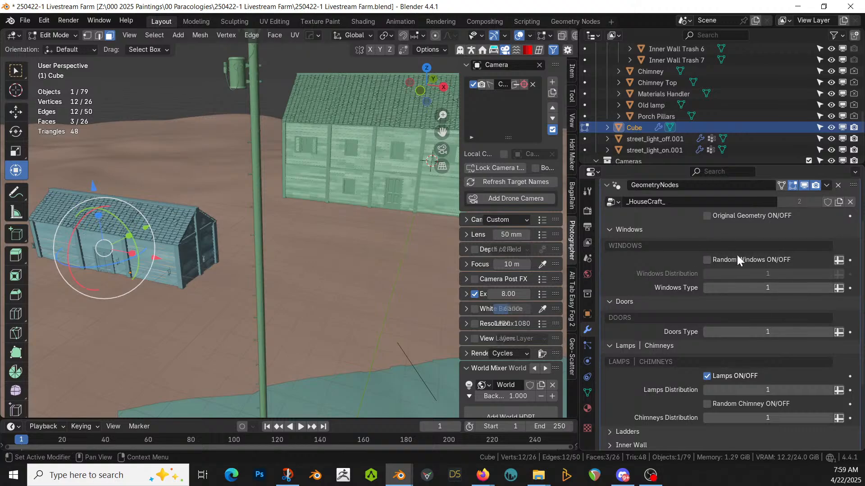
Step: Turn on Original Geometry and extrude the two lower faces of the +X gable end outward by 3 m
scroll(734, 251, "up", 3)
left_click(709, 285)
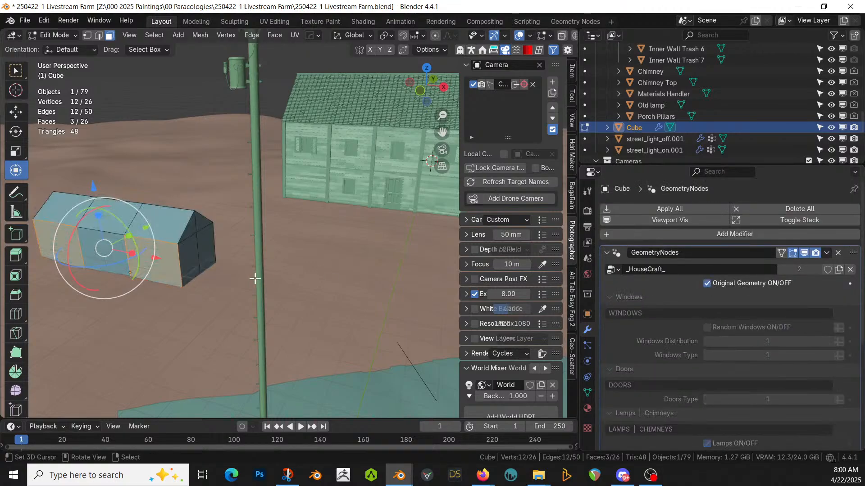
left_click(192, 258)
left_click(203, 251, "shift")
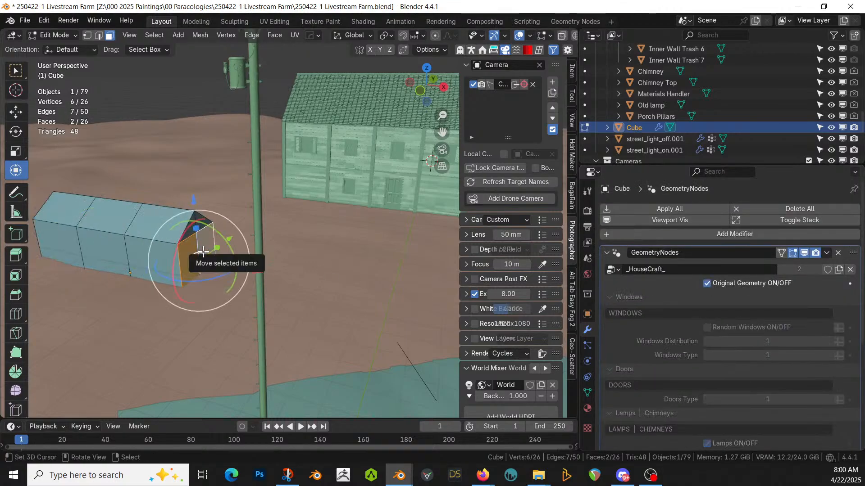
type("e3")
key("Return")
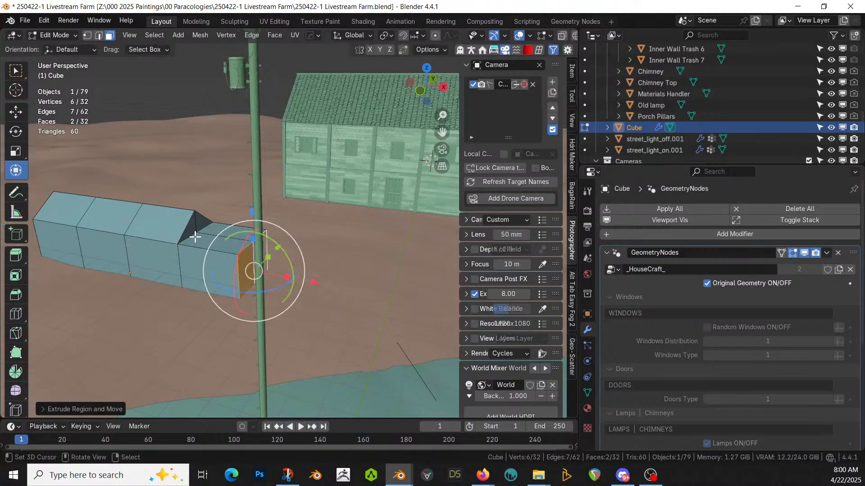
Step: Delete the two top faces of the new +X extension
right_click(211, 240)
right_click(224, 229, "shift")
key("x")
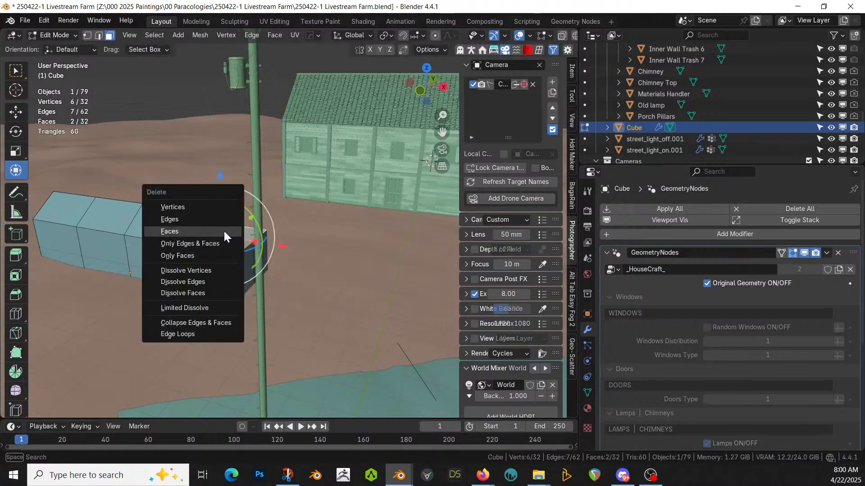
left_click(226, 231)
Step: Assign ID Blue (Porch) to the extension's two side walls and the -Y half of its end wall, then turn off Original Geometry
right_click(201, 262)
right_click(245, 267, "shift")
right_click(226, 236, "shift")
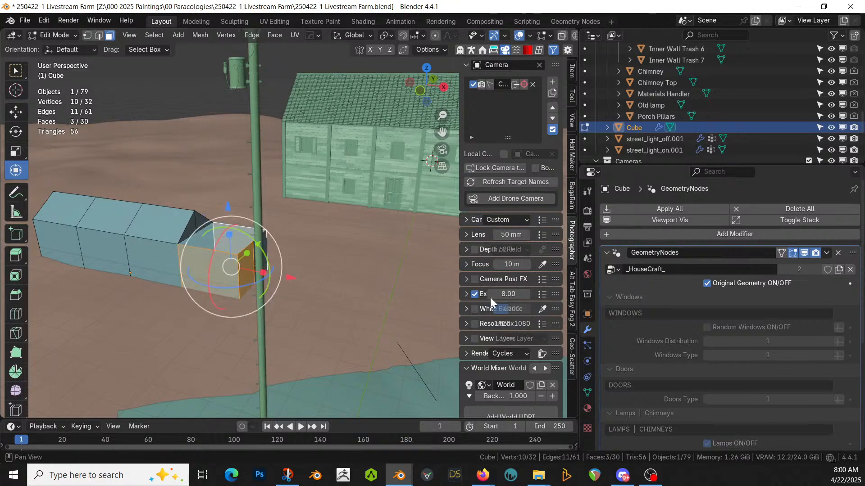
left_click(587, 407)
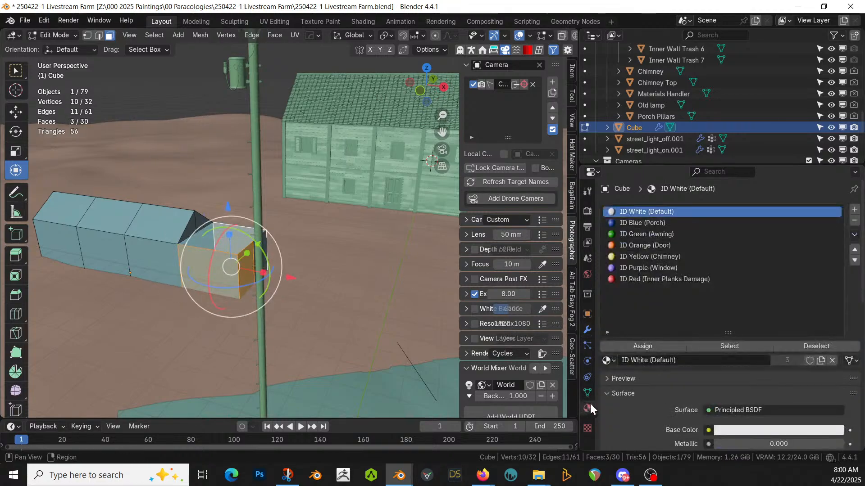
left_click(662, 223)
left_click(643, 347)
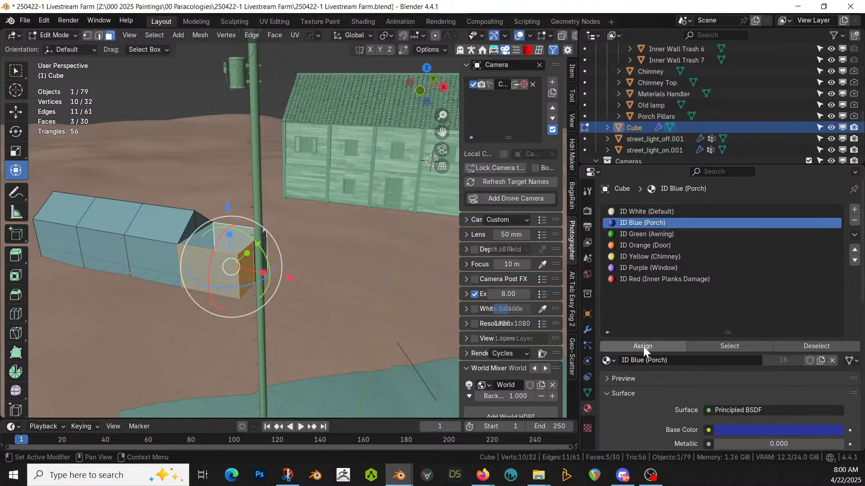
left_click(587, 330)
left_click(712, 284)
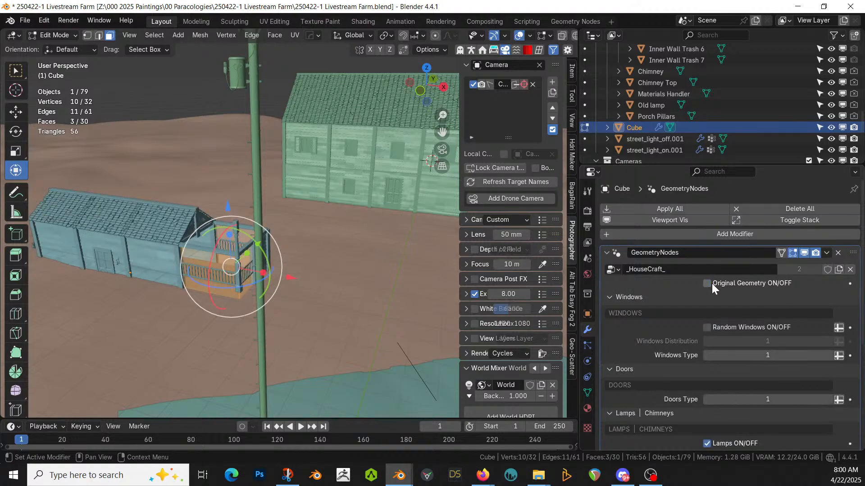
mouse_move(256, 272)
middle_mouse_down()
mouse_move(259, 287)
mouse_move(275, 260)
mouse_move(227, 287)
mouse_move(208, 280)
mouse_move(255, 263)
mouse_move(266, 288)
mouse_move(252, 293)
mouse_move(239, 275)
mouse_move(257, 252)
mouse_move(265, 260)
middle_mouse_up()
scroll(275, 260, "up", 2)
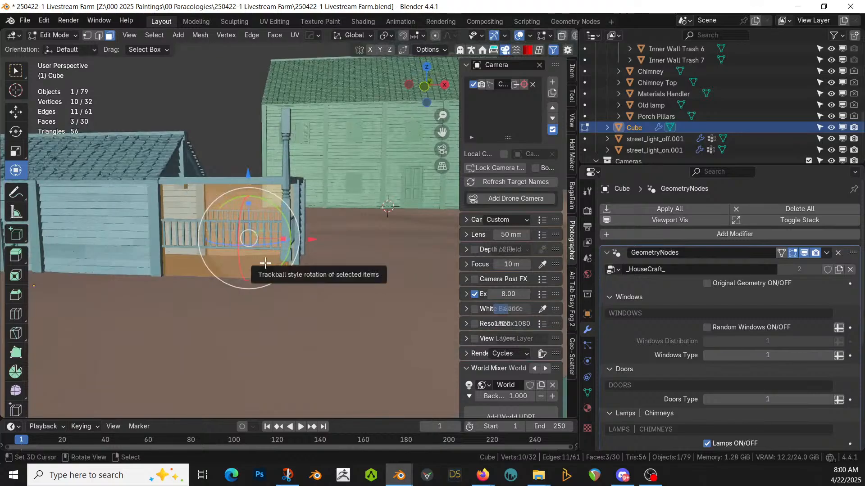
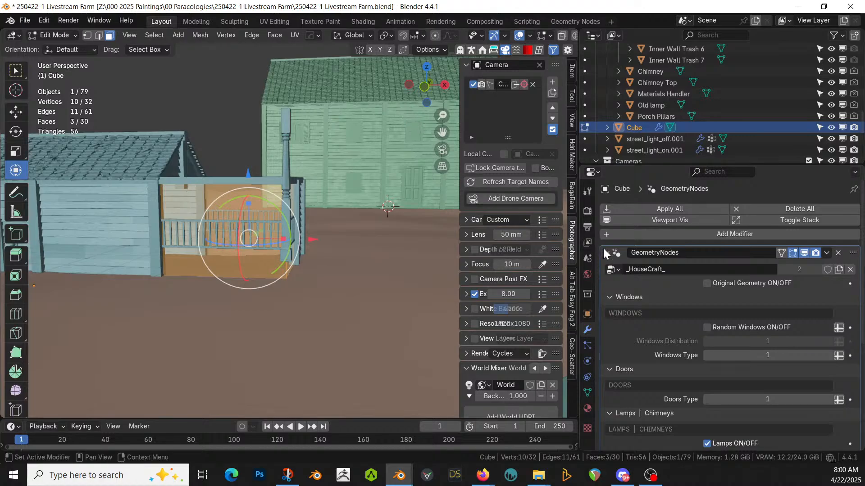
Step: With Original Geometry on, assign ID Blue (Porch) to both halves of the extension's end wall, and turn Original Geometry off
mouse_move(337, 287)
middle_mouse_down()
mouse_move(332, 305)
mouse_move(351, 287)
mouse_move(350, 303)
mouse_move(336, 312)
mouse_move(310, 301)
mouse_move(289, 323)
mouse_move(363, 287)
mouse_move(348, 294)
middle_mouse_up()
scroll(350, 304, "up", 2)
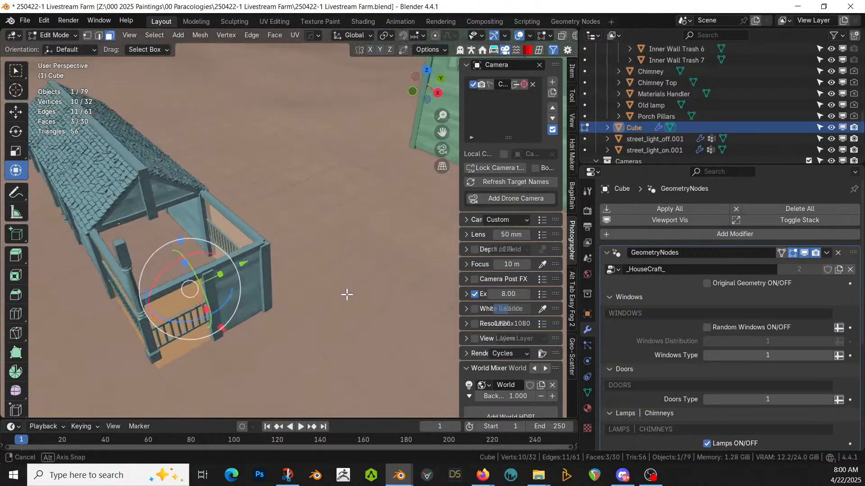
key("Tab")
key("Tab")
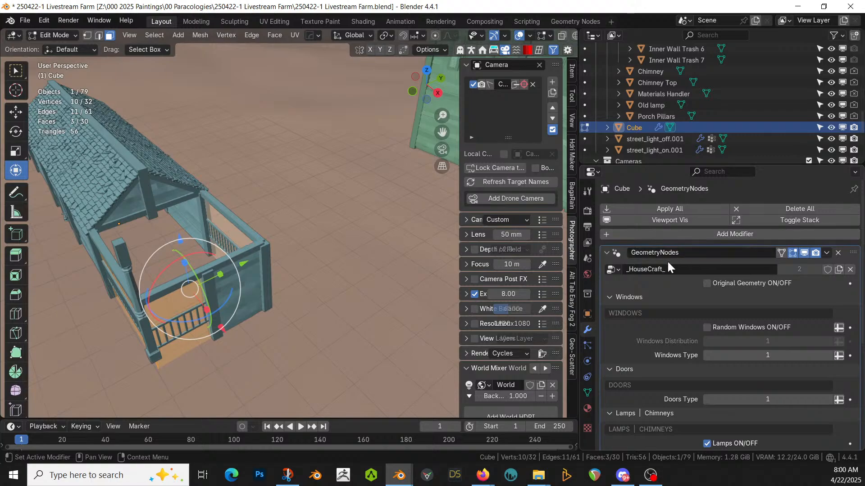
left_click(706, 283)
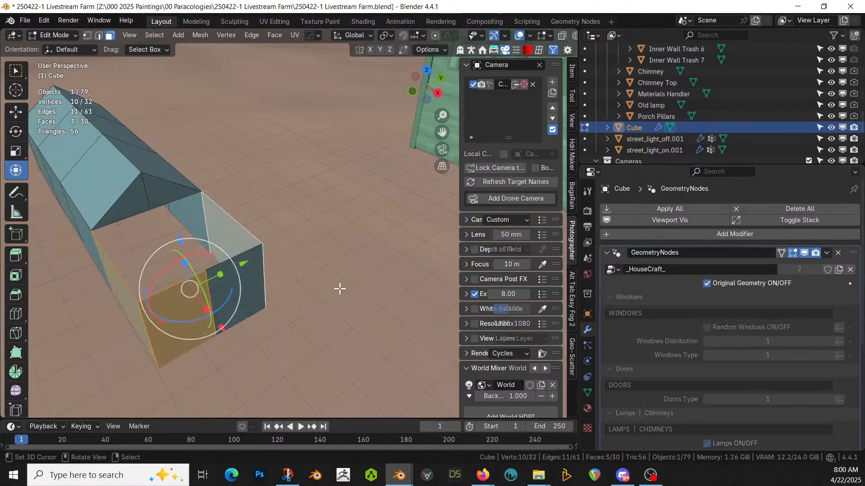
left_click(227, 283)
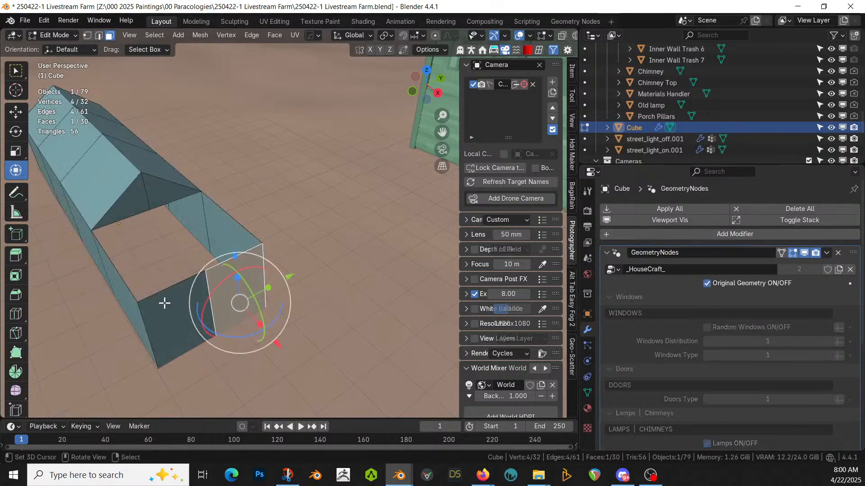
left_click(182, 303, "shift")
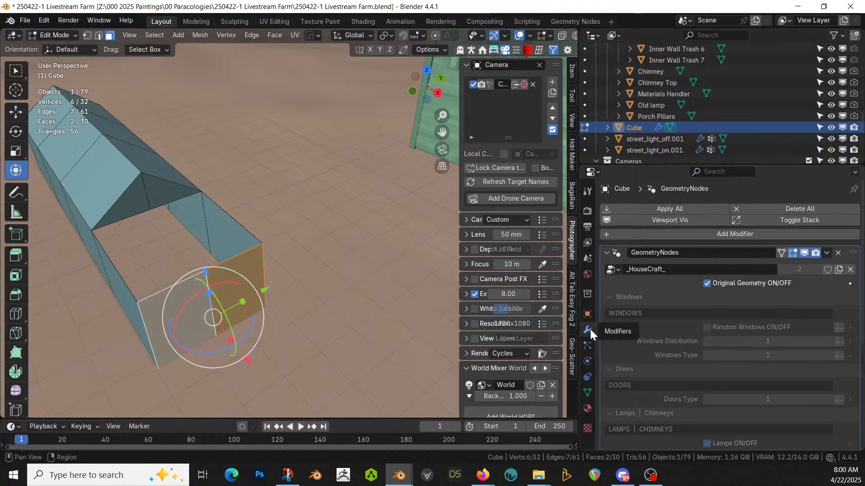
left_click(588, 408)
left_click(644, 347)
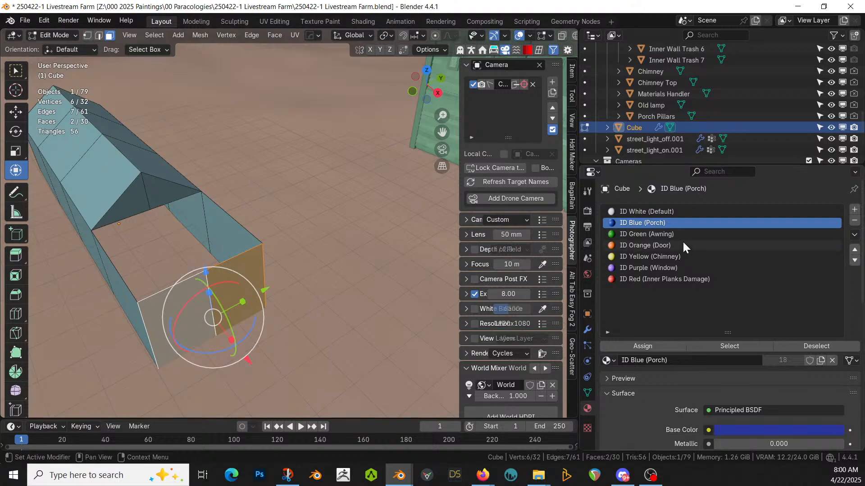
left_click(587, 330)
left_click(707, 284)
middle_click_drag(325, 252, 386, 273)
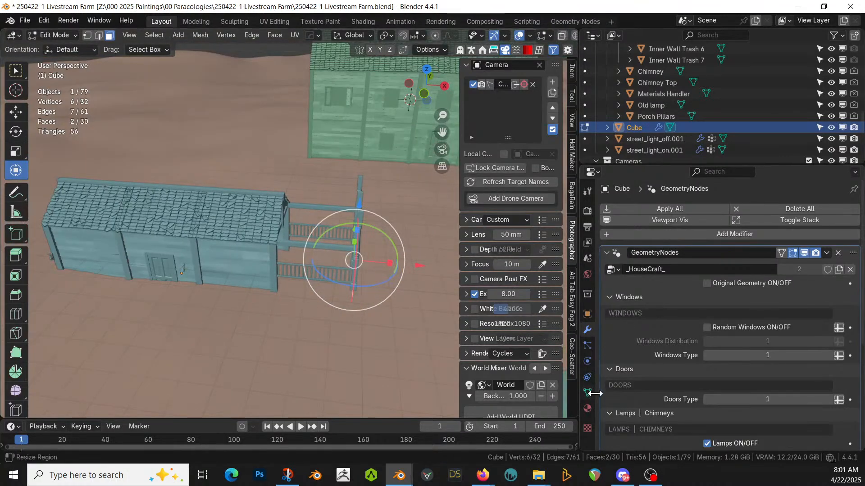
Step: Turn on Random Damage for the cube building and check the damaged roof and walls
left_click(589, 408)
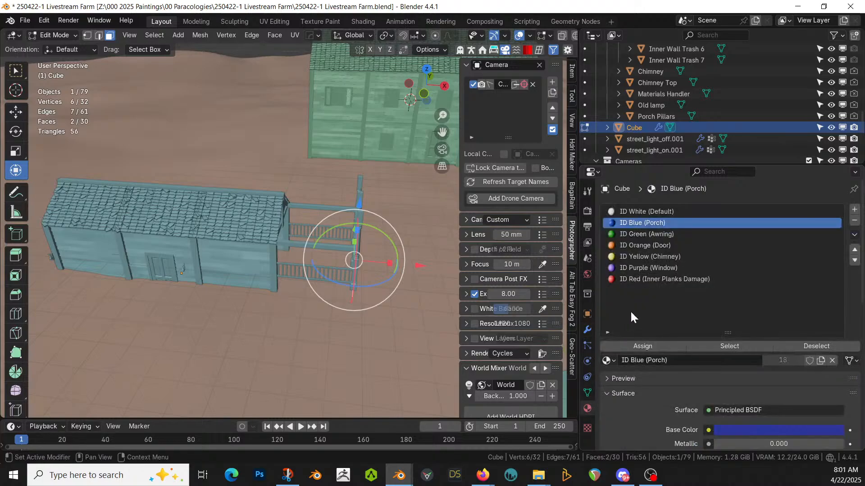
left_click(589, 330)
scroll(676, 338, "down", 6)
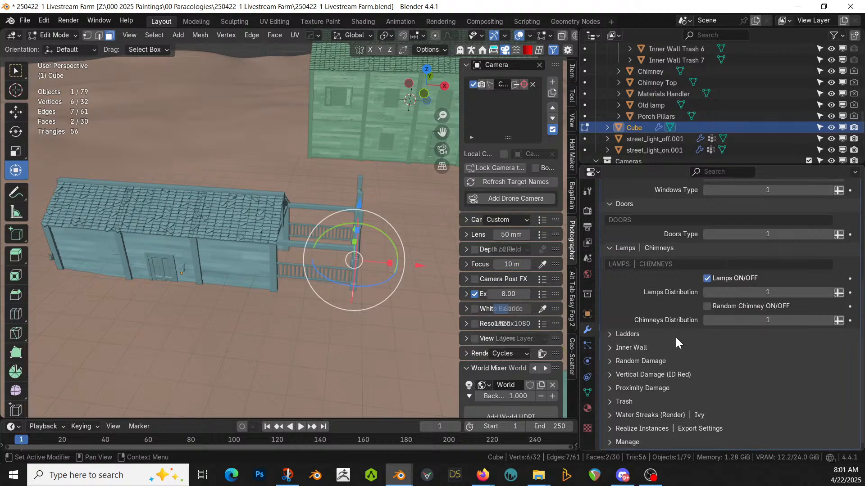
left_click(609, 362)
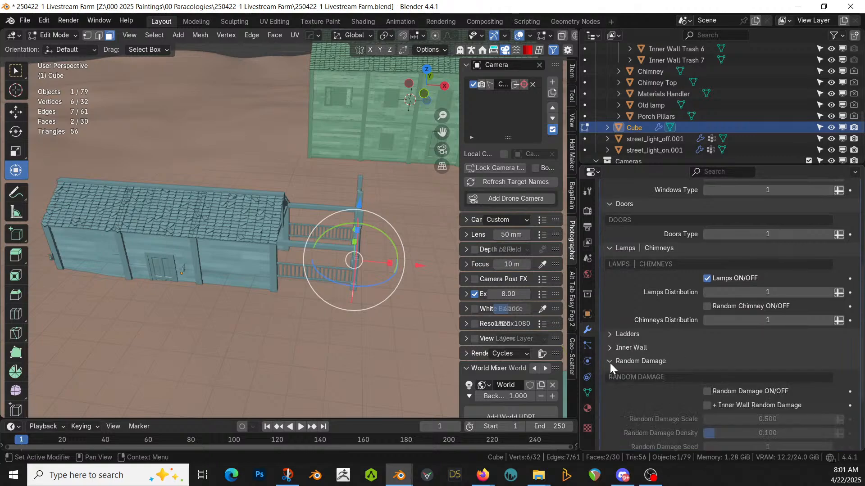
left_click(706, 391)
middle_click_drag(295, 280, 332, 274)
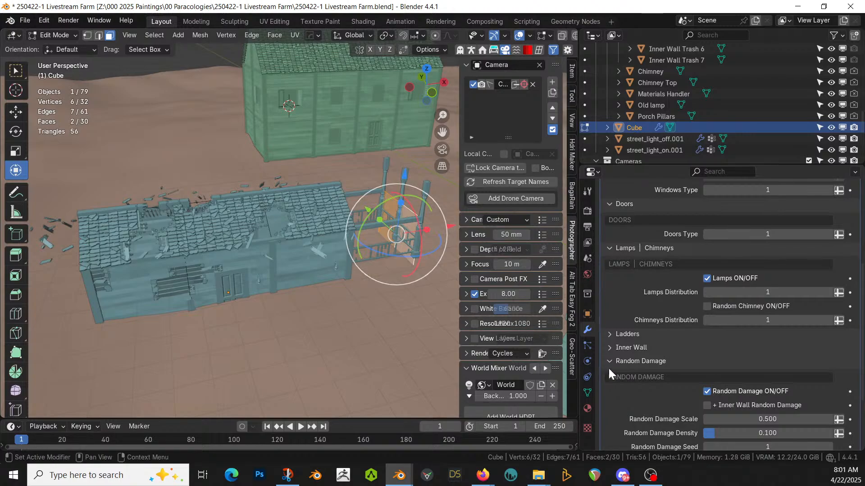
Step: Try a different Proximity Trash Amount in the Proximity Damage settings and set it back to 0.100
scroll(751, 398, "down", 3)
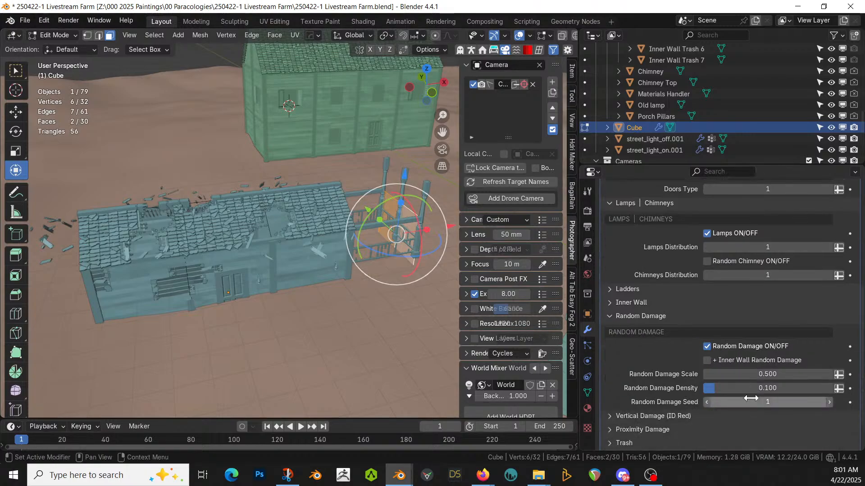
left_click(615, 428)
scroll(703, 416, "down", 3)
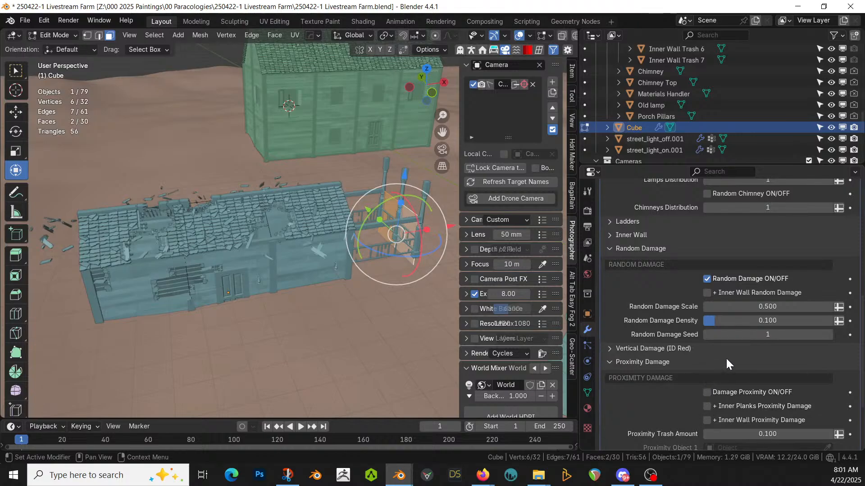
scroll(718, 373, "down", 3)
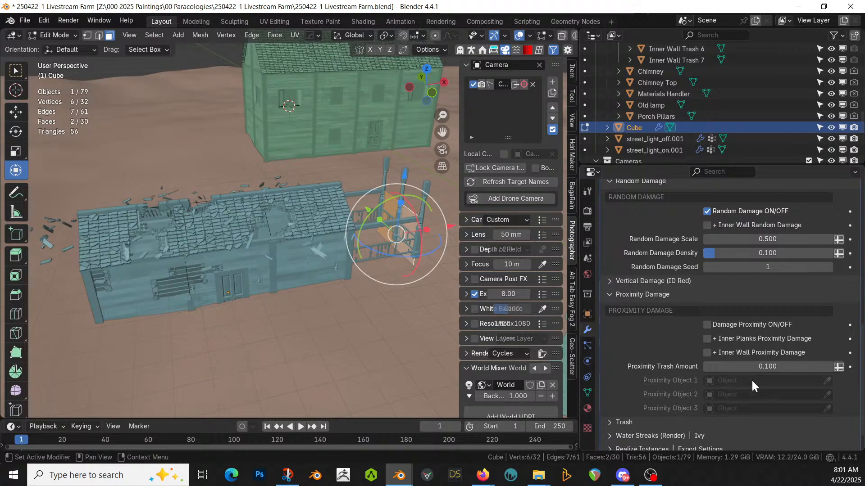
left_click(749, 366)
key("Return")
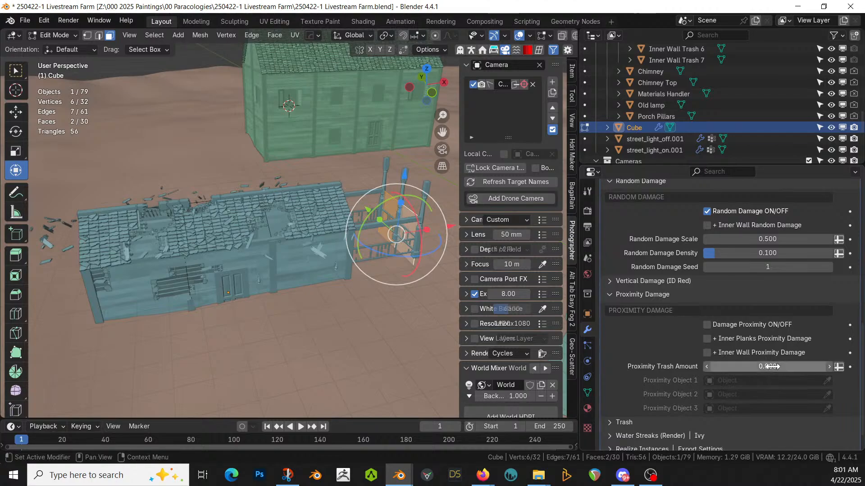
left_click(770, 367)
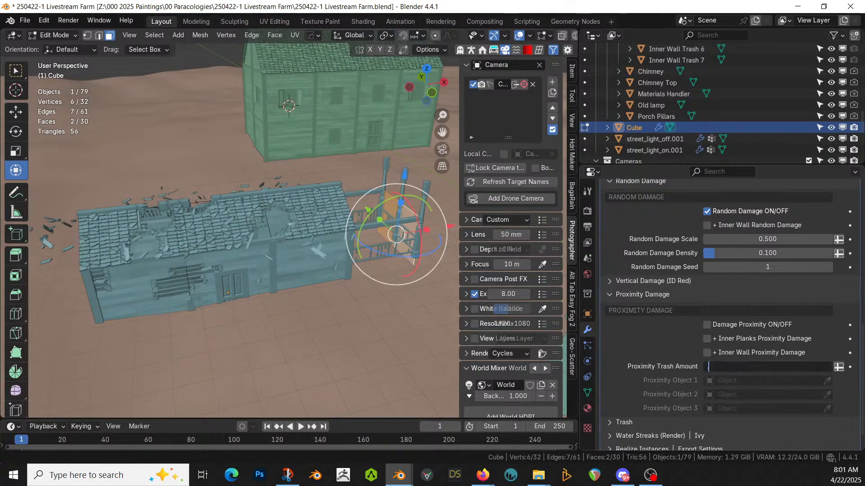
key("Return")
Step: Turn off Trash for the cube building and inspect it from above and from the front
left_click(611, 422)
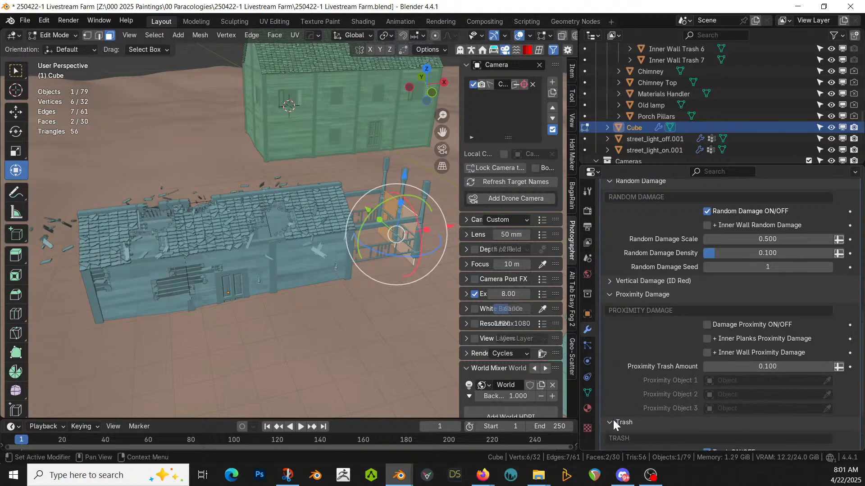
scroll(737, 423, "down", 2)
left_click(706, 407)
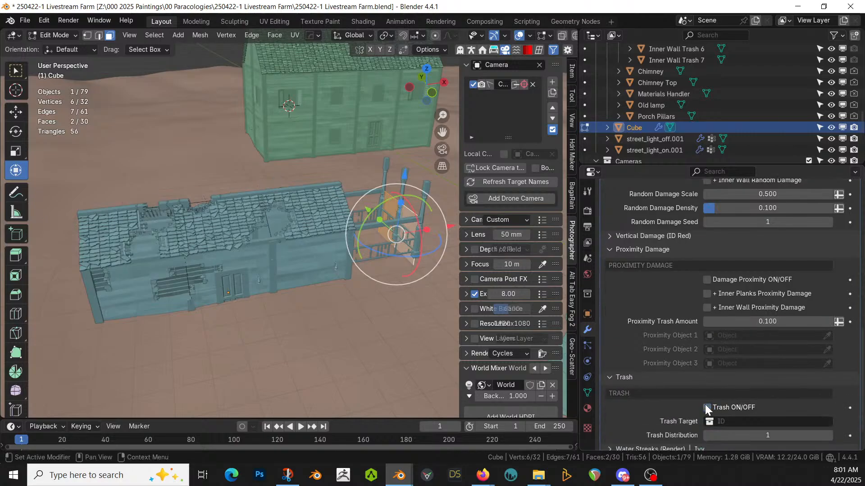
middle_click_drag(257, 270, 325, 258)
middle_click_drag(253, 260, 227, 326)
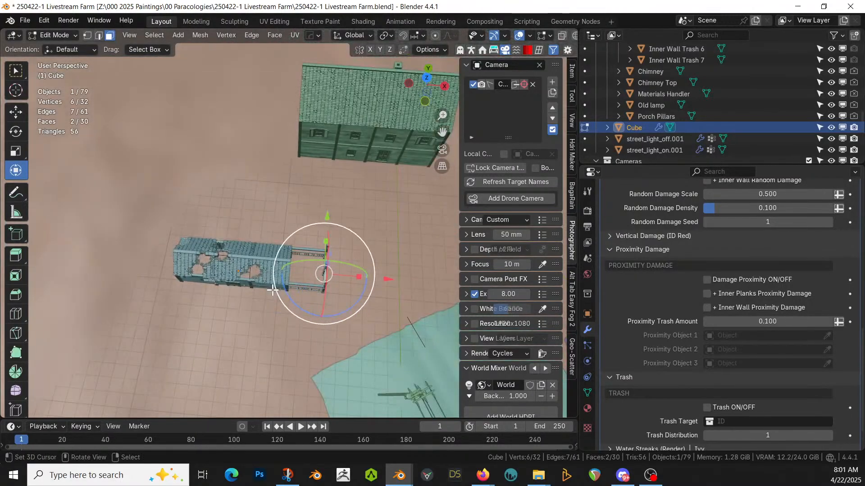
middle_click_drag(260, 294, 280, 226)
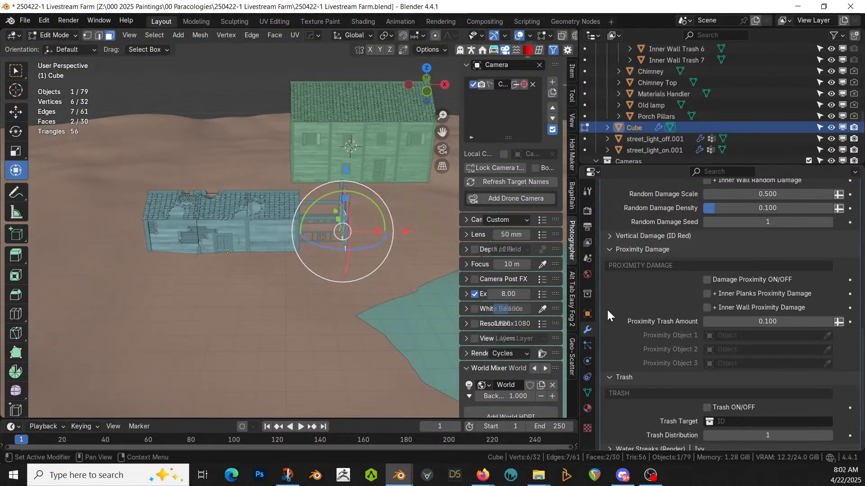
middle_click_drag(451, 252, 306, 256)
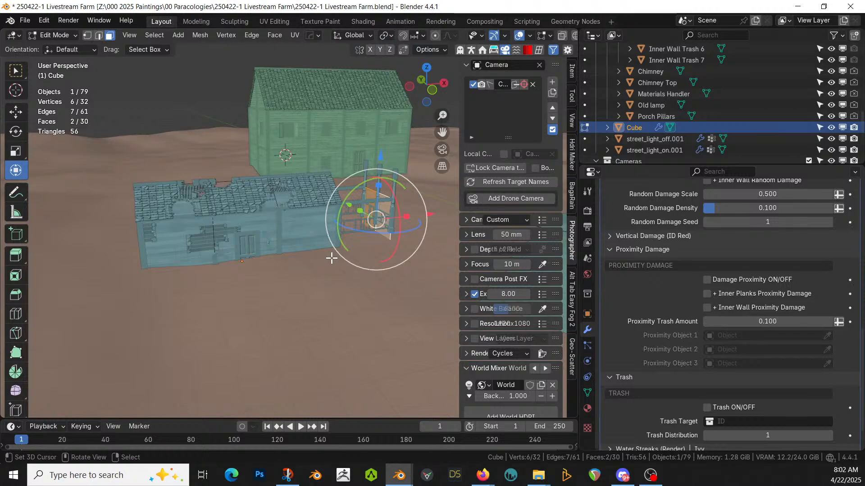
Step: In Object Mode, turn on Realize Instances for the cube building and apply its _HouseCraft_ GeometryNodes modifier
key("Tab")
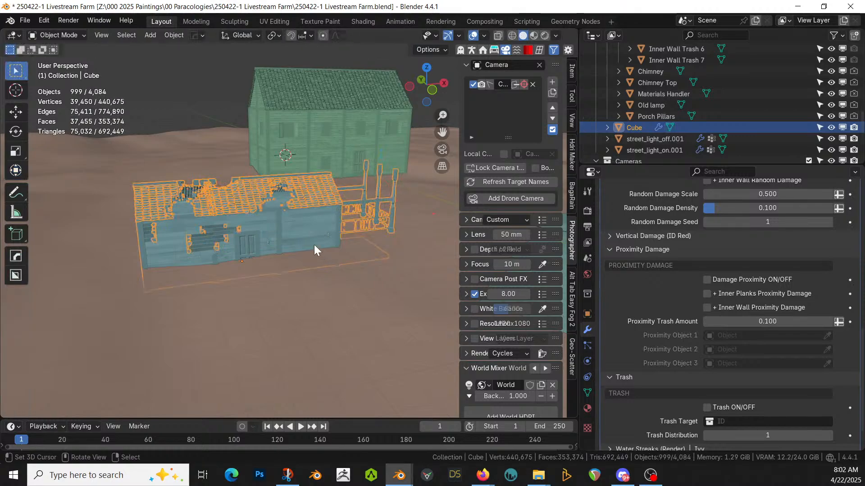
scroll(671, 377, "down", 2)
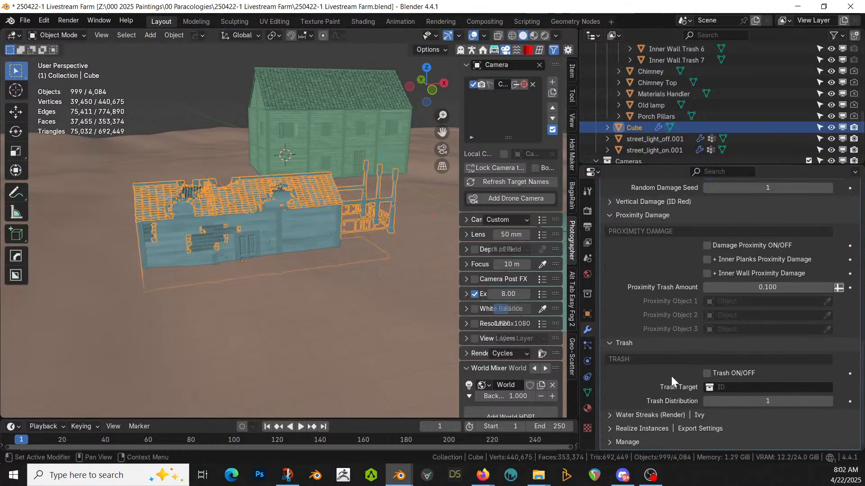
left_click(611, 429)
scroll(720, 404, "down", 3)
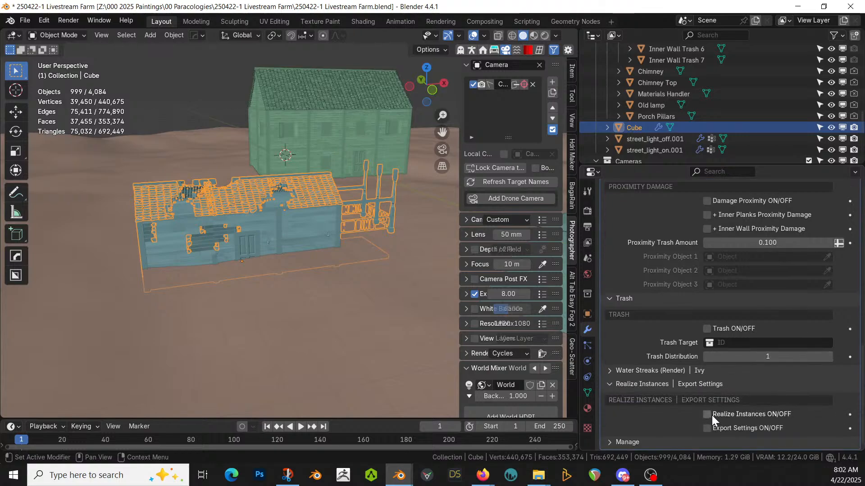
left_click(711, 415)
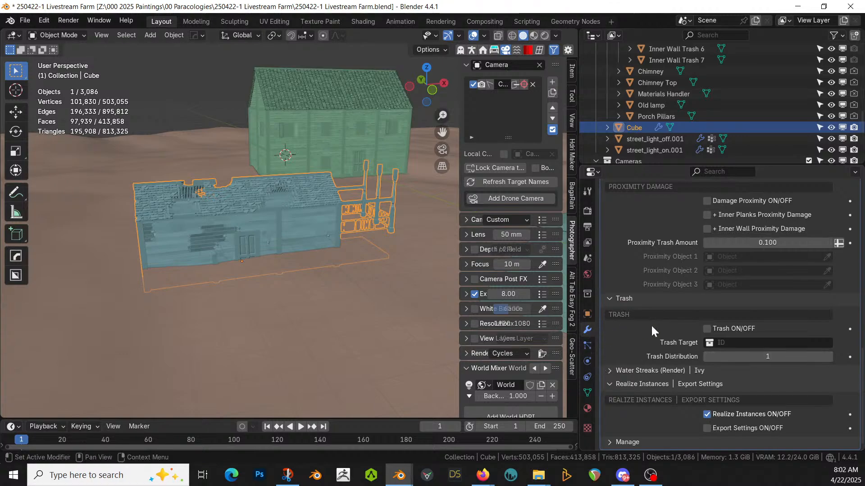
scroll(675, 323, "up", 12)
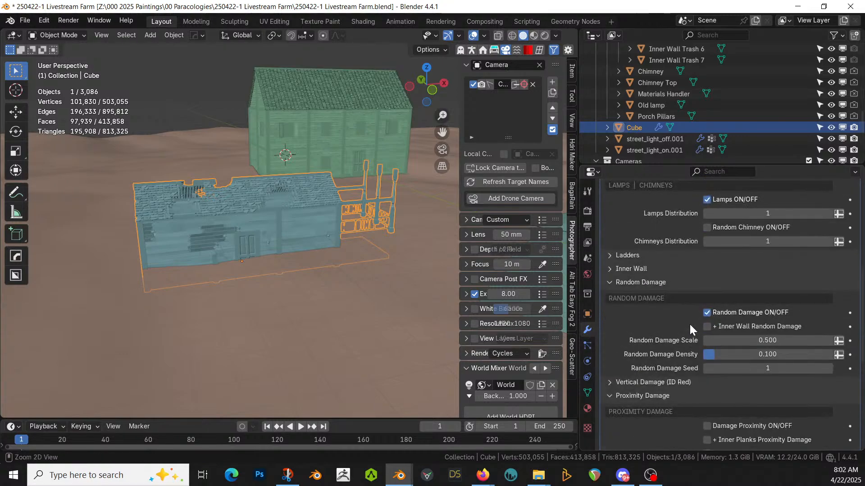
key("ctrl+a")
Step: In Edit Mode, select all linked pieces of the porch extension's -Y outer corner post
key("Tab")
scroll(372, 255, "up", 5)
middle_click_drag(372, 255, 321, 257)
left_click(334, 239)
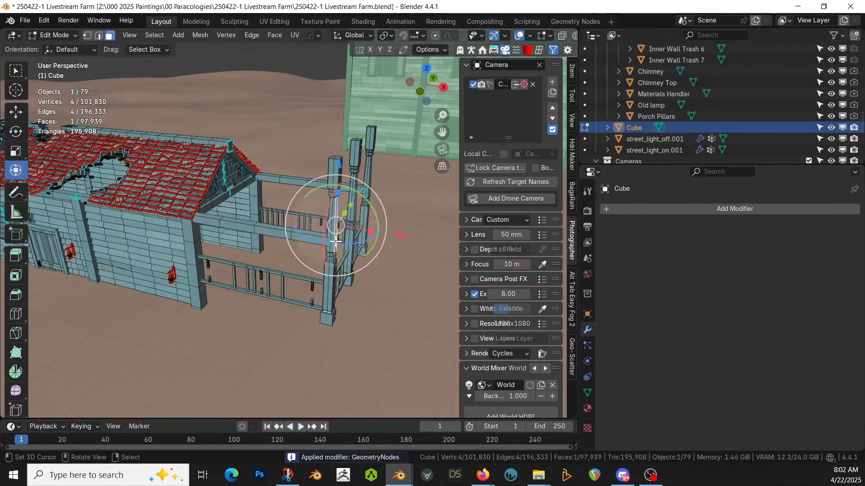
key("ctrl+l")
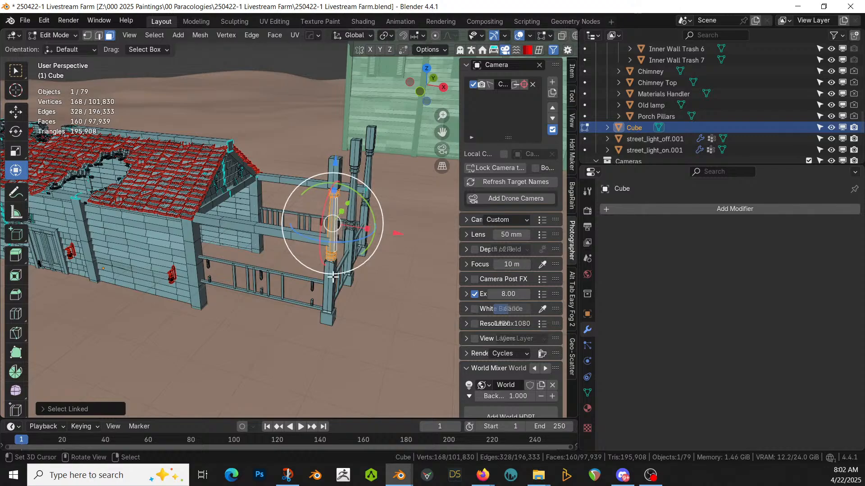
left_click(327, 314, "shift")
key("ctrl+l")
left_click(336, 183, "shift")
key("ctrl+l")
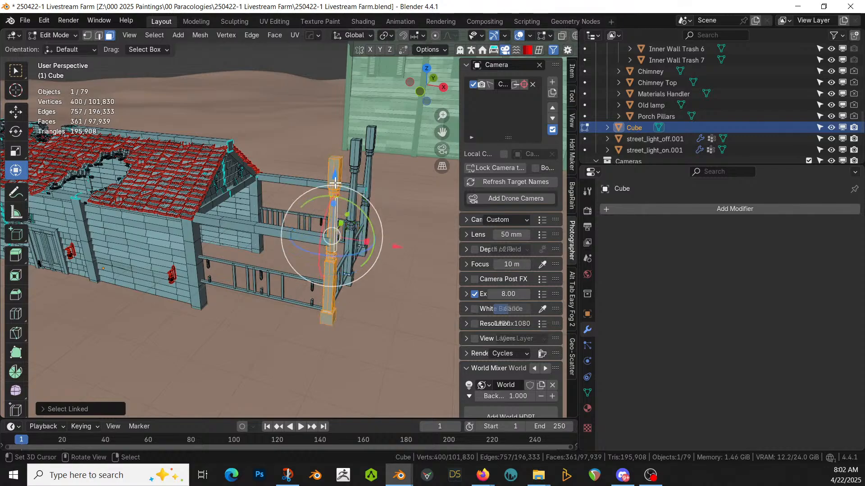
Step: Add all linked pieces of the extension's middle end post and +Y corner post to the selection
middle_click_drag(347, 230, 324, 243)
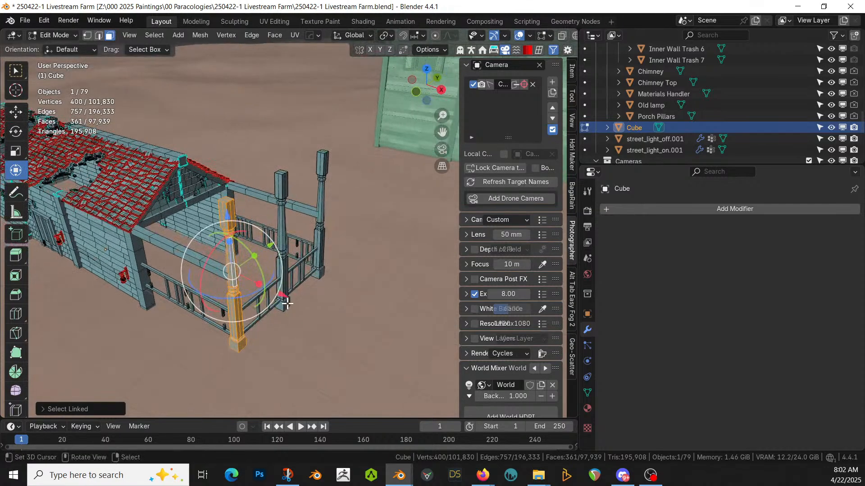
left_click(279, 247, "shift")
key("ctrl+l")
left_click(281, 188, "shift")
key("ctrl+l")
left_click(322, 163, "shift")
key("ctrl+l")
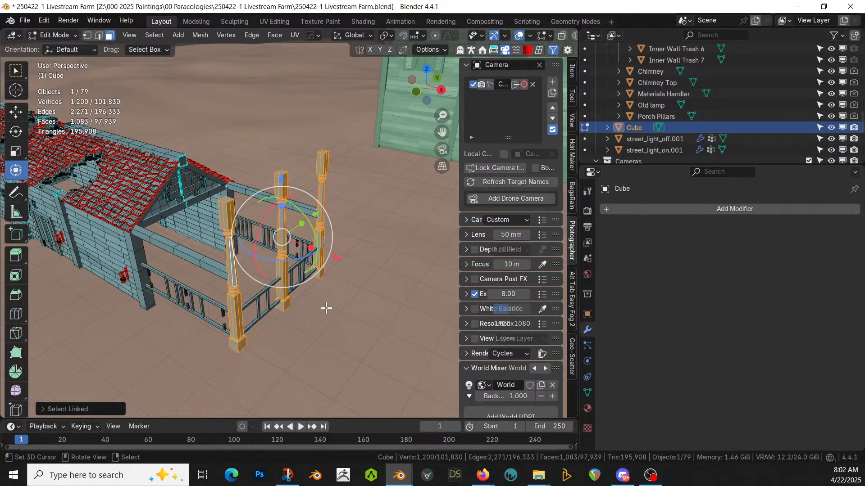
Step: Isolate the building in Local View and lower the three selected porch posts along Z until their bases reach the floor
key("KP_1")
key("KP_Divide")
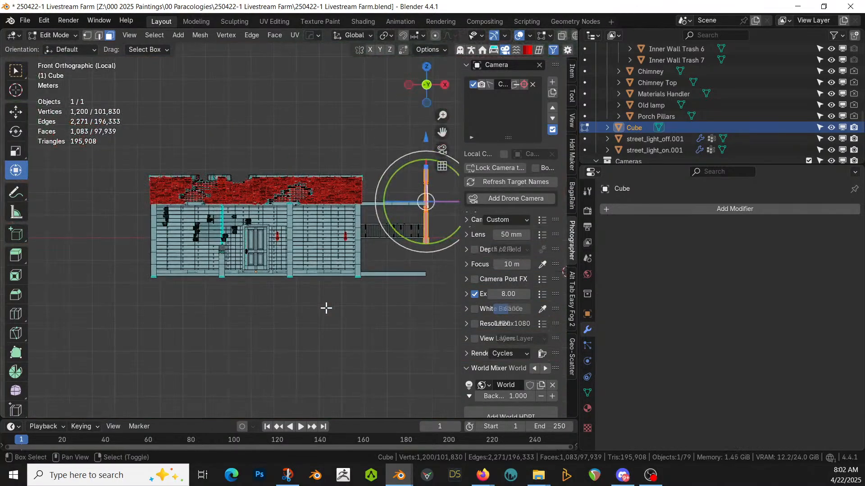
middle_click_drag(326, 308, 261, 309, "shift")
key("g")
key("z")
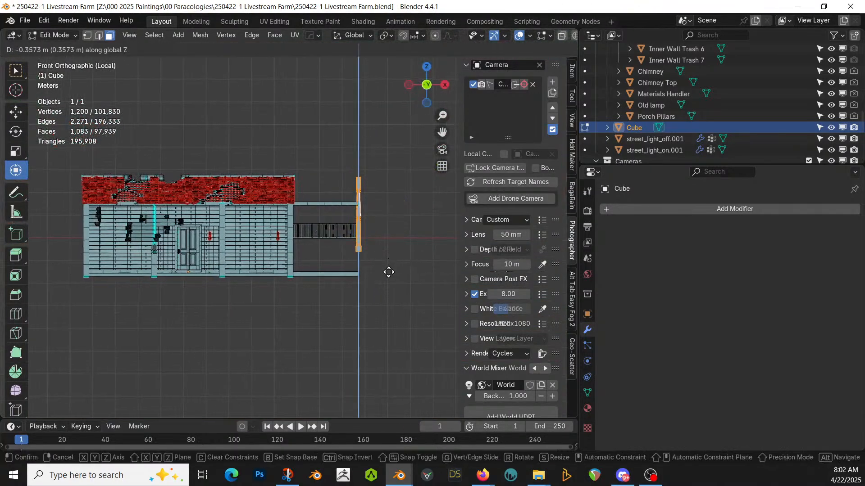
left_click(385, 298)
middle_click_drag(384, 297, 336, 294)
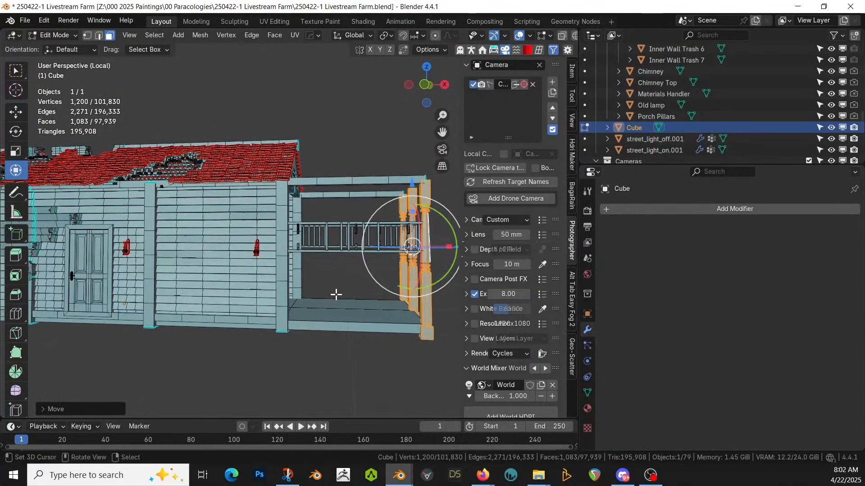
Step: Hide the three lowered porch posts and set a front orthographic view of the remaining railings and beams
key("h")
key("KP_5")
key("KP_1")
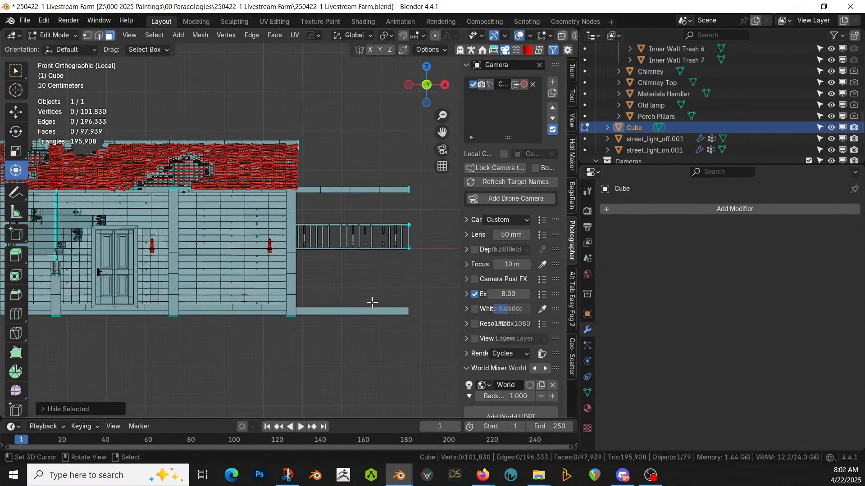
Step: Select all linked railing pieces of the porch extension and lower them about 1.47 m along Z to just above the lower beam
key("alt+z")
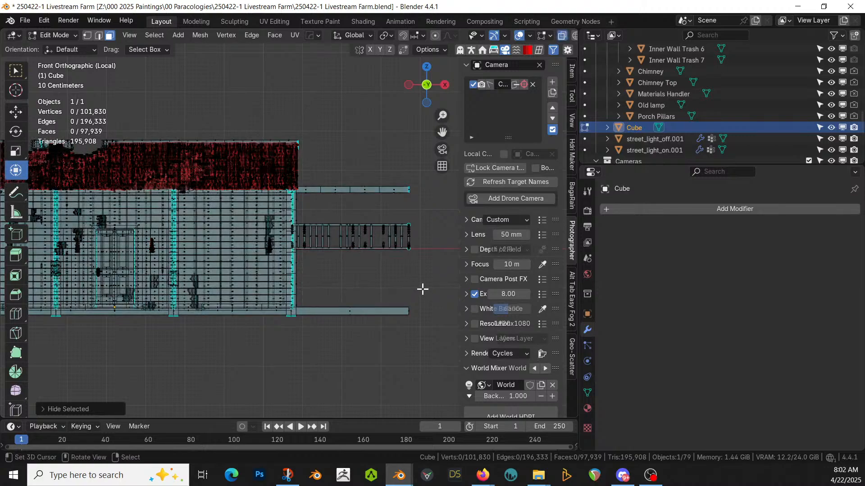
left_click_drag(427, 285, 297, 215)
key("ctrl+l")
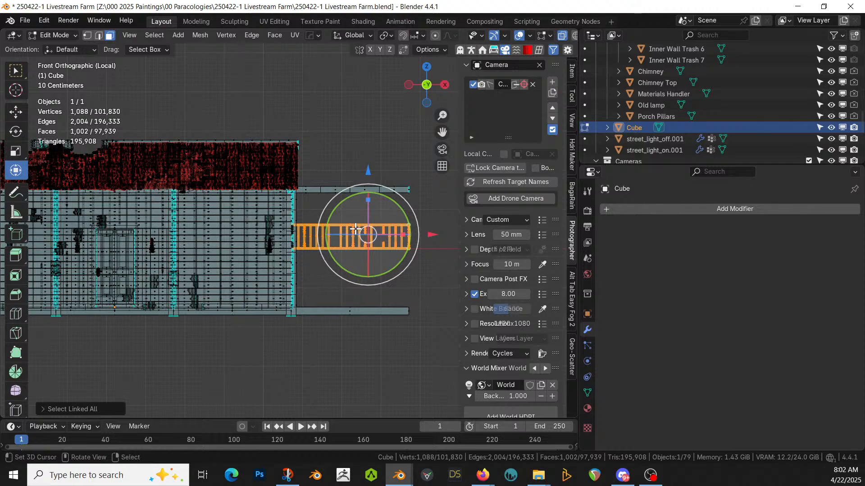
key("g")
key("z")
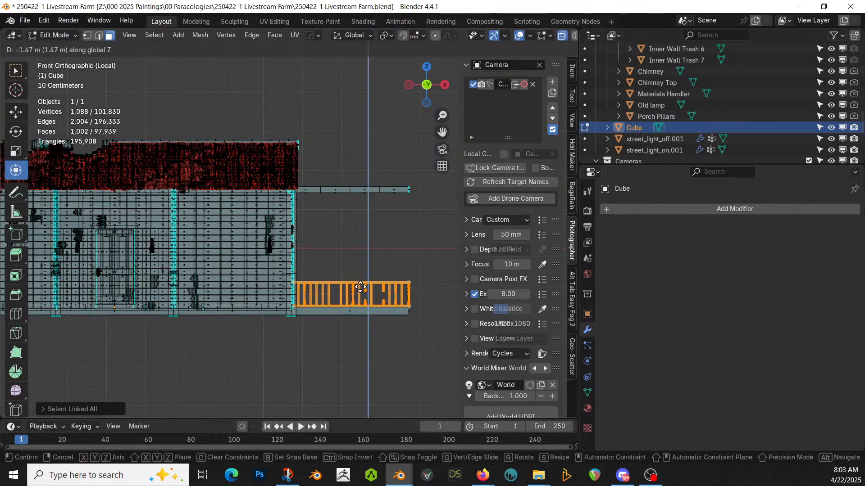
left_click(360, 287)
Step: Reveal the hidden posts, return to the full scene in Object Mode and raise the damaged building about 0.8 m along Z
key("alt+h")
key("Tab")
middle_click_drag(360, 289, 316, 314)
key("KP_Divide")
key("g")
key("z")
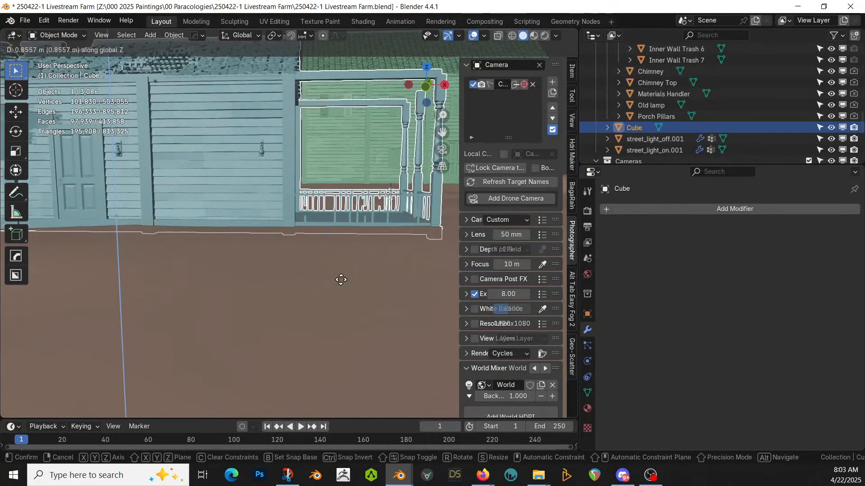
left_click(340, 283)
Step: In top view, rotate the damaged building about Z until its porch end points roughly toward +Y
middle_click_drag(340, 283, 331, 345)
scroll(303, 292, "down", 4)
scroll(304, 292, "down", 3)
key("KP_7")
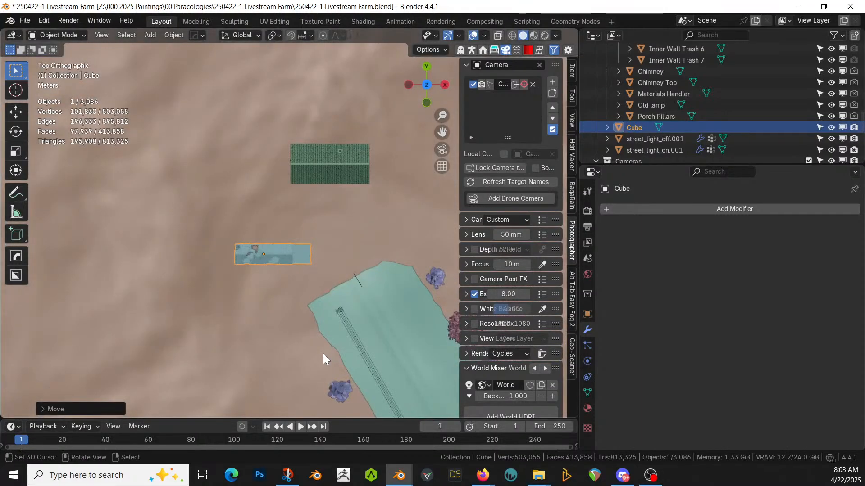
key("r")
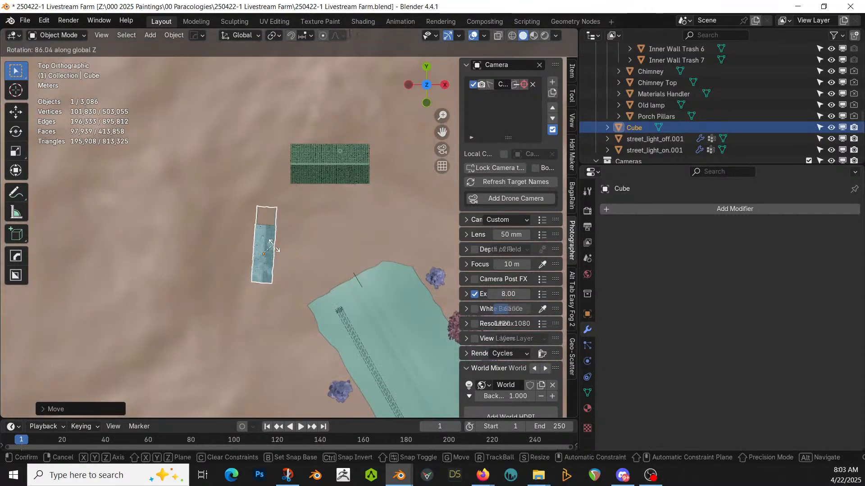
left_click(276, 253)
Step: In top view, move the rotated damaged building toward -X, away from the green house
middle_click_drag(307, 252, 255, 244)
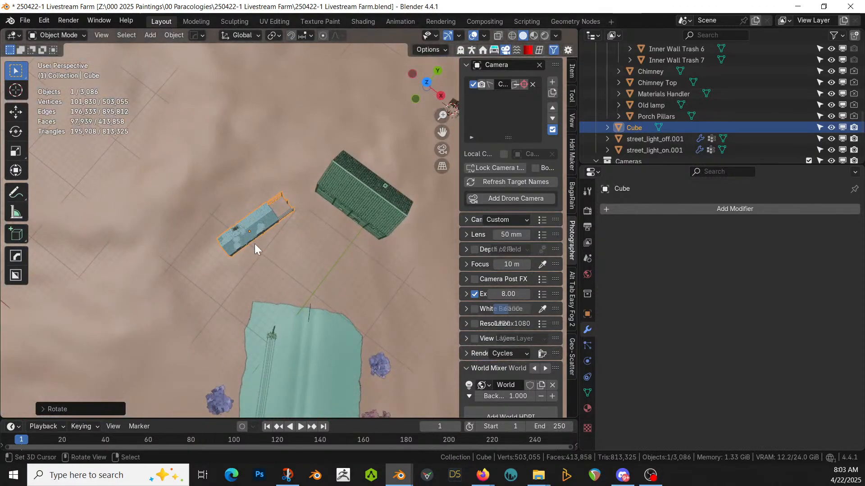
key("KP_7")
key("g")
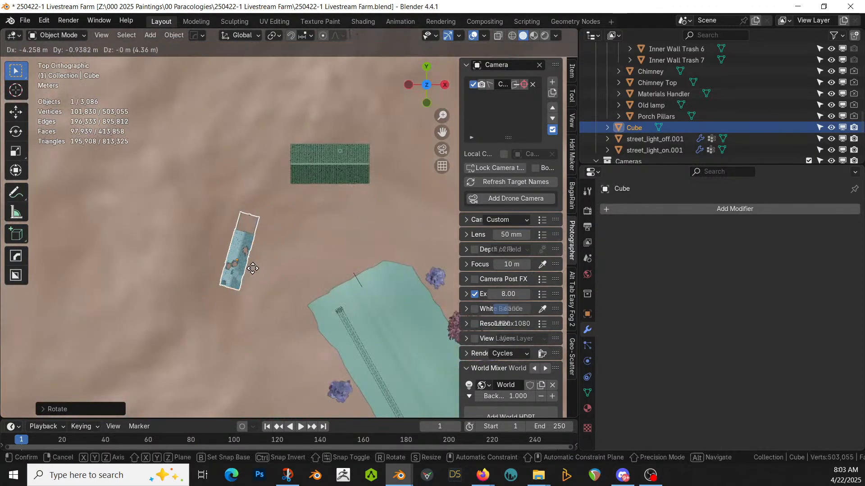
left_click(247, 245)
middle_click_drag(247, 244, 237, 198)
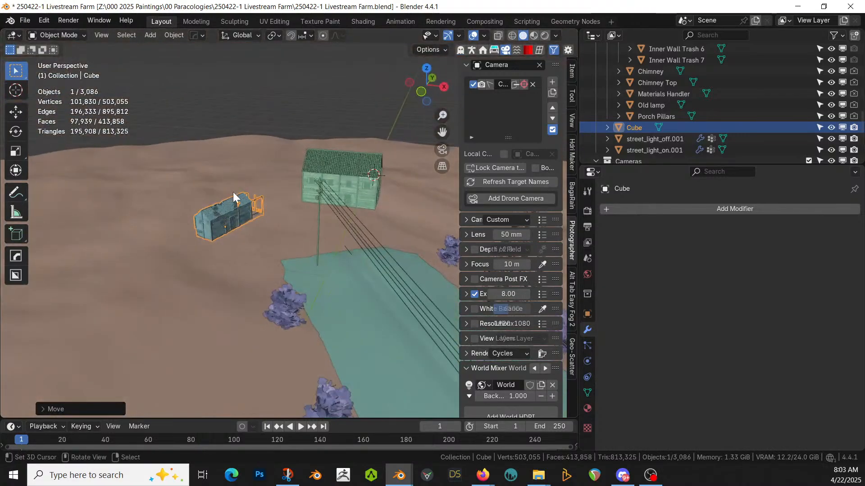
Step: Enter Edit Mode on the Retopo_Circle ground and circle-select the faces beneath and around the damaged building
left_click(147, 228)
key("Tab")
middle_click_drag(172, 228, 197, 269)
key("KP_7")
scroll(250, 246, "up", 2)
middle_click_drag(251, 246, 304, 180, "shift")
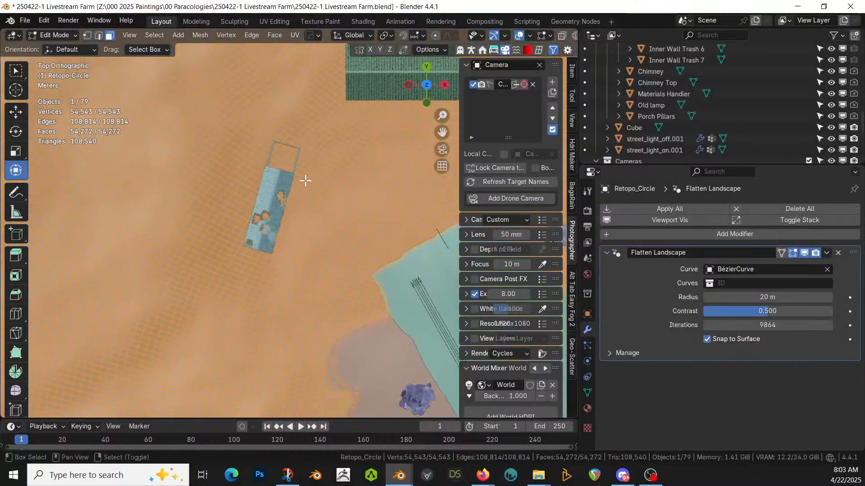
right_click(306, 207)
key("c")
mouse_move(263, 227)
left_mouse_down()
mouse_move(255, 212)
mouse_move(288, 179)
left_mouse_up()
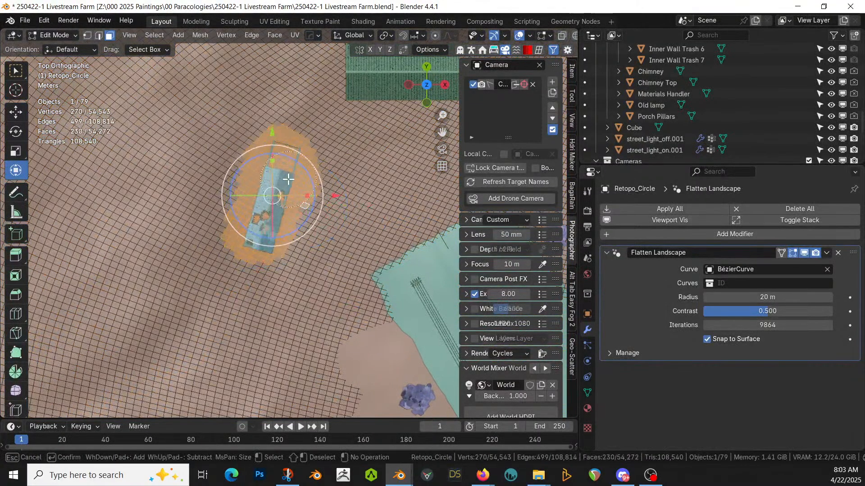
right_click(320, 158)
Step: Extend the circle selection over the ground around the green house and between the two buildings
middle_click_drag(319, 160, 197, 329, "shift")
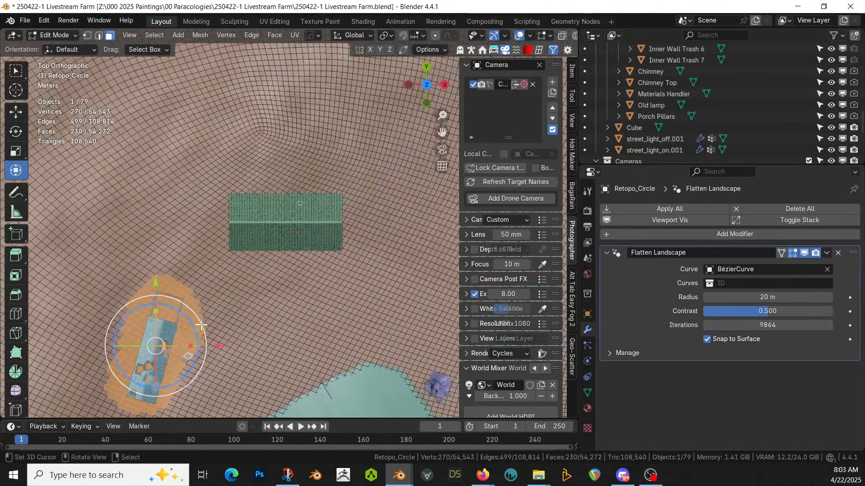
key("c")
mouse_move(251, 224)
left_mouse_down()
mouse_move(245, 218)
mouse_move(314, 220)
mouse_move(306, 246)
mouse_move(231, 270)
mouse_move(228, 328)
mouse_move(280, 359)
mouse_move(276, 315)
mouse_move(323, 316)
mouse_move(343, 336)
left_mouse_up()
mouse_move(325, 279)
left_mouse_down()
mouse_move(179, 270)
mouse_move(203, 250)
left_mouse_up()
mouse_move(257, 299)
left_mouse_down()
mouse_move(231, 366)
mouse_move(360, 294)
mouse_move(324, 178)
mouse_move(225, 206)
mouse_move(386, 232)
mouse_move(315, 131)
mouse_move(175, 207)
mouse_move(133, 293)
mouse_move(151, 200)
mouse_move(271, 103)
mouse_move(417, 271)
mouse_move(381, 346)
mouse_move(406, 173)
mouse_move(317, 110)
left_mouse_up()
right_click(328, 245)
middle_click_drag(338, 272, 258, 155)
middle_click_drag(308, 209, 354, 209)
Step: Flatten the selected ground faces to a Z scale of 0 using Smooth proportional editing with a size of 4 m
key("s")
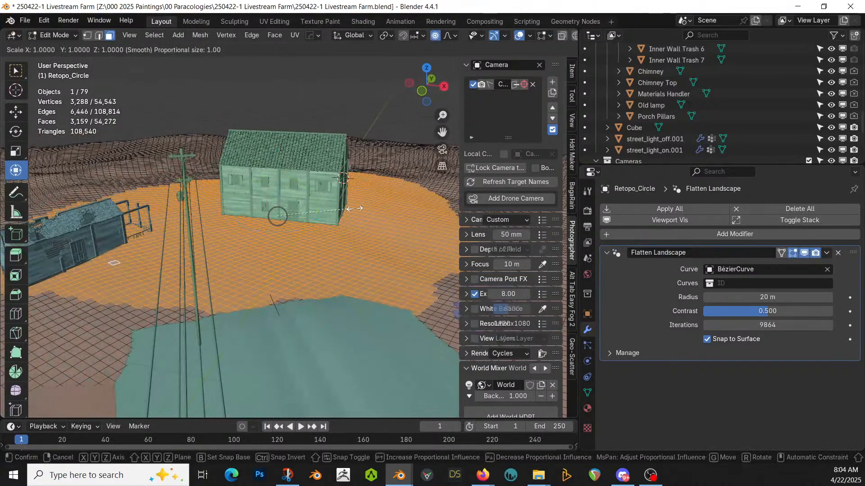
left_click(354, 208)
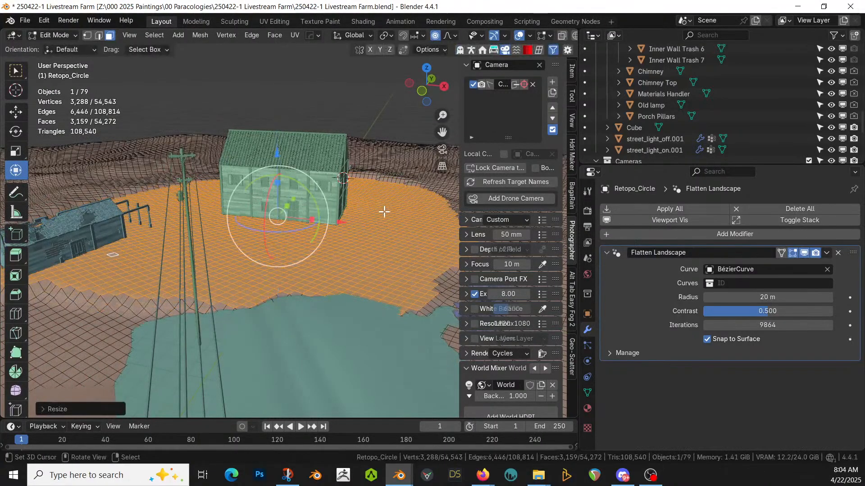
left_click(453, 34)
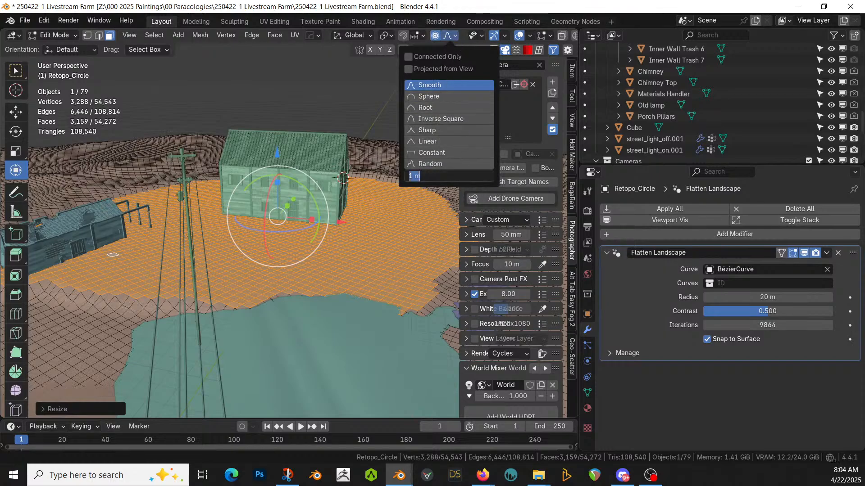
key("Return")
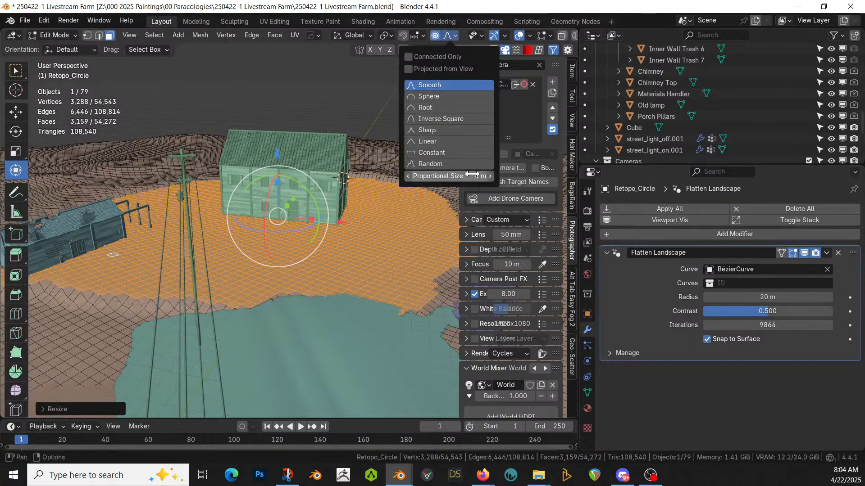
middle_click_drag(351, 220, 305, 238)
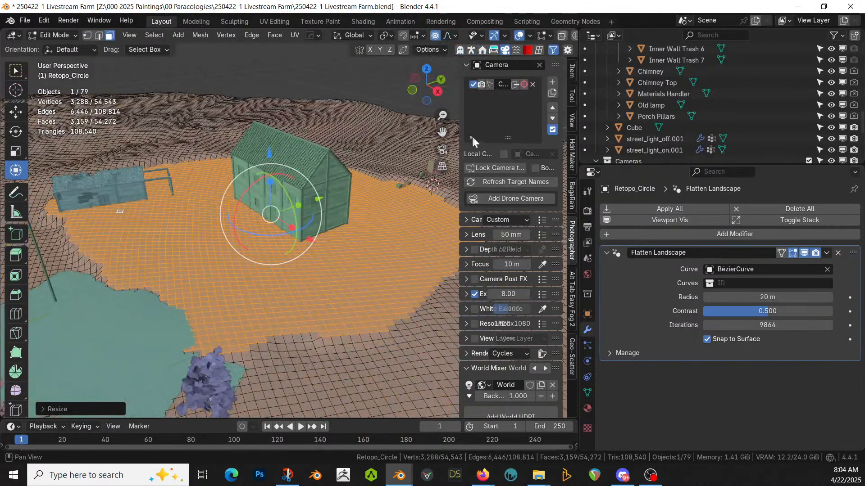
left_click(45, 408)
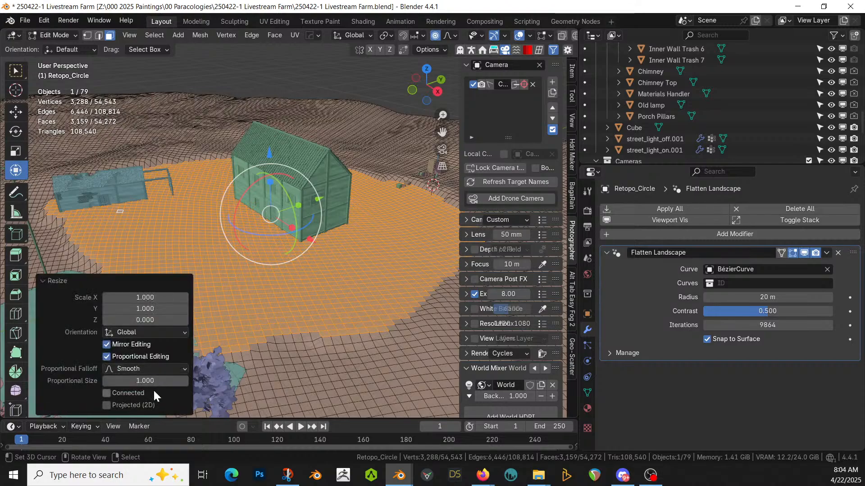
left_click(145, 380)
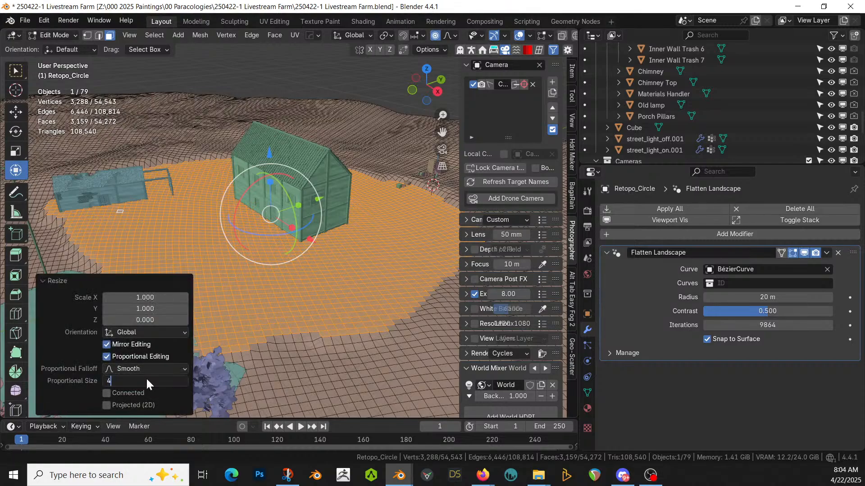
type("4")
key("Return")
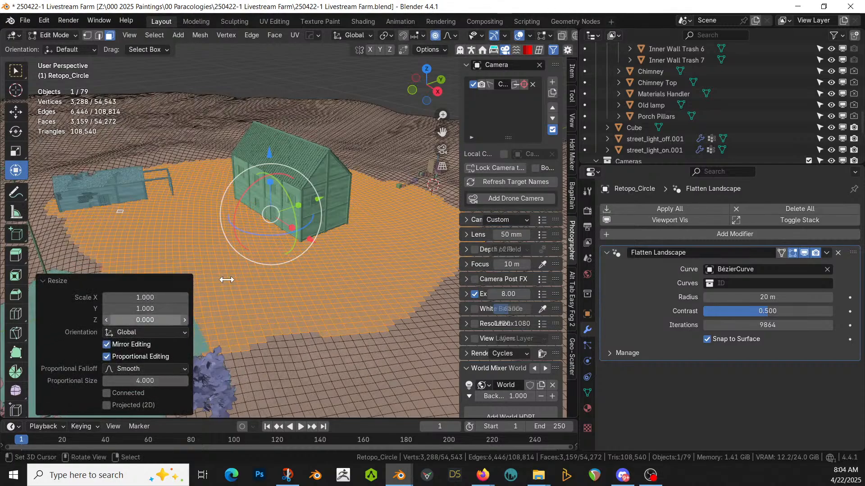
Step: Lower the flattened ground area about 0.9 m along Z with proportional editing
middle_click_drag(282, 315, 344, 269)
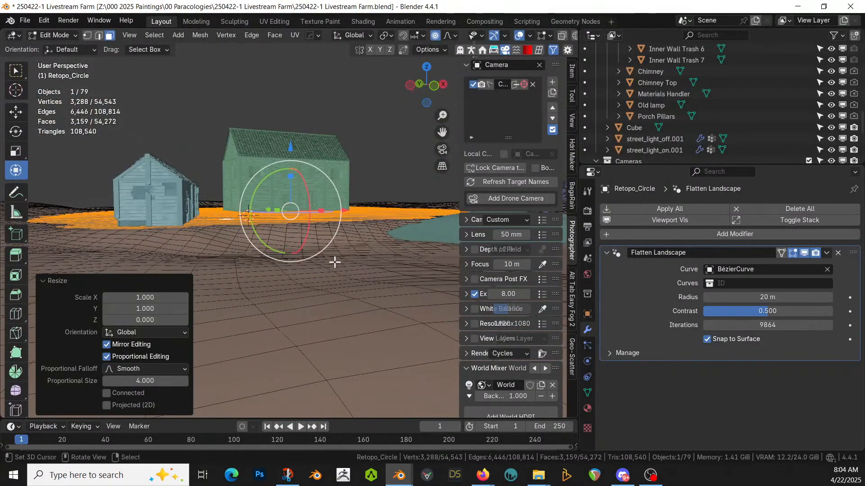
scroll(316, 257, "up", 2)
key("g")
key("z")
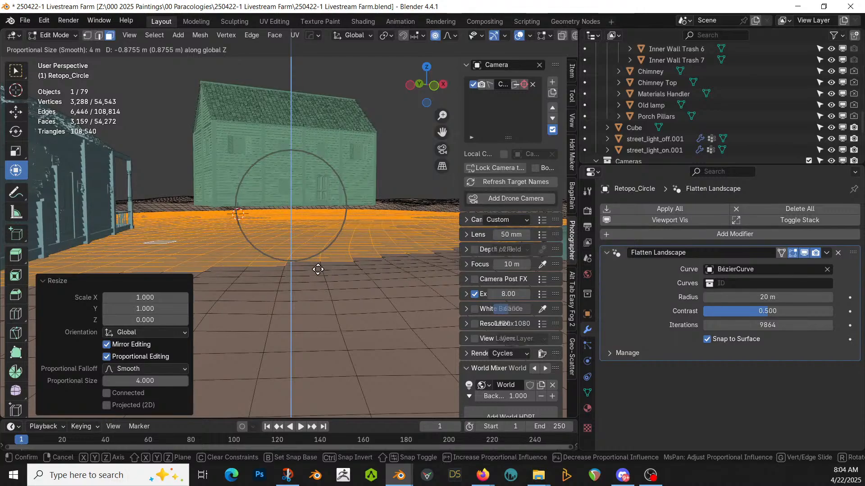
left_click(324, 267)
Step: Return to Object Mode and lower the green HouseCraft house 0.94577 m along Z onto the flattened ground
middle_click_drag(336, 268, 280, 201)
key("Tab")
left_click(278, 186)
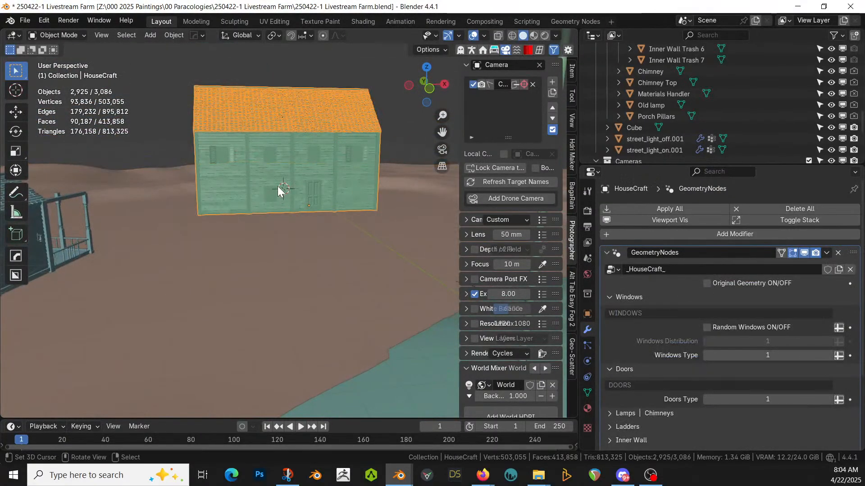
key("g")
key("z")
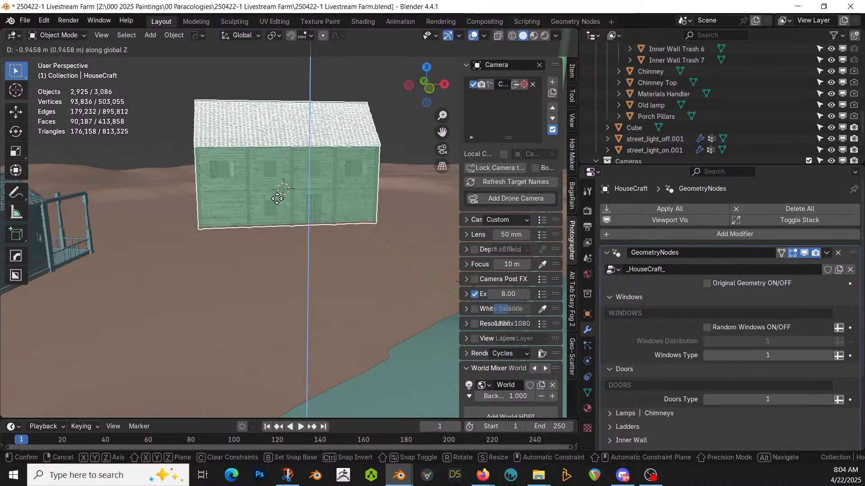
left_click(277, 198)
middle_click_drag(277, 198, 279, 261)
Step: Move the damaged building into the Structures collection and exclude the main asset Collection from the view layer
scroll(767, 135, "up", 5)
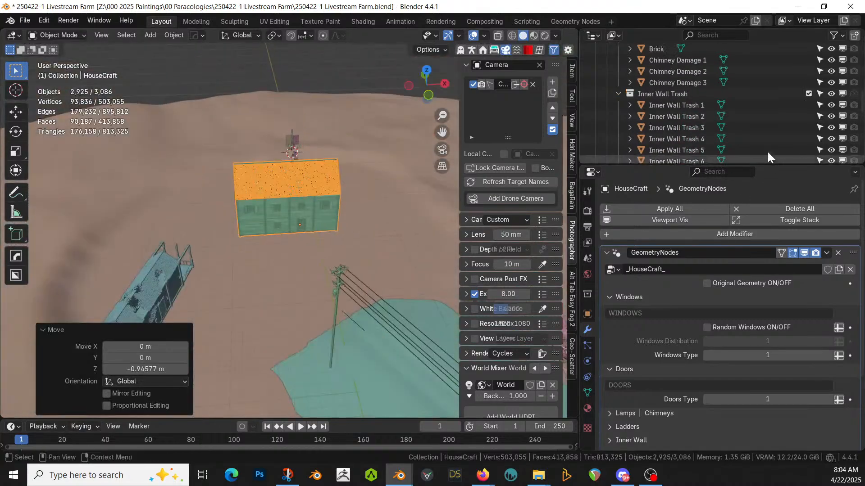
scroll(768, 126, "up", 8)
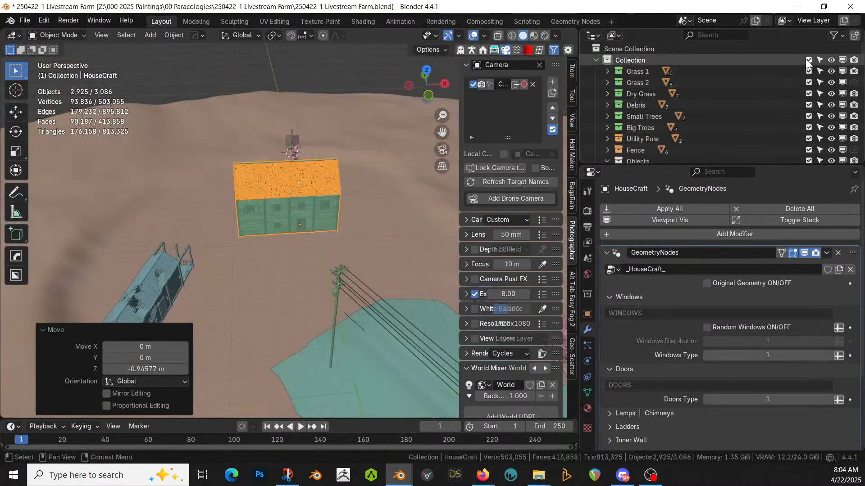
left_click(808, 60)
left_click(808, 60)
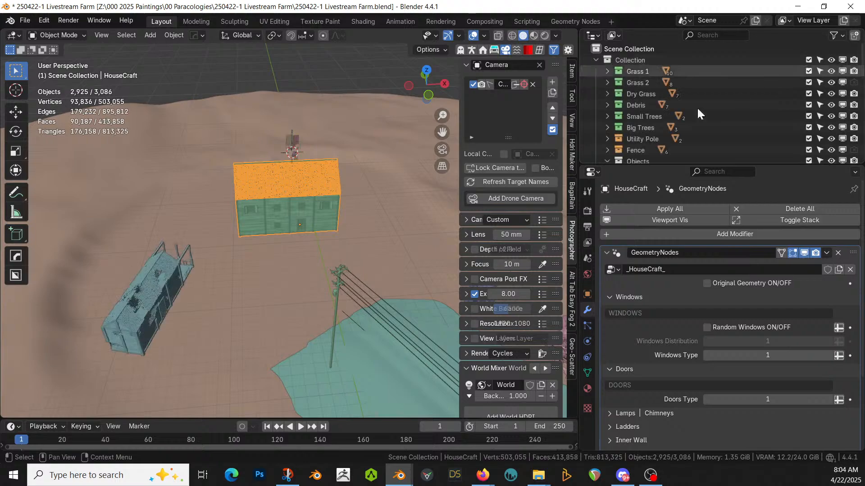
left_click(137, 307)
key("m")
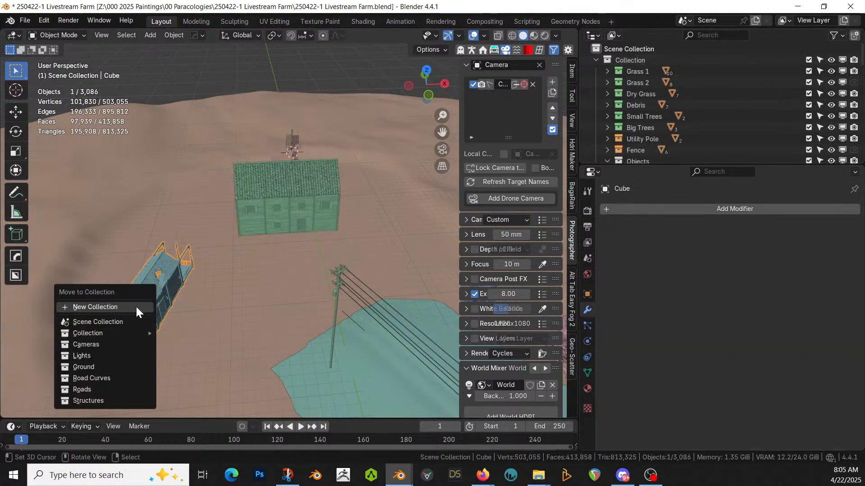
left_click(110, 394)
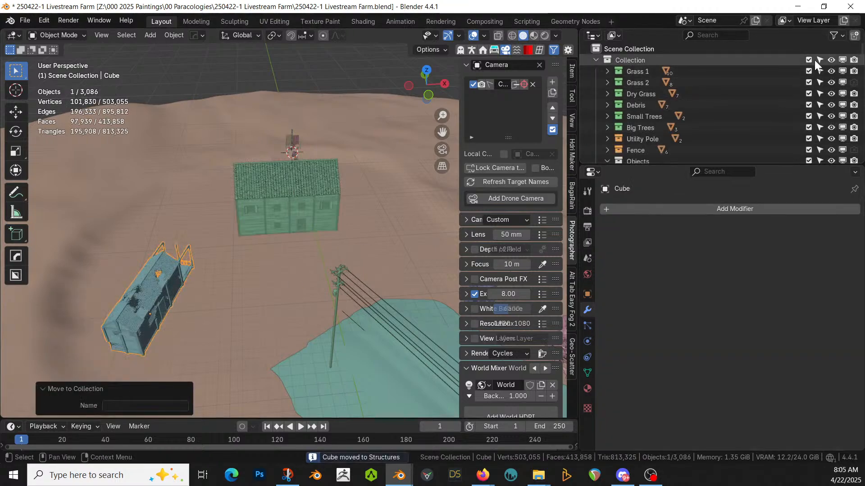
left_click(809, 60)
Step: In Sculpt Mode, smooth the sharp ridge surrounding the two buildings on the Retopo_Circle ground with the Smooth brush
middle_click_drag(290, 260, 276, 308)
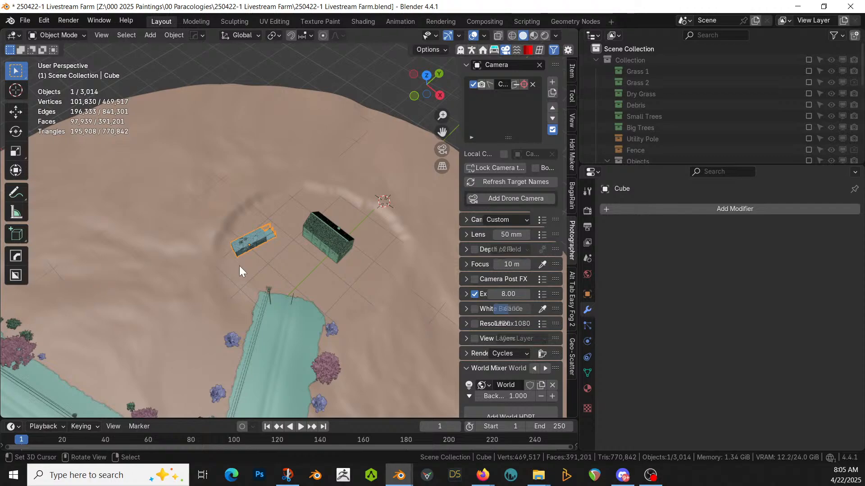
left_click(59, 36)
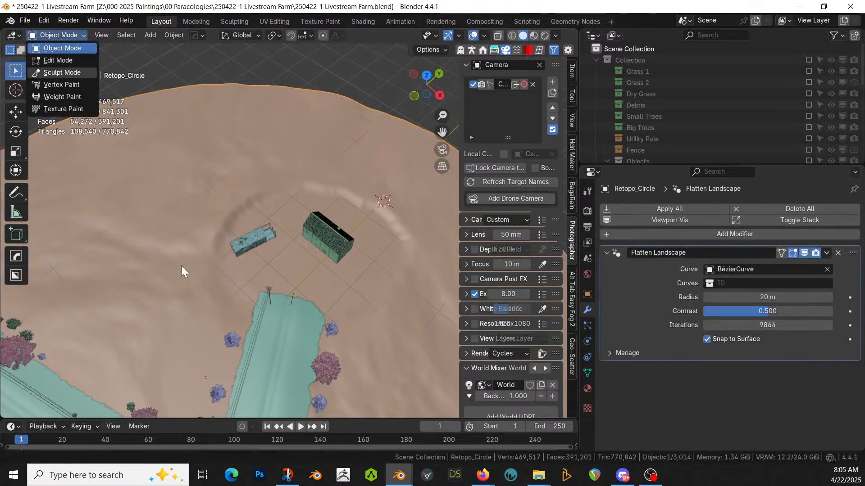
key("Return")
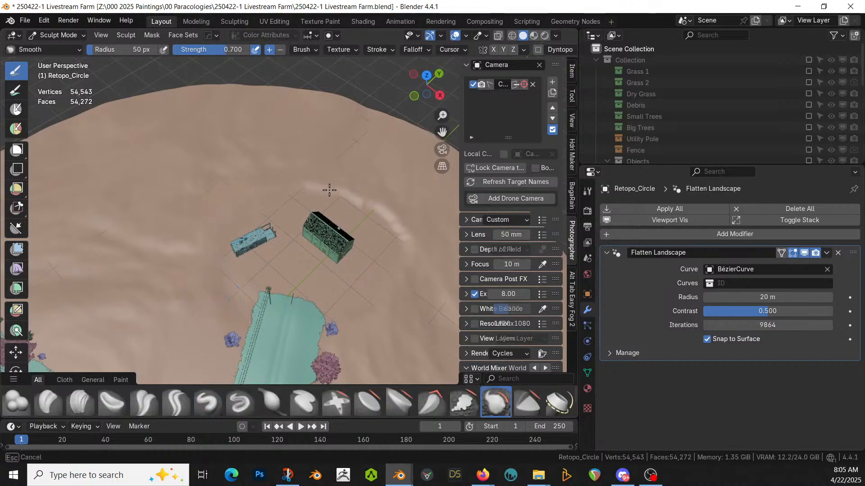
mouse_move(371, 210)
left_mouse_down()
mouse_move(395, 218)
mouse_move(405, 241)
mouse_move(396, 229)
left_mouse_up()
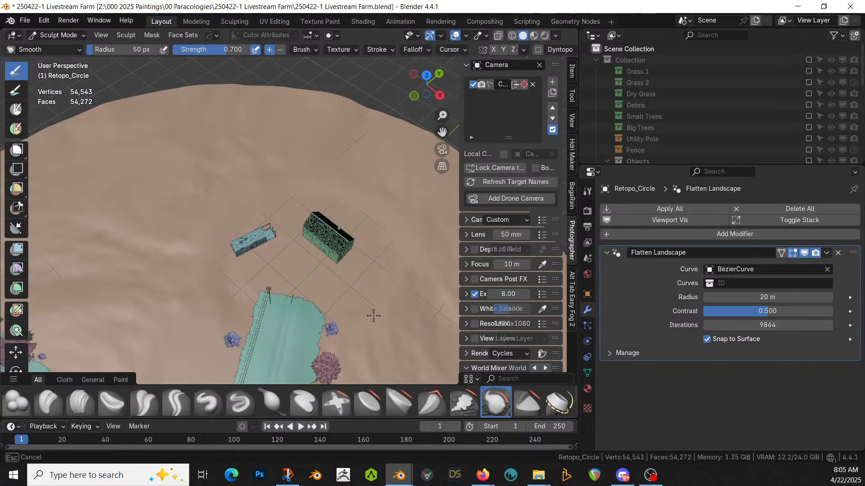
Step: Smooth the ground beside the green house with the sculpting brush and return to Object Mode
key("x")
mouse_move(374, 316)
middle_mouse_down()
mouse_move(279, 220)
mouse_move(175, 273)
middle_mouse_up()
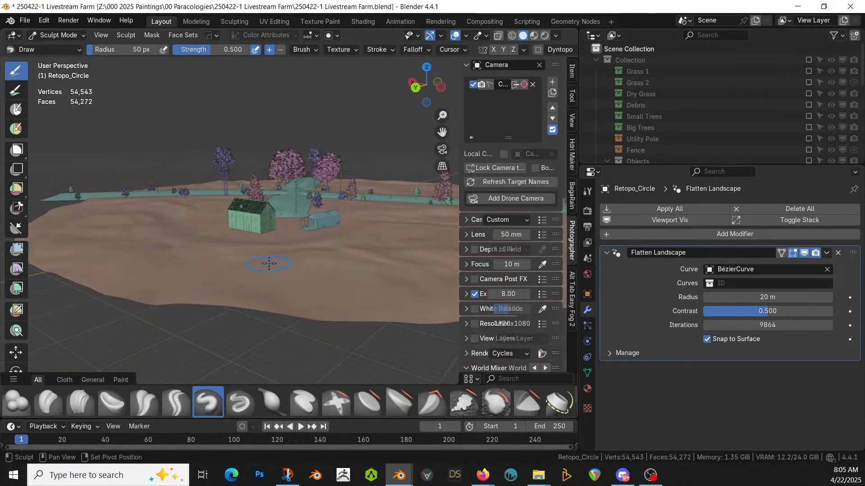
middle_click_drag(298, 247, 314, 250)
key("s")
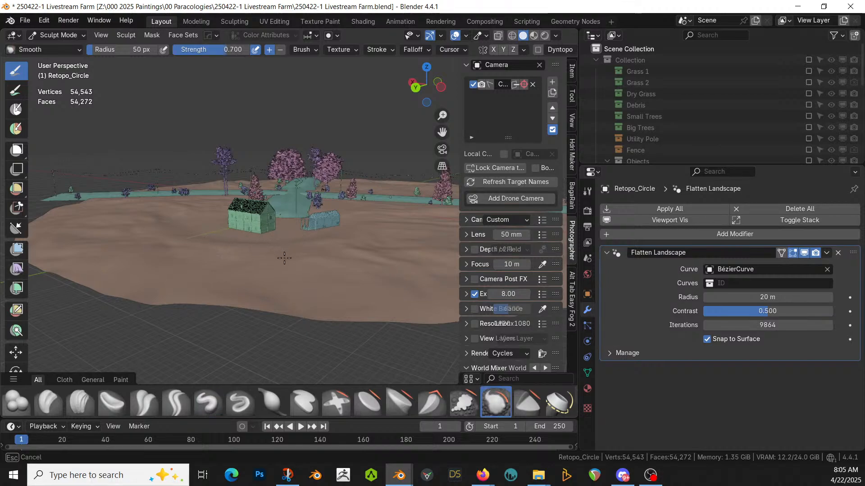
mouse_move(366, 273)
middle_mouse_down()
mouse_move(348, 286)
mouse_move(383, 288)
mouse_move(327, 301)
middle_mouse_up()
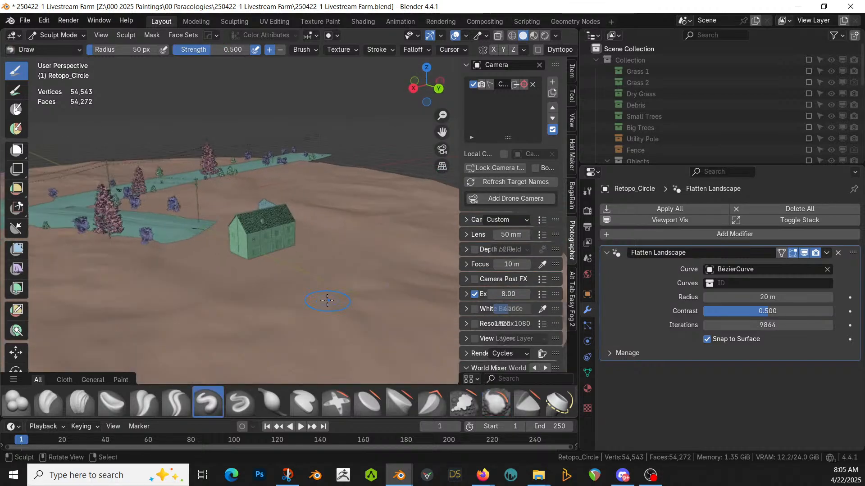
middle_click_drag(212, 283, 217, 286)
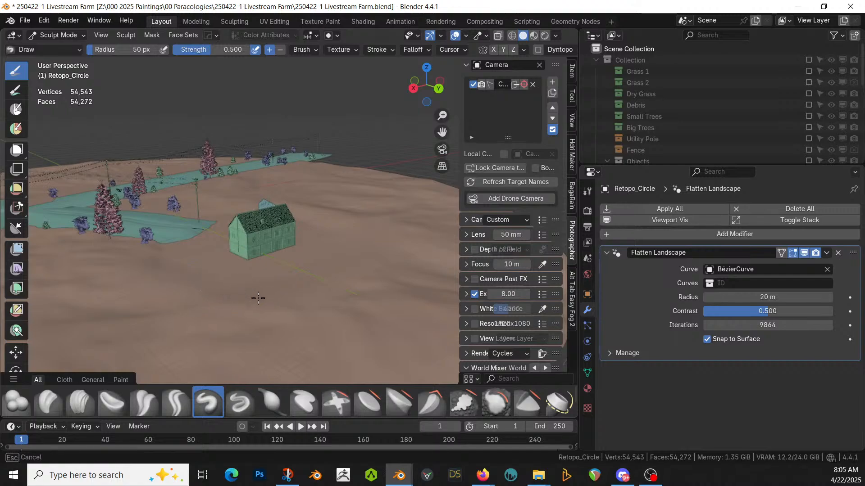
key("s")
left_click_drag(195, 281, 199, 292, "shift")
middle_click_drag(272, 274, 416, 286)
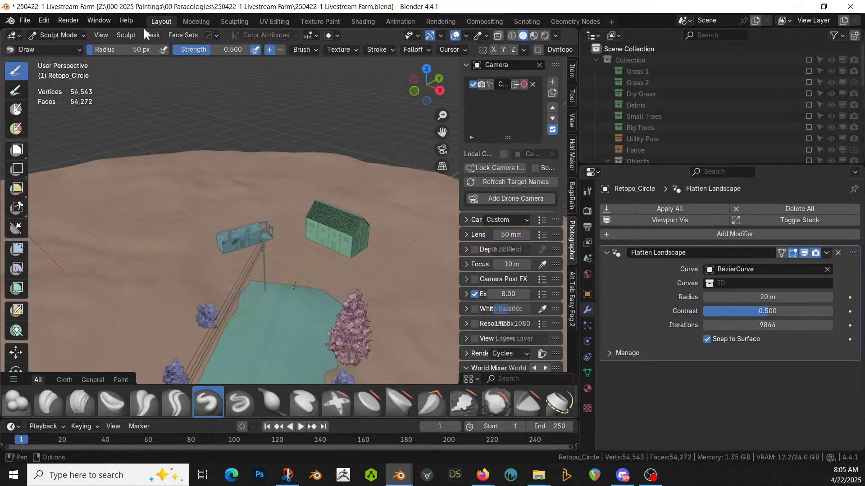
left_click(64, 35)
left_click(67, 47)
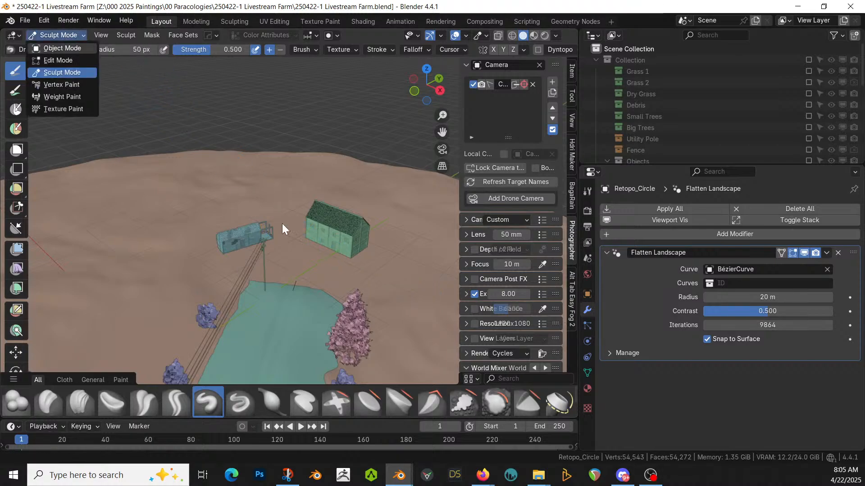
Step: Duplicate the damaged building, place the copy beyond the original along Y and rotate it 50.6° about Z
middle_click_drag(295, 242, 264, 262)
left_click(264, 261)
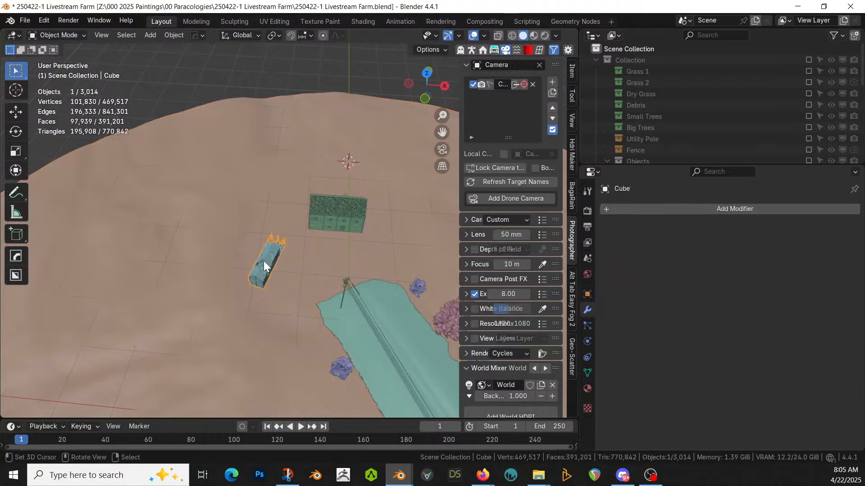
key("KP_7")
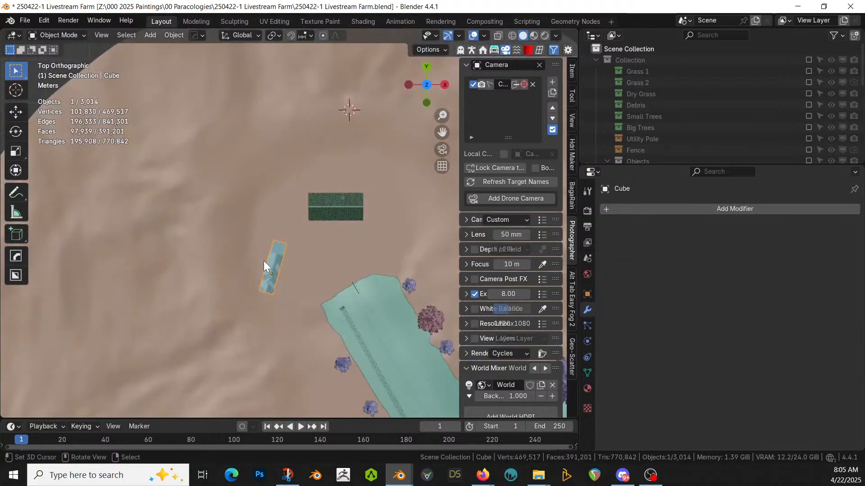
key("shift+d")
right_click(263, 261)
key("g")
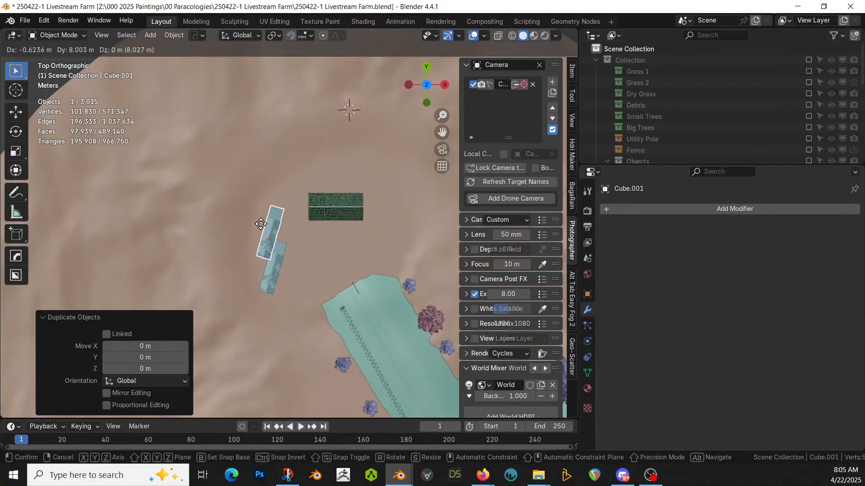
left_click(266, 180)
key("r")
left_click(284, 225)
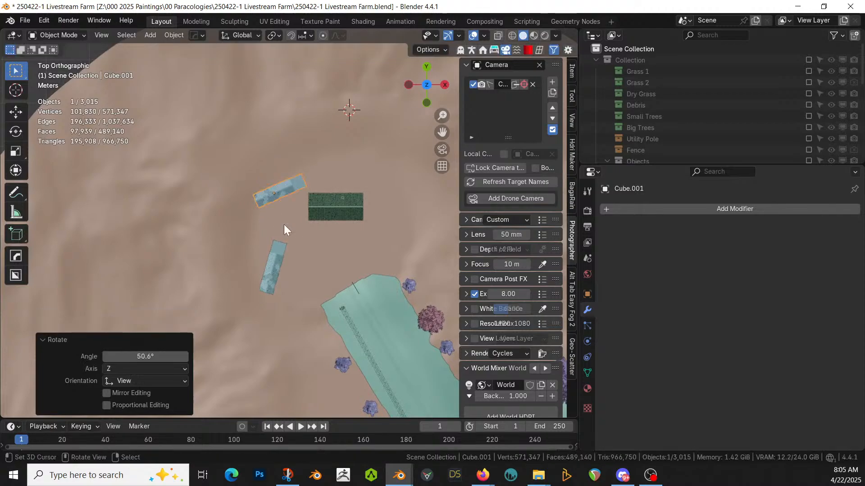
Step: Move the green HouseCraft house about 6.2 m along X and -5.5 m along Y
left_click(346, 214)
key("g")
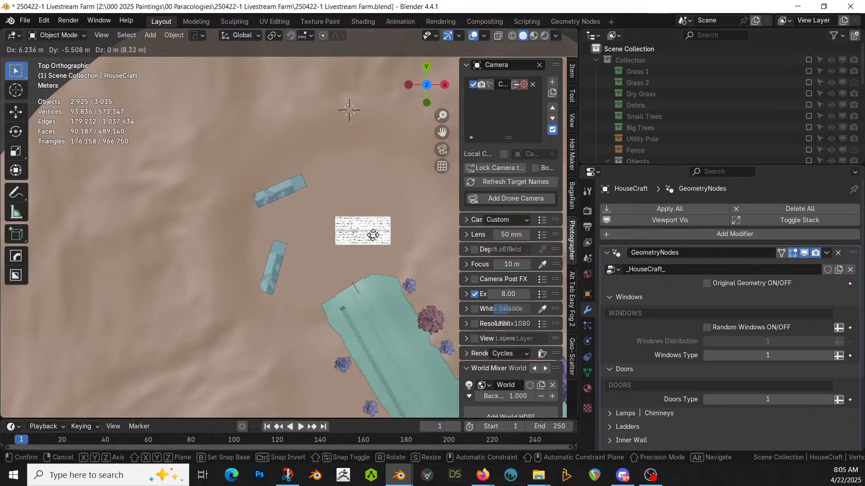
left_click(373, 235)
Step: Isolate the duplicated damaged building in local view, inspect it and delete it
middle_click_drag(364, 241, 342, 205)
scroll(319, 139, "up", 3)
left_click(279, 180)
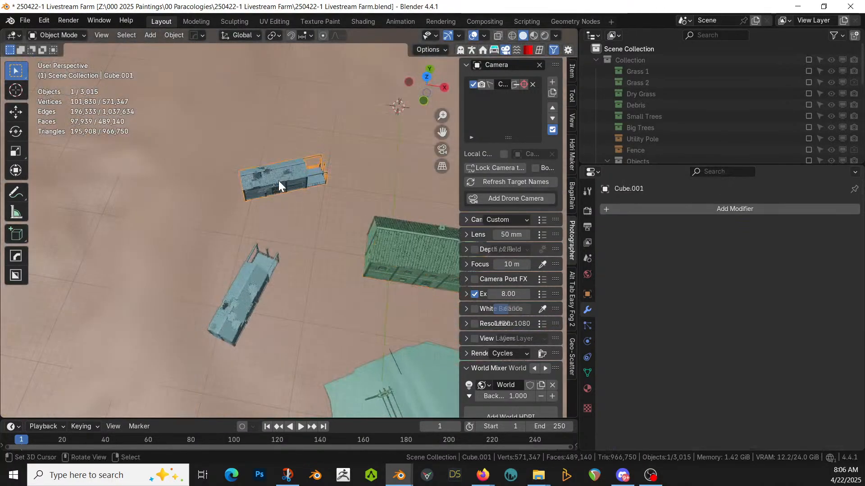
key("KP_Divide")
middle_click_drag(279, 181, 281, 112)
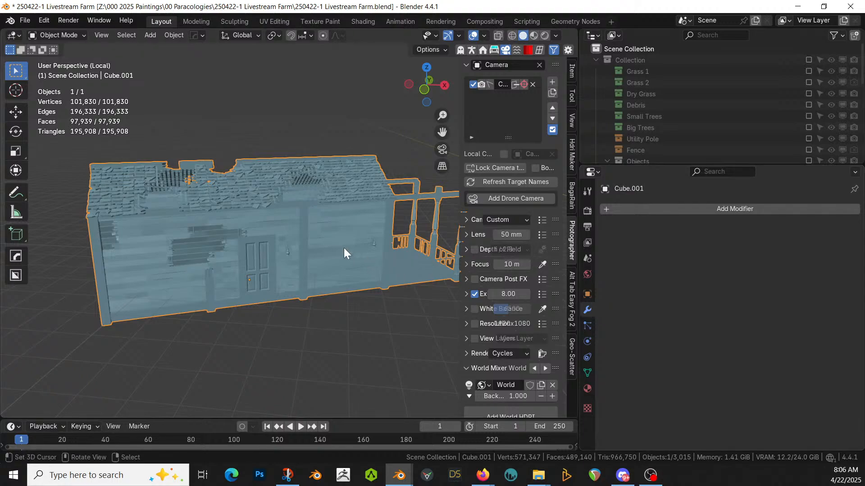
middle_click_drag(290, 229, 297, 248)
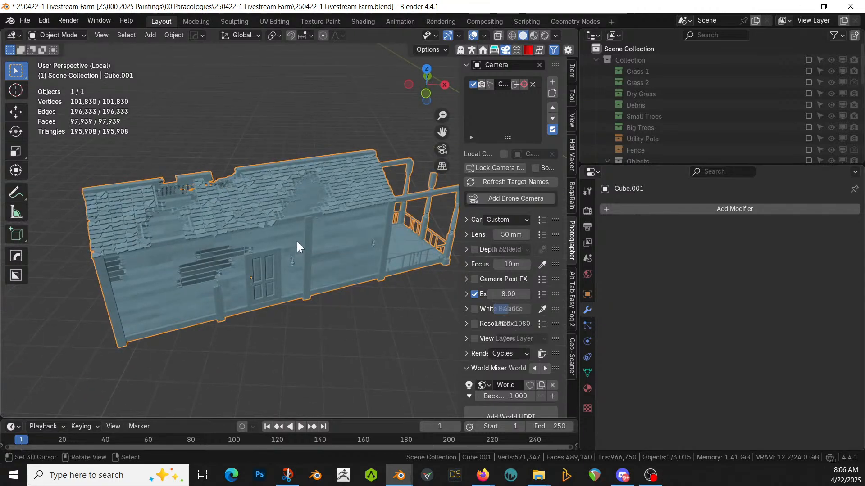
key("Delete")
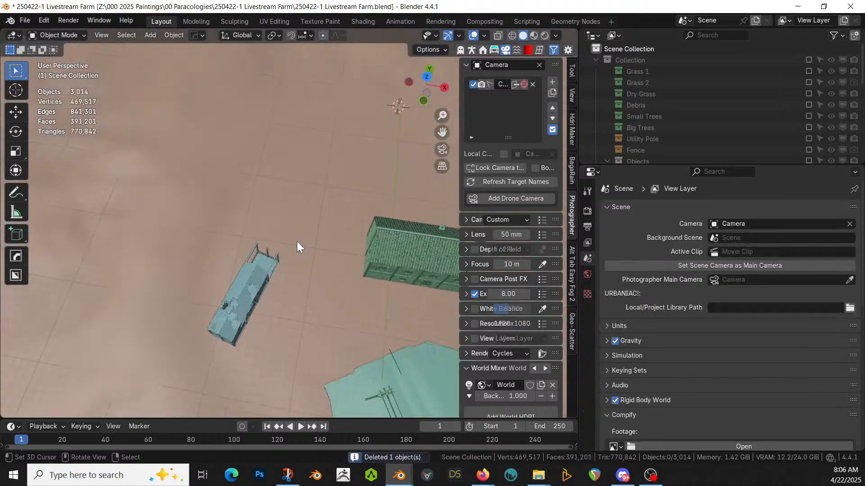
Step: Duplicate the green HouseCraft house, place the copy near the damaged building's porch end and rotate it -36.6° about Z
left_click(390, 245)
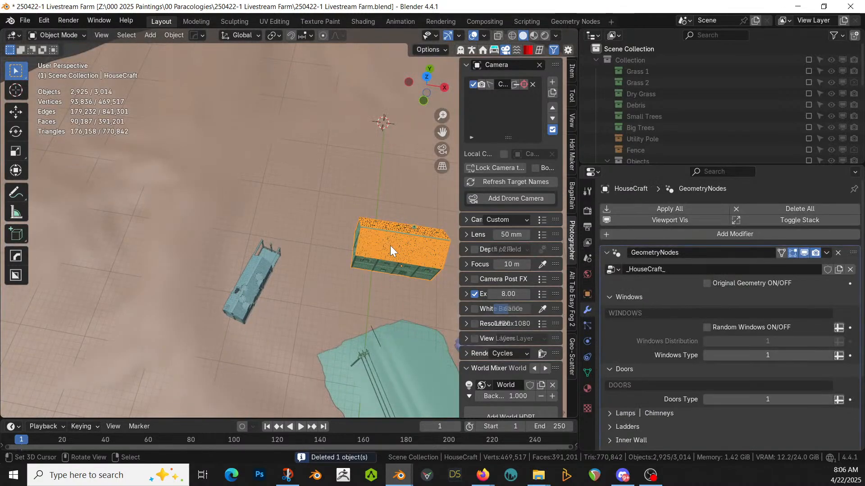
key("KP_7")
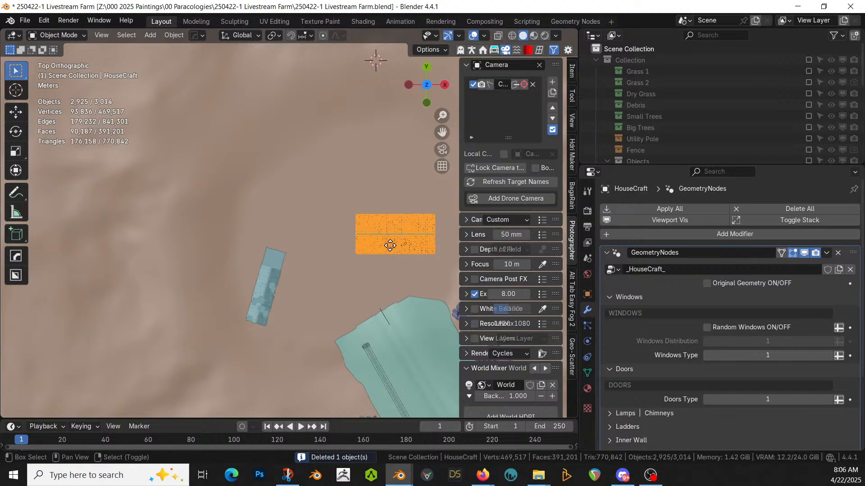
key("shift+d")
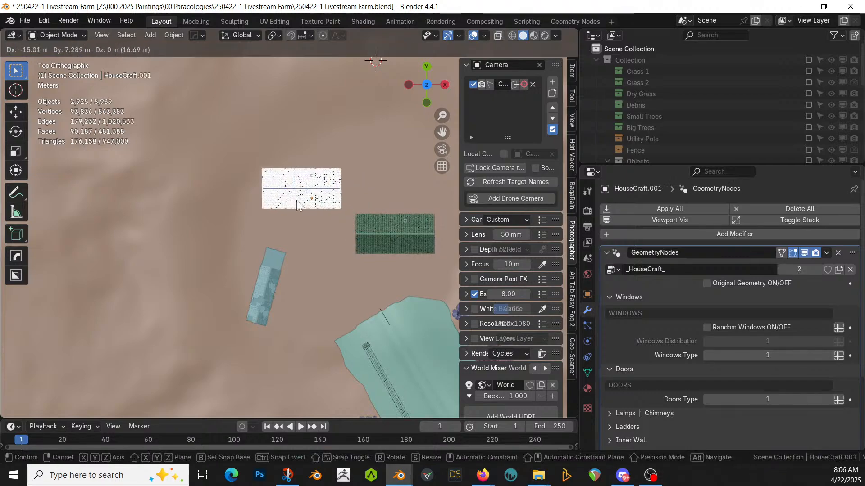
left_click(244, 176)
key("r")
left_click(353, 189)
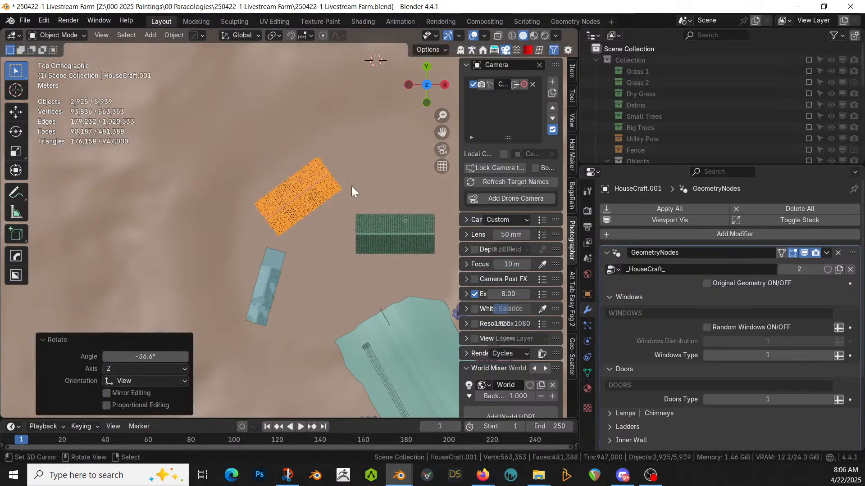
Step: Isolate the duplicated HouseCraft house in local view and turn on its Original Geometry display
key("KP_Divide")
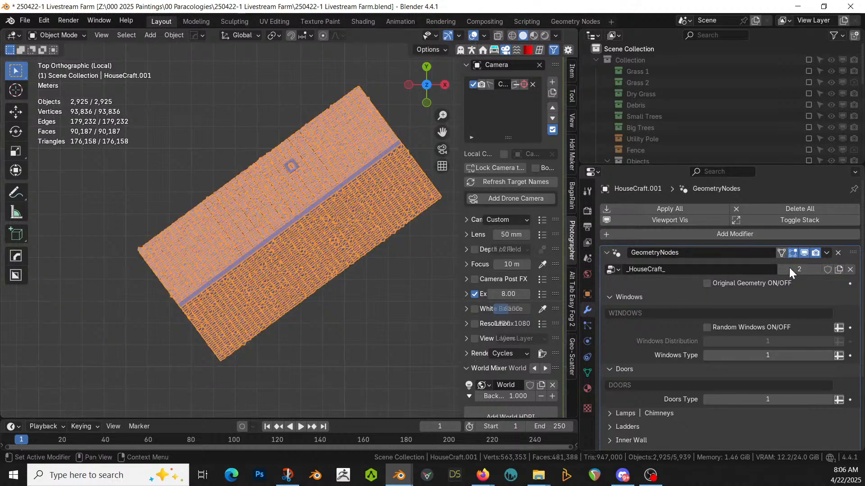
left_click(708, 284)
middle_click_drag(406, 261, 376, 181)
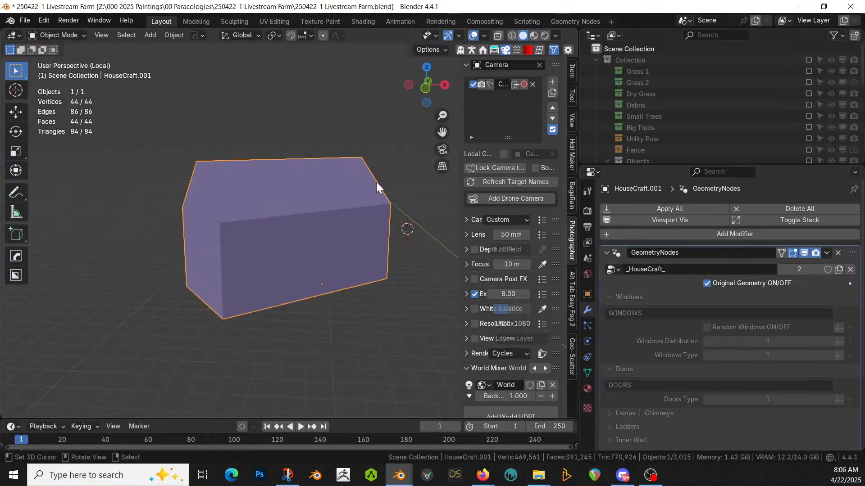
Step: In Edit Mode, snap the 3D cursor to the centre of the duplicated house's whole mesh and delete all its vertices
key("Tab")
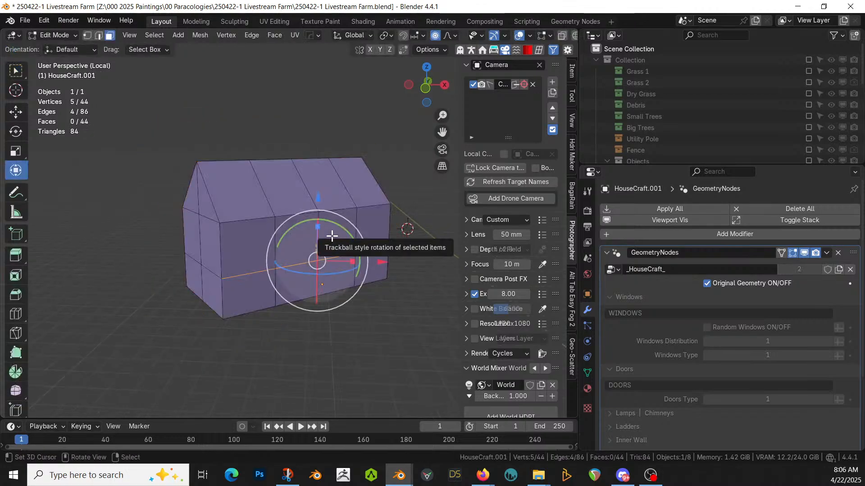
key("a")
key("x")
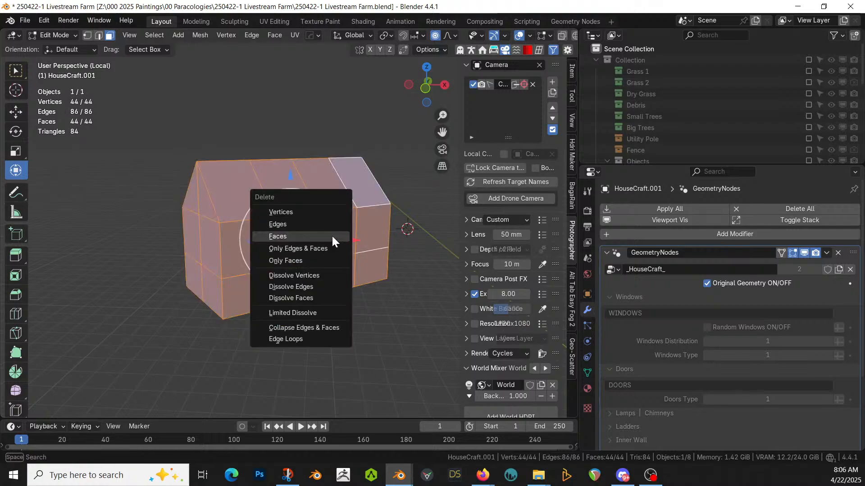
key("Escape")
key("shift+s")
key("2")
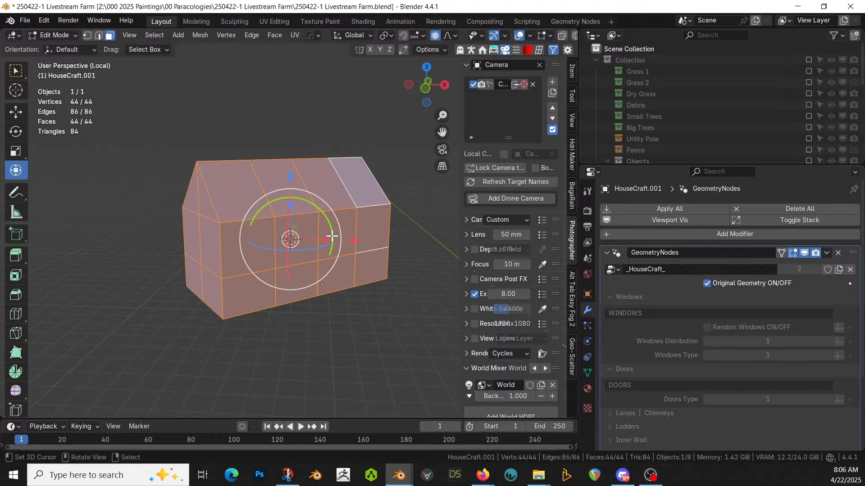
key("x")
left_click(314, 216)
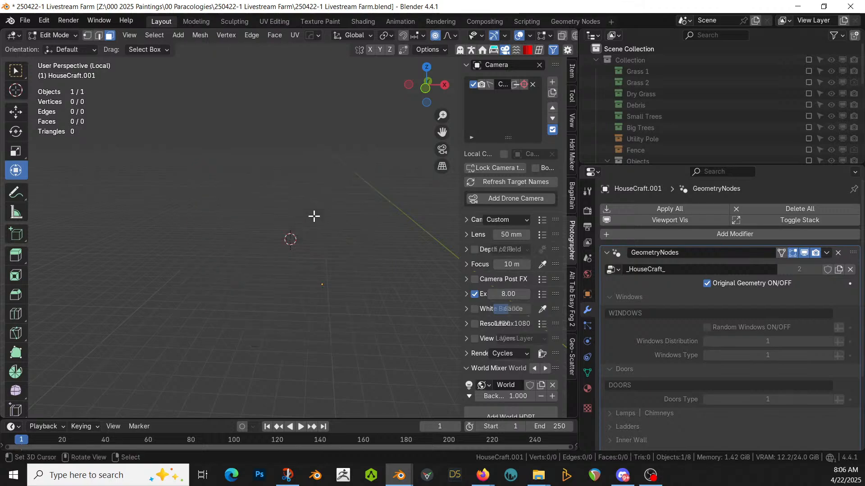
Step: Add a 2 m cube inside the emptied house object and set the object's origin to the cube's bottom face using the 3D cursor
key("shift+a")
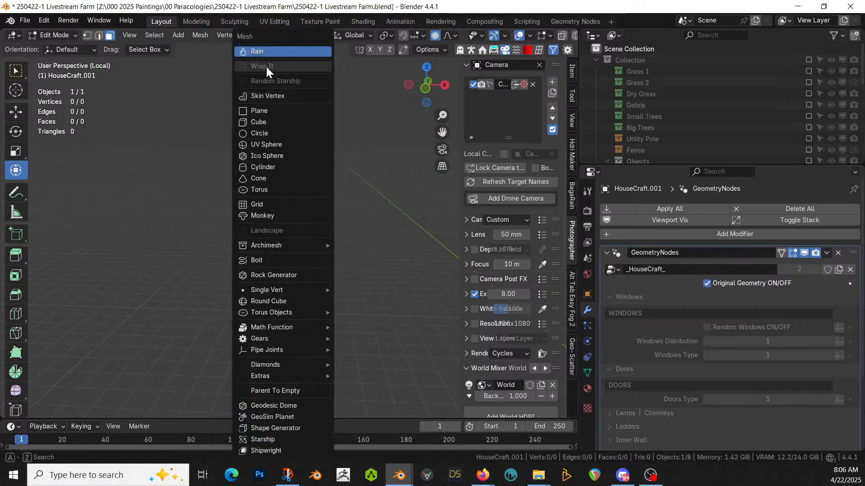
left_click(268, 120)
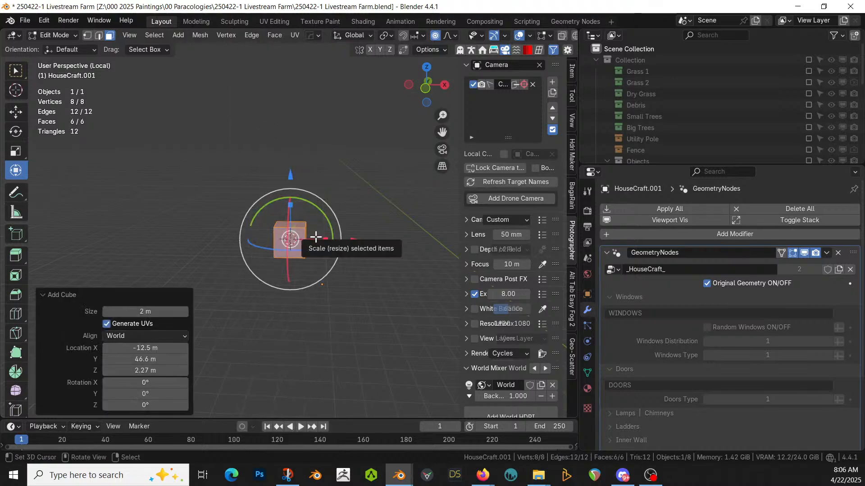
middle_click_drag(319, 237, 324, 181)
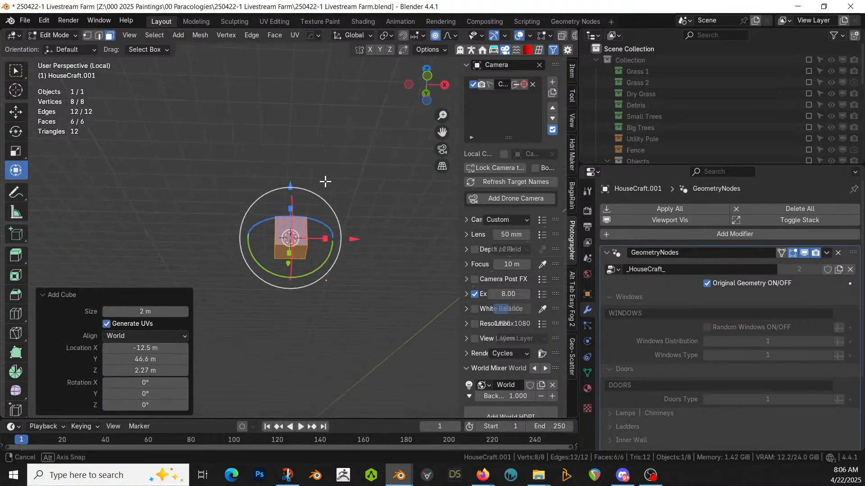
left_click(299, 256)
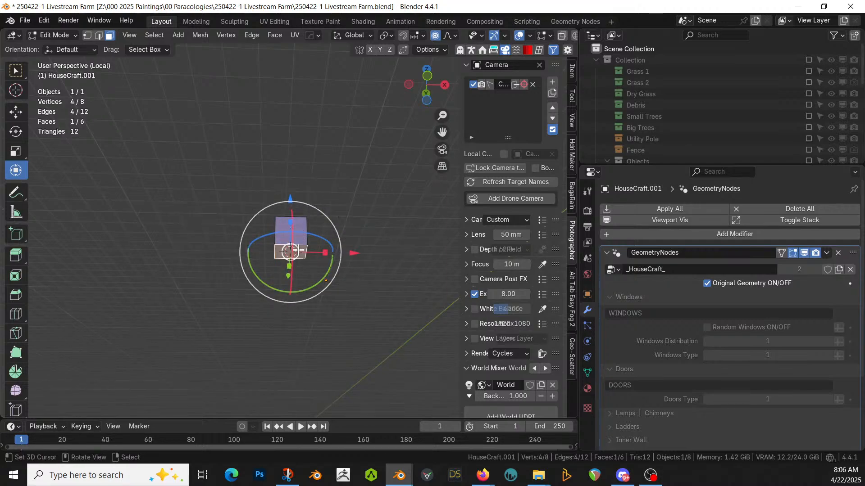
key("Tab")
left_click(165, 36)
mouse_move(196, 58)
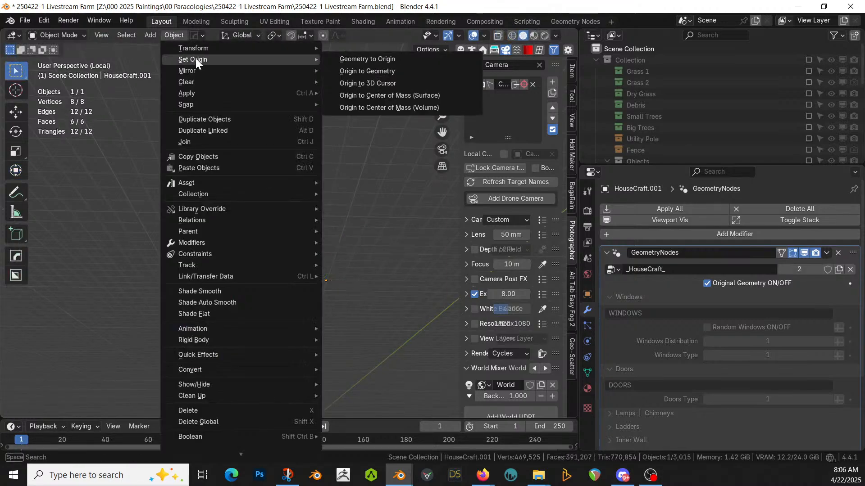
left_click(389, 83)
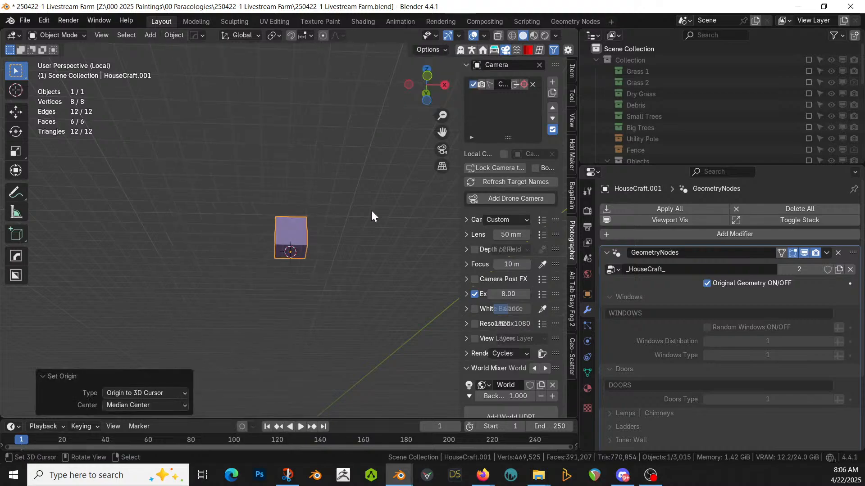
Step: Scale the whole cube mesh uniformly by 1.5 in Edit Mode and view it from the front
key("Tab")
type("a")
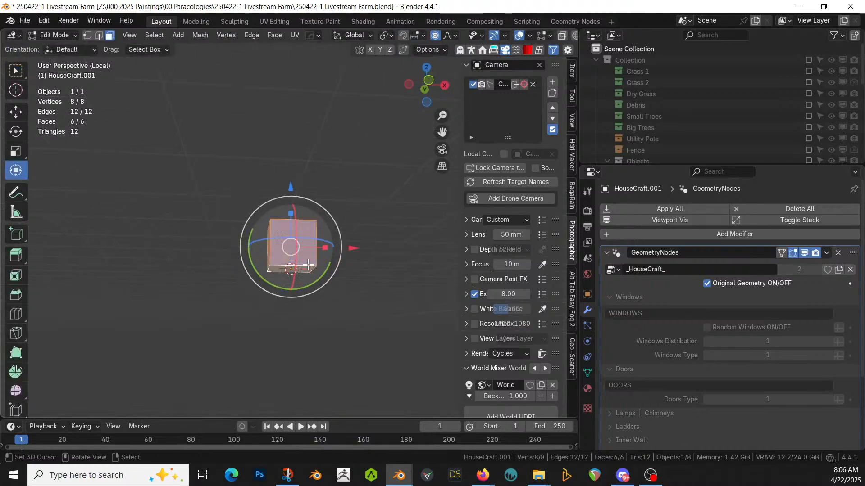
type("s1.5")
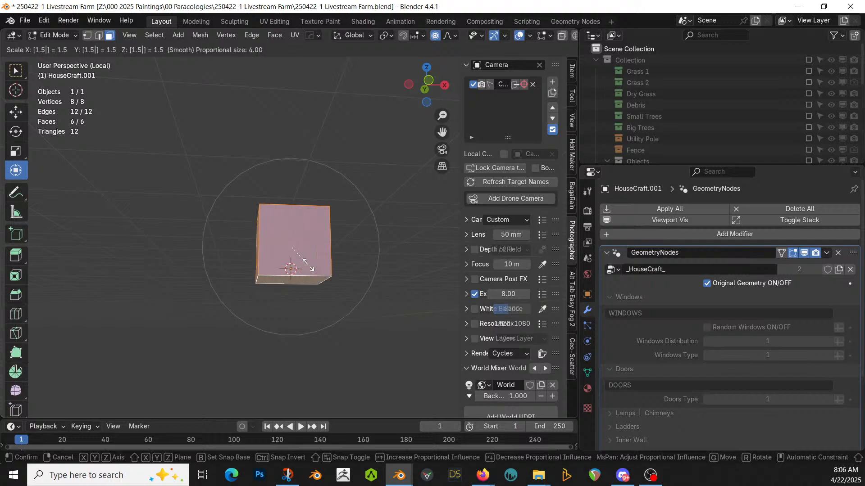
key("Escape")
type("s1.5")
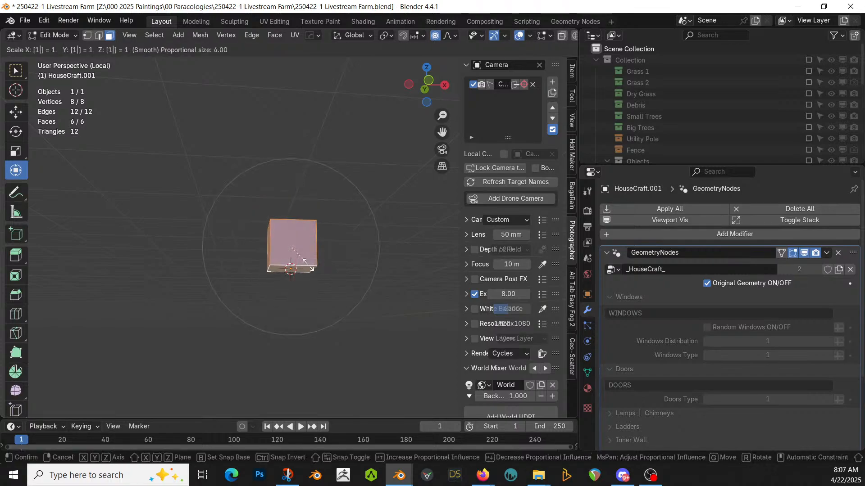
key("Return")
key("KP_1")
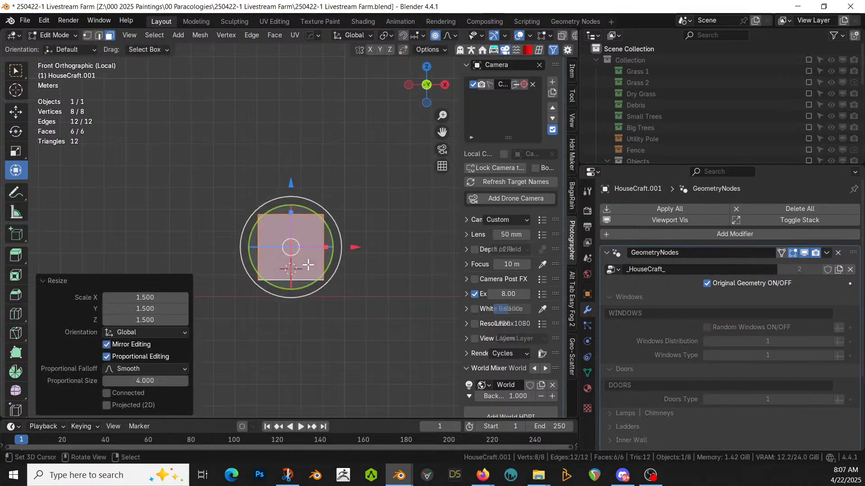
Step: Undo the Edit Mode scaling and scale the whole object uniformly by 1.5 in Object Mode instead
key("ctrl+z")
key("Tab")
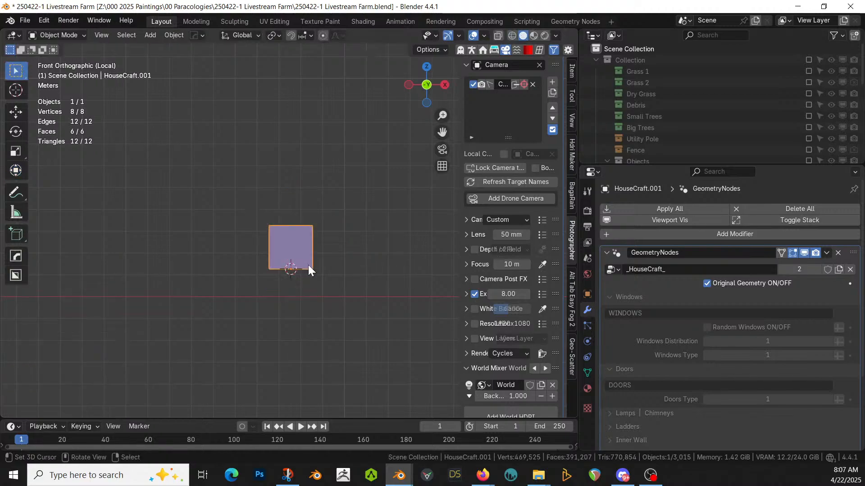
type("s1.5")
key("Return")
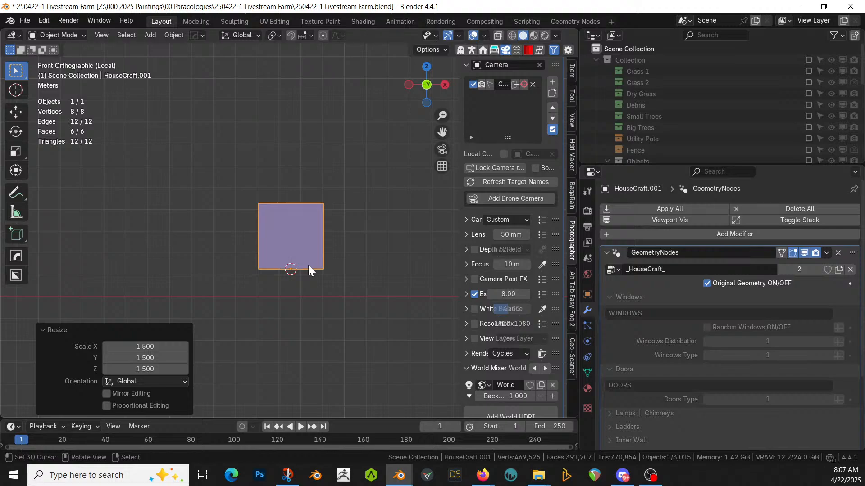
middle_click_drag(303, 220, 375, 284)
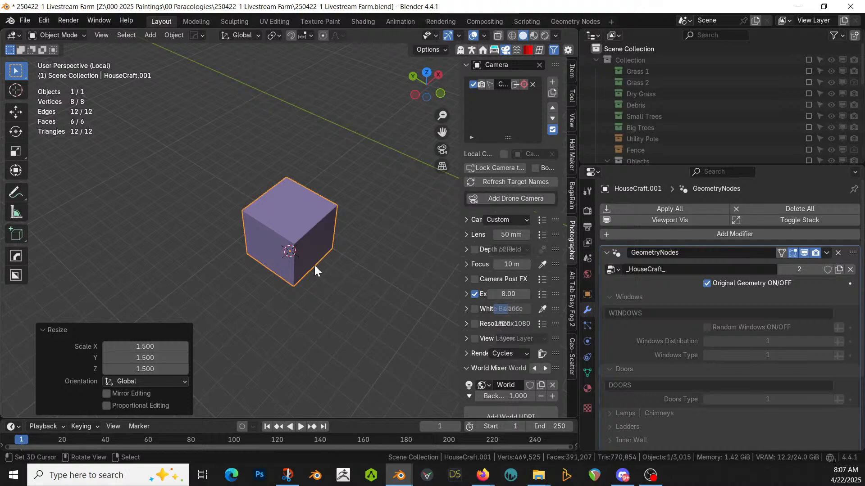
Step: In Edit Mode, extrude two opposite side faces of the cube outward by 3 m each to form a row of three blocks
key("Tab")
left_click(284, 253)
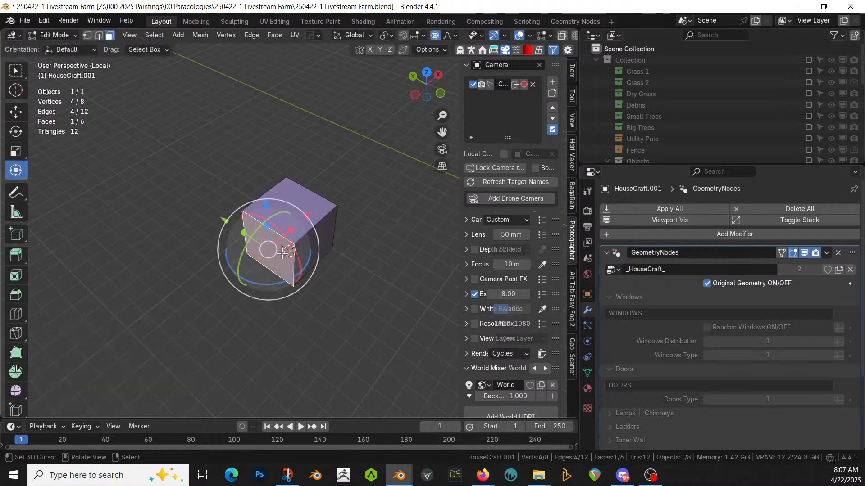
type("e3")
key("Return")
middle_click_drag(299, 251, 319, 228)
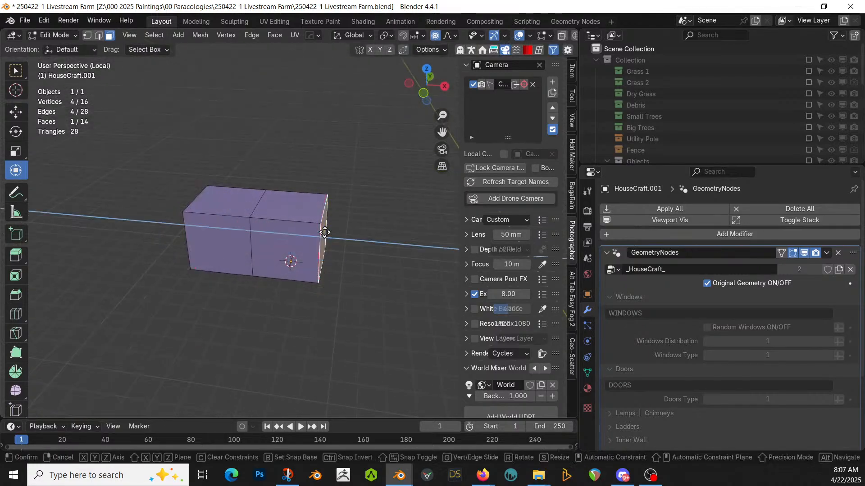
type("e3")
key("Return")
Step: Extrude the end face of the block row outward two more times, by 3 m each
middle_click_drag(347, 262, 276, 267, "shift")
type("e3")
key("Return")
type("e3")
key("Return")
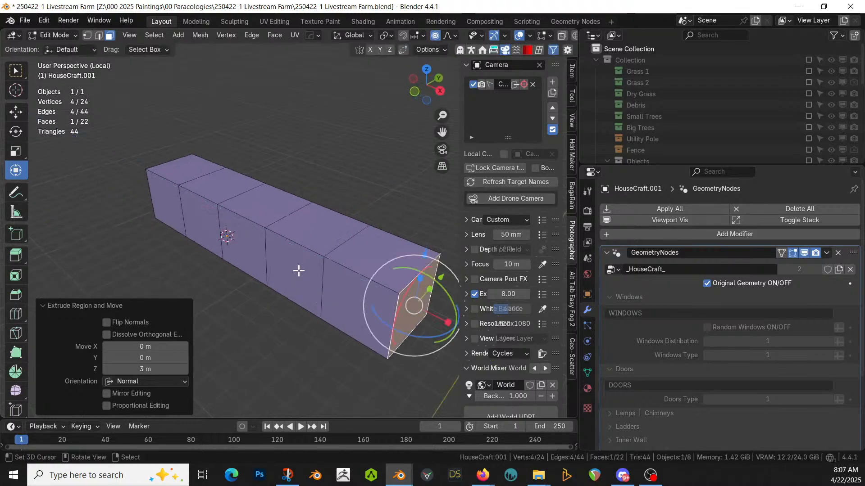
Step: Leave local view to compare the long block with the neighbouring buildings, and undo the last two extrusions
scroll(299, 271, "down", 2)
key("KP_Divide")
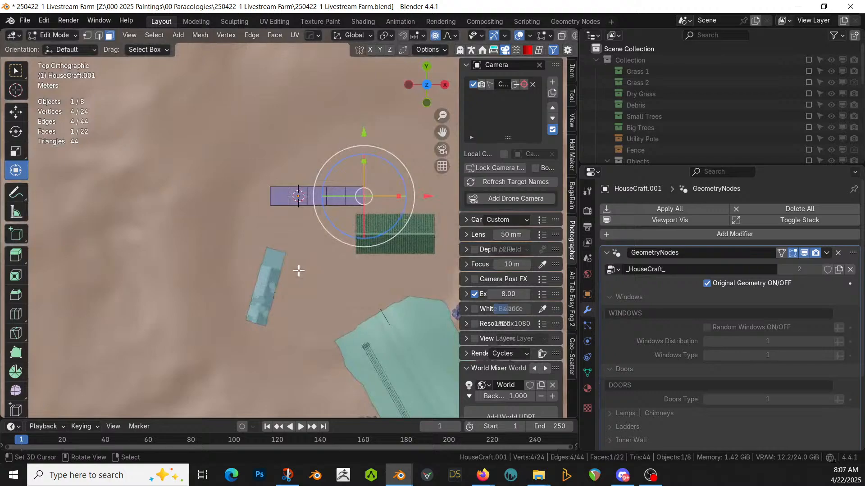
middle_click_drag(384, 243, 326, 202)
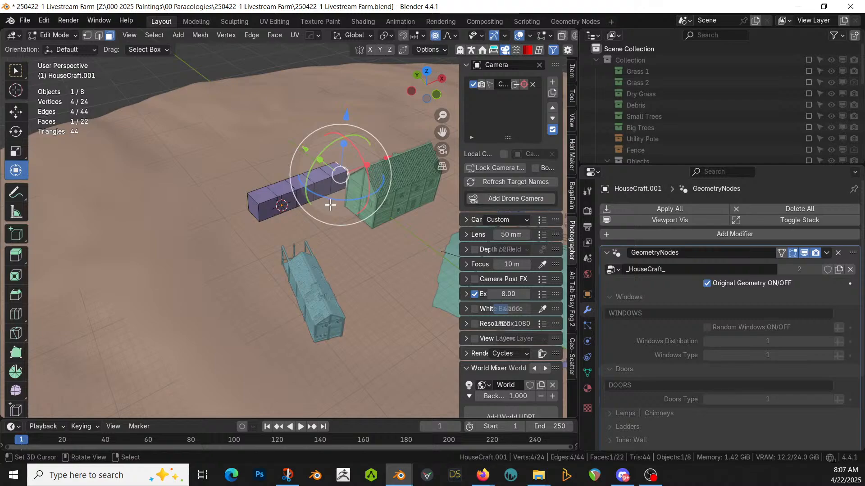
middle_click_drag(330, 205, 317, 253)
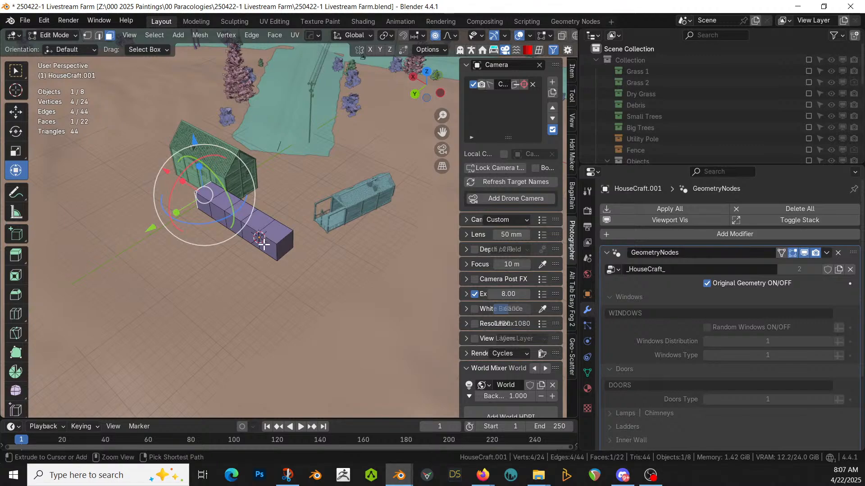
key("ctrl+z")
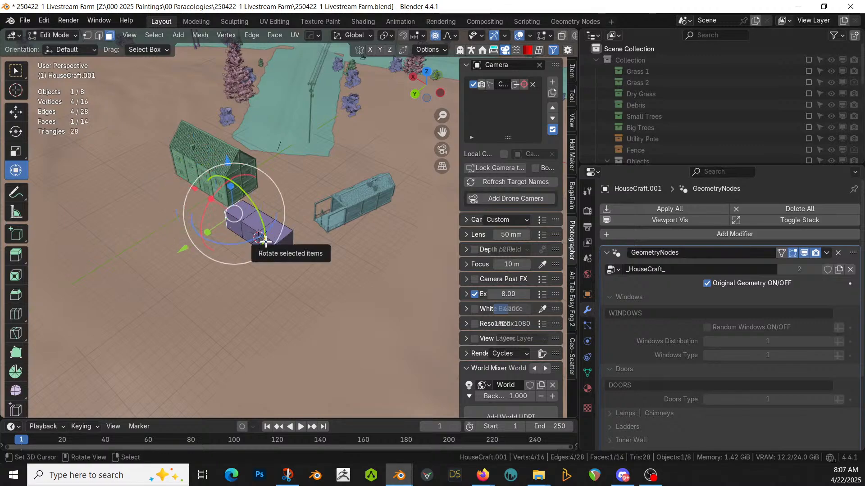
key("ctrl+z")
Step: Extrude the three faces along one long side of the block row outward by 3 m
left_click(251, 237, "ctrl")
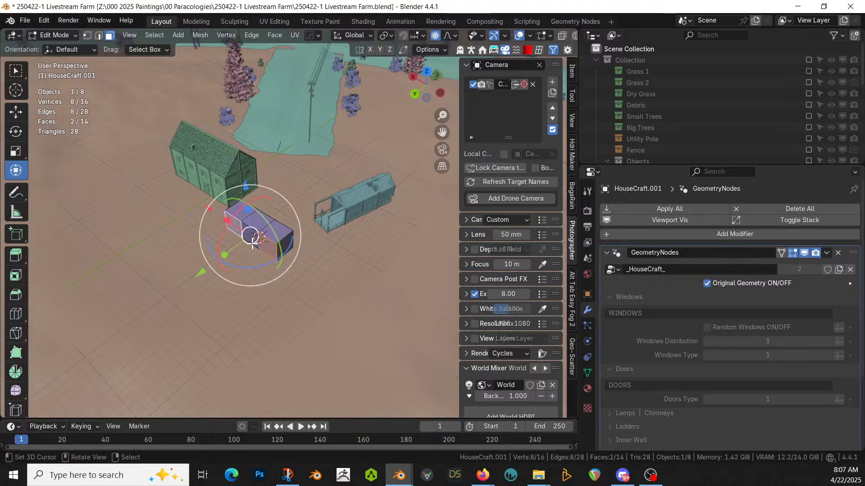
key("e")
key("3")
key("Return")
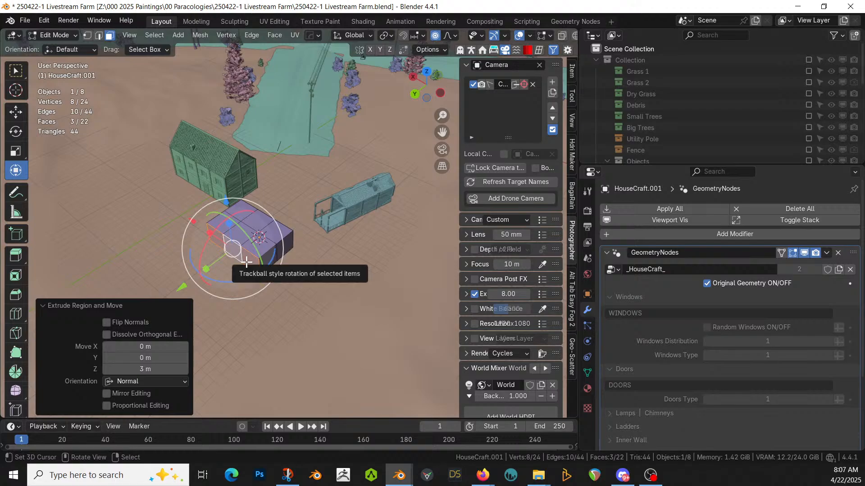
key("KP_7")
key("2")
right_click(329, 171)
right_click(273, 169, "shift")
right_click(305, 178, "shift")
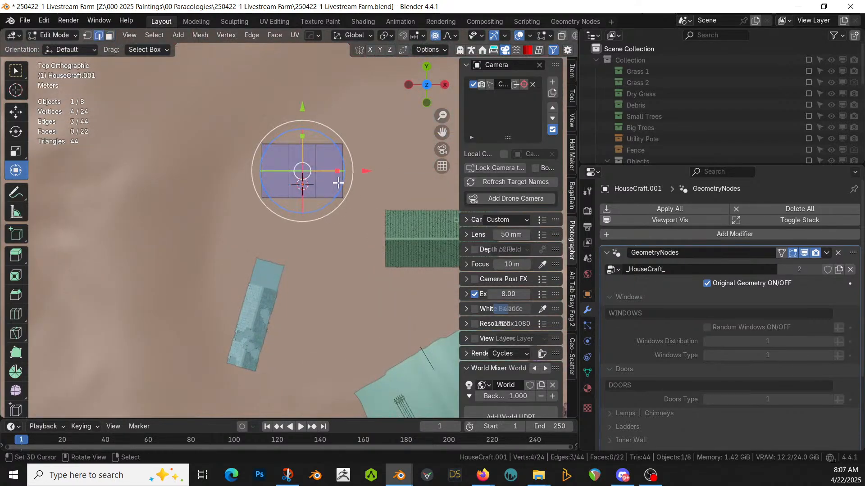
Step: Select all six top faces of the base mesh and extrude them upward by 3 m
key("KP_Decimal")
middle_click_drag(360, 209, 276, 153)
scroll(277, 154, "down", 4)
middle_click_drag(303, 211, 320, 223)
key("3")
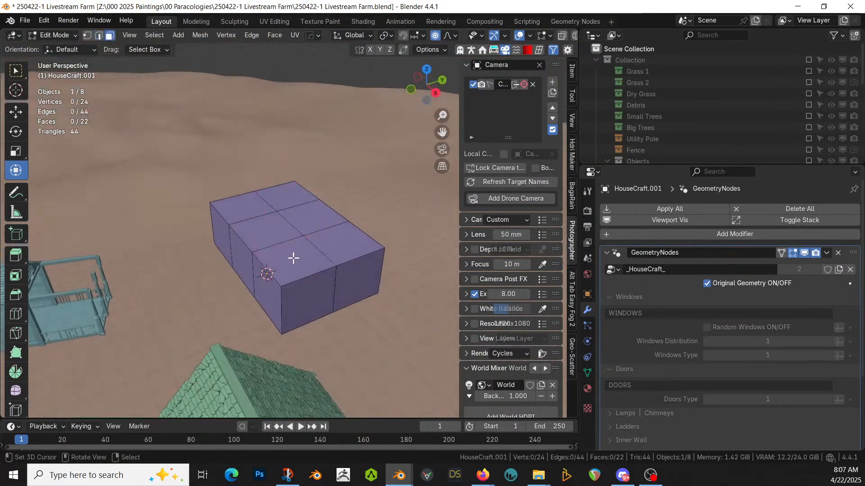
right_click(294, 257)
right_click(332, 241, "shift")
right_click(296, 221, "shift")
right_click(271, 219, "shift")
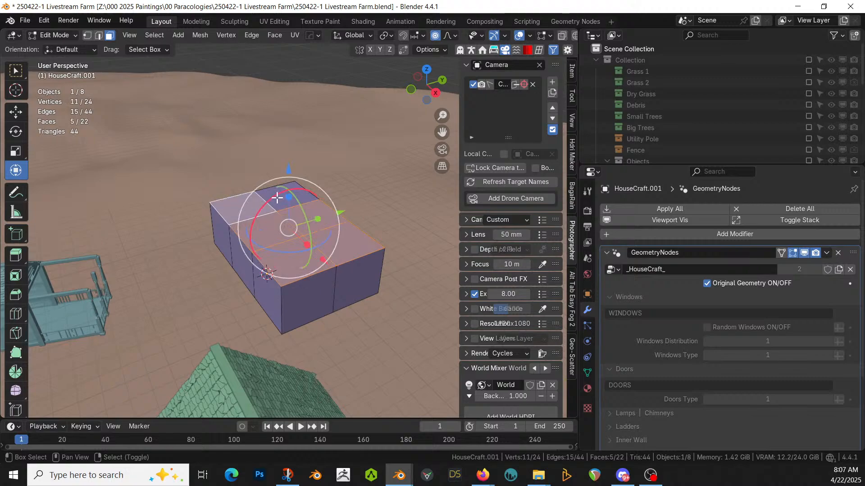
key("e")
key("3")
key("Return")
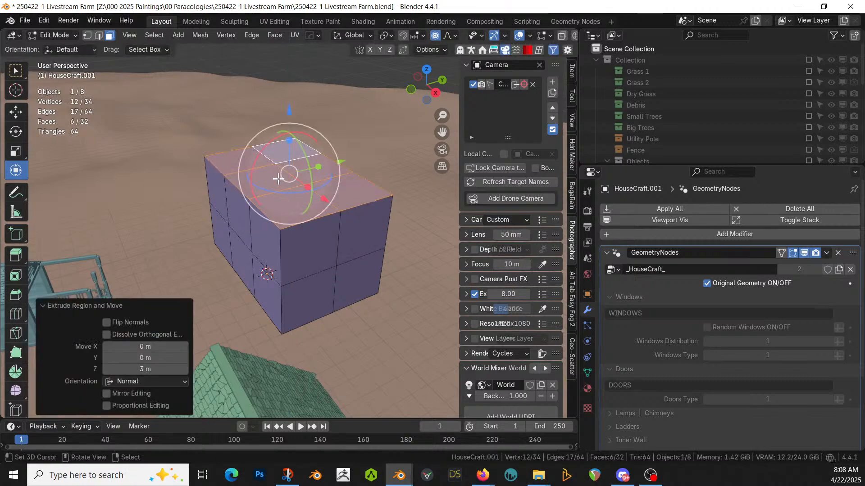
Step: Rip the top of the mesh along the two cross edges between one end bay and the middle bay, without offset
right_click(280, 173)
key("2")
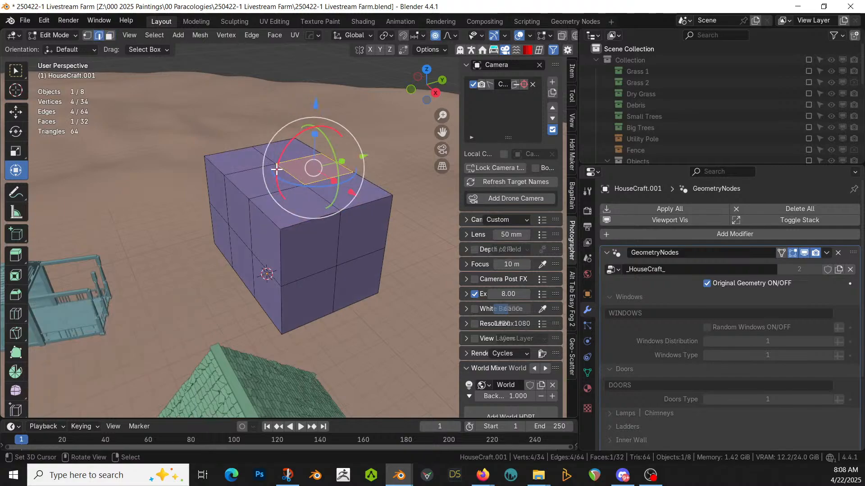
right_click(250, 172)
right_click(291, 162, "shift")
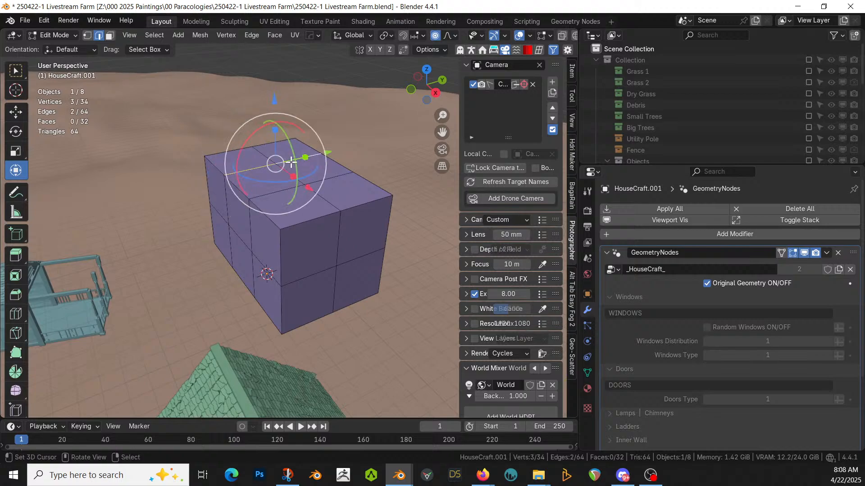
key("v")
left_click(291, 165)
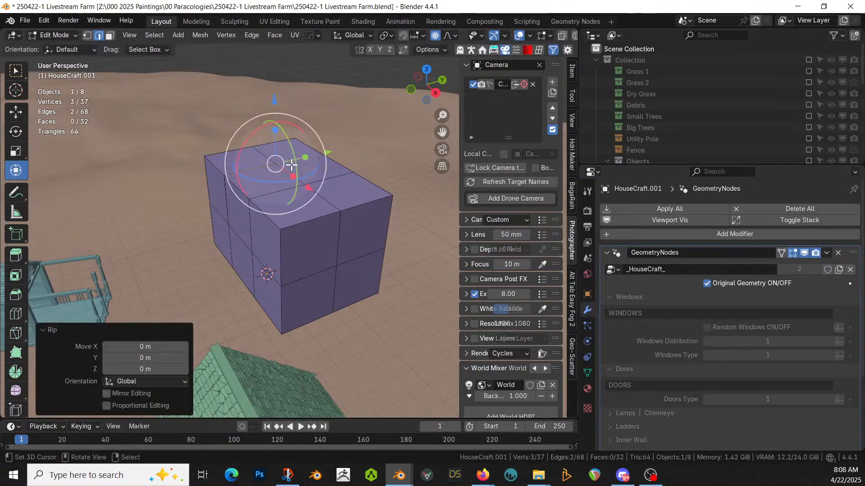
Step: Raise the two lengthwise centre edges of the remaining two bays about 2.02 m along Z, with proportional editing off, to form a gable ridge
right_click(299, 179)
right_click(310, 189, "shift")
key("g")
key("z")
right_click(321, 188)
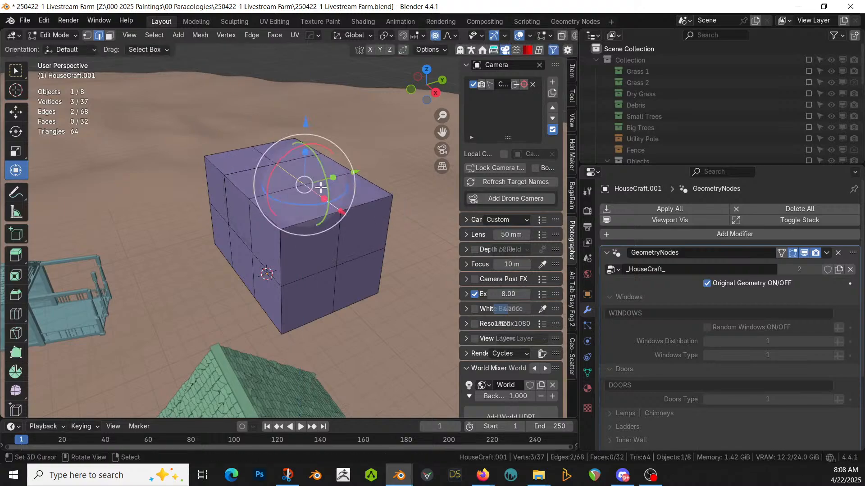
key("g")
key("z")
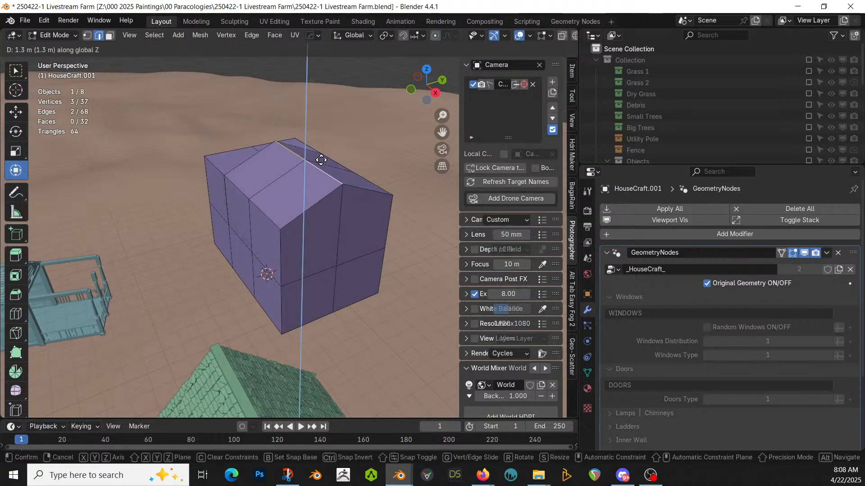
left_click(322, 147)
Step: Close the gap between the raised roof and the flat end bay by bridging the ripped upper and lower edges
middle_click_drag(280, 179, 386, 182)
middle_click_drag(264, 200, 283, 217)
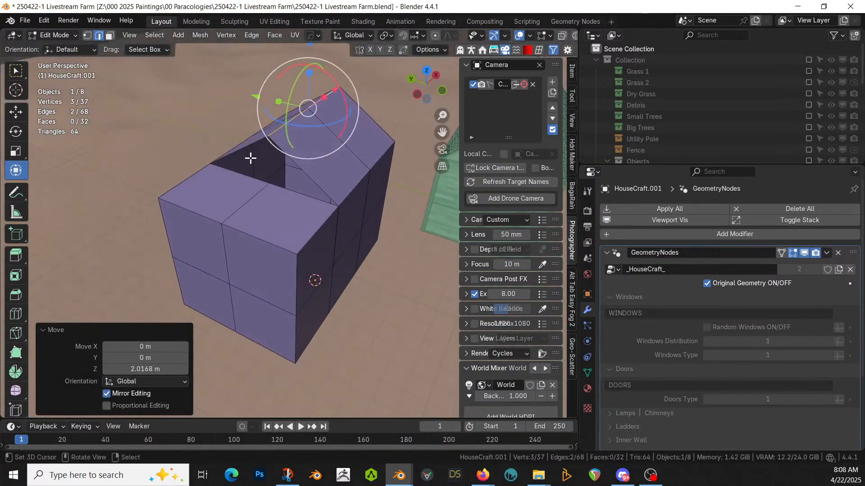
left_click(236, 150, "alt")
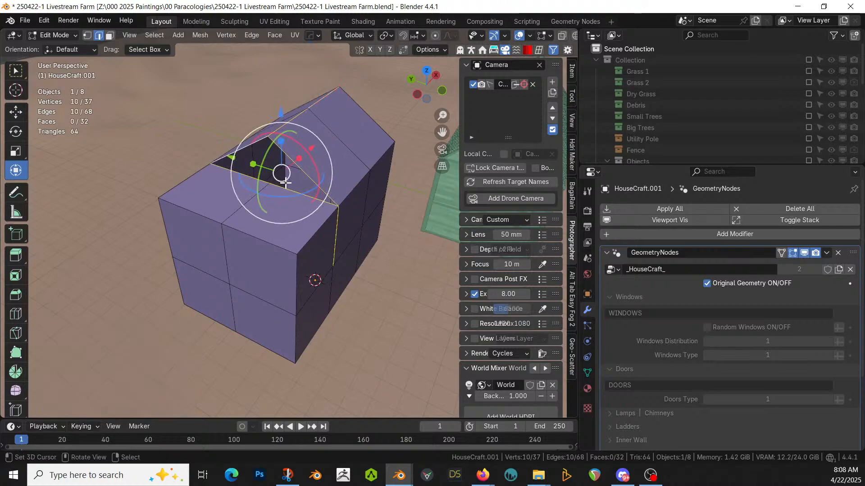
left_click(252, 178, "alt")
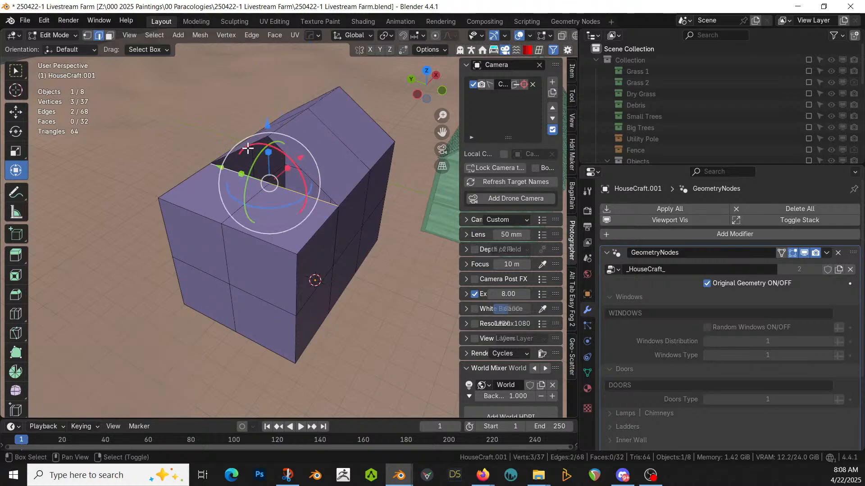
left_click(247, 212, "alt+shift")
key("ctrl+e")
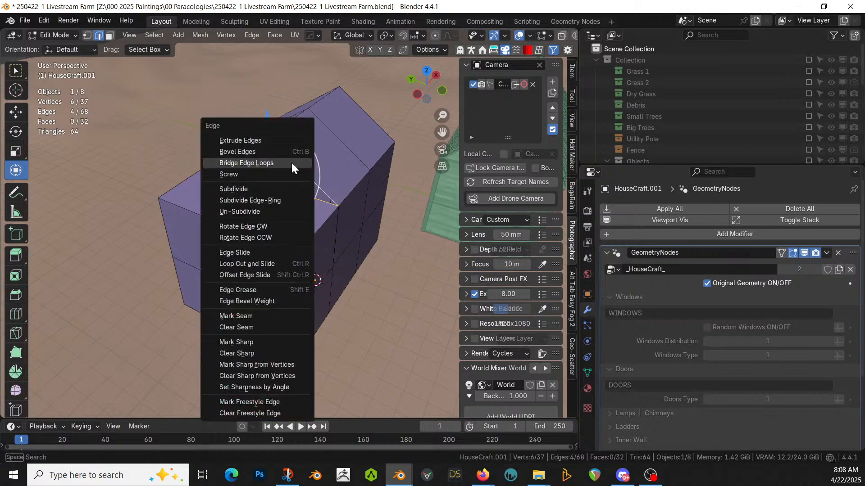
left_click(293, 164)
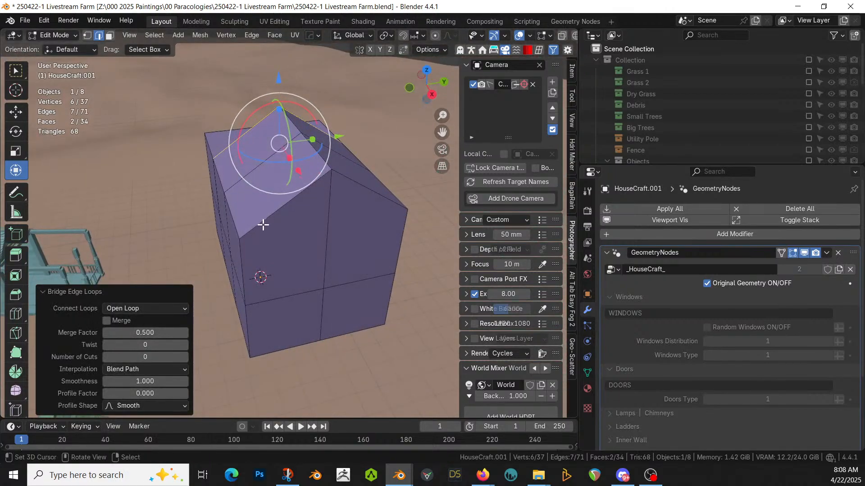
Step: Knife-cut a straight edge across the outer gable wall between its two eave corners
key("k")
left_click(239, 239)
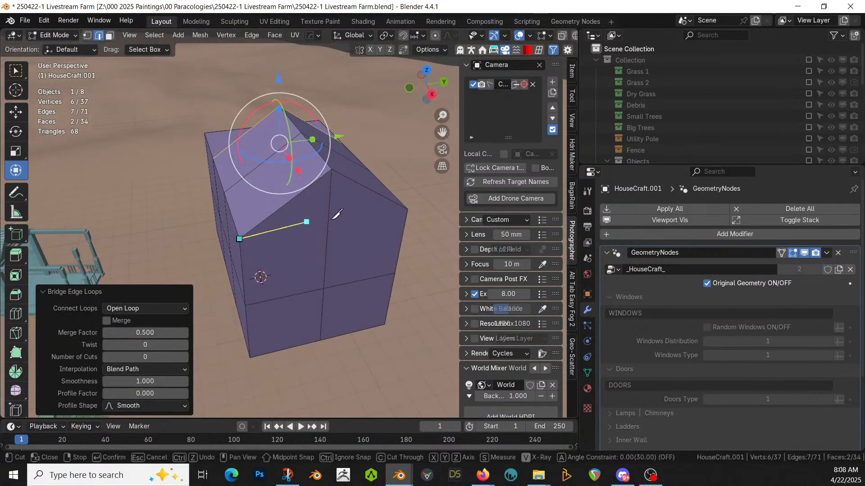
left_click(407, 210)
key("Return")
middle_click_drag(315, 228, 361, 201)
Step: Return to Object Mode and turn off Original Geometry so the mesh generates as a HouseCraft building
key("Tab")
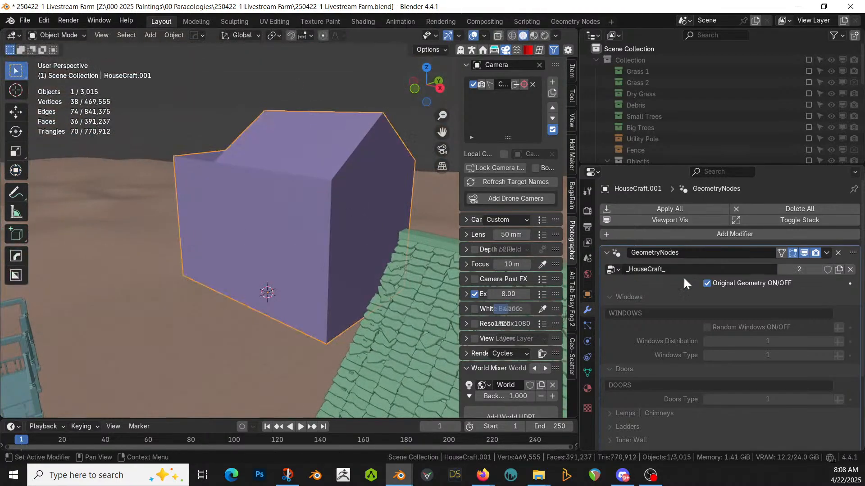
left_click(710, 283)
middle_click_drag(291, 245, 480, 267)
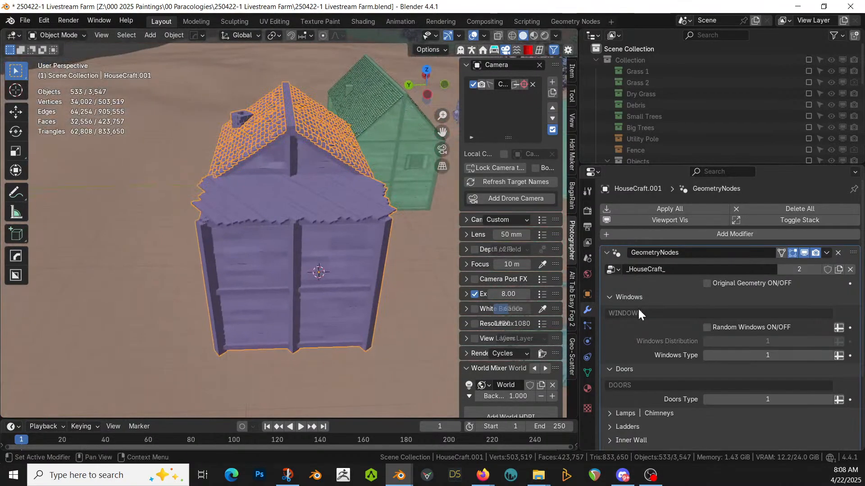
Step: Enable Random Damage on the new building and turn off its Trash option
scroll(670, 331, "down", 5)
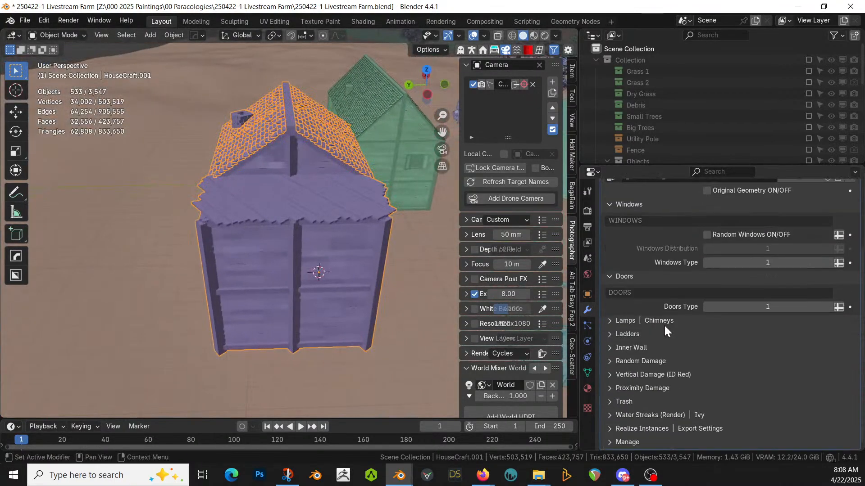
left_click(622, 362)
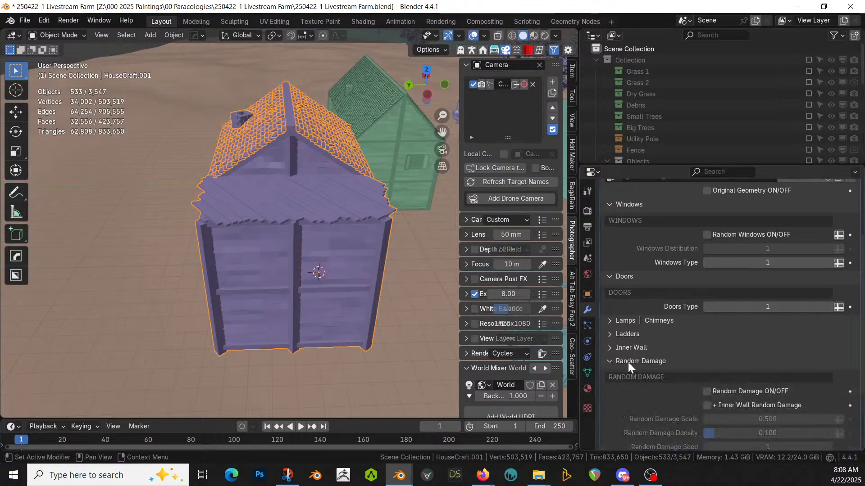
left_click(708, 390)
scroll(721, 387, "down", 5)
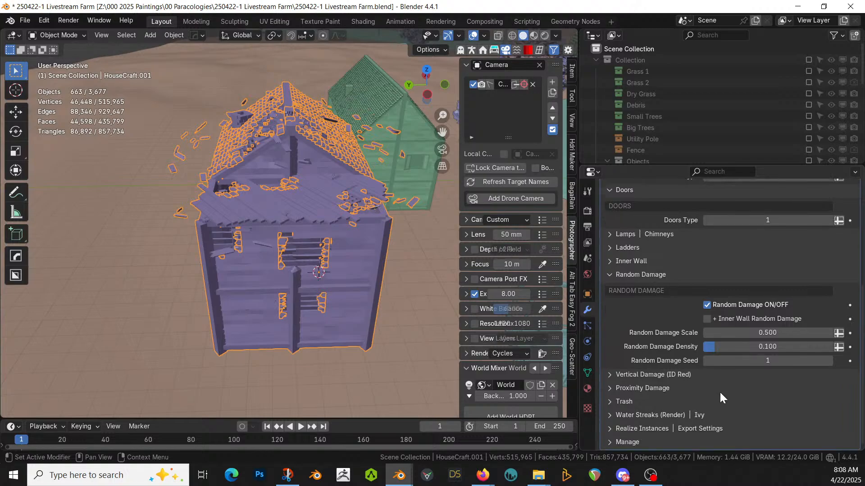
left_click(606, 400)
left_click(707, 431)
left_click(708, 433)
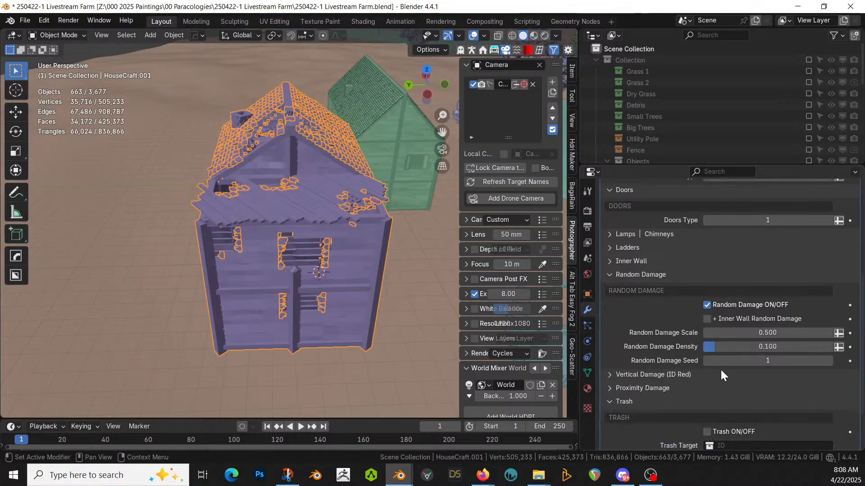
Step: Set the building's Random Damage Density to 0.8 and view the damage from another side
left_click(767, 347)
key("BackSpace")
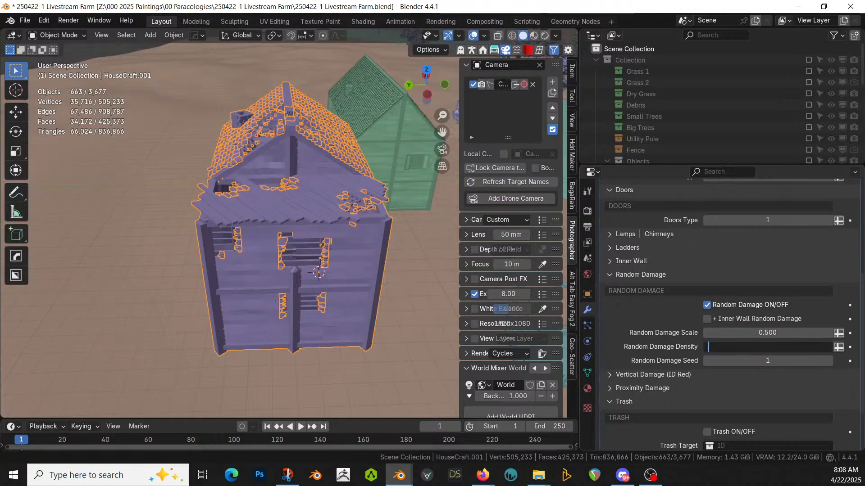
type(".8")
key("Return")
middle_click_drag(446, 245, 184, 251)
Step: Set the building's Random Damage Density to 1 and its Random Damage Scale to 0.63
left_click(715, 346)
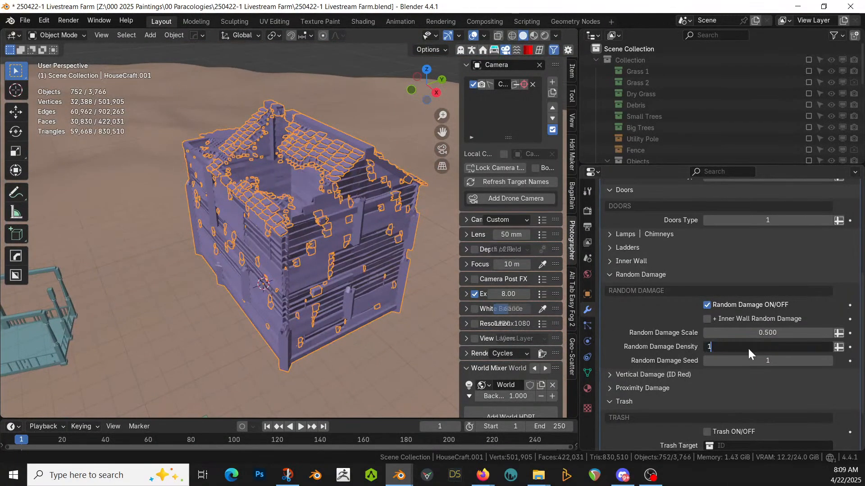
key("Return")
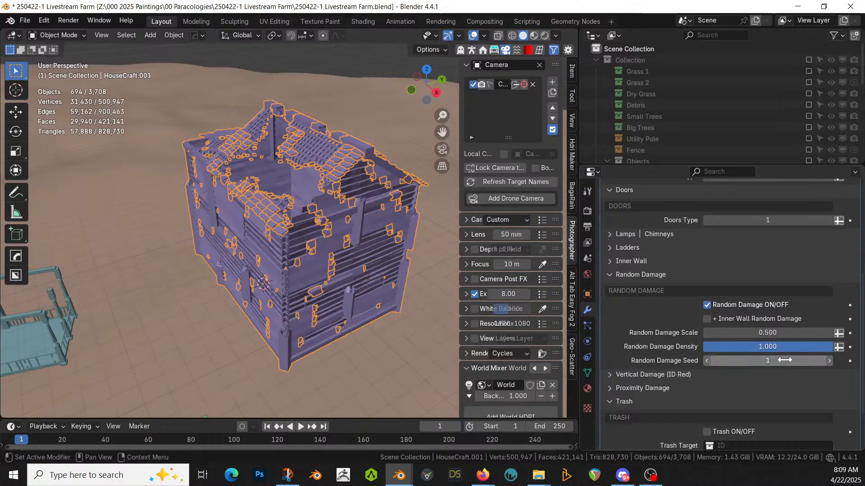
left_click(772, 333)
type("1")
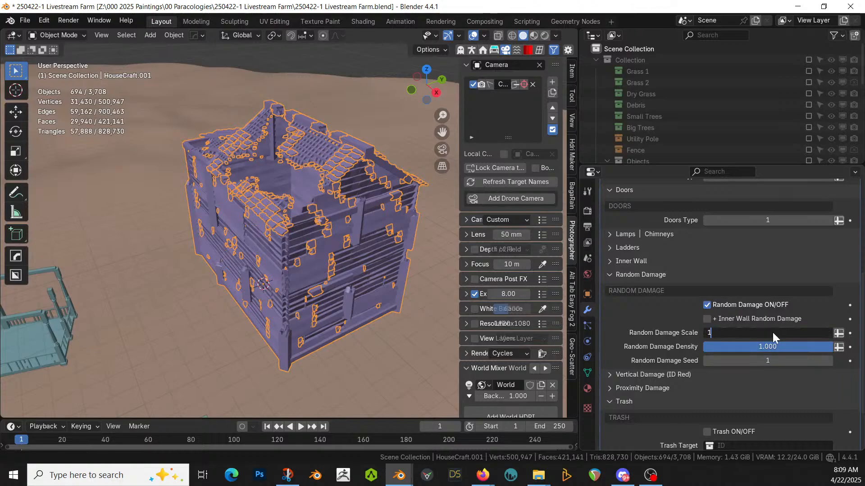
key("Return")
left_click(772, 332)
type("0.5")
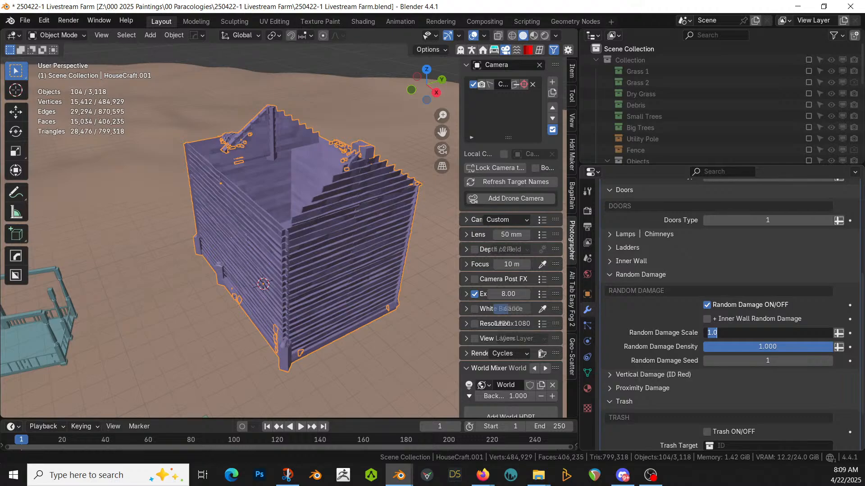
key("Return")
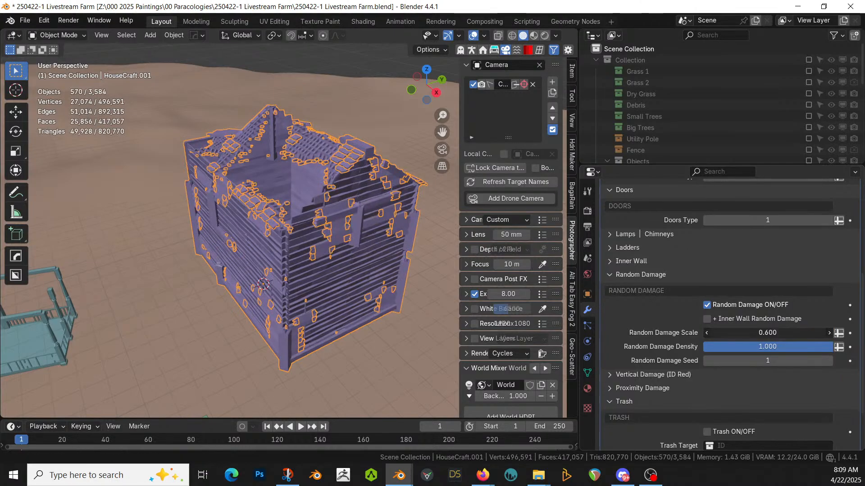
mouse_move(753, 333)
left_mouse_down()
mouse_move(776, 332)
mouse_move(768, 333)
left_mouse_up()
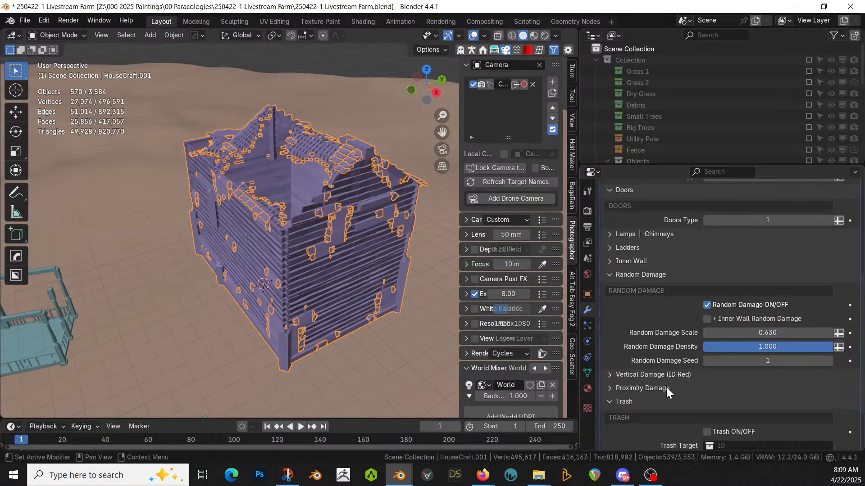
Step: Turn on Ivy in the building's Water Streaks and Ivy settings
scroll(655, 325, "down", 2)
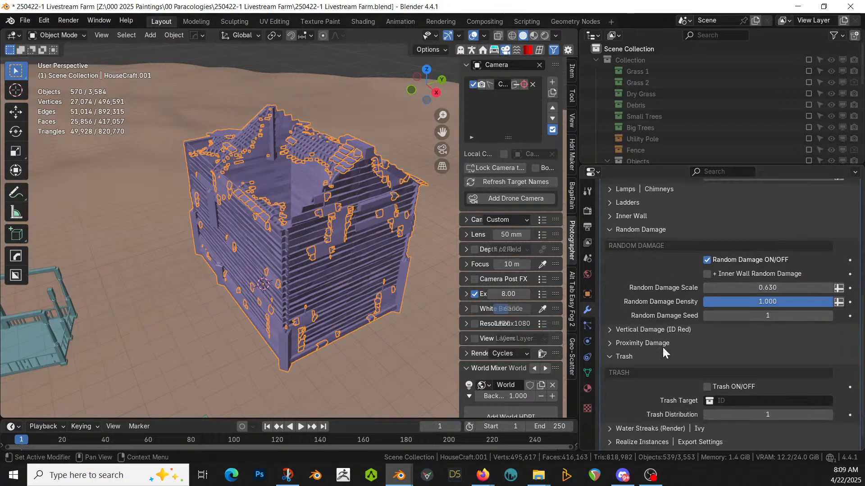
scroll(655, 404, "down", 1)
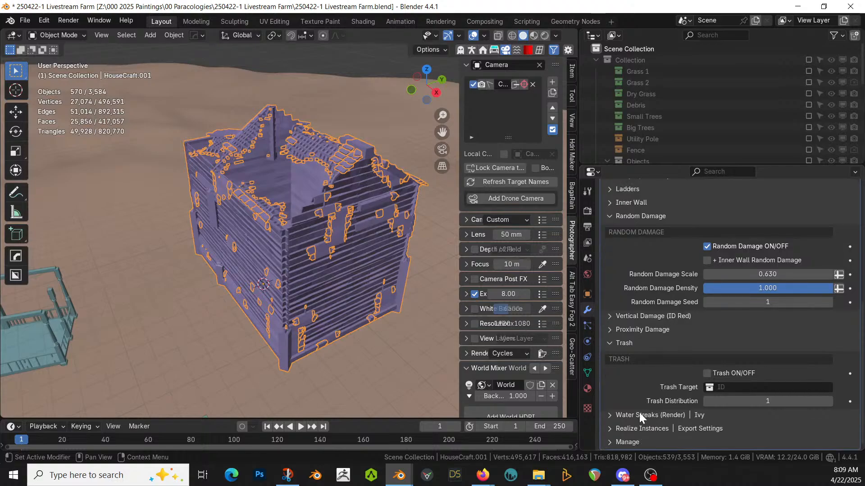
left_click(609, 415)
scroll(743, 435, "down", 2)
left_click(707, 415)
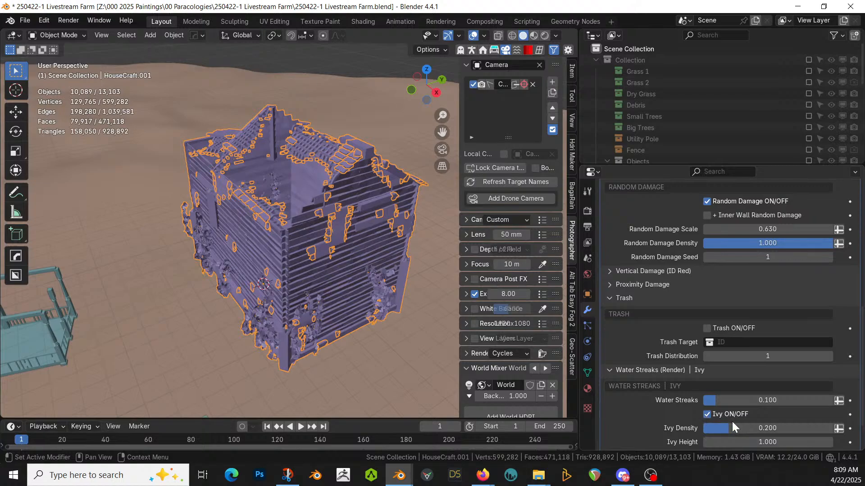
Step: Turn on Damage Proximity in the building's Proximity Damage settings
scroll(771, 417, "down", 2)
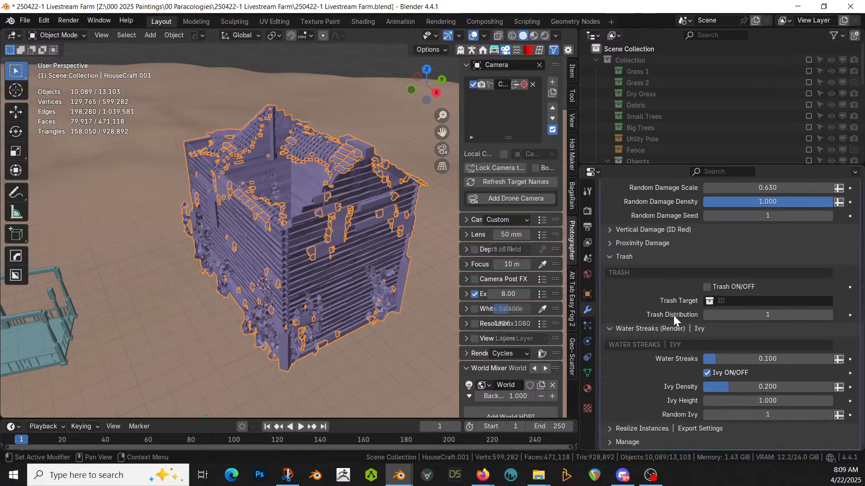
left_click(611, 244)
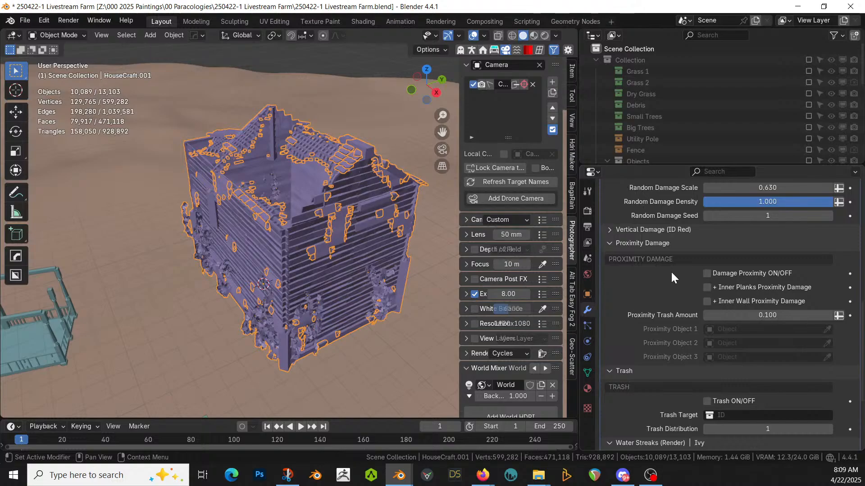
left_click(712, 274)
Step: Add a UV sphere at the upper corner of the long plank wall, near the roof edge
middle_click_drag(446, 306, 428, 293)
middle_click_drag(358, 260, 311, 251)
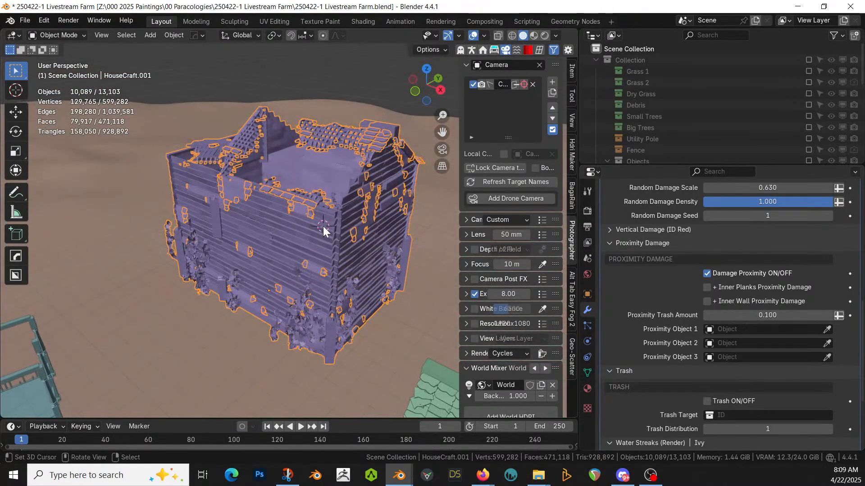
key("shift+a")
mouse_move(283, 169)
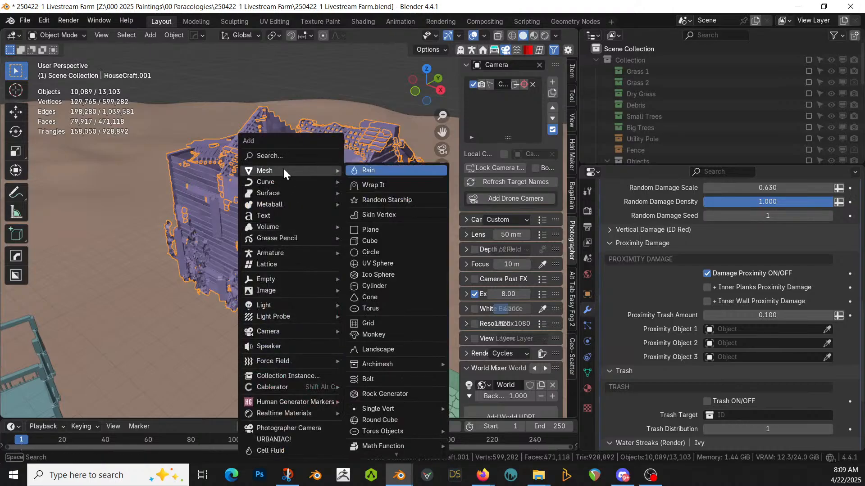
left_click(388, 264)
middle_click_drag(380, 270, 344, 256)
Step: Assign the sphere as the building's Proximity Object 1 and enable Inner Planks and Inner Wall Proximity Damage
left_click(310, 224)
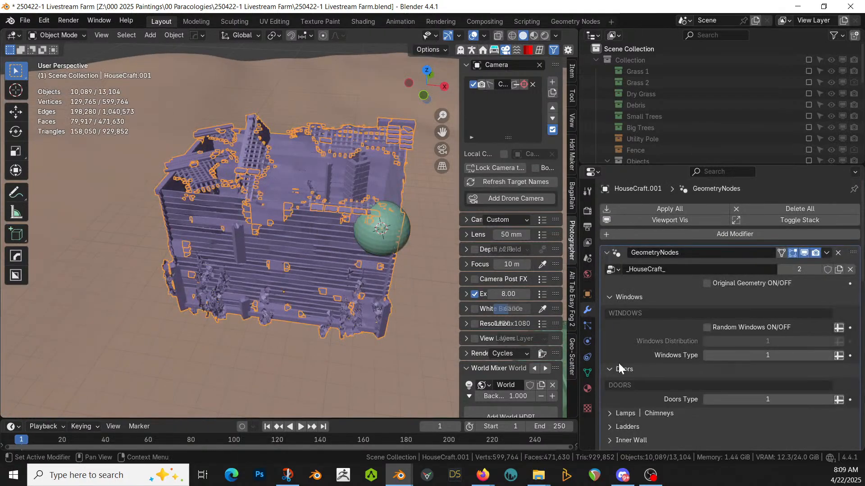
scroll(722, 369, "down", 7)
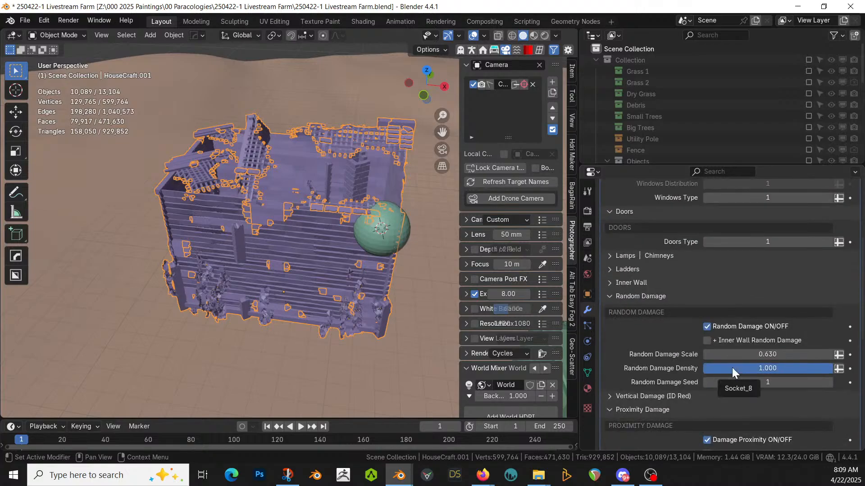
scroll(731, 367, "down", 4)
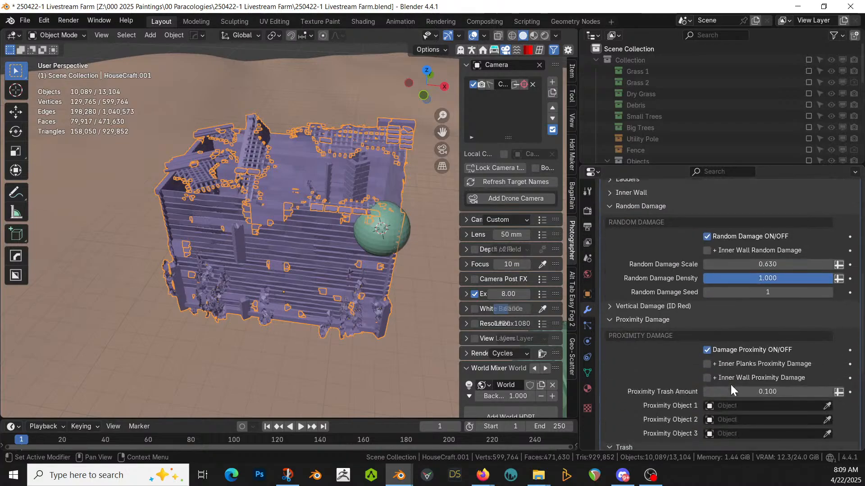
left_click(831, 404)
left_click(390, 231)
left_click(707, 378)
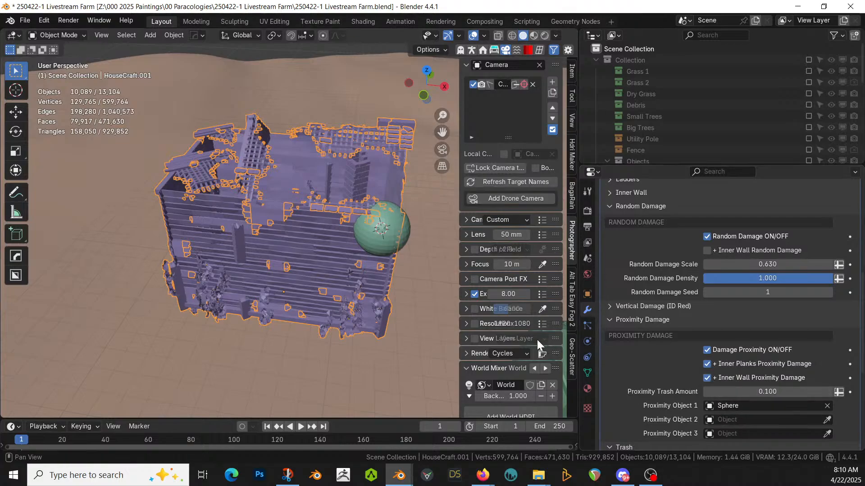
Step: Scale the sphere up uniformly by about 2.56 so that it overlaps the building's corner
scroll(428, 306, "down", 2)
middle_click_drag(428, 306, 441, 307)
right_click(386, 224)
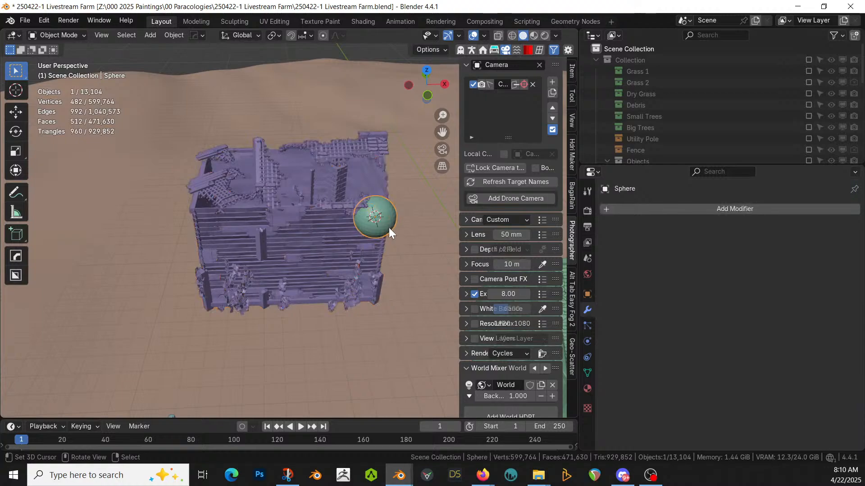
key("s")
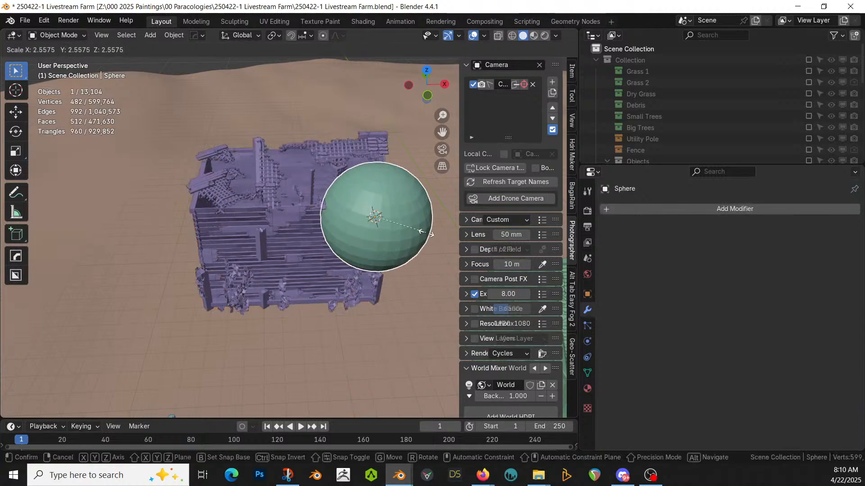
left_click(414, 231)
left_click(413, 231)
Step: Apply Rotation & Scale to the enlarged sphere
scroll(599, 147, "down", 10)
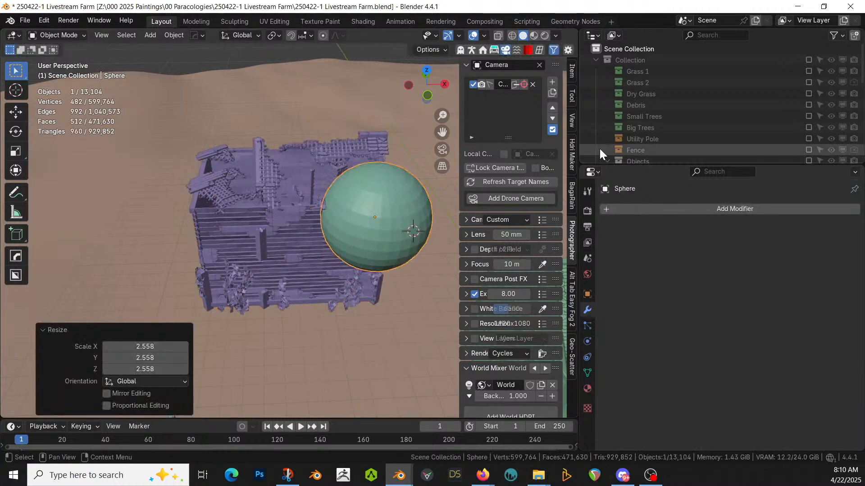
left_click(829, 156)
left_click(828, 156)
left_click(318, 225)
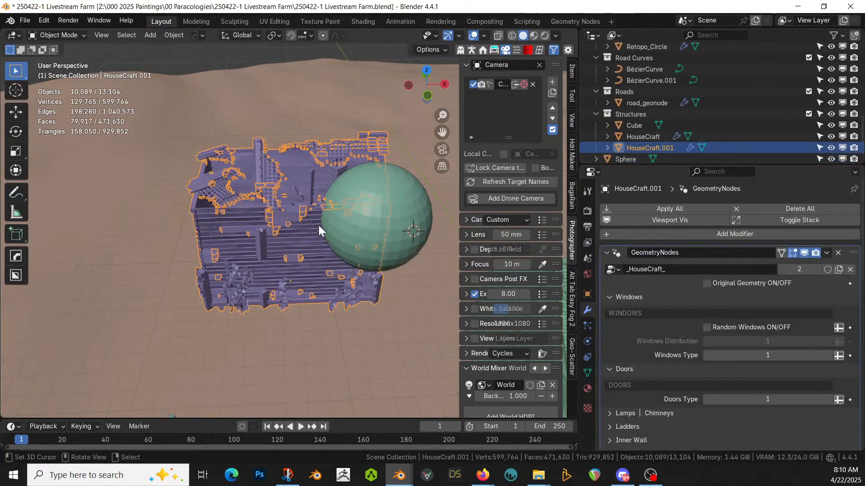
left_click(350, 221)
key("ctrl+a")
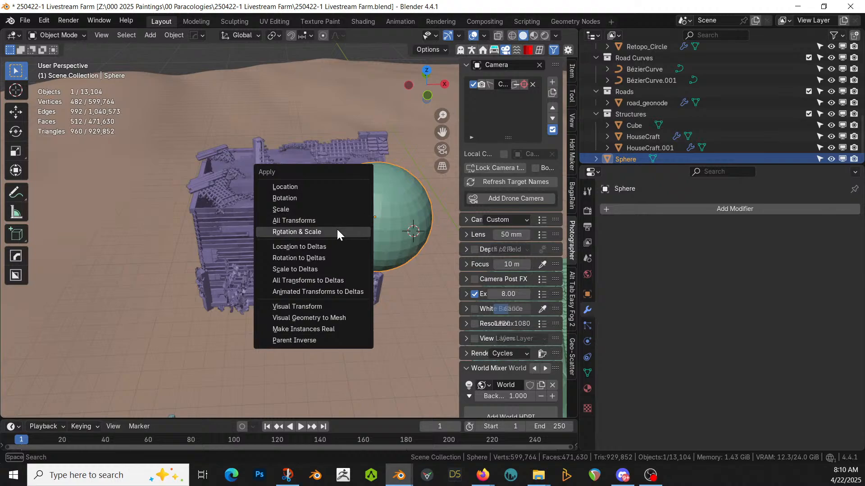
left_click(337, 230)
Step: Raise the building's Proximity Trash Amount to 2.05
left_click(261, 219)
scroll(658, 361, "down", 3)
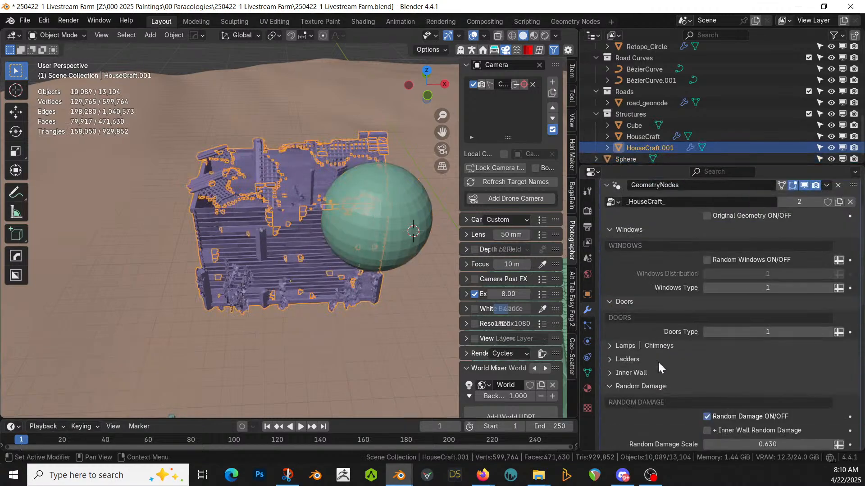
scroll(658, 362, "down", 6)
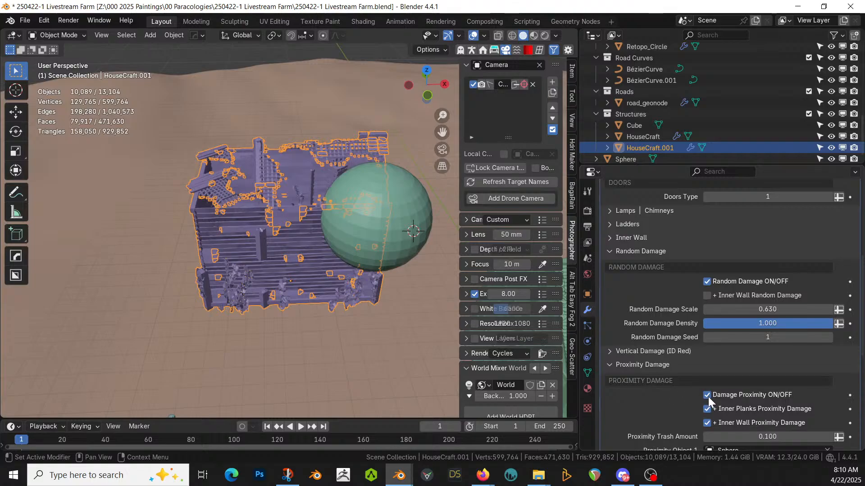
scroll(708, 400, "down", 2)
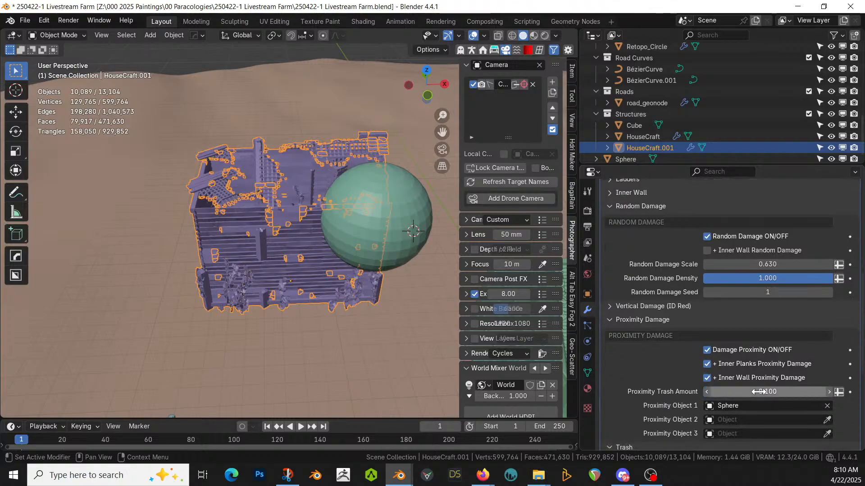
scroll(760, 397, "down", 1)
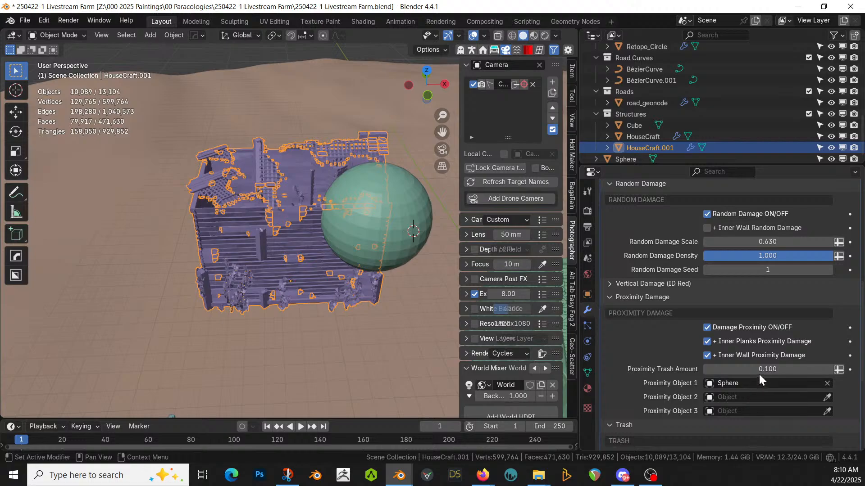
left_click_drag(768, 369, 792, 369)
Step: Turn on Vertical Damage (ID Red) for the building
scroll(624, 290, "down", 1)
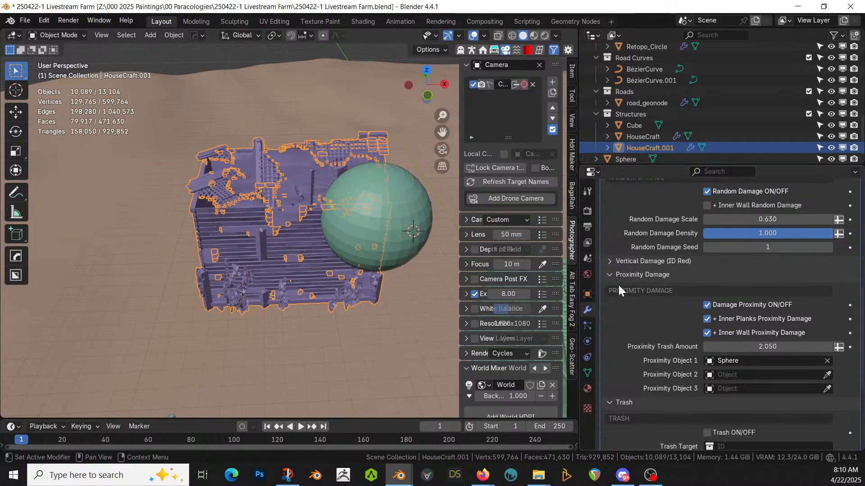
left_click(610, 261)
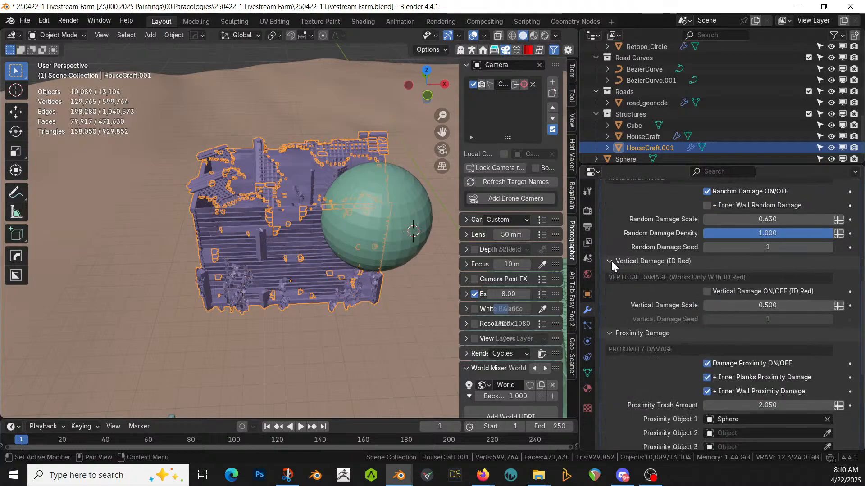
left_click(707, 291)
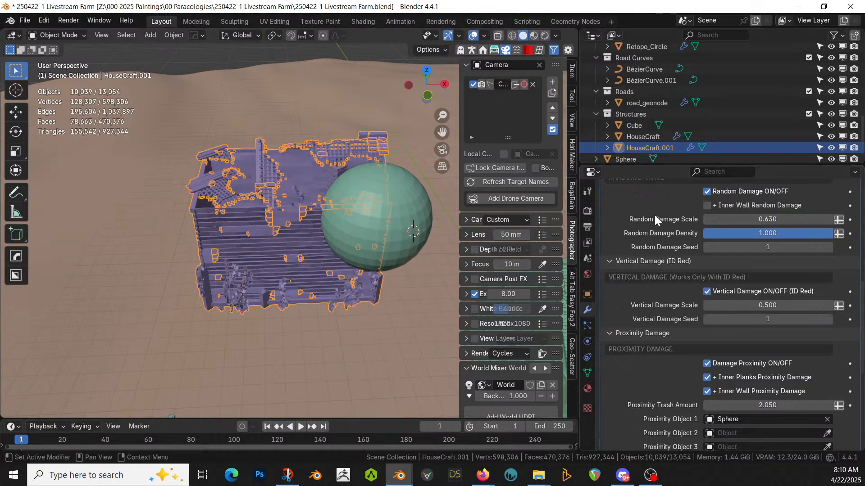
Step: Hide the sphere in the viewport and inspect the wall behind it
scroll(667, 235, "up", 6)
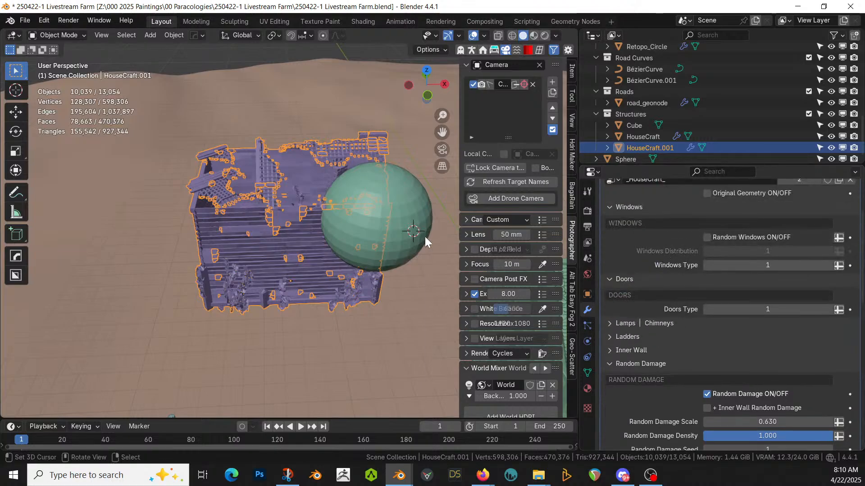
left_click(409, 217)
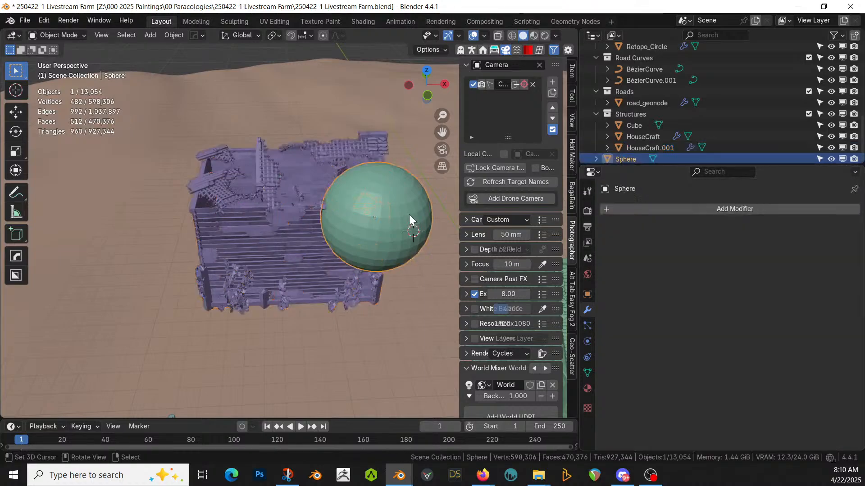
left_click(831, 159)
middle_click_drag(325, 220, 345, 211)
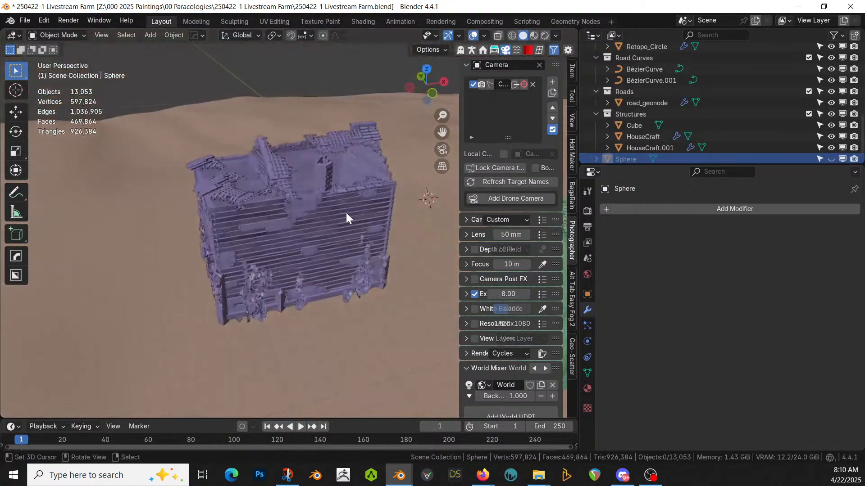
Step: Check the damaged building's material ID slots and turn on Original Geometry in its HouseCraft modifier
left_click(309, 228)
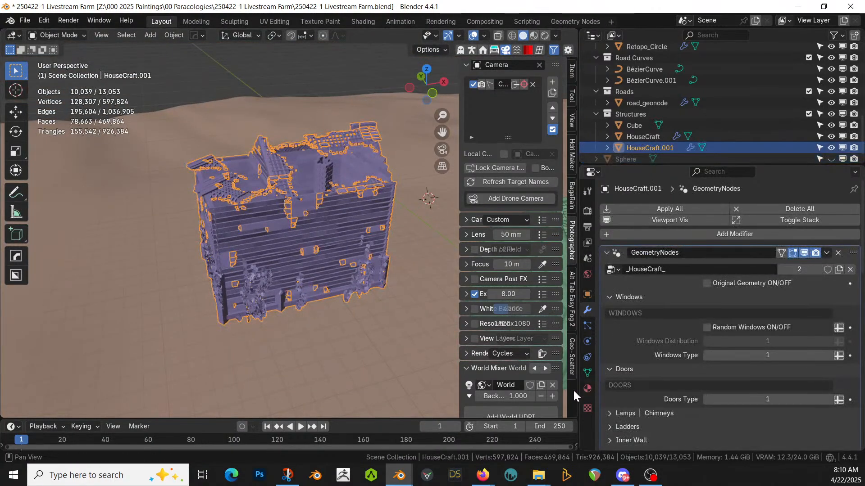
left_click(587, 388)
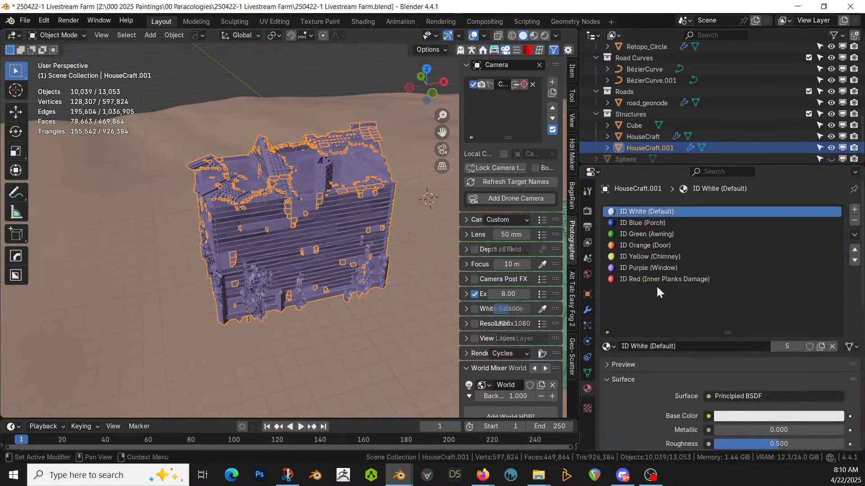
middle_click_drag(426, 286, 308, 293)
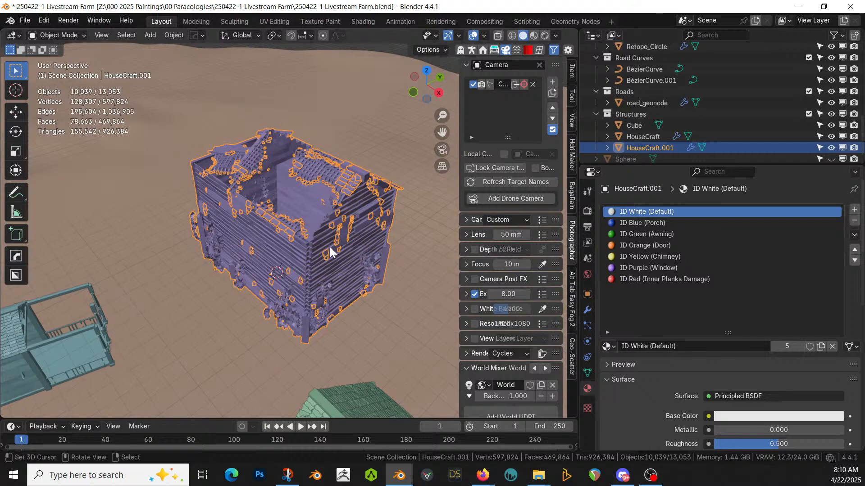
left_click(586, 309)
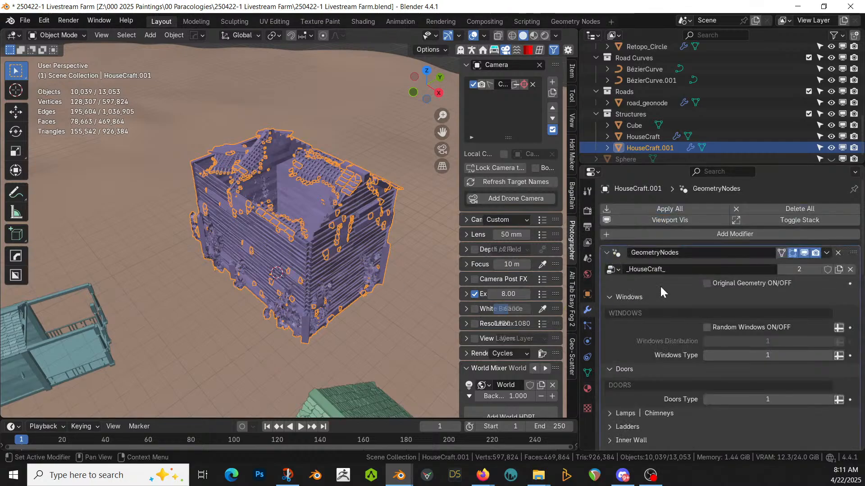
left_click(712, 283)
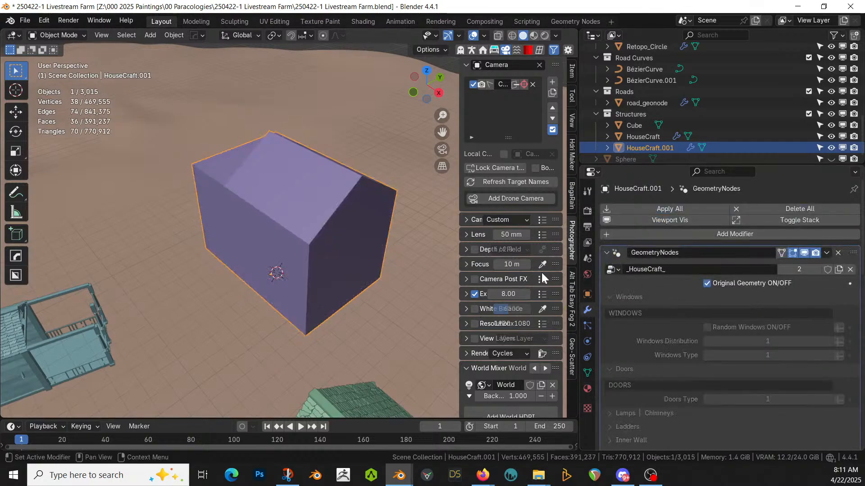
Step: Enter Edit Mode on the building and try to select the horizontal edges halfway up its inner walls
scroll(244, 266, "up", 8)
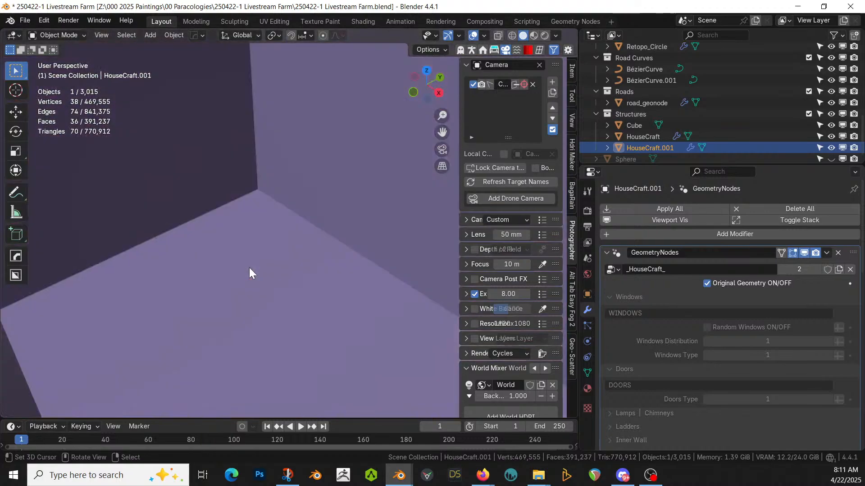
middle_click_drag(249, 268, 295, 252)
key("Tab")
right_click(326, 211, "alt+shift")
scroll(326, 211, "down", 2)
middle_click_drag(326, 210, 217, 241)
scroll(260, 230, "up", 2)
scroll(215, 234, "up", 1)
right_click(188, 170, "shift")
middle_click_drag(216, 173, 347, 186)
right_click(315, 149, "shift")
middle_click_drag(315, 150, 315, 169)
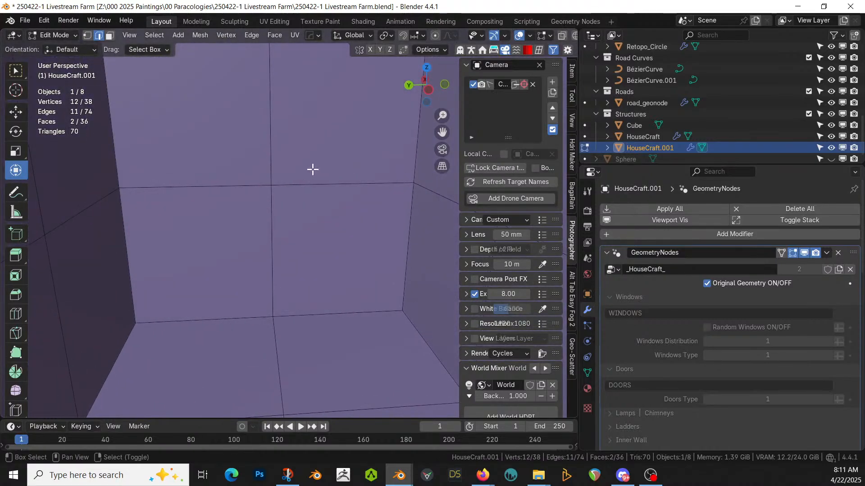
Step: Select the mid-height edges along two opposite walls and connect them with Bridge Edge Loops as an upper floor
middle_click_drag(166, 199, 148, 204)
left_click(114, 201, "alt")
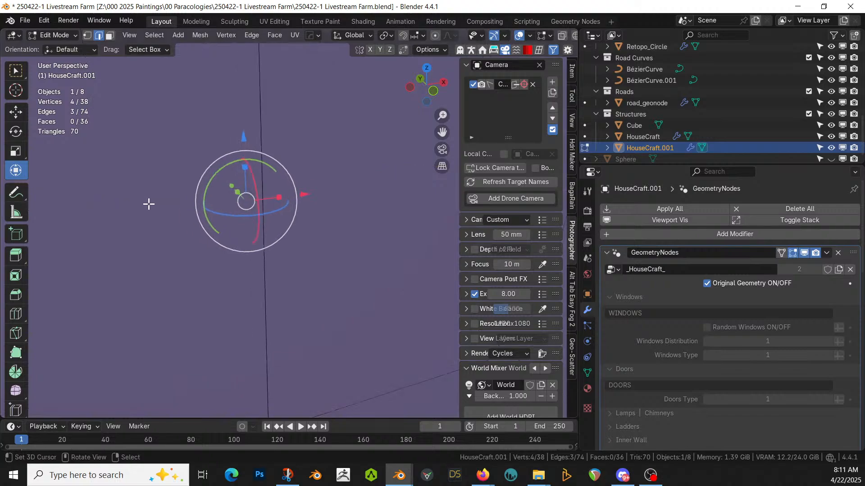
scroll(148, 204, "down", 5)
left_click(318, 252, "alt+shift")
left_click(368, 246, "shift")
middle_click_drag(222, 266, 373, 266)
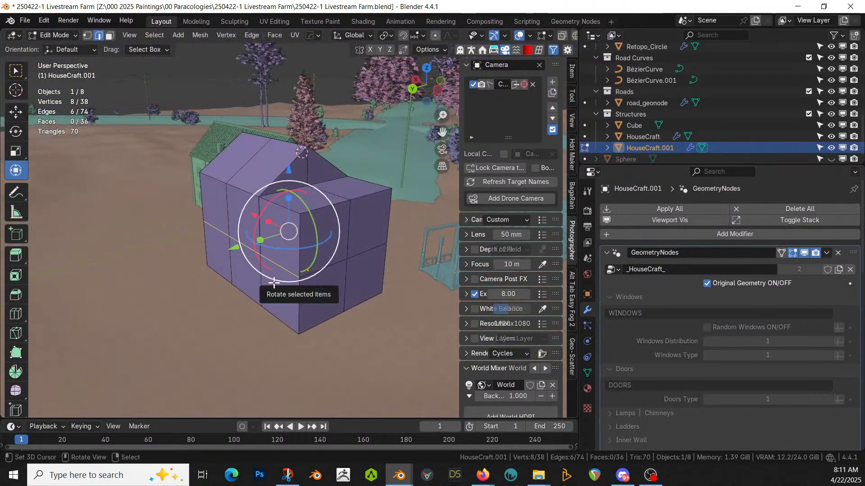
key("ctrl+e")
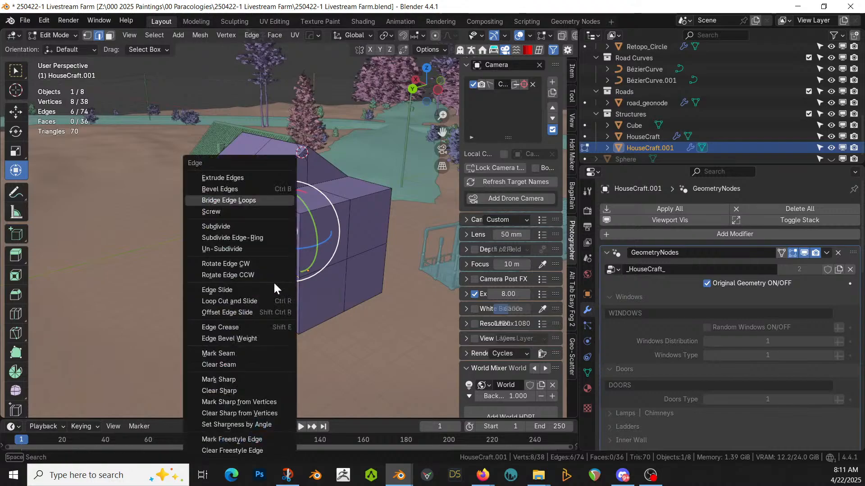
left_click(227, 201)
Step: Isolate the bridged floor faces and add one centred loop cut across them
key("shift+h")
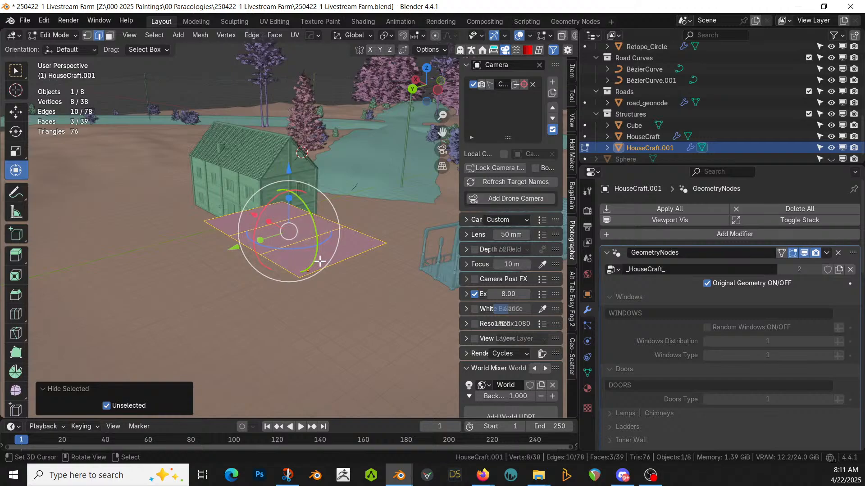
left_click(339, 260)
key("ctrl+r")
left_click(333, 262)
right_click(334, 261)
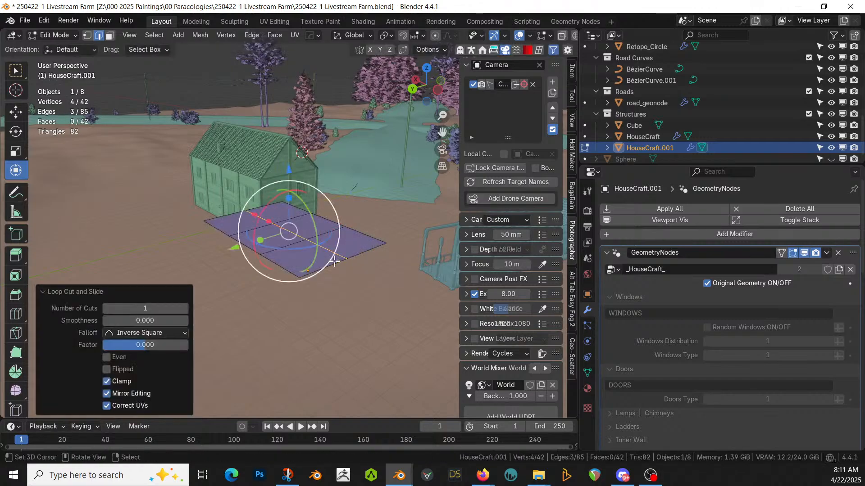
Step: Select all six floor faces and assign the ID Red (Inner Planks Damage) material to them
key("3")
right_click(322, 260)
right_click(320, 240, "shift")
right_click(313, 228, "shift")
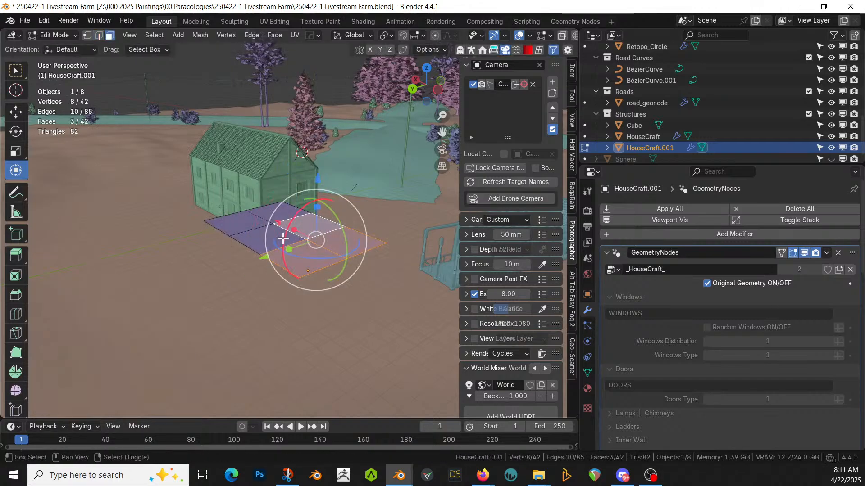
right_click(278, 238, "shift")
right_click(250, 224, "shift")
right_click(273, 214, "shift")
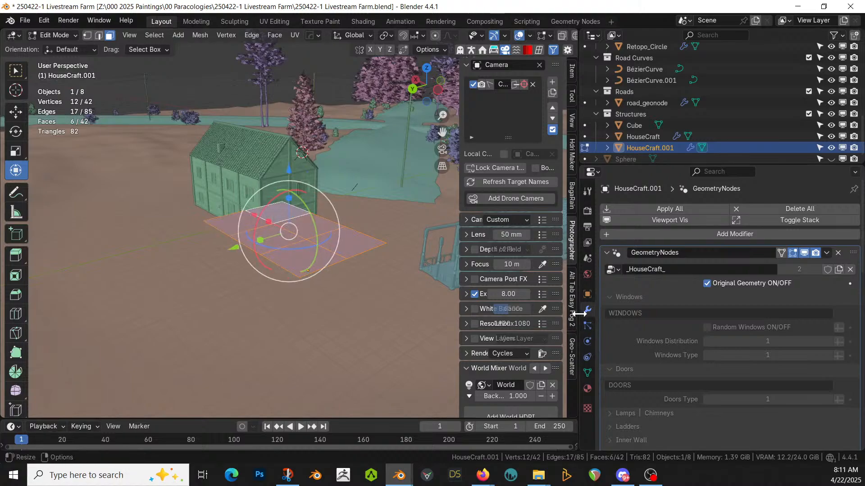
left_click(587, 389)
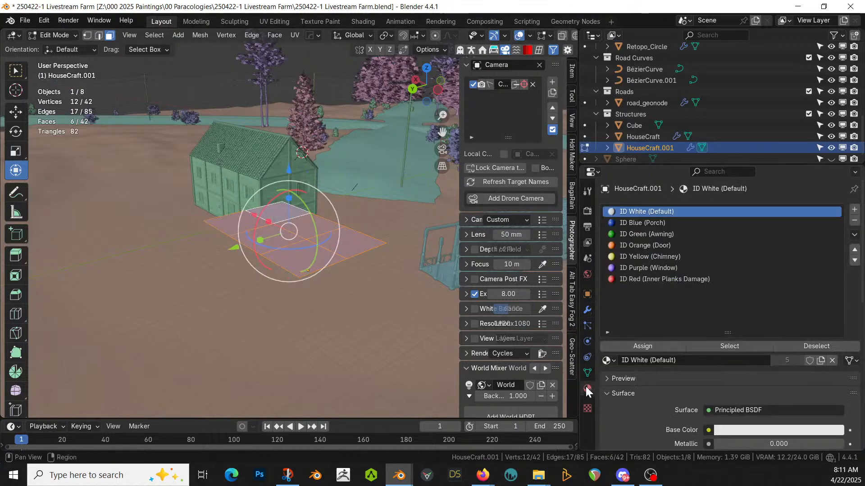
left_click(635, 279)
left_click(638, 346)
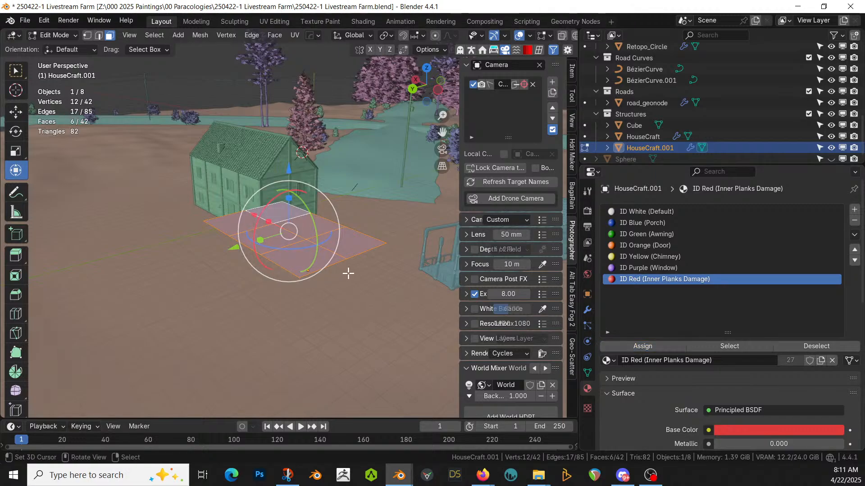
Step: Return to Object Mode and turn off Original Geometry for the building
middle_click_drag(354, 278, 299, 293)
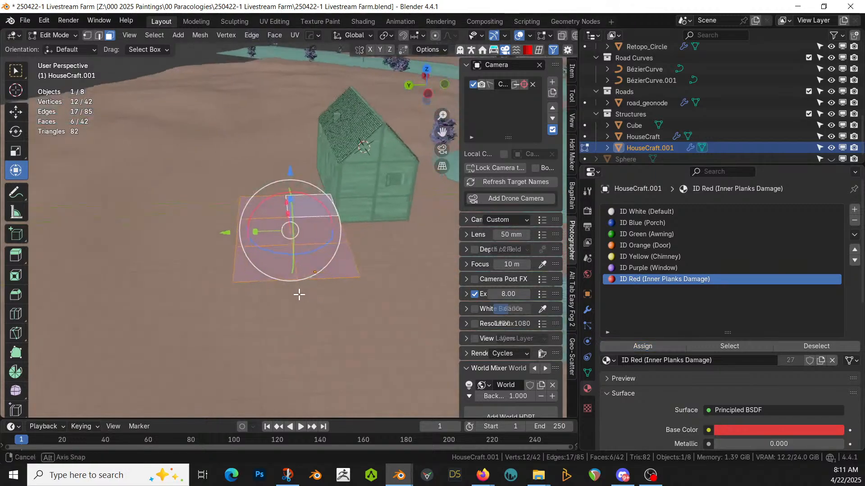
key("Tab")
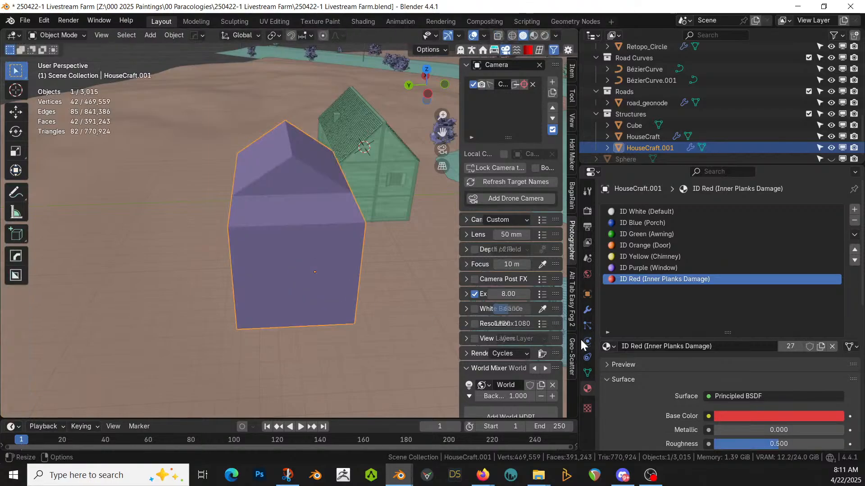
left_click(587, 310)
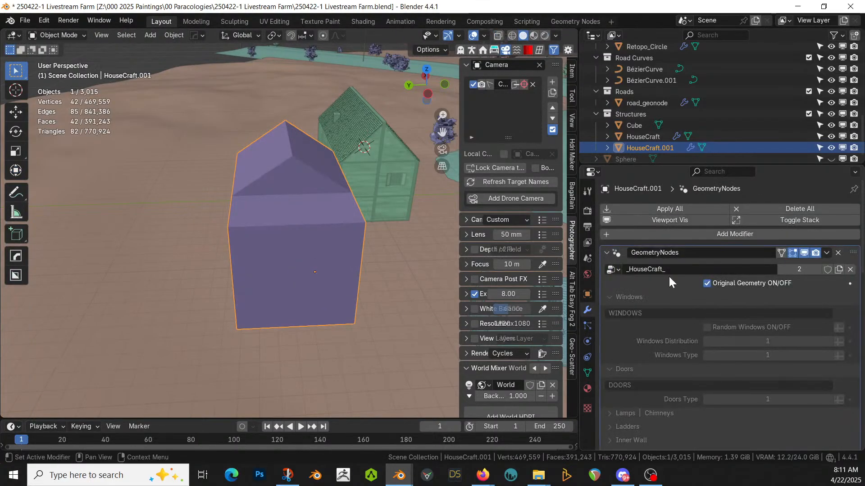
left_click(712, 282)
middle_click_drag(378, 260, 256, 248)
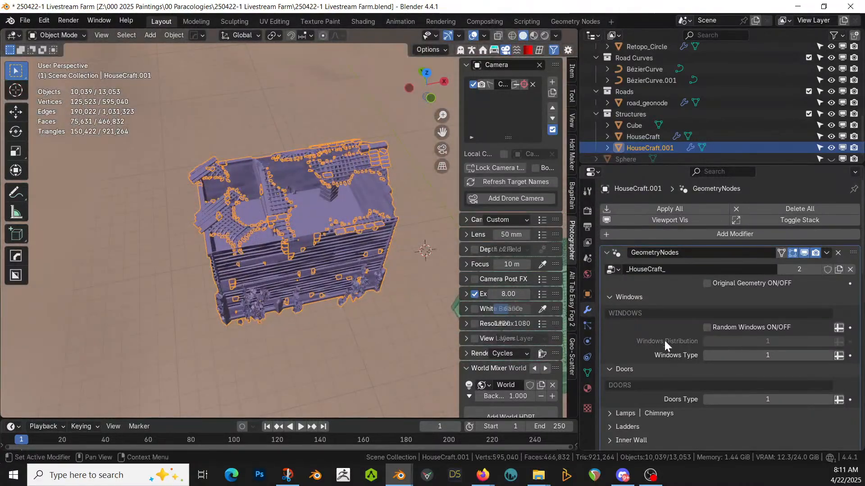
Step: Turn on Inner Wall Random Damage for the damaged building
scroll(757, 364, "down", 12)
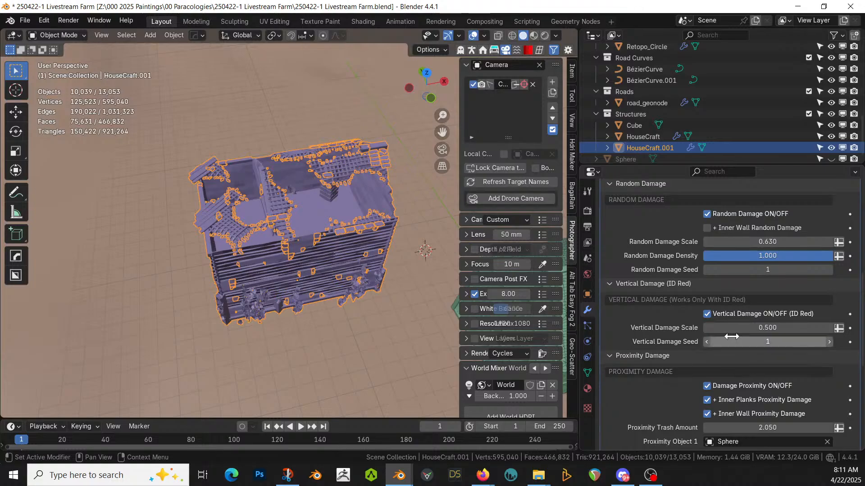
scroll(698, 345, "up", 3)
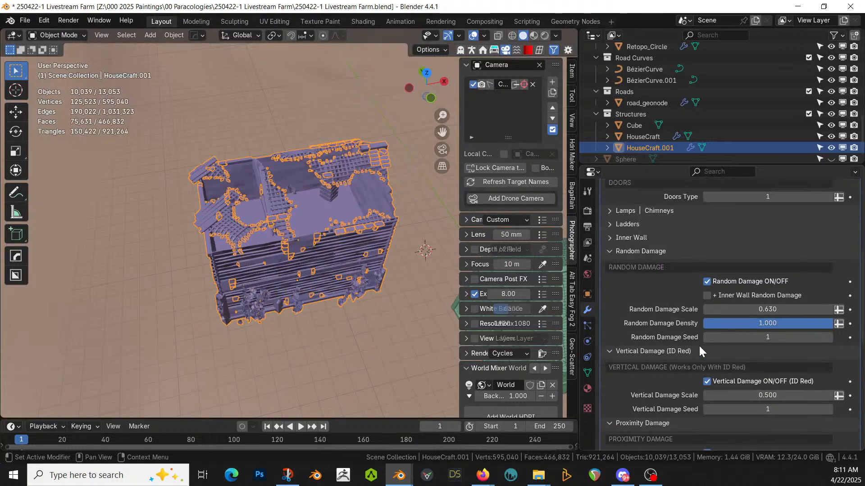
scroll(698, 345, "up", 3)
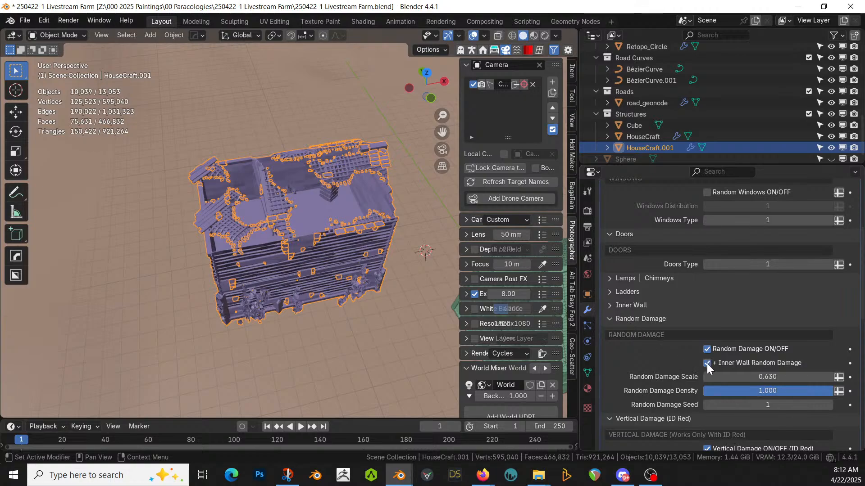
Step: Inspect the damaged building in Rendered shading from ground level beside the neighbouring house
mouse_move(655, 343)
middle_mouse_down()
mouse_move(325, 263)
mouse_move(324, 245)
mouse_move(388, 275)
mouse_move(440, 188)
mouse_move(461, 186)
mouse_move(490, 223)
mouse_move(389, 279)
mouse_move(297, 259)
mouse_move(271, 212)
middle_mouse_up()
key("z")
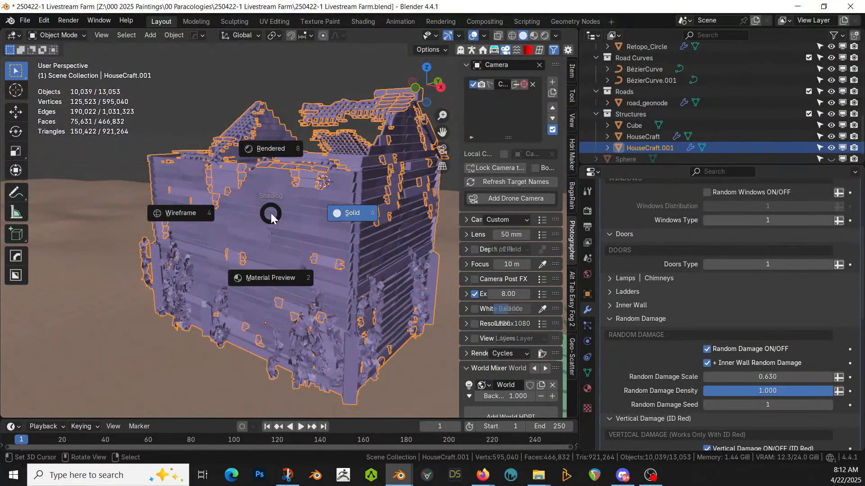
key("8")
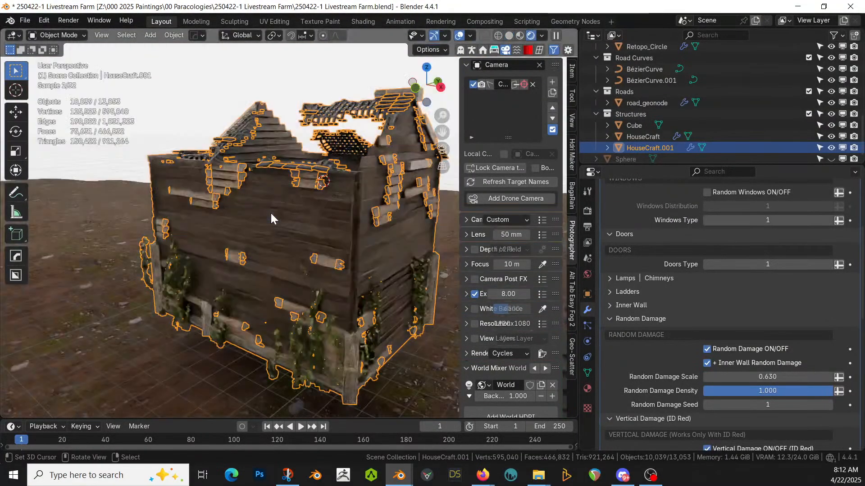
mouse_move(270, 212)
middle_mouse_down()
mouse_move(317, 260)
mouse_move(346, 261)
mouse_move(349, 228)
mouse_move(370, 200)
mouse_move(363, 183)
mouse_move(374, 177)
mouse_move(358, 175)
middle_mouse_up()
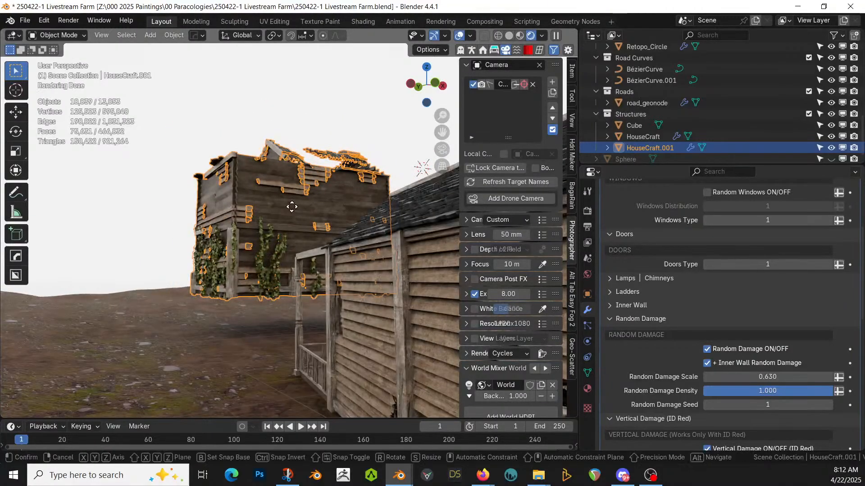
Step: Lower the damaged building along Z by about 1.62 m, and by about 0.27 m more in Solid shading
key("g")
key("z")
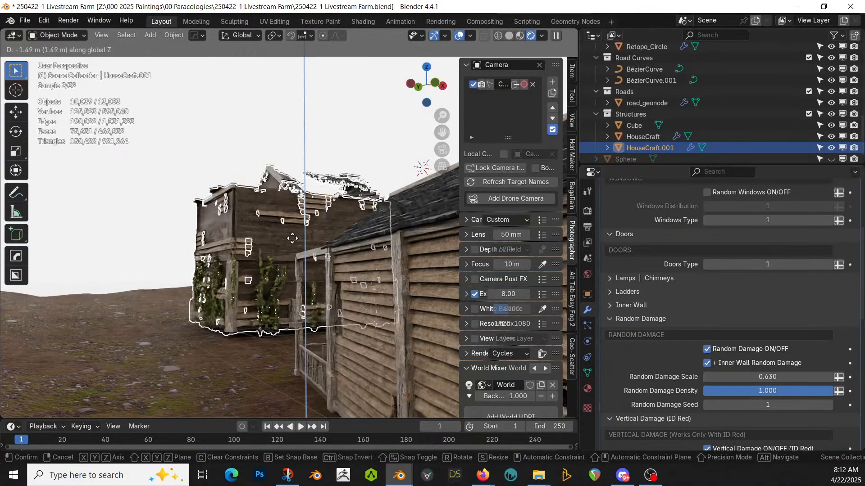
left_click(291, 238)
key("z")
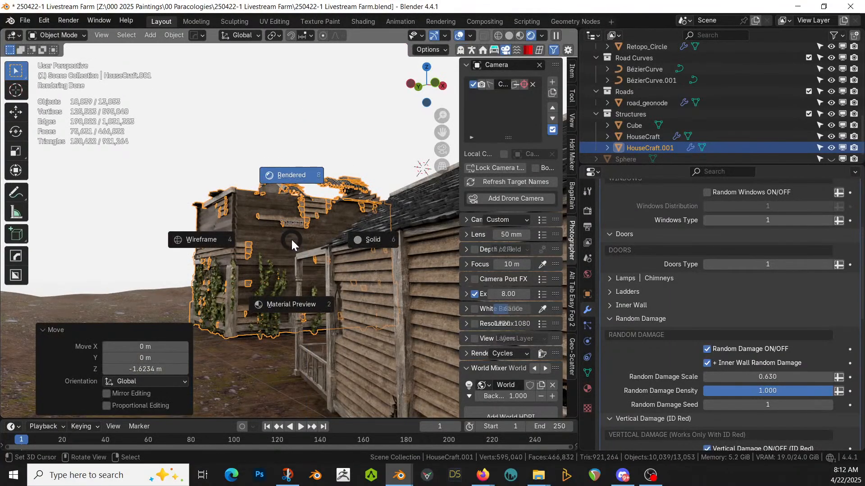
key("g")
key("z")
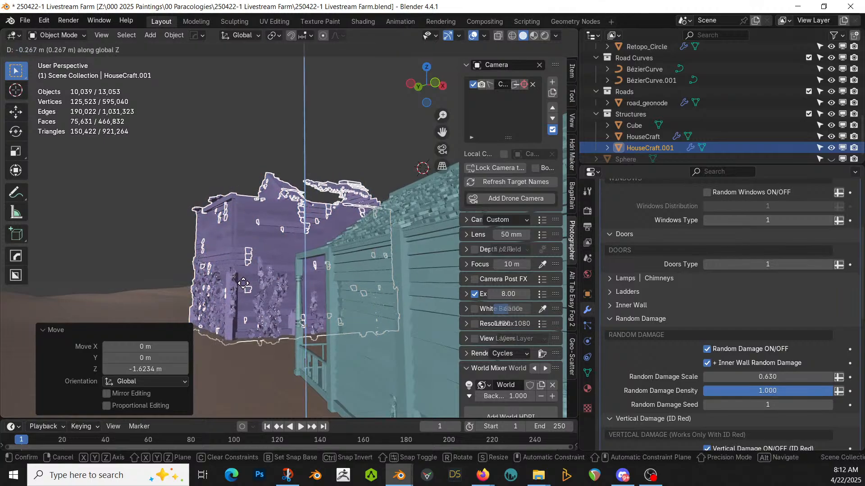
left_click(244, 284)
Step: Turn on ivy for the intact long house and set its Ivy Height to 3.12
middle_click_drag(270, 293, 175, 329)
left_click(335, 296)
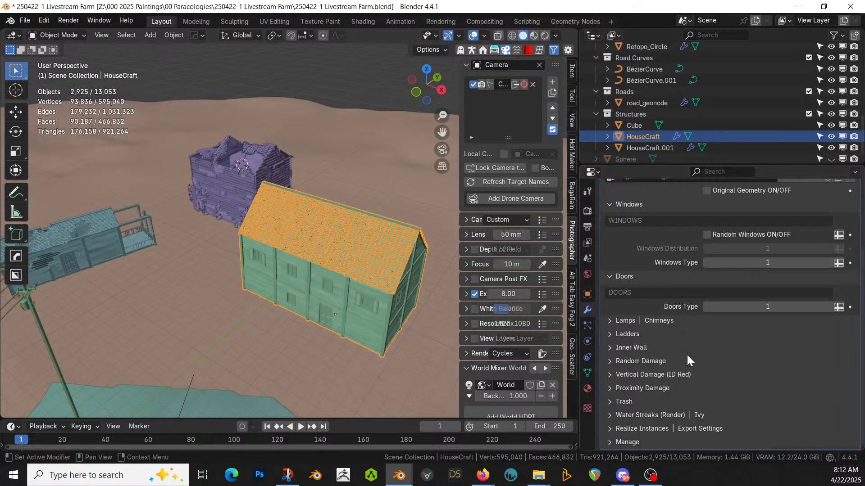
left_click(611, 416)
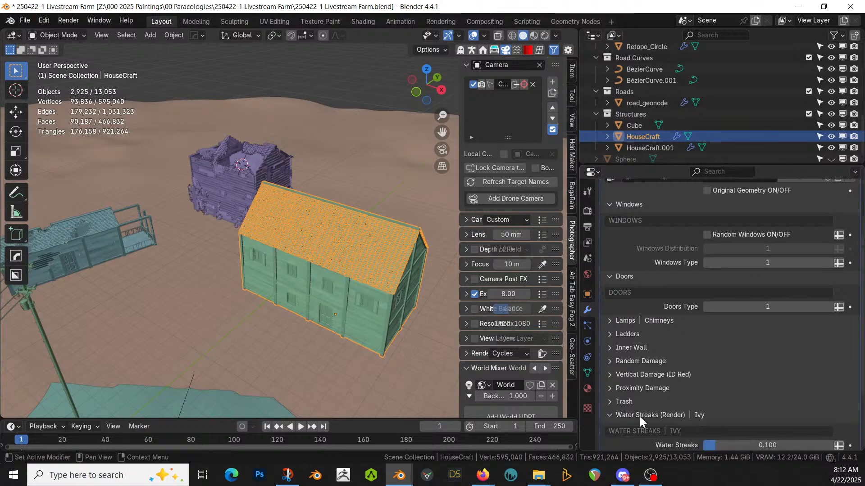
scroll(705, 405, "down", 3)
left_click(707, 391)
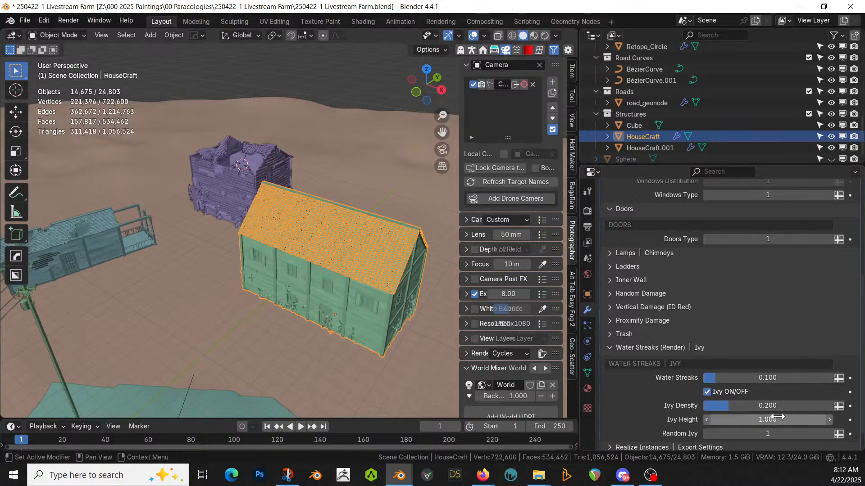
left_click_drag(737, 422, 833, 422)
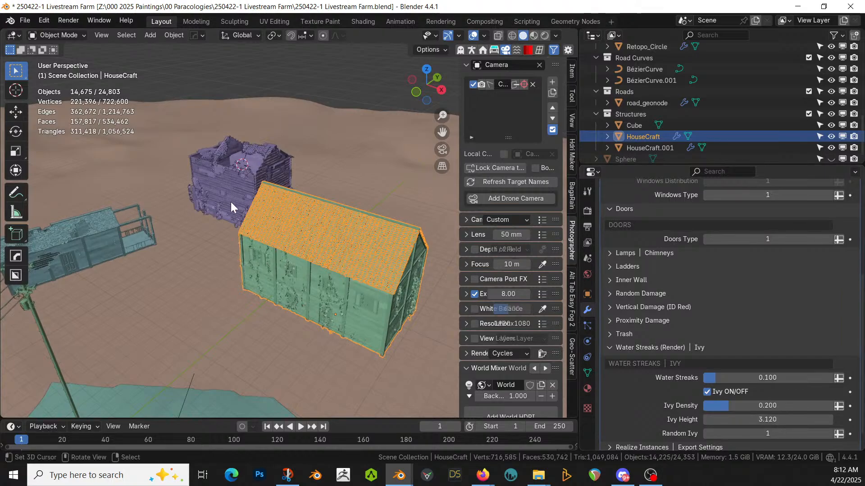
Step: Set the damaged two-storey building's Ivy Height to 3.29 and its Ivy Density to 0.8
left_click(232, 206)
scroll(731, 399, "down", 3)
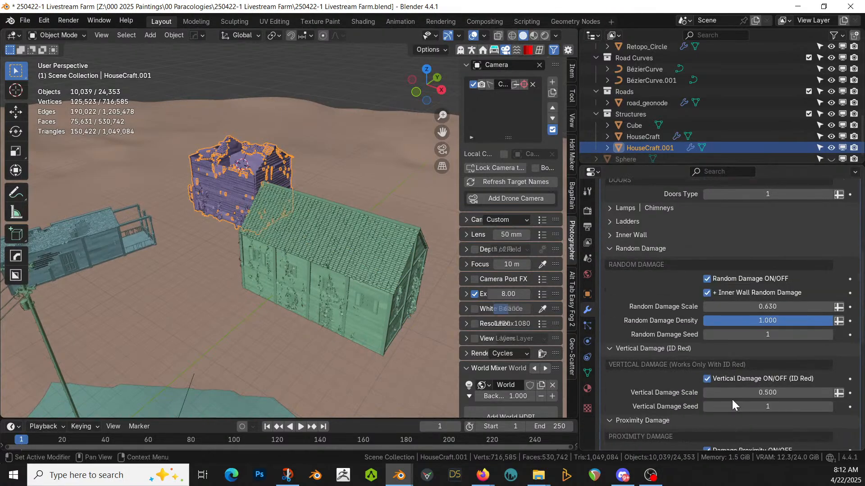
left_click(609, 248)
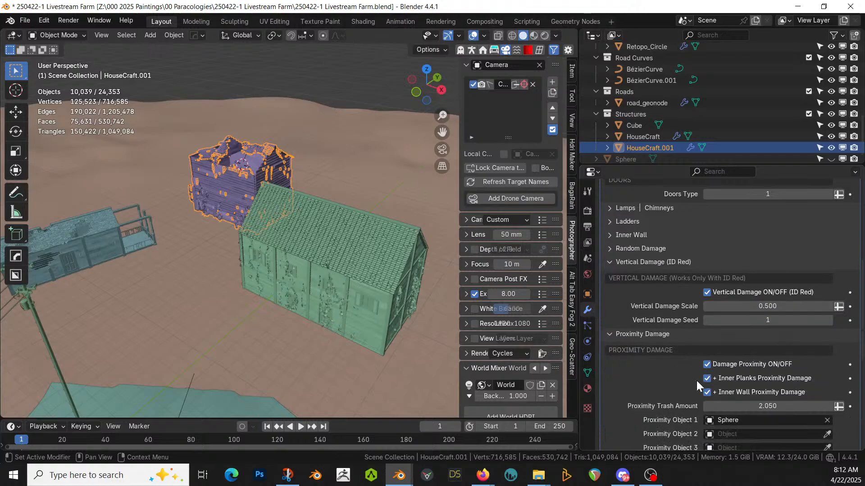
left_click(610, 334)
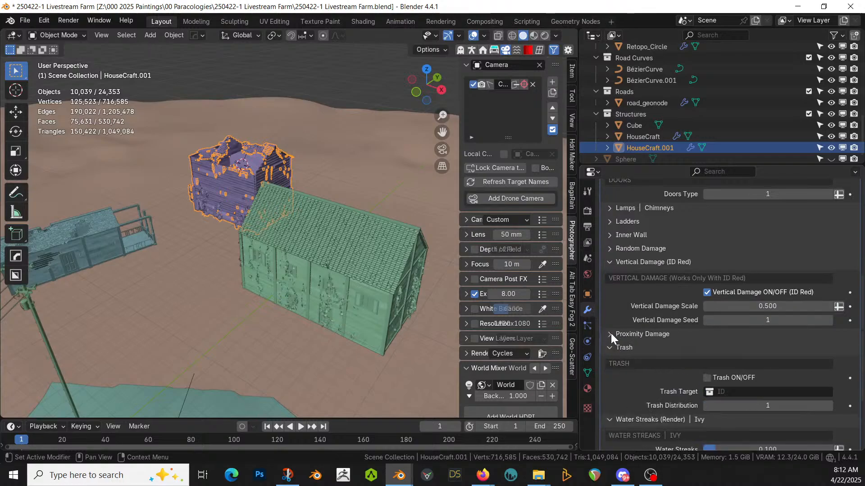
scroll(698, 419, "down", 5)
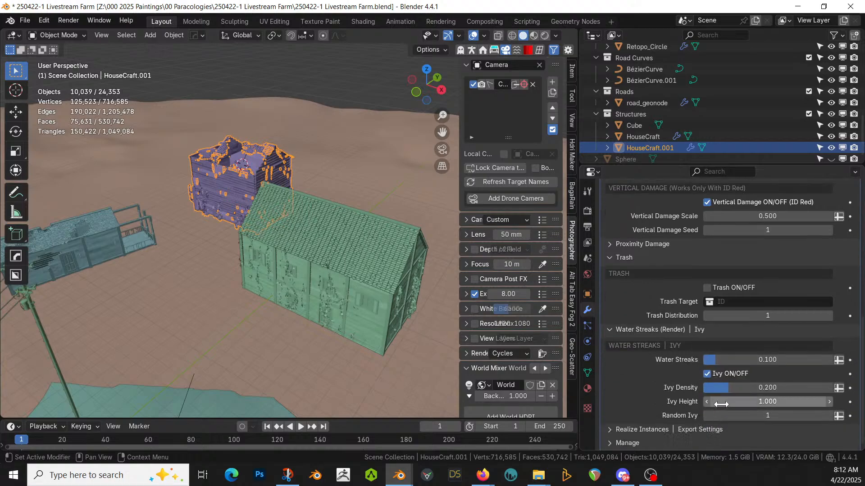
left_click_drag(768, 401, 817, 402)
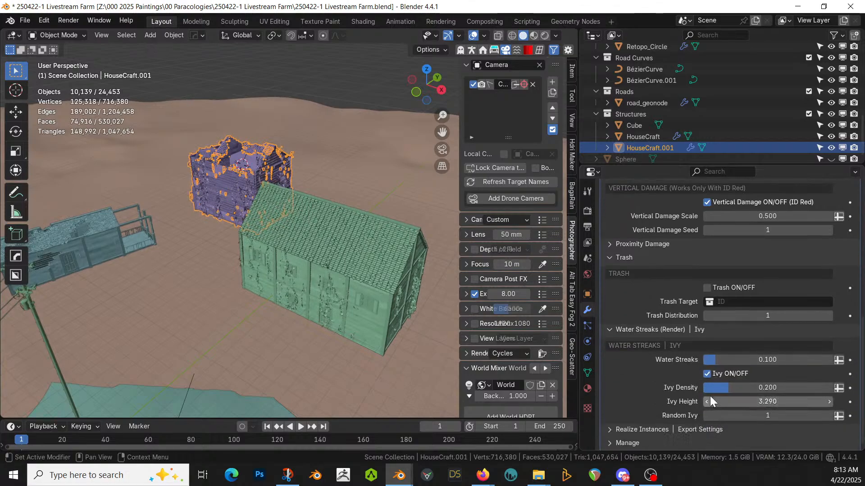
left_click(750, 390)
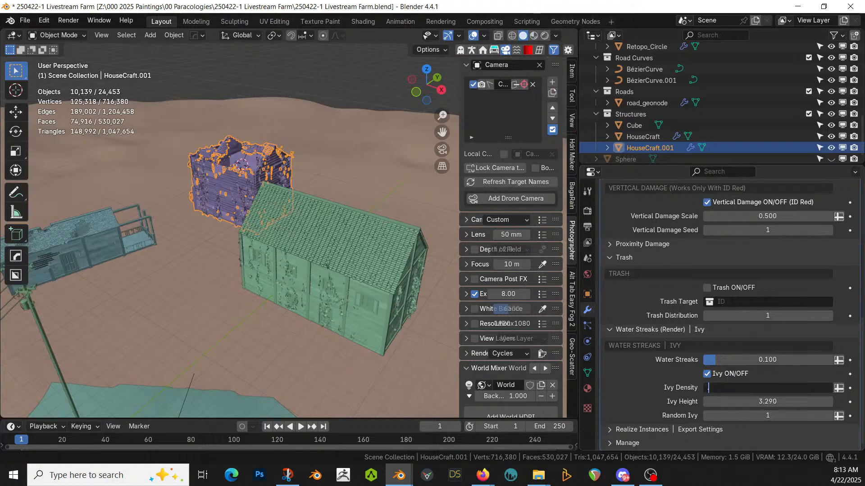
key("Return")
Step: Inspect the ivy on the damaged building's walls in Rendered shading from near ground level
middle_click_drag(89, 252, 1, 220)
scroll(203, 233, "up", 5)
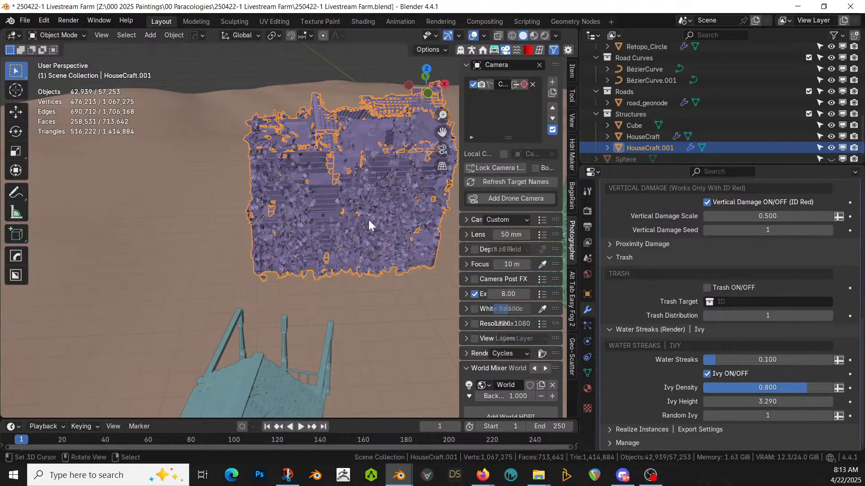
key("z")
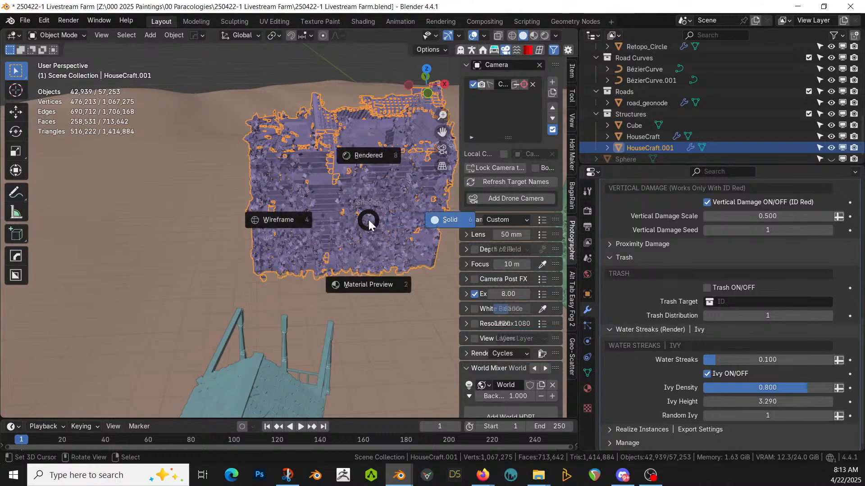
key("8")
mouse_move(362, 226)
middle_mouse_down()
mouse_move(382, 237)
mouse_move(371, 222)
mouse_move(235, 254)
middle_mouse_up()
left_click(235, 254)
middle_click_drag(352, 305, 262, 272)
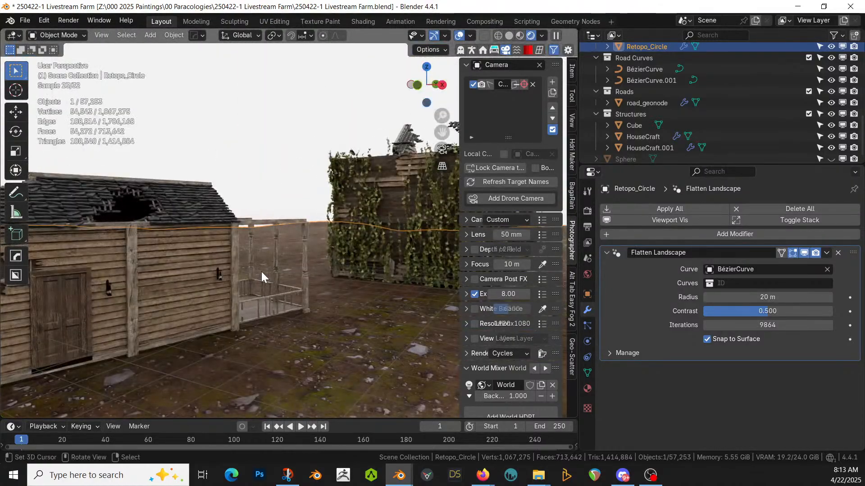
Step: Lower the single-storey cabin with the porch along Z by about 0.15 m
left_click(196, 270)
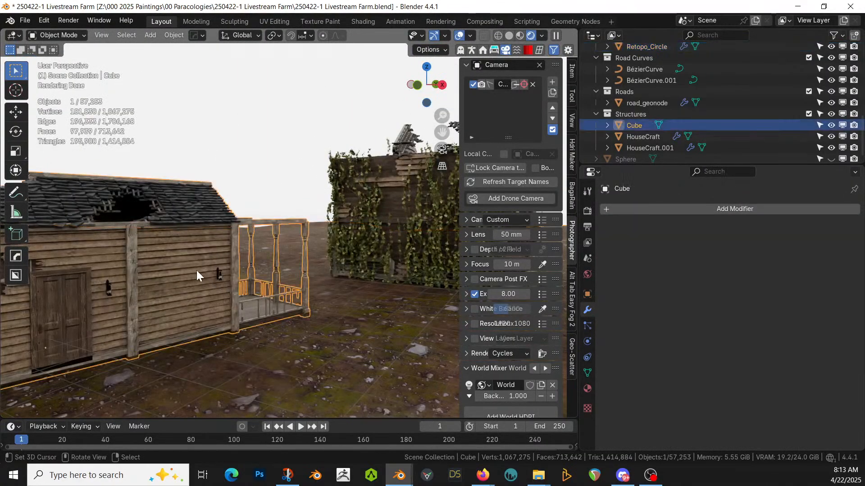
key("g")
key("z")
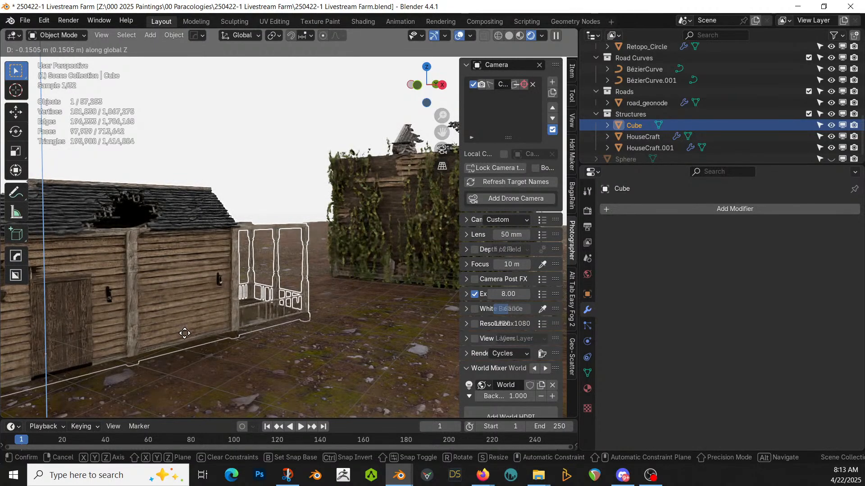
left_click(234, 320)
Step: Set the intact long house's Ivy Density to 0.5 and check its front wall up close
middle_click_drag(270, 316, 315, 248)
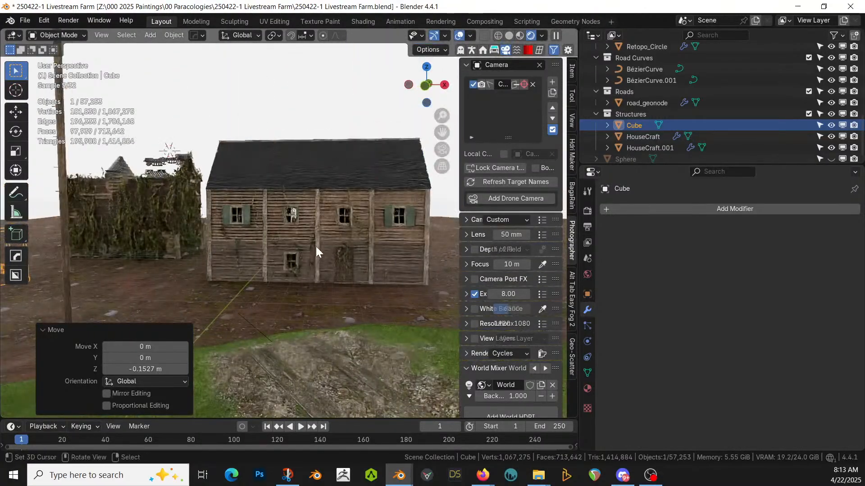
left_click(361, 239)
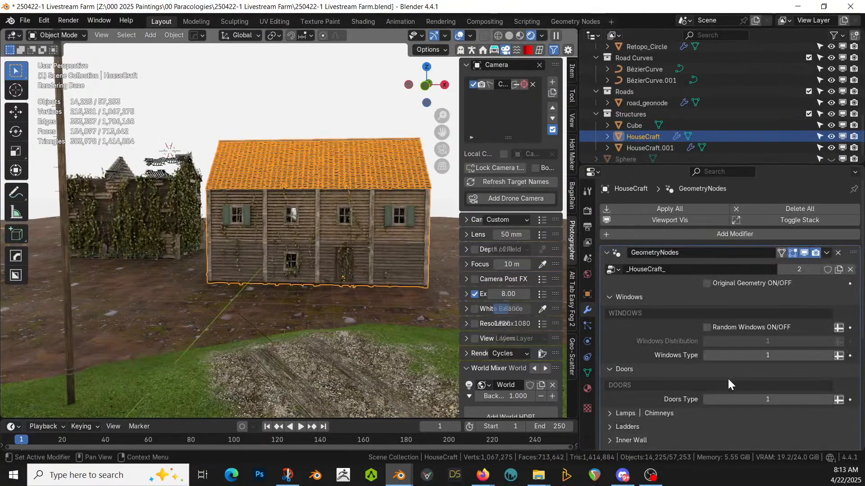
scroll(711, 381, "down", 6)
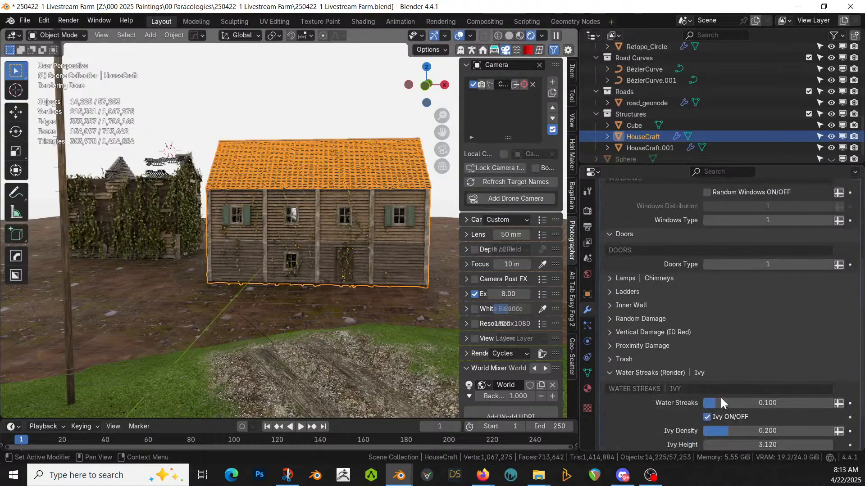
scroll(771, 406, "down", 2)
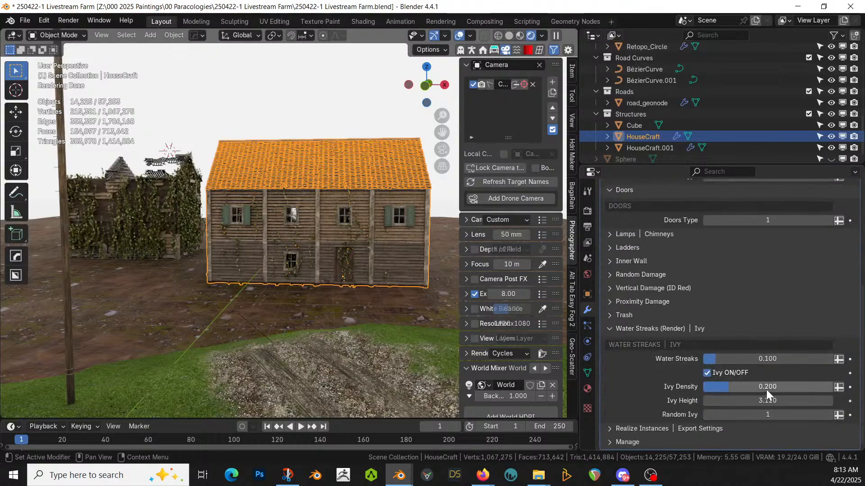
left_click(766, 386)
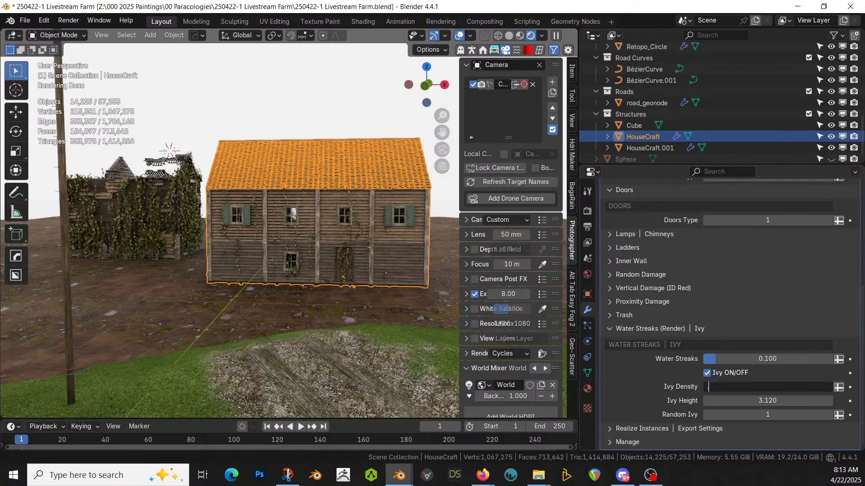
key("Return")
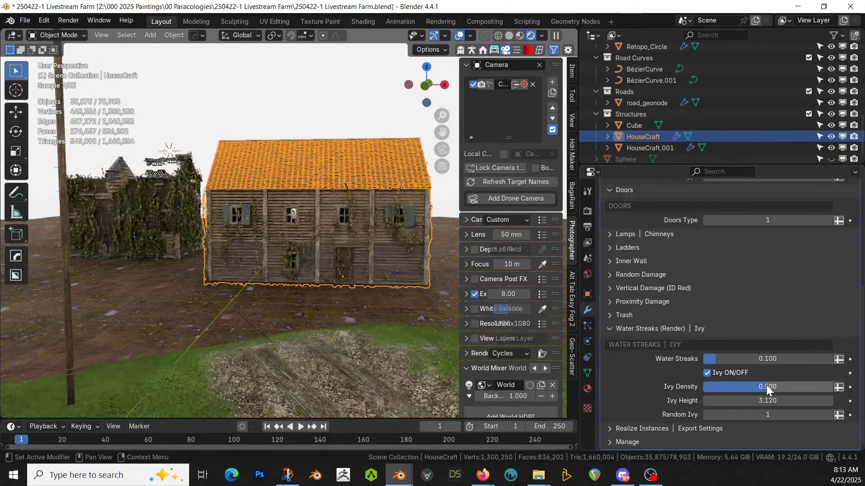
scroll(344, 251, "up", 2)
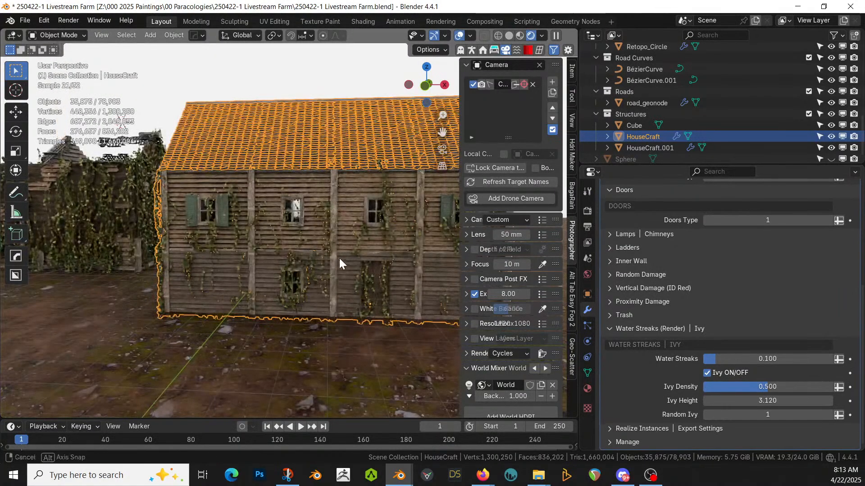
middle_click_drag(335, 256, 361, 264)
scroll(361, 263, "up", 3)
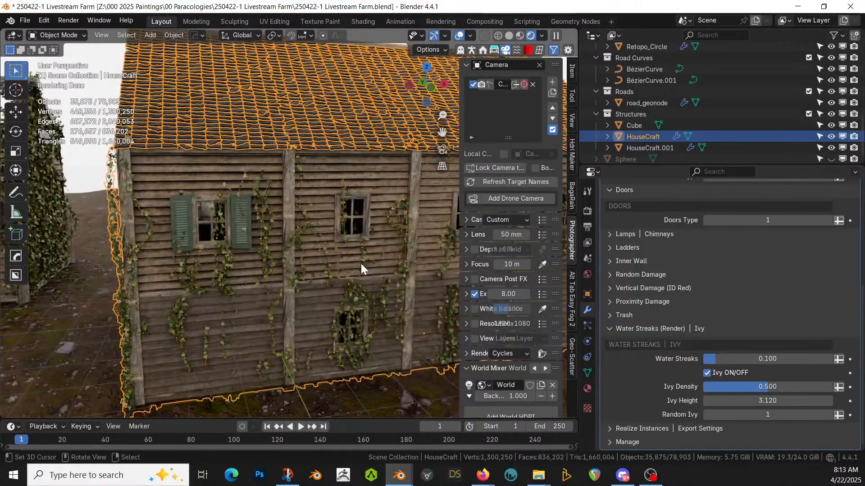
Step: Turn off ivy for the intact long house and raise its Water Streaks to 0.545
left_click(707, 374)
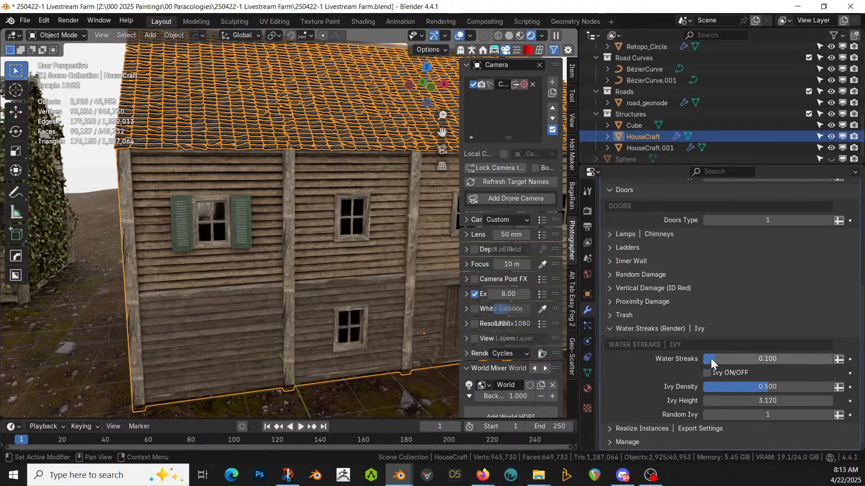
mouse_move(716, 359)
left_mouse_down()
mouse_move(799, 359)
mouse_move(774, 359)
left_mouse_up()
scroll(356, 255, "down", 3)
middle_click_drag(356, 260, 213, 265)
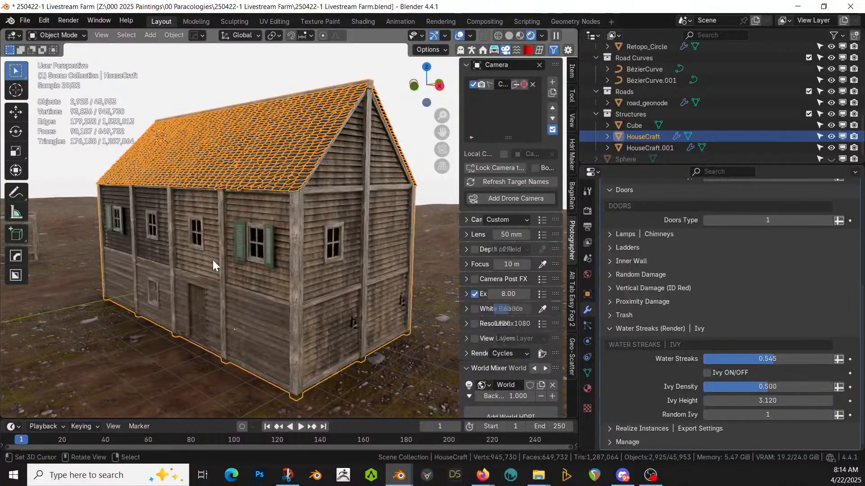
Step: Turn on the Face Orientation overlay and disable the long house's GeometryNodes modifier in edit mode and the viewport
key("shift+q")
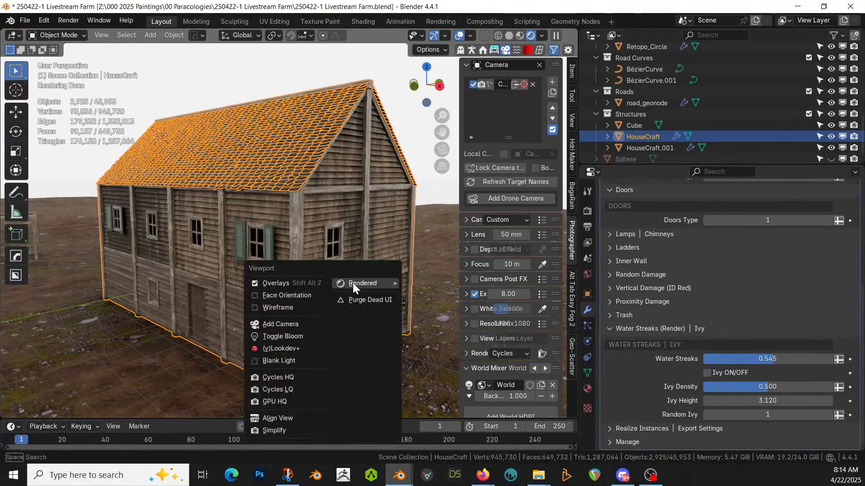
left_click(290, 294)
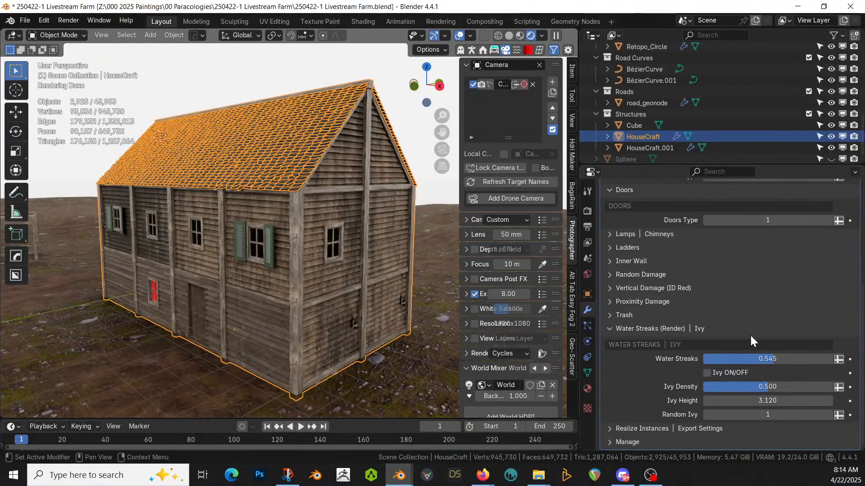
scroll(726, 269, "up", 8)
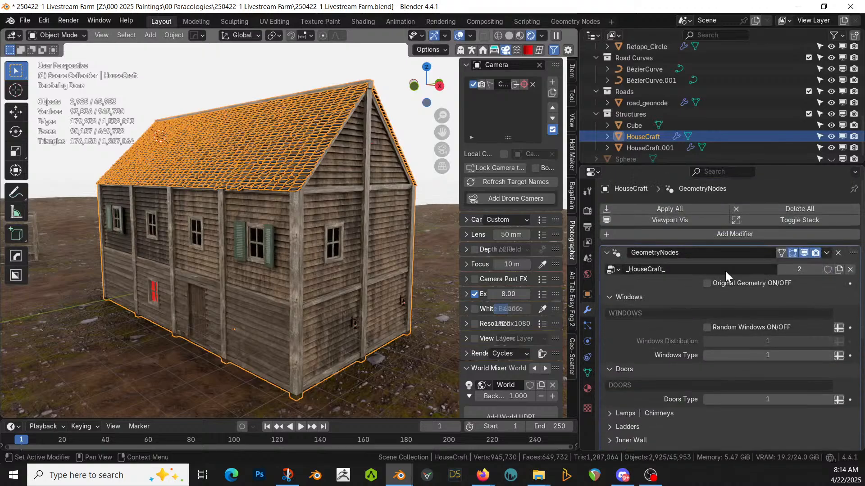
left_click(792, 253)
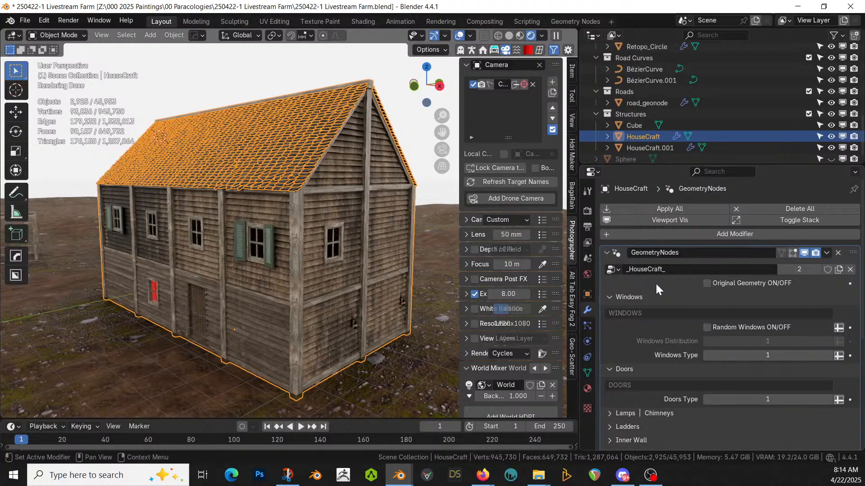
left_click(804, 254)
Step: Recalculate the normals of all the long house's base mesh faces outward and re-enable its modifier in the viewport
middle_click_drag(295, 284, 313, 288)
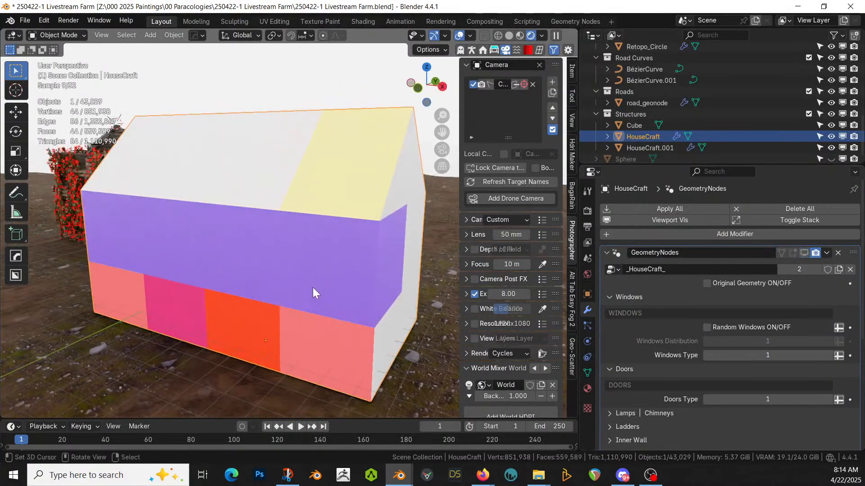
key("Tab")
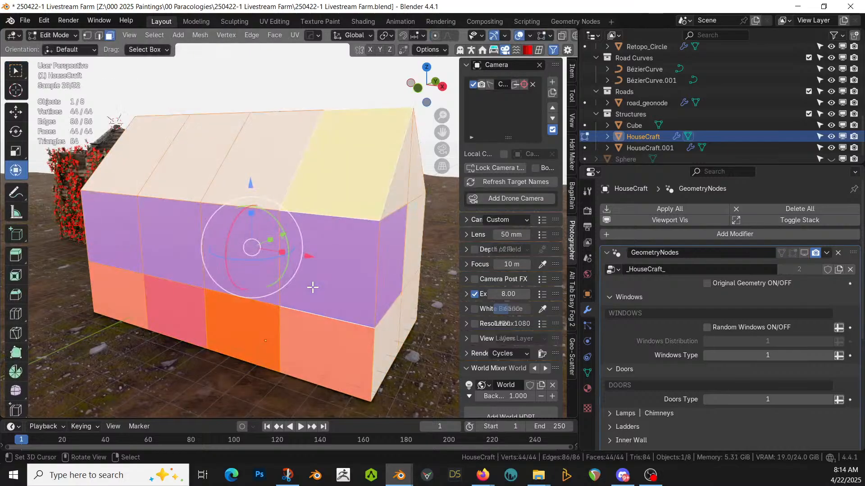
key("shift+n")
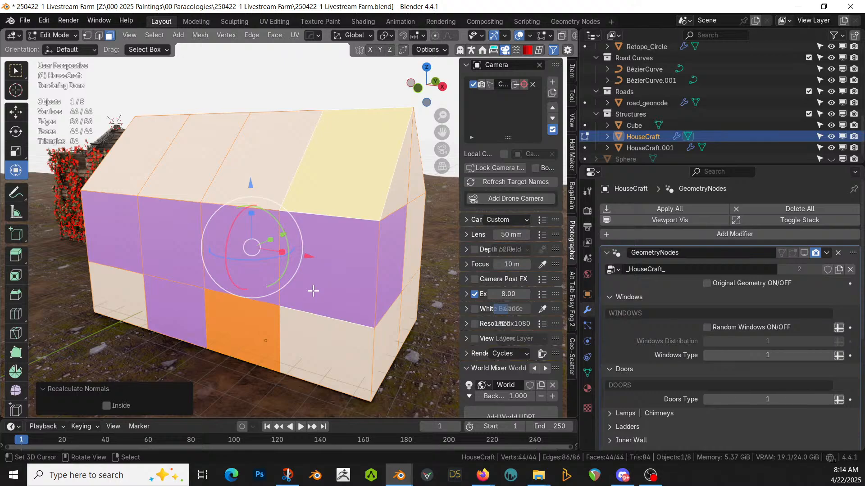
key("Tab")
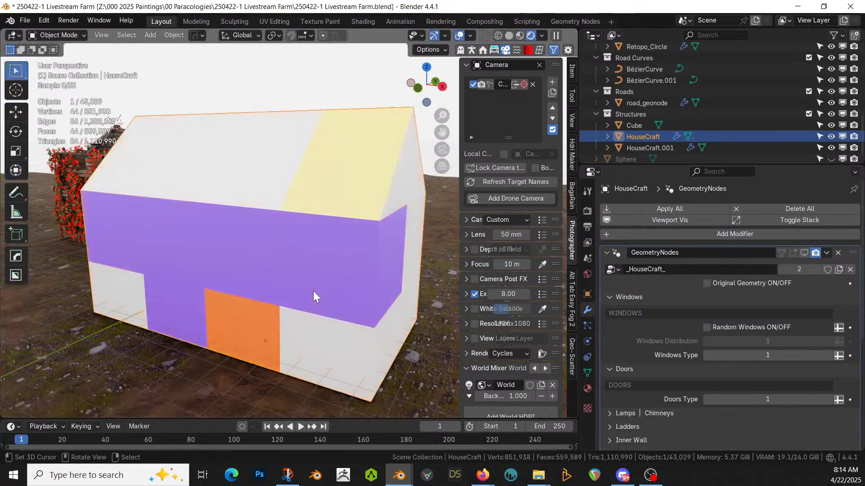
left_click(804, 253)
middle_click_drag(392, 295, 382, 313)
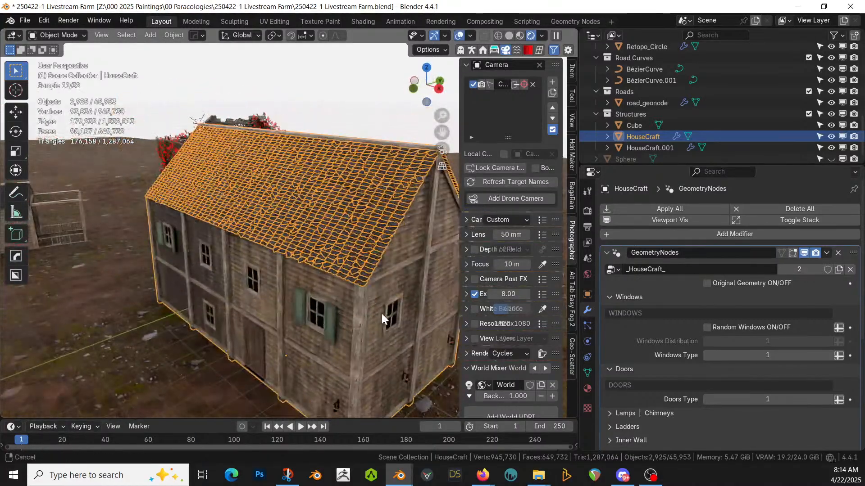
mouse_move(329, 475)
left_mouse_down()
mouse_move(295, 475)
mouse_move(315, 475)
left_mouse_up()
Step: Set the ivy-covered damaged building's Water Streaks to 0.703
middle_click_drag(361, 381, 157, 43)
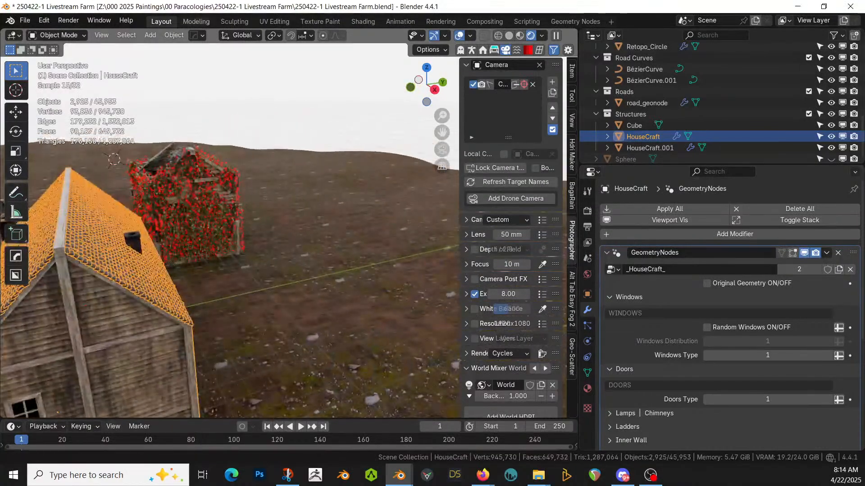
left_click(189, 168)
scroll(728, 387, "down", 6)
scroll(729, 387, "down", 7)
left_click_drag(716, 358, 794, 358)
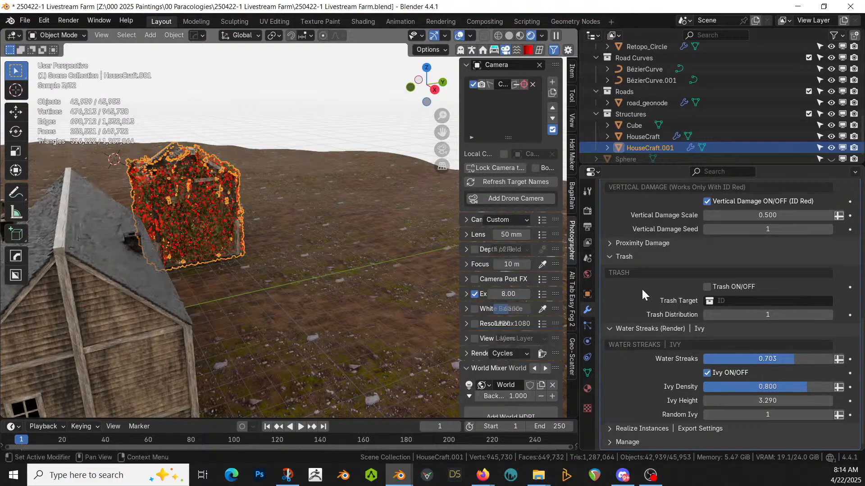
Step: Save the Blender file and bring the three farm buildings into view from near ground level
middle_click_drag(218, 311, 70, 293)
left_click(77, 267)
middle_click_drag(206, 261, 180, 256)
scroll(182, 261, "down", 5)
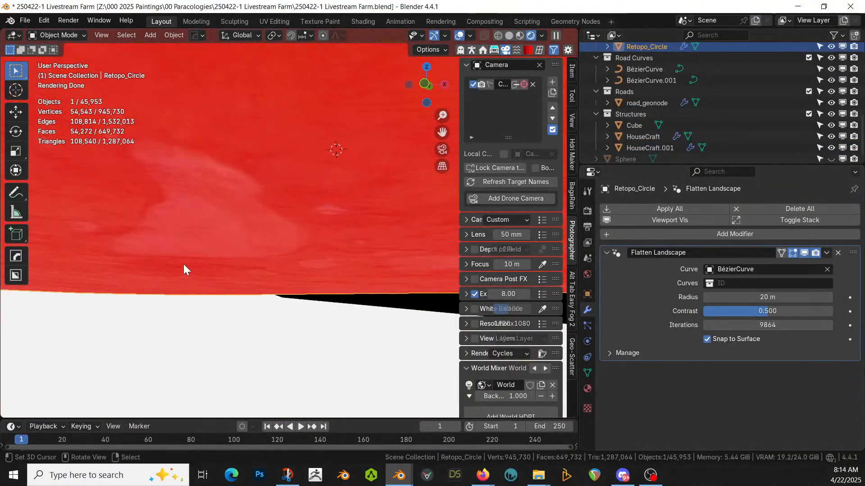
key("ctrl+s")
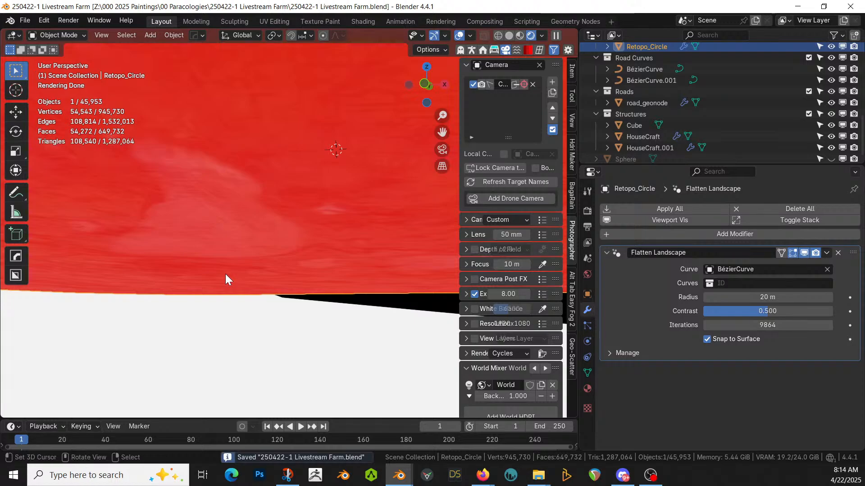
scroll(292, 257, "up", 5)
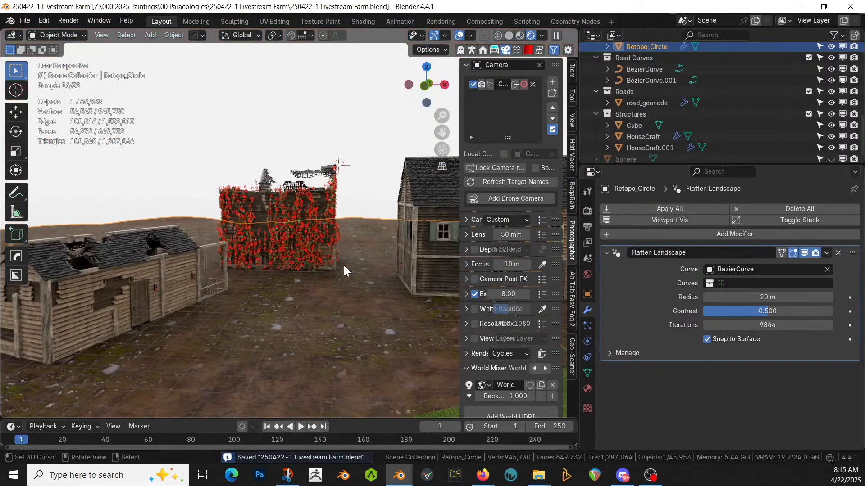
Step: Deselect everything and examine the three farm buildings from several angles near ground level in the rendered view
middle_click_drag(362, 297, 256, 291)
key("alt+a")
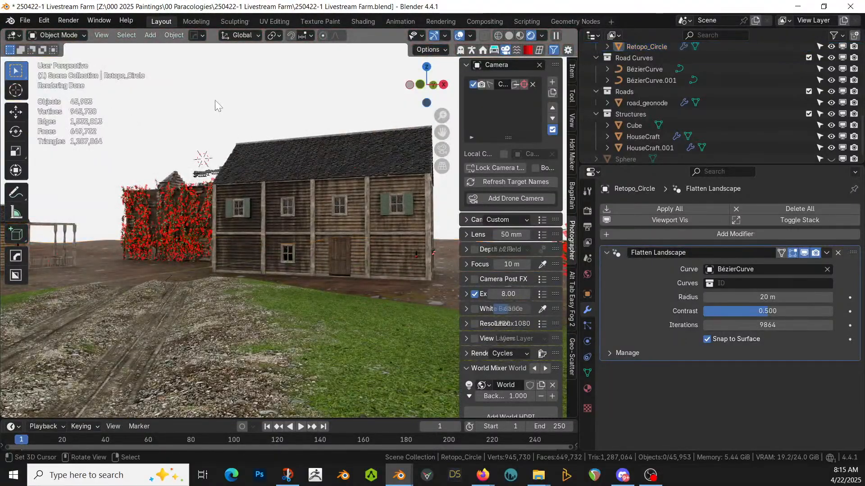
middle_click_drag(232, 145, 214, 152)
scroll(200, 148, "up", 2)
middle_click_drag(213, 147, 273, 164, "shift")
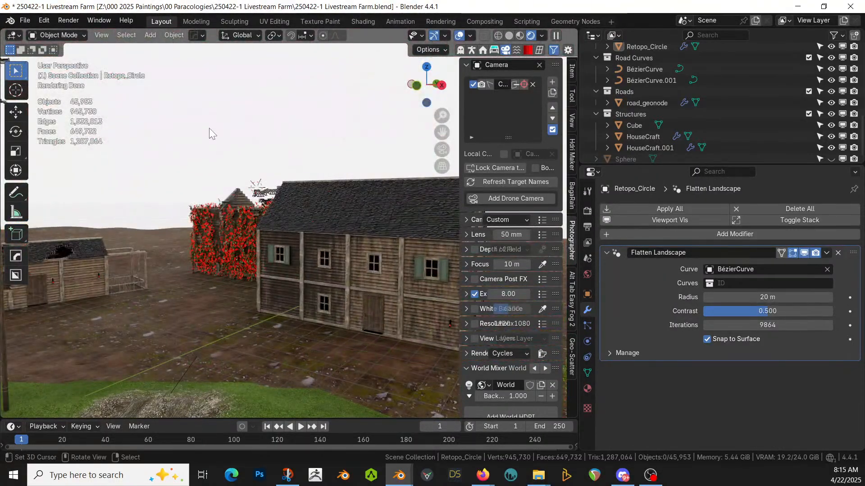
middle_click_drag(218, 134, 252, 136)
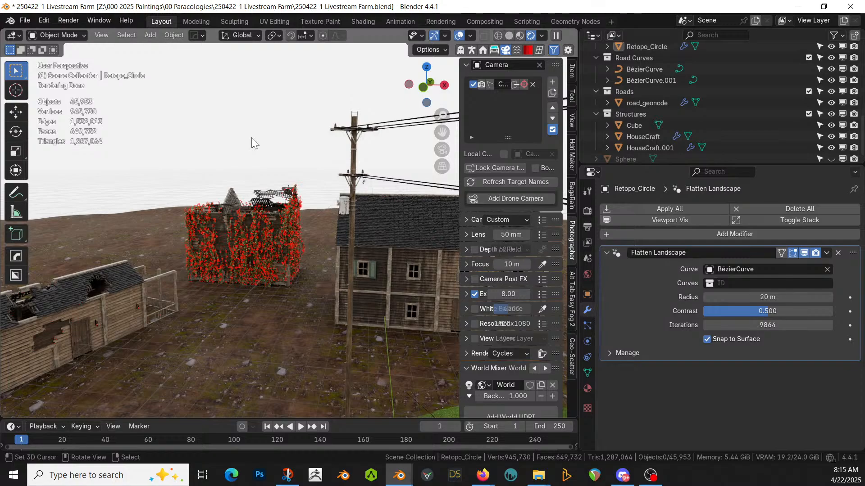
Step: Switch the viewport to Solid shading and bring the farm buildings, road strip and trees into view from above
key("z")
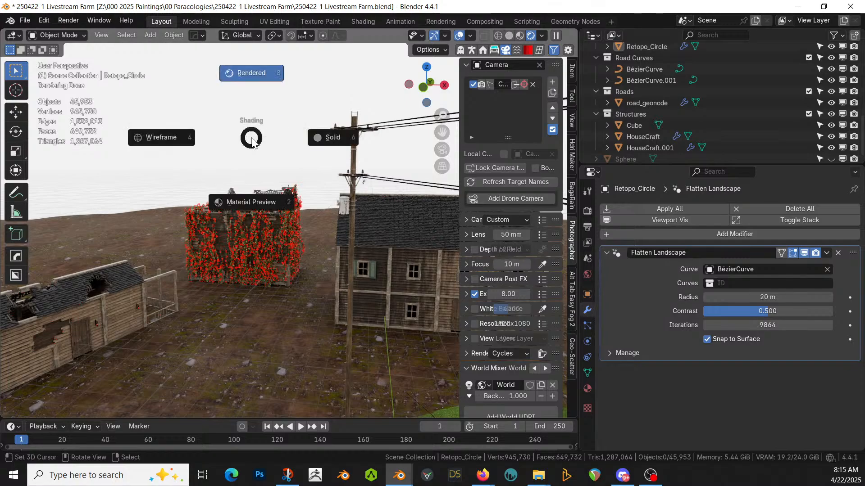
key("6")
middle_click_drag(299, 193, 310, 264)
middle_click_drag(323, 294, 259, 254, "shift")
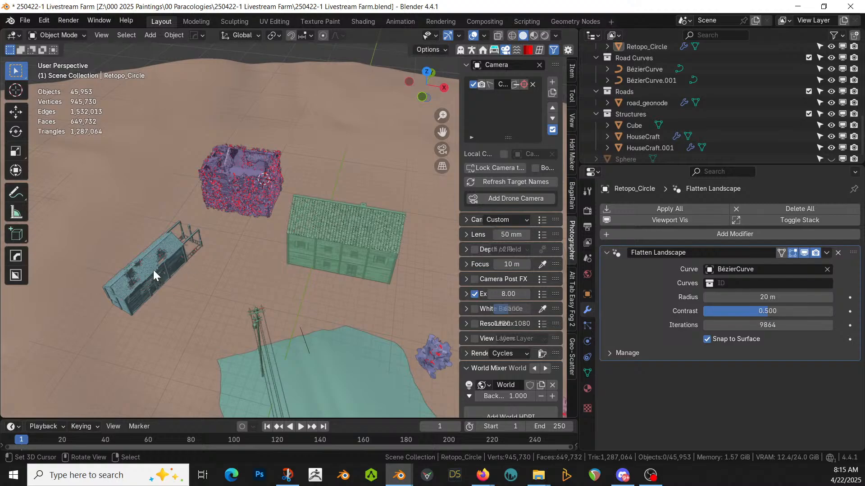
middle_click_drag(229, 192, 242, 226)
scroll(300, 249, "down", 2)
scroll(300, 250, "down", 2)
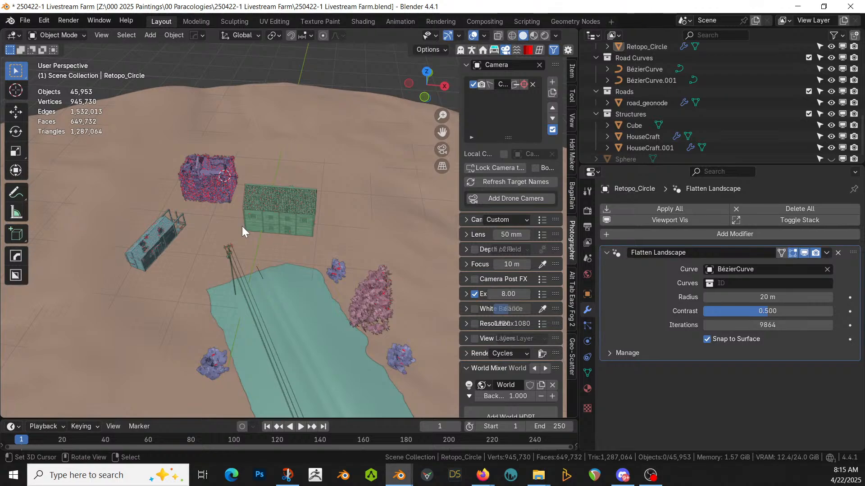
Step: Try to start creating a cable with Cablerator in the area between the utility pole and the houses
scroll(242, 226, "up", 5)
middle_click_drag(257, 234, 218, 249)
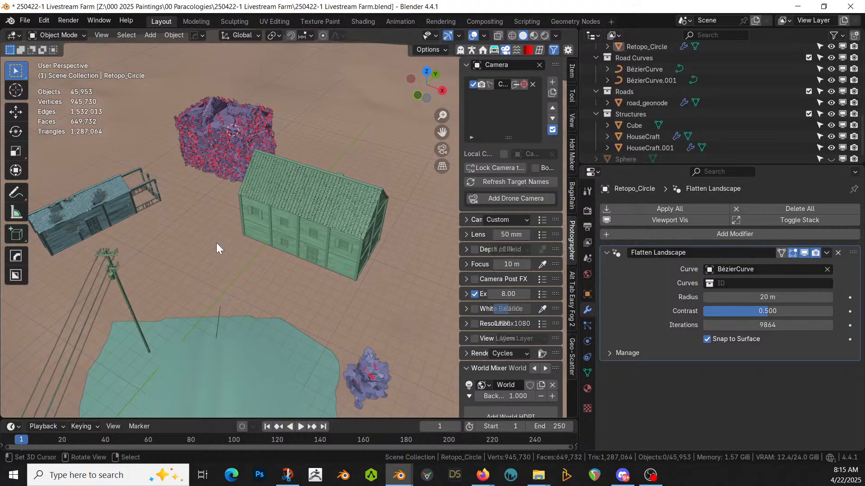
key("alt+shift+c")
left_click(192, 243)
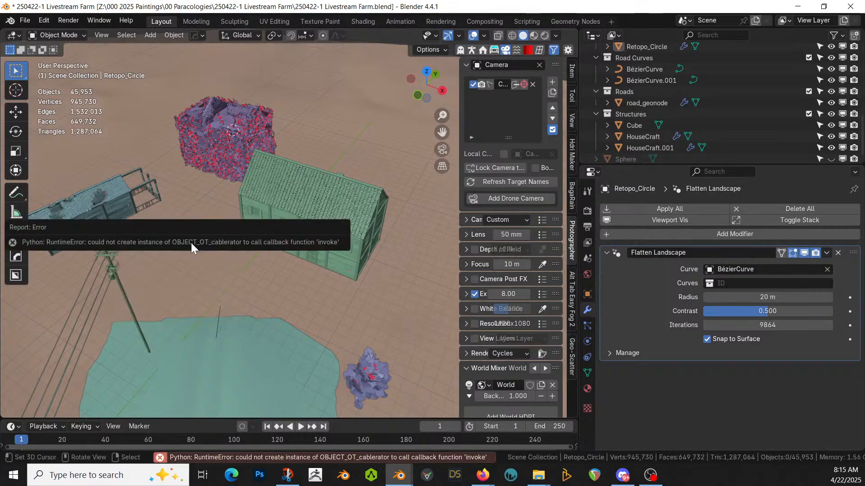
left_click(126, 252)
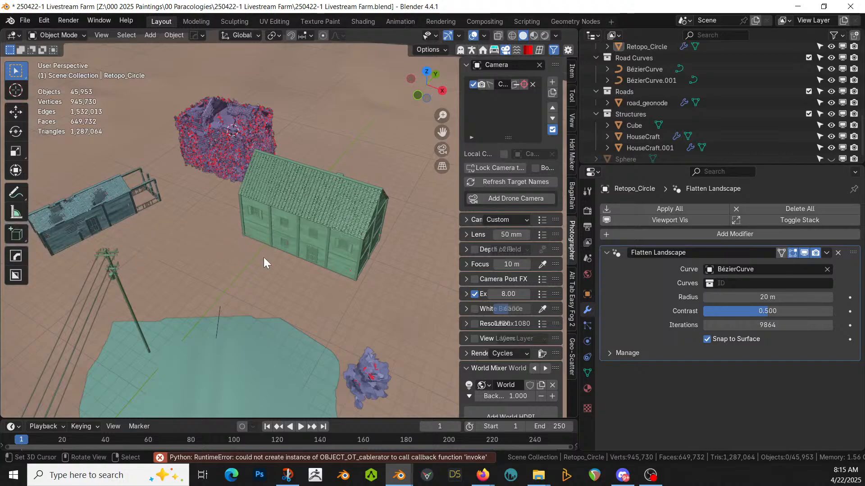
Step: Save the farm scene and launch Blender 4.3.2
middle_click_drag(261, 260, 314, 260)
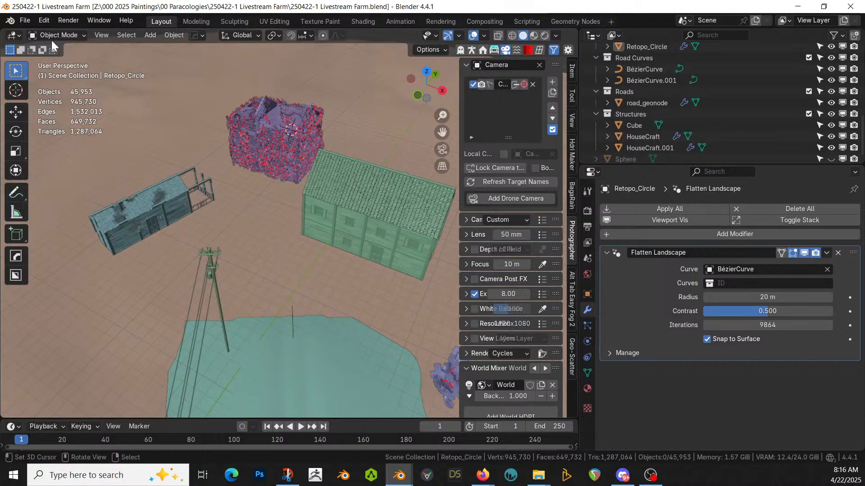
left_click(23, 19)
left_click(65, 93)
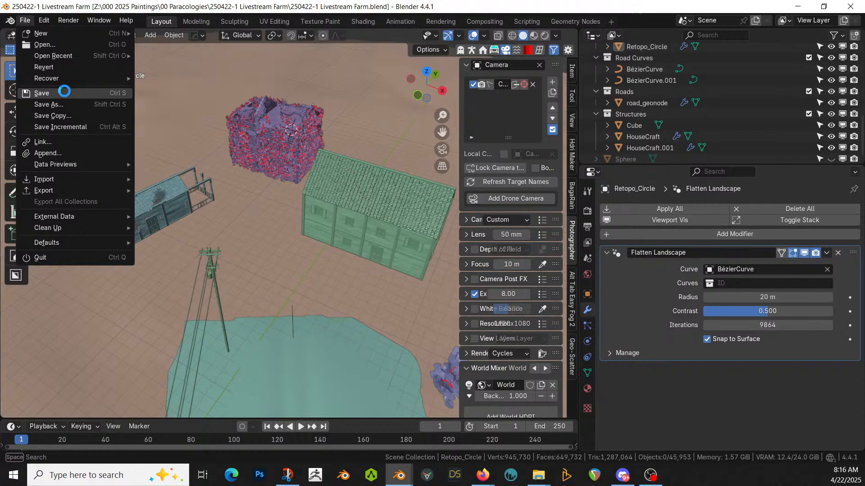
left_click(343, 476)
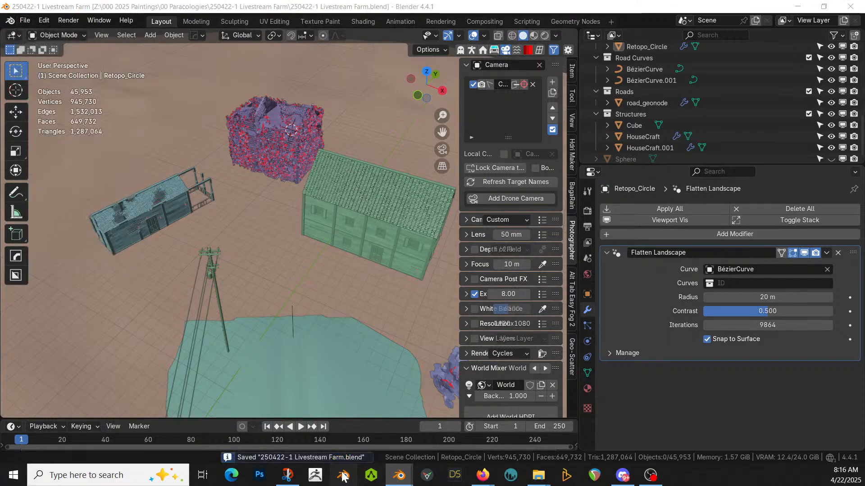
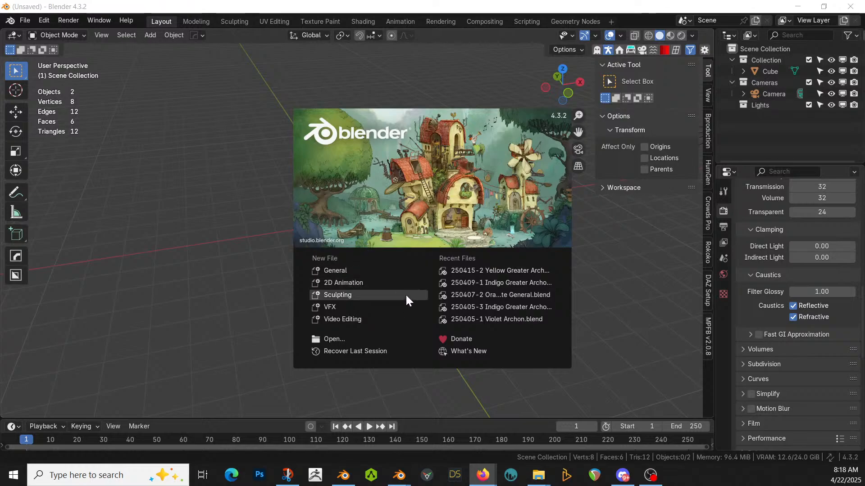
Step: Open the farm scene from the 250422-1 Livestream Farm folder inside 00 Paracologies
left_click(329, 338)
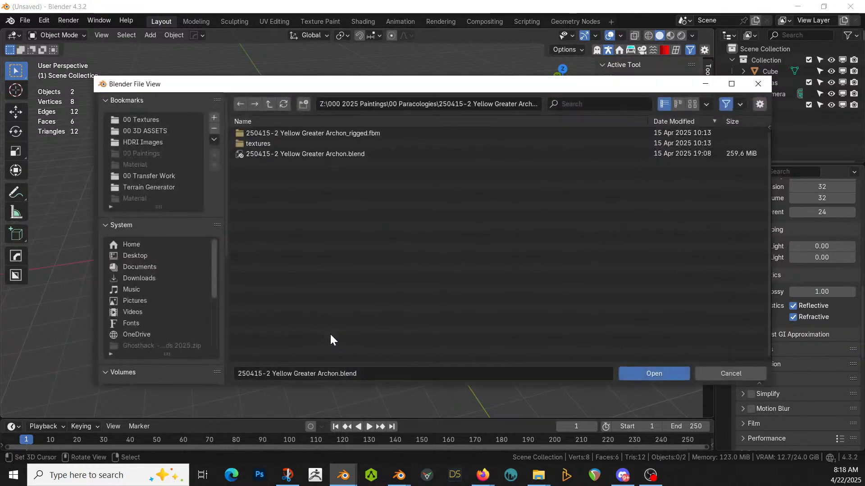
left_click(269, 104)
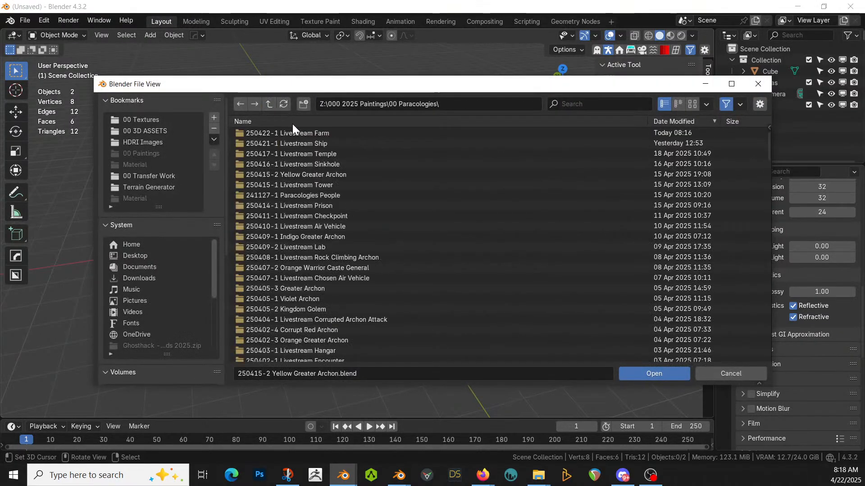
left_click(302, 134)
double_click(302, 133)
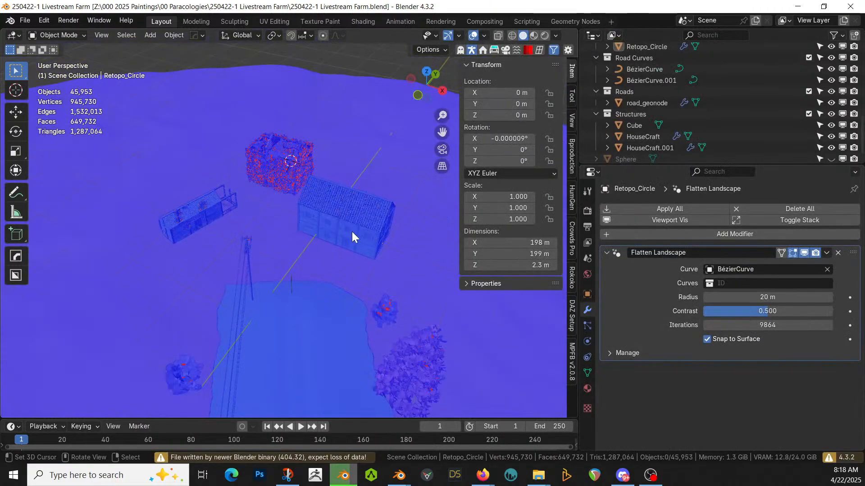
Step: Turn off the Face Orientation overlay in the viewport
mouse_move(352, 232)
middle_mouse_down()
mouse_move(367, 209)
mouse_move(361, 217)
middle_mouse_up()
key("alt+v")
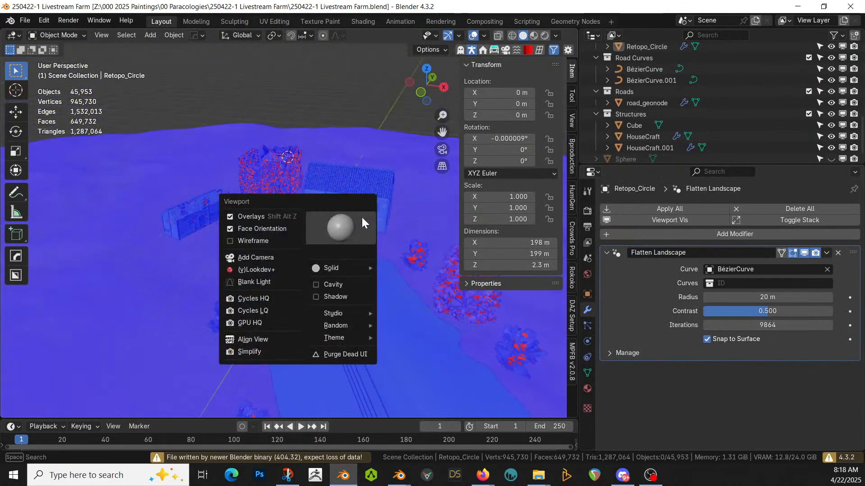
left_click(258, 227)
middle_click_drag(259, 227, 485, 276)
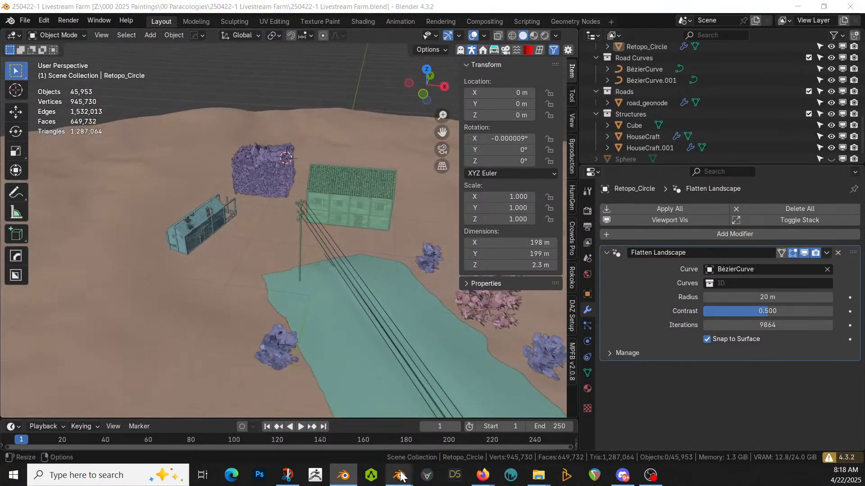
Step: Switch to the Blender 4.4.1 window holding the Livestream Farm scene and close it
mouse_move(401, 477)
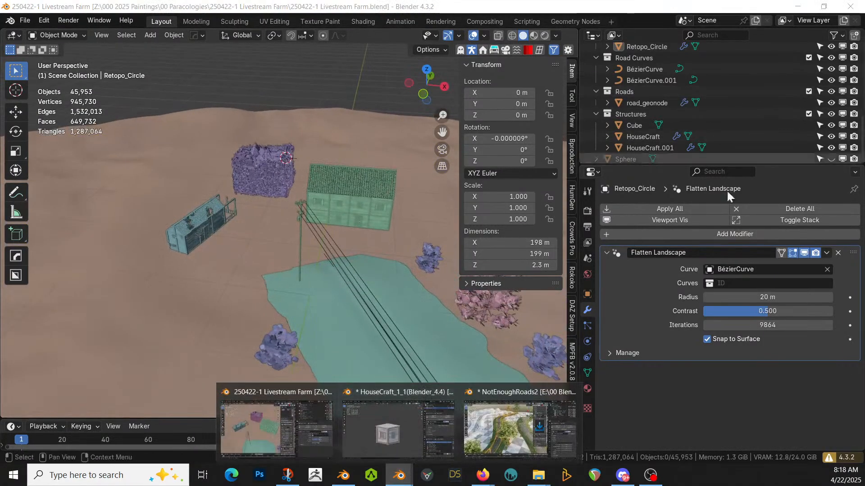
left_click(272, 423)
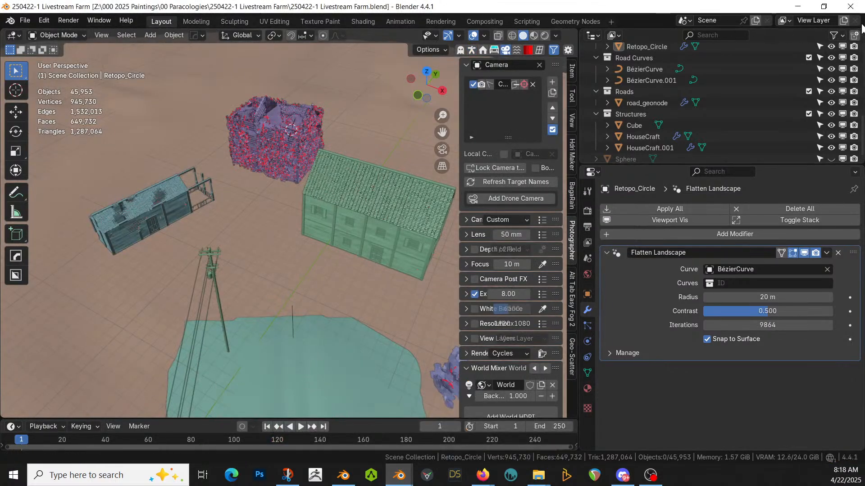
left_click(849, 6)
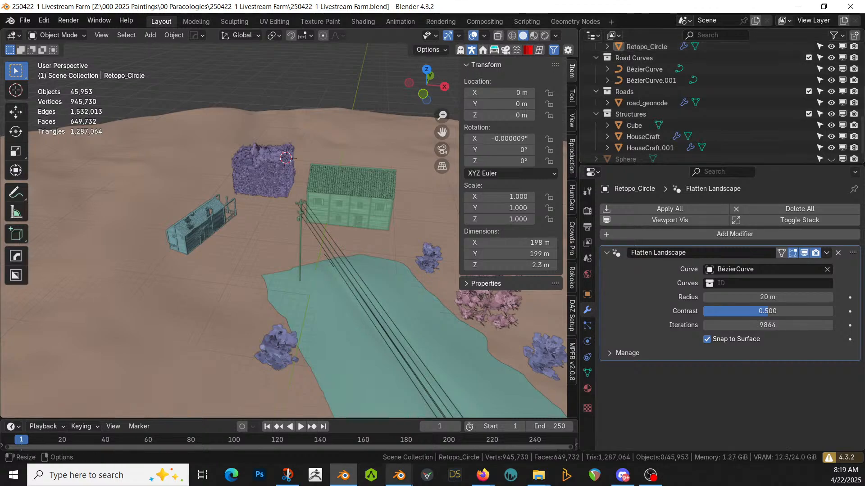
Step: Close the NotEnoughRoads2 file in the other Blender window without saving its changes
mouse_move(399, 475)
left_click(453, 433)
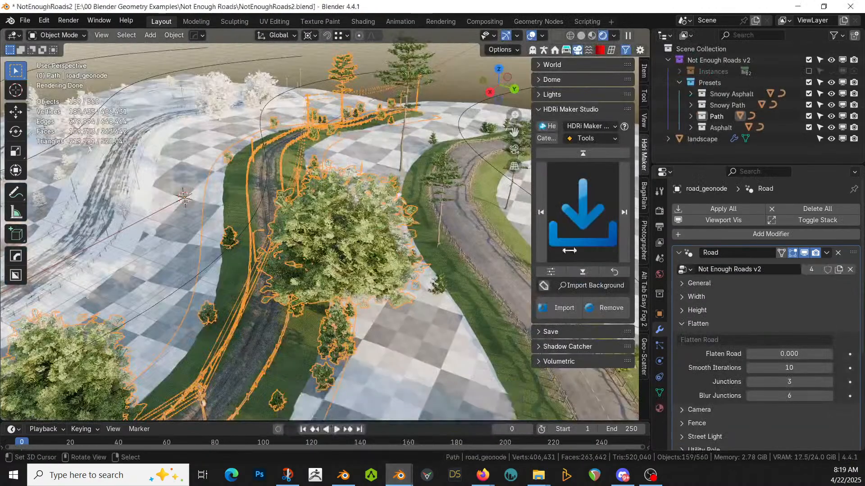
left_click(850, 10)
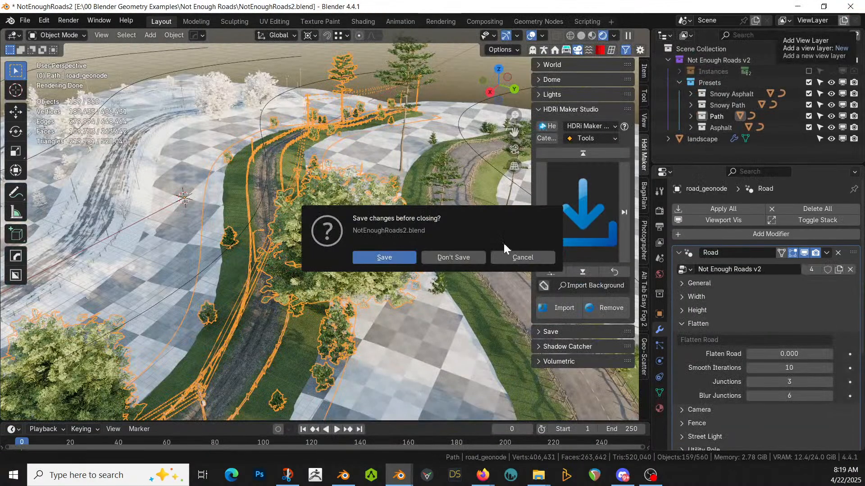
left_click(467, 255)
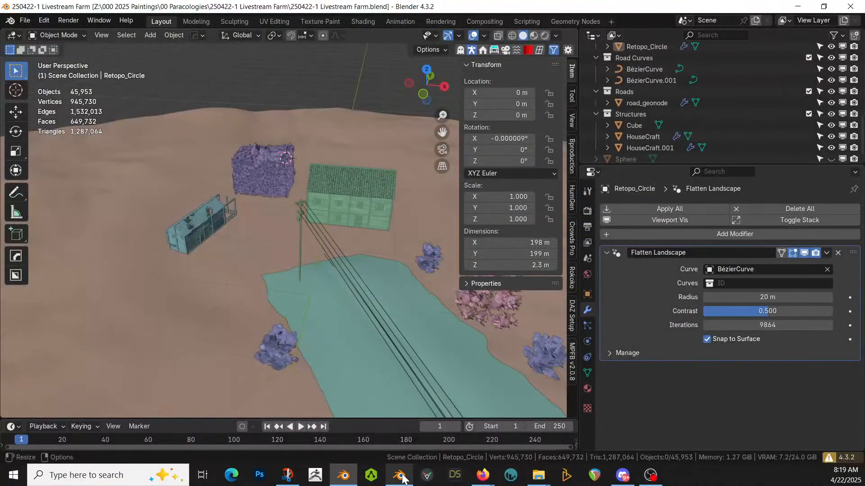
Step: Close the HouseCraft_1_1(Blender_4.4) file in its Blender window without saving the changes
left_click(401, 472)
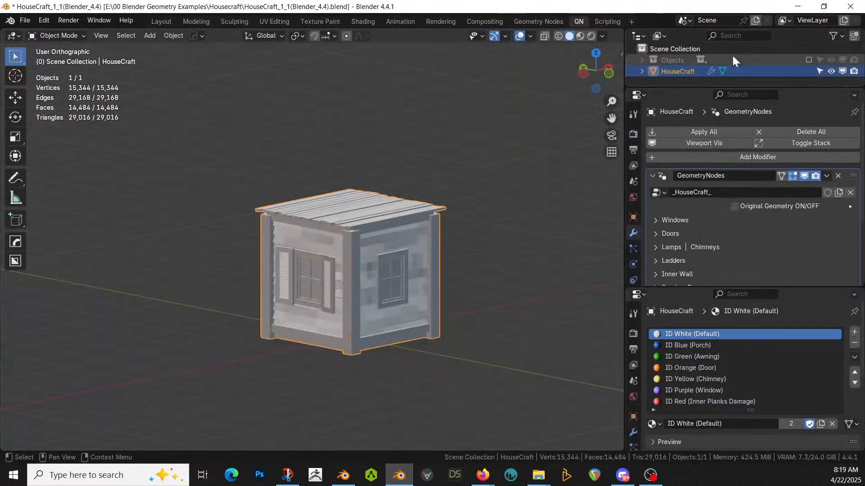
left_click(851, 6)
left_click(466, 258)
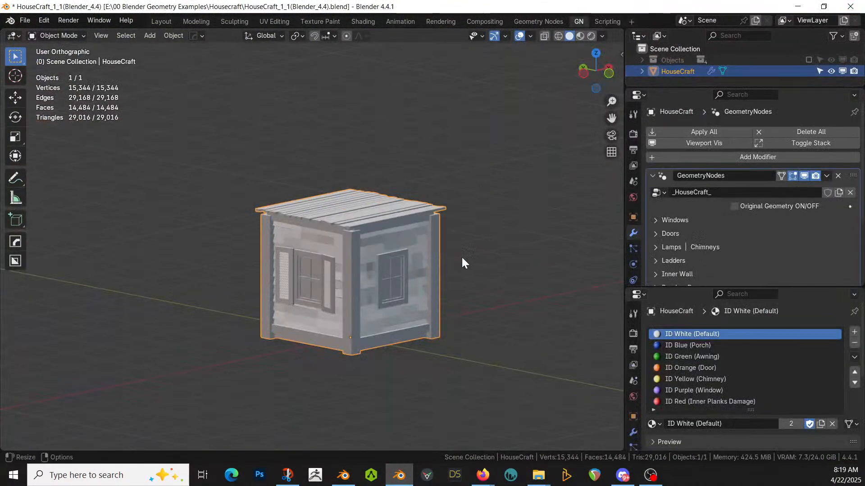
Step: Create a Cablerator cable from the utility pole to the green house's eave corner, with width 0.015 and tension 7.980
scroll(347, 246, "up", 5)
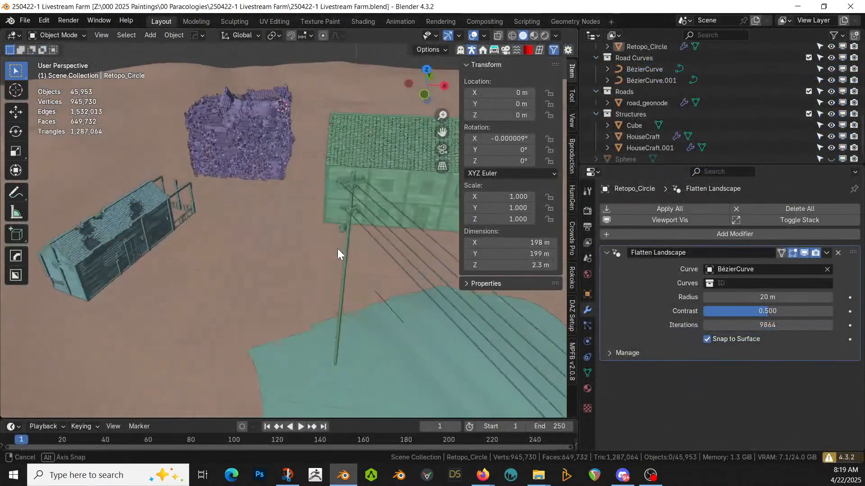
middle_click_drag(353, 255, 296, 277, "shift")
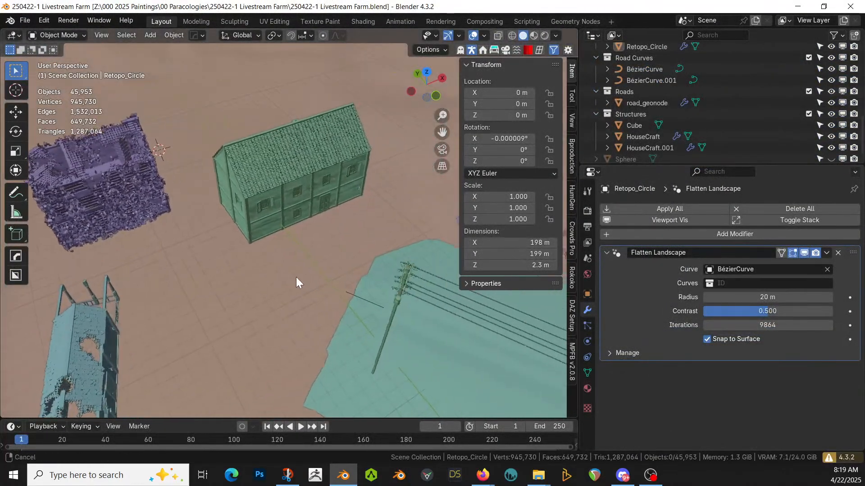
key("shift+alt+c")
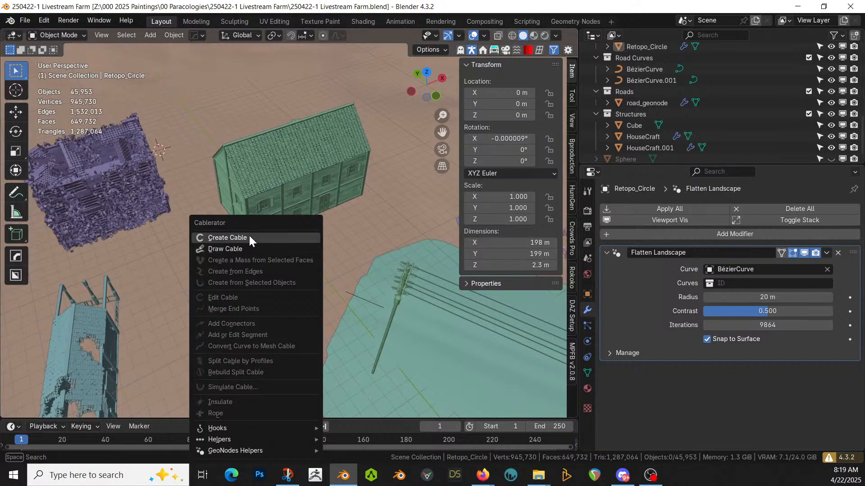
left_click(250, 236)
mouse_move(330, 265)
middle_mouse_down()
mouse_move(386, 271)
mouse_move(273, 284)
mouse_move(305, 277)
mouse_move(342, 246)
mouse_move(318, 272)
mouse_move(331, 291)
mouse_move(377, 285)
middle_mouse_up()
left_click(444, 223)
mouse_move(304, 305)
middle_mouse_down("shift")
mouse_move(355, 314)
mouse_move(269, 233)
middle_mouse_up("shift")
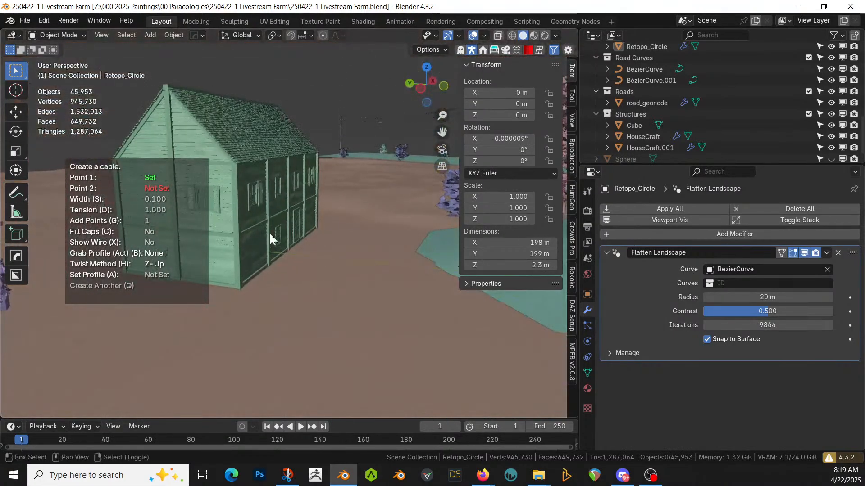
left_click(240, 164)
key("s")
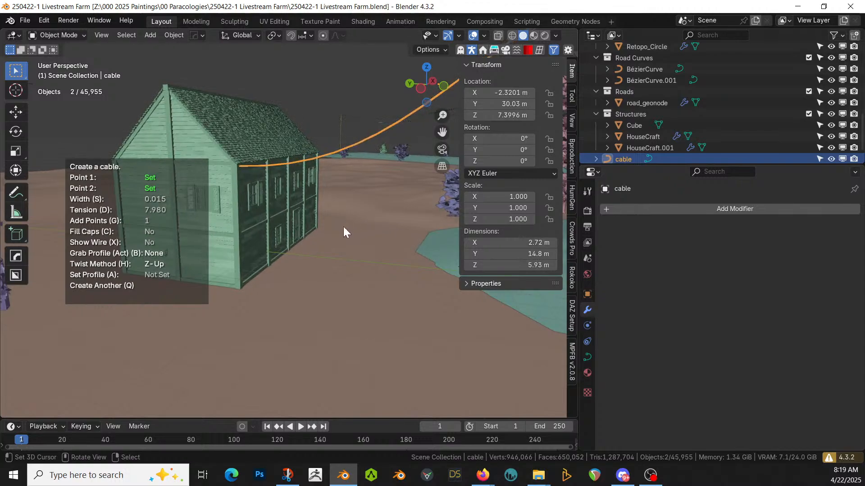
left_click(343, 226)
Step: Simulate the new cable in Cablerator with expand length 0 and curve points multiplier 1
middle_click_drag(343, 226, 230, 309)
key("shift+alt+c")
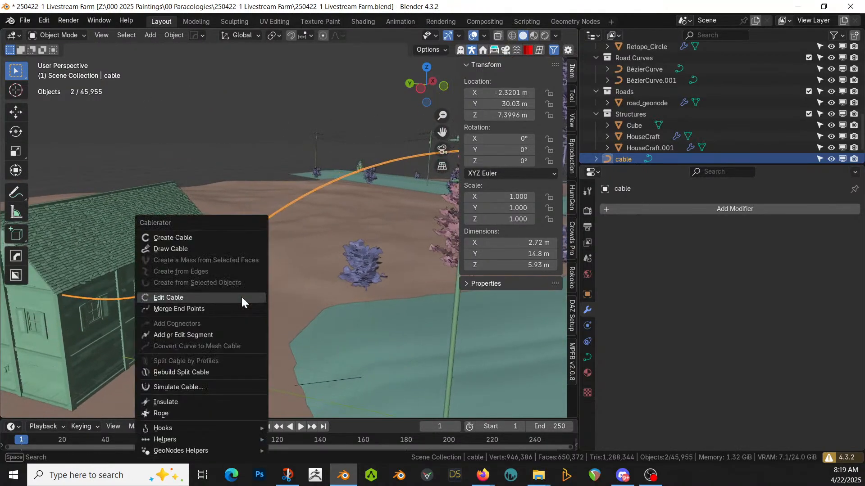
left_click(182, 387)
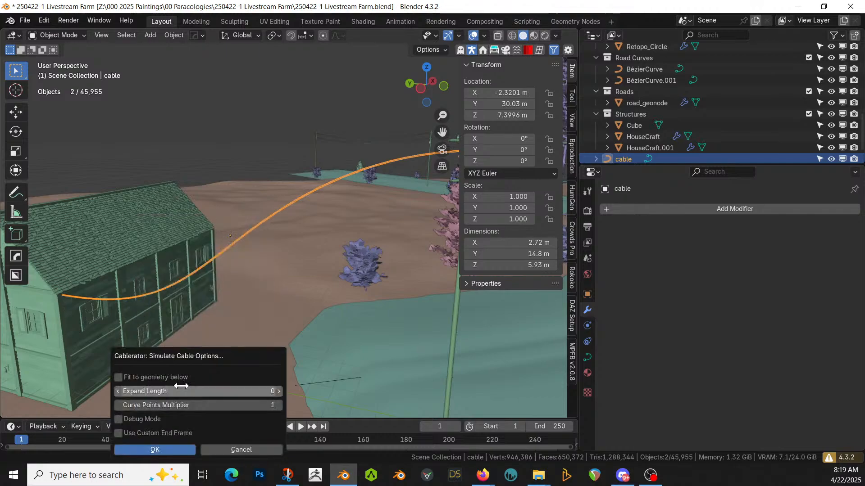
left_click(157, 451)
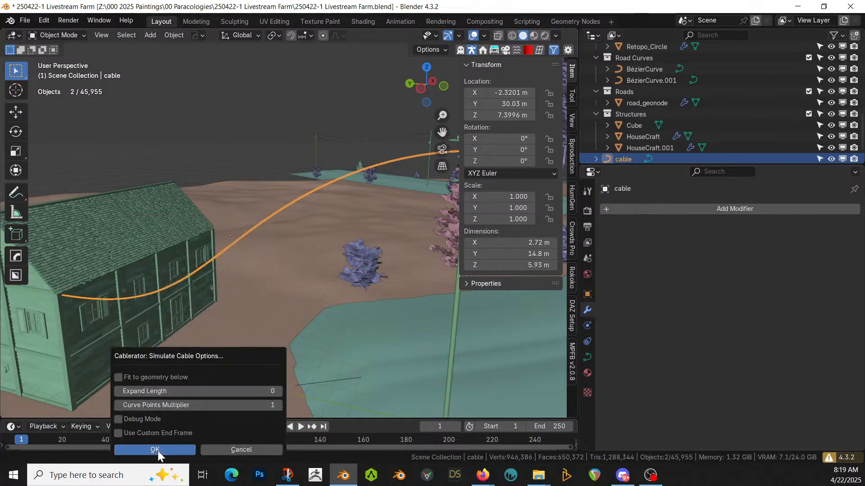
middle_click_drag(276, 297, 253, 301)
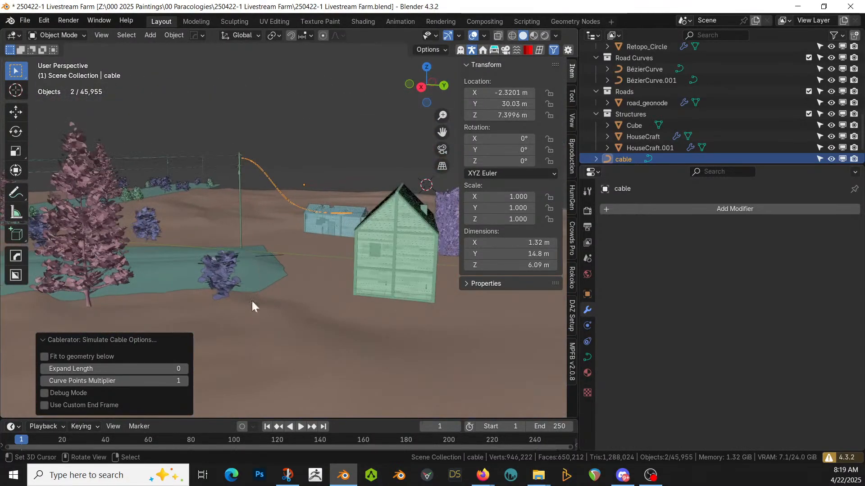
Step: Raise the cable simulation's Curve Points Multiplier to 3 and inspect the hanging cable
left_click(184, 380)
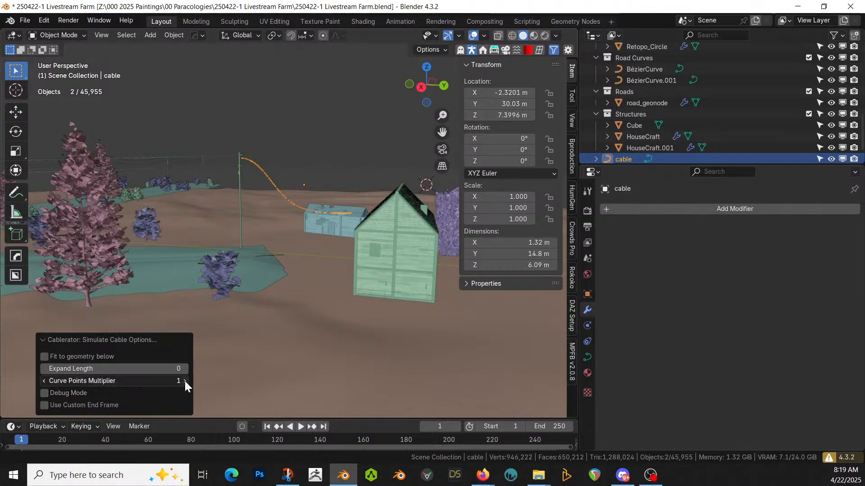
left_click(185, 381)
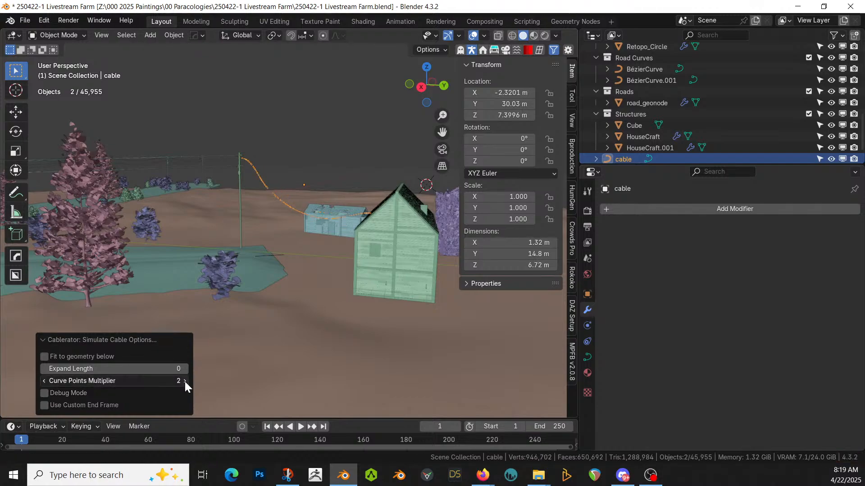
left_click(184, 382)
middle_click_drag(226, 324, 266, 277)
scroll(283, 283, "up", 4)
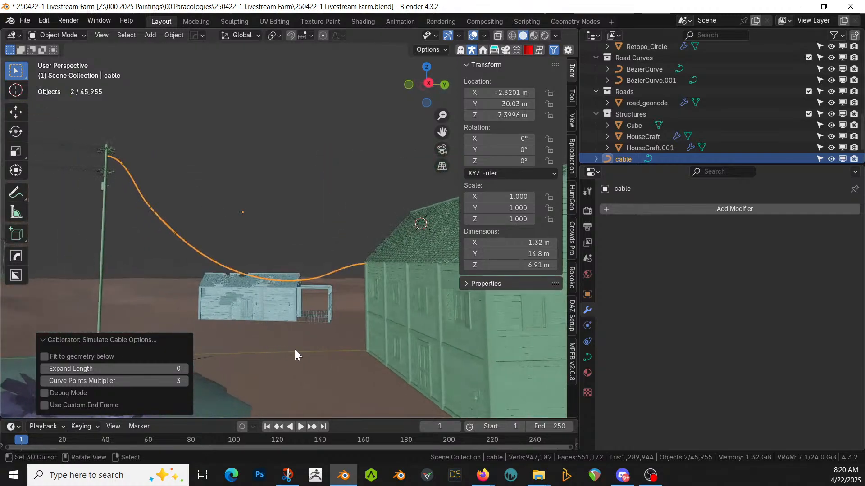
Step: Undo the Cablerator simulation of the cable between the utility pole and the green house
key("ctrl+z")
middle_click_drag(186, 219, 331, 350)
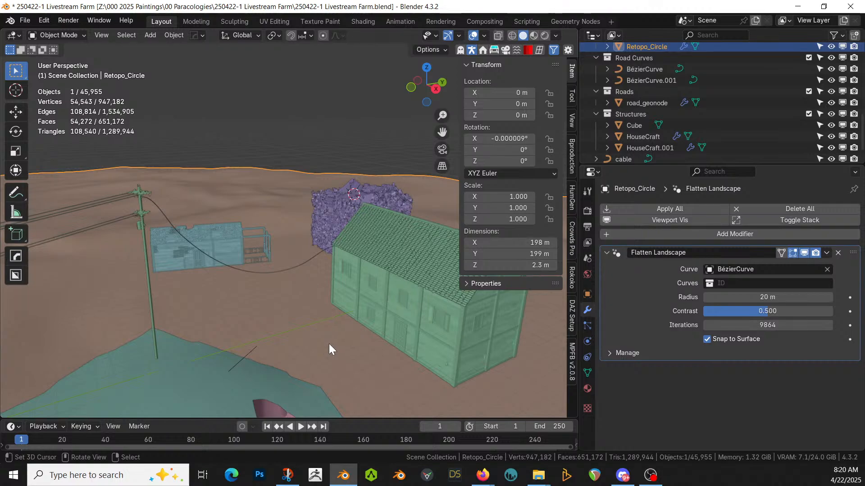
middle_click_drag(391, 345, 342, 338)
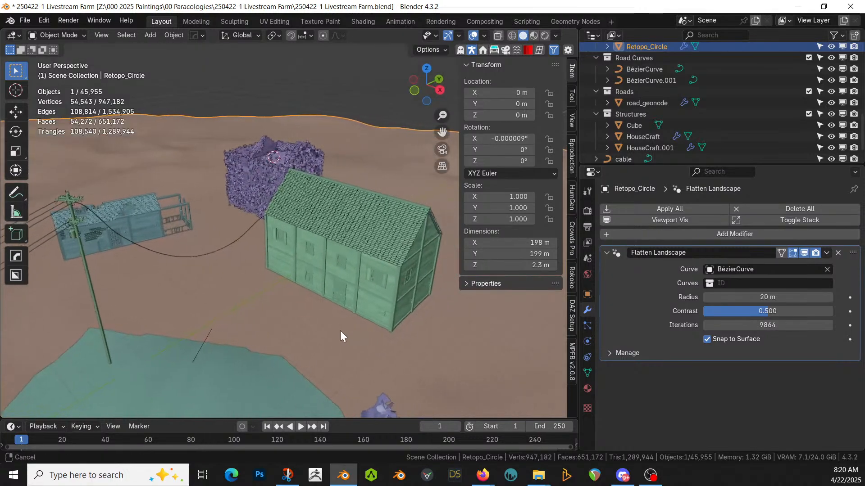
Step: Extrude the upper wall face beside the peak at the green HouseCraft building's gable end outward by 3 m
left_click(343, 270)
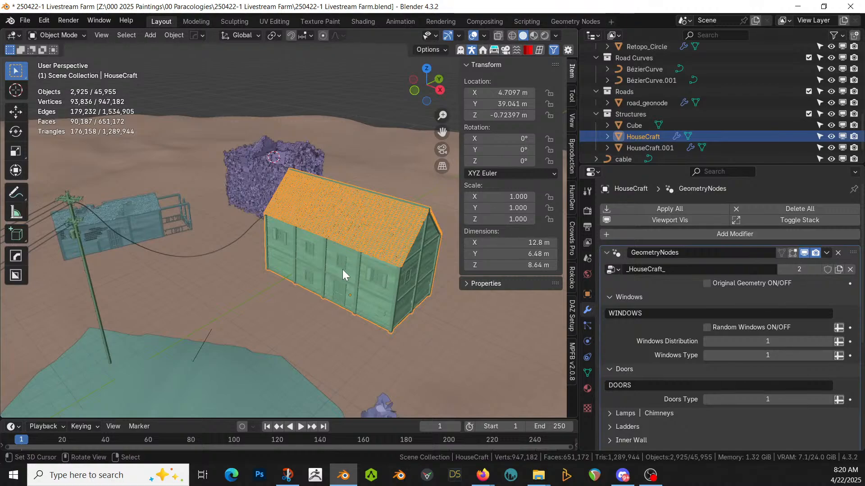
scroll(330, 244, "up", 4)
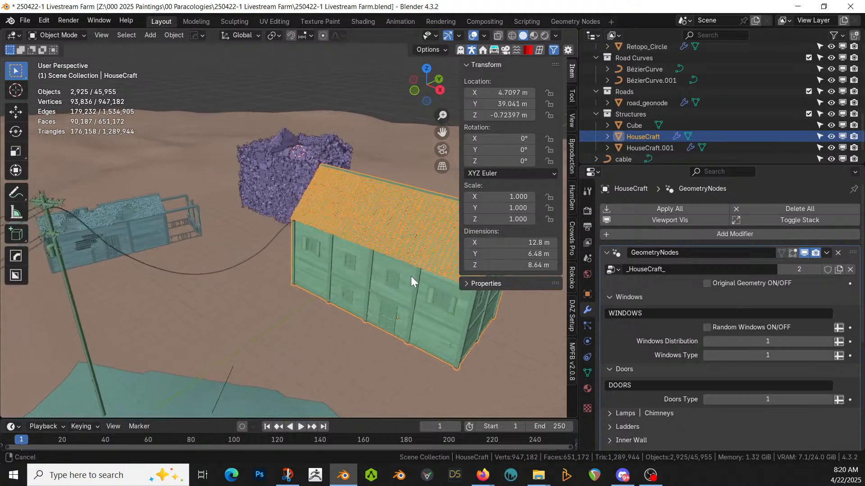
middle_click_drag(372, 314, 343, 103)
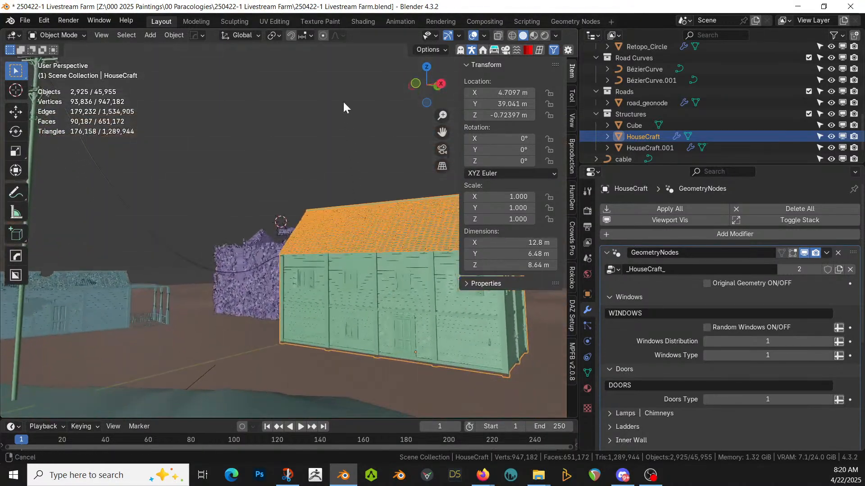
middle_click_drag(387, 210, 386, 300)
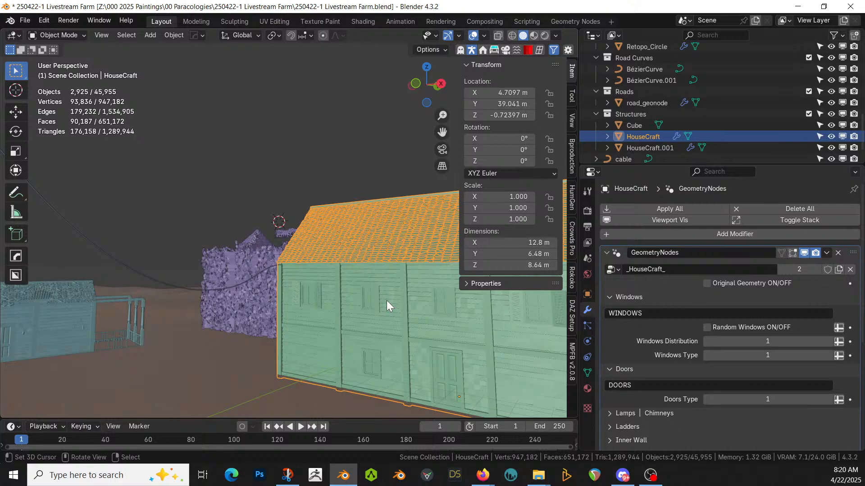
middle_click_drag(386, 301, 62, 308)
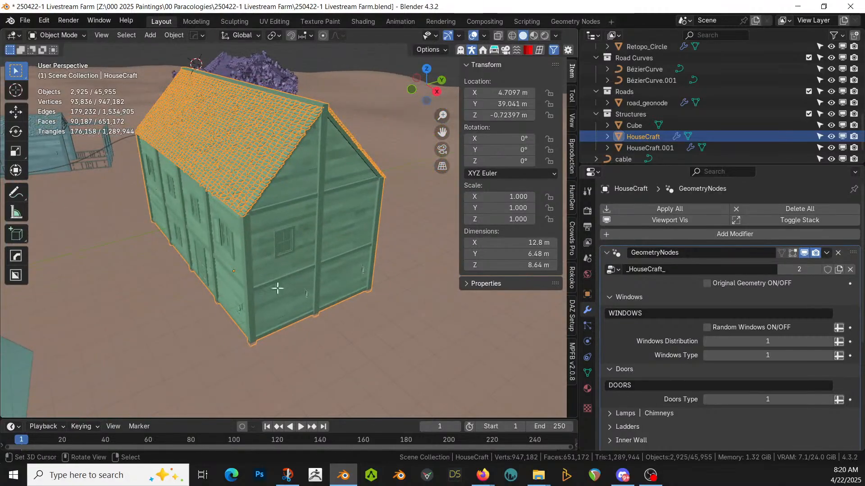
key("Tab")
left_click(347, 224)
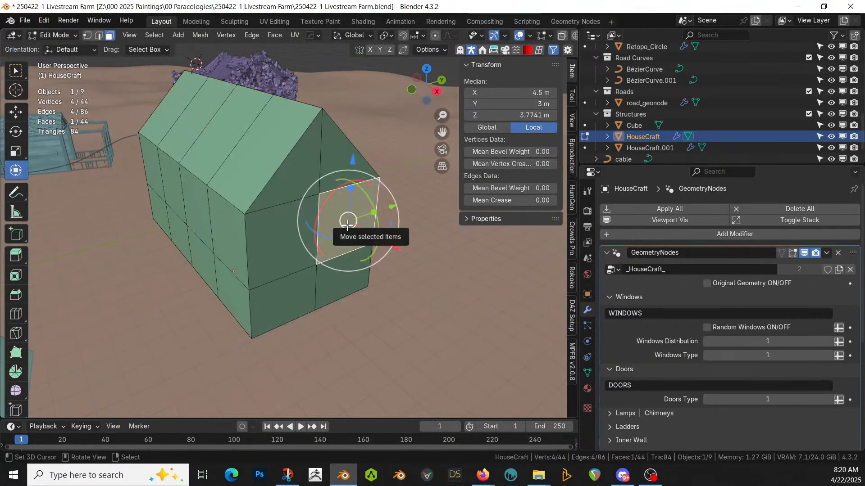
type("e3")
key("Return")
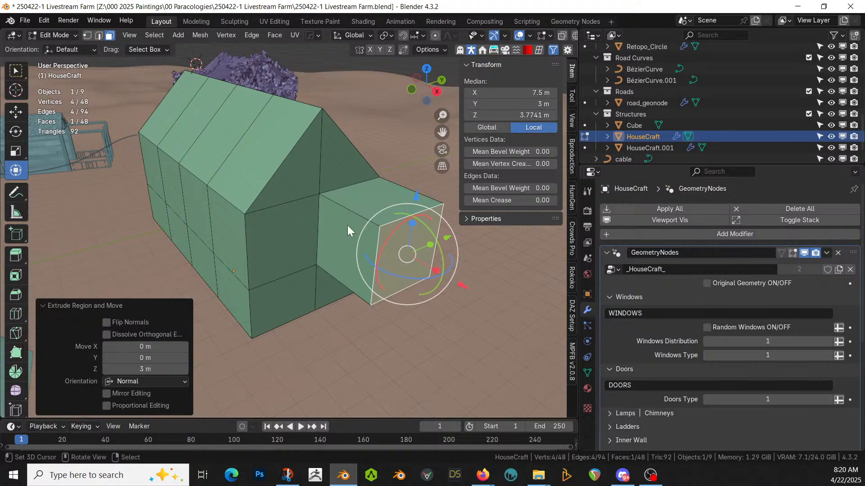
Step: Lower the outer top edge of the house extension about 0.76 m along Z to give it a sloping roof
key("Tab")
middle_click_drag(342, 256, 226, 253)
key("Tab")
middle_click_drag(324, 251, 303, 253)
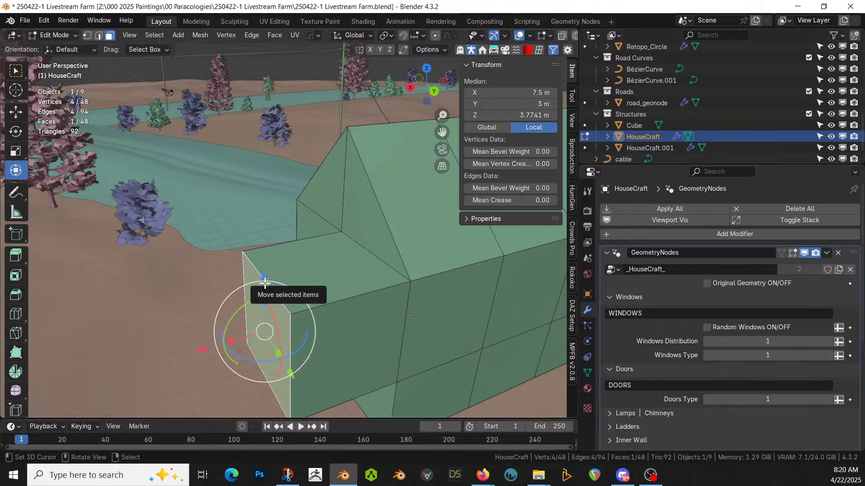
key("2")
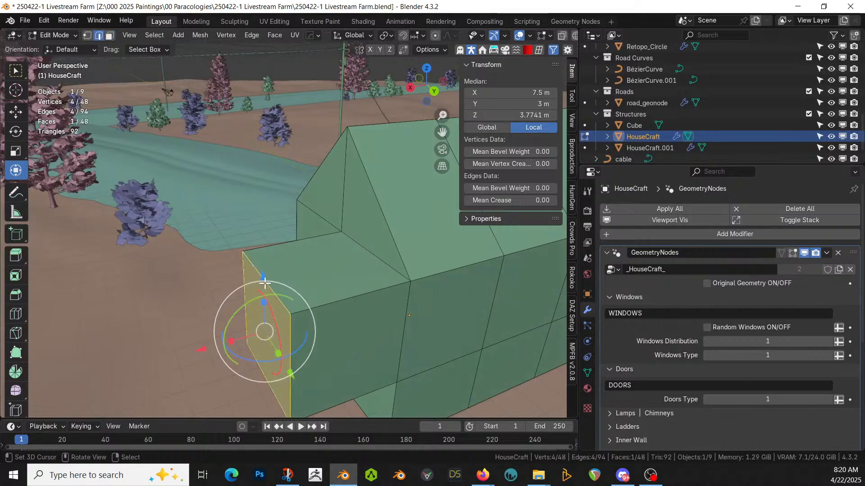
left_click(264, 283)
key("g")
key("z")
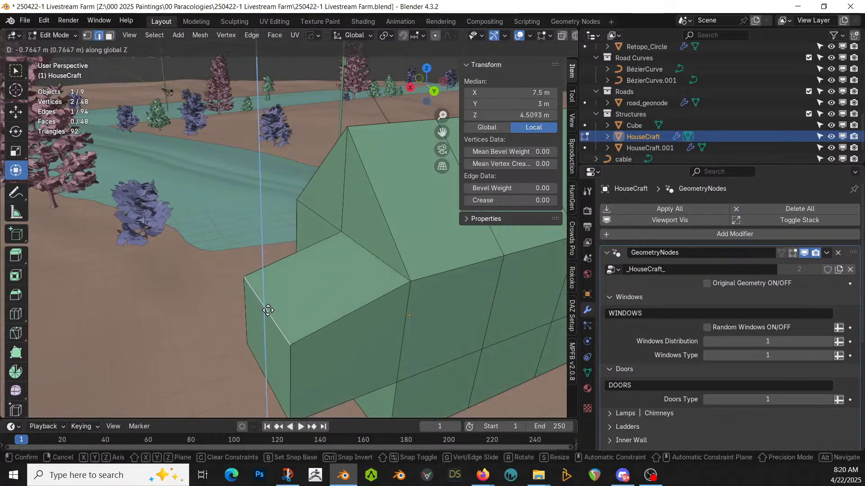
left_click(268, 310)
key("Tab")
middle_click_drag(268, 310, 212, 298)
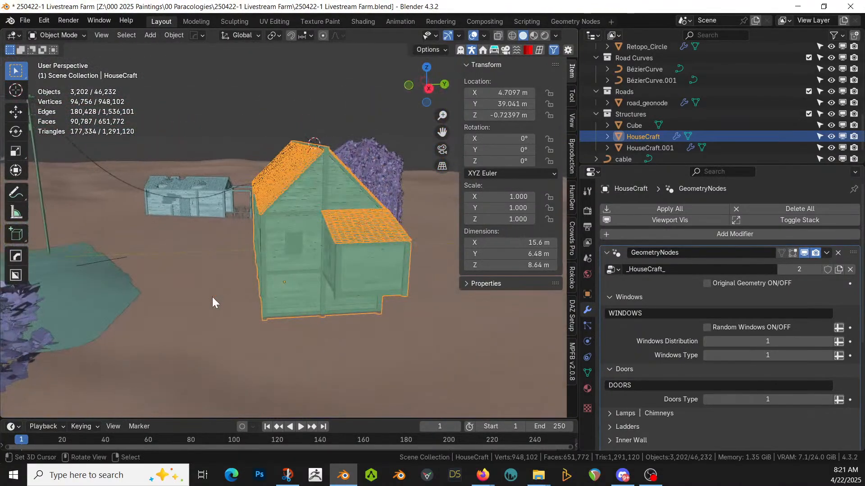
Step: Open an Asset Browser in a split area beside the viewport and show the Big Medium Small Assets library
scroll(212, 296, "up", 3)
middle_click_drag(217, 299, 481, 282)
middle_click_drag(350, 283, 314, 326)
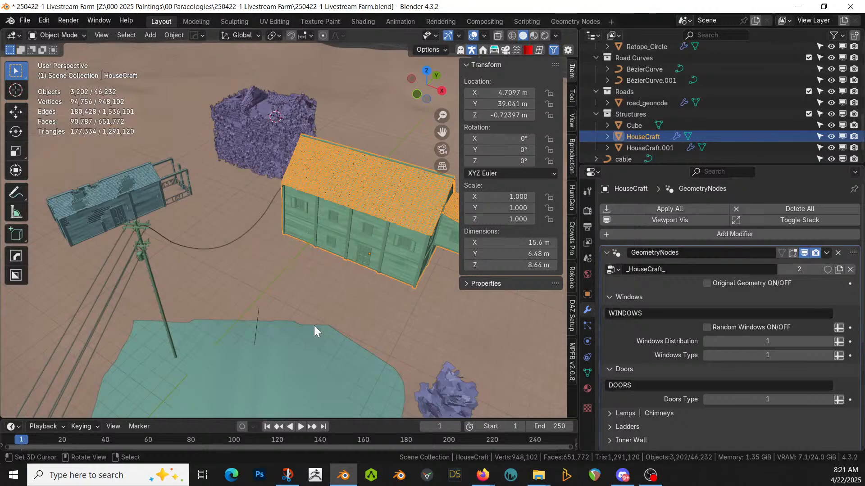
middle_click_drag(205, 266, 252, 272)
middle_click_drag(347, 294, 235, 269)
left_click_drag(2, 25, 259, 117)
key("shift+F1")
key("shift+F1")
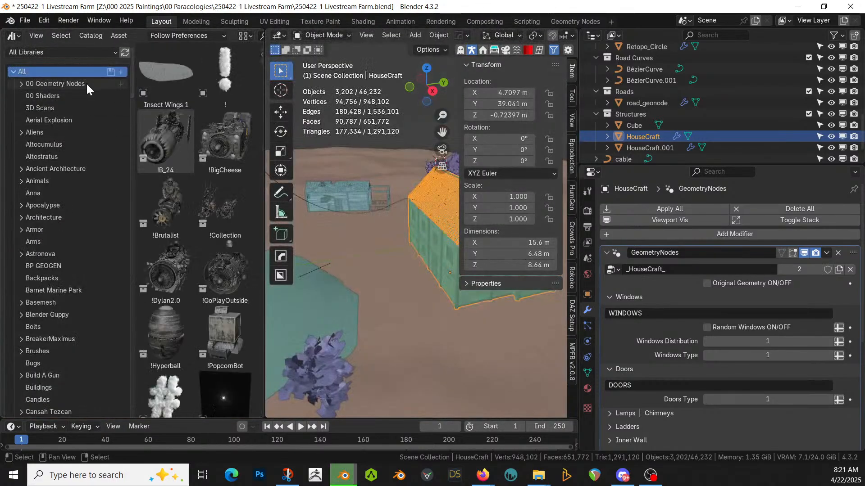
left_click(56, 53)
left_click(44, 234)
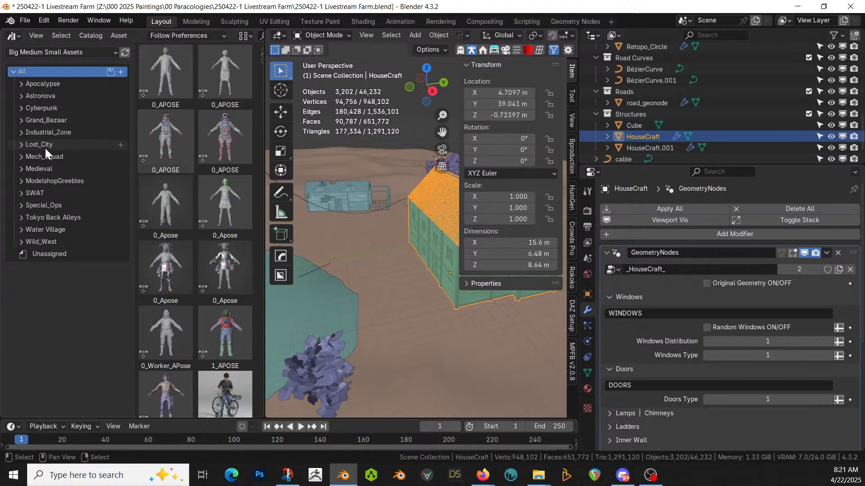
Step: Browse the Water Village and Grand_Bazaar catalogs for building parts and close the Asset Browser area
left_click(45, 230)
left_click(21, 230)
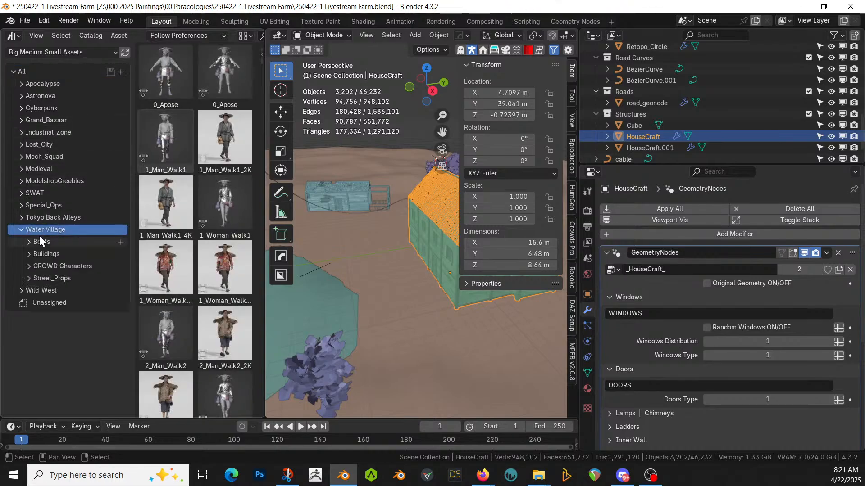
left_click(29, 254)
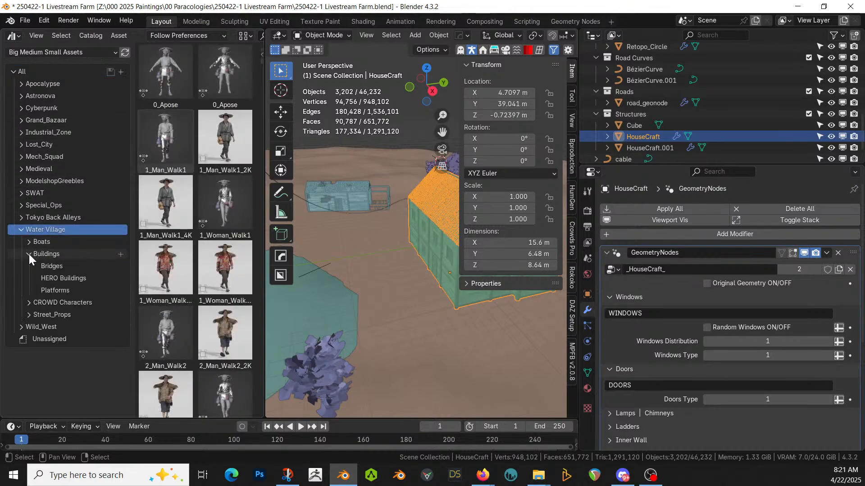
left_click(55, 255)
left_click(55, 315)
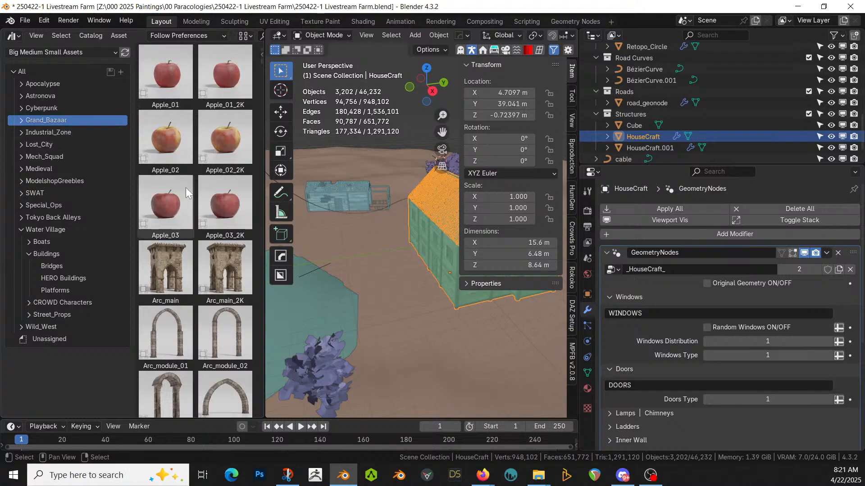
scroll(204, 221, "down", 10)
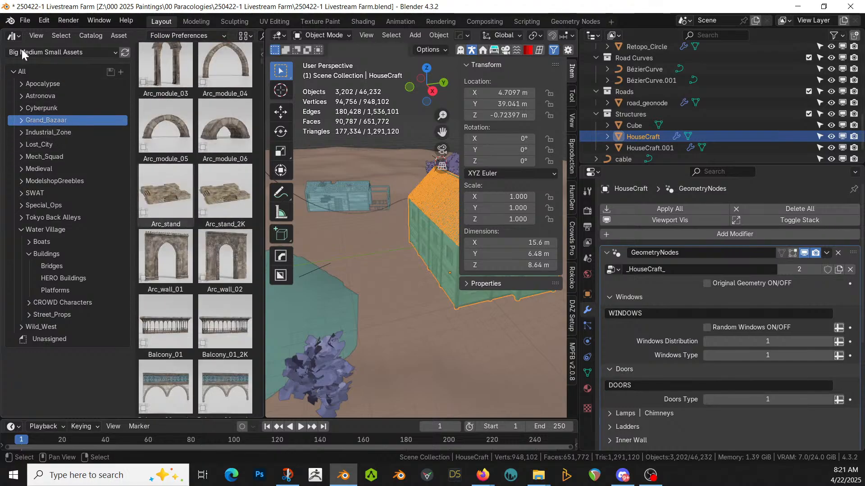
left_click_drag(4, 32, 2, 111)
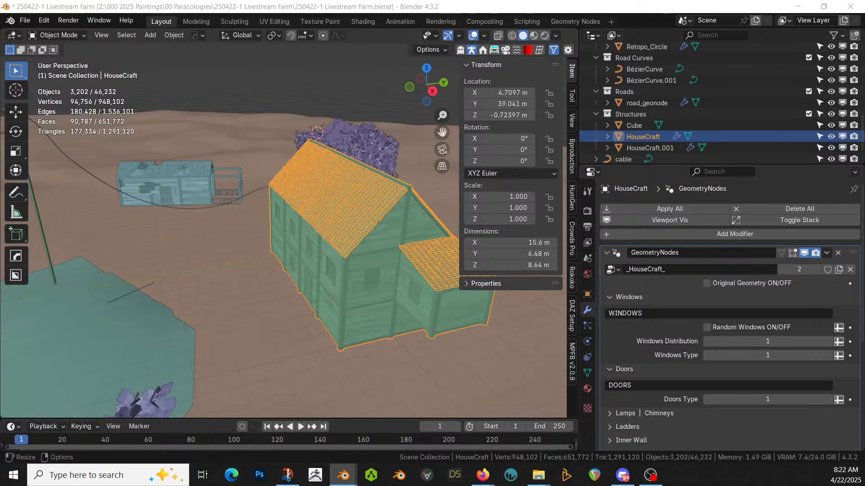
Step: Add the Wood_support_2K asset at the house extension's outer corner and lower it about 1.33 m along Z
left_click_drag(392, 314, 422, 367)
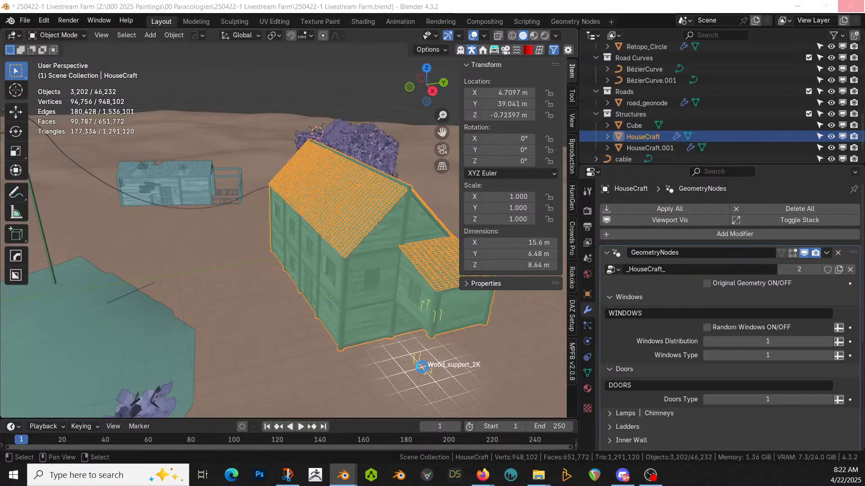
left_click_drag(422, 367, 422, 370)
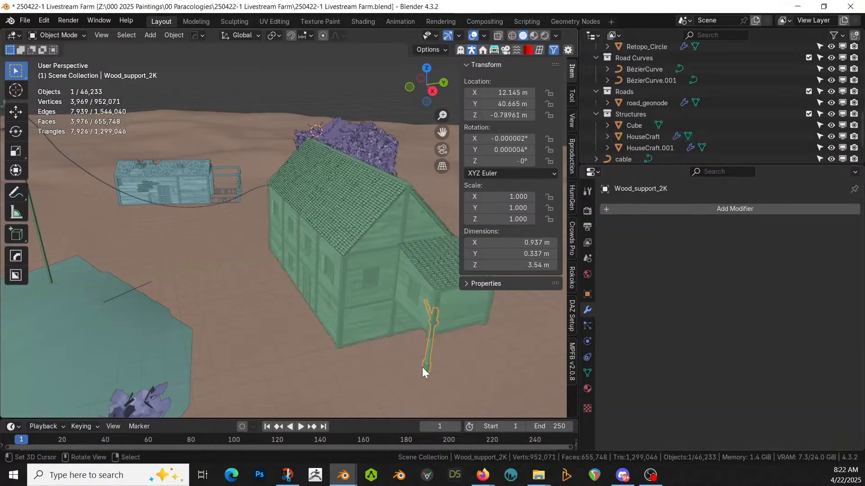
key("KP_Decimal")
middle_click_drag(415, 336, 340, 284)
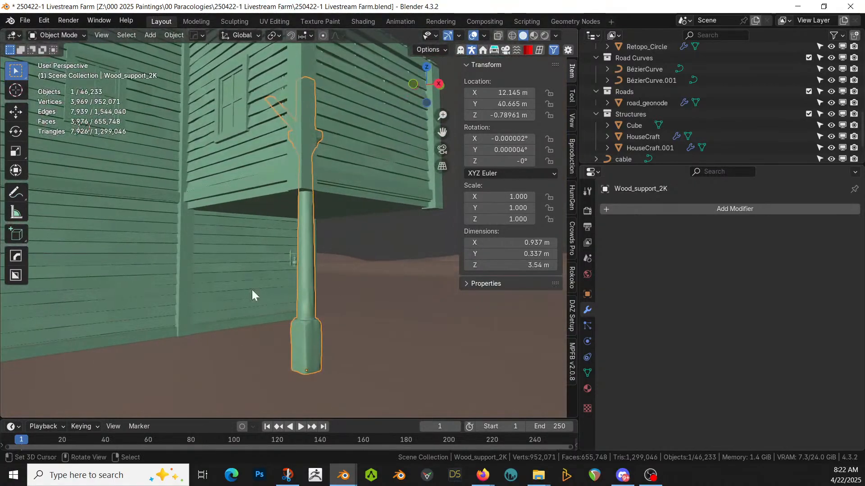
left_click(16, 170)
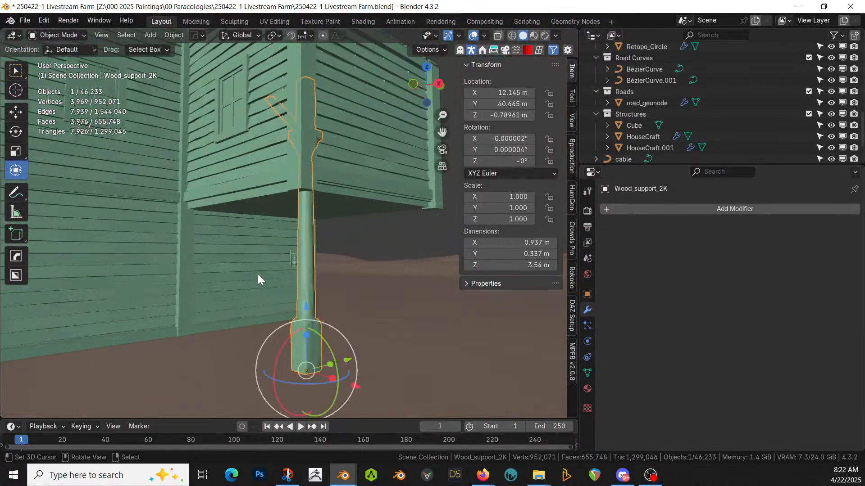
key("g")
key("z")
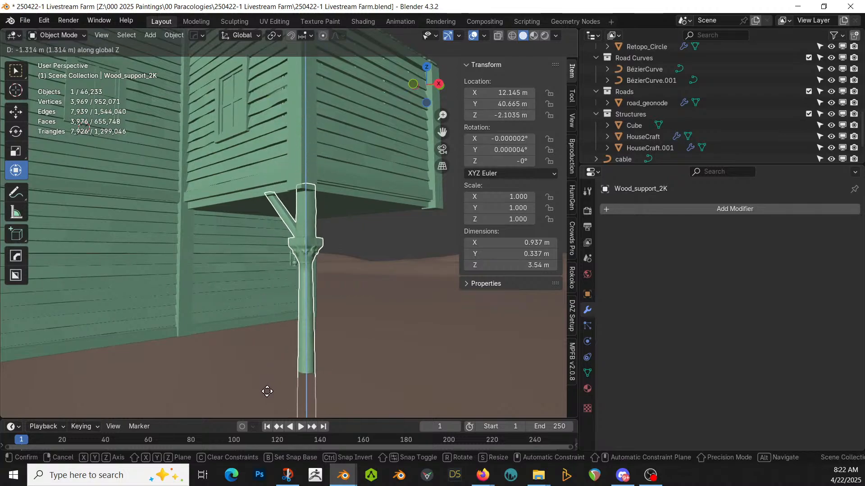
left_click(267, 392)
middle_click_drag(296, 383, 332, 407)
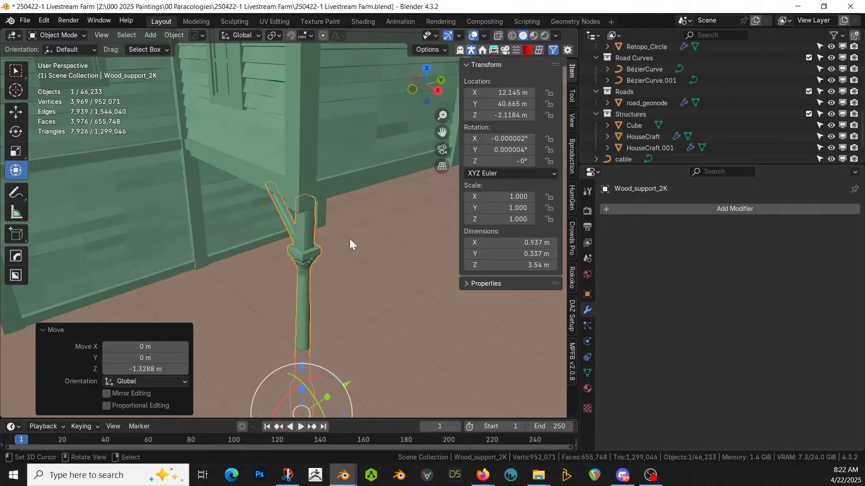
Step: Scale the wooden support to about 0.571 along Z and raise it about 1.22 m beneath the extension
key("s")
key("z")
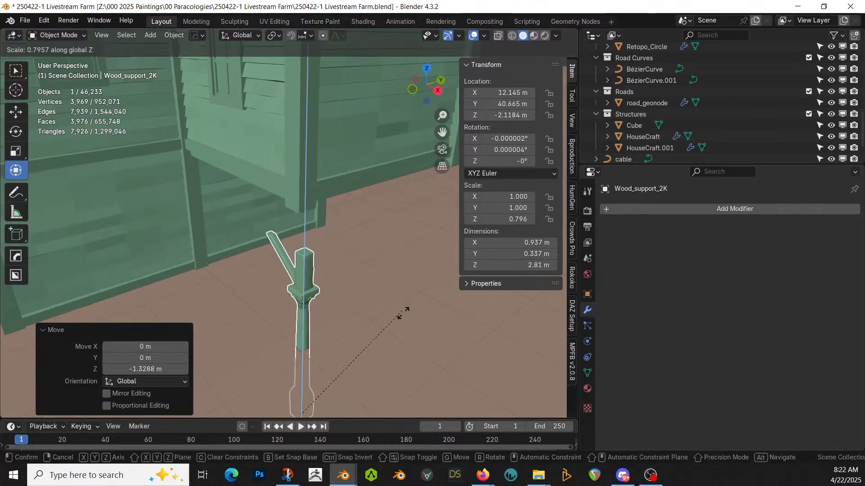
left_click(397, 374)
key("g")
key("z")
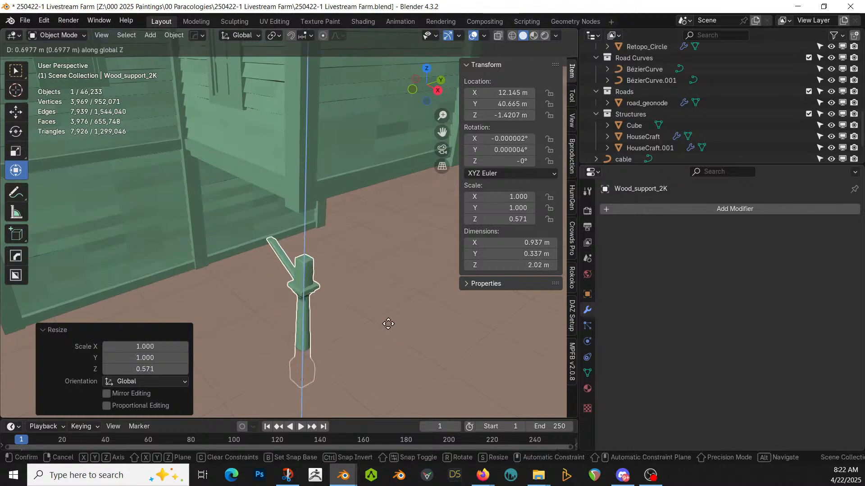
left_click(387, 311)
Step: Stretch the wooden support by about 1.135 along Z so it meets the extension's underside
middle_click_drag(348, 287, 369, 295)
key("s")
key("z")
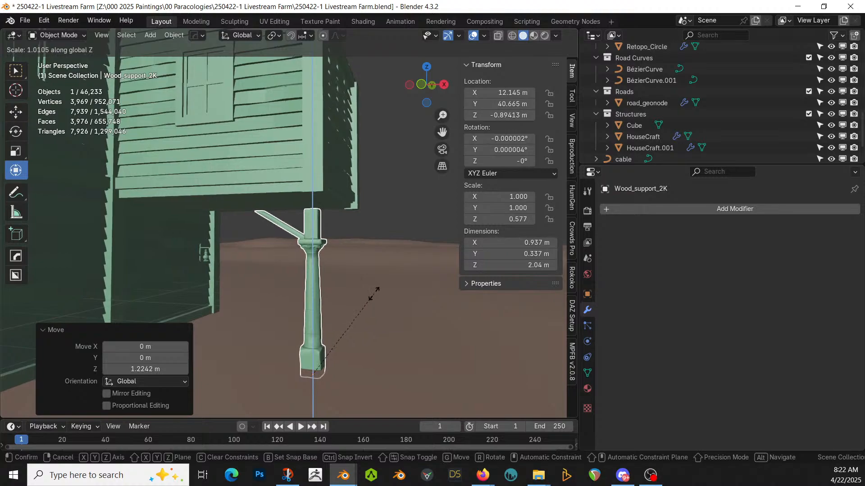
left_click(391, 296)
Step: Place a linked duplicate of the wooden support about 2.92 m along Y under the extension's other corner and save the file
middle_click_drag(390, 296, 212, 298)
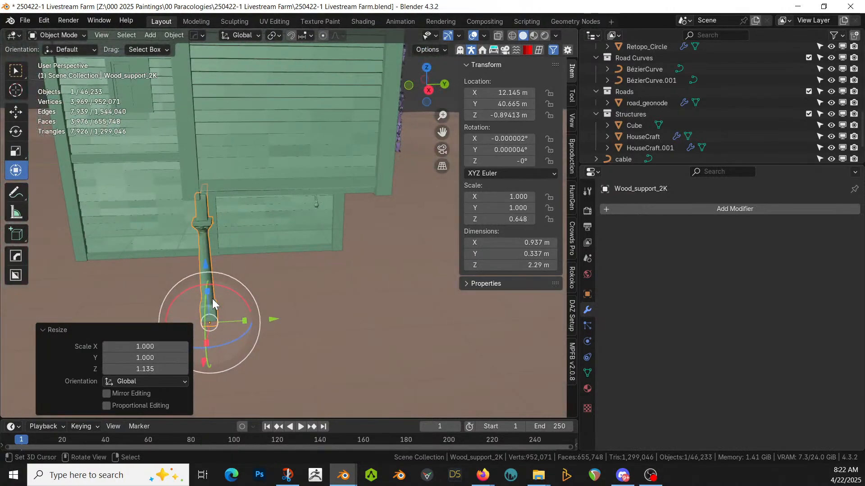
key("alt+d")
right_click(223, 310)
left_click_drag(276, 320, 440, 334)
middle_click_drag(440, 334, 475, 336)
key("ctrl+s")
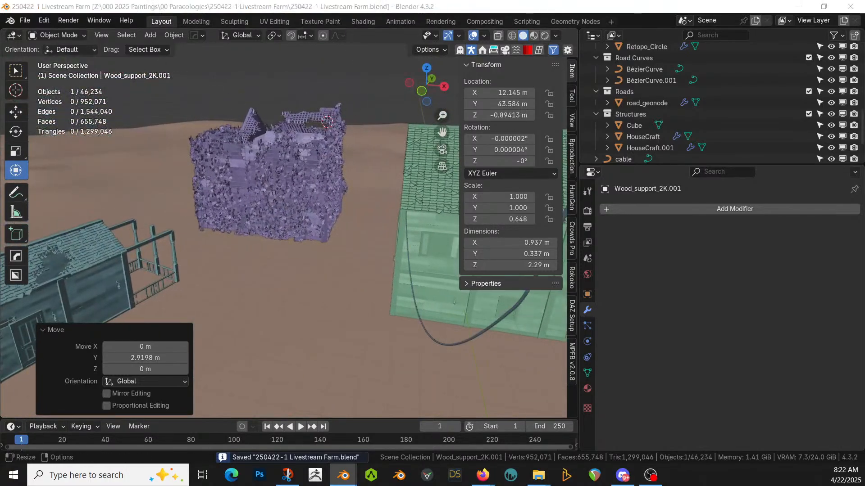
Step: Add the CP_trash assembly lrg 2K collection near the ruined shed and reset its location to the world origin
middle_click_drag(237, 210, 161, 266)
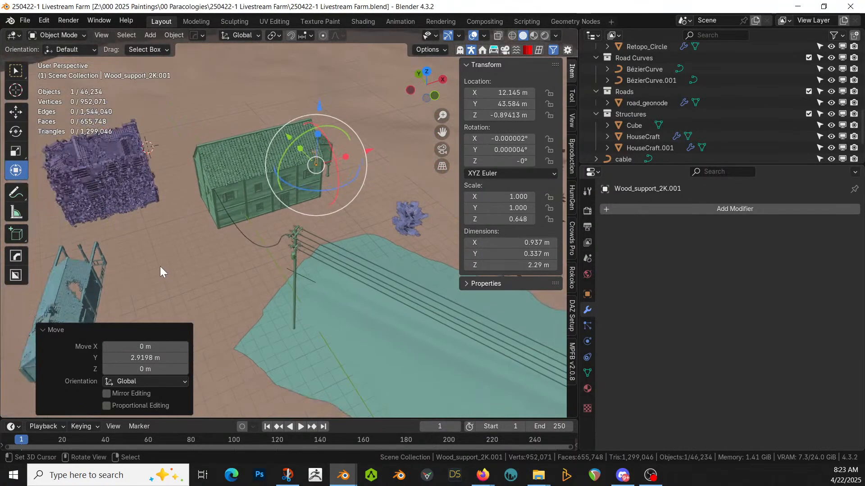
left_click(79, 278)
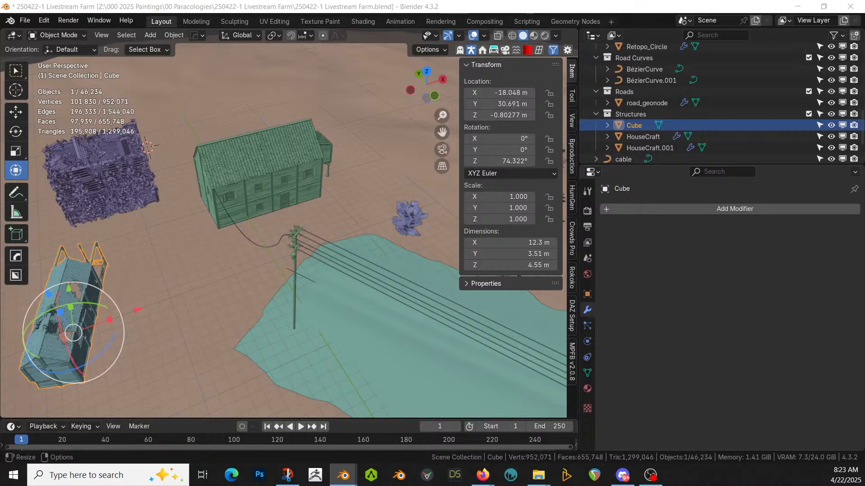
left_click_drag(211, 484, 167, 333)
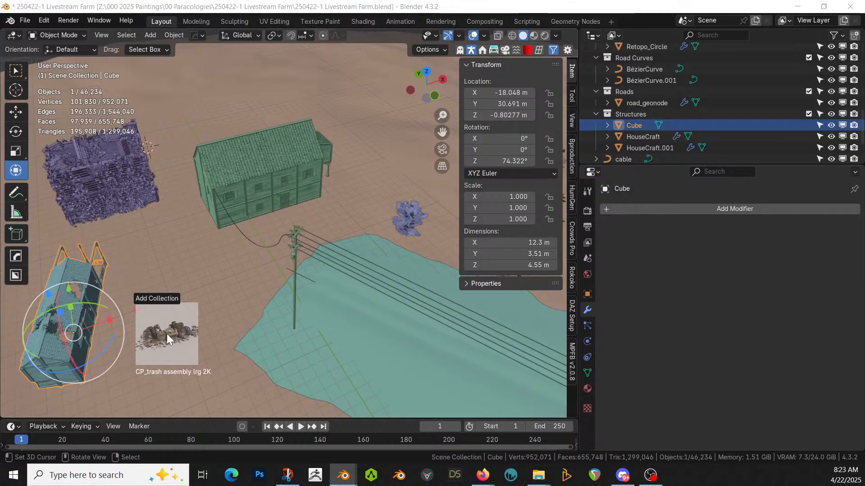
left_click_drag(166, 333, 167, 334)
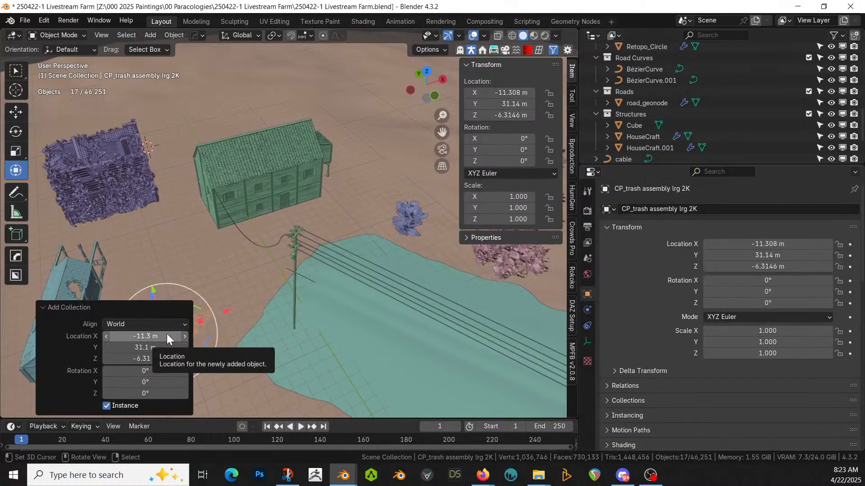
middle_click_drag(276, 204, 228, 239)
key("alt+g")
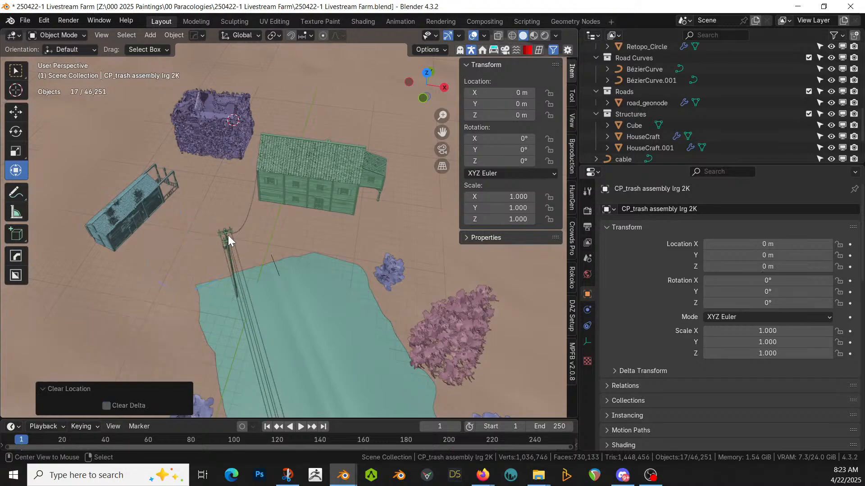
Step: From the top view, rotate the trash assembly to about 74.5° around Z and place it beside the shed at about X -15.69 m, Y 30.83 m
scroll(228, 235, "down", 1)
scroll(232, 235, "down", 5)
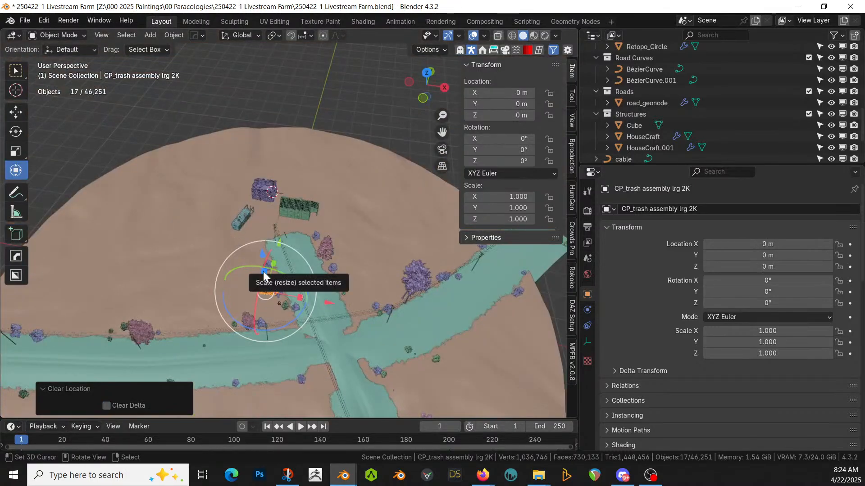
key("KP_7")
left_click_drag(285, 302, 252, 232)
key("r")
left_click(268, 217)
key("g")
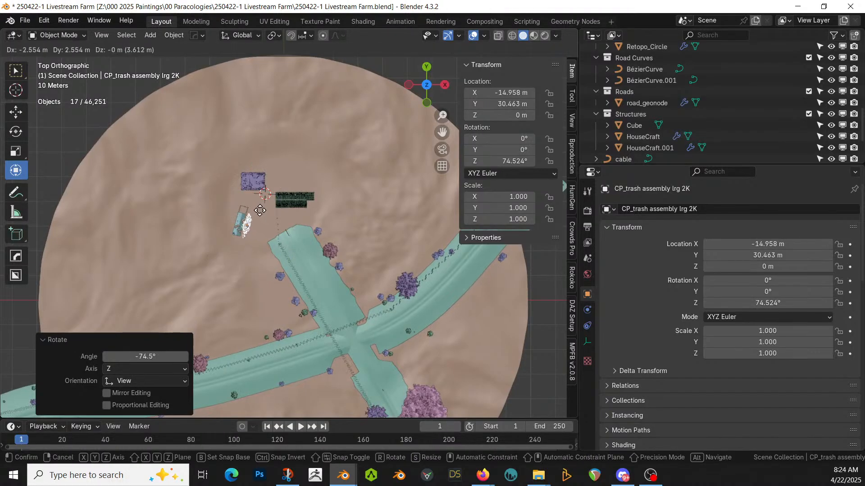
left_click(259, 212)
Step: Lower the trash assembly about 0.84 m along Z onto the ground, and raise it slightly by about 0.025 m
mouse_move(259, 212)
middle_mouse_down()
mouse_move(277, 264)
mouse_move(214, 183)
mouse_move(232, 168)
mouse_move(260, 196)
middle_mouse_up()
scroll(270, 197, "up", 5)
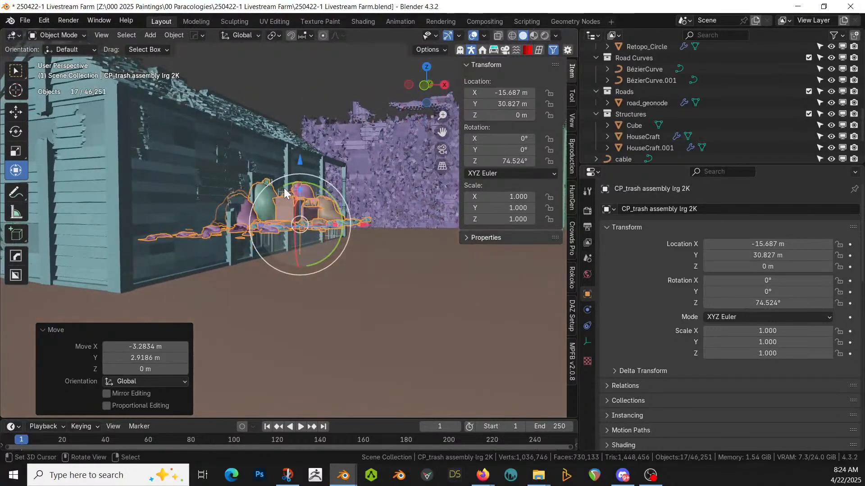
key("g")
key("z")
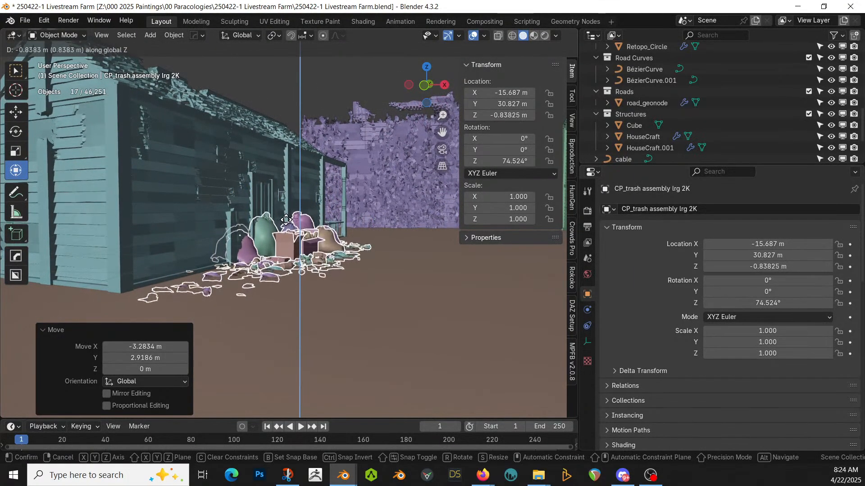
left_click(286, 220)
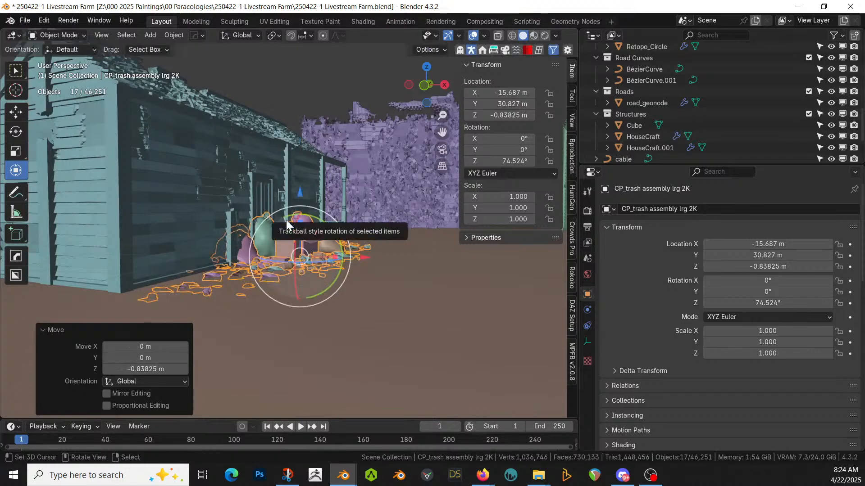
middle_click_drag(286, 222, 163, 217)
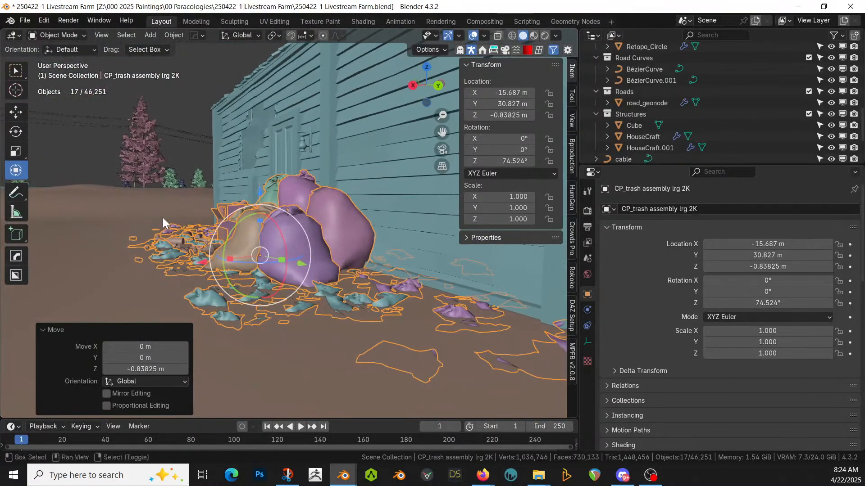
key("g")
key("z")
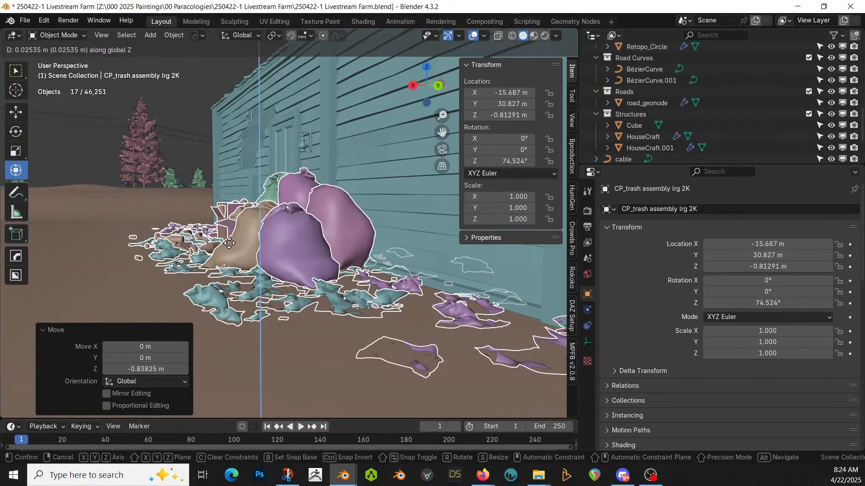
left_click(213, 245)
Step: Change the transform orientation to Local and move the trash assembly about -0.2 m along its Y axis, away from the shed wall
middle_click_drag(213, 245, 387, 289)
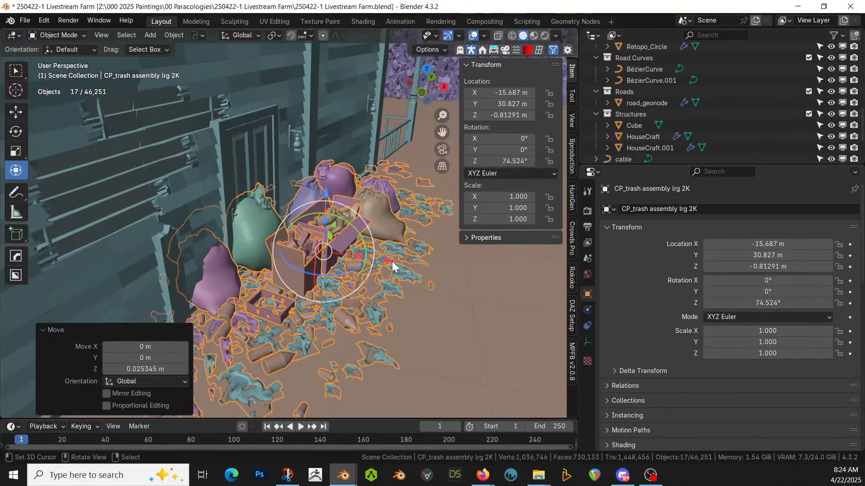
left_click(253, 35)
left_click(230, 81)
key("g")
key("y")
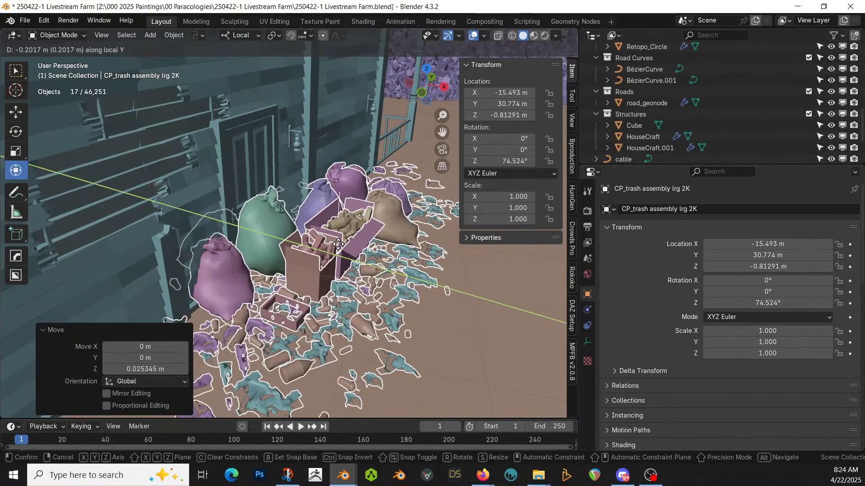
left_click(339, 244)
Step: Slide the trash assembly about -2.92 m along its local X axis, along the shed wall
middle_click_drag(325, 243, 232, 269)
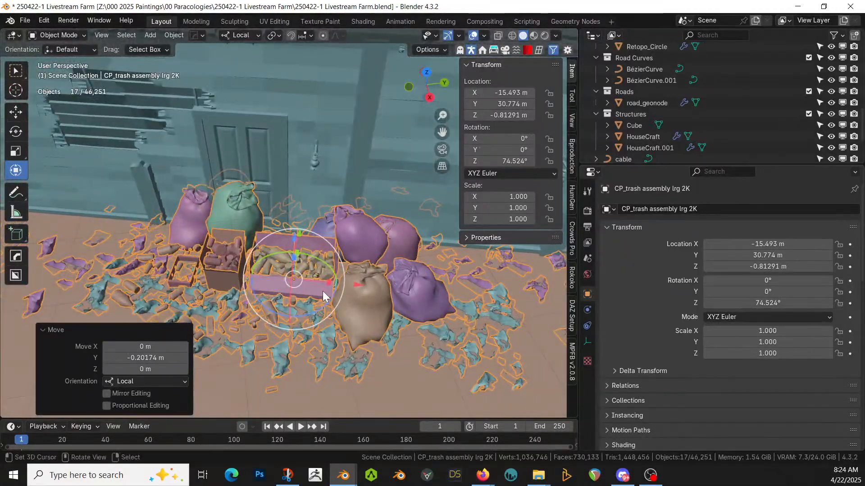
left_click_drag(356, 284, 155, 280)
middle_click_drag(155, 280, 194, 268)
Step: Create a linked duplicate of the trash assembly and move it about 4.57 m along its local X axis
key("KP_7")
scroll(209, 281, "down", 2)
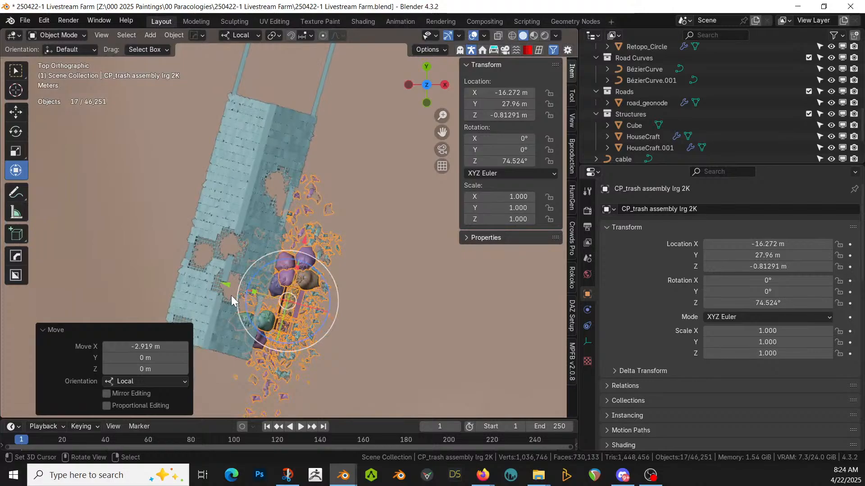
key("alt+d")
key("Escape")
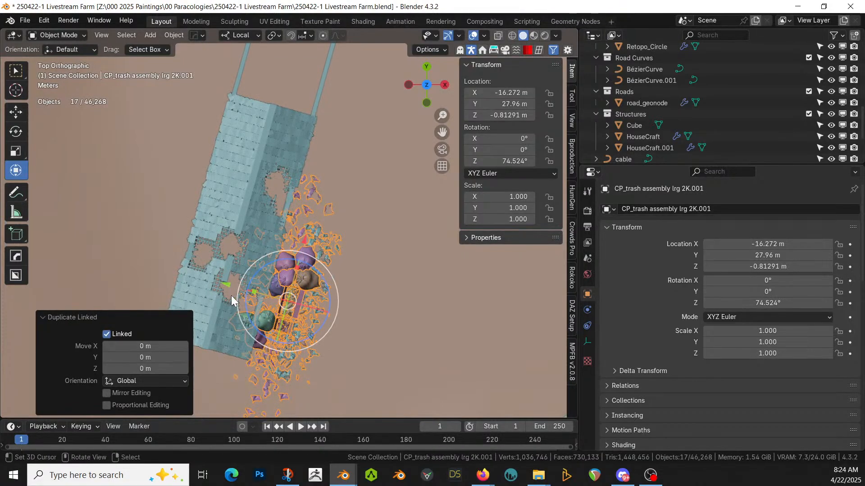
key("g")
key("x")
left_click(275, 181)
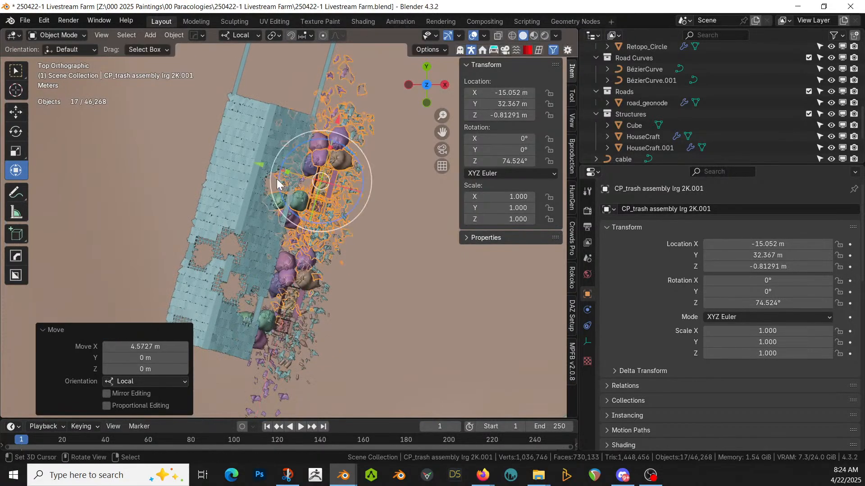
Step: Rotate the duplicate 180° around Z and shift it along local Y toward the shed wall, to about X -15.40 m, Y 32.47 m
type("rz180")
key("Return")
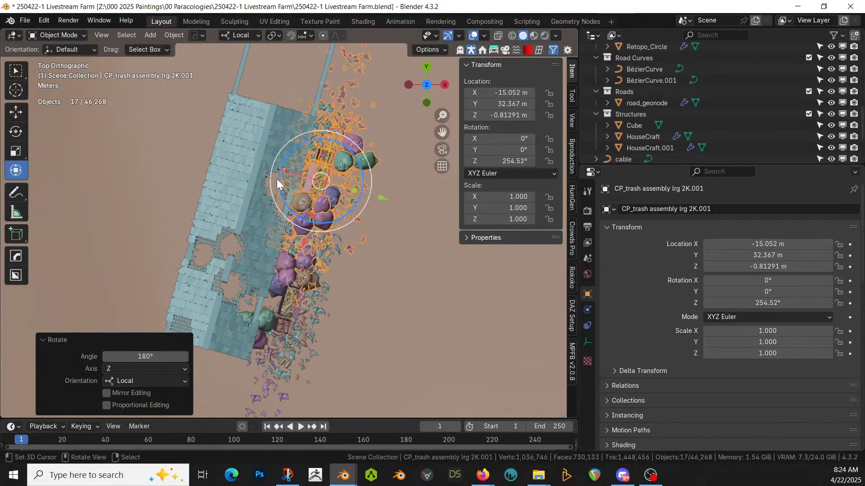
middle_click_drag(277, 179, 248, 312)
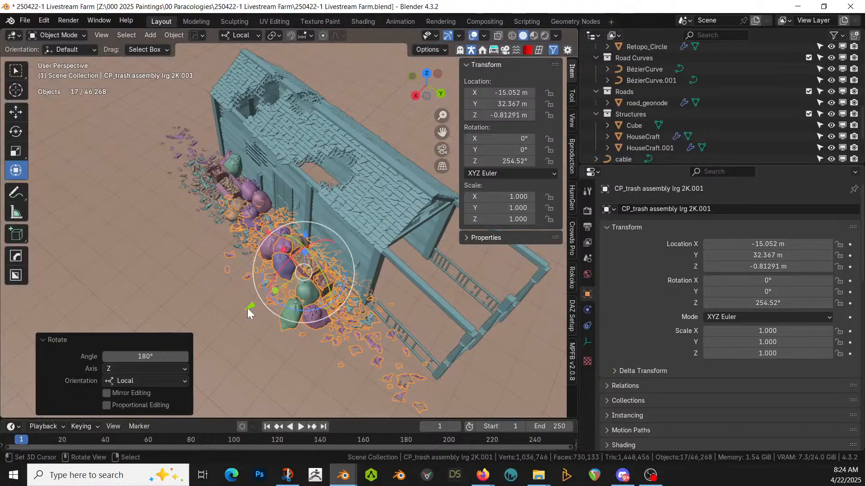
key("g")
left_click(255, 306)
left_click_drag(253, 302, 264, 298)
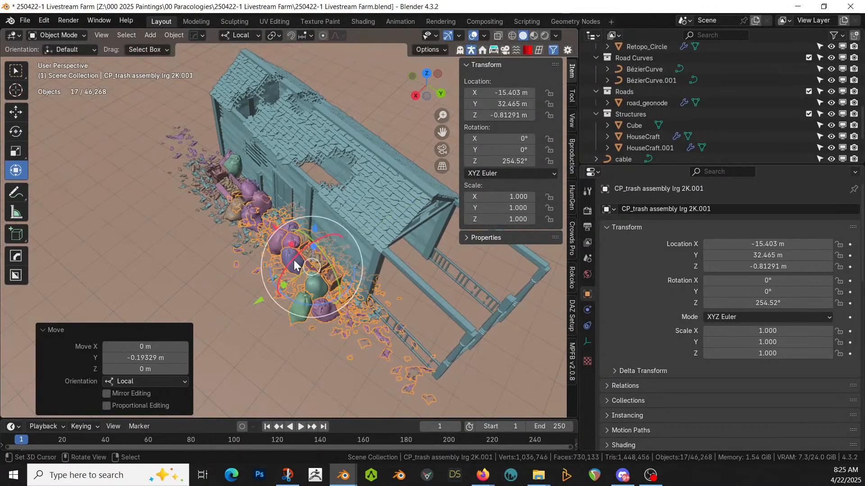
Step: Move the duplicated trash assembly about -1.02 m along its local X axis, toward the shed's open frame
key("g")
key("x")
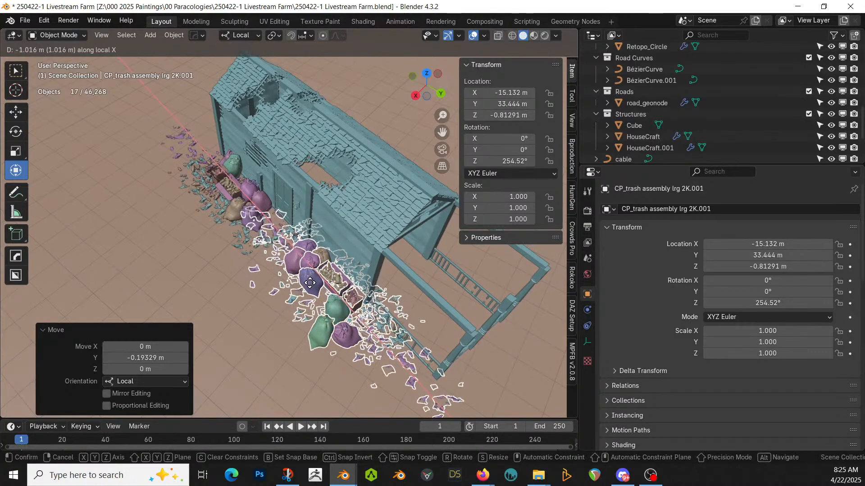
left_click(310, 282)
middle_click_drag(310, 282, 393, 219)
middle_click_drag(327, 244, 391, 249)
middle_click_drag(323, 286, 322, 294)
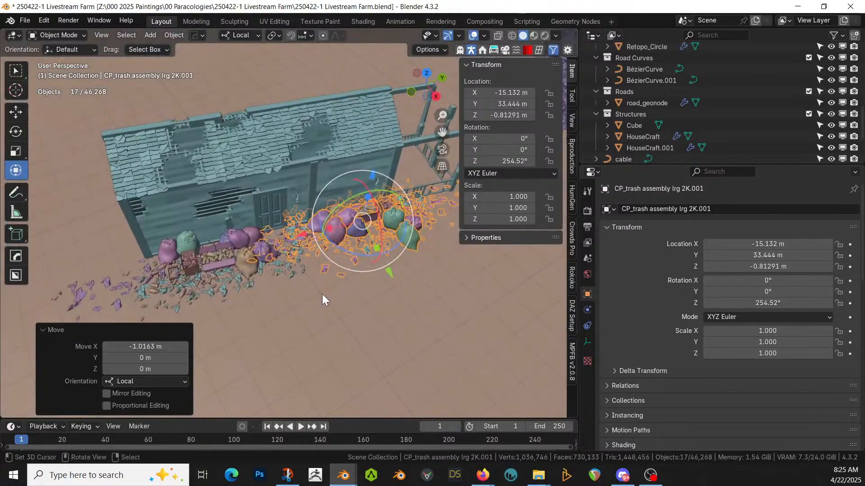
Step: Move both trash assemblies into a new collection named Ground Stuff
left_click(221, 262, "shift")
scroll(650, 131, "down", 3)
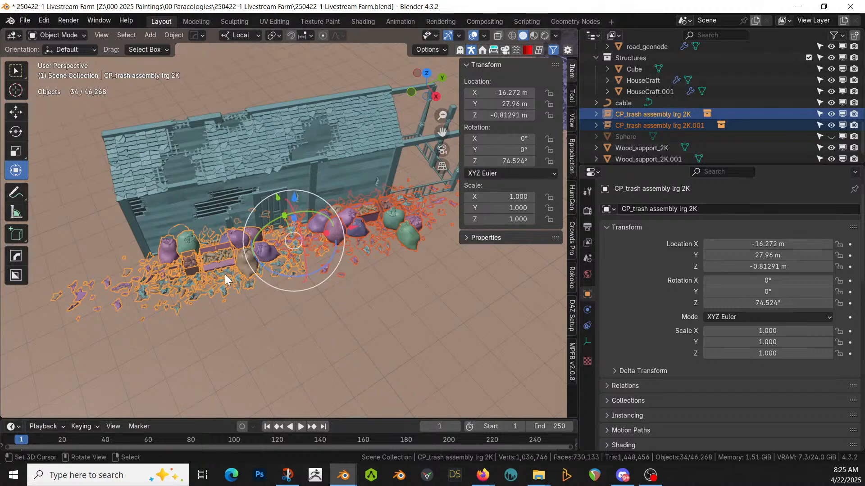
key("m")
left_click(201, 273)
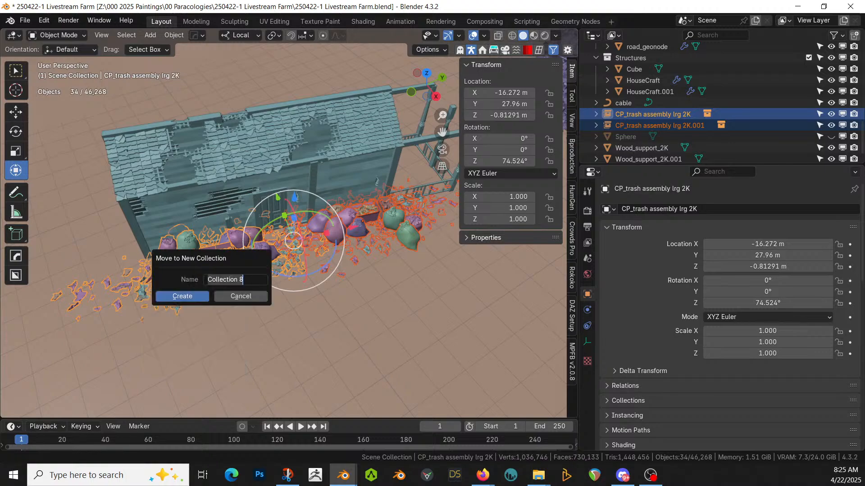
type("Ground Stuff")
key("Return")
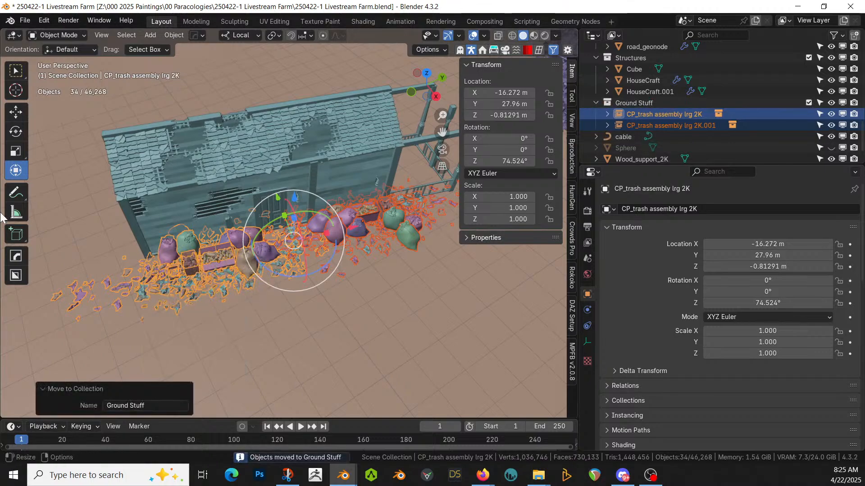
middle_click_drag(296, 308, 357, 259)
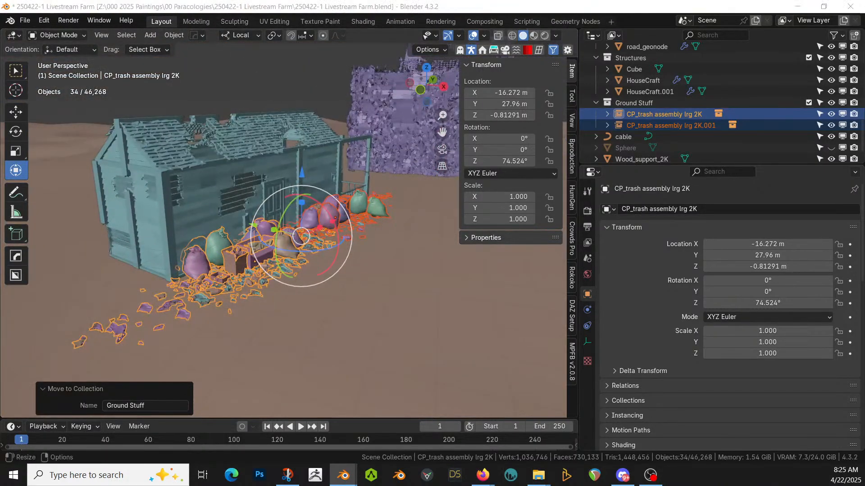
scroll(380, 238, "down", 4)
middle_click_drag(380, 237, 209, 208)
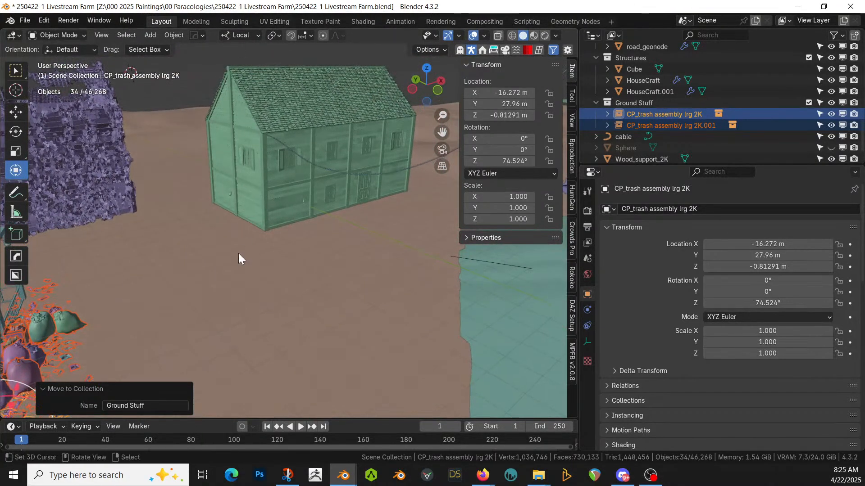
scroll(240, 261, "down", 3)
scroll(242, 253, "down", 2)
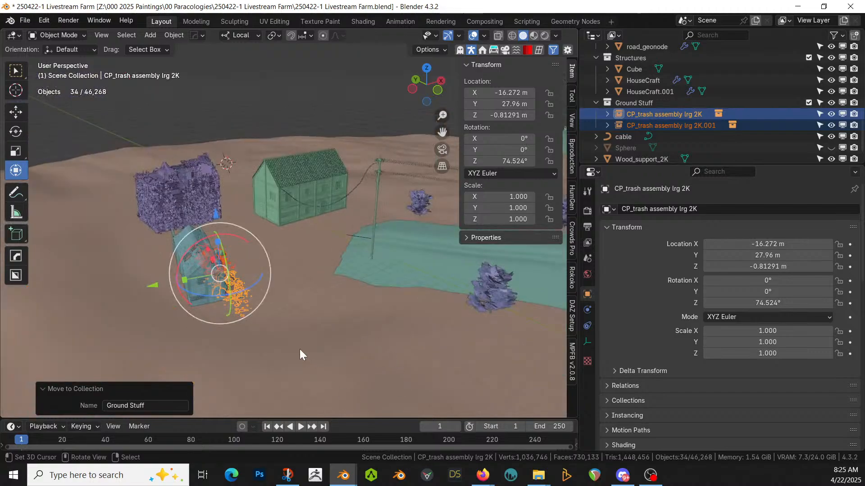
Step: Switch to the Blender window with the Livestream Ship file and copy the R_Starship object
mouse_move(352, 482)
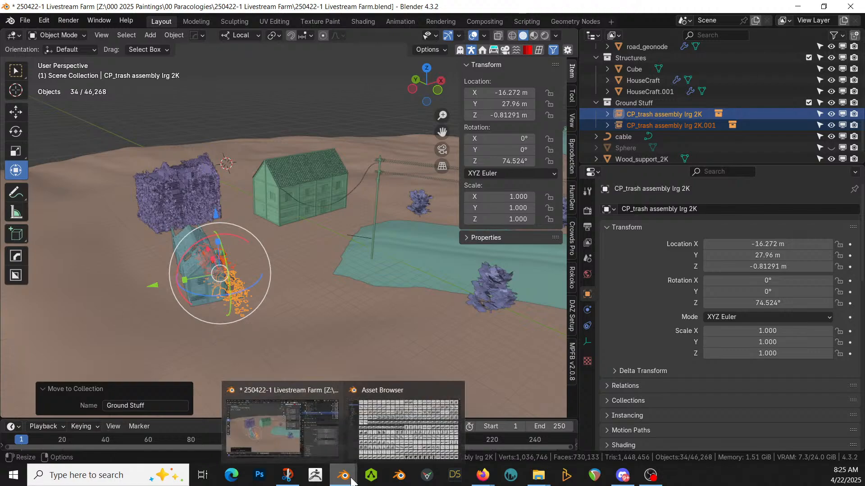
left_click(399, 480)
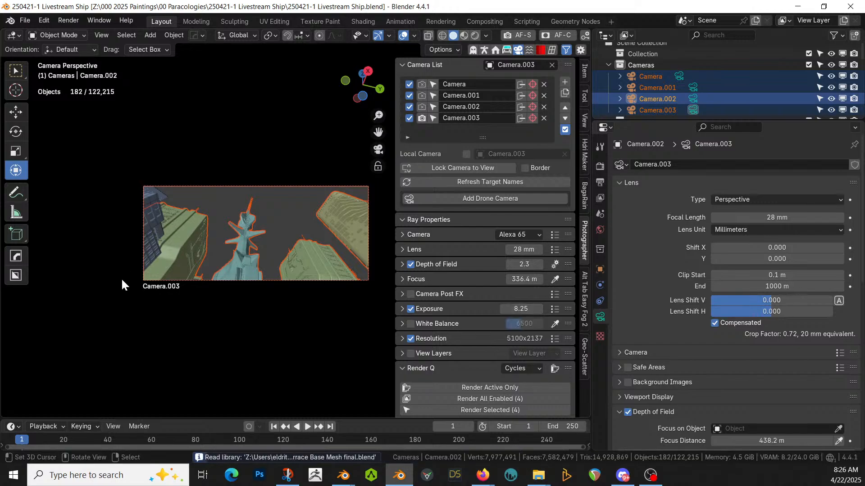
left_click(244, 257)
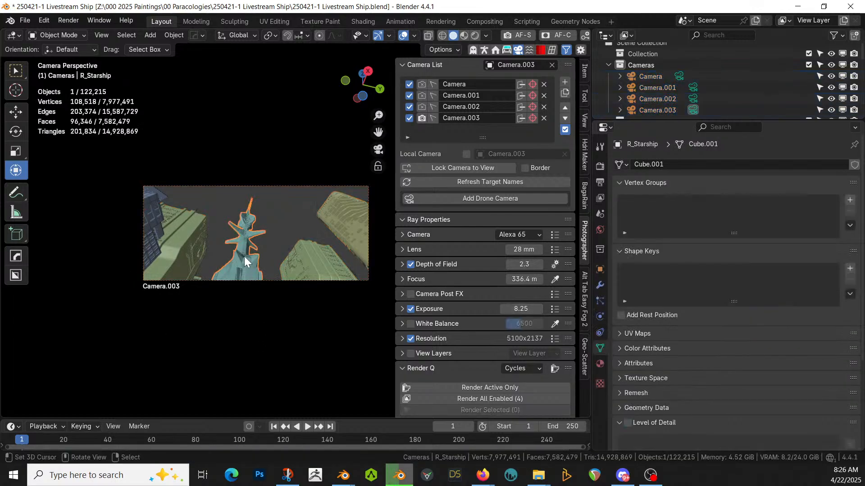
key("ctrl+c")
left_click(223, 256)
Step: Switch to the Blender window with the Livestream Farm file and paste the copied starship into the Scene Collection
key("alt+Tab")
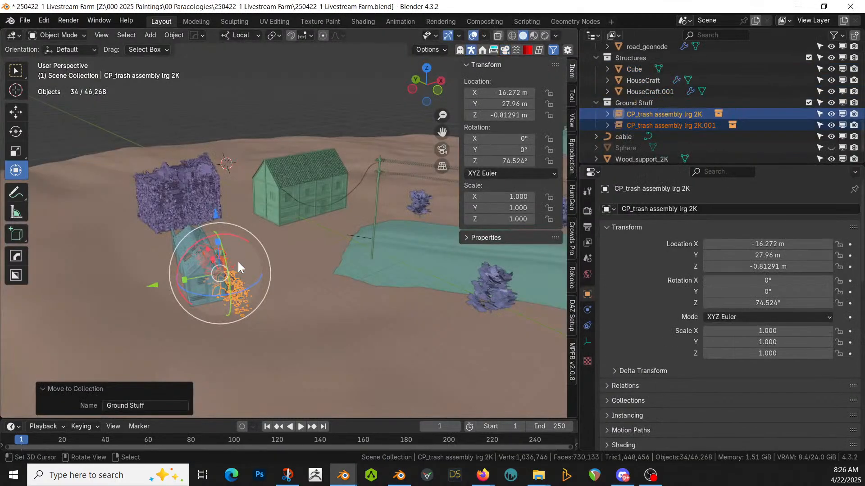
scroll(655, 54, "up", 10)
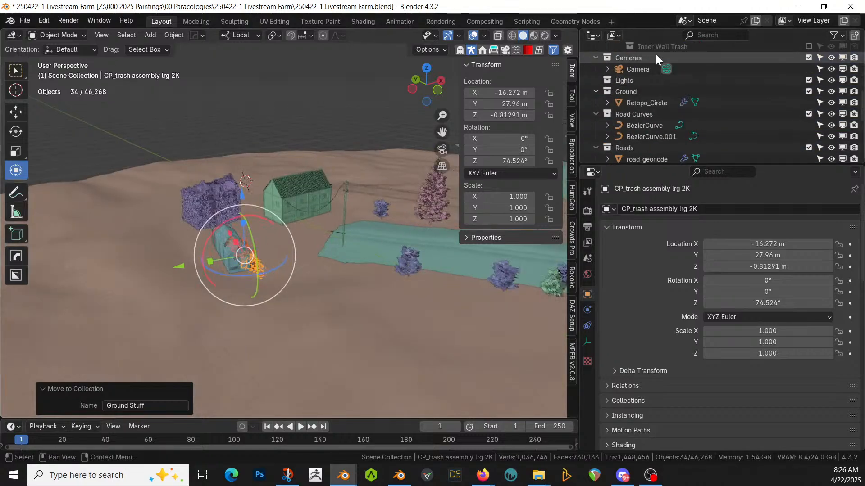
left_click(647, 49)
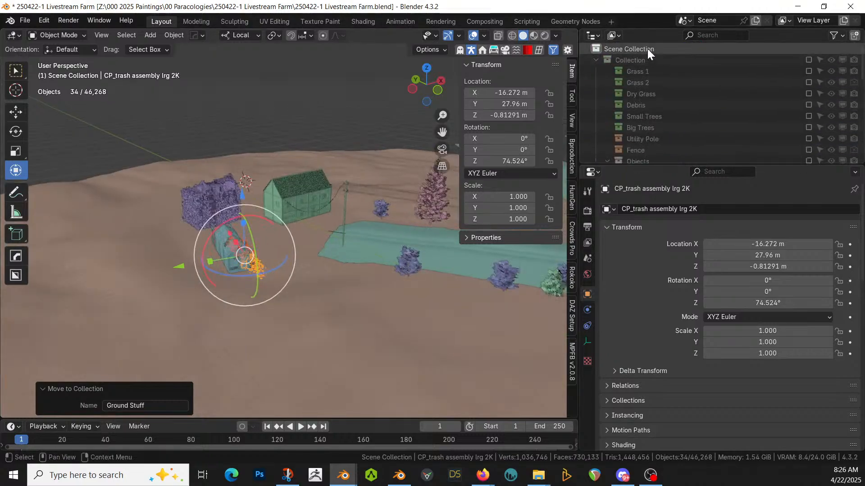
key("ctrl+v")
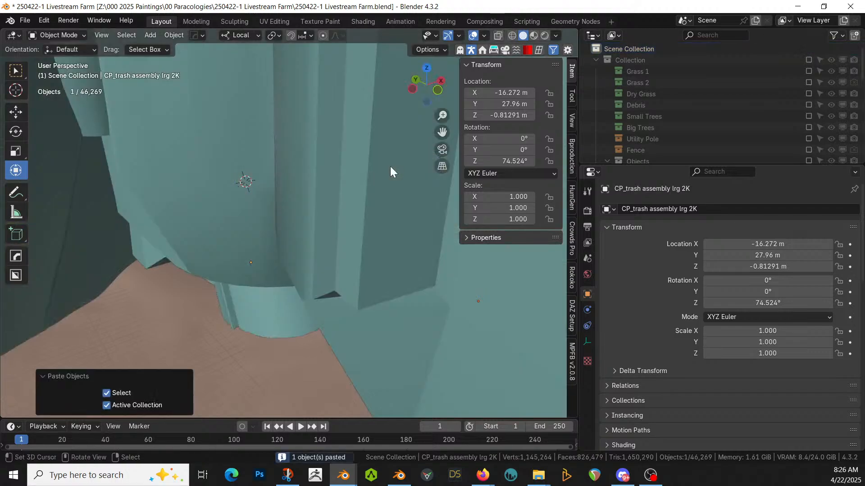
Step: From the top view, move the pasted starship beyond the circular ground, about 42.6 m in X and 327 m in Y
scroll(396, 169, "down", 10)
middle_click_drag(420, 179, 431, 261)
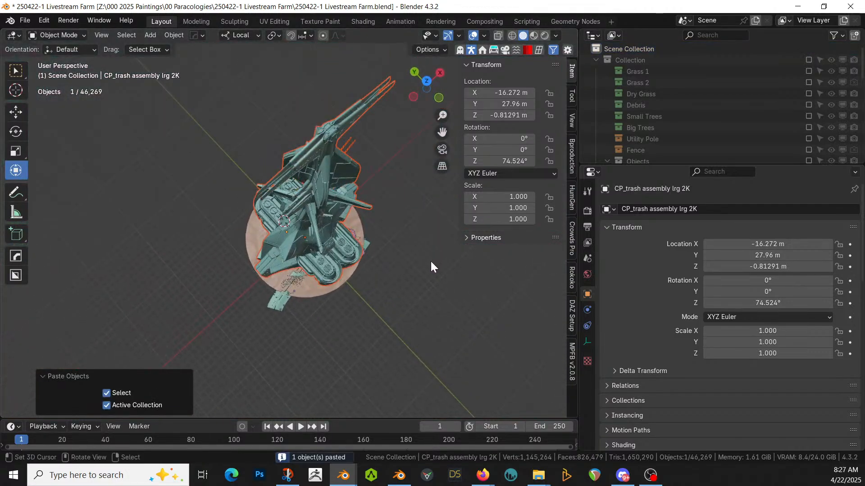
key("KP_7")
key("g")
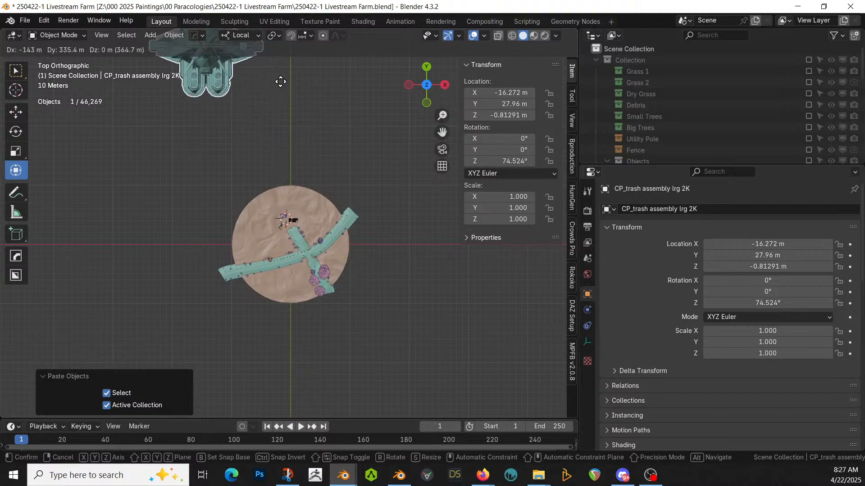
left_click(390, 86)
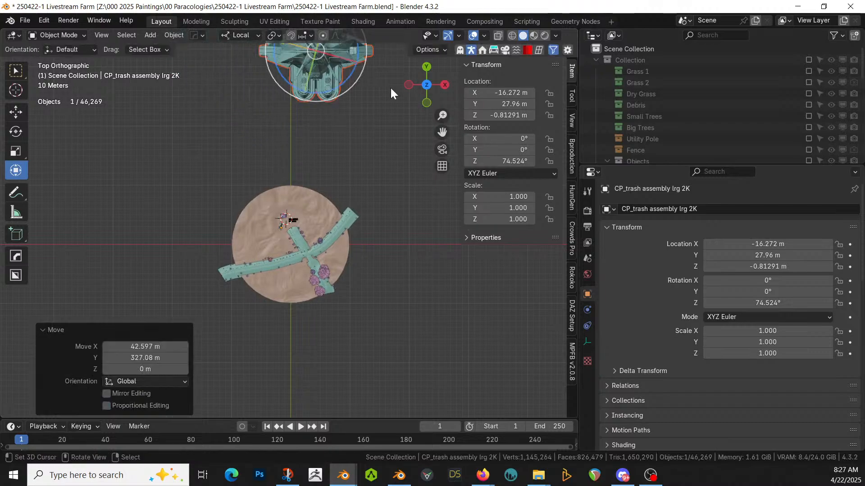
Step: Move the starship farther from the farm in top view, about 27.6 m in X and 248.4 m in Y
middle_click_drag(371, 132, 387, 404)
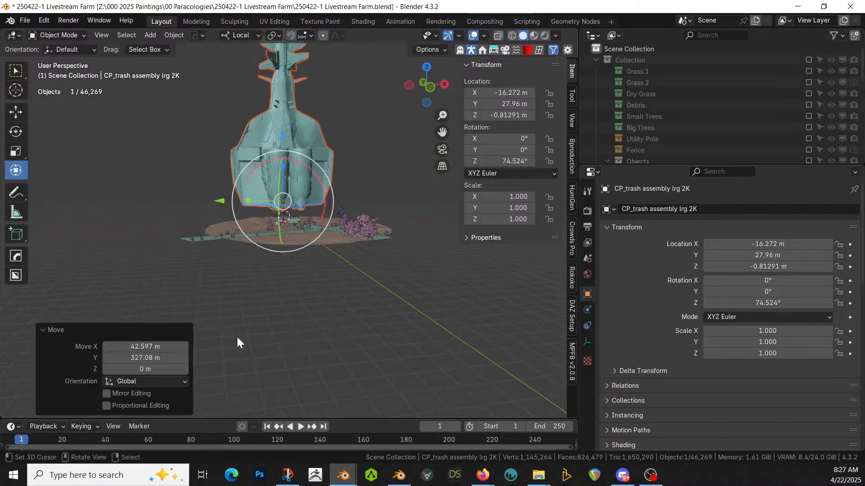
key("KP_5")
key("KP_7")
scroll(326, 353, "down", 5)
middle_click_drag(362, 298, 358, 415, "shift")
key("g")
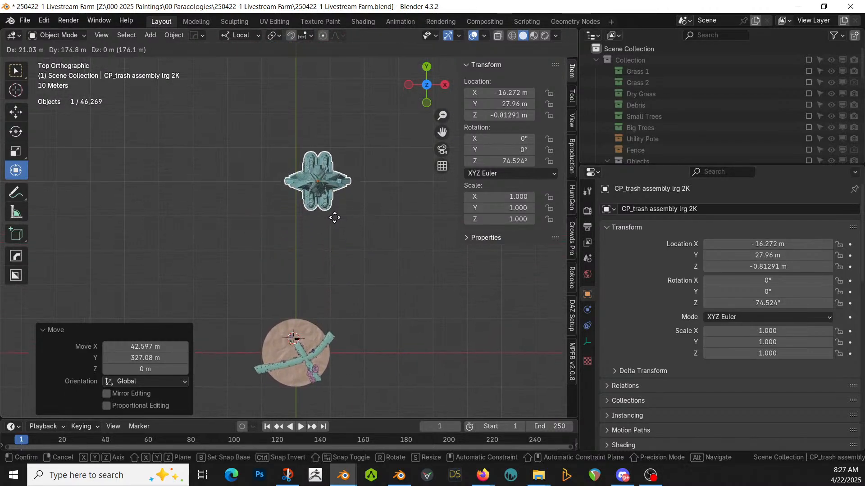
left_click(338, 202)
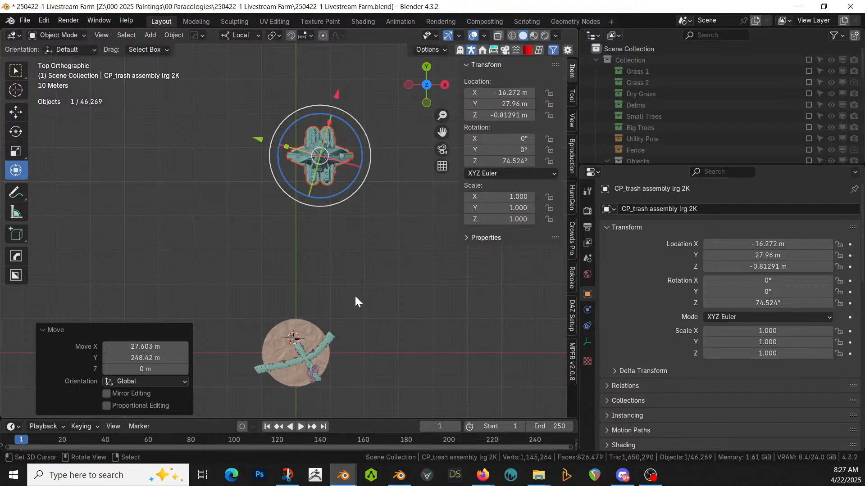
Step: Set the viewport's clip end distance to 10000 m
middle_click_drag(347, 333, 361, 266)
scroll(361, 265, "down", 1)
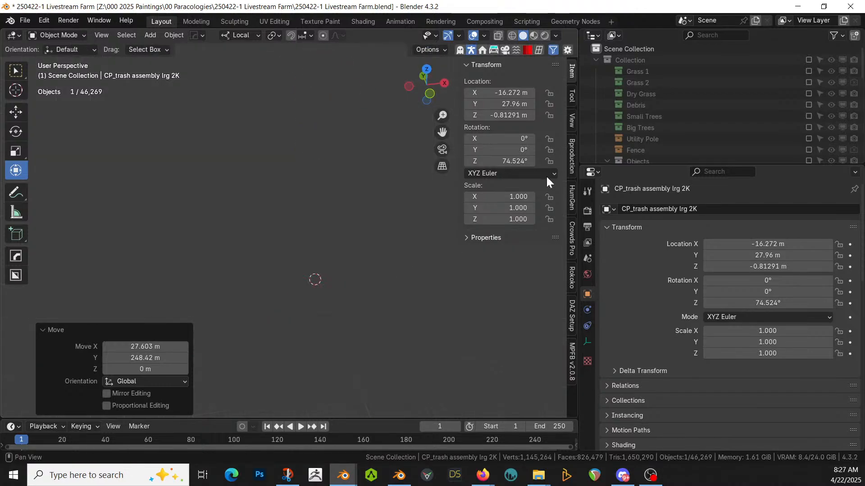
left_click(572, 124)
left_click(532, 104)
type("10000")
key("Return")
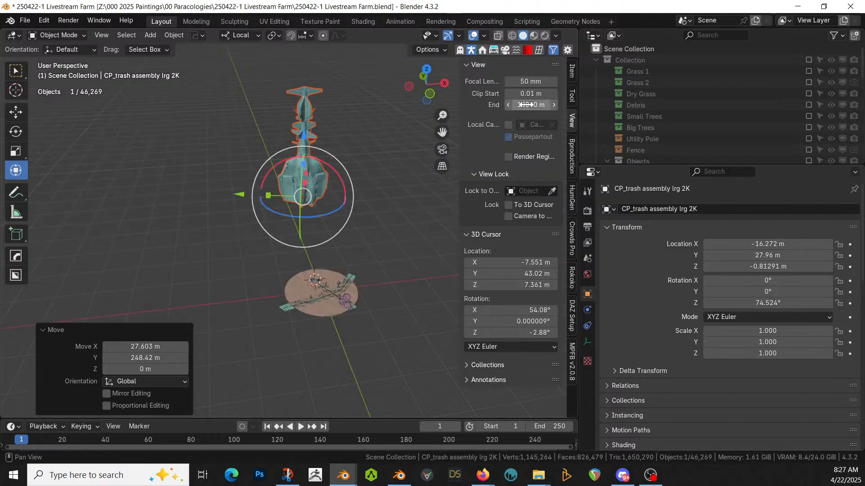
Step: Enter the camera view and use walk navigation to reposition the camera so it frames the shed, ivy-covered building and barn across the field
scroll(348, 213, "up", 8)
mouse_move(348, 213)
middle_mouse_down()
mouse_move(336, 177)
mouse_move(280, 171)
mouse_move(280, 187)
mouse_move(260, 188)
middle_mouse_up()
scroll(331, 176, "up", 4)
scroll(332, 176, "up", 4)
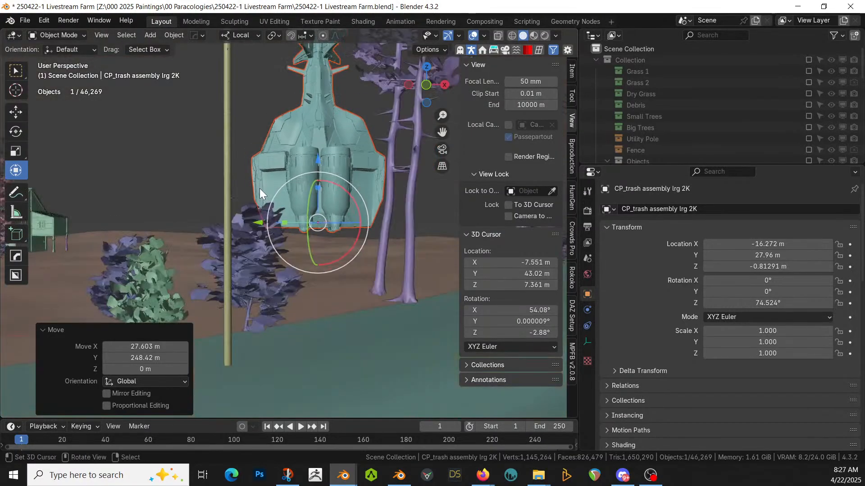
key("KP_0")
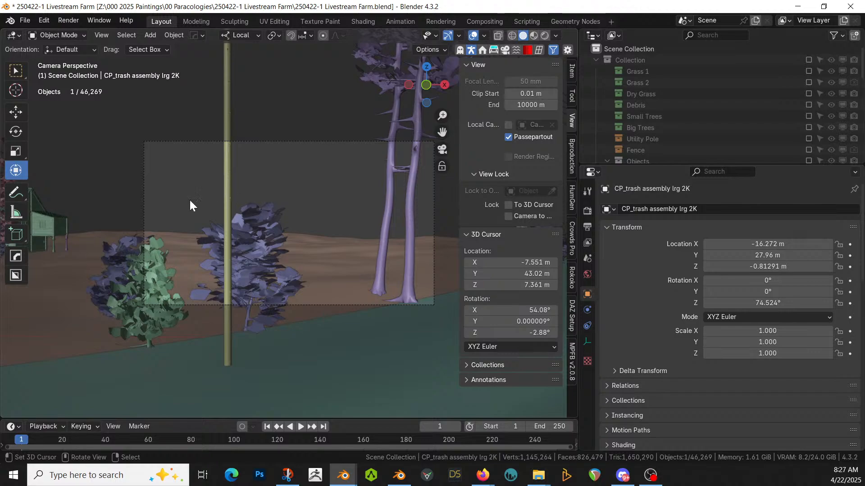
key("shift+grave")
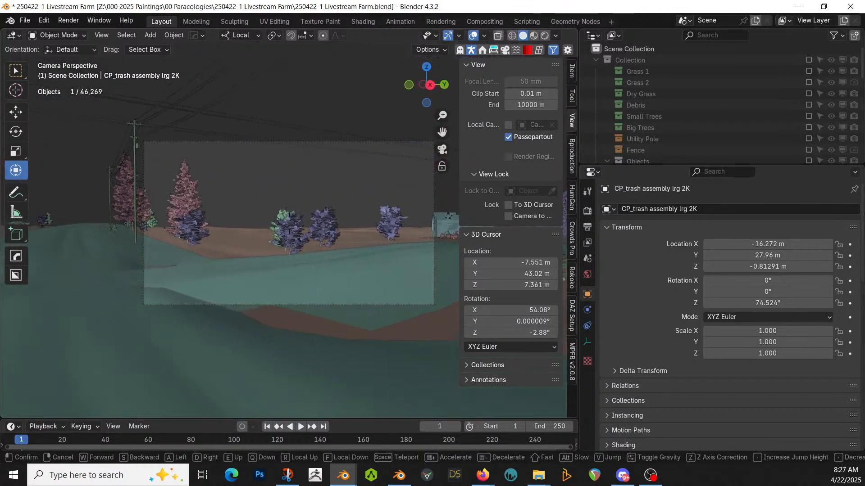
key("w")
key("w")
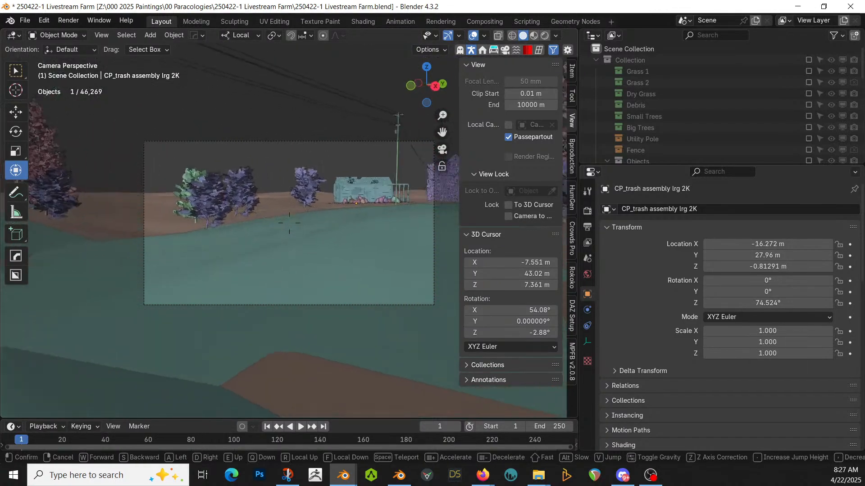
key("w")
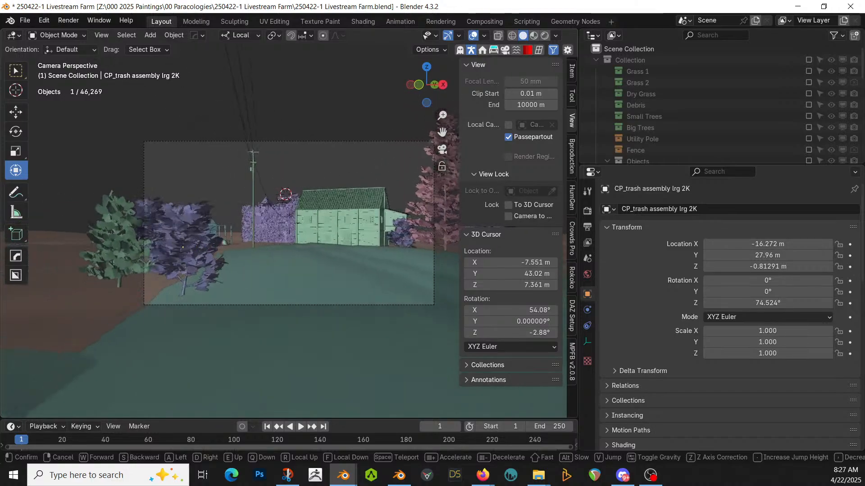
key("w")
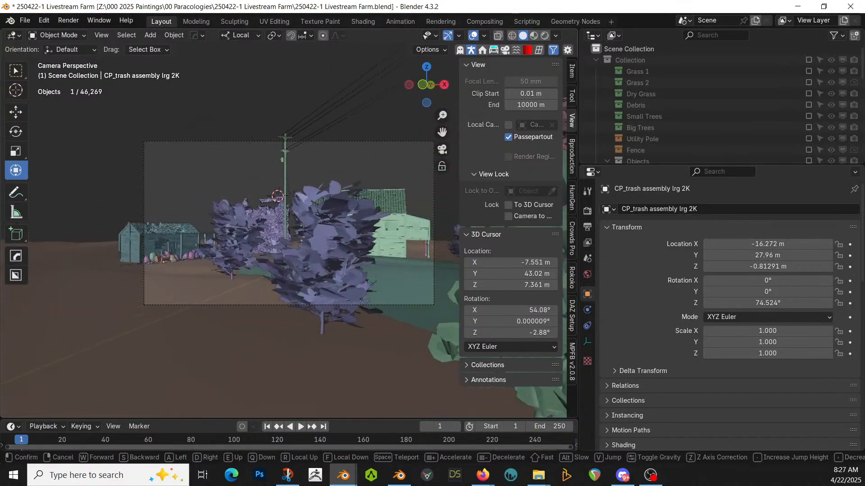
key("w")
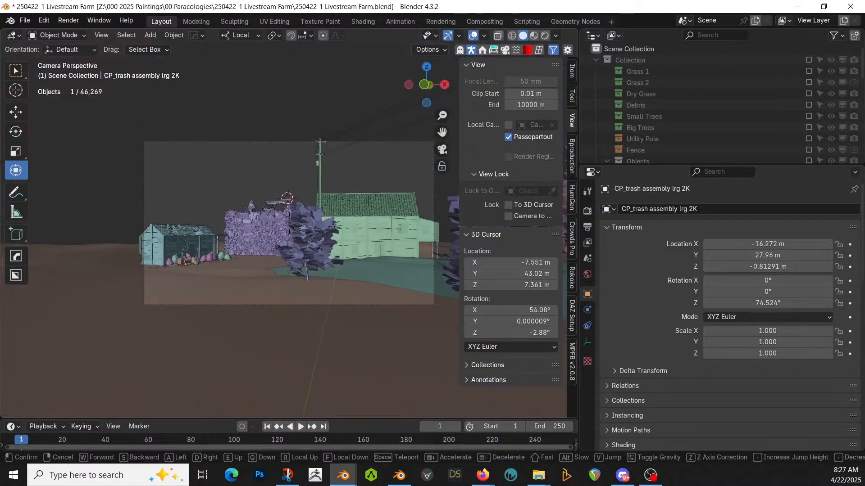
left_click(142, 199)
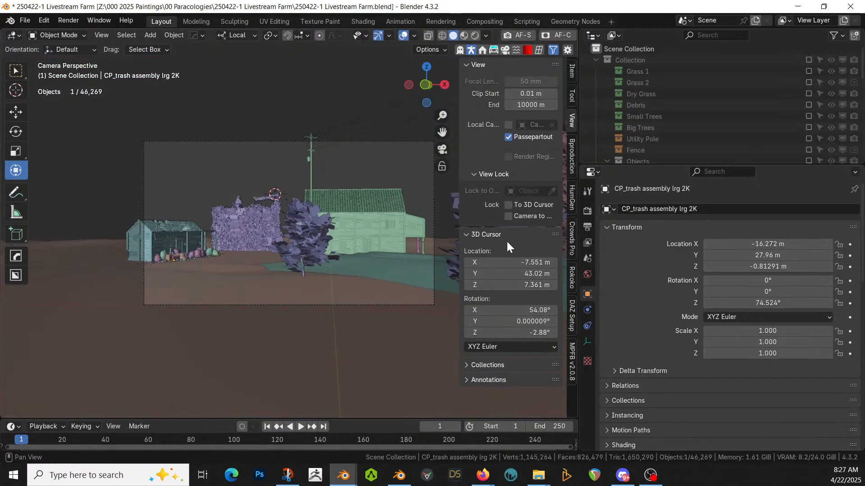
Step: Show the Photographer camera settings and apply the arri alexa 65 camera preset
left_click(504, 47)
left_click(572, 244)
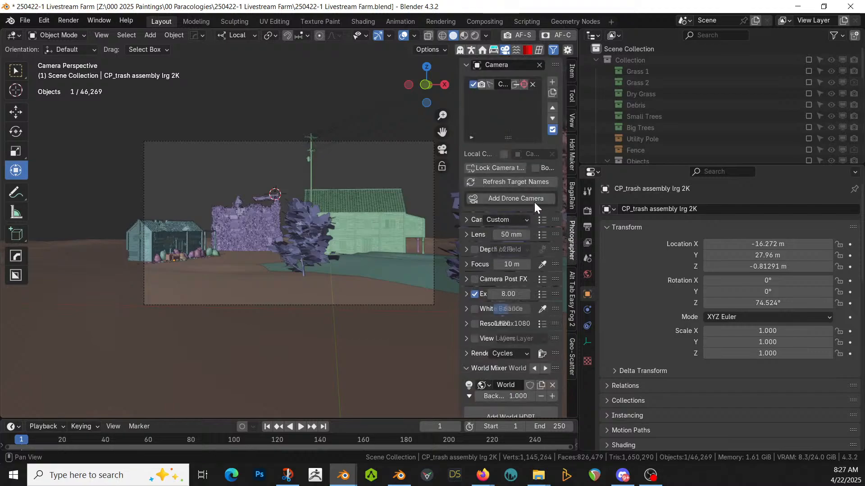
left_click(542, 220)
left_click(553, 112)
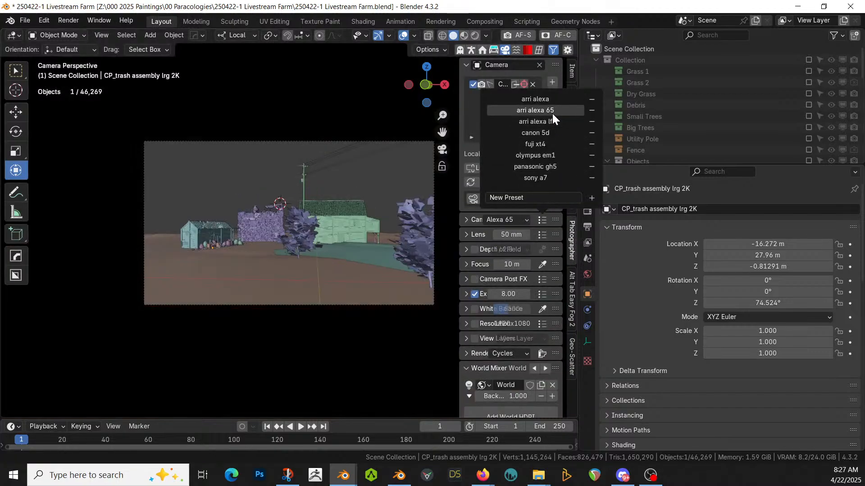
Step: Expand the camera properties and set the camera's clip end to 5000 m
left_click(471, 220)
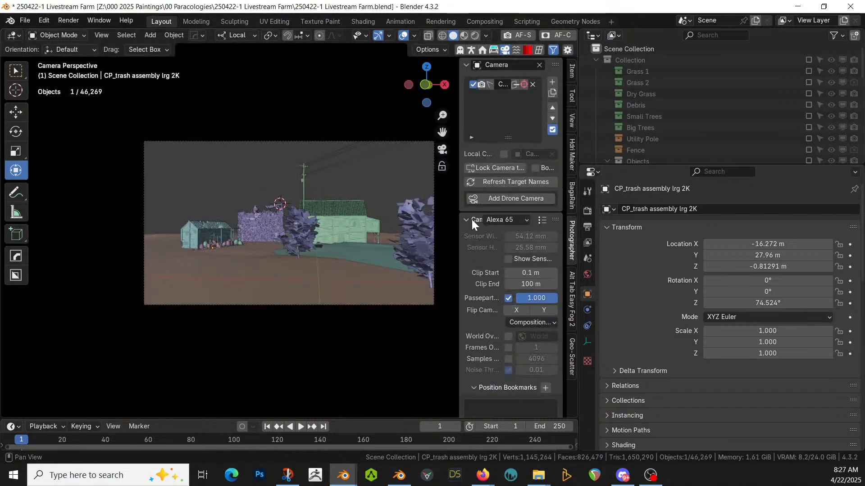
double_click(530, 284)
type("5000")
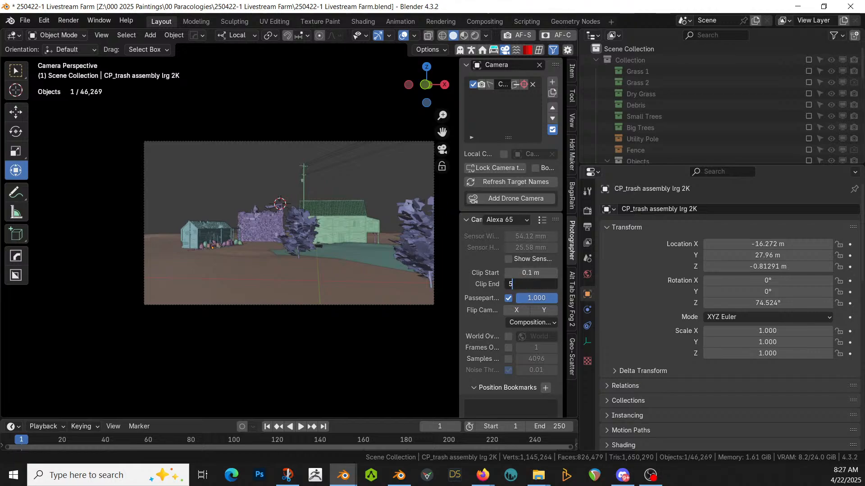
key("Return")
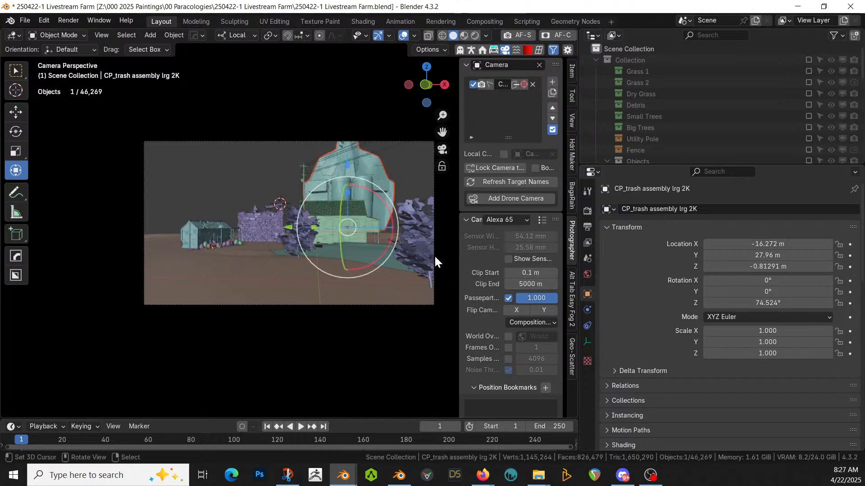
Step: Move the starship about -22.4 m along its local Z axis and about 75.7 m along its local X axis
left_click(353, 156)
key("g")
key("z")
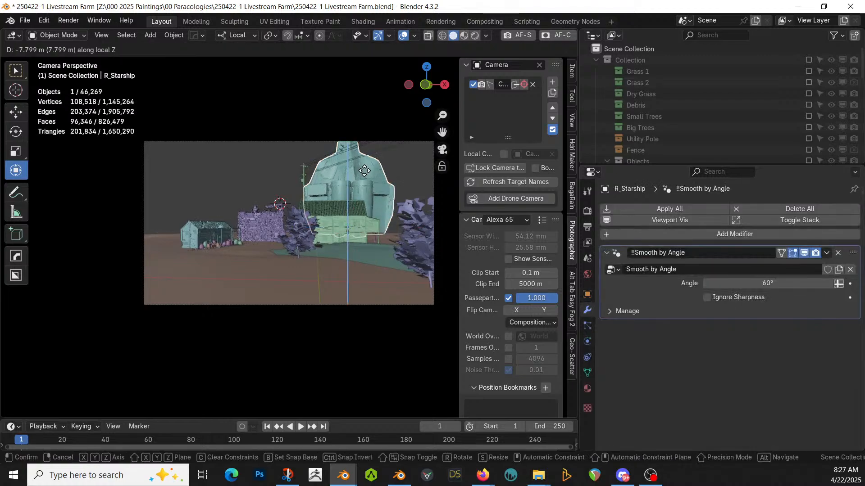
left_click(364, 178)
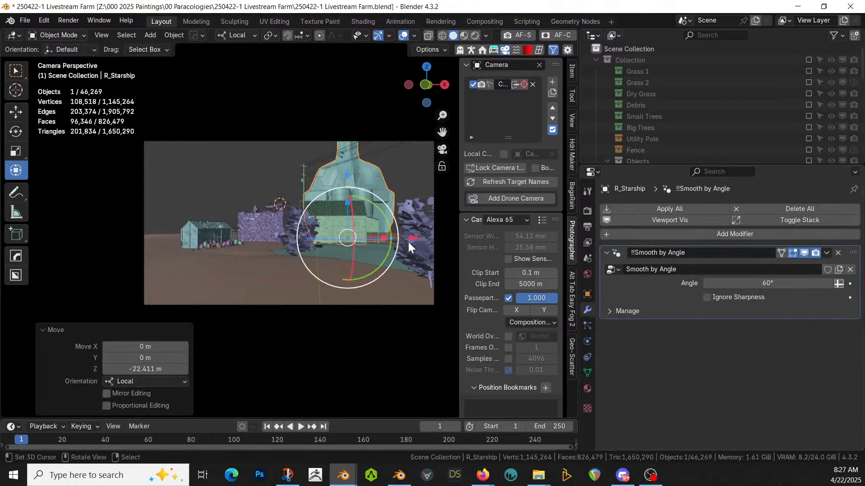
key("g")
key("x")
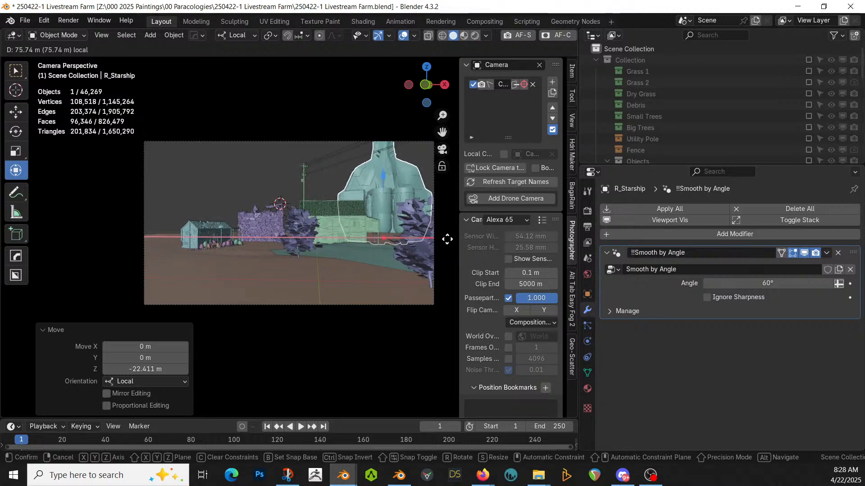
left_click(447, 240)
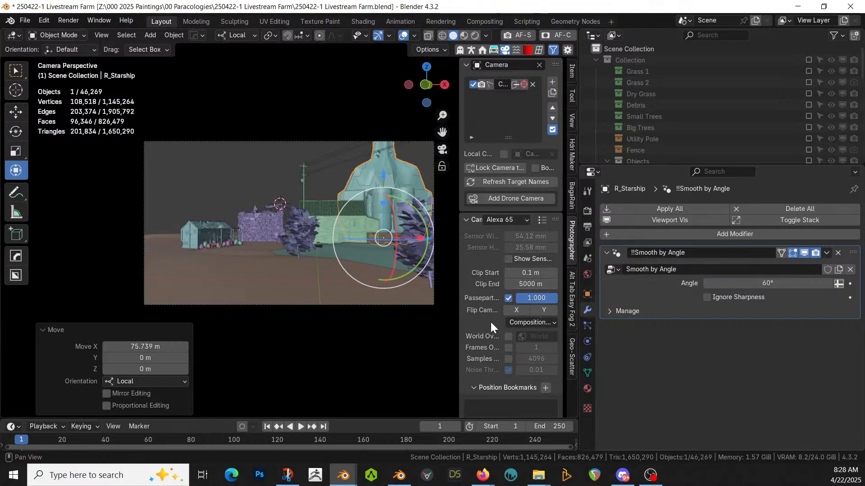
Step: Apply the cooke 50mm anamorphic lens preset to the camera, and set its focal length to 35 mm
scroll(494, 368, "down", 7)
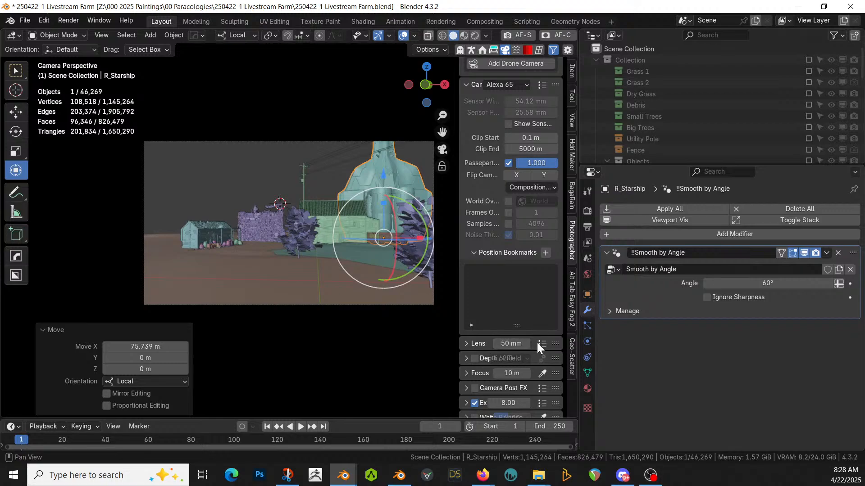
left_click(538, 343)
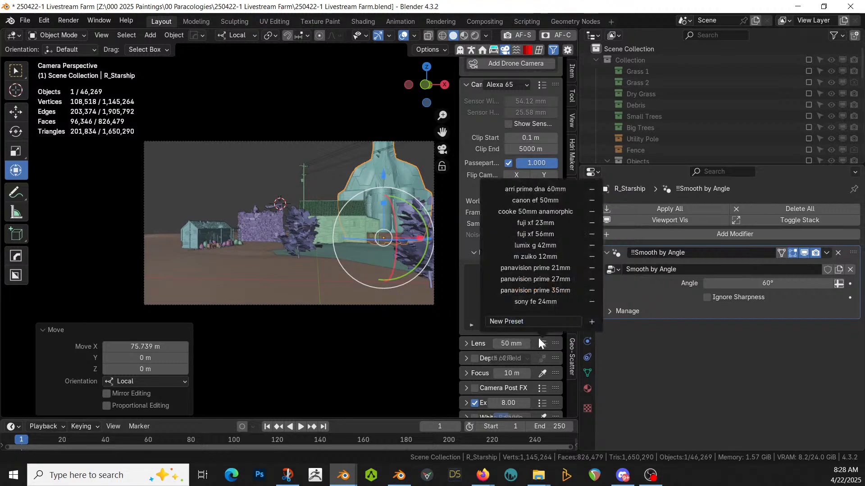
left_click(552, 211)
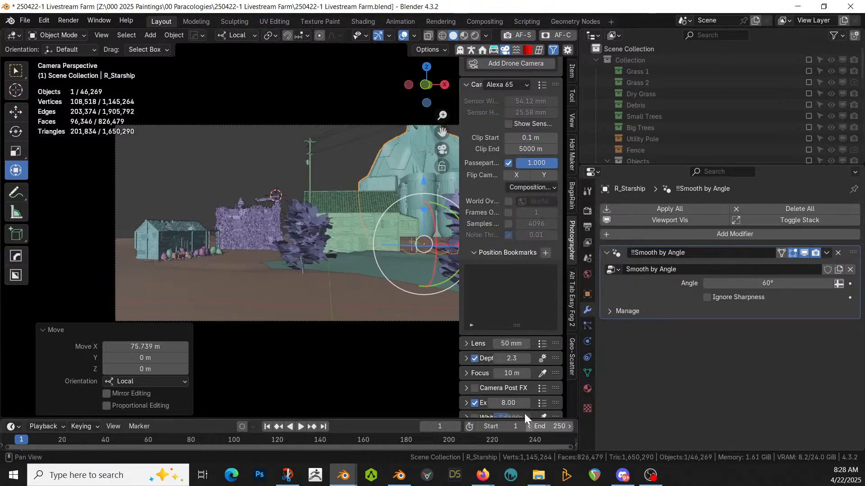
left_click(510, 344)
type("35")
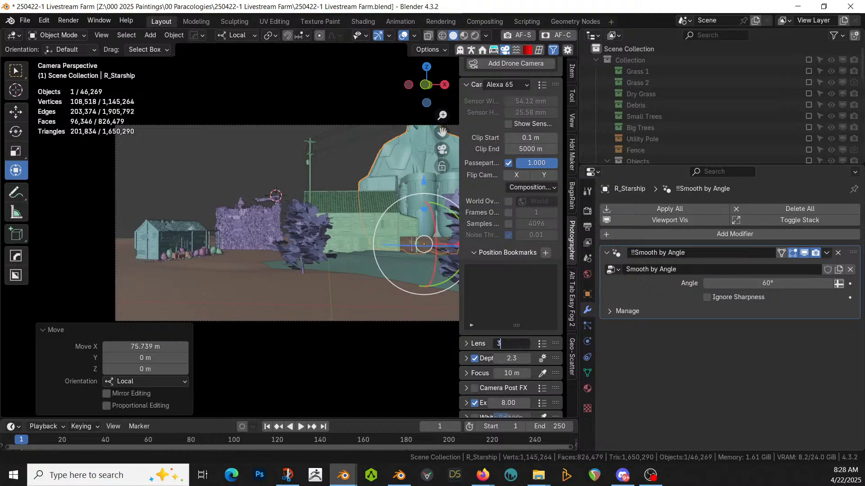
key("Return")
Step: Enable the camera's own resolution and apply a widescreen resolution preset with a height of 1068 pixels
scroll(495, 400, "down", 3)
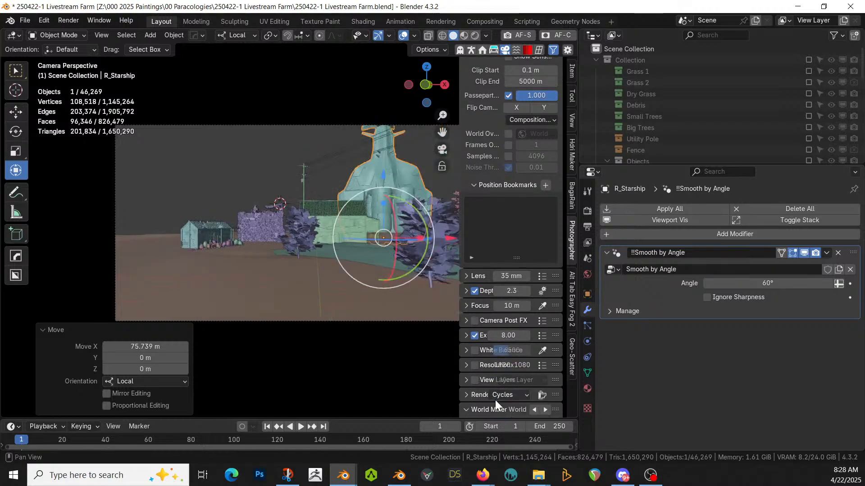
left_click(475, 366)
left_click(541, 365)
left_click(546, 257)
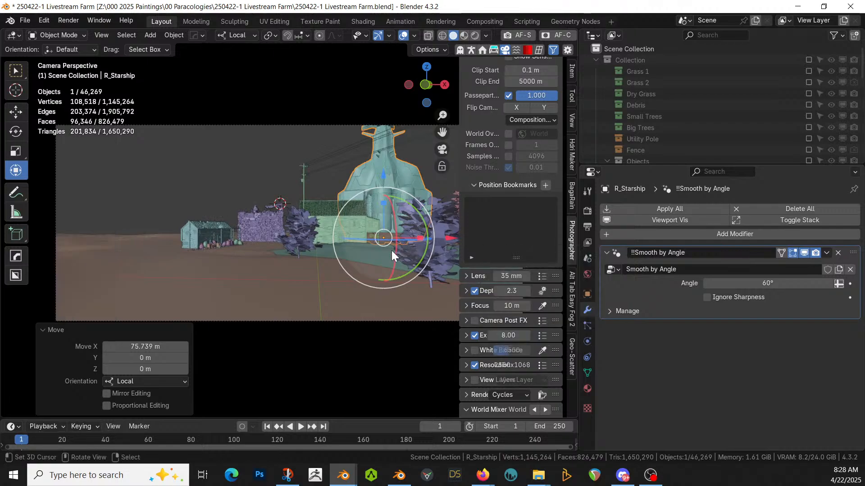
Step: Walk the camera to a new viewpoint framing the starship behind the farm buildings with a conifer beside them, and save the file
key("shift+grave")
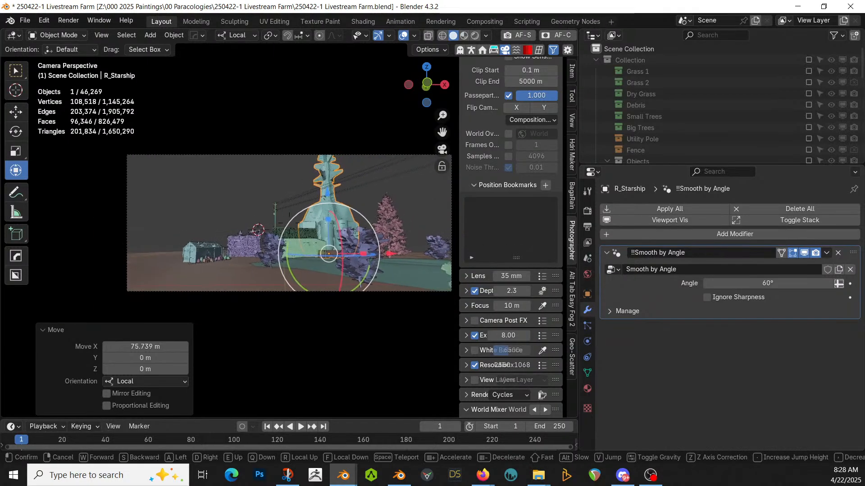
key("w")
key("q")
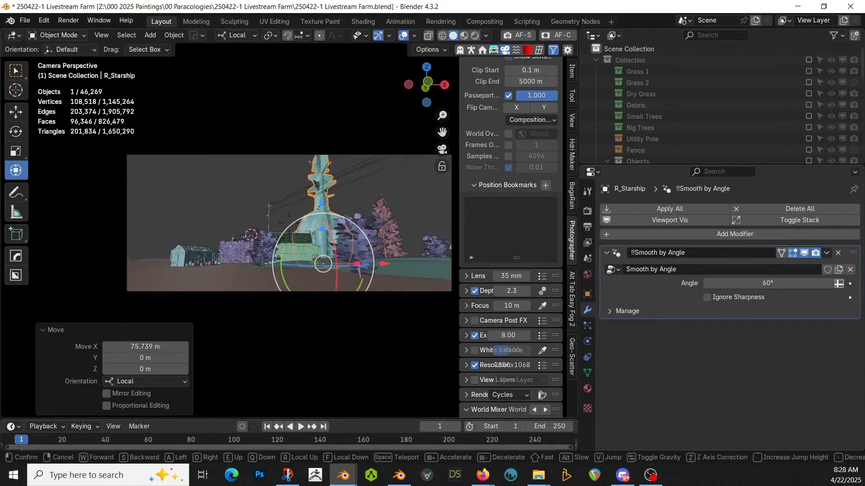
key("a")
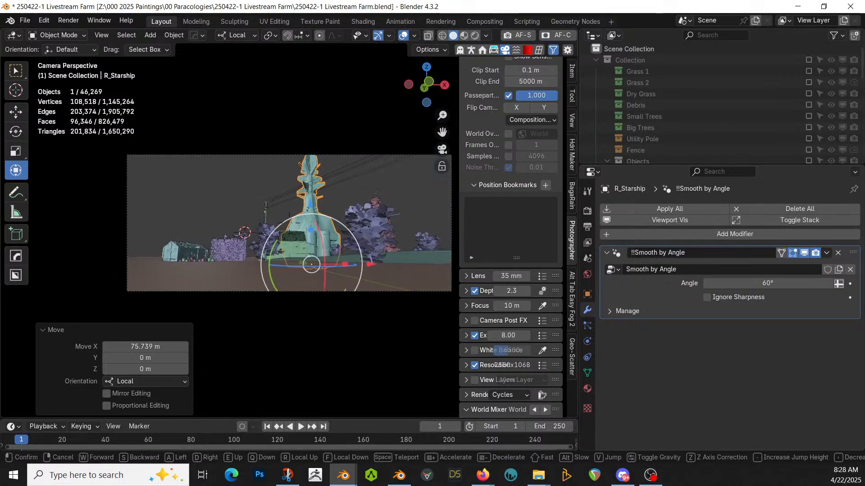
key("e")
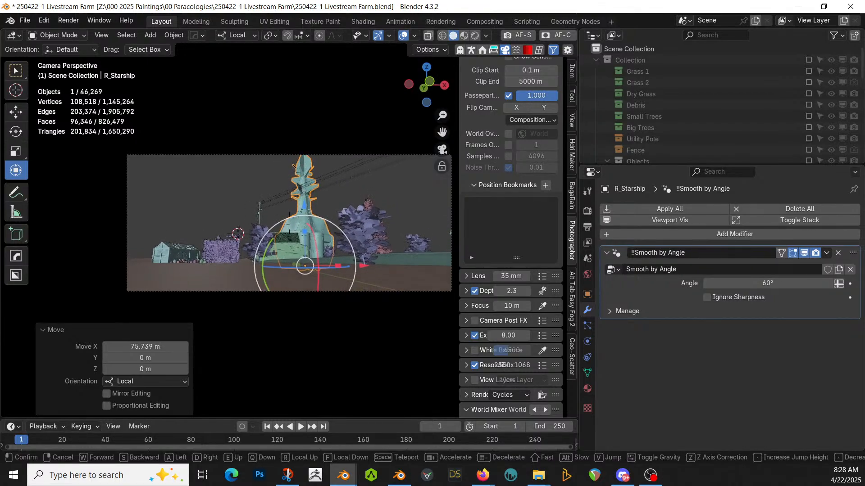
key("w")
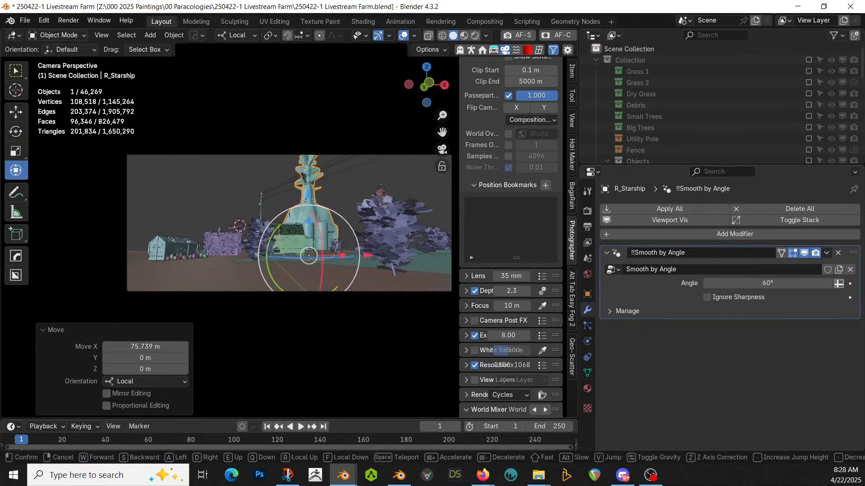
key("d")
key("d")
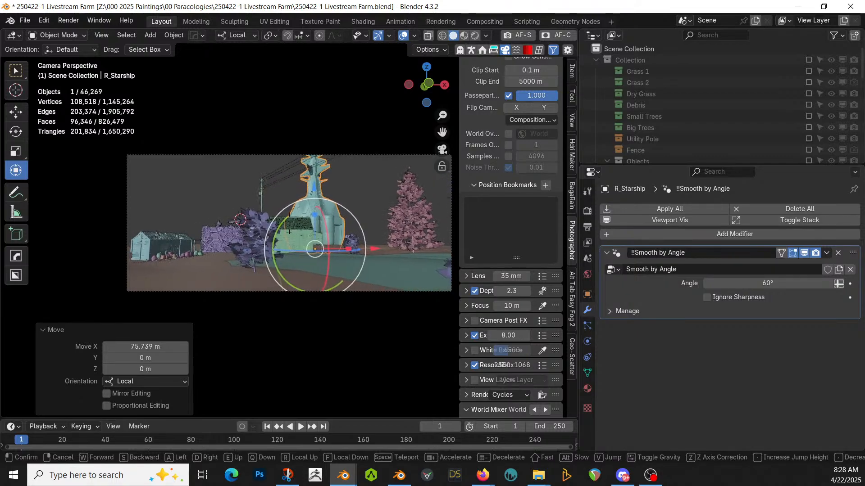
left_click(404, 261)
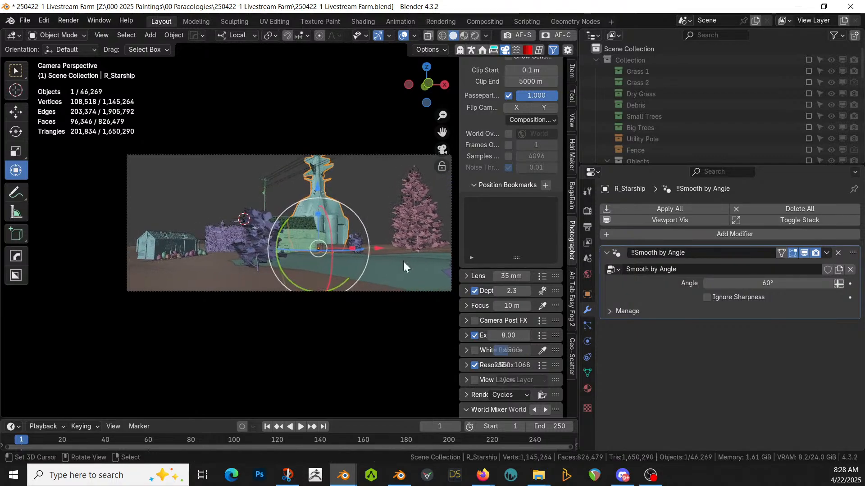
key("ctrl+s")
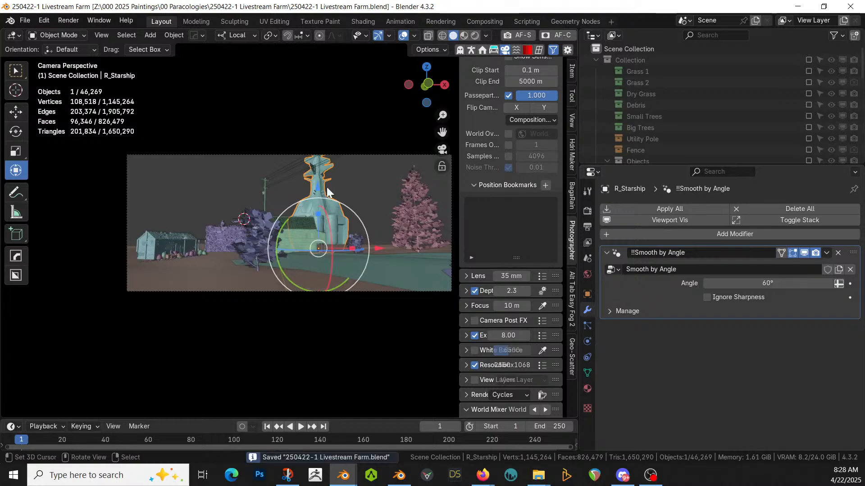
Step: Add a cylinder mesh near the farm buildings with a radius of 2 m and a depth of 6 m
key("KP_0")
scroll(381, 243, "down", 15)
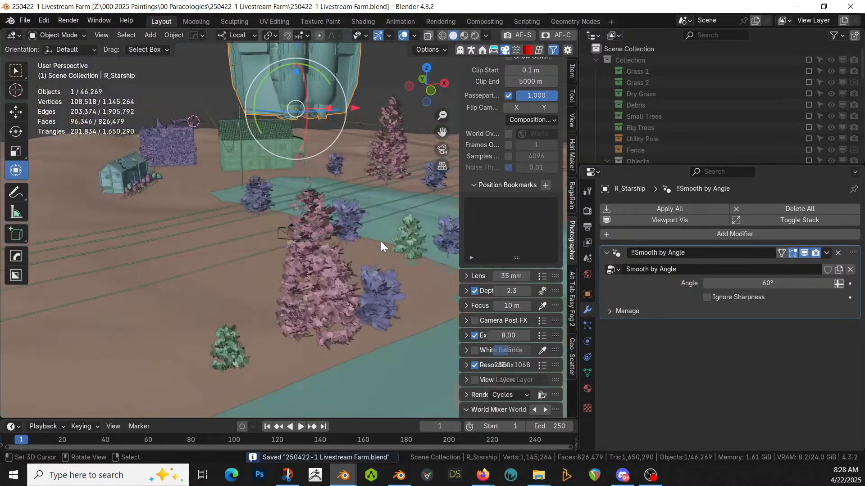
middle_click_drag(287, 314, 305, 417)
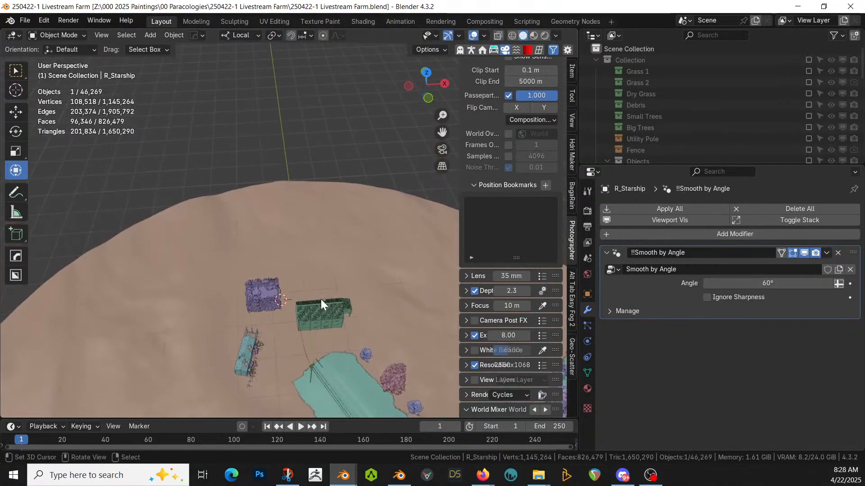
key("shift+a")
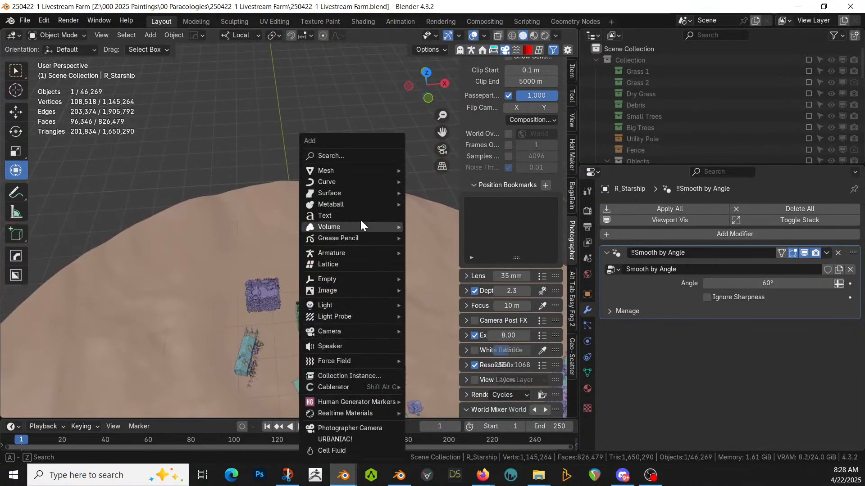
mouse_move(356, 171)
left_click(457, 272)
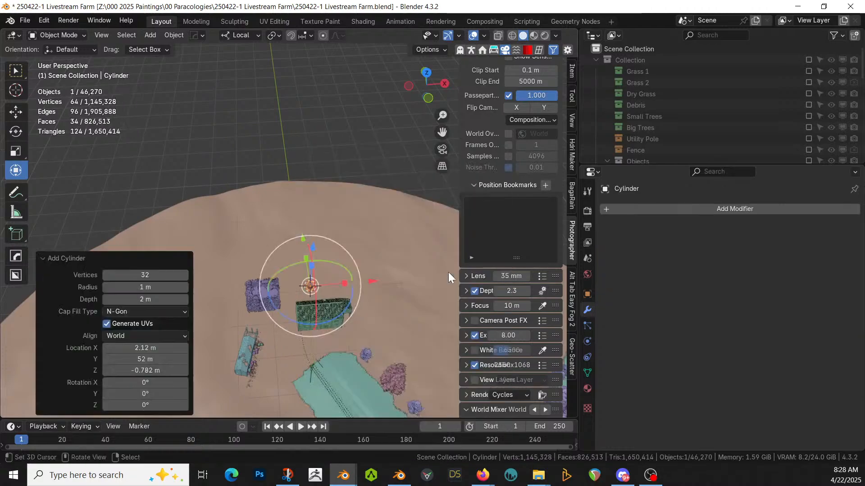
left_click(145, 287)
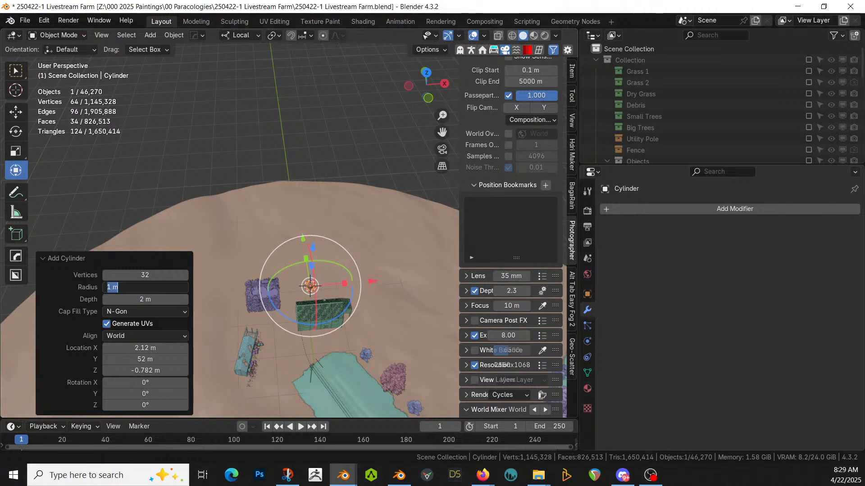
key("Tab")
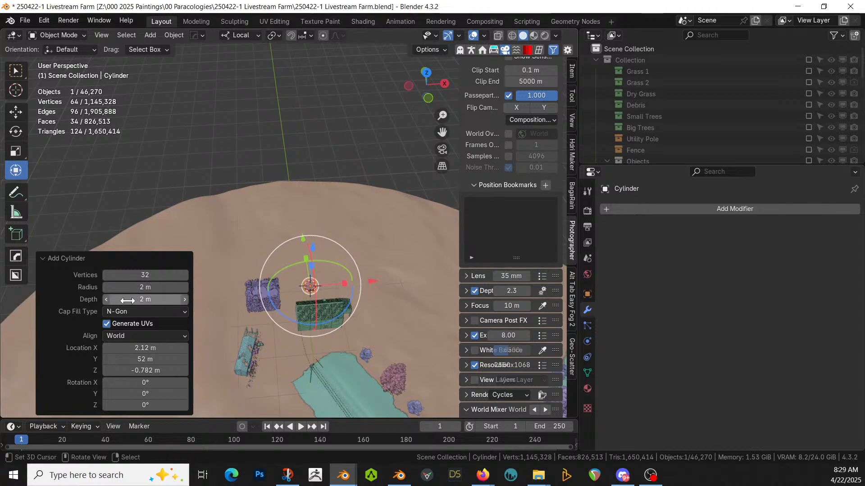
type("6")
key("Return")
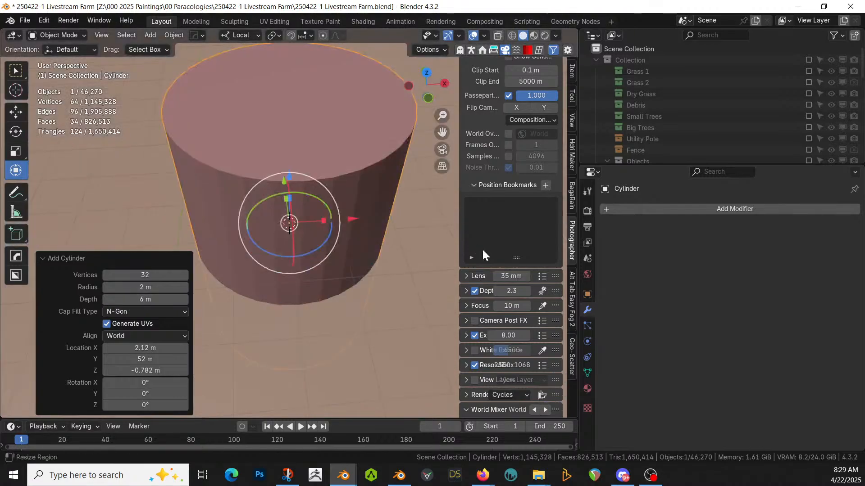
Step: Raise the cylinder about 2.86 m along its local Z axis
scroll(499, 250, "down", 2)
scroll(302, 243, "down", 2)
middle_click_drag(302, 255, 342, 253)
key("g")
key("z")
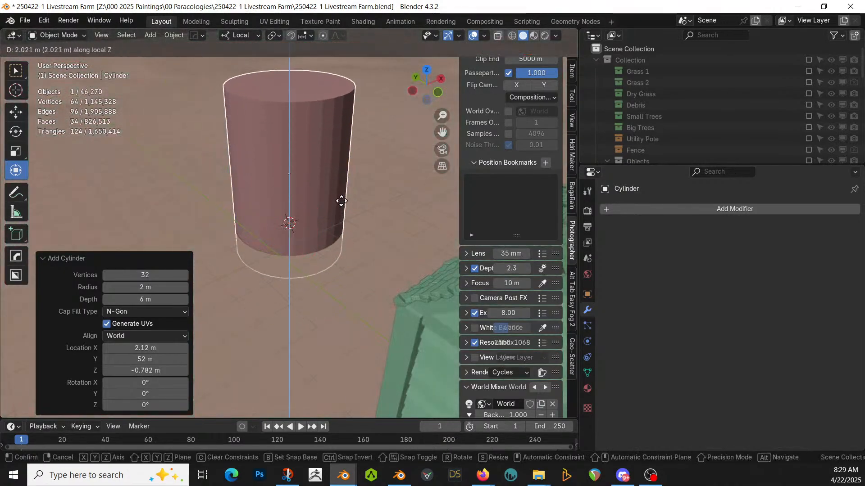
left_click(344, 182)
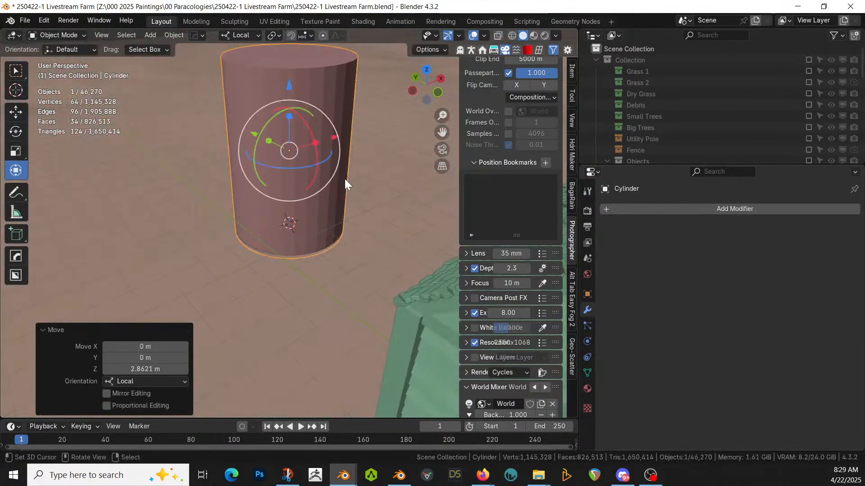
middle_click_drag(344, 179, 345, 181)
Step: Scale the cylinder uniformly by 3 and raise it about 4.96 m along its local Z axis
key("KP_0")
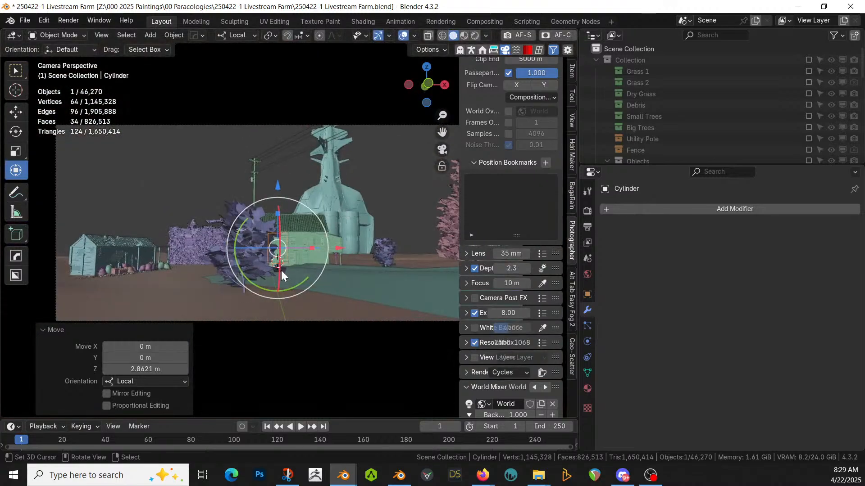
type("s3")
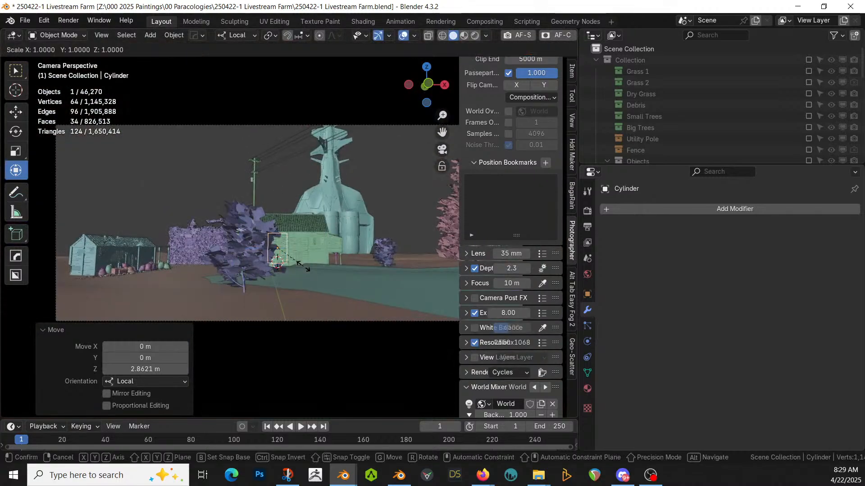
key("Return")
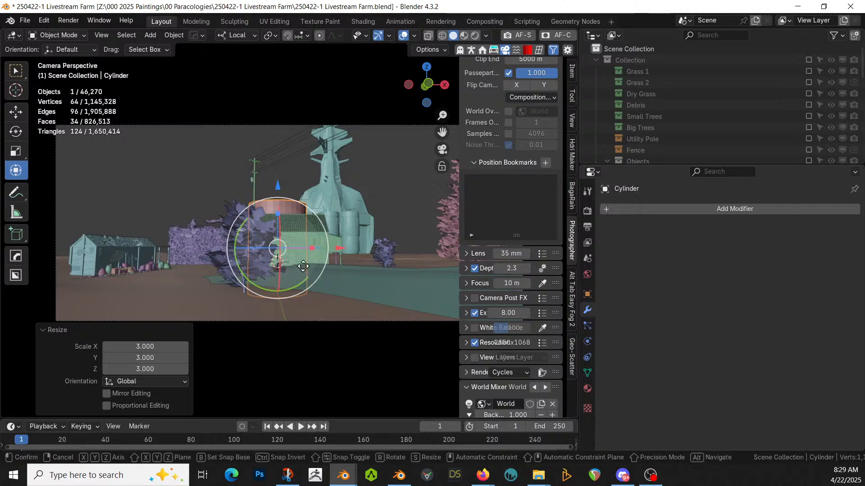
key("g")
key("z")
left_click(306, 242)
Step: Place the cylinder behind the small shed, moving it about -31 m and about 4.8 m along its local X axis
middle_click_drag(279, 250, 288, 291)
key("g")
key("x")
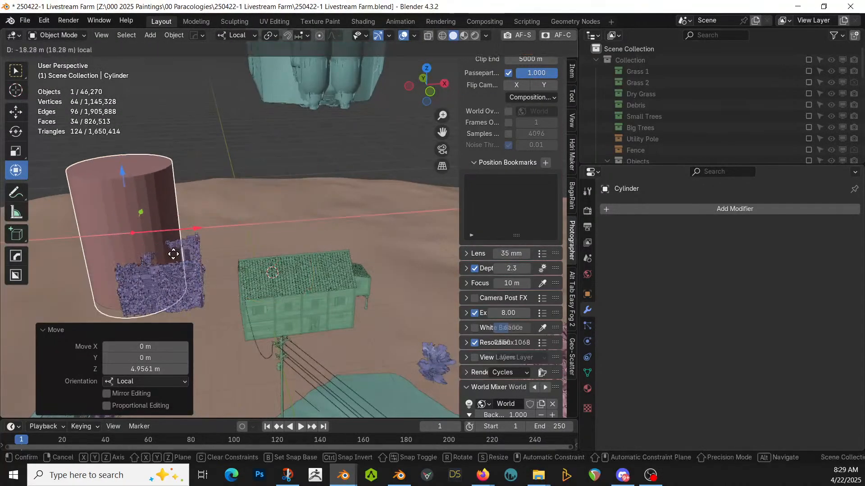
left_click(87, 269)
key("KP_0")
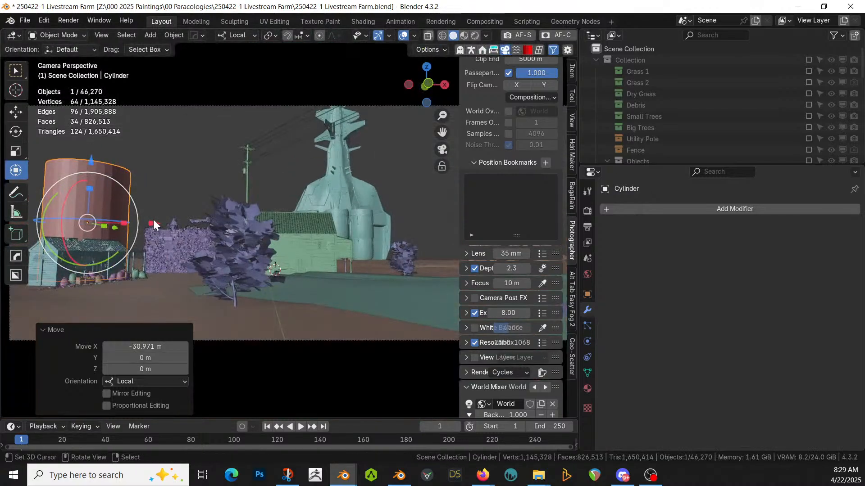
key("g")
key("x")
left_click(183, 223)
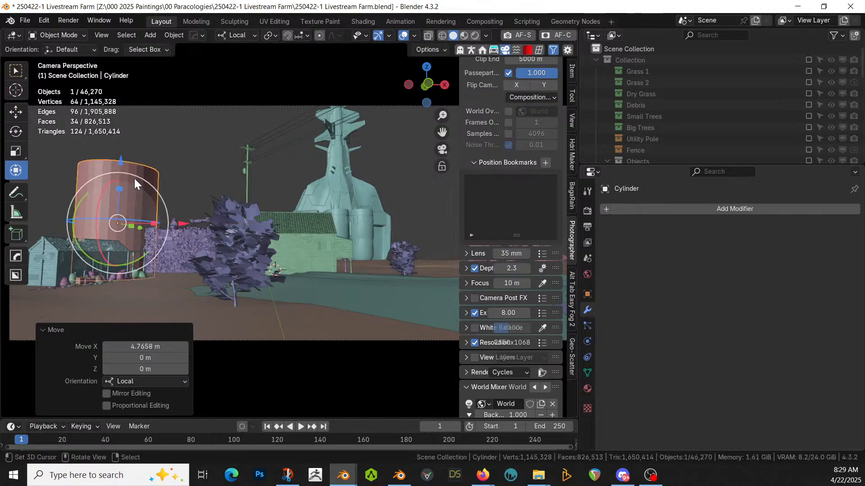
Step: Apply the cylinder's rotation and scale, and isolate it in local view
key("ctrl+a")
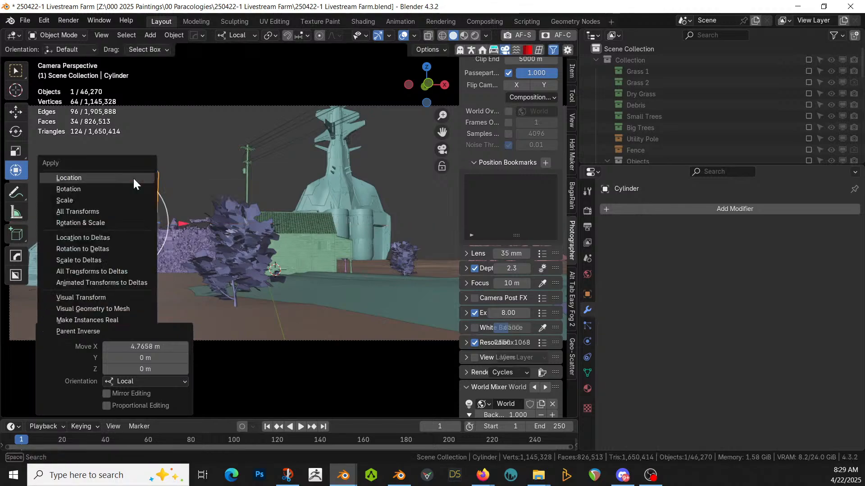
left_click(104, 222)
key("KP_Divide")
middle_click_drag(131, 183, 204, 242)
Step: Add 12 evenly spaced horizontal loop cuts around the cylinder's side in Edit Mode
key("Tab")
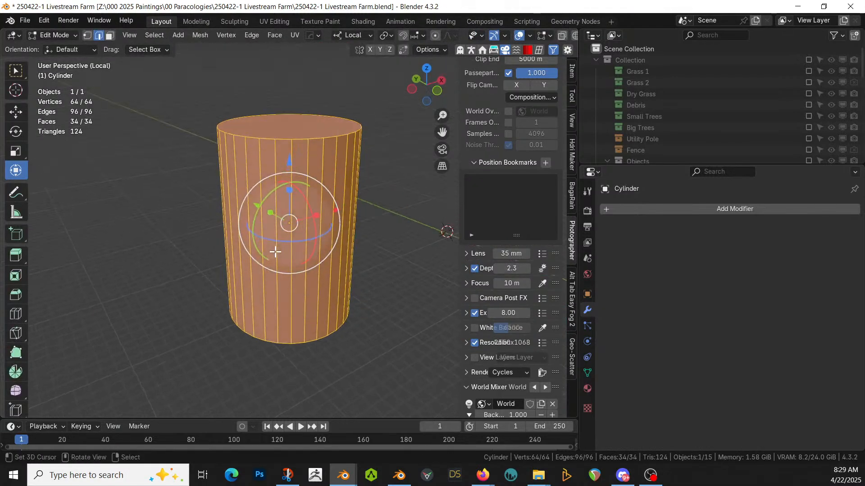
left_click(276, 252)
key("ctrl+r")
scroll(276, 251, "up", 9)
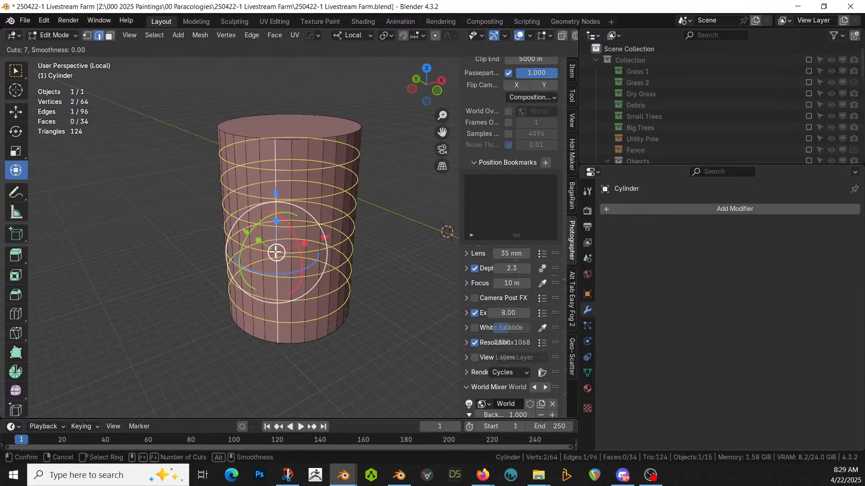
scroll(276, 252, "up", 2)
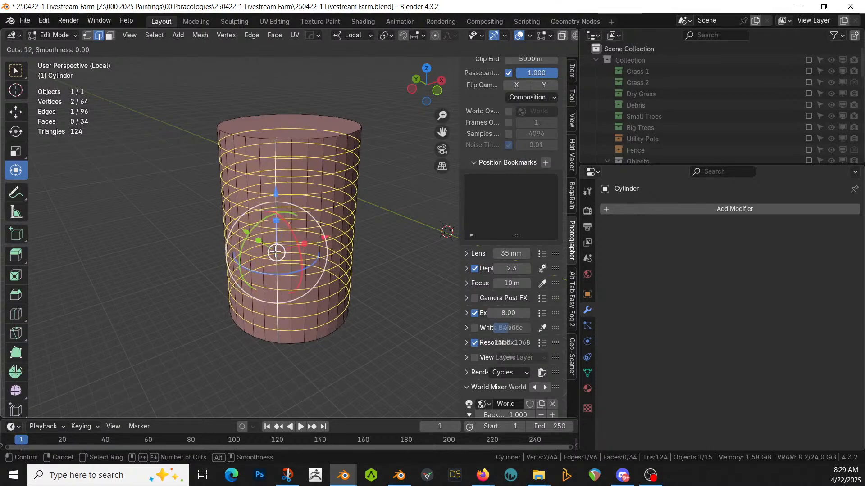
left_click(276, 252)
right_click(276, 252)
Step: Bevel the rim of the cylinder's top face by about 0.93 m with one segment
left_click(298, 124)
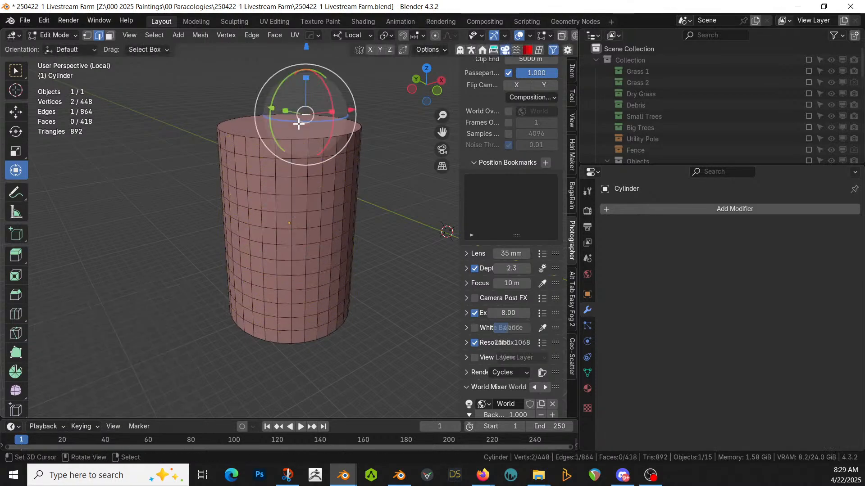
key("3")
left_click(286, 129)
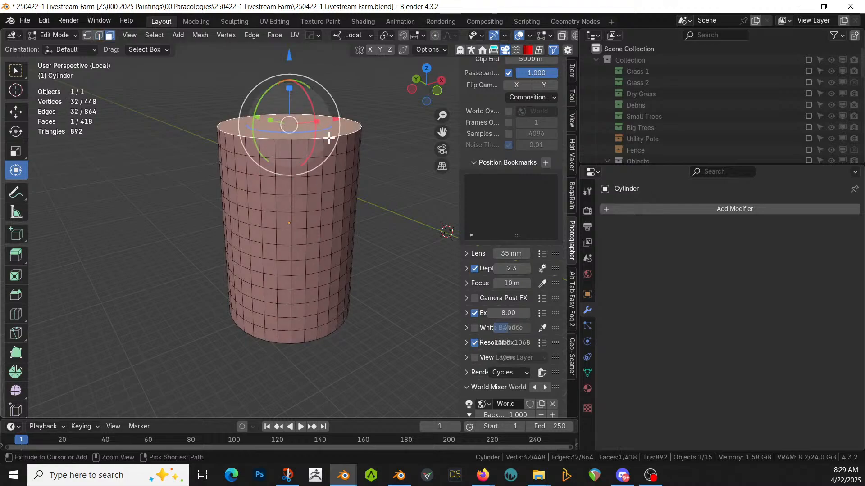
key("ctrl+b")
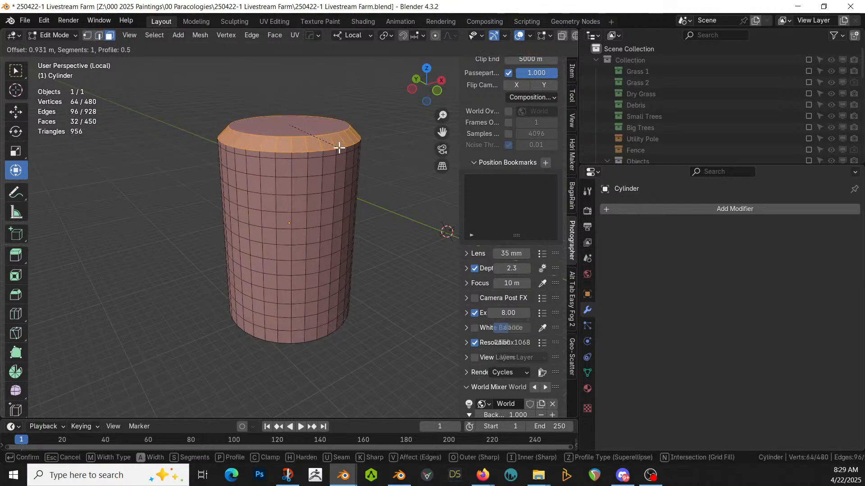
left_click(339, 148)
Step: Inset the cylinder's top face four times toward the centre, by roughly 0.95 m each and about 0.69 m for the last inset
left_click(290, 129)
middle_click_drag(291, 131, 298, 196)
left_click(275, 36)
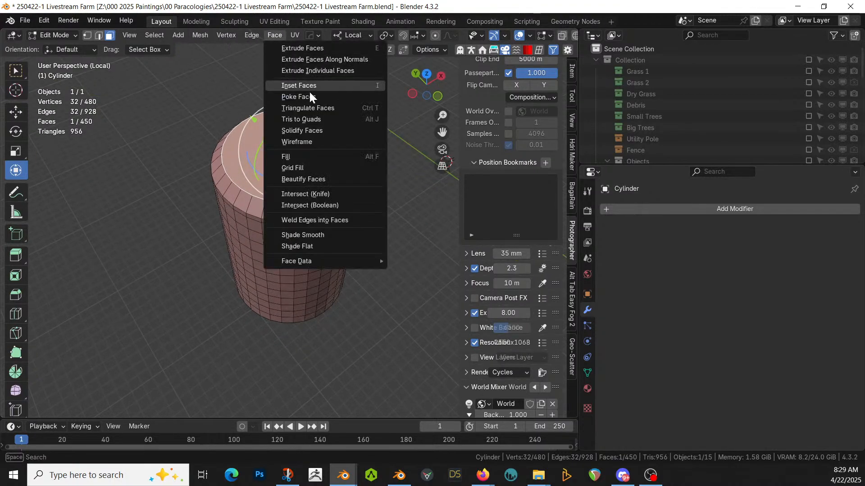
key("KP_5")
key("KP_7")
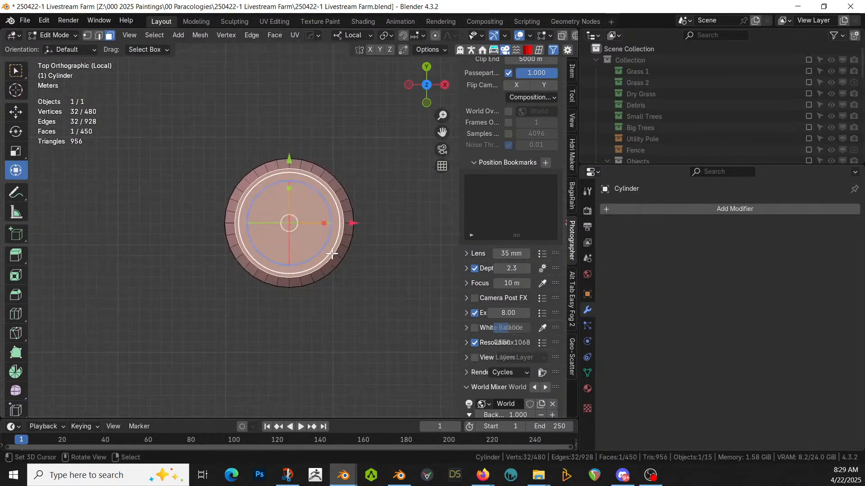
key("i")
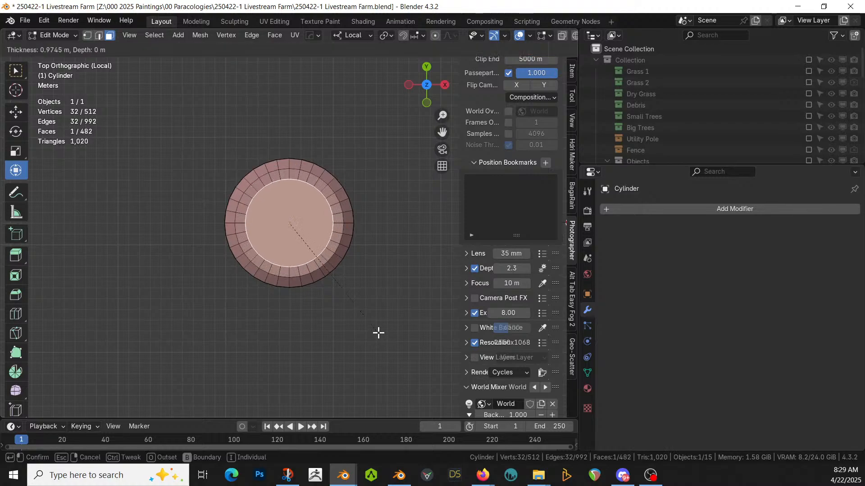
left_click(375, 329)
key("i")
left_click(369, 323)
key("i")
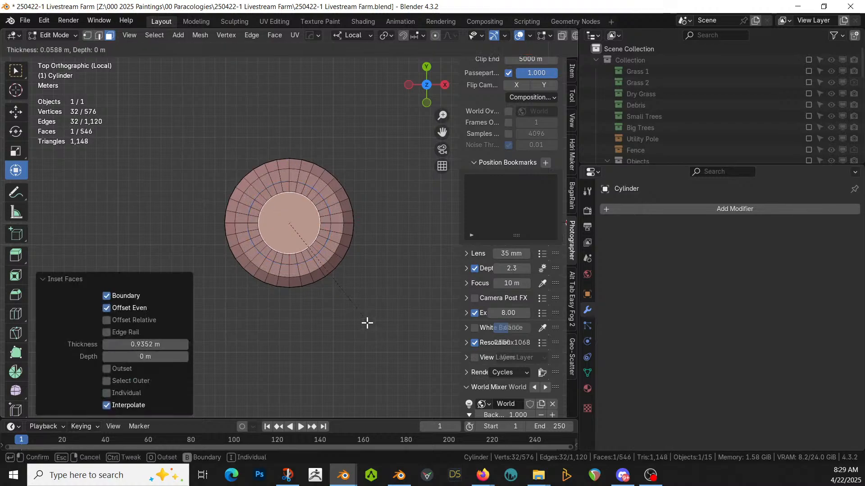
left_click(359, 320)
key("i")
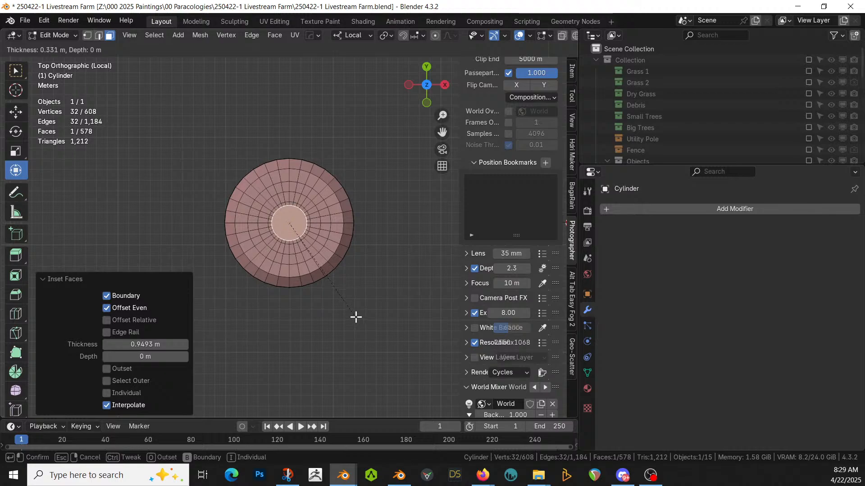
left_click(352, 315)
Step: Extrude the small central top face up about 2.45 m and bevel its rim by about 0.53 m with one segment
middle_click_drag(341, 315, 341, 234)
key("e")
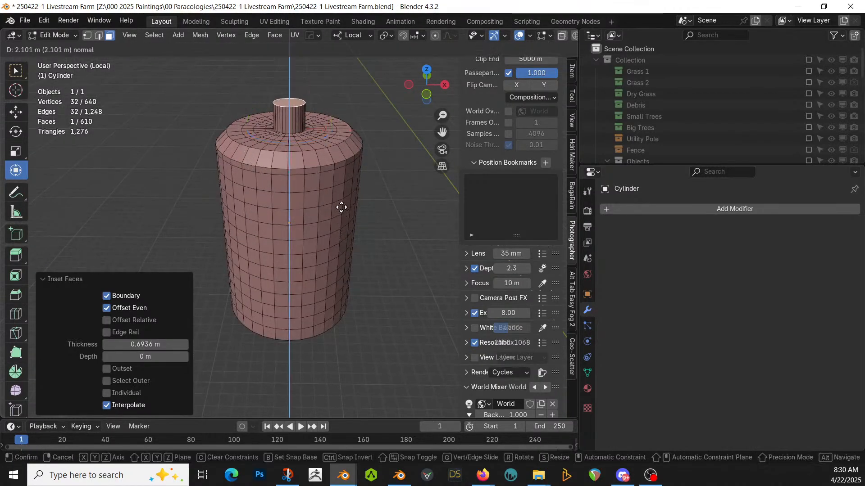
left_click(342, 204)
key("ctrl+b")
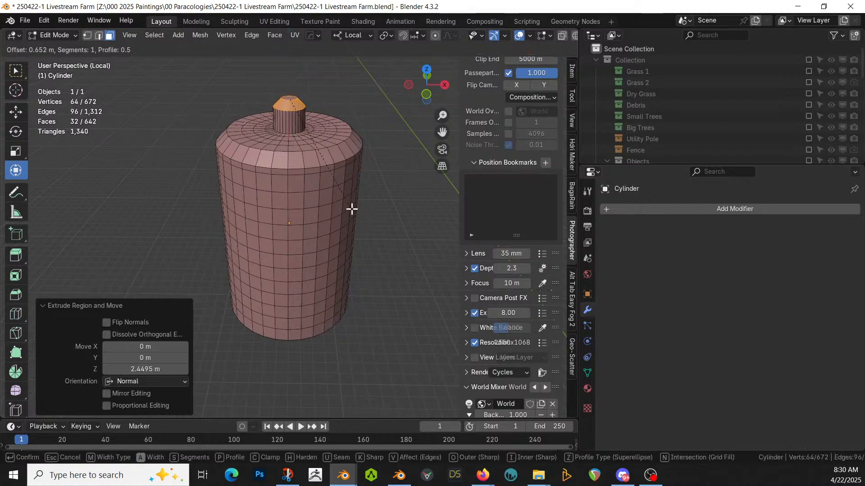
left_click(351, 208)
key("KP_0")
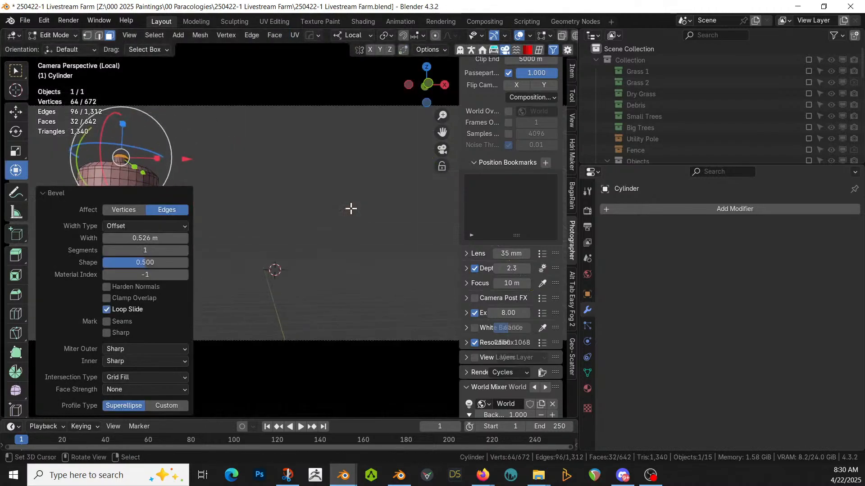
key("Tab")
middle_click_drag(282, 225, 325, 229, "shift")
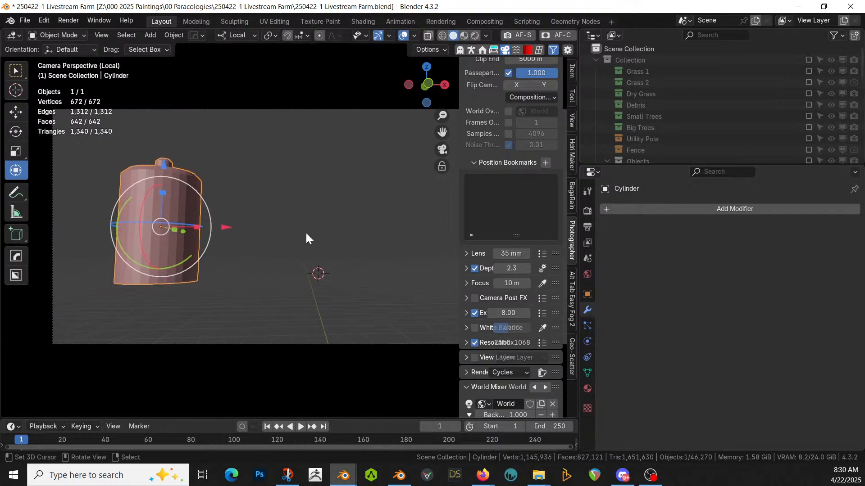
Step: Select the ring of side faces just below the bevelled lid and extrude it outward along normals by about 0.41 m
key("Tab")
middle_click_drag(222, 243, 404, 276)
middle_click_drag(349, 269, 318, 324)
scroll(362, 301, "up", 4)
left_click(318, 326)
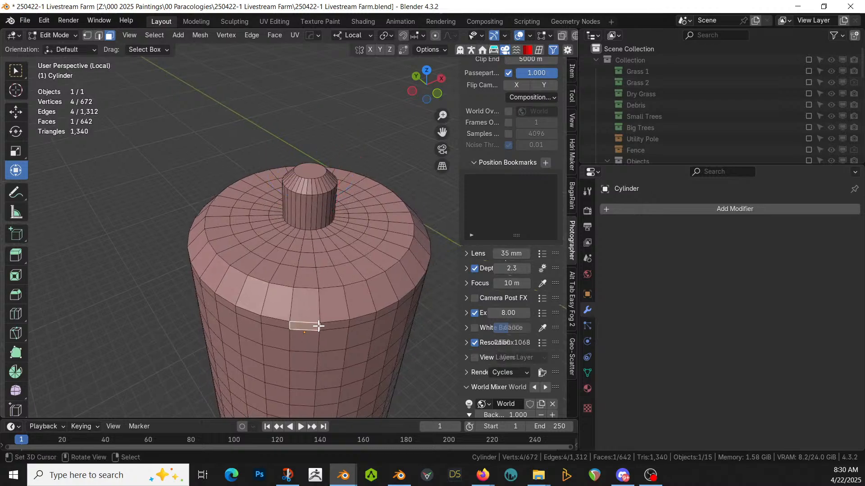
left_click(321, 325, "alt")
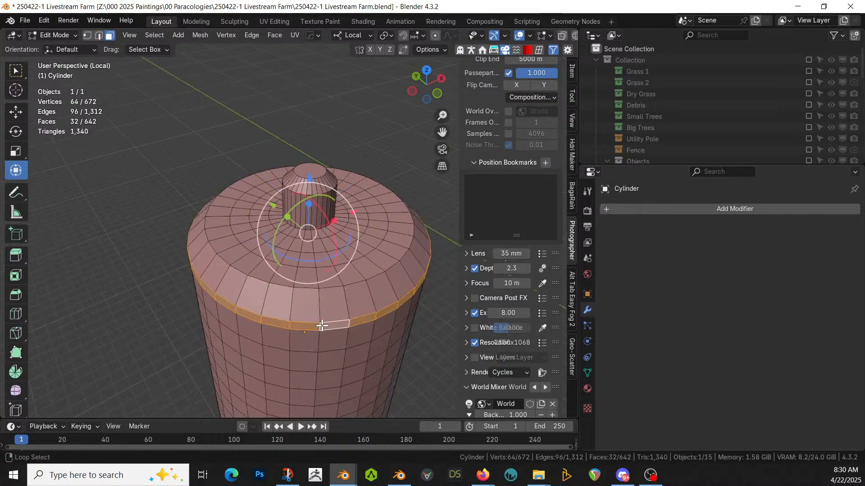
key("alt+e")
left_click(395, 358)
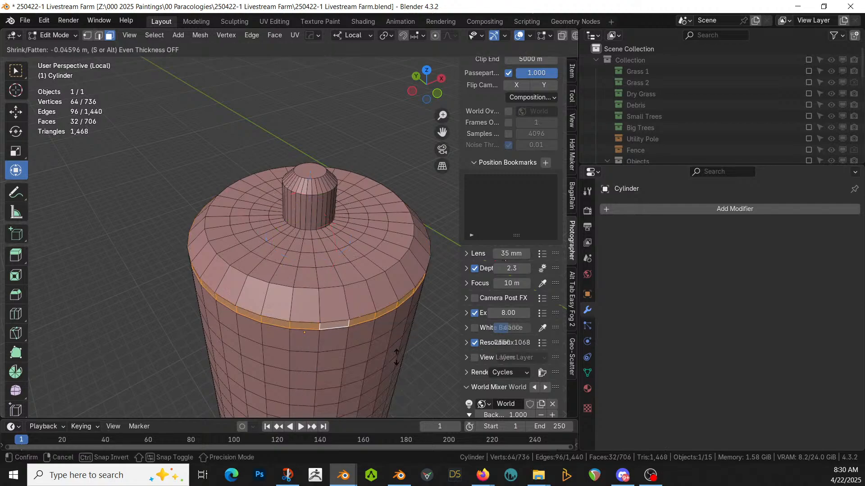
left_click(397, 352)
middle_click_drag(396, 352, 390, 298)
key("KP_0")
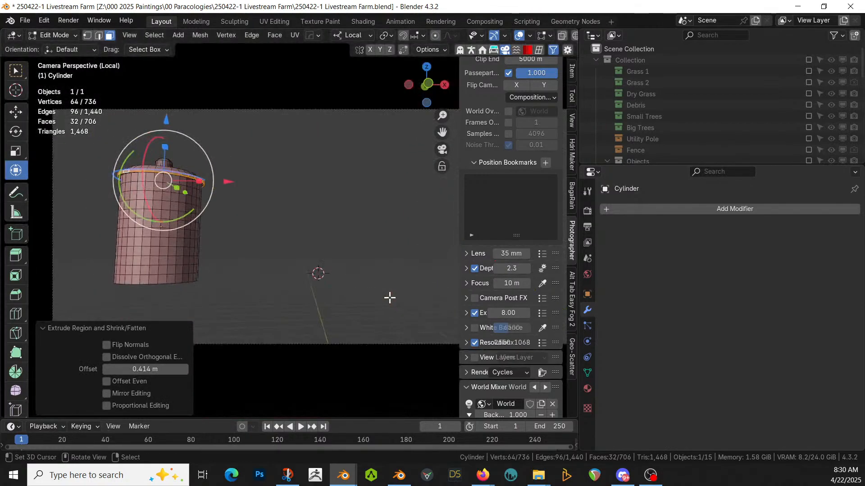
key("Tab")
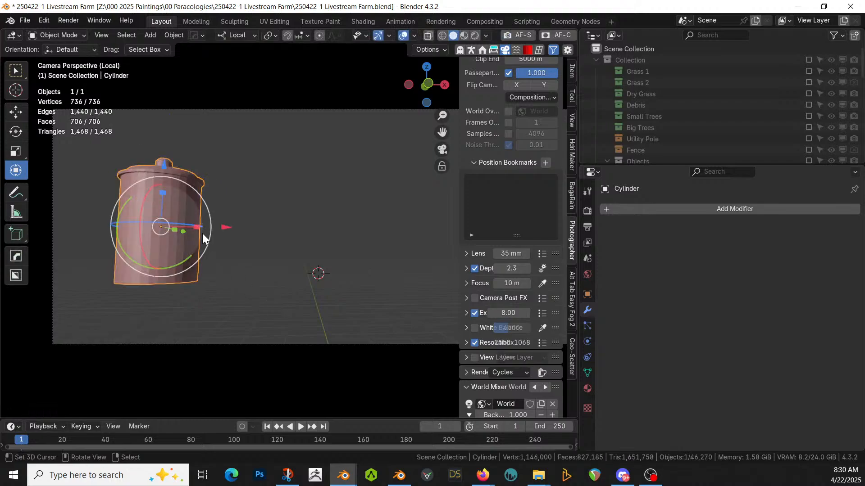
middle_click_drag(202, 229, 315, 226, "shift")
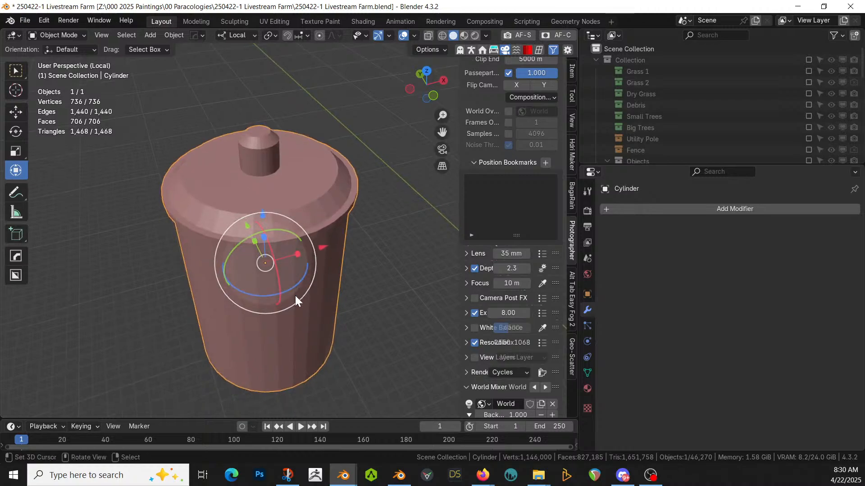
Step: Select all side-wall faces below the protruding lid ring by growing the selection from the bottom face, then exclude the bottom face itself
key("Tab")
middle_click_drag(280, 334, 276, 231)
left_click(276, 232)
key("ctrl+KP_Add")
key("ctrl+KP_Add")
key("ctrl+KP_Add")
key("ctrl+KP_Add")
key("ctrl+KP_Add")
key("ctrl+KP_Add")
key("ctrl+KP_Add")
key("ctrl+KP_Add")
key("ctrl+KP_Add")
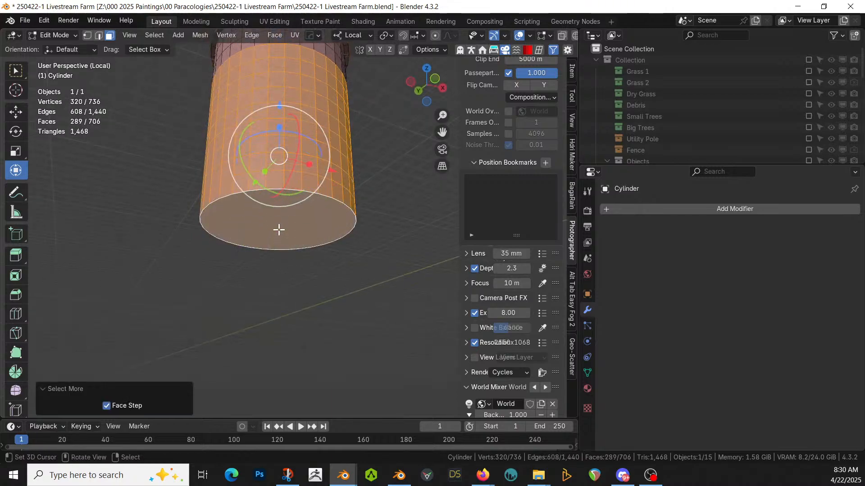
middle_click_drag(279, 229, 276, 220)
key("ctrl+KP_Add")
key("ctrl+KP_Add")
key("ctrl+KP_Add")
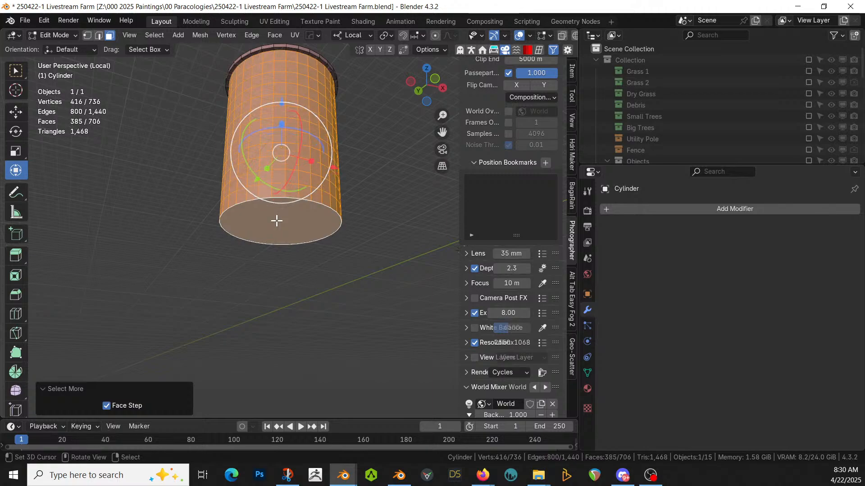
left_click(302, 222, "shift")
middle_click_drag(300, 222, 302, 268)
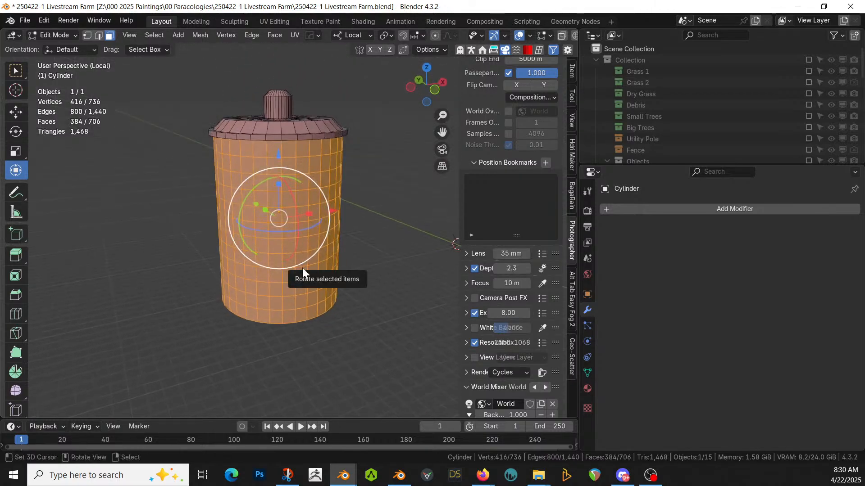
Step: Return to Object Mode and turn off Dynamic Scale in the Random Flow settings
key("Tab")
key("ctrl+alt+x")
mouse_move(298, 439)
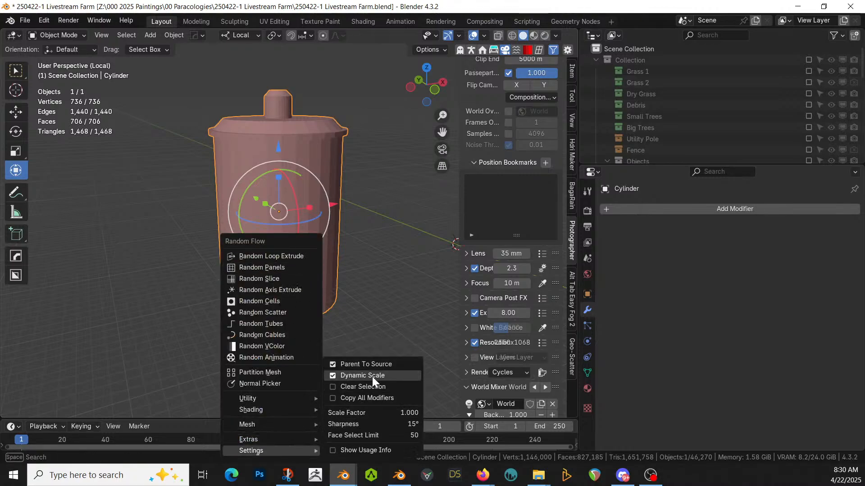
left_click(372, 376)
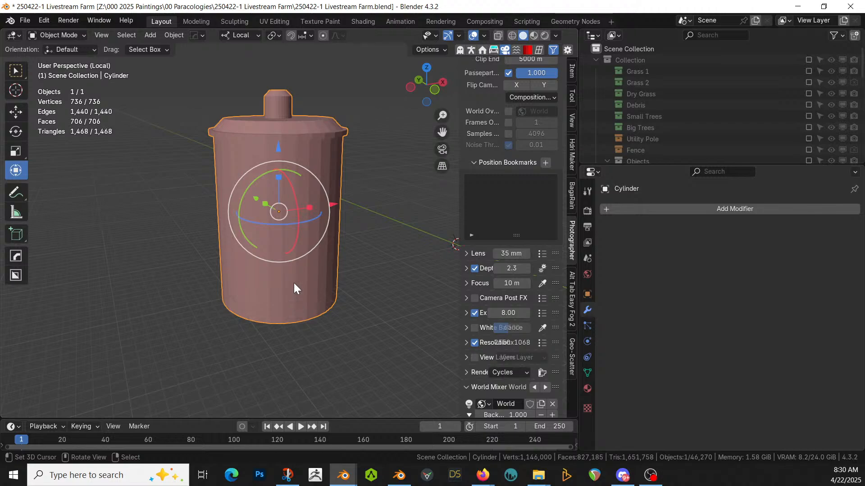
Step: Run Random Flow's Plate Insets on the selected side wall with Subdivision 1 and a maximum Depth of 0.5
key("Tab")
key("Tab")
key("ctrl+alt+x")
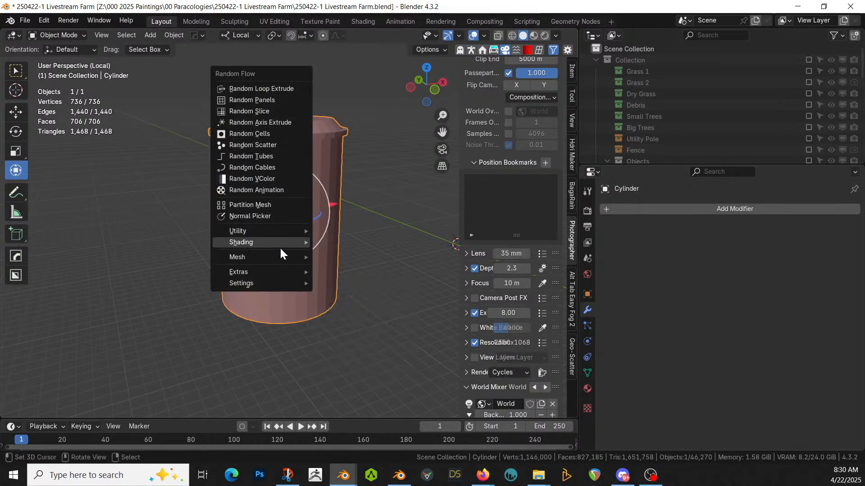
mouse_move(280, 247)
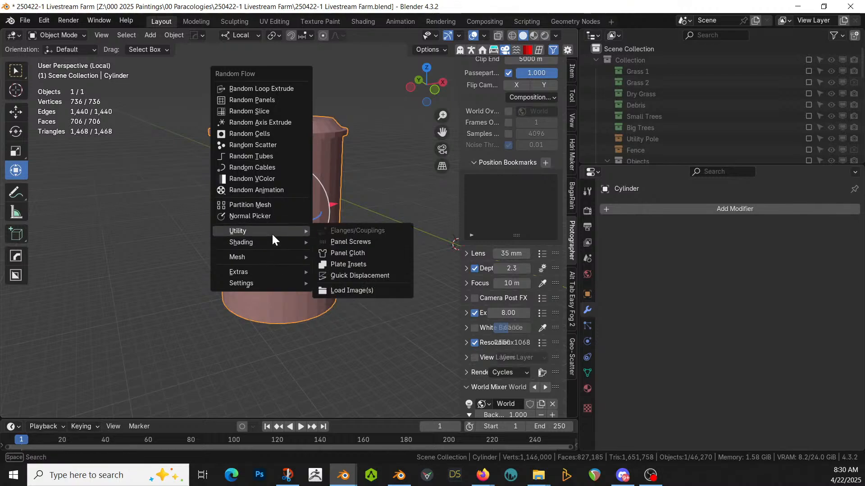
left_click(369, 268)
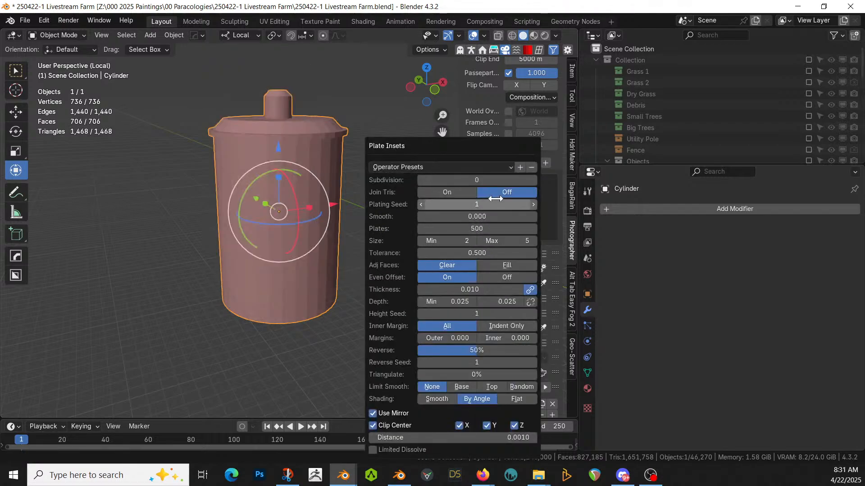
left_click(533, 180)
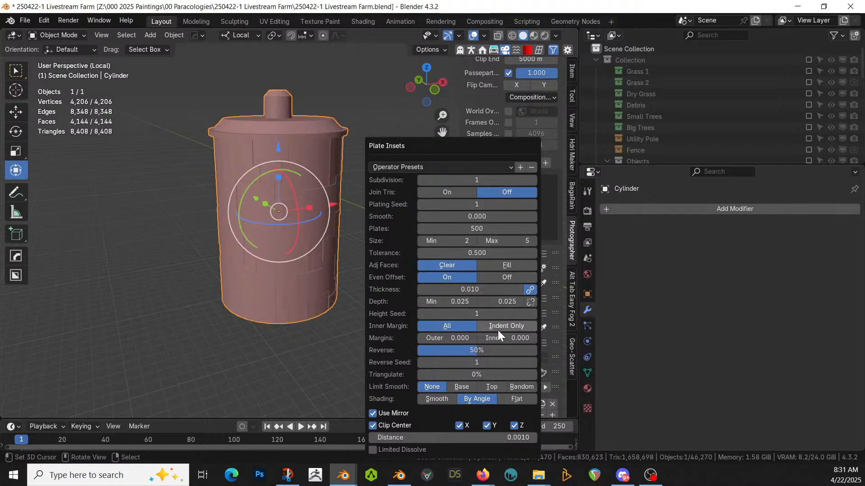
left_click(500, 301)
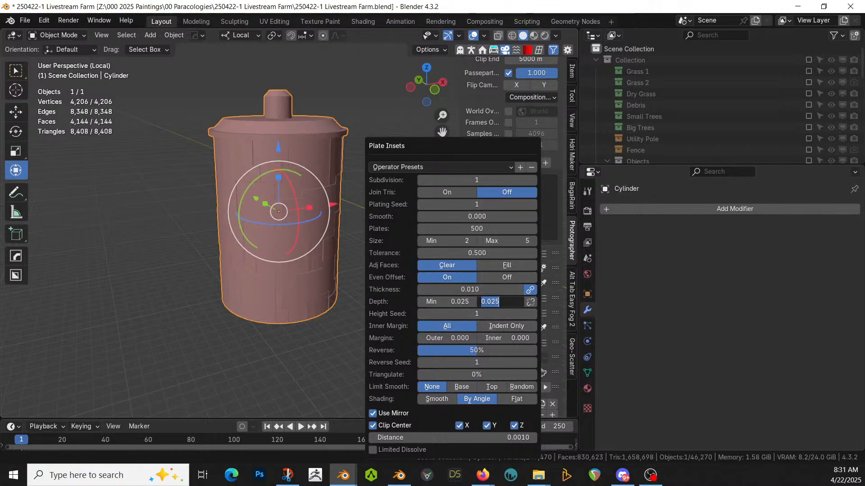
type("0.5")
key("Return")
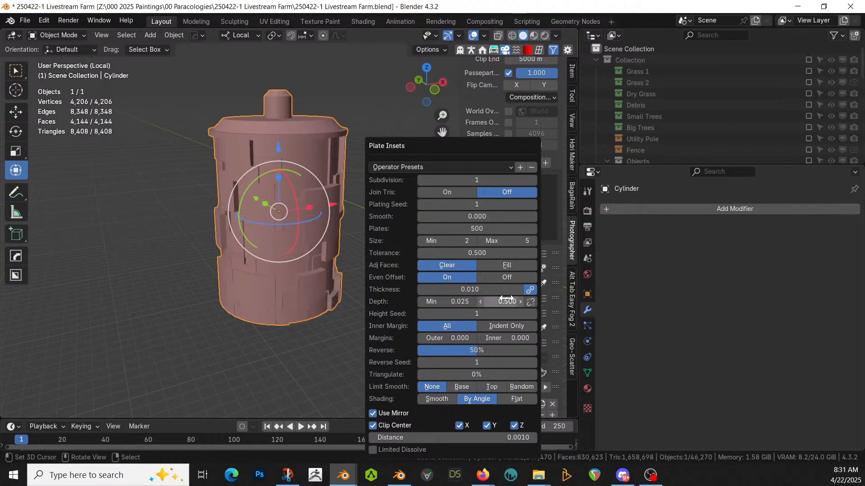
scroll(229, 237, "up", 3)
middle_click_drag(230, 237, 172, 184)
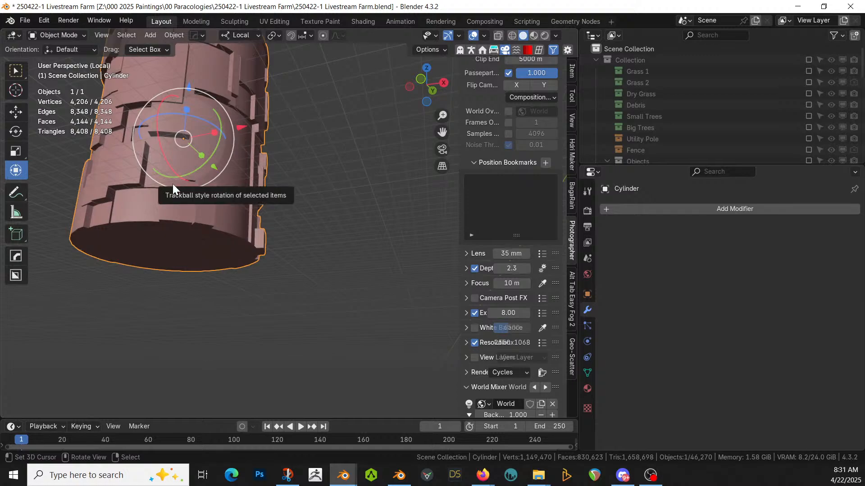
key("KP_0")
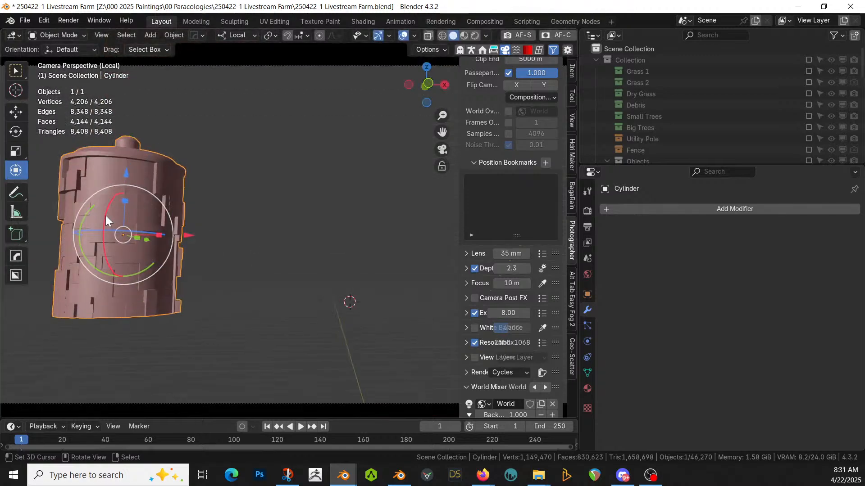
Step: Mirror the cylinder across its local X and Y axes with bisecting, flipping the Y side, in one mirror modifier
middle_click_drag(175, 231, 199, 293)
key("alt+x")
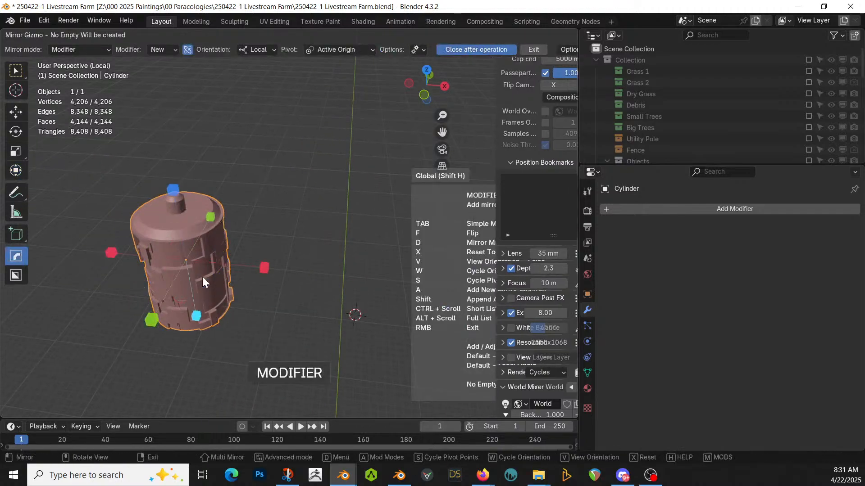
left_click(264, 267)
middle_click_drag(249, 276, 309, 298)
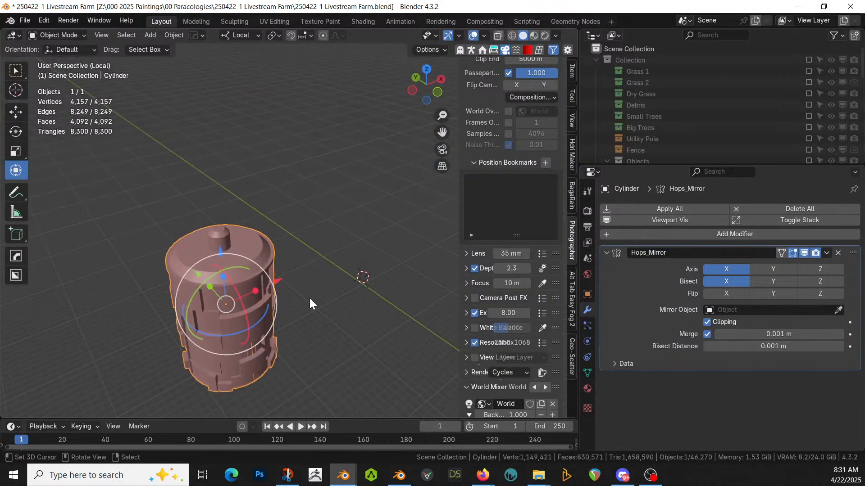
key("alt+x")
left_click(270, 353)
middle_click_drag(269, 353, 236, 354)
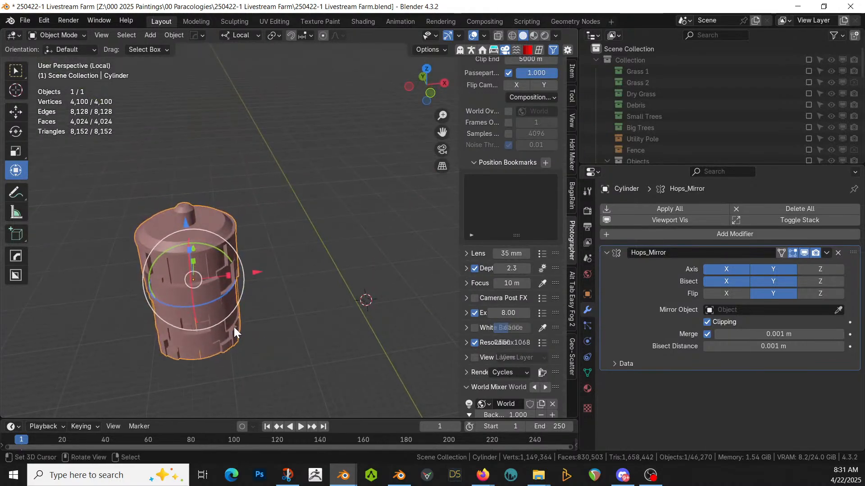
Step: Enter Edit Mode on the cylinder and select the two narrow face loops around the lid's outer rim
key("KP_Decimal")
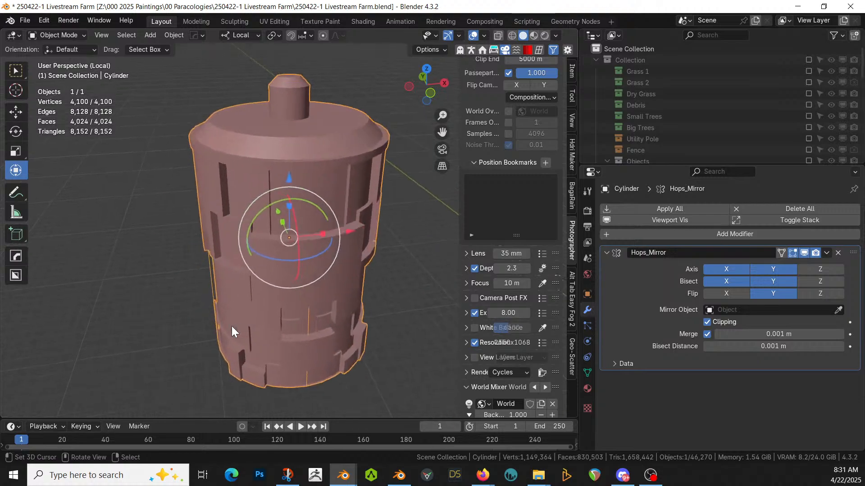
middle_click_drag(250, 300, 278, 255)
scroll(284, 252, "up", 2)
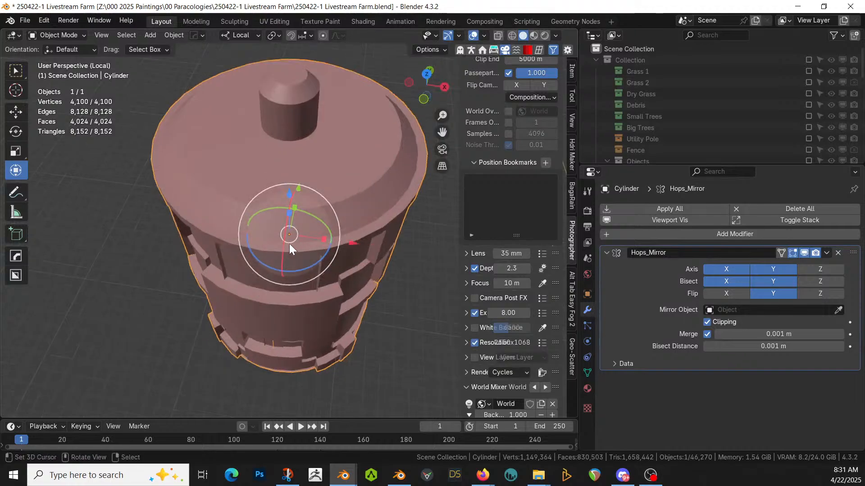
key("Tab")
left_click(308, 217, "alt")
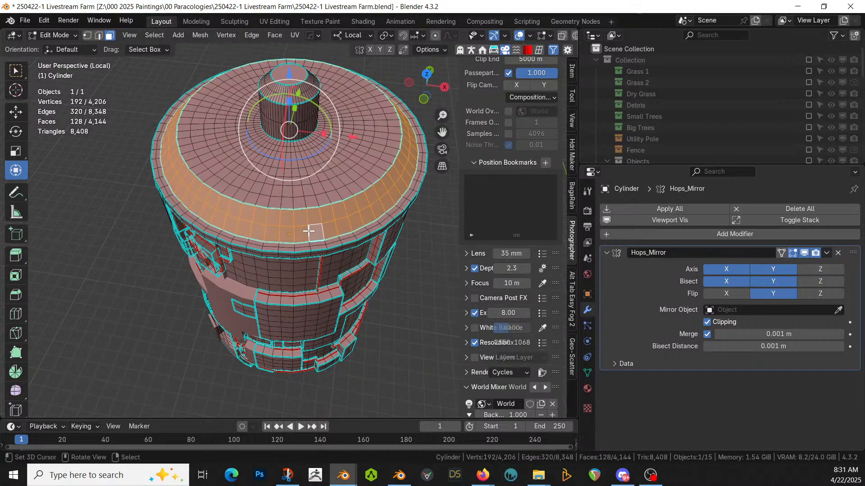
left_click(347, 239)
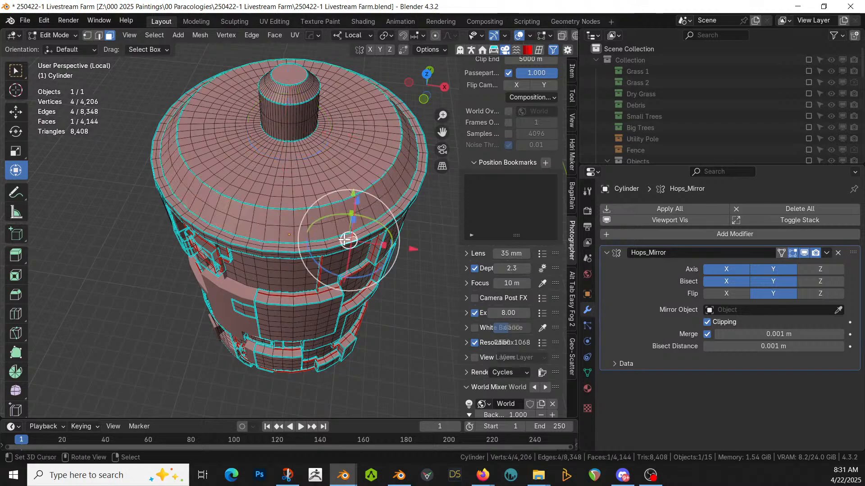
left_click(347, 239, "alt")
left_click(351, 236)
scroll(351, 236, "up", 3)
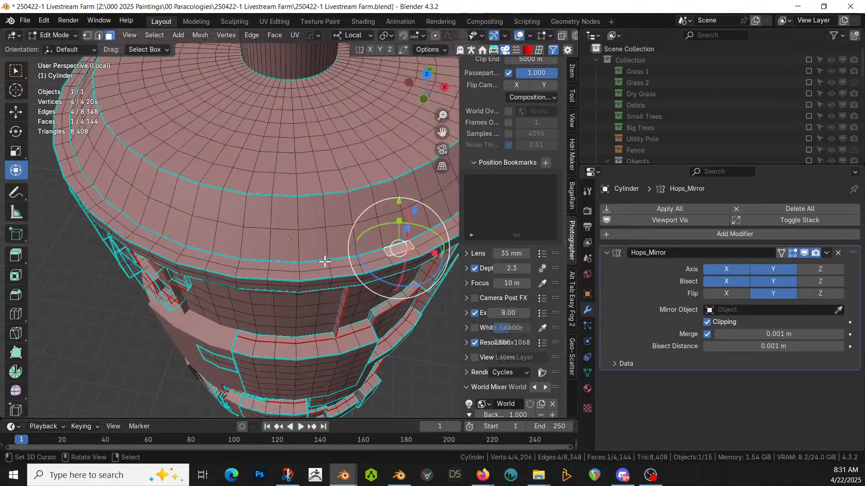
left_click(298, 273, "alt")
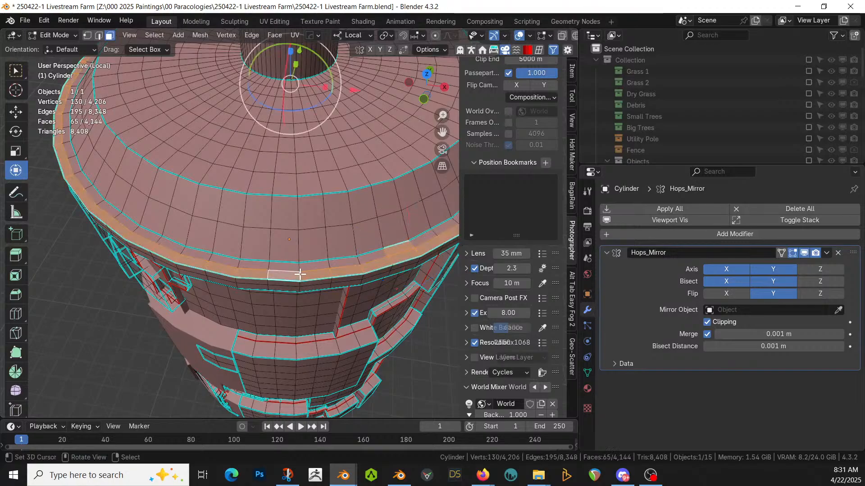
middle_click_drag(300, 275, 302, 250)
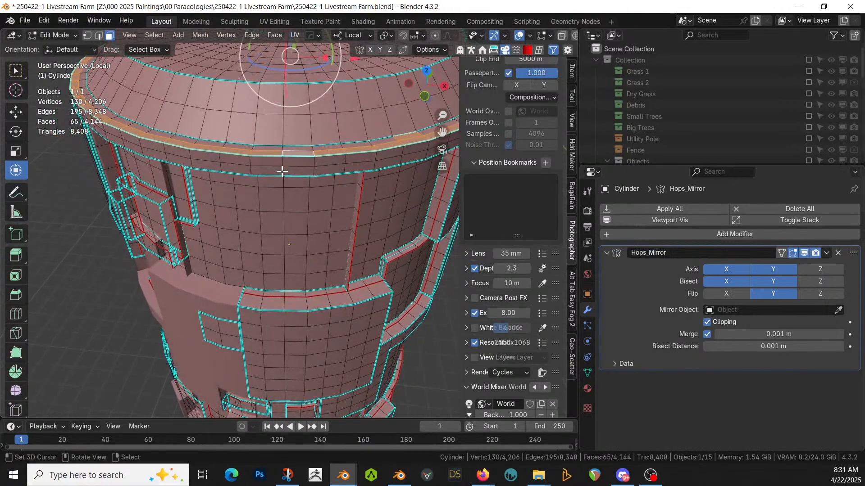
left_click(315, 149)
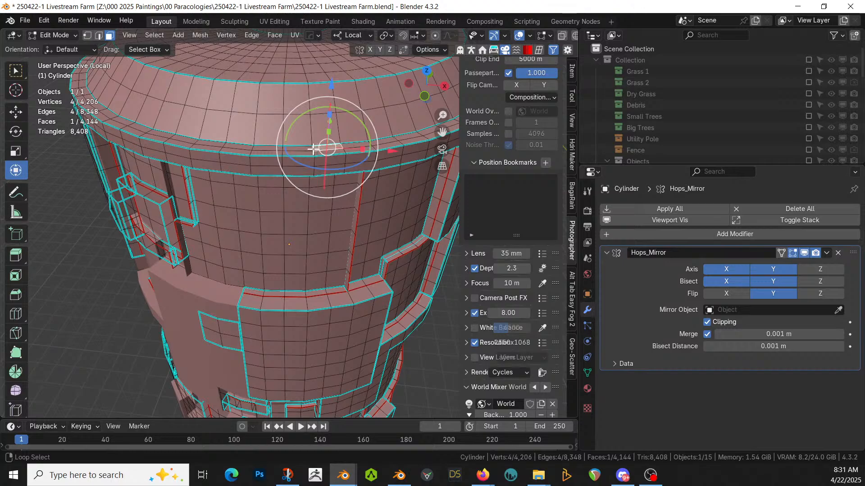
left_click(312, 150, "alt")
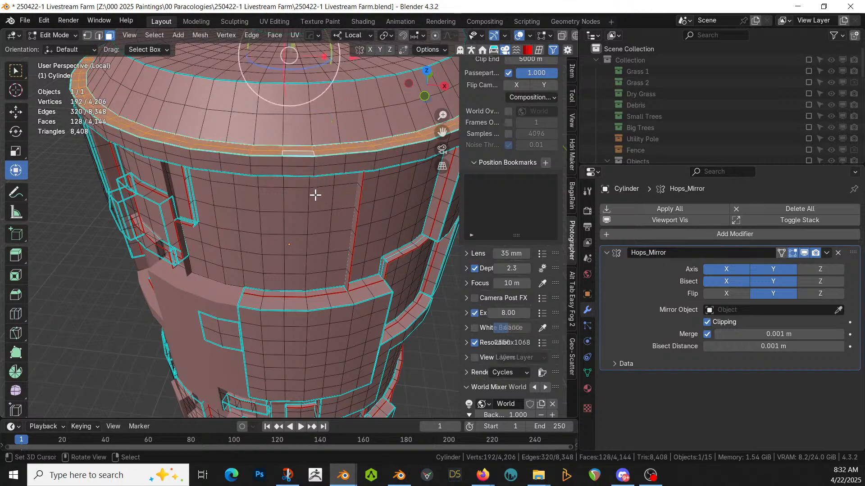
Step: Back in Object Mode, run Random Flow's Random Loop Extrude on the rim faces with loops 1, 2 and 3 enabled and Cuts at 1
scroll(315, 201, "down", 5)
key("Tab")
key("alt+x")
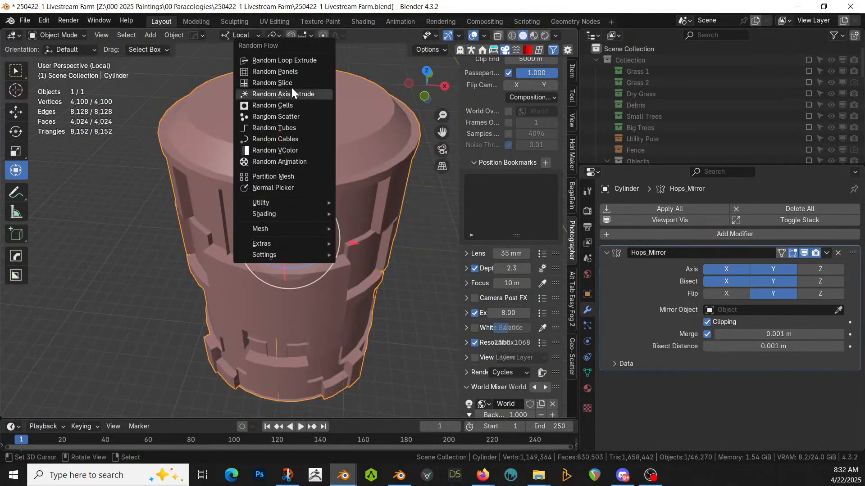
left_click(288, 61)
left_click(304, 73)
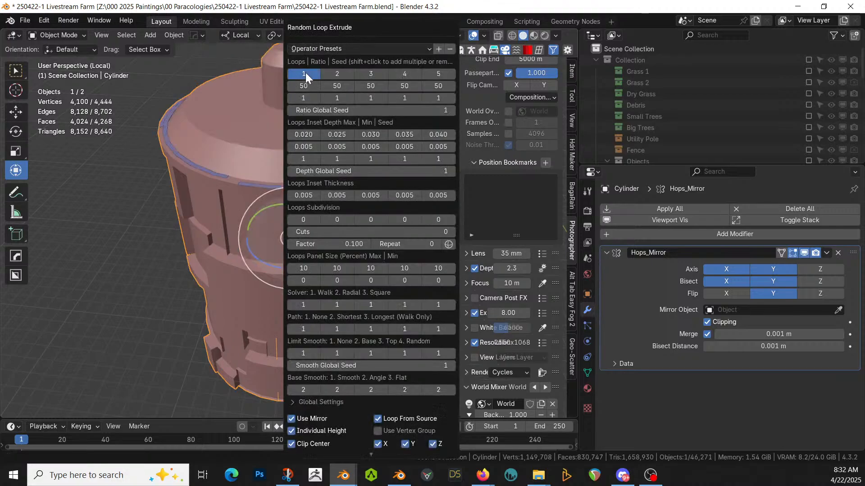
left_click(336, 74, "shift")
left_click(369, 72, "shift")
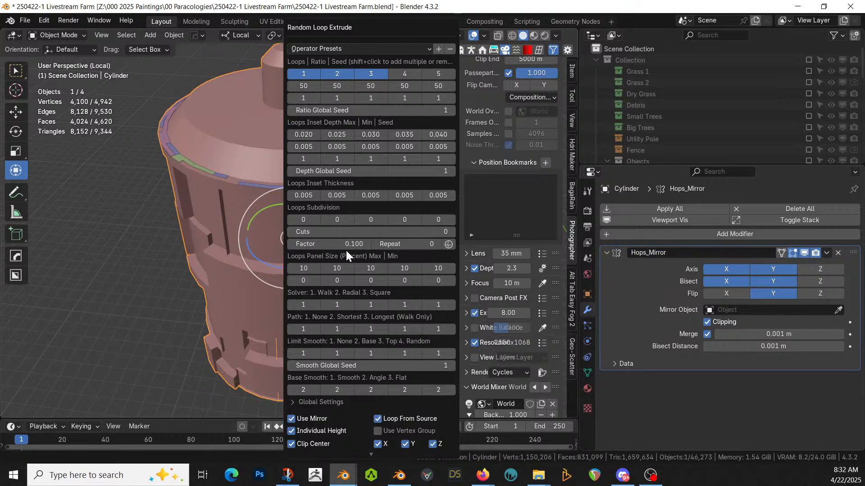
left_click(453, 232)
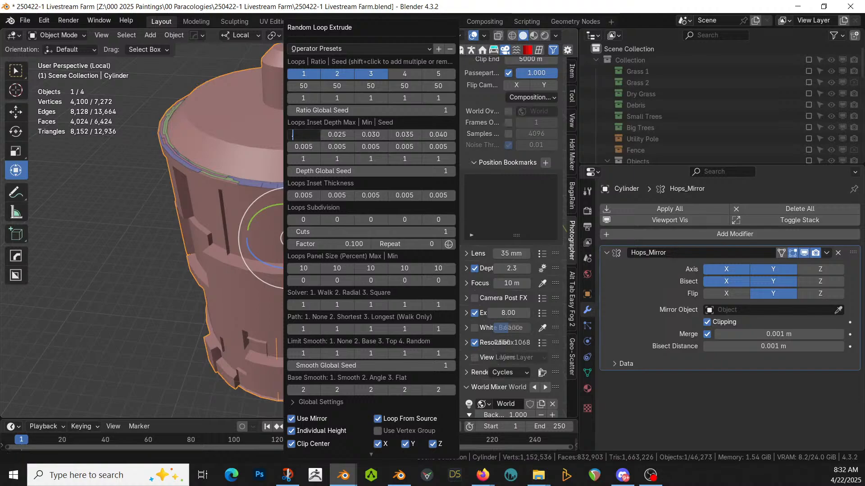
Step: Set the maximum inset depths to 0.25 for loops 1 and 2 and 0.2 for loop 3, and turn off Loop From Source
key("Tab")
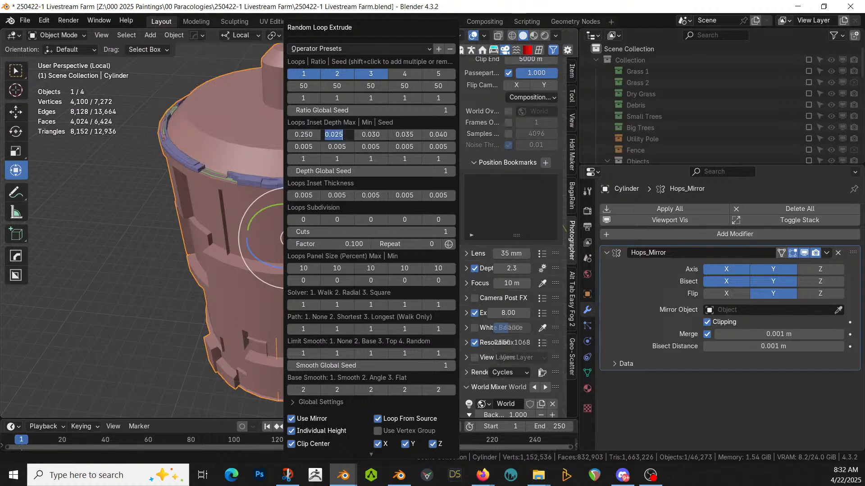
type(".25")
key("Tab")
key("Return")
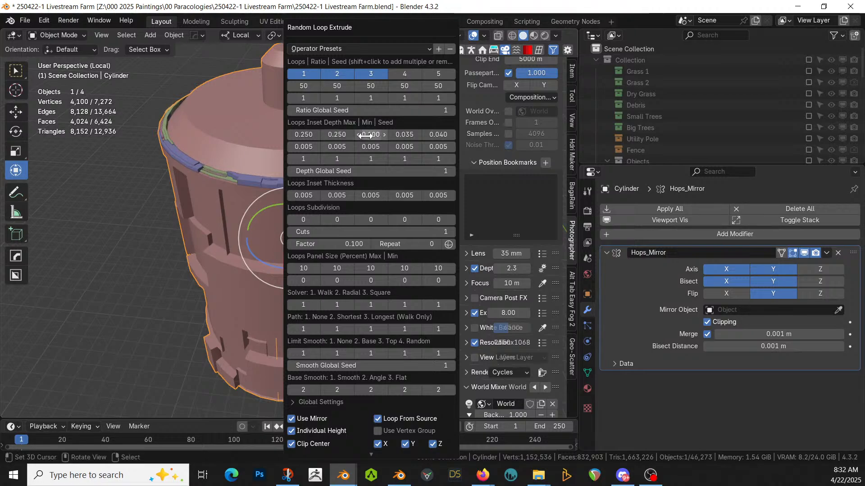
left_click(382, 419)
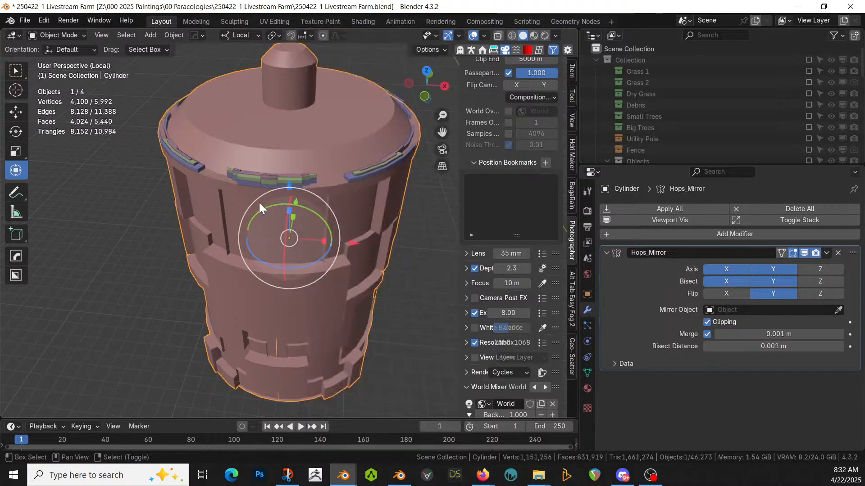
Step: Examine the extruded rim panels close up, from around the silo and through the camera
scroll(245, 255, "up", 6)
middle_click_drag(245, 255, 101, 212)
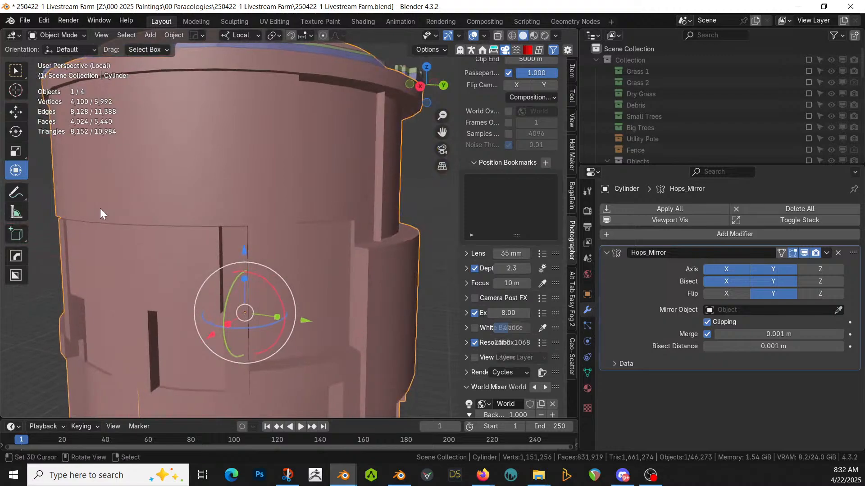
key("KP_0")
scroll(106, 225, "up", 1)
middle_click_drag(134, 157, 314, 241, "shift")
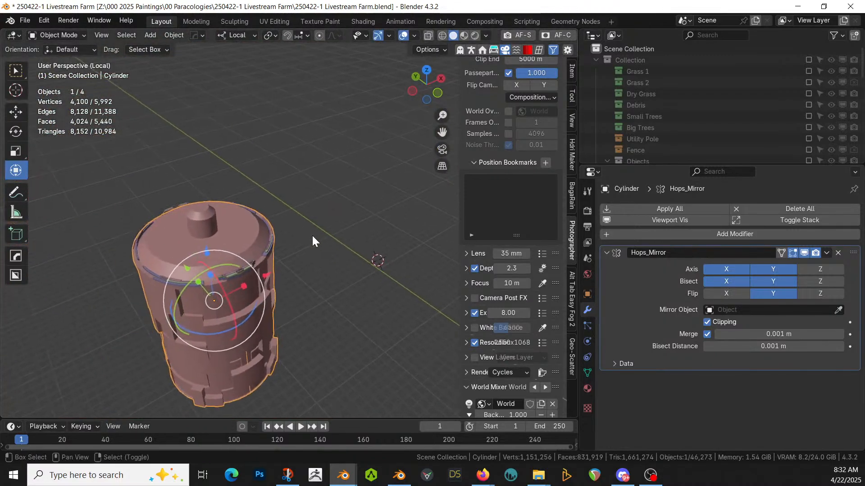
scroll(312, 237, "up", 5)
middle_click_drag(222, 256, 278, 210, "shift")
scroll(278, 210, "down", 3)
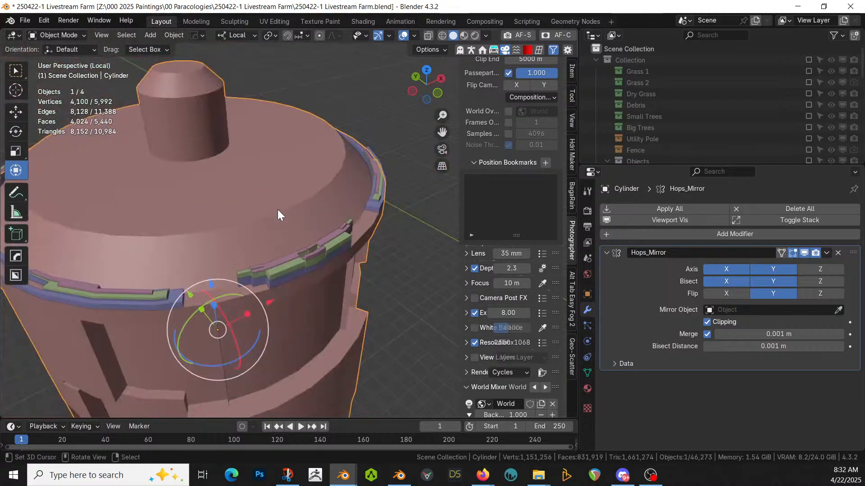
scroll(278, 210, "down", 4)
mouse_move(277, 210)
middle_mouse_down()
mouse_move(270, 171)
mouse_move(266, 214)
middle_mouse_up()
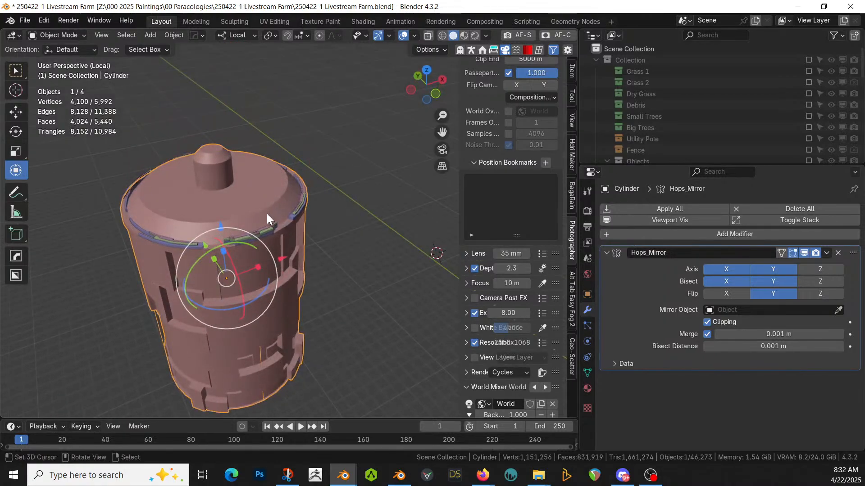
Step: Select the face loops on the lid's sloped band in Edit Mode, then return to Object Mode
middle_click_drag(230, 187, 228, 215)
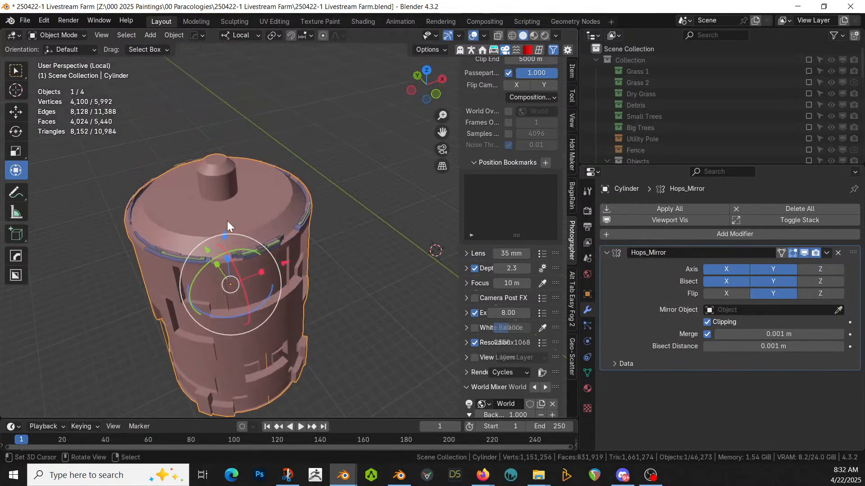
key("Tab")
scroll(215, 217, "up", 3)
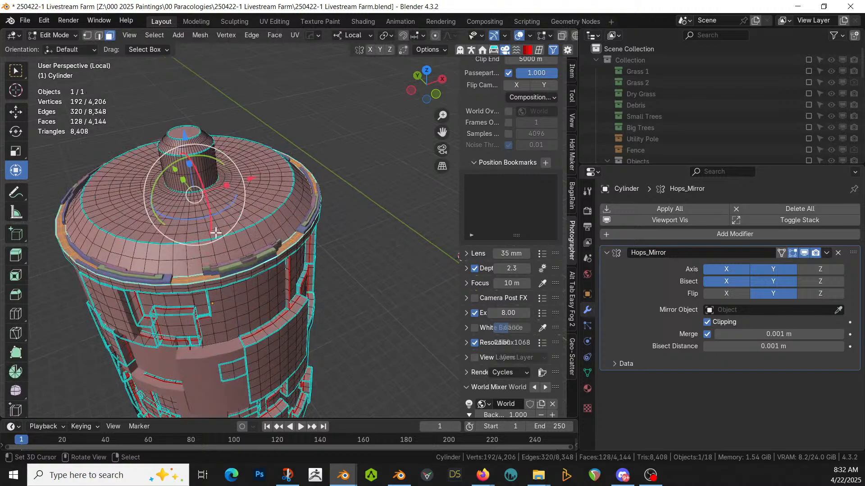
left_click(211, 251, "alt")
left_click(204, 264, "alt+shift")
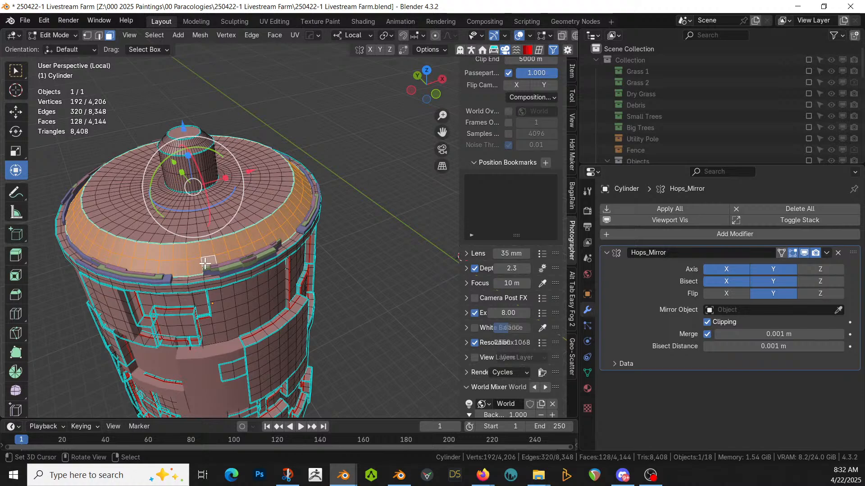
key("Tab")
Step: Run Random Panels on the sloped lid band with Panel Seed 2, maximum Depth 0.01 and Thickness 0.01
key("shift+q")
left_click(205, 264)
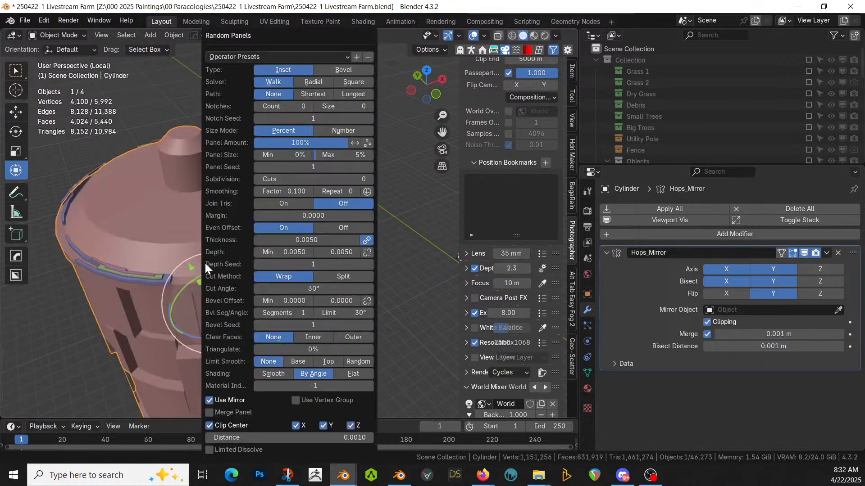
left_click(369, 167)
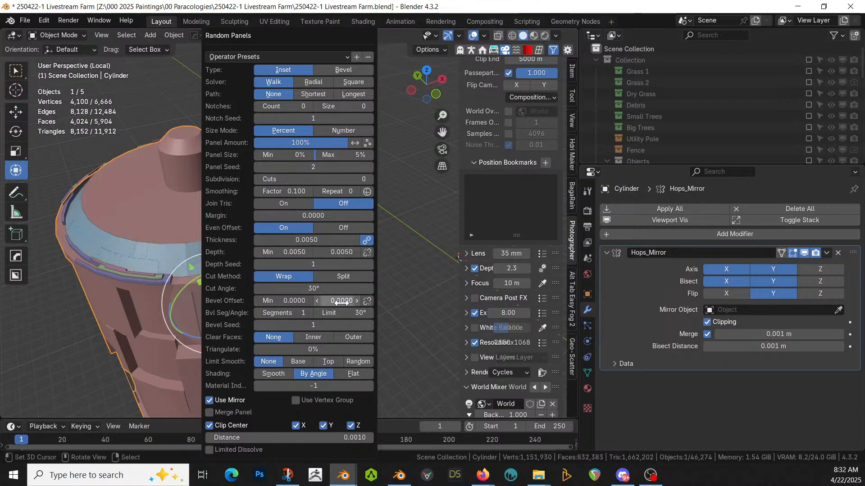
left_click(339, 253)
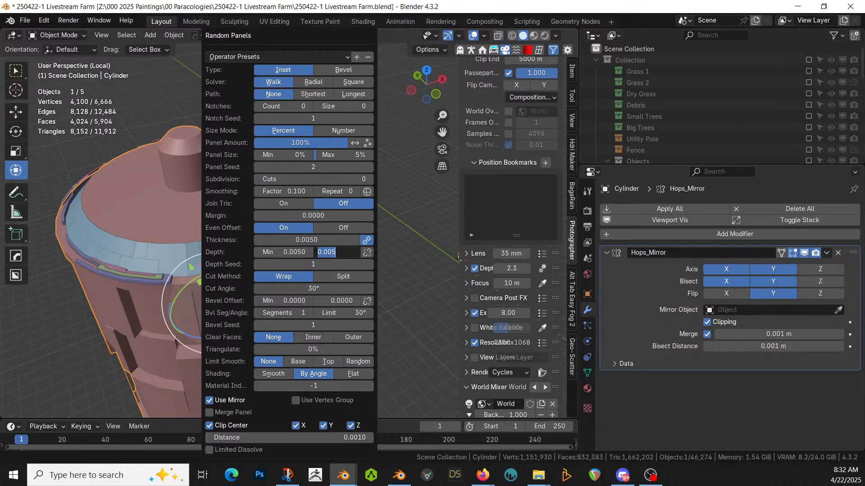
type(".01")
key("Return")
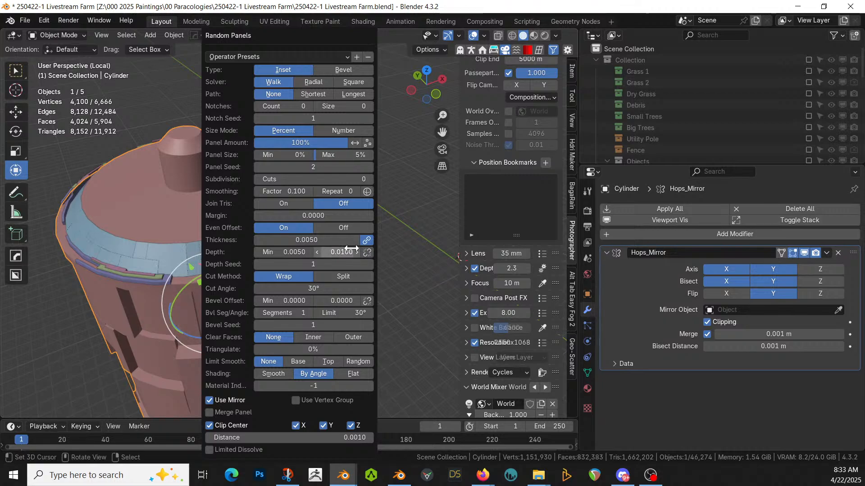
left_click(321, 242)
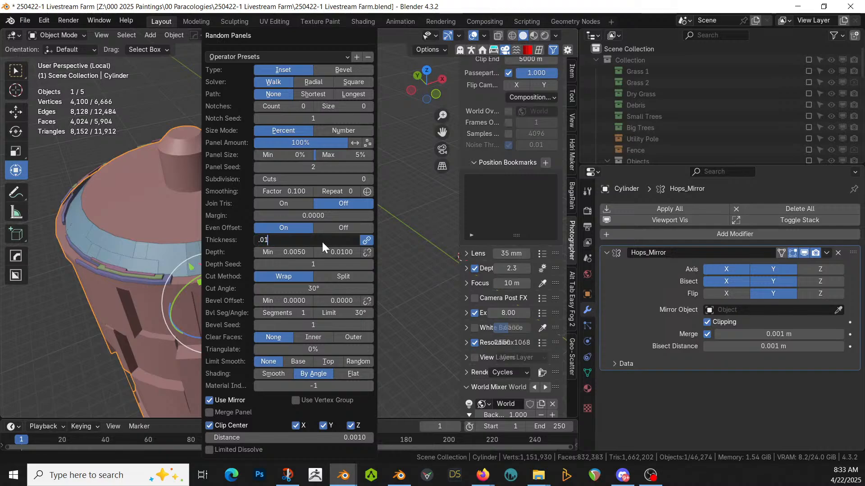
key("Return")
Step: Inspect the panelled lid slope up close, from the side and through the scene camera
scroll(186, 197, "up", 5)
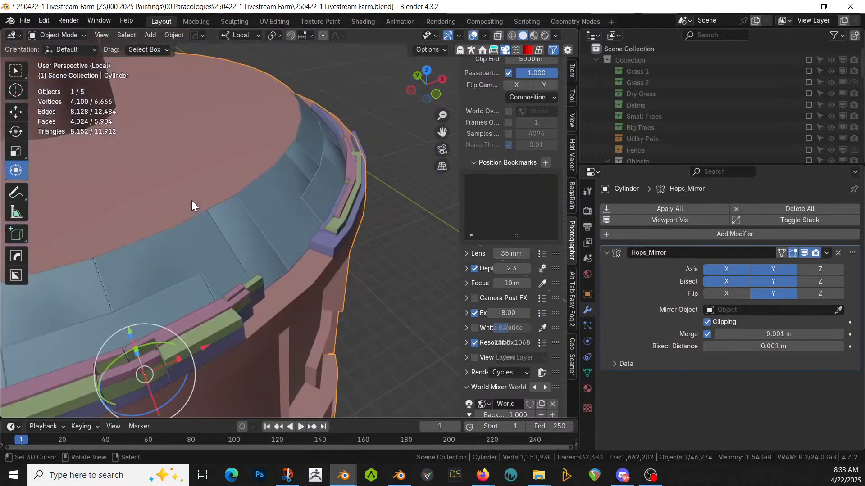
scroll(192, 201, "down", 4)
middle_click_drag(192, 200, 180, 171)
scroll(180, 171, "down", 3)
scroll(188, 192, "up", 4)
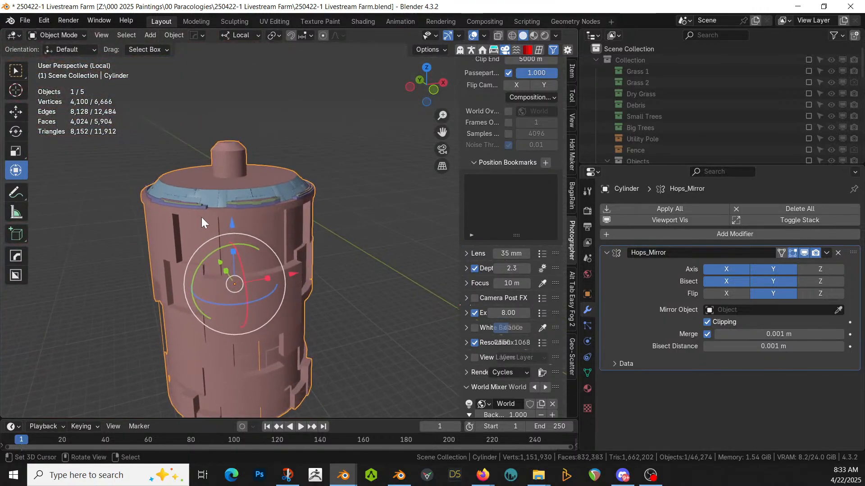
middle_click_drag(204, 212, 204, 195)
scroll(204, 195, "down", 3)
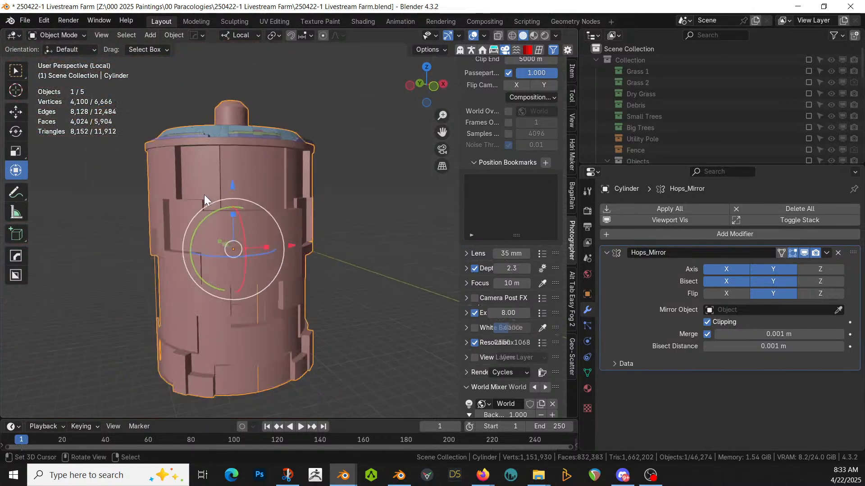
key("KP_0")
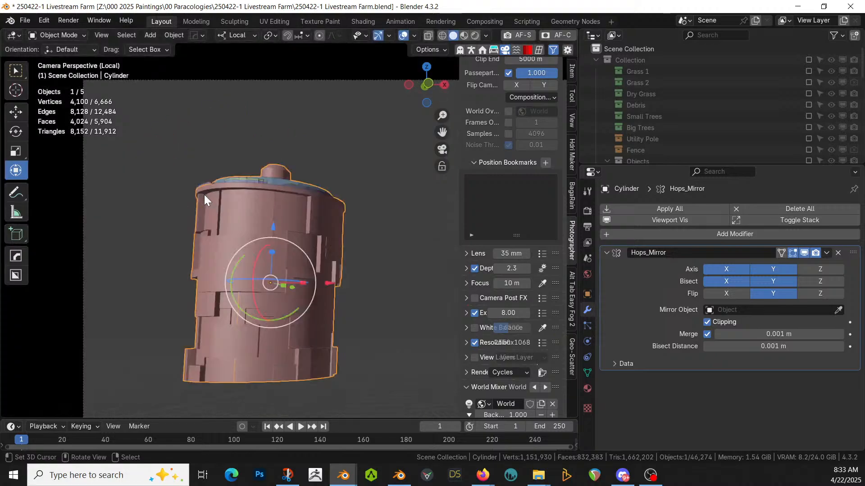
Step: Select the concentric face loops on the flat lid top around the central cap in Edit Mode, then return to Object Mode
middle_click_drag(249, 168, 319, 285)
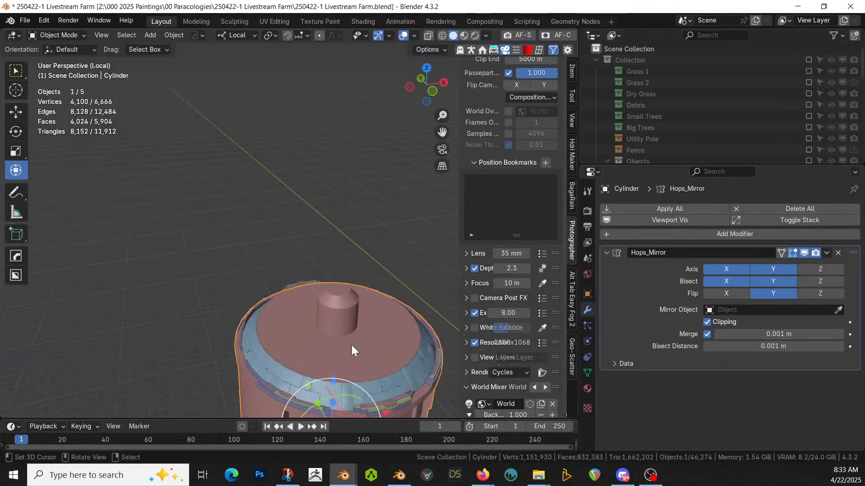
middle_click_drag(352, 345, 326, 306, "shift")
key("Tab")
left_click(294, 281)
key("KP_Decimal")
scroll(297, 315, "down", 8)
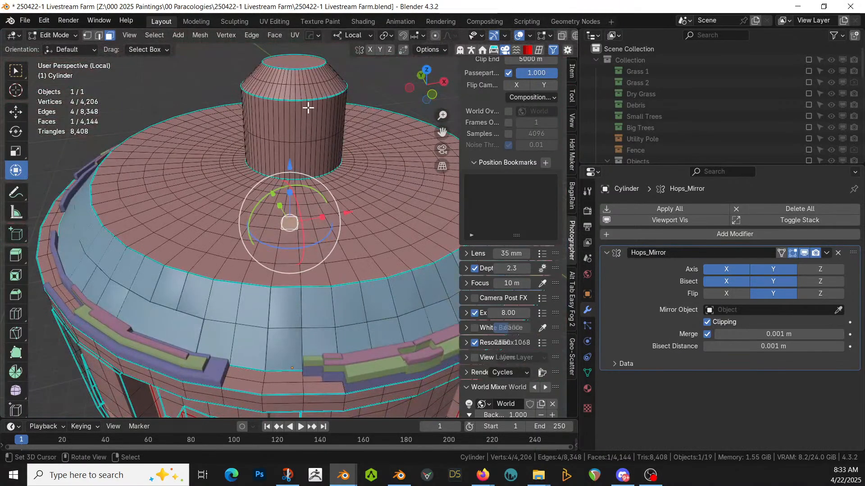
left_click(250, 271)
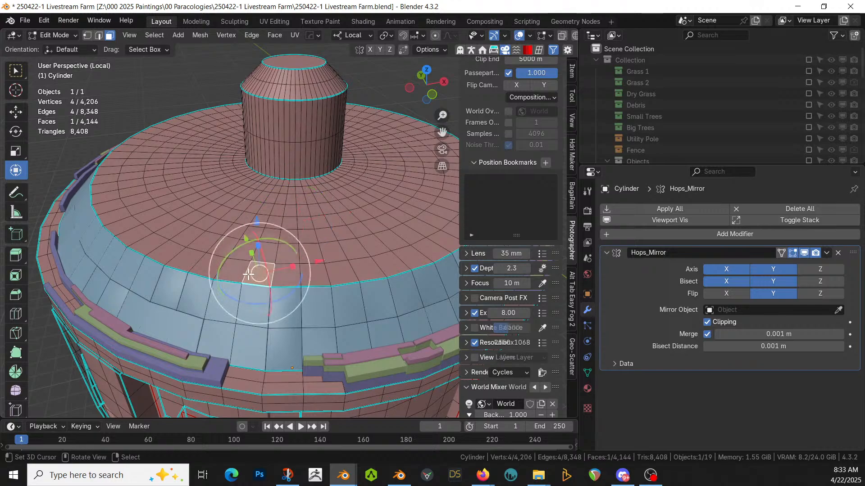
left_click(253, 250, "alt")
left_click(261, 233, "alt+shift")
left_click(264, 220, "alt+shift")
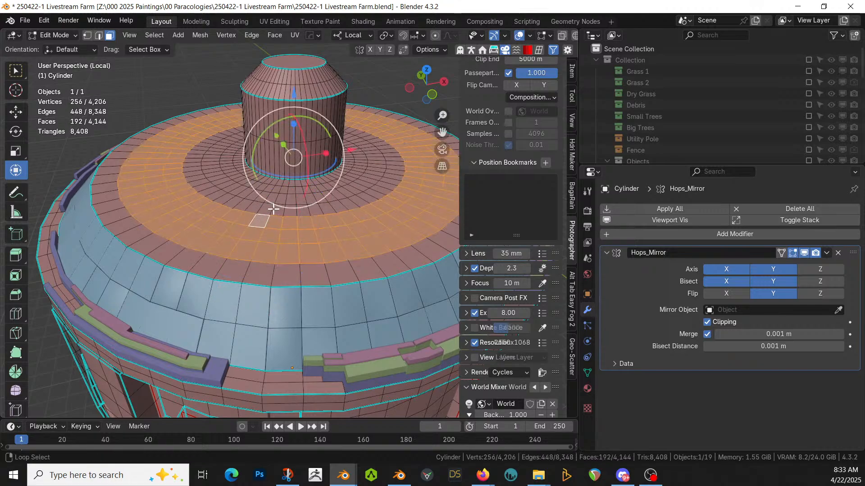
left_click(273, 209, "alt+shift")
left_click(276, 200, "alt+shift")
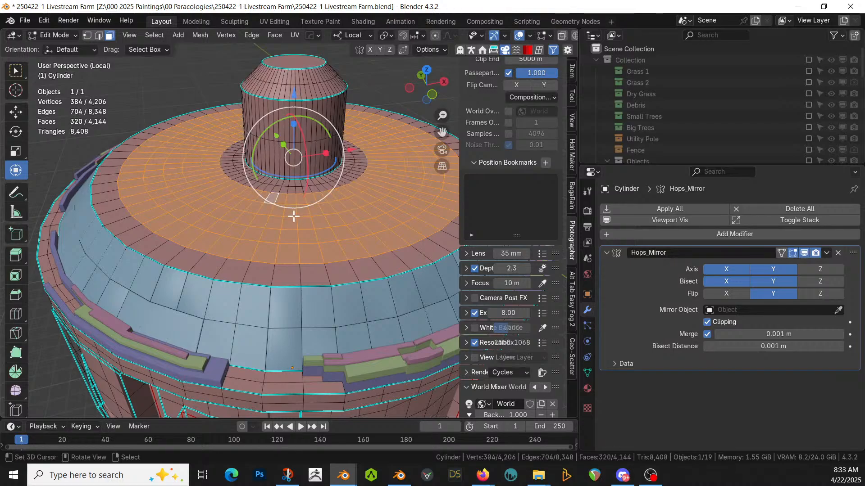
key("Tab")
Step: Run Random Flow's Plate Insets on the selected lid-top faces, advancing the Plating Seed, with Plates 500 and Thickness 0.010
key("shift+q")
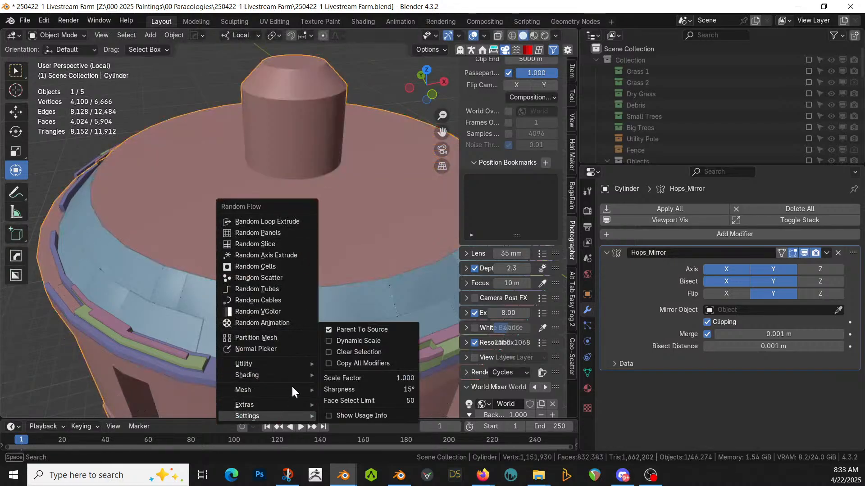
mouse_move(288, 357)
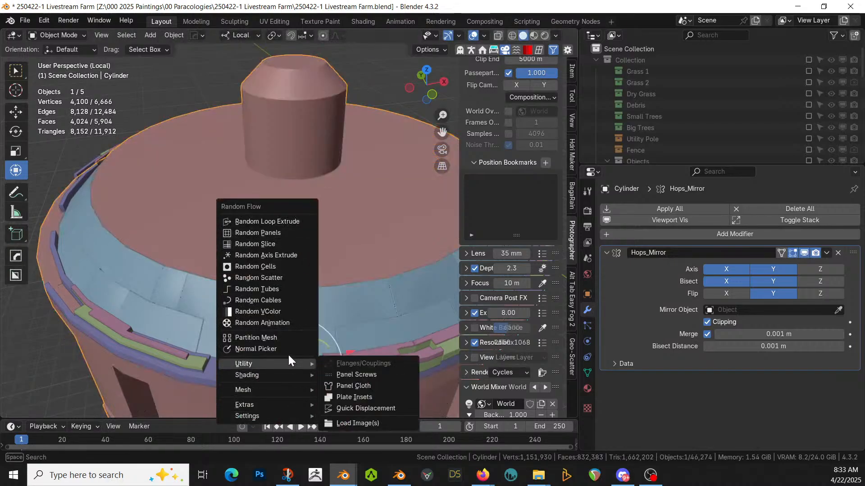
left_click(369, 399)
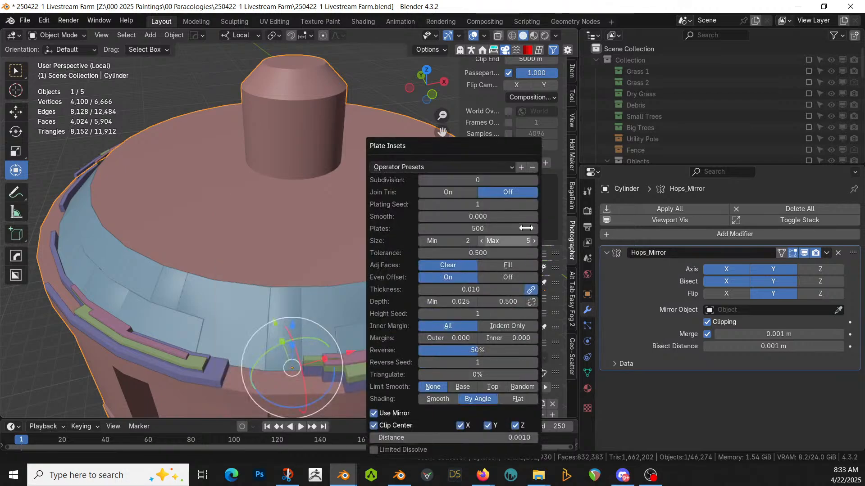
left_click(534, 205)
middle_click_drag(111, 232, 261, 219)
scroll(218, 282, "down", 4)
scroll(232, 186, "up", 2)
scroll(262, 218, "up", 3)
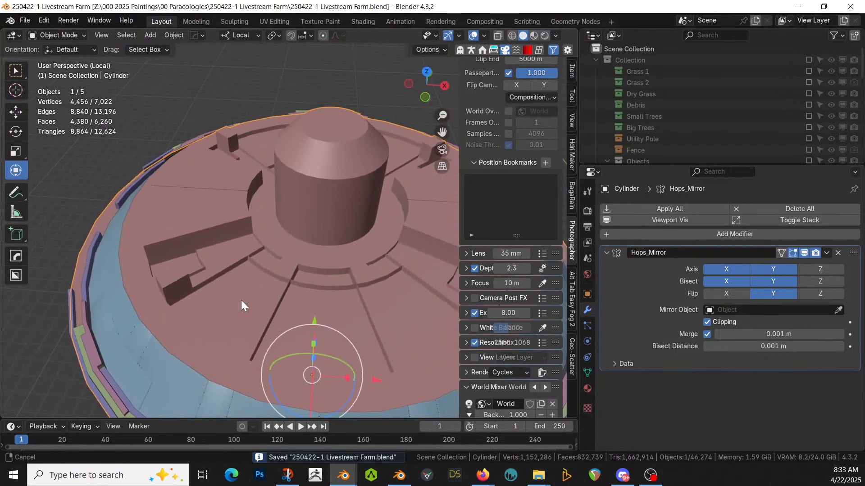
Step: Create a Cablerator cable from a raised lid block down to the rim panels, with width 0.100 and tension about 1.29
key("shift+alt+c")
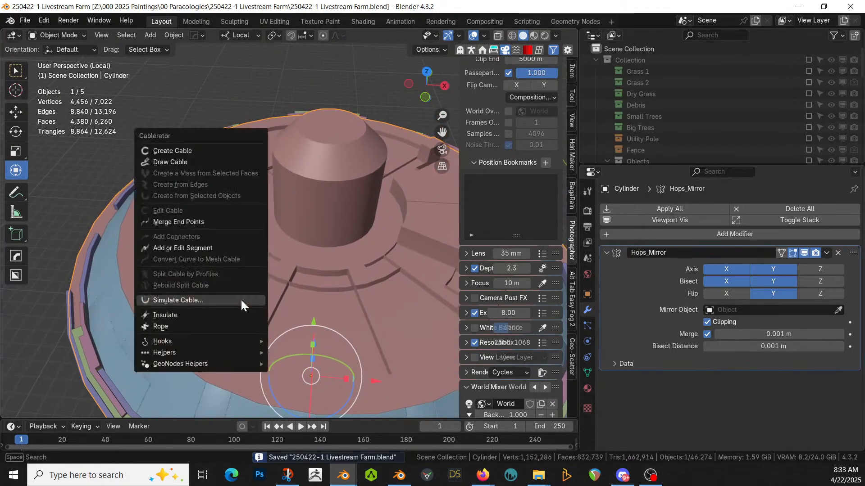
left_click(186, 151)
middle_click_drag(199, 290, 220, 364)
left_click(272, 315)
middle_click_drag(278, 315, 277, 247)
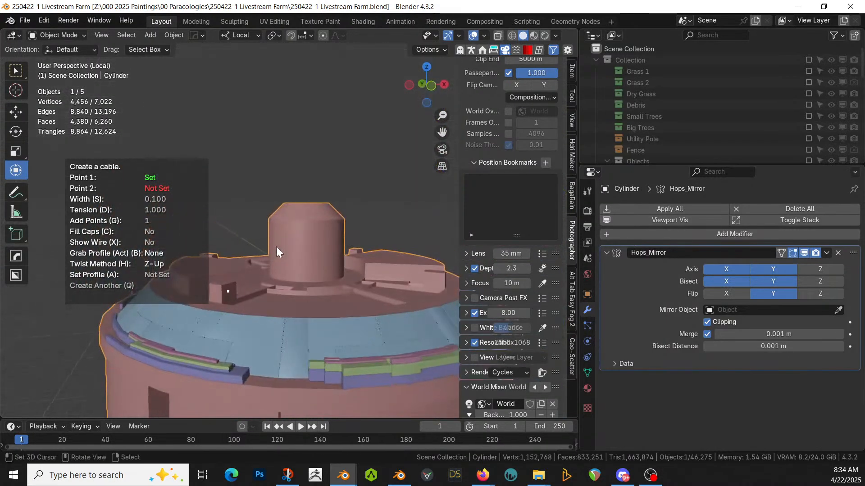
left_click(239, 372)
middle_click_drag(285, 366, 306, 285)
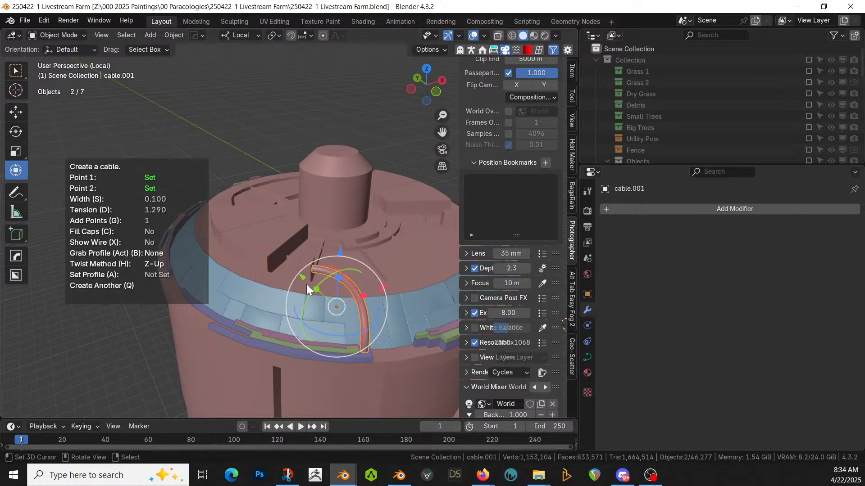
Step: Add a second cable from the neighbouring raised lid block to the outer part of the sloped band, and continue with another
left_click(276, 258)
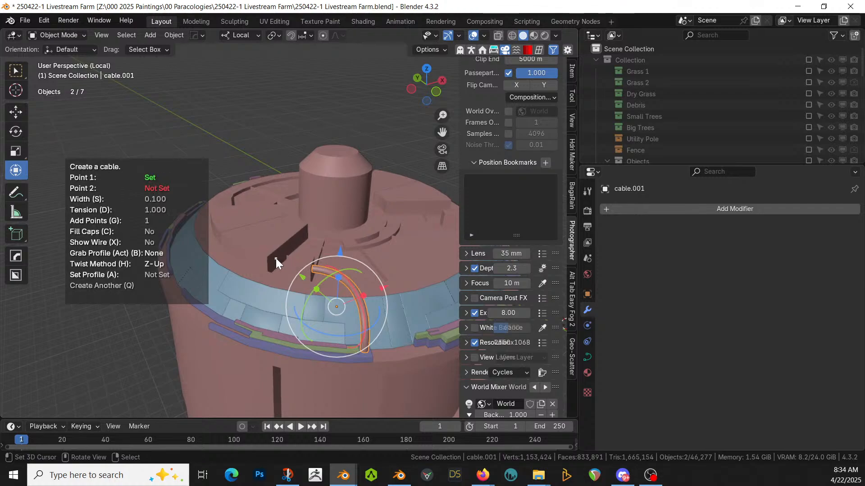
mouse_move(269, 321)
middle_mouse_down()
mouse_move(277, 340)
mouse_move(240, 372)
mouse_move(266, 355)
mouse_move(277, 318)
middle_mouse_up()
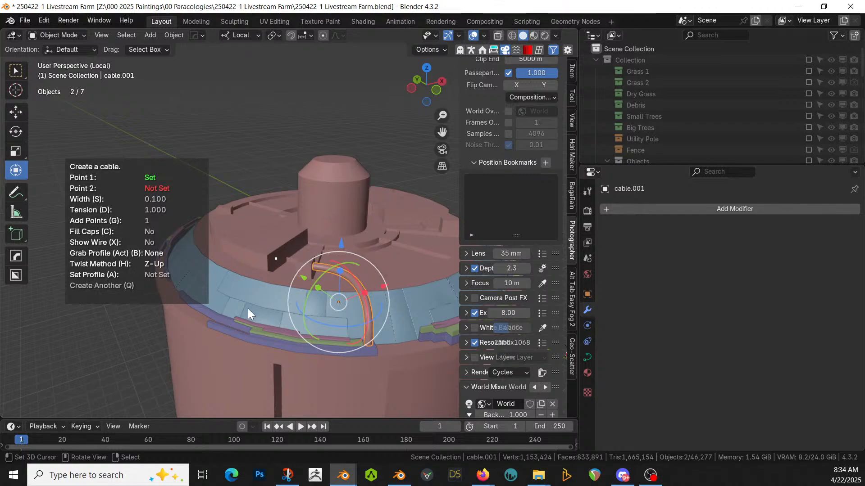
left_click(234, 307)
middle_click_drag(250, 295, 274, 364)
key("q")
Step: Add a third cable arching from the lid top near the cap to the raised block, with tension about 1.07
middle_click_drag(354, 279, 358, 299)
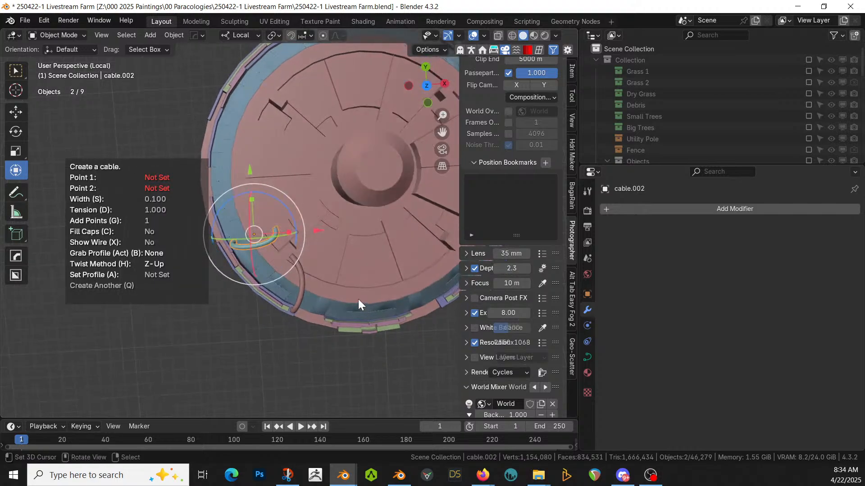
middle_click_drag(299, 236, 301, 212)
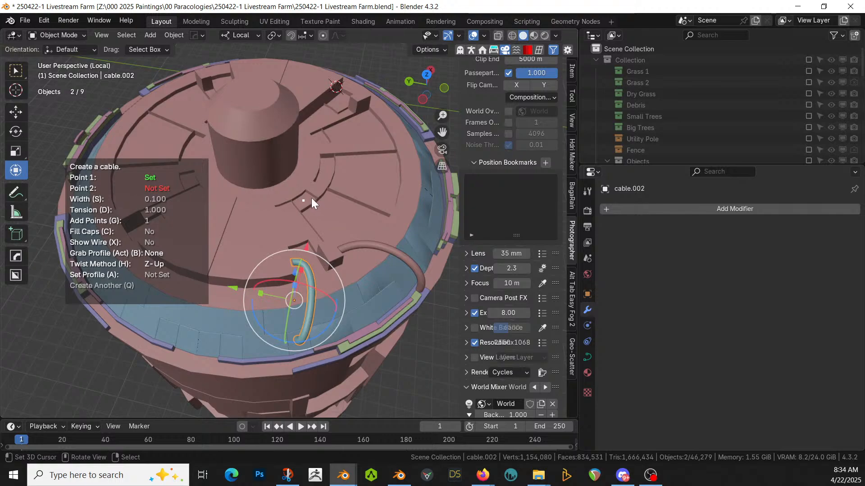
left_click(328, 249)
middle_click_drag(329, 249, 204, 202)
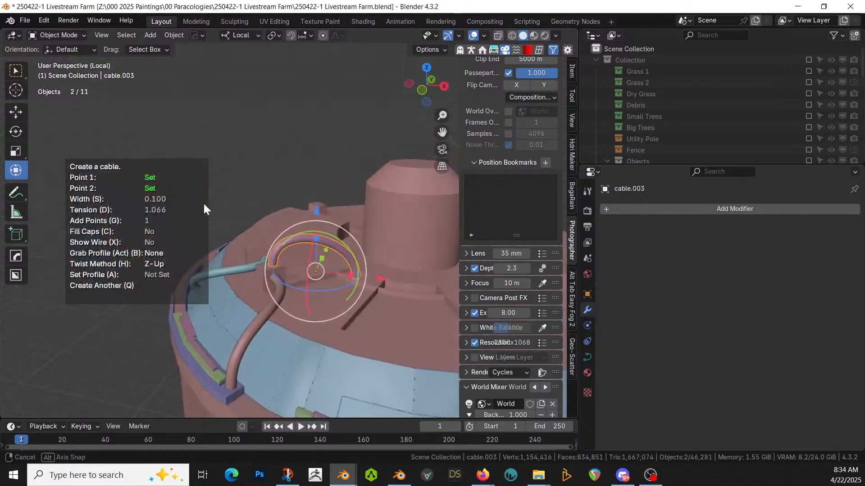
Step: Join the three lid cables into one object
left_click(288, 271)
left_click(272, 317, "shift")
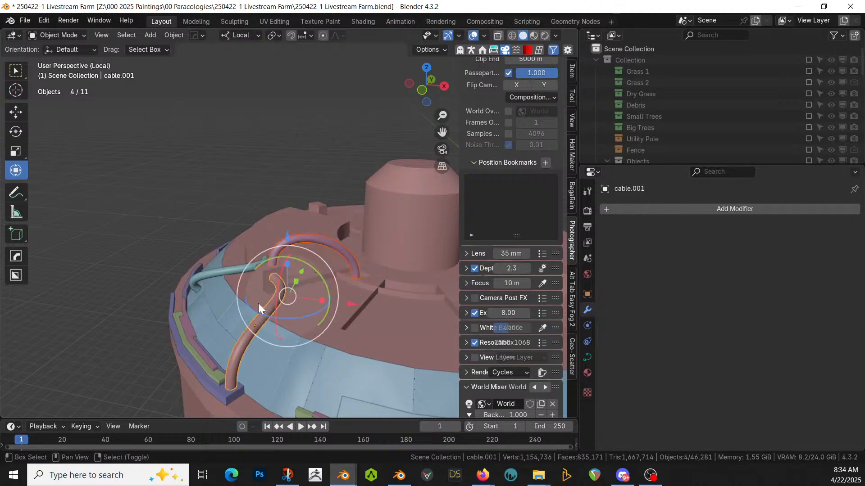
left_click(212, 269, "shift")
key("ctrl+j")
Step: Mirror the joined cables across the silo's local X and Y axes with the silo as the active object
middle_click_drag(263, 274, 312, 266)
left_click(312, 267, "shift")
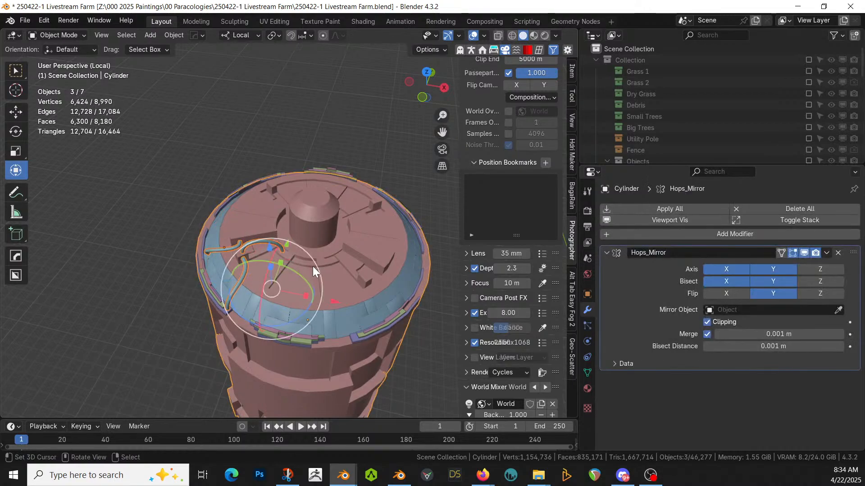
key("alt+x")
left_click(231, 306)
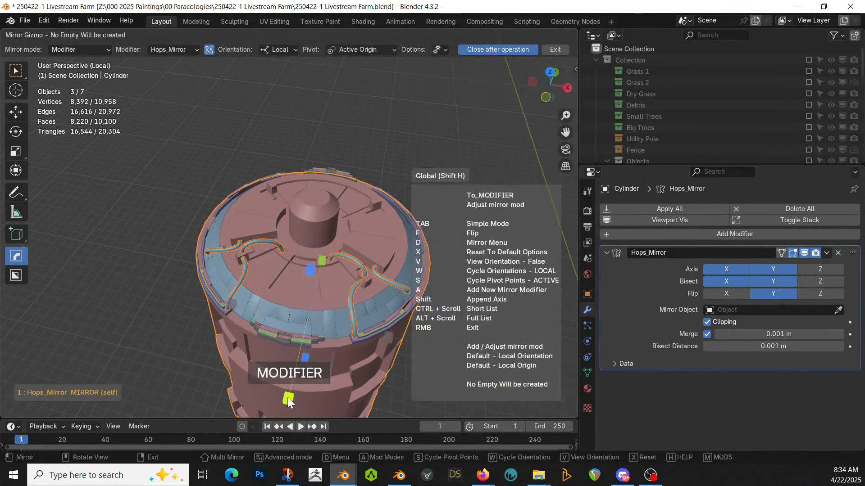
left_click(287, 398)
middle_click_drag(285, 396, 291, 276)
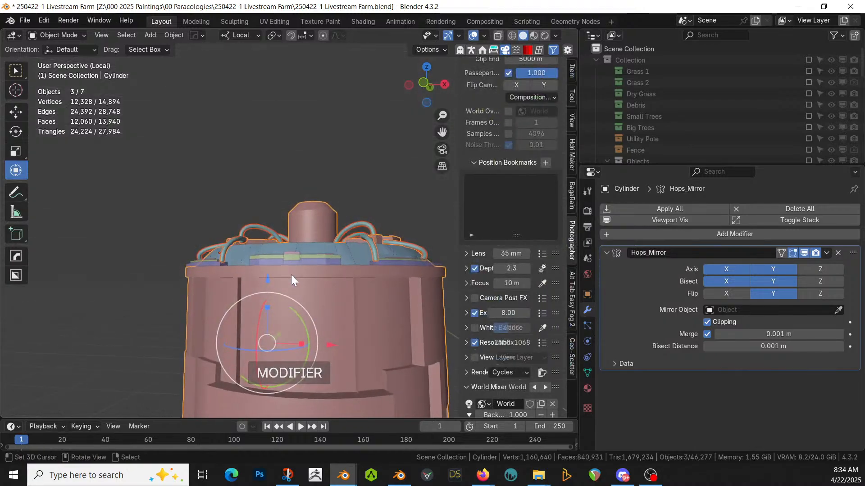
Step: Examine the cabled silo through the scene camera, then its side plates up close from several angles
key("KP_0")
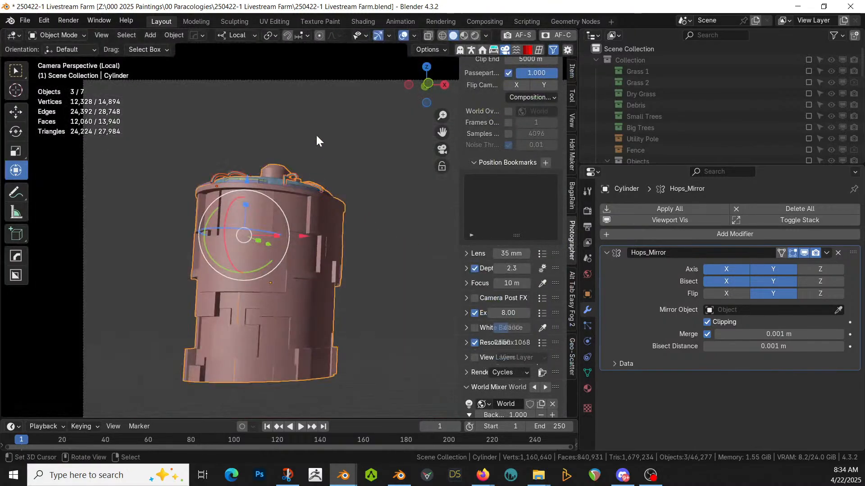
left_click(317, 141)
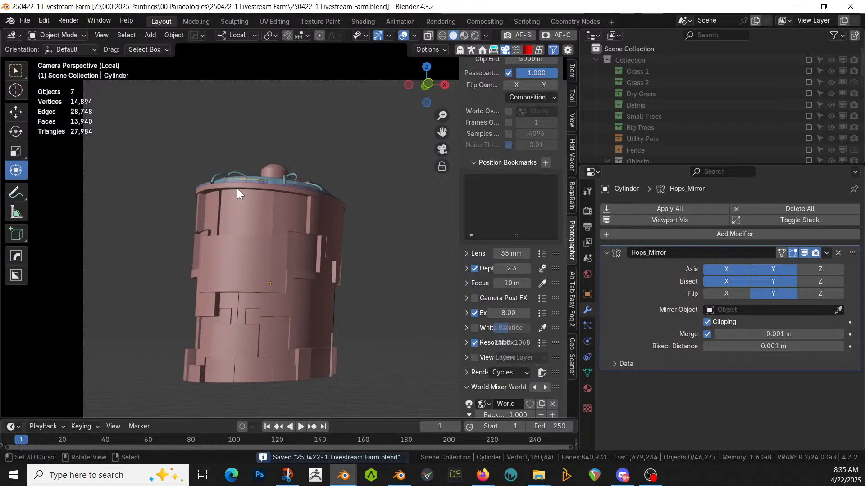
middle_click_drag(248, 209, 221, 209)
scroll(287, 288, "up", 2)
scroll(221, 209, "up", 5)
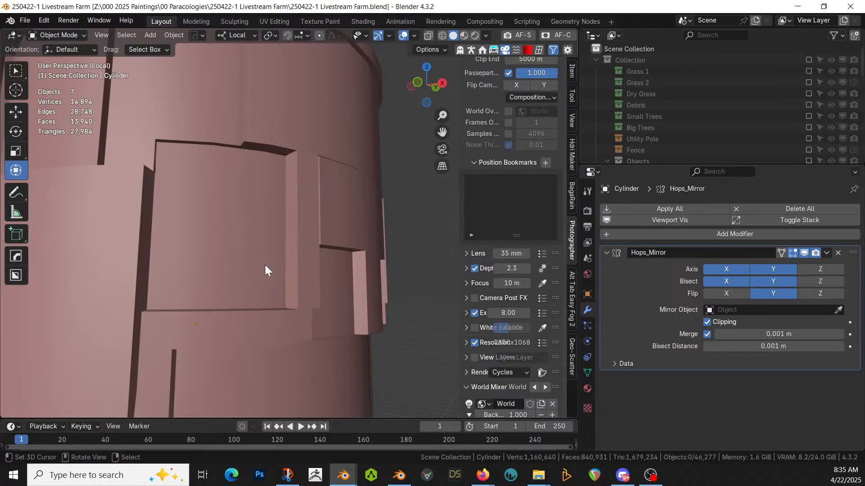
scroll(257, 288, "down", 6)
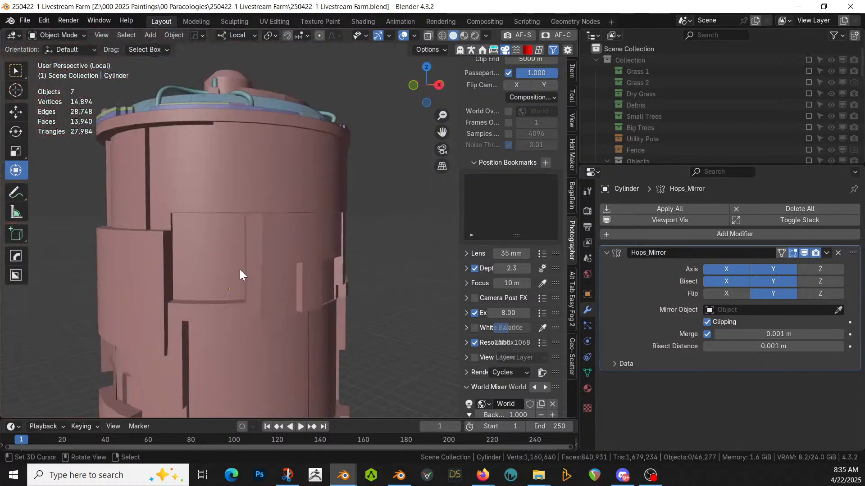
middle_click_drag(223, 272, 256, 268)
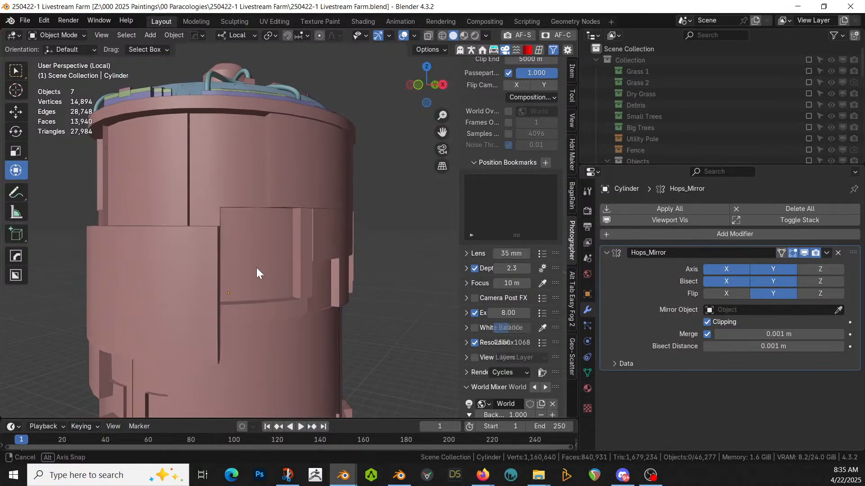
scroll(253, 266, "down", 2)
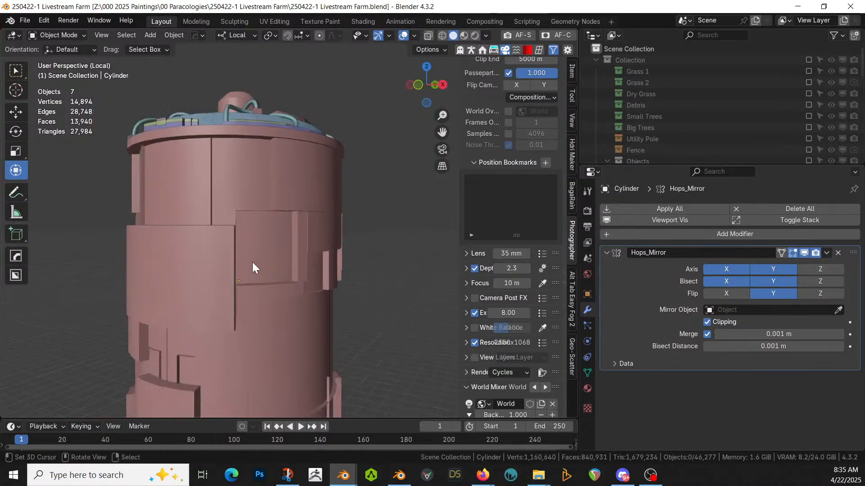
mouse_move(268, 260)
middle_mouse_down()
mouse_move(290, 272)
mouse_move(263, 266)
middle_mouse_up()
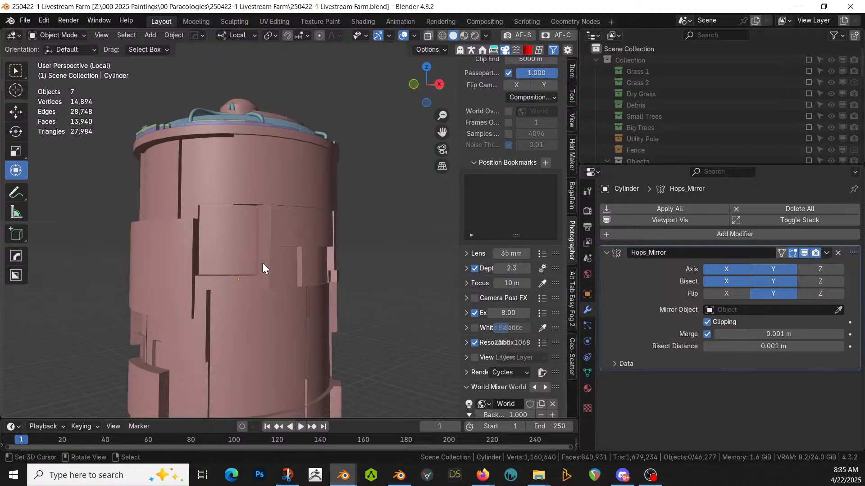
Step: Inset three vertical strips of faces on the silo's recessed upper side plate by about 0.123 m in Edit Mode
scroll(252, 266, "up", 4)
key("Tab")
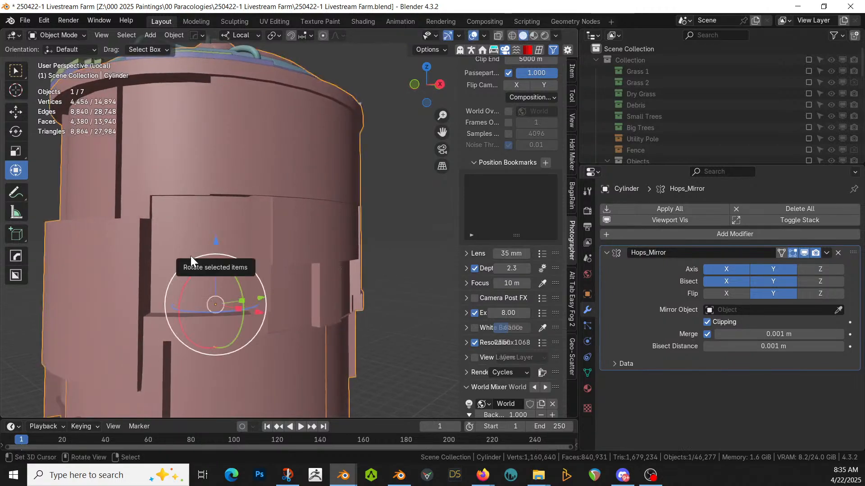
left_click(156, 205)
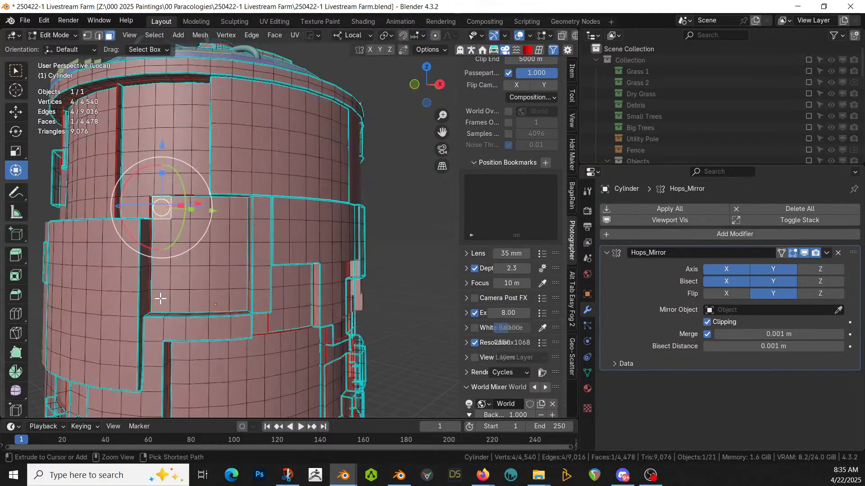
left_click(161, 298, "ctrl")
left_click(200, 205, "shift")
left_click(201, 304, "ctrl")
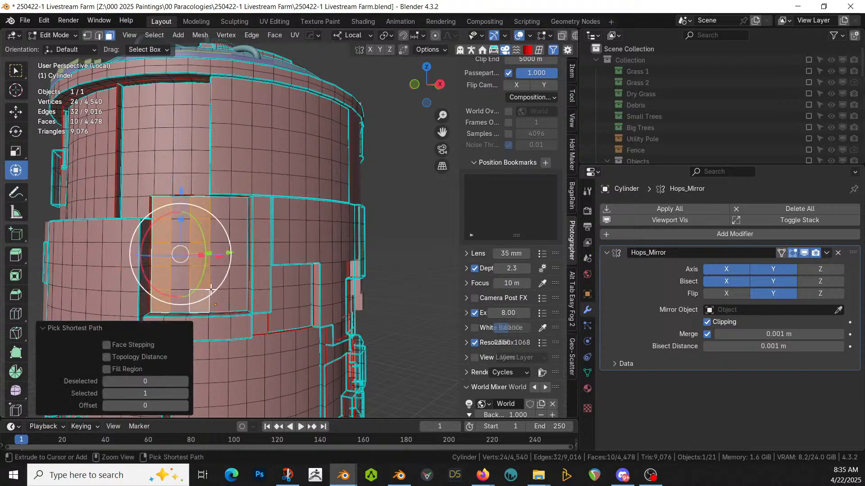
left_click(239, 208, "shift")
left_click(239, 301, "ctrl")
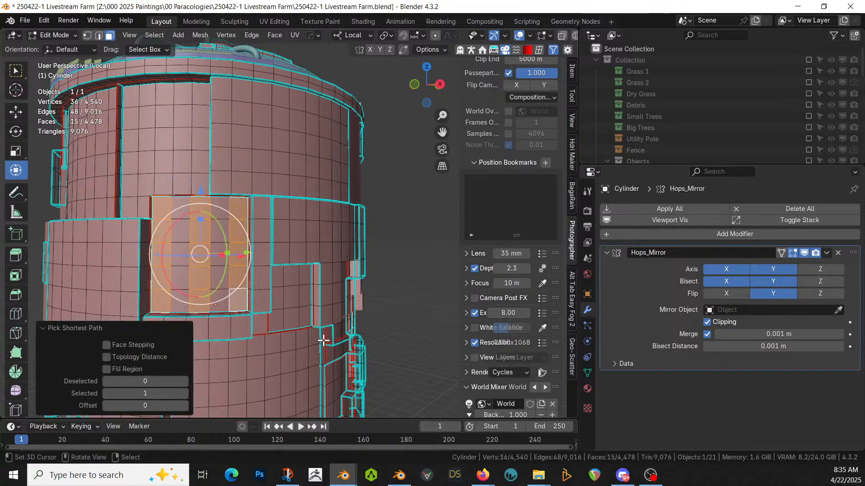
key("i")
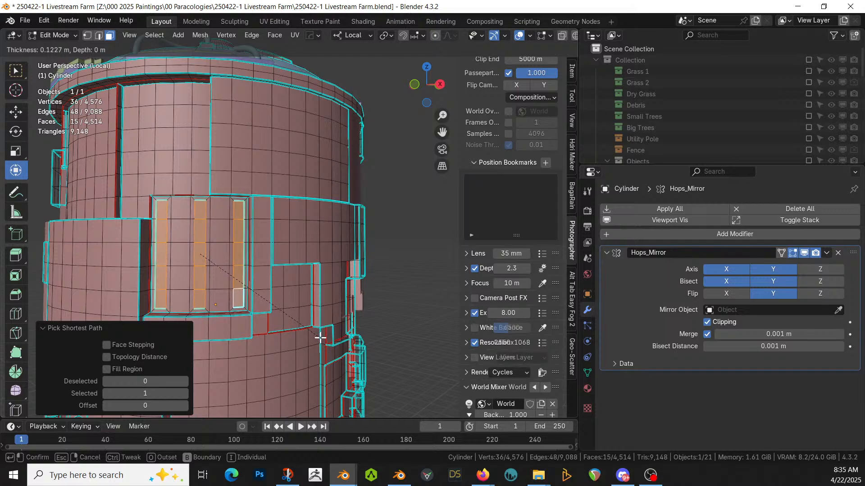
left_click(321, 337)
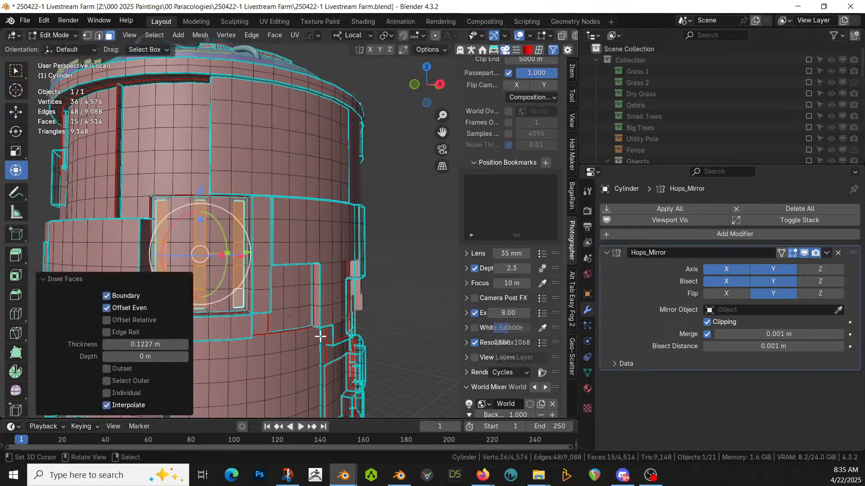
middle_click_drag(299, 342, 305, 378)
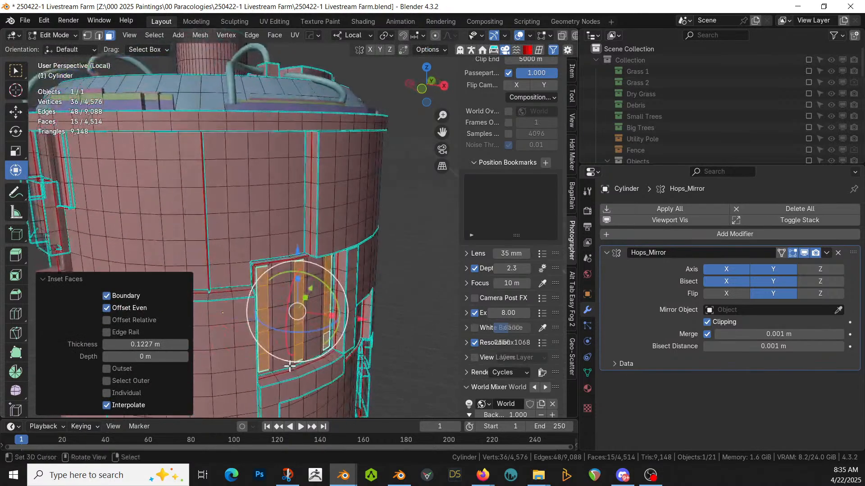
Step: Extrude the three inset vertical strips on the silo's side plate inward along their normals
key("alt+e")
left_click(307, 380)
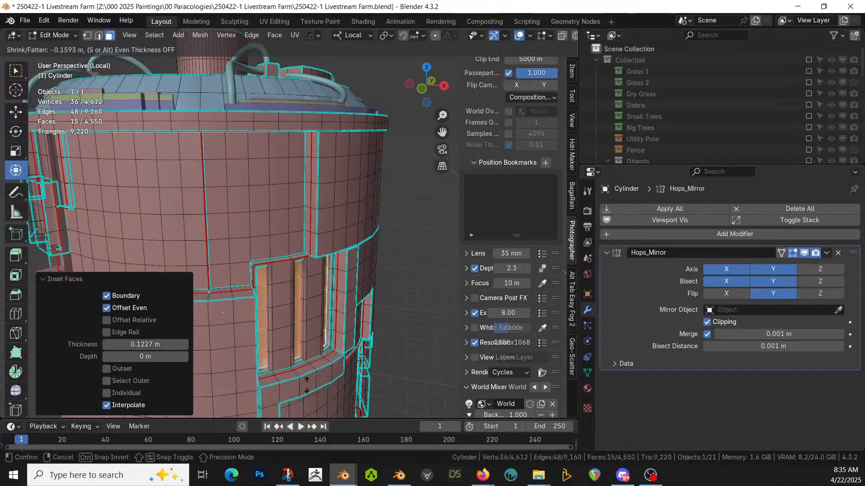
left_click(310, 392)
middle_click_drag(305, 396, 269, 299)
Step: Sharpen the silo with Hops Ssharp at 30° sharpness and 60° smooth angle, and check it through the scene camera
key("Tab")
key("q")
left_click(260, 291)
scroll(241, 296, "up", 3)
scroll(289, 301, "down", 3)
scroll(270, 299, "down", 2)
key("KP_0")
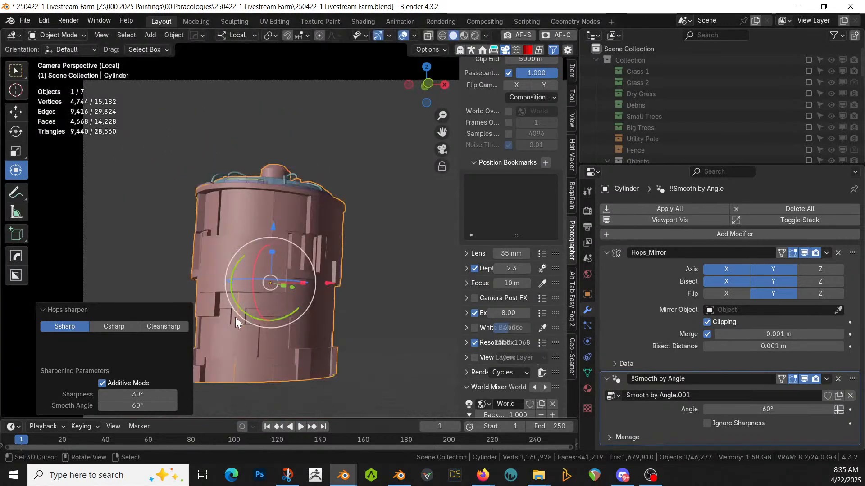
scroll(235, 324, "up", 1)
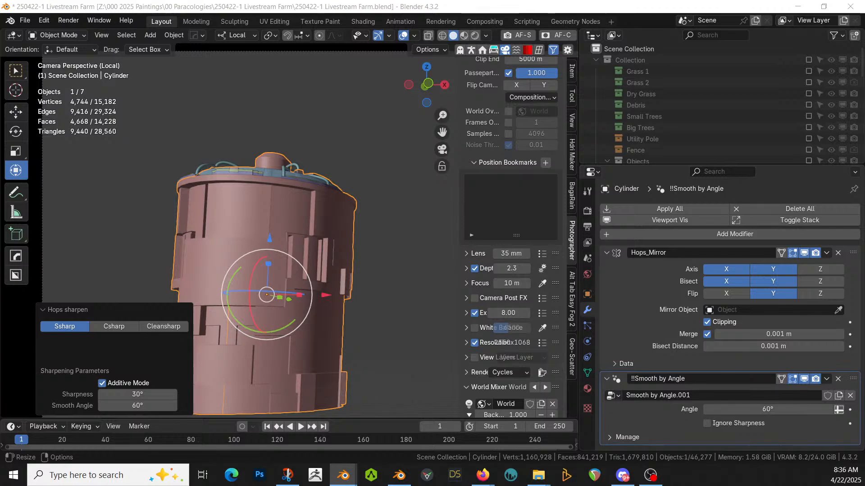
Step: Add the CP_greeble A 6 2K collection asset beside the silo and move it horizontally by about -3.46 m in X and -11.44 m in Y
middle_click_drag(125, 285, 245, 286)
middle_click_drag(90, 198, 354, 211, "shift")
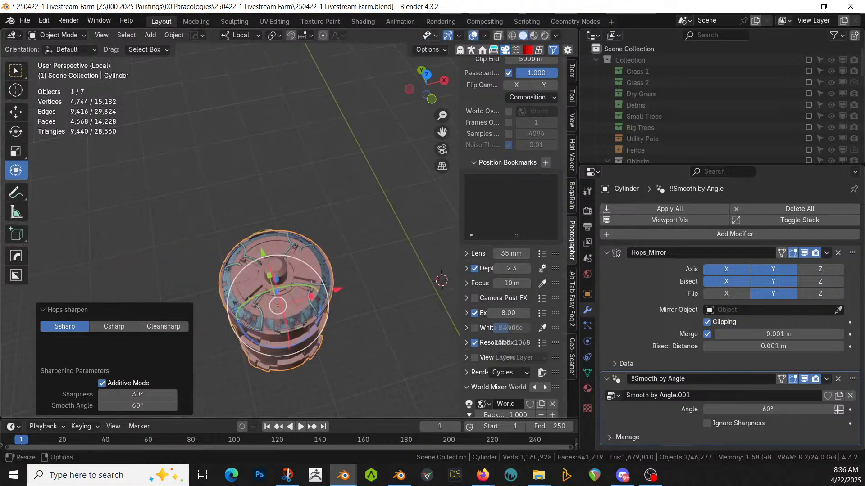
left_click_drag(0, 176, 277, 242)
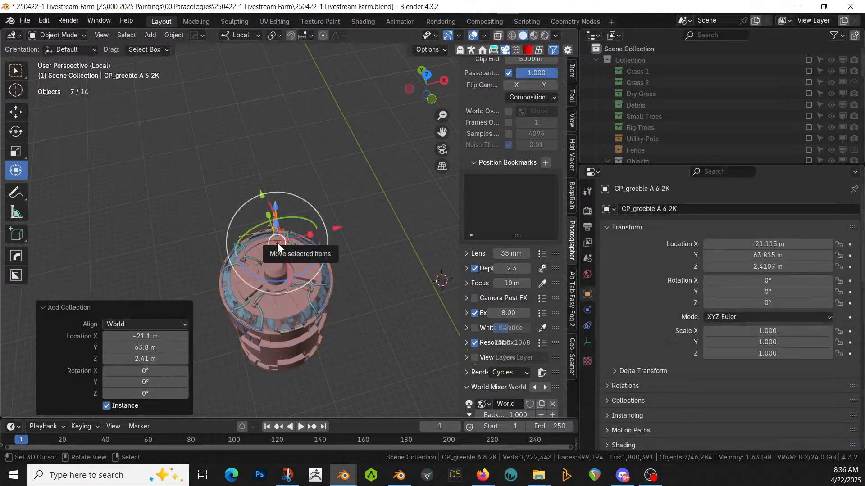
key("KP_7")
left_click_drag(281, 210, 256, 291)
middle_click_drag(256, 290, 277, 200)
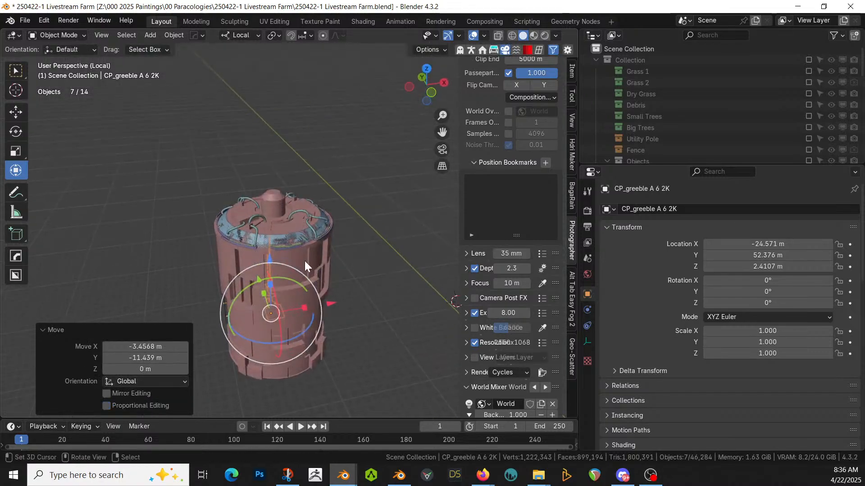
Step: Raise the greeble mast about 14.48 m along its local Z axis up to the silo's lid
key("g")
key("z")
left_click(321, 155)
scroll(321, 153, "up", 4)
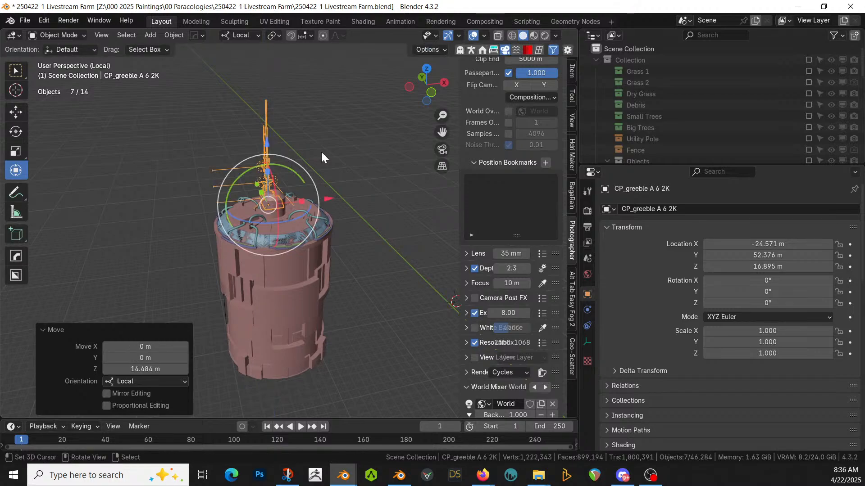
Step: Shift the greeble mast horizontally over the lid's central cap by about 0.6 m in X and -0.5 m in Y
middle_click_drag(318, 171, 305, 234)
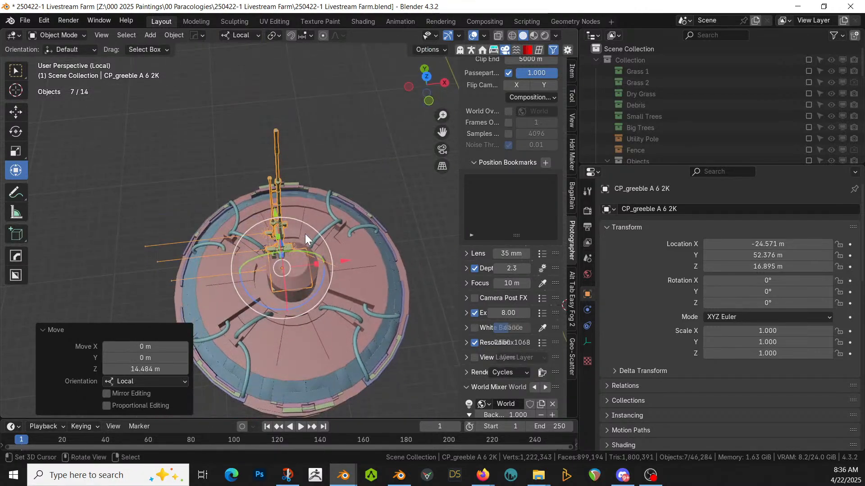
key("KP_7")
scroll(304, 233, "up", 5)
key("g")
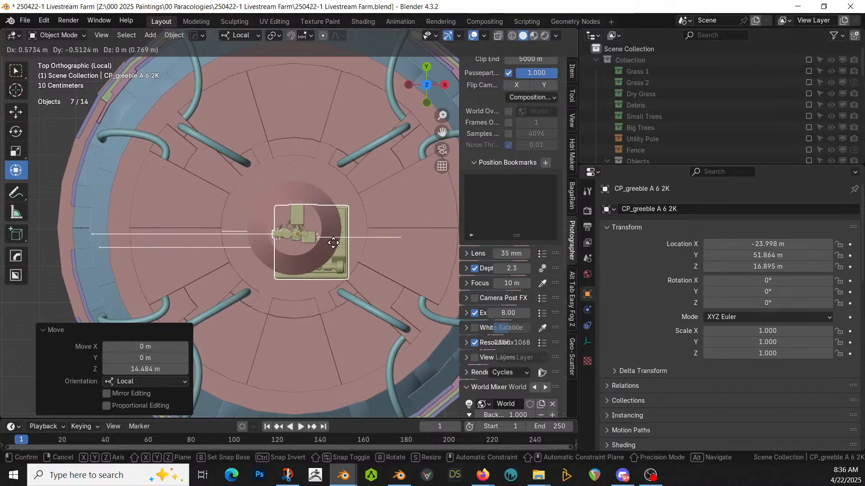
left_click(334, 242)
Step: Lift the greeble mast about 1.08 m along local Z so its base sits at the top of the central cap
middle_click_drag(334, 242, 294, 179)
key("g")
key("z")
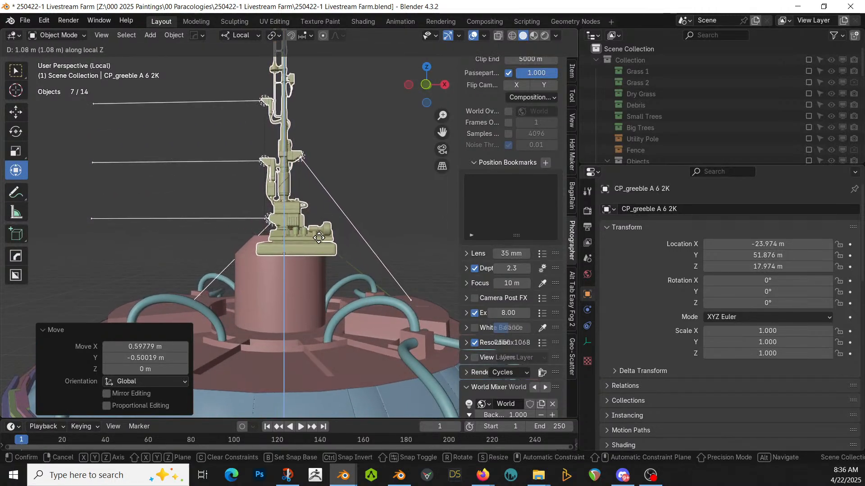
left_click(319, 237)
Step: Move the greeble mast 0.244 m along its local Y axis on the central cap
middle_click_drag(319, 238, 151, 316)
key("KP_7")
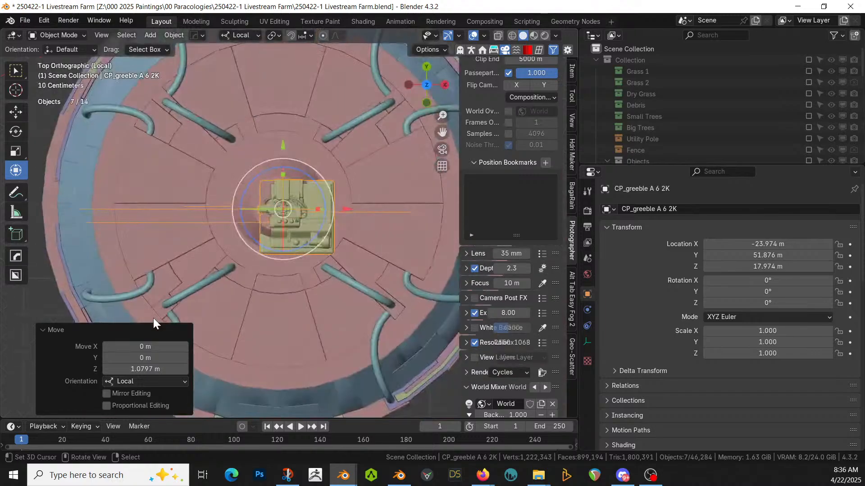
key("g")
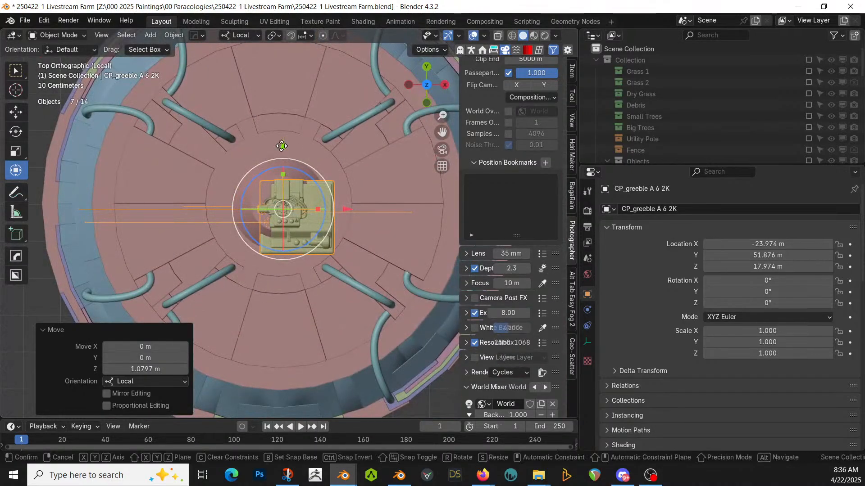
key("y")
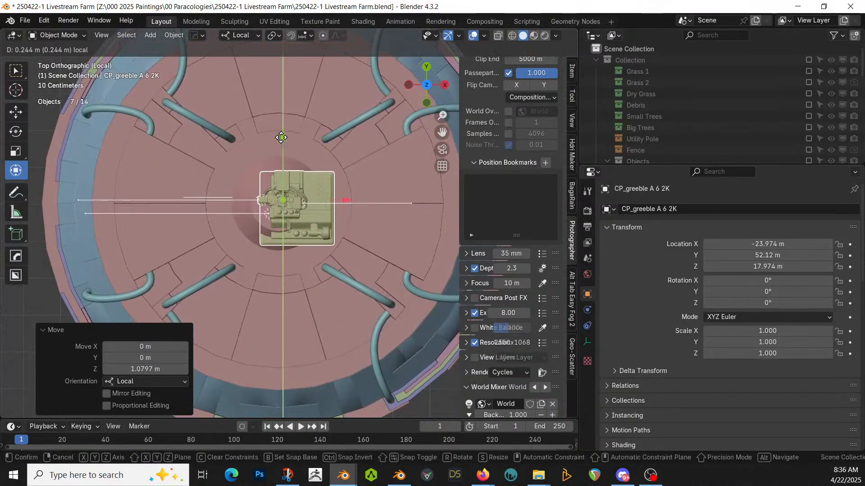
left_click(281, 137)
middle_click_drag(281, 137, 222, 63)
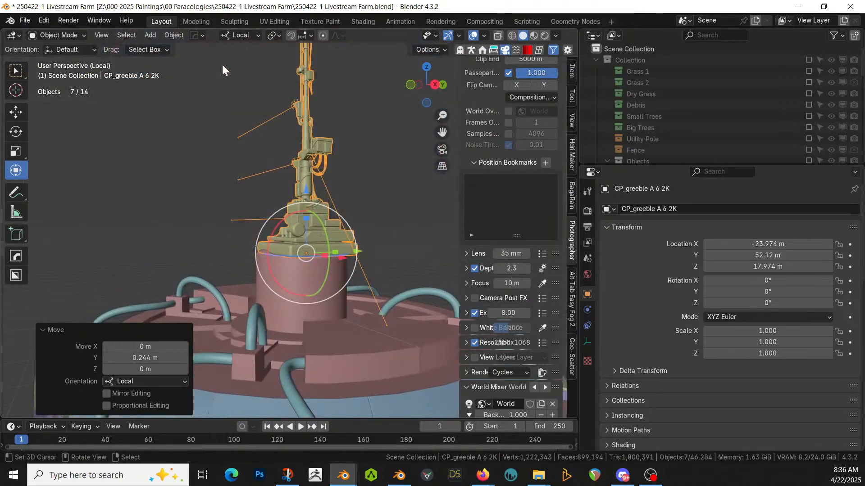
Step: Isolate the greeble collection instance in local view and make its instances real
key("KP_Divide")
key("KP_0")
key("KP_Divide")
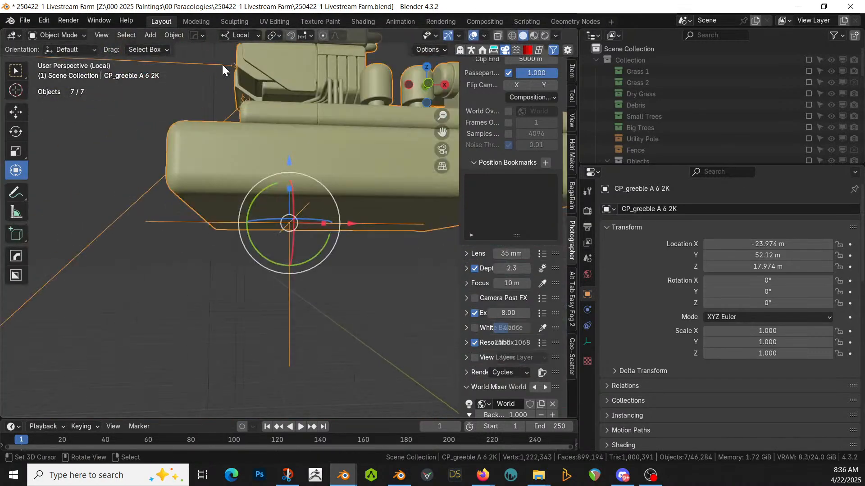
scroll(304, 131, "down", 7)
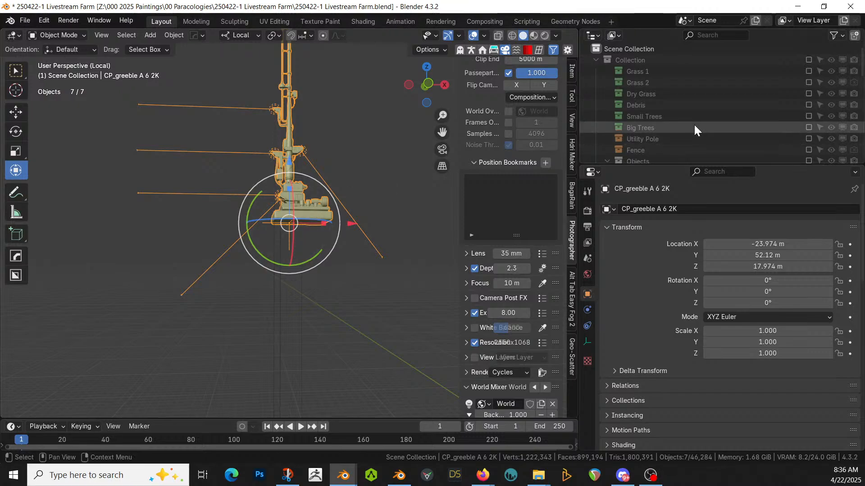
key("KP_Decimal")
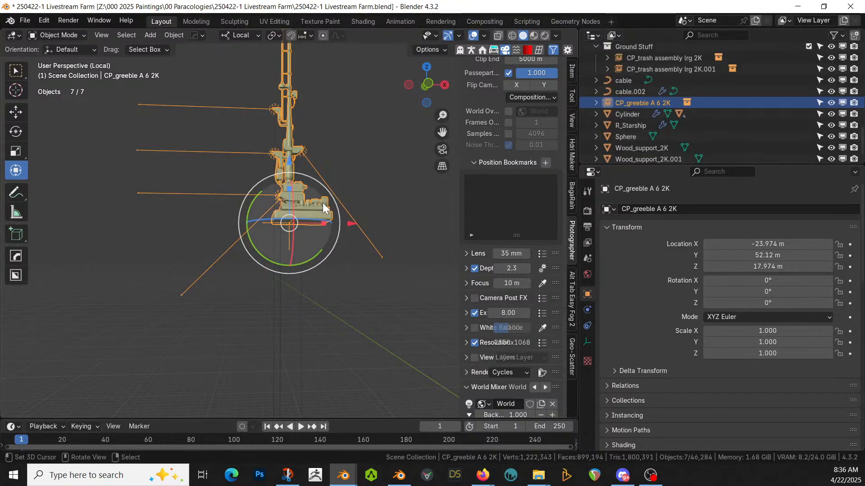
key("ctrl+a")
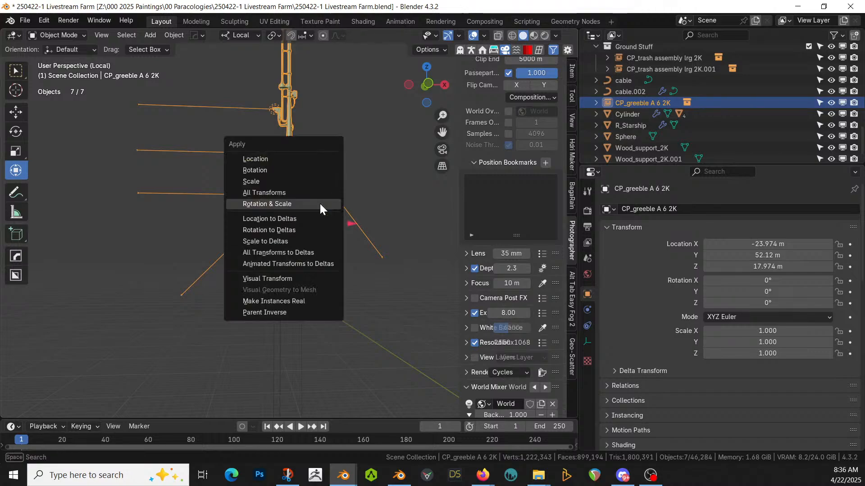
left_click(289, 300)
Step: Extrude the four underside faces of the greeble mast's base plate about 2.04 m downward alongside the silo's central cap
middle_click_drag(328, 230, 307, 221)
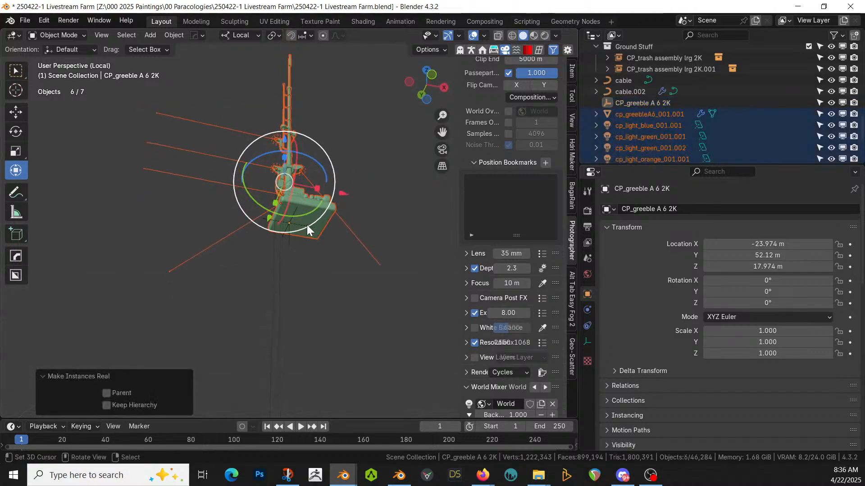
left_click(313, 218)
key("Tab")
scroll(313, 217, "up", 2)
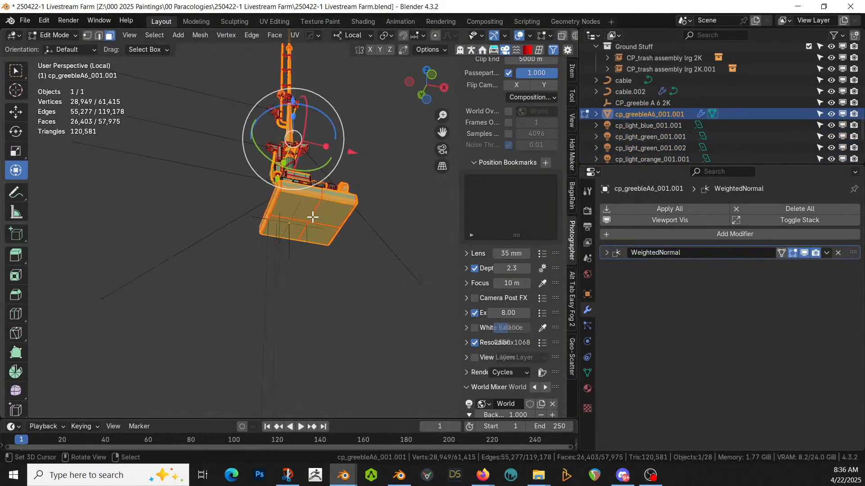
right_click(335, 206)
right_click(301, 207, "shift")
right_click(296, 228, "shift")
right_click(315, 229, "shift")
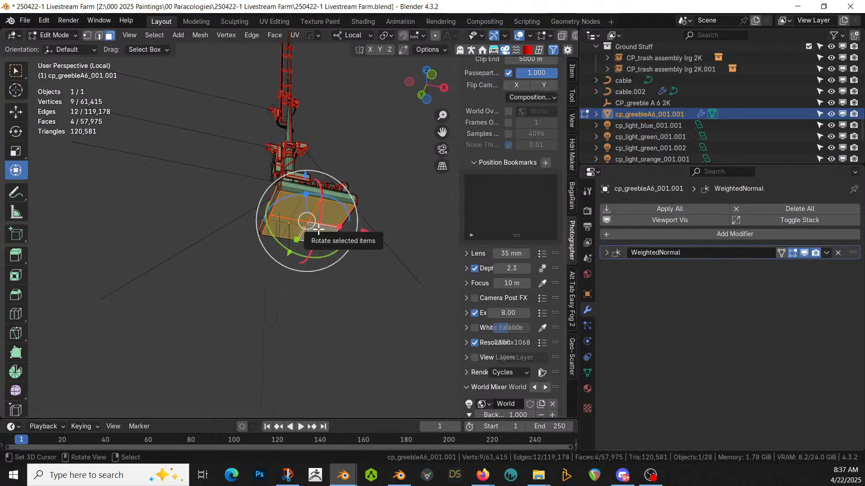
key("KP_Divide")
key("KP_Decimal")
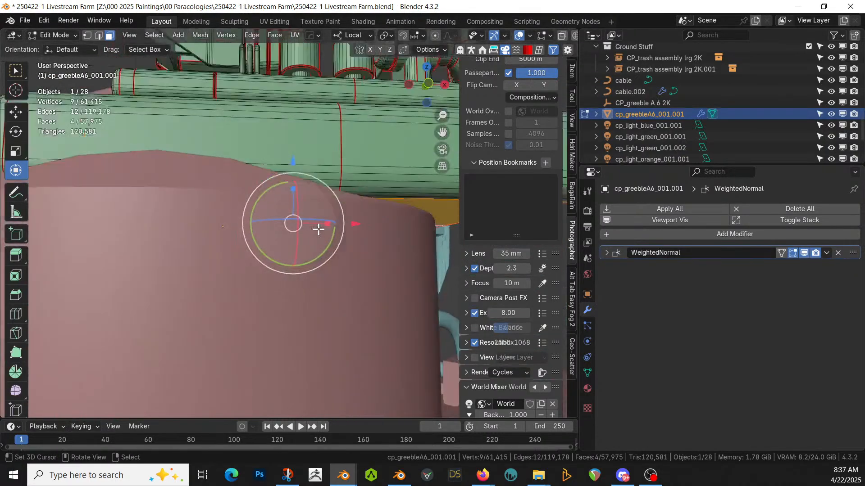
key("e")
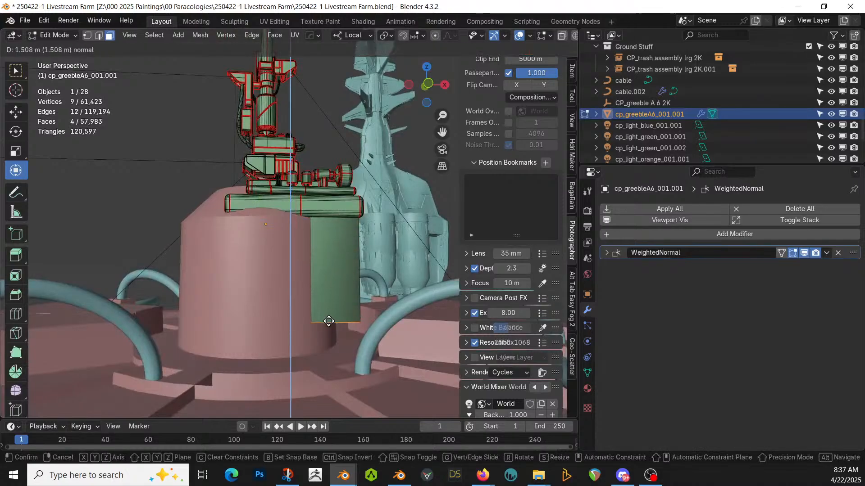
left_click(330, 347)
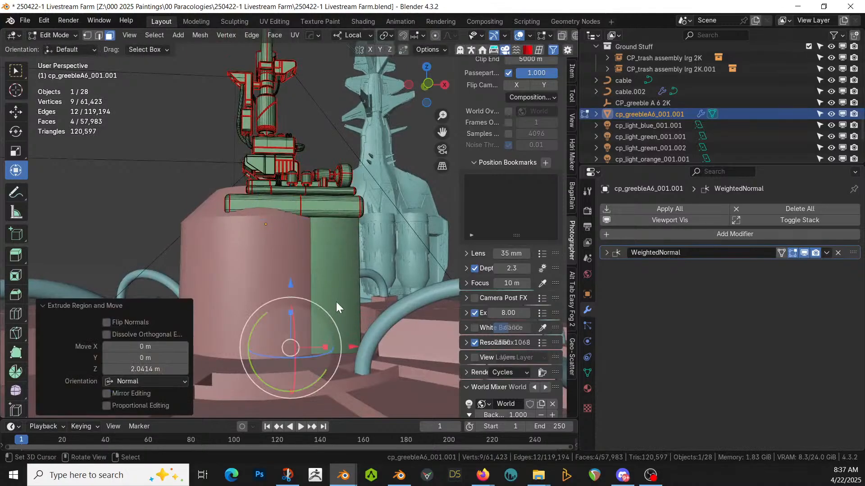
key("Tab")
Step: Save the Livestream Farm file with the mast mounted on the silo
scroll(336, 301, "down", 3)
middle_click_drag(336, 299, 333, 323)
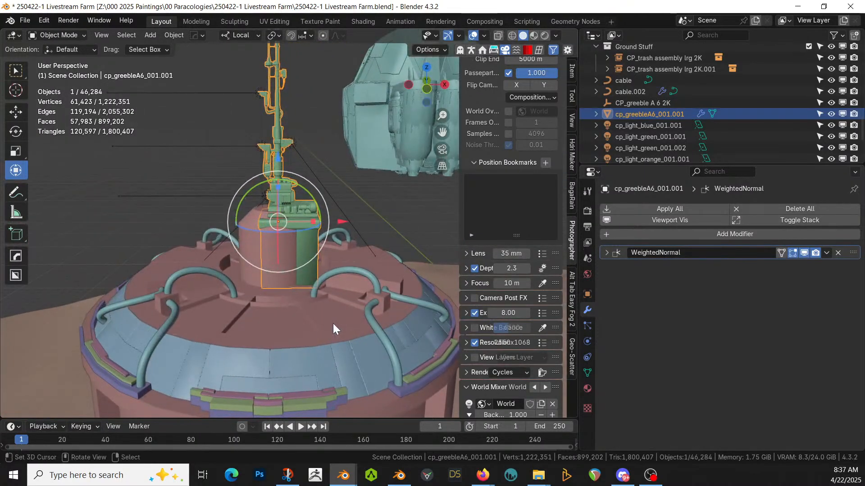
key("ctrl+s")
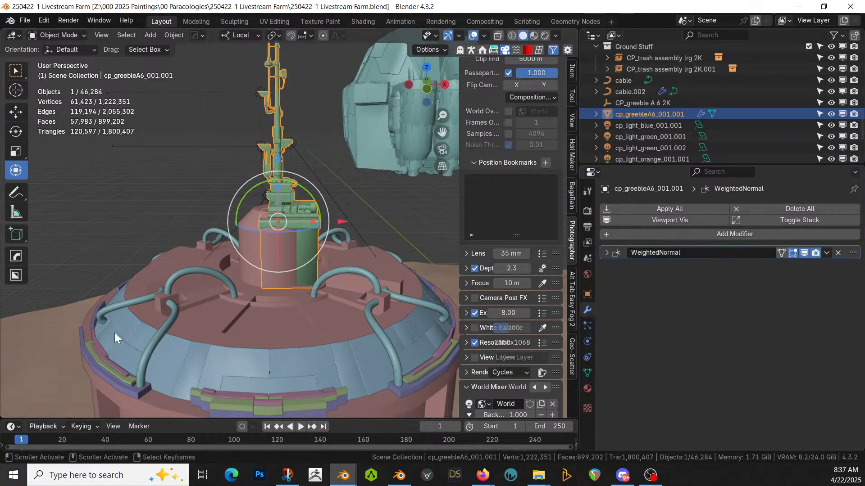
Step: Move the sphere in front of the rocket into the scene collection named Collection
scroll(192, 208, "down", 5)
middle_click_drag(209, 242, 252, 239)
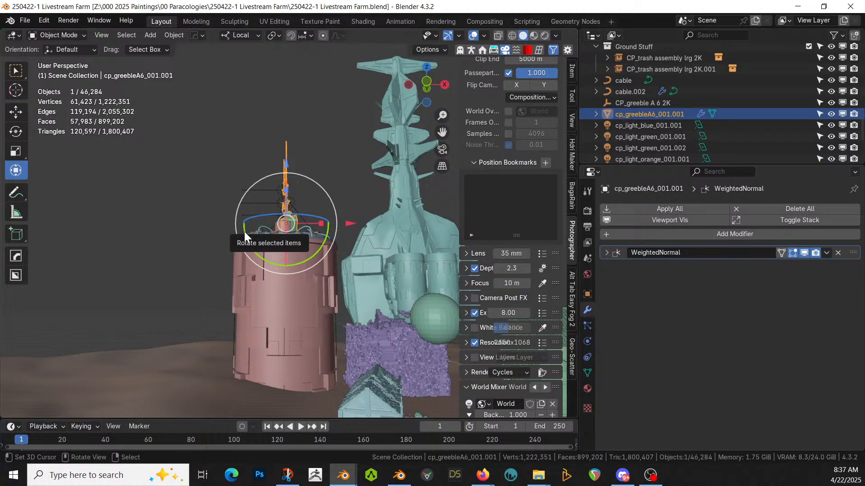
left_click(436, 318)
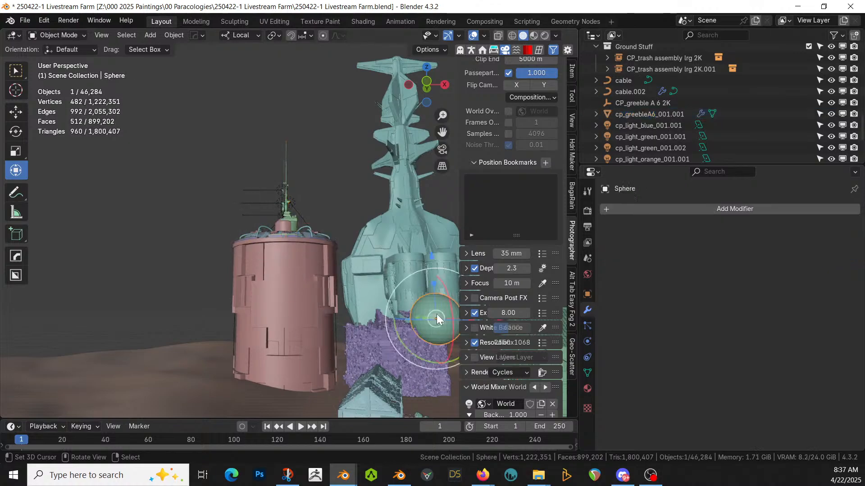
key("Delete")
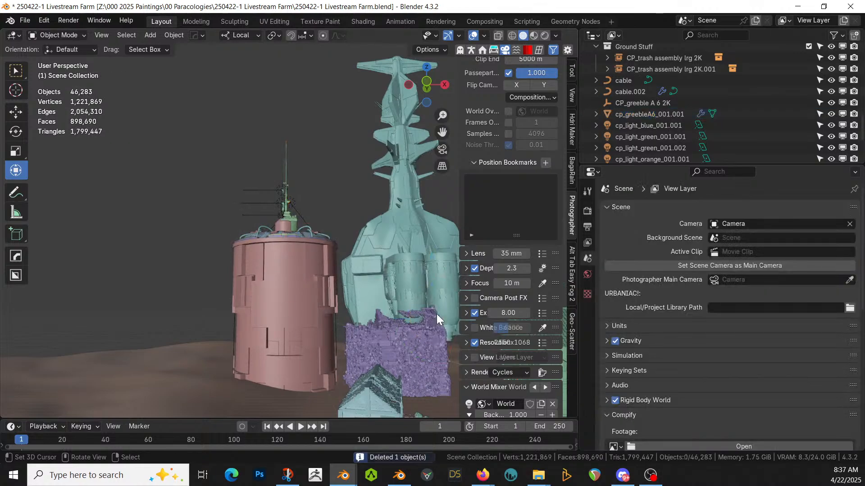
key("ctrl+z")
middle_click_drag(432, 316, 409, 325)
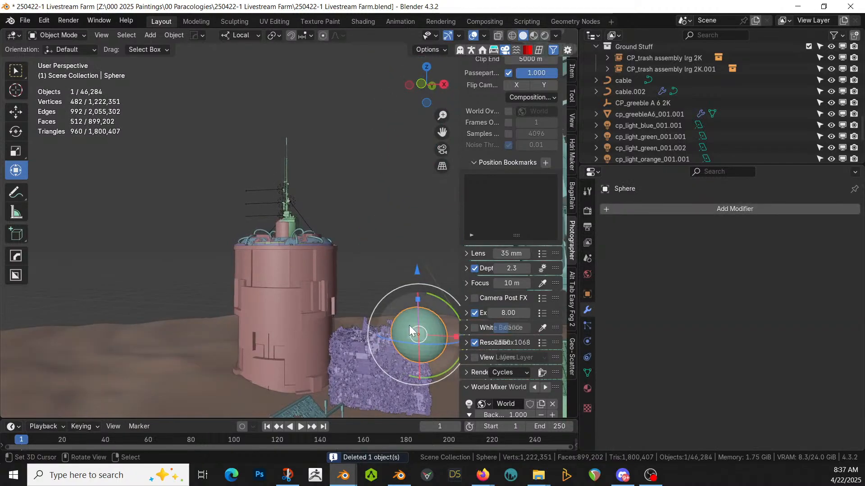
key("m")
mouse_move(384, 347)
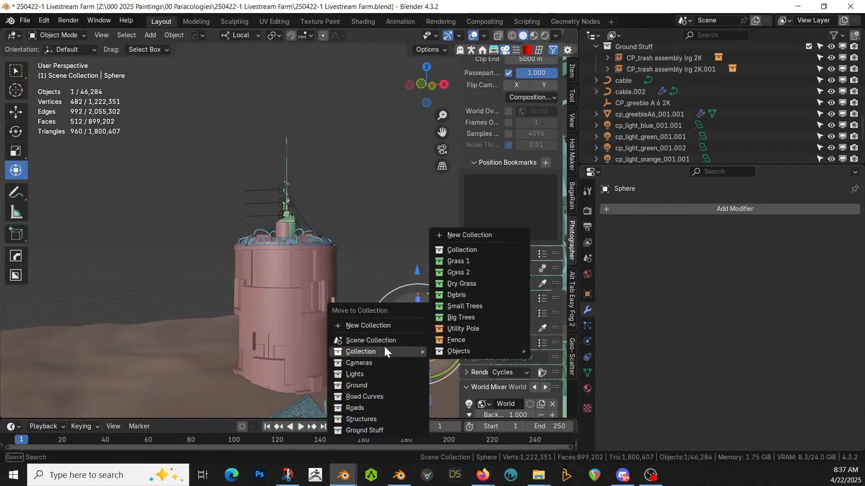
left_click(474, 252)
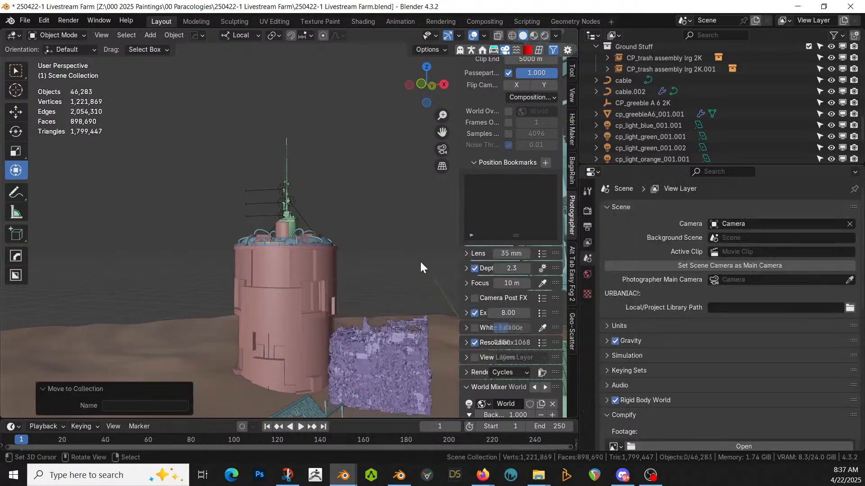
Step: Unwrap all faces of the silo body with Smart UV Project at a 66° angle limit
scroll(375, 292, "up", 2)
middle_click_drag(375, 291, 425, 274)
middle_click_drag(280, 309, 308, 291)
scroll(308, 291, "down", 2)
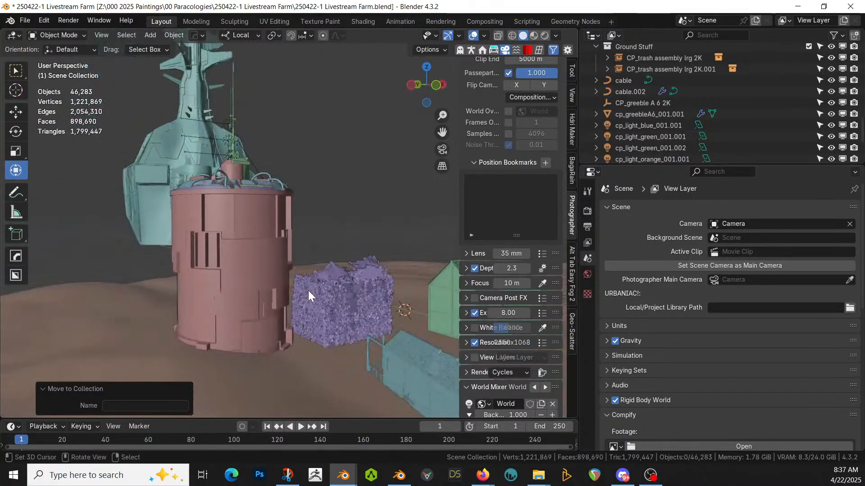
left_click(239, 242)
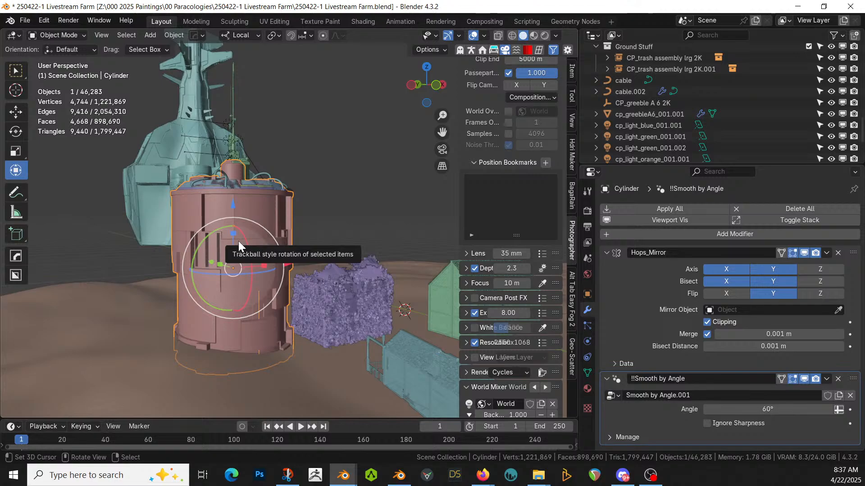
key("Tab")
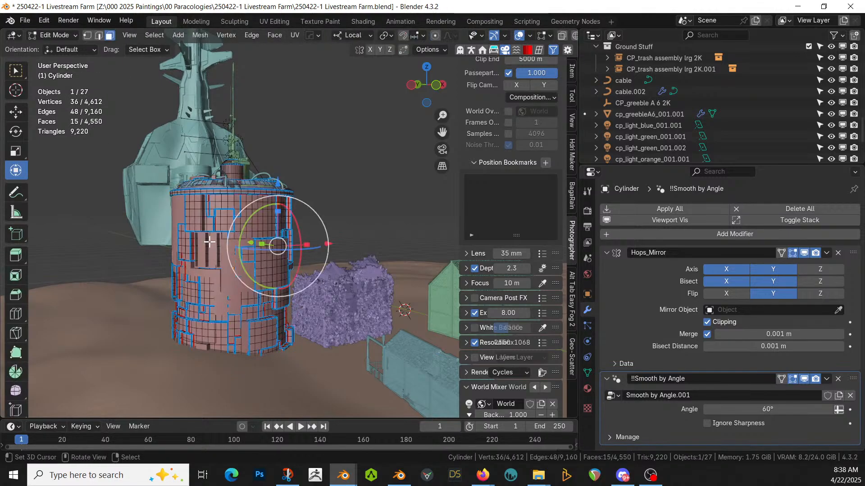
key("a")
key("u")
mouse_move(182, 193)
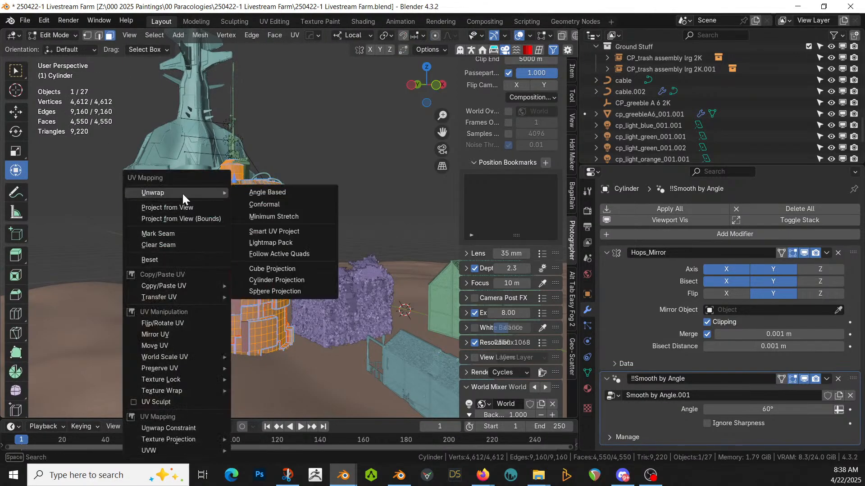
left_click(299, 231)
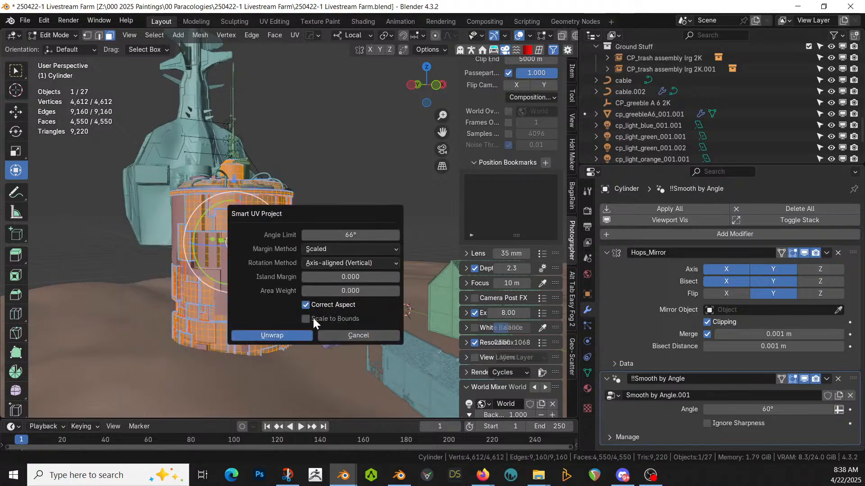
left_click(285, 334)
key("Tab")
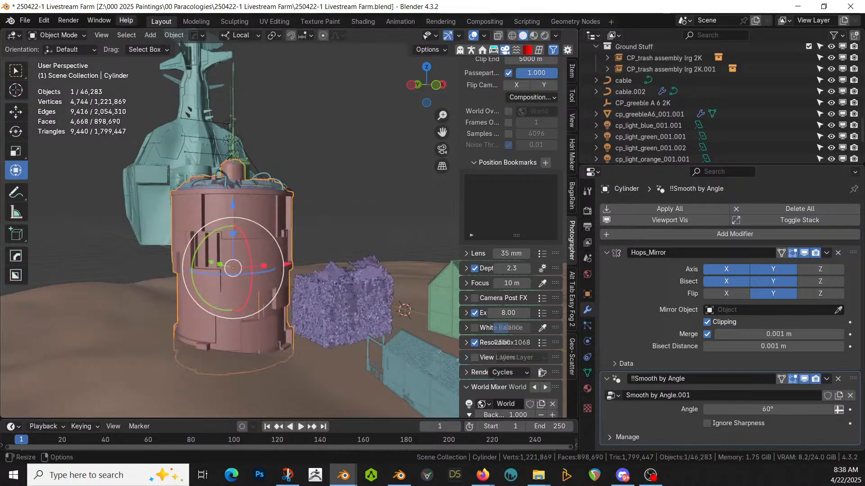
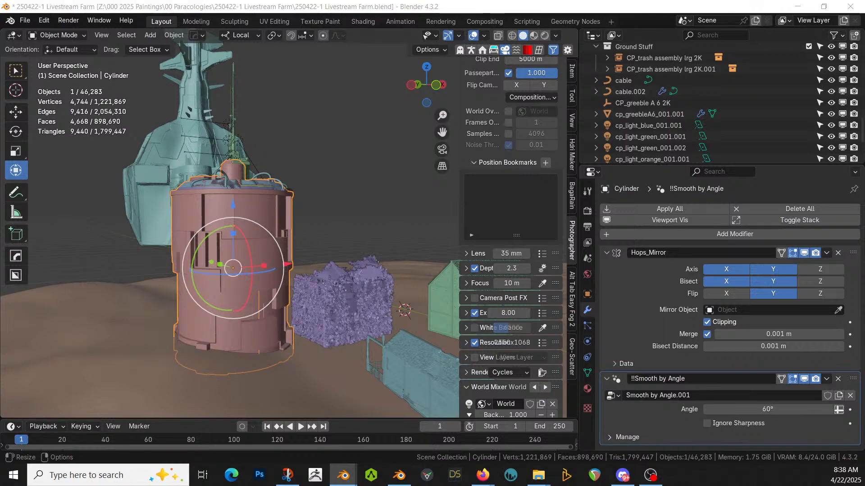
Step: Apply the Metal_dirt material to the silo body and display the viewport in rendered shading
left_click_drag(234, 4, 259, 249)
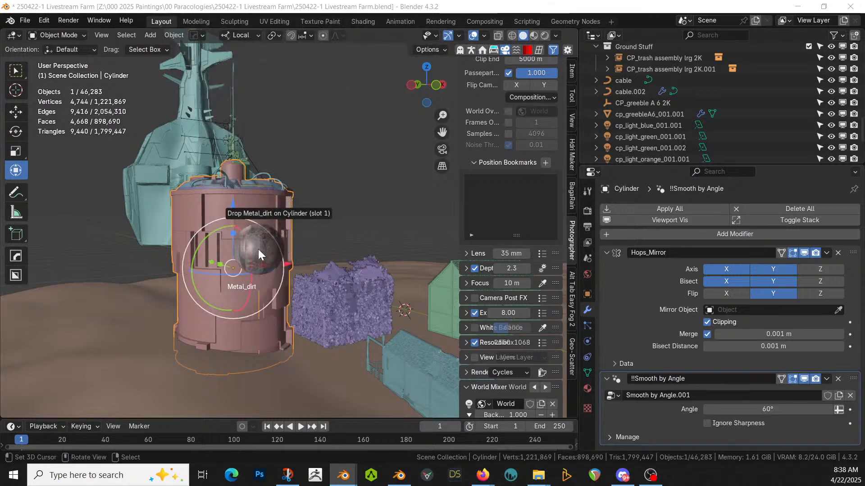
left_click_drag(259, 250, 259, 250)
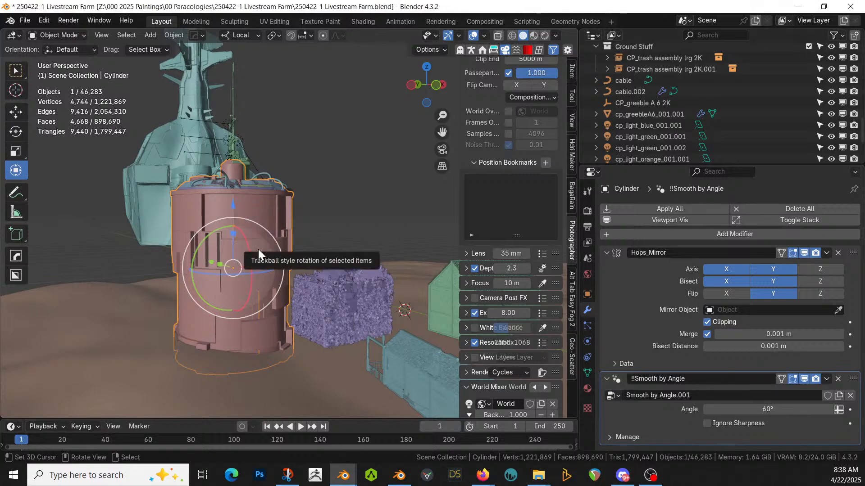
key("z")
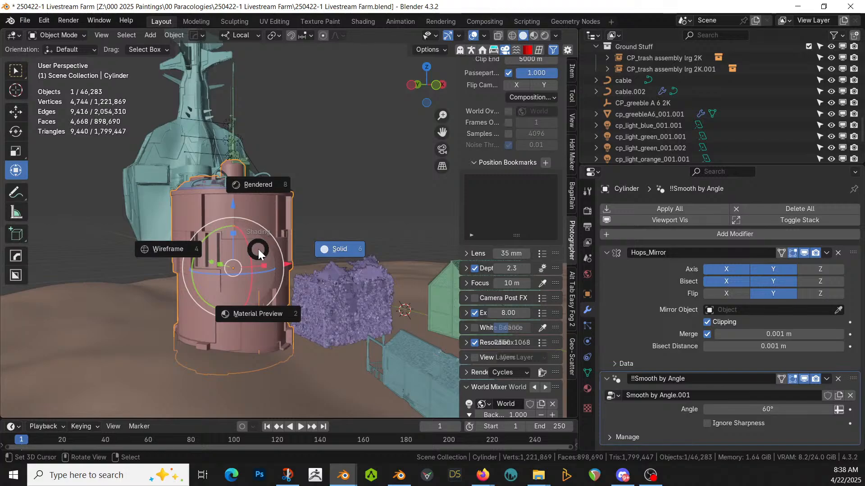
key("8")
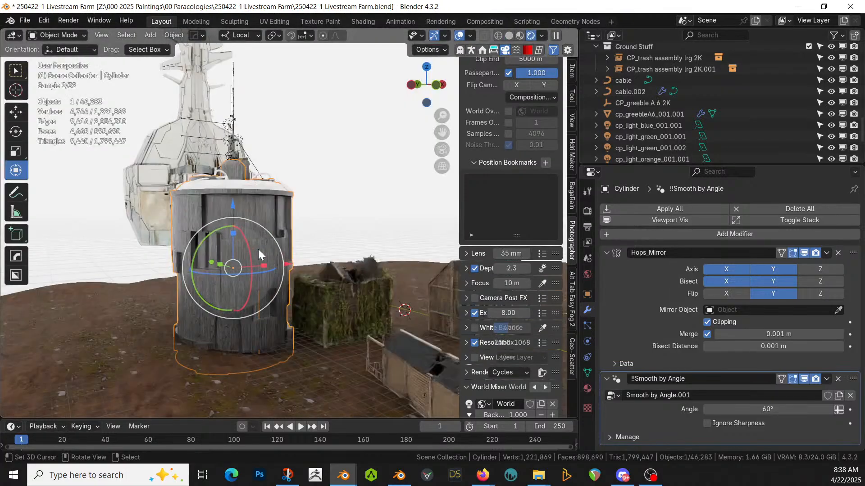
middle_click_drag(258, 250, 125, 213)
scroll(144, 242, "up", 3)
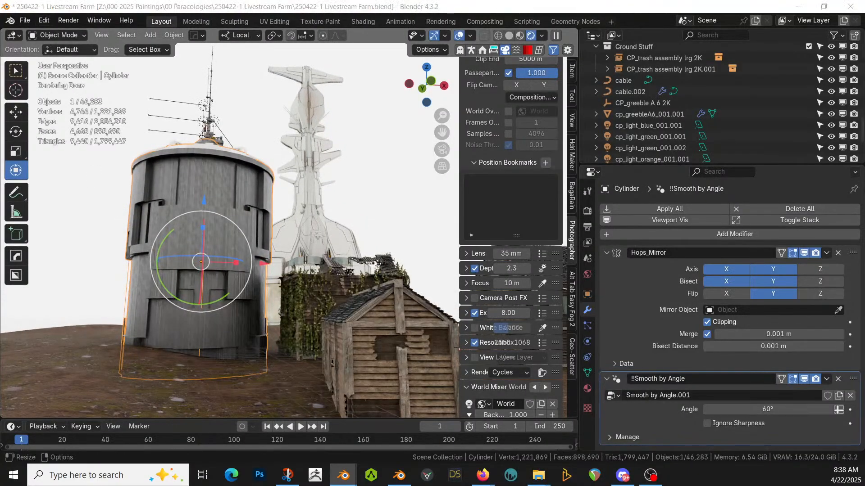
Step: Try another material on the silo body, then replace it with KB3D_HEM_MetalPaintAquaB and inspect the riveted plating
left_click_drag(0, 85, 194, 223)
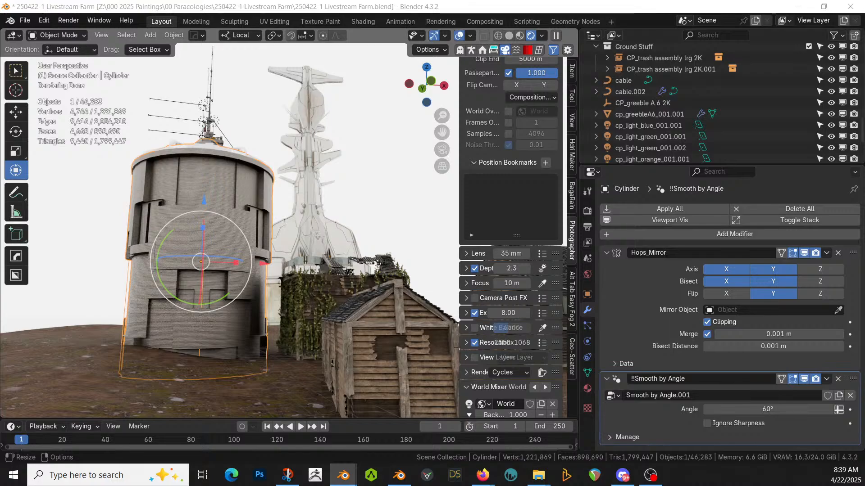
left_click_drag(45, 14, 199, 226)
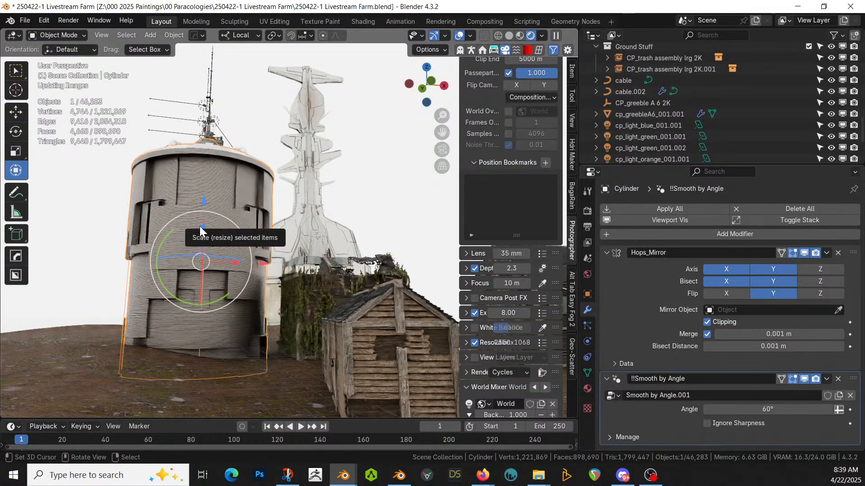
scroll(199, 226, "up", 5)
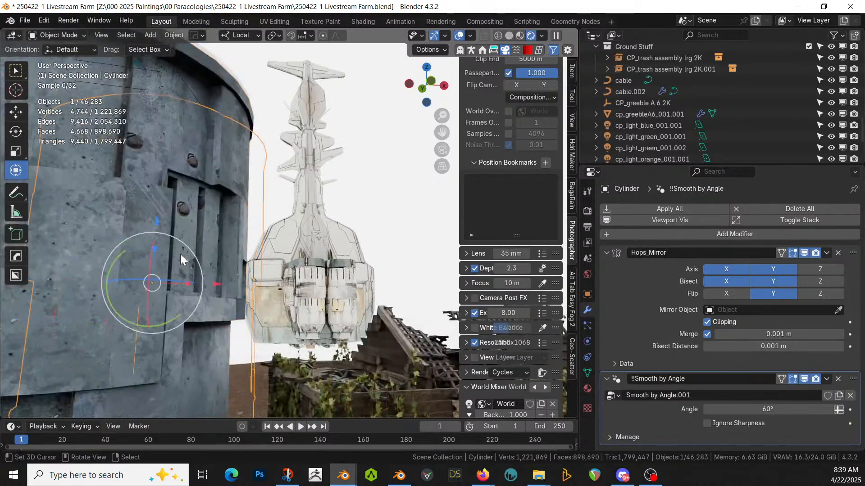
scroll(180, 254, "down", 5)
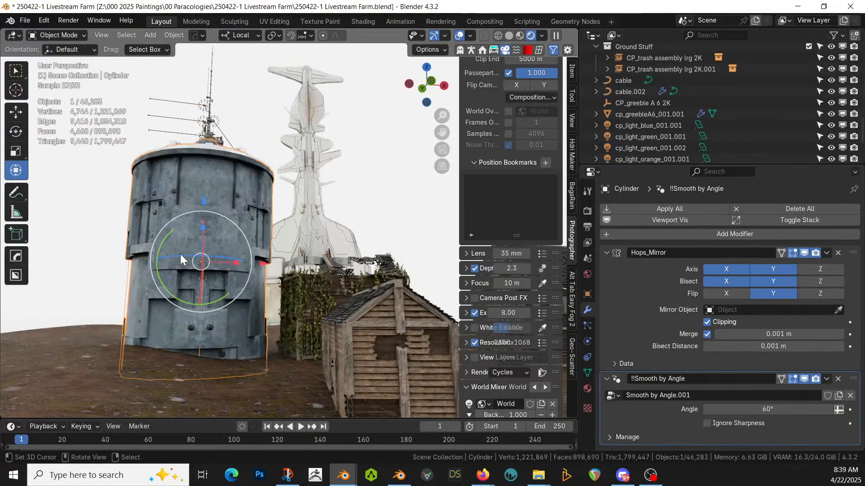
scroll(180, 254, "up", 3)
middle_click_drag(180, 254, 239, 232)
scroll(239, 232, "down", 1)
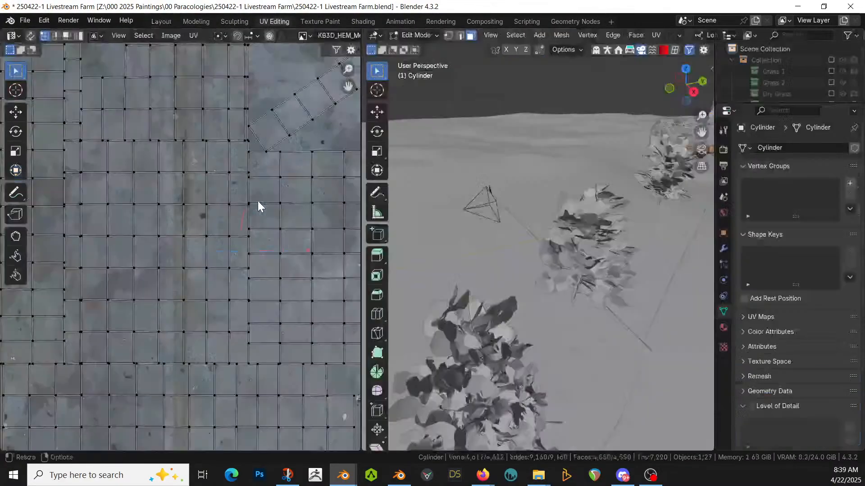
Step: Scale all of the silo's UVs by 5 in the UV Editing workspace
scroll(257, 201, "down", 6)
middle_click_drag(257, 201, 235, 233)
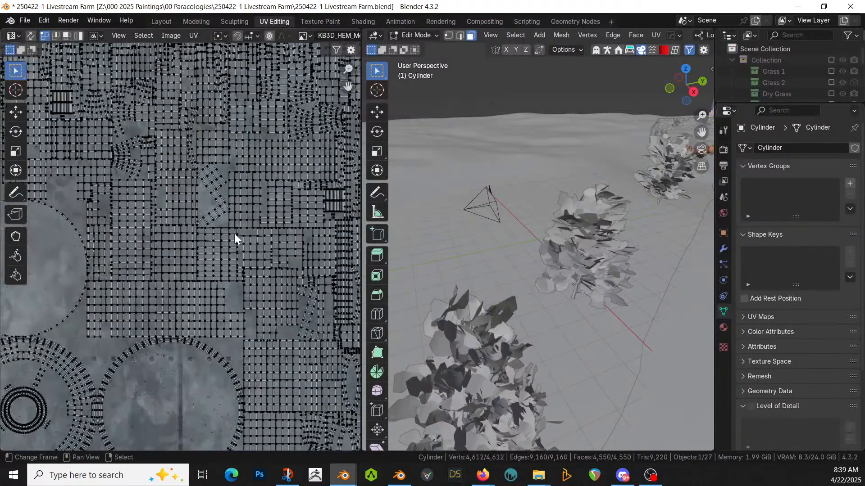
scroll(234, 233, "down", 4)
key("a")
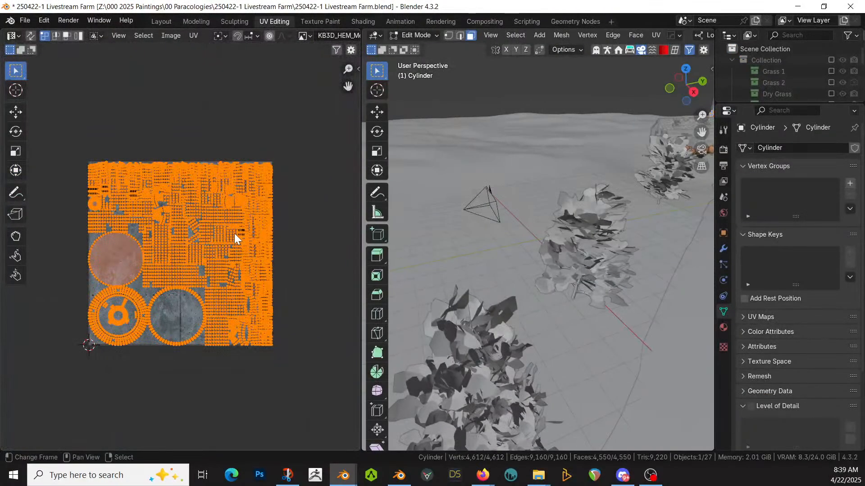
key("s")
key("5")
key("Return")
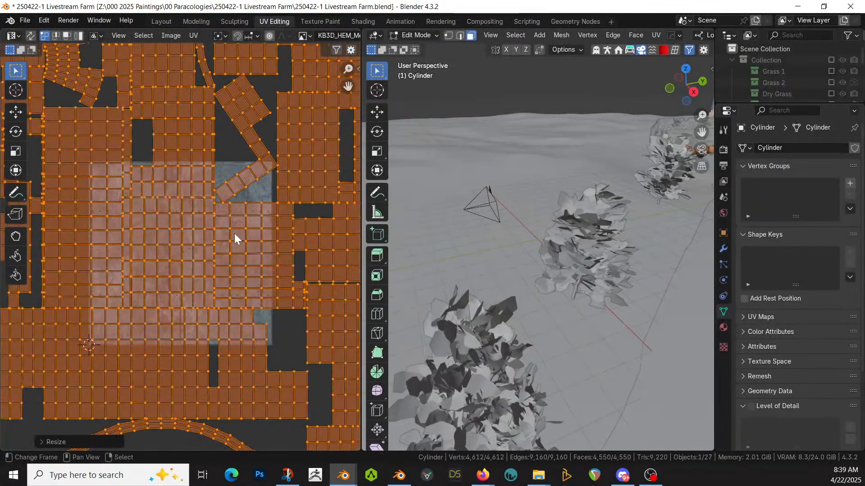
Step: Isolate the silo in local view and examine its rescaled texture in rendered shading
key("Tab")
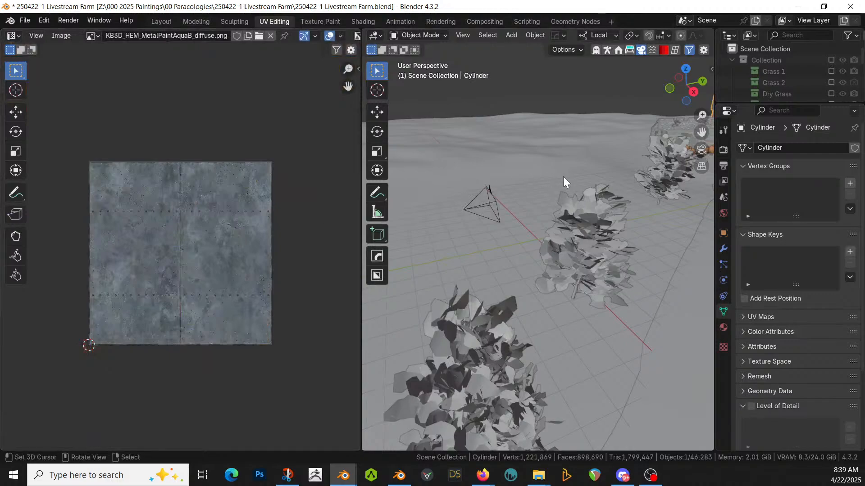
key("KP_Divide")
key("z")
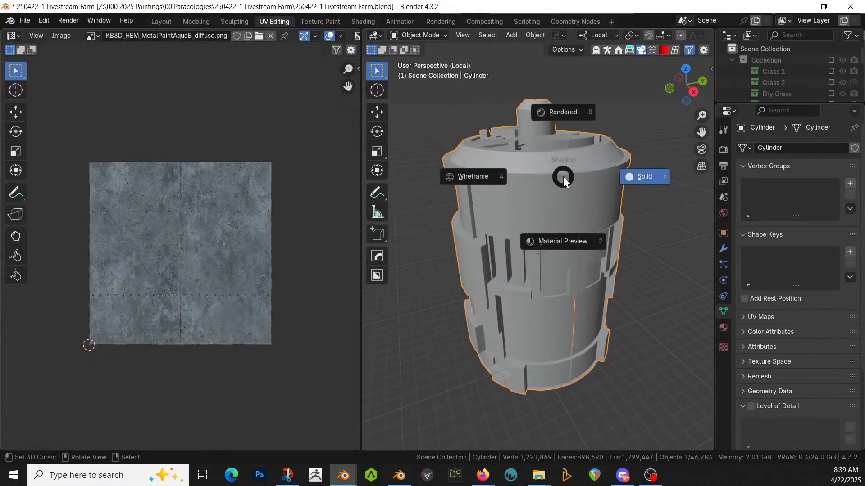
key("8")
scroll(529, 215, "up", 3)
middle_click_drag(528, 215, 495, 203)
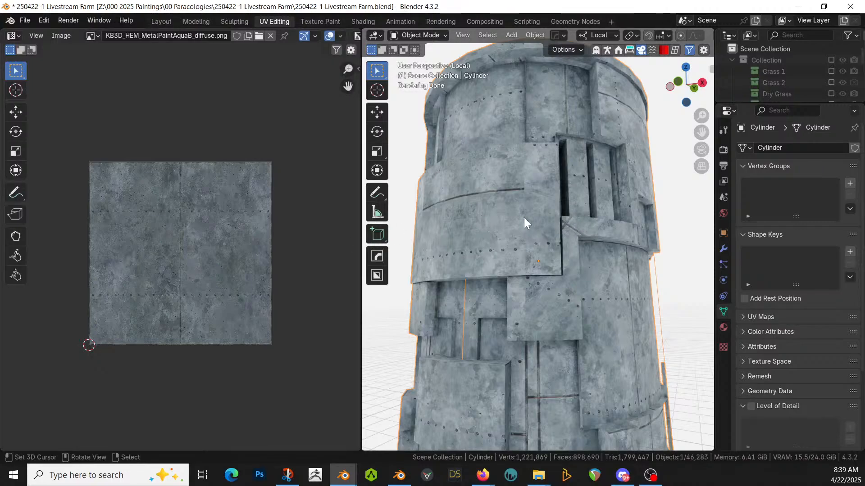
Step: Shift all of the silo's UVs about 0.1 units downward over the metal texture
key("Tab")
key("g")
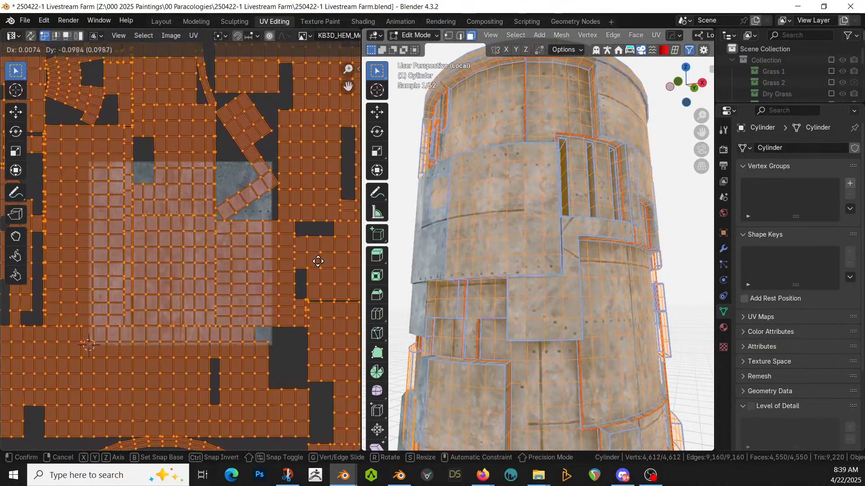
left_click(317, 262)
middle_click_drag(561, 246, 504, 272)
scroll(505, 272, "down", 1)
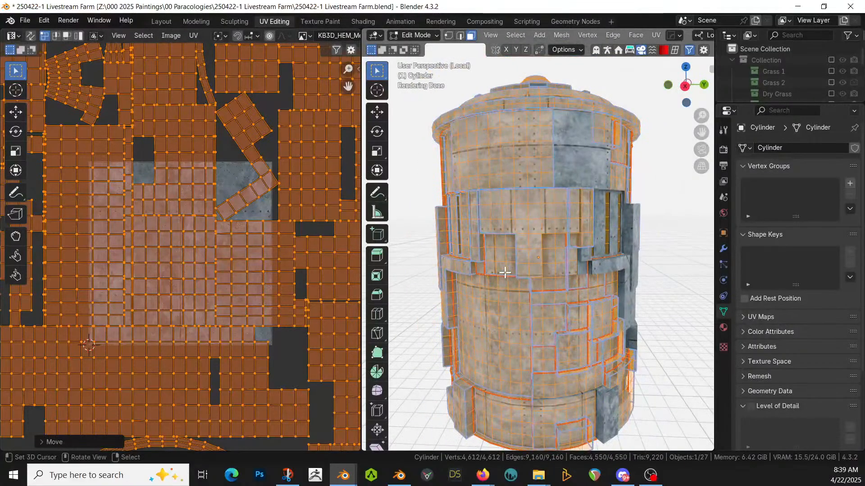
Step: Check the silo's lid and sides in object mode, then leave local view and return to the Layout workspace
key("Tab")
middle_click_drag(596, 238, 525, 314)
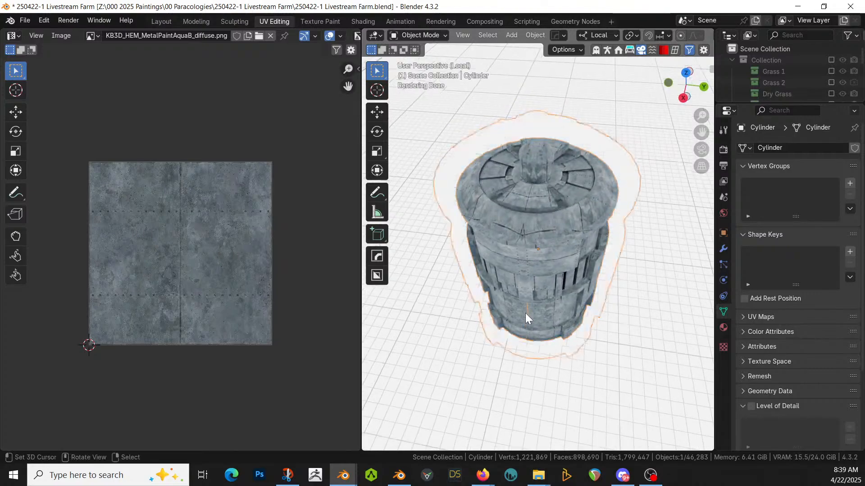
scroll(525, 314, "up", 2)
key("KP_Divide")
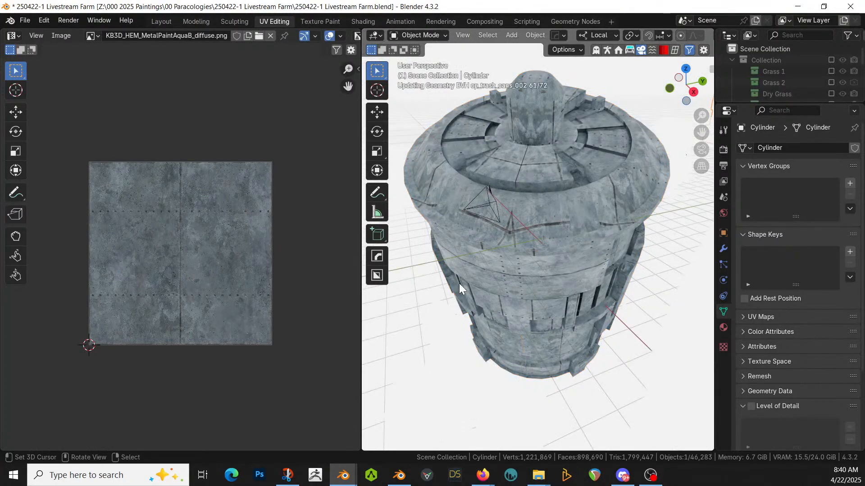
left_click(161, 20)
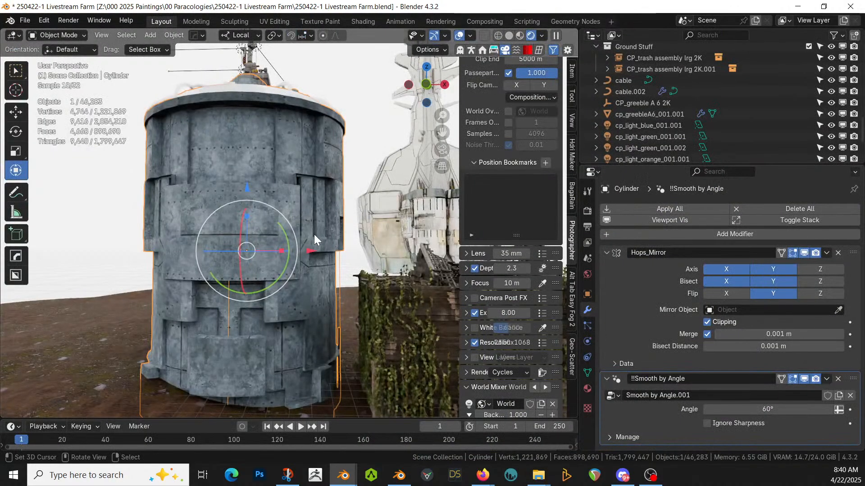
Step: Assign the KB3D_OTP_PanelsBlueMed material to the white panel ring around the silo's lid
middle_click_drag(314, 234, 297, 246)
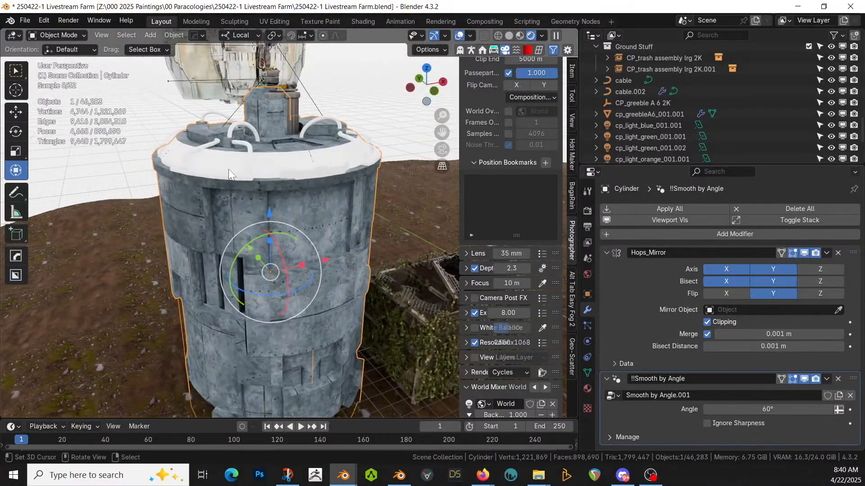
left_click(225, 157)
key("KP_Decimal")
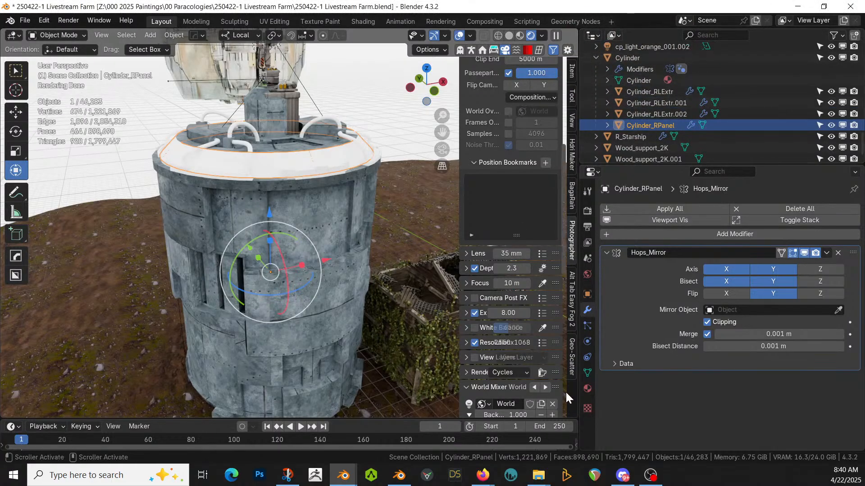
left_click(587, 389)
left_click(760, 348)
left_click_drag(732, 48, 750, 281)
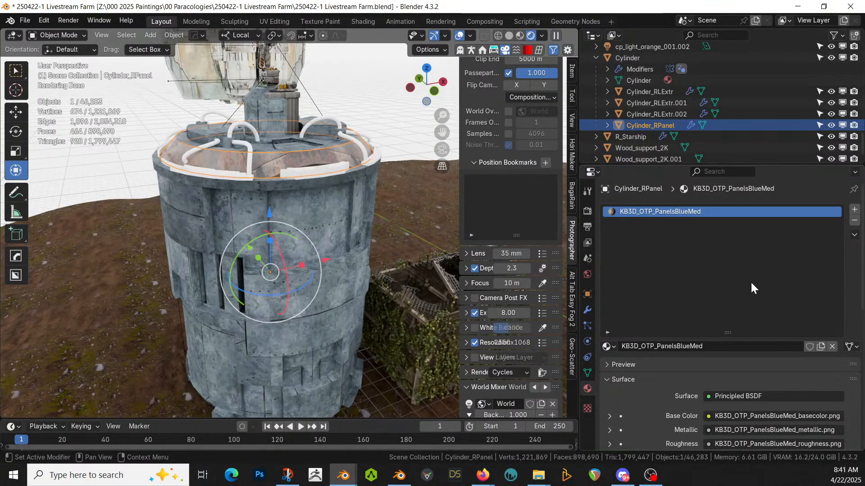
Step: Unwrap the lid's panel ring with Cylinder Projection from the front orthographic view
middle_click_drag(409, 211, 368, 227)
key("KP_1")
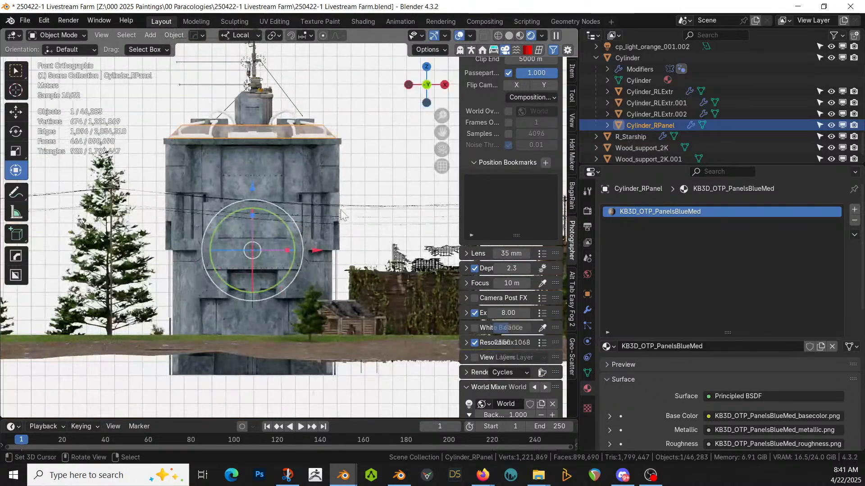
key("Tab")
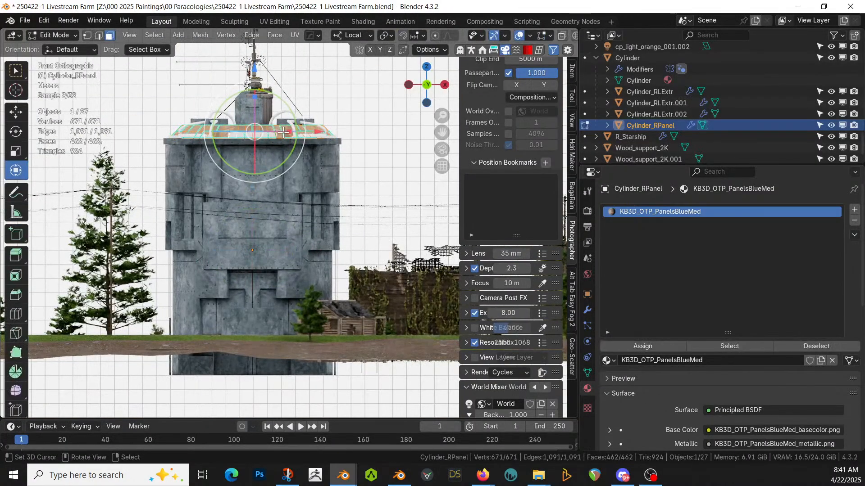
key("u")
mouse_move(283, 132)
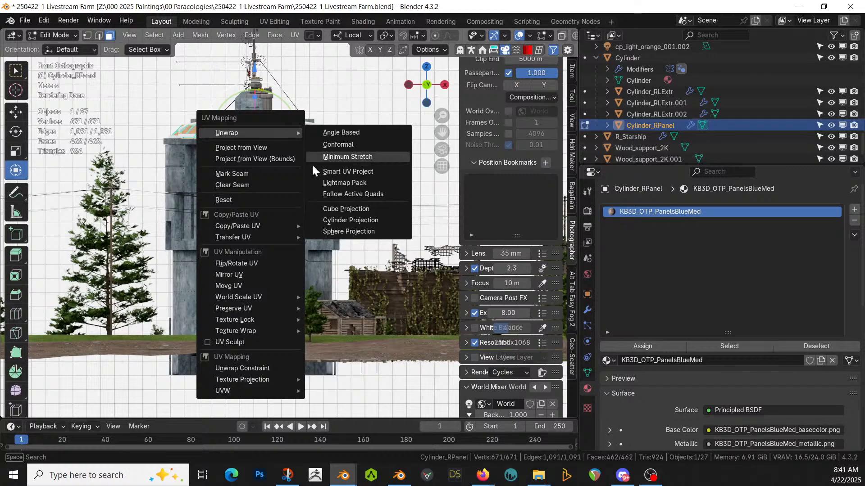
left_click(358, 218)
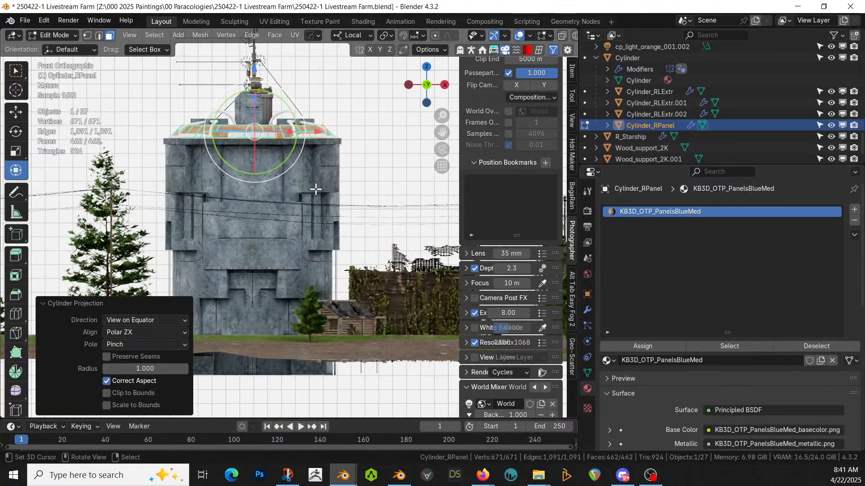
Step: Return to object mode and inspect the projected panel texture on the silo lid's ring from several angles
scroll(315, 187, "up", 3)
key("KP_Decimal")
middle_click_drag(315, 188, 328, 212)
key("Tab")
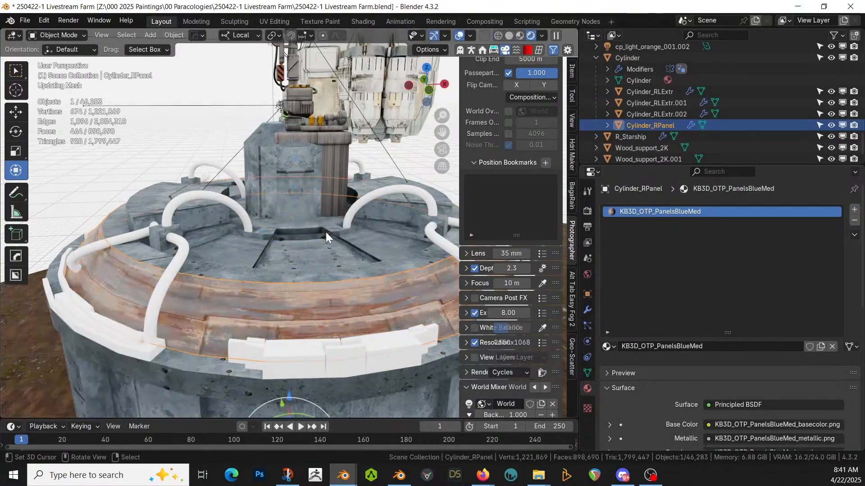
middle_click_drag(323, 242, 257, 238)
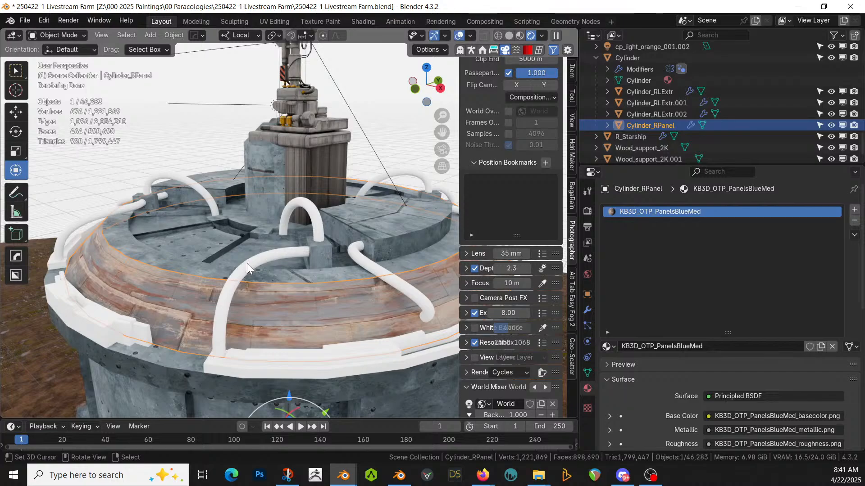
middle_click_drag(247, 288, 262, 287)
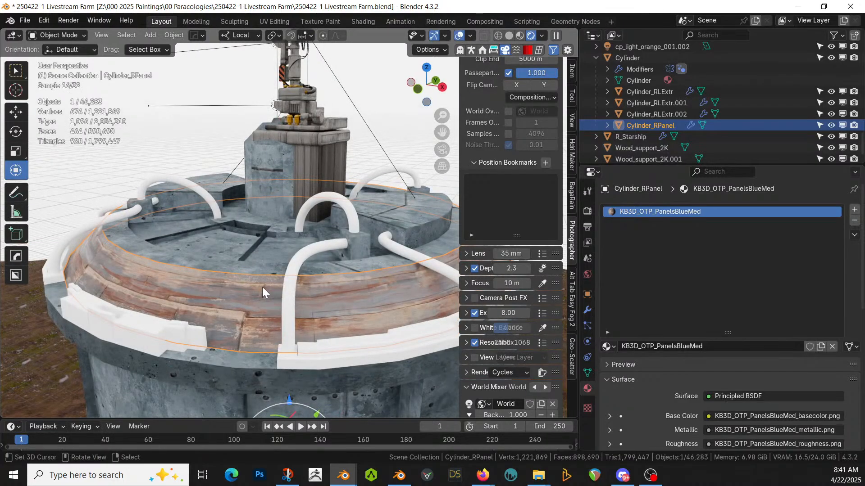
scroll(262, 287, "down", 3)
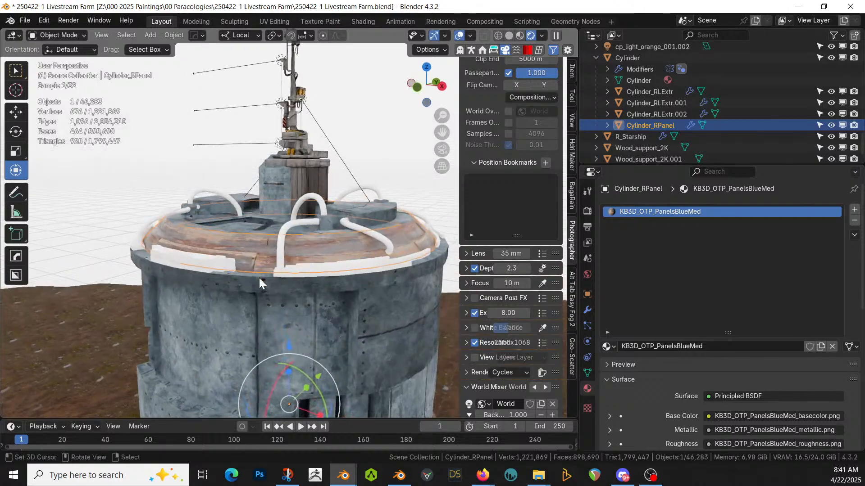
scroll(259, 281, "up", 4)
Step: Join the three white Cylinder_RLExtr trim pieces on the lid's rim and apply the KB3D_HEM_MetalPaintLGreenB material to the result
left_click(135, 286)
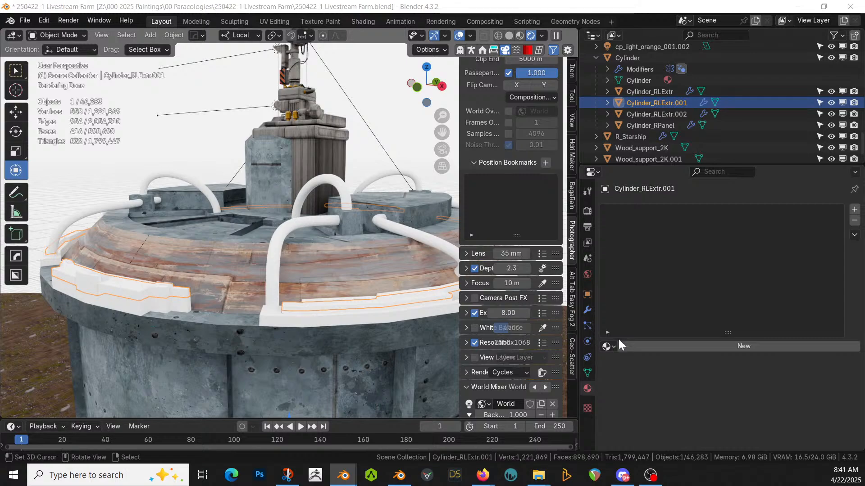
left_click(664, 92)
left_click(666, 114, "shift")
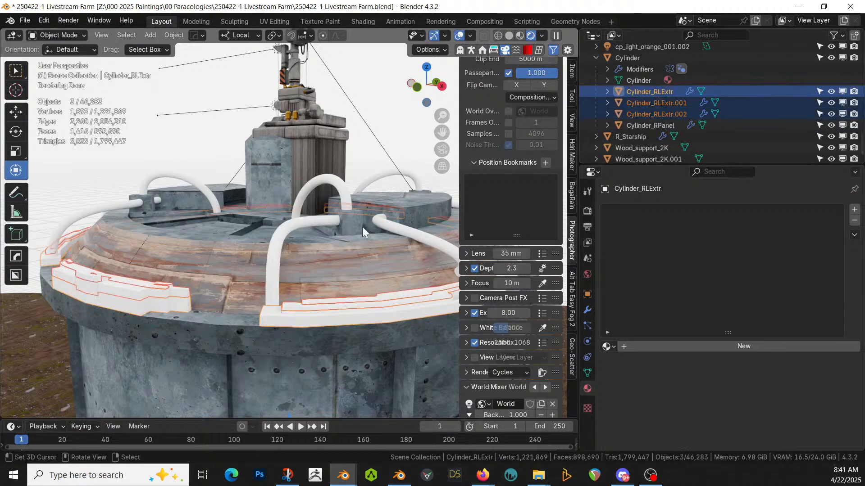
key("ctrl+j")
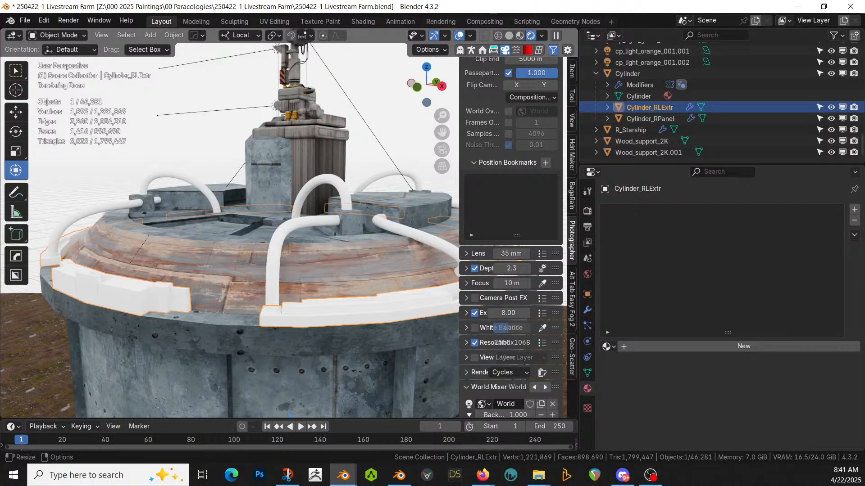
left_click(753, 344)
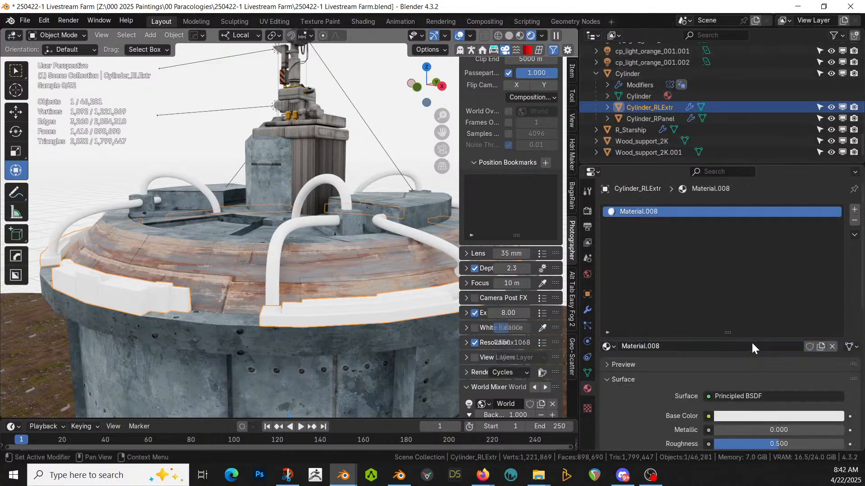
left_click_drag(719, 236, 693, 228)
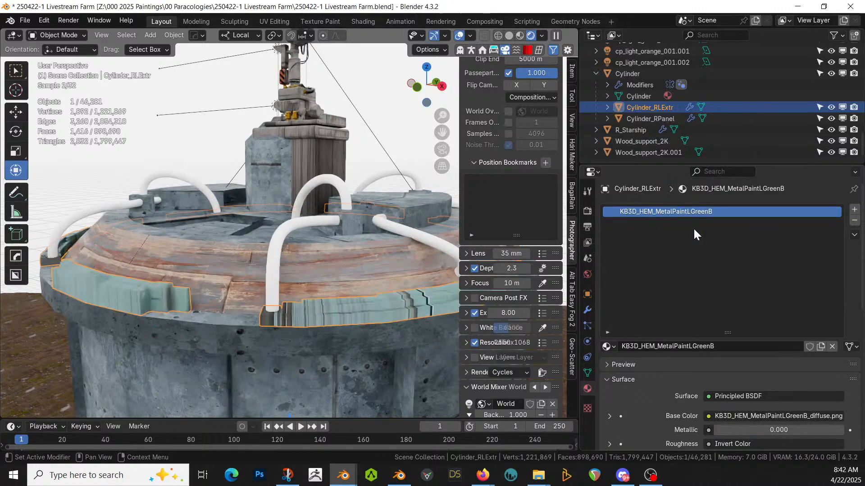
Step: Unwrap all faces of the green rim trim with Cylinder Projection from the front orthographic view, then return to object mode
key("Tab")
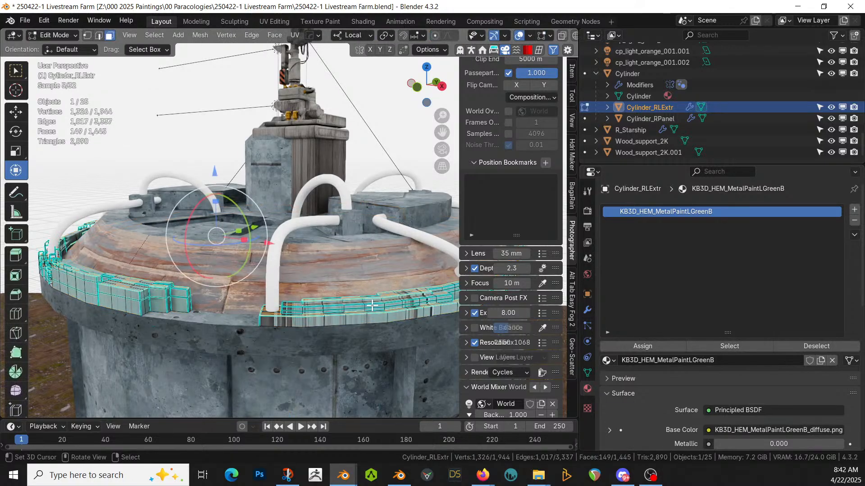
key("a")
key("KP_1")
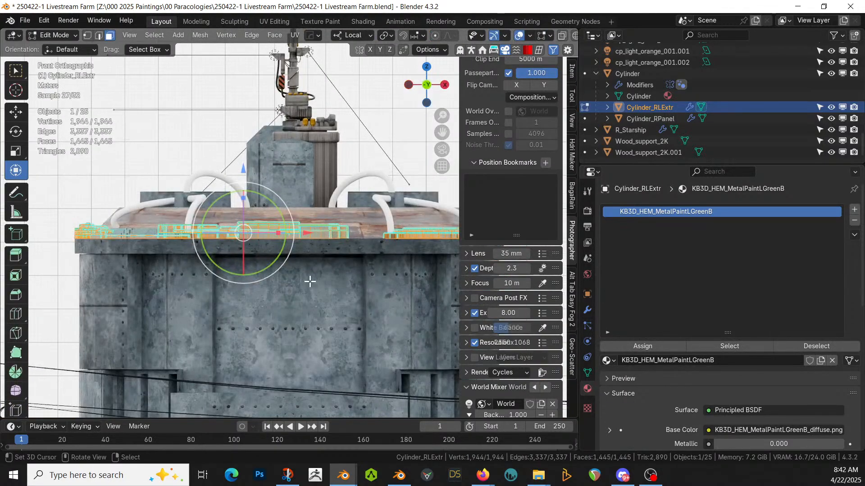
key("u")
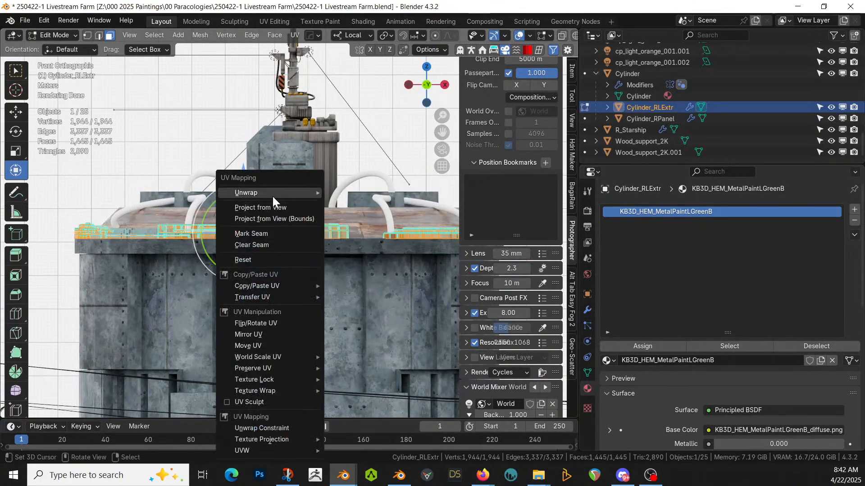
mouse_move(287, 193)
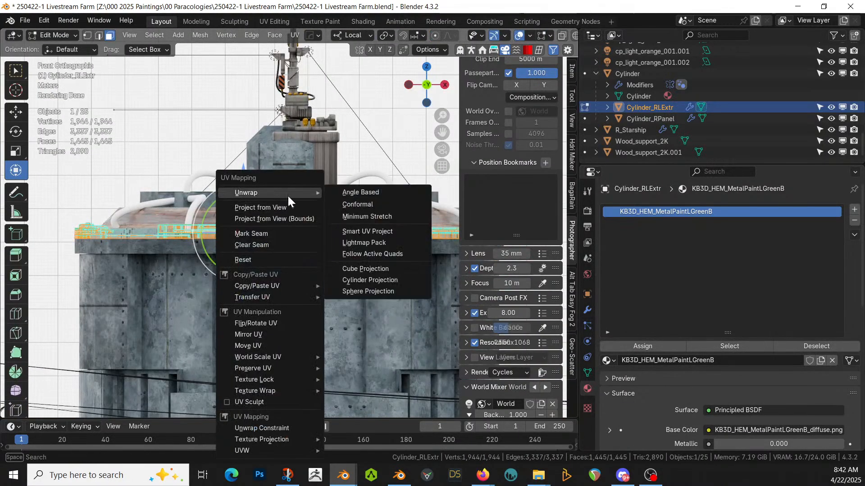
left_click(379, 278)
key("Tab")
middle_click_drag(356, 279, 361, 322)
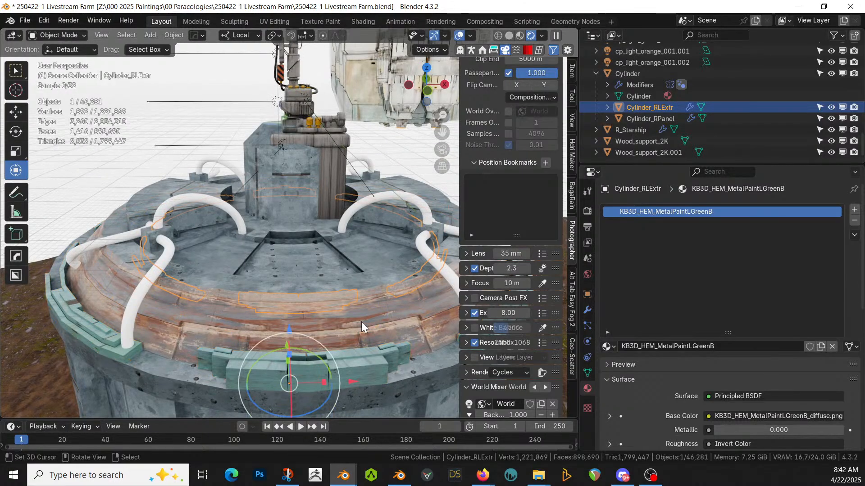
scroll(362, 322, "down", 3)
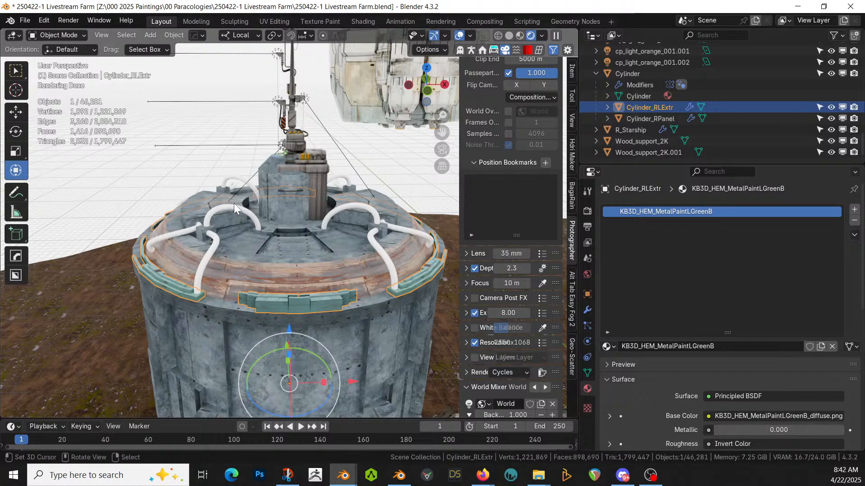
Step: Give the white cables on the silo's lid the Dirty Worn Orange Paint material
left_click(215, 245)
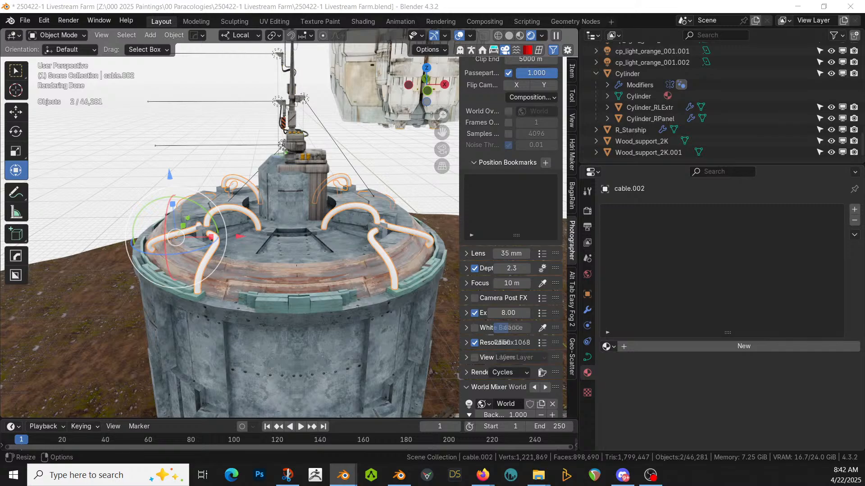
left_click(733, 346)
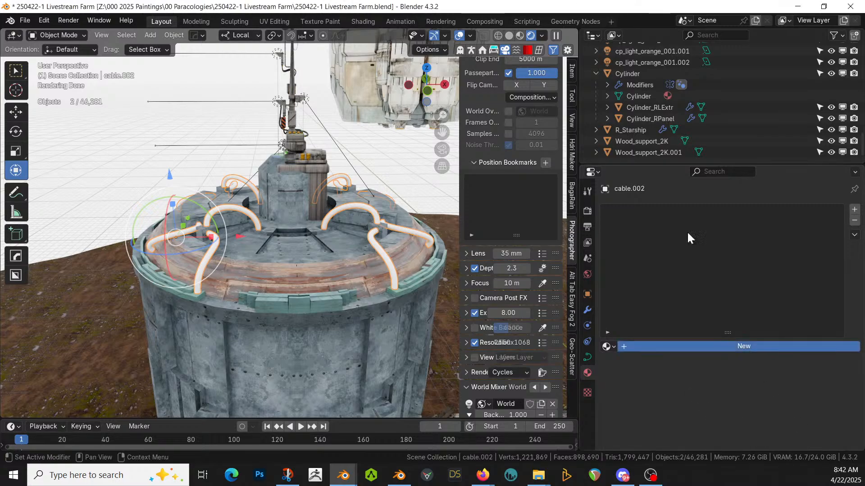
mouse_move(601, 482)
left_mouse_down()
mouse_move(600, 442)
mouse_move(667, 250)
left_mouse_up()
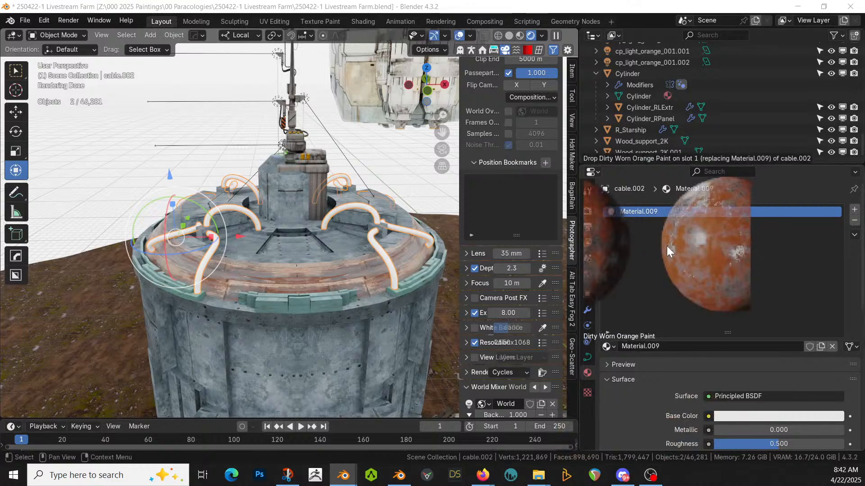
left_click_drag(667, 246, 667, 245)
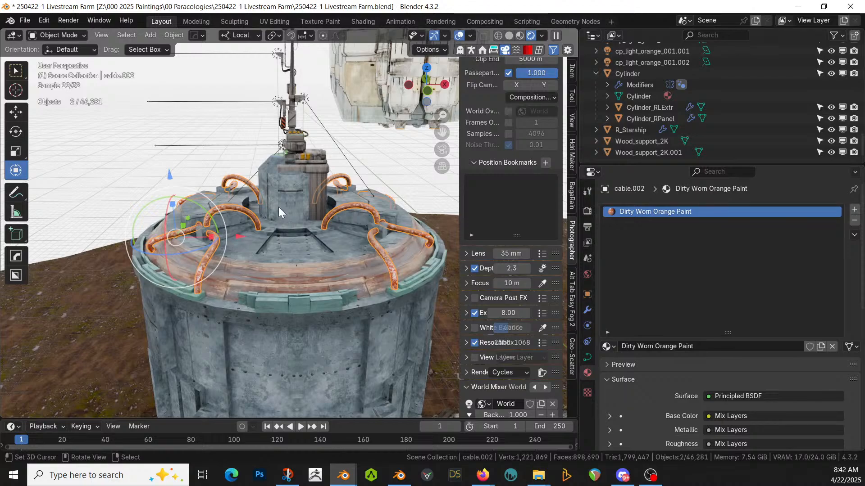
Step: View the scene through the camera and save the file
key("KP_0")
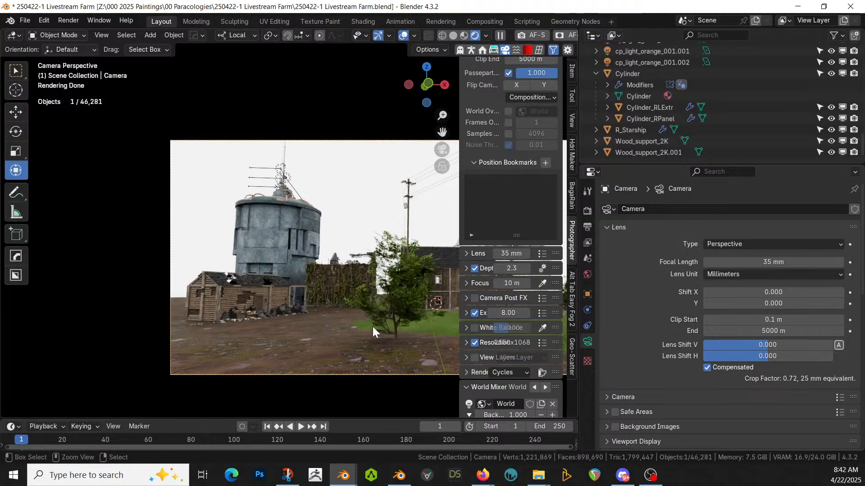
key("ctrl+s")
middle_click_drag(372, 325, 226, 305, "shift")
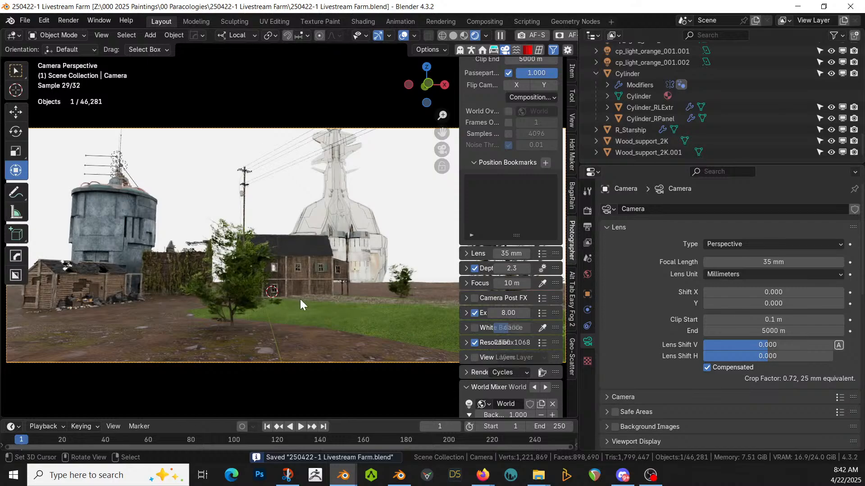
Step: Show the scene in solid shading from the top orthographic view and open the Retopo_Circle terrain in edit mode
middle_click_drag(333, 293, 336, 310)
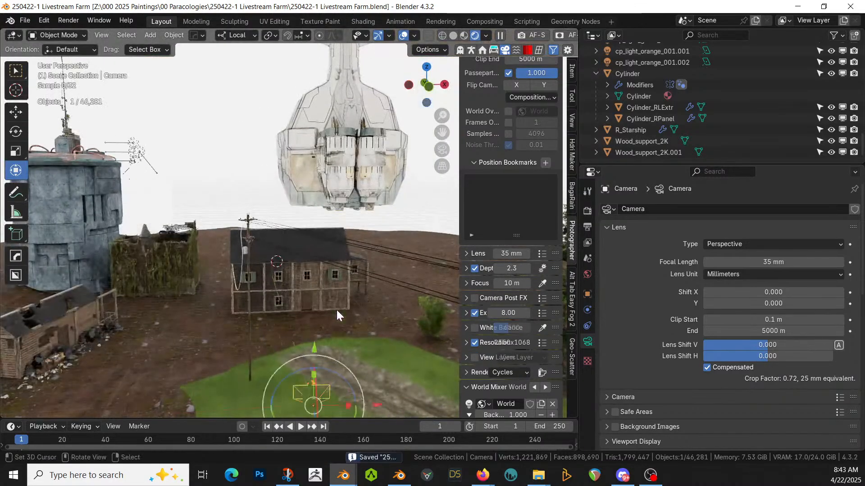
scroll(337, 310, "down", 3)
key("z")
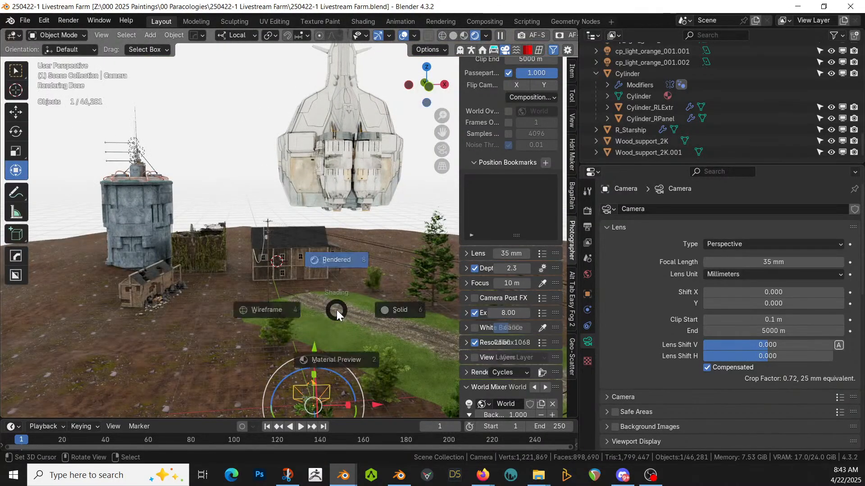
key("6")
scroll(337, 310, "down", 4)
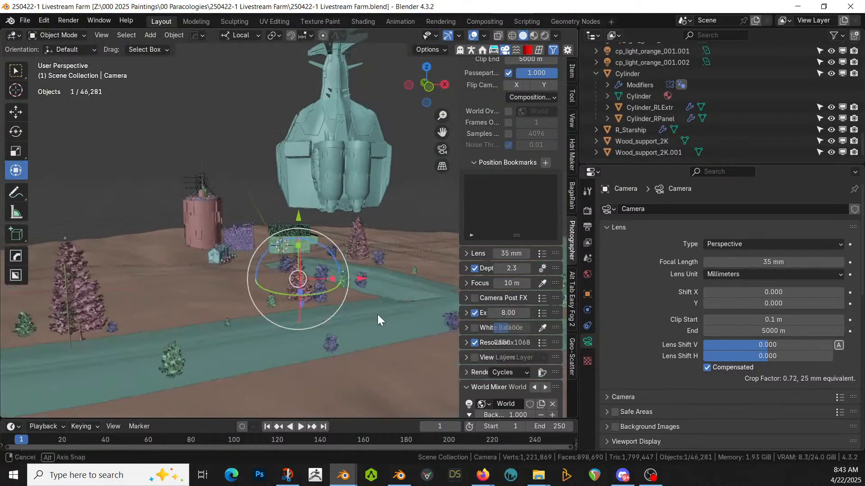
middle_click_drag(376, 312, 380, 369)
key("KP_7")
scroll(379, 369, "down", 3)
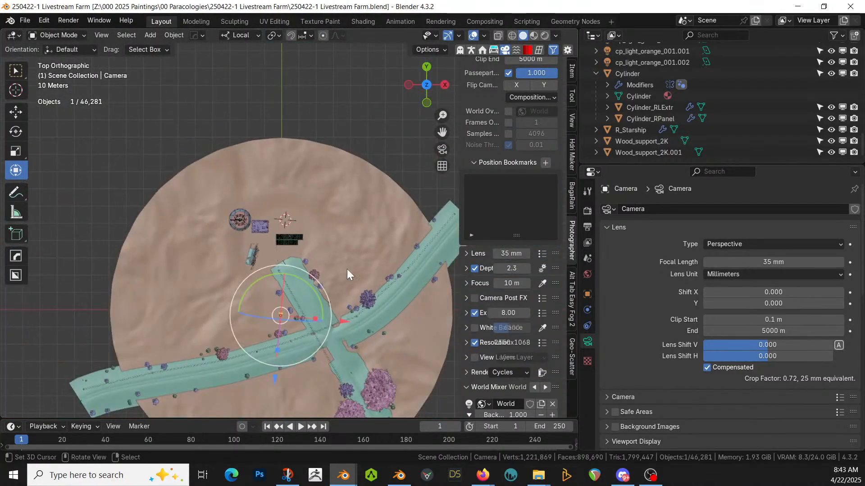
left_click(307, 159)
key("Tab")
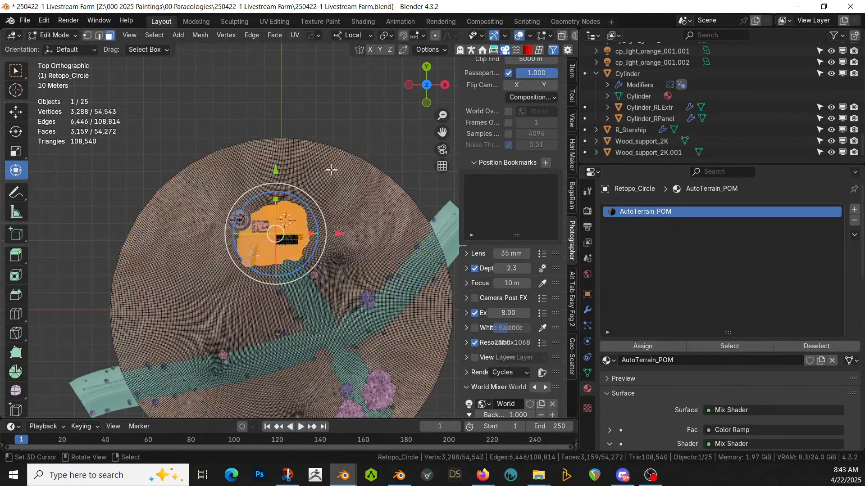
Step: Grow the terrain's face selection around the farm buildings outward until it extends beyond the silo
key("ctrl")
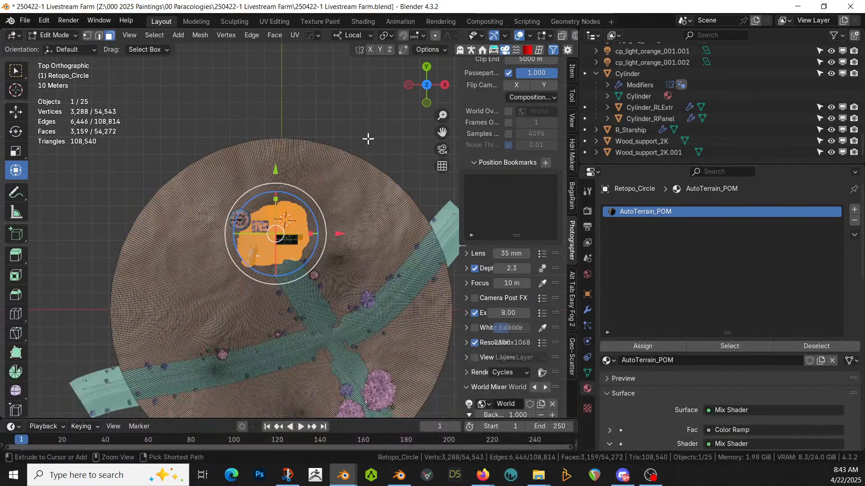
key("ctrl+KP_Add")
key("ctrl+KP_Add")
key("ctrl+KP_Add")
key("ctrl+KP_Add")
key("ctrl+KP_Add")
key("ctrl+KP_Add")
key("ctrl+KP_Add")
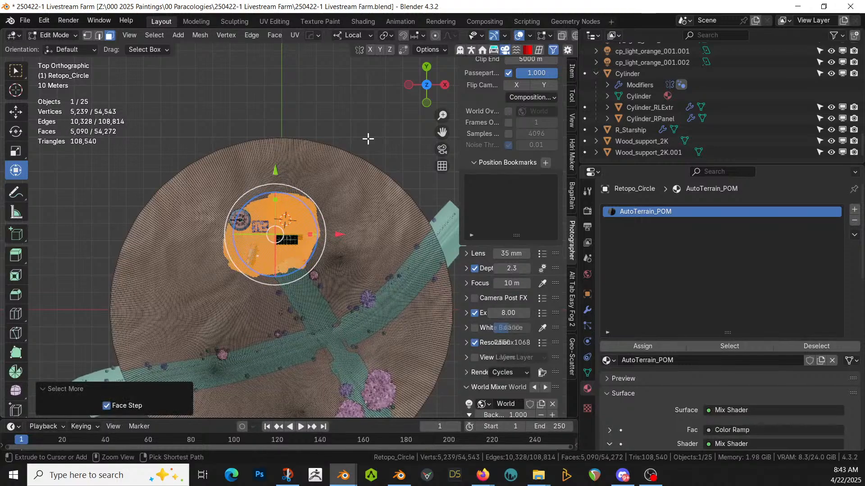
key("ctrl+KP_Add")
key("ctrl+KP_Add")
key("ctrl+KP_Add")
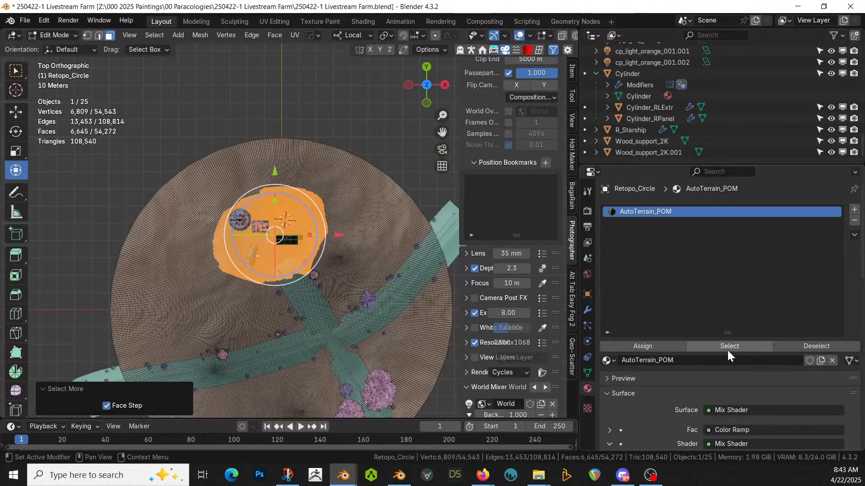
Step: Create a vertex group from the selected terrain faces at weight 1.000 and name it Farm
left_click(587, 372)
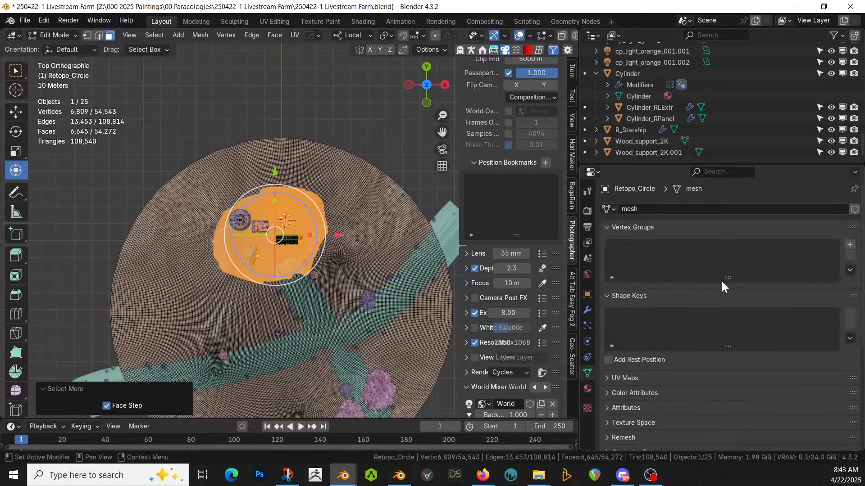
left_click(850, 245)
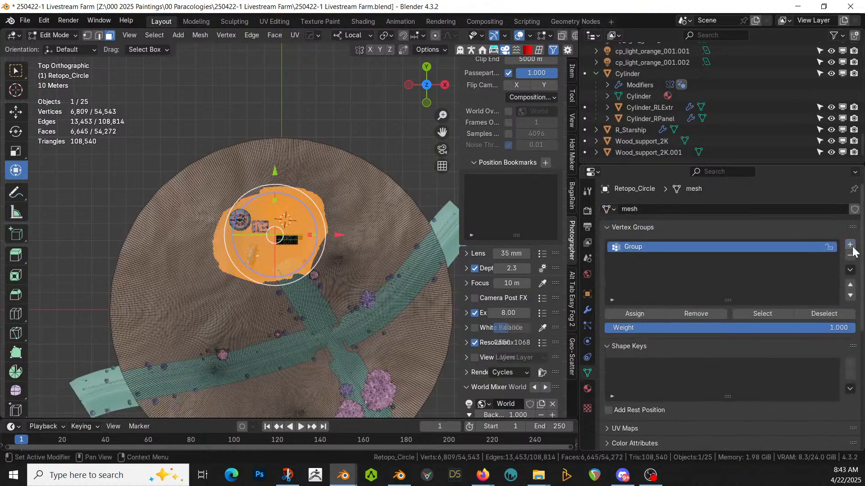
left_click(638, 312)
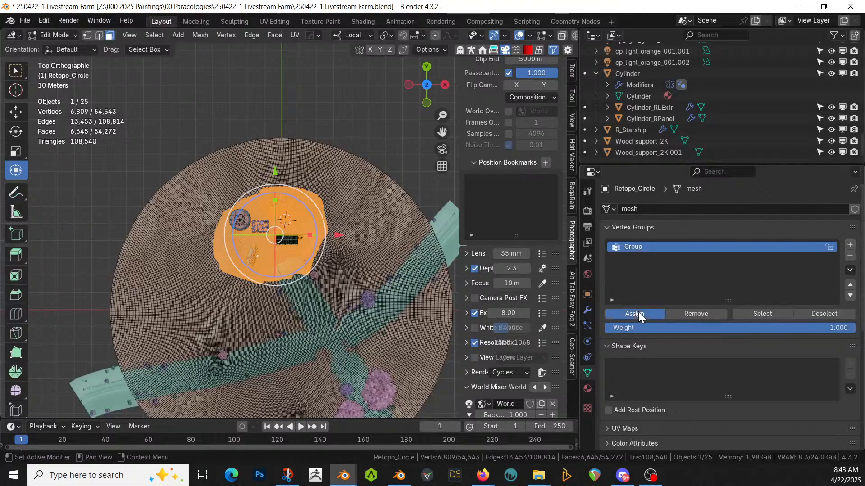
double_click(634, 248)
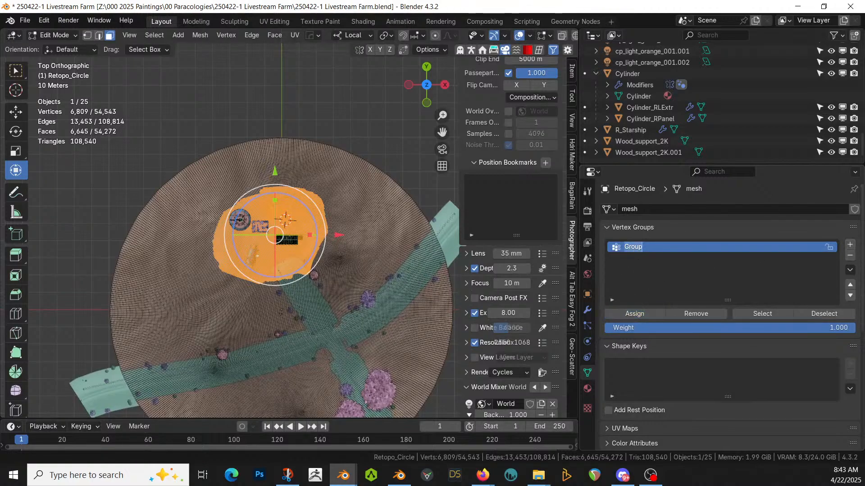
type("Farm")
key("Return")
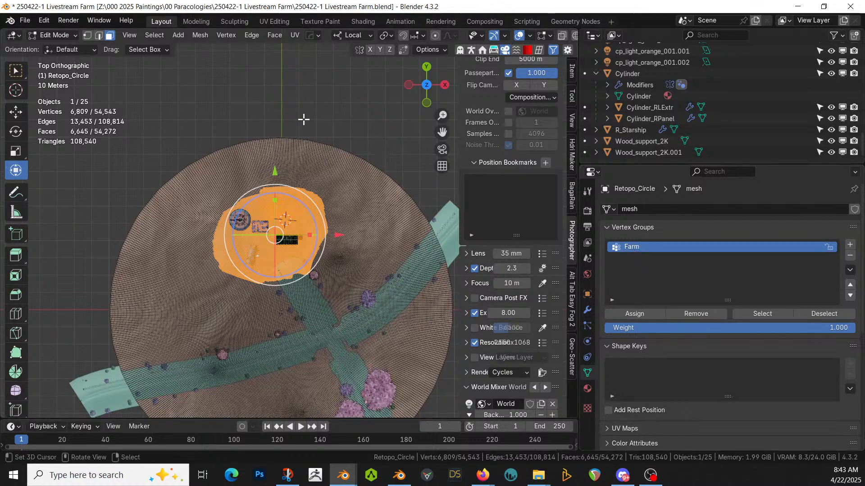
key("alt+a")
key("c")
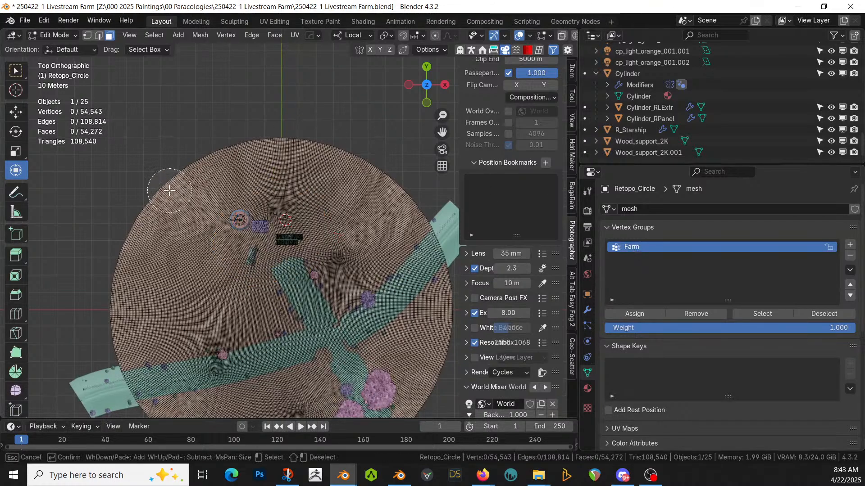
mouse_move(168, 193)
left_mouse_down()
mouse_move(271, 143)
mouse_move(373, 180)
mouse_move(180, 173)
mouse_move(164, 241)
mouse_move(174, 324)
mouse_move(158, 341)
mouse_move(138, 343)
mouse_move(129, 324)
mouse_move(145, 214)
mouse_move(103, 318)
left_mouse_up()
mouse_move(376, 230)
left_mouse_down()
mouse_move(356, 259)
mouse_move(396, 215)
mouse_move(368, 238)
mouse_move(331, 180)
left_mouse_up()
mouse_move(407, 345)
left_mouse_down()
mouse_move(440, 322)
mouse_move(418, 381)
mouse_move(438, 357)
left_mouse_up()
key("Escape")
scroll(342, 356, "down", 2)
middle_click_drag(309, 353, 321, 272, "shift")
key("c")
mouse_move(234, 285)
left_mouse_down()
mouse_move(293, 276)
mouse_move(319, 304)
mouse_move(219, 289)
left_mouse_up()
key("Escape")
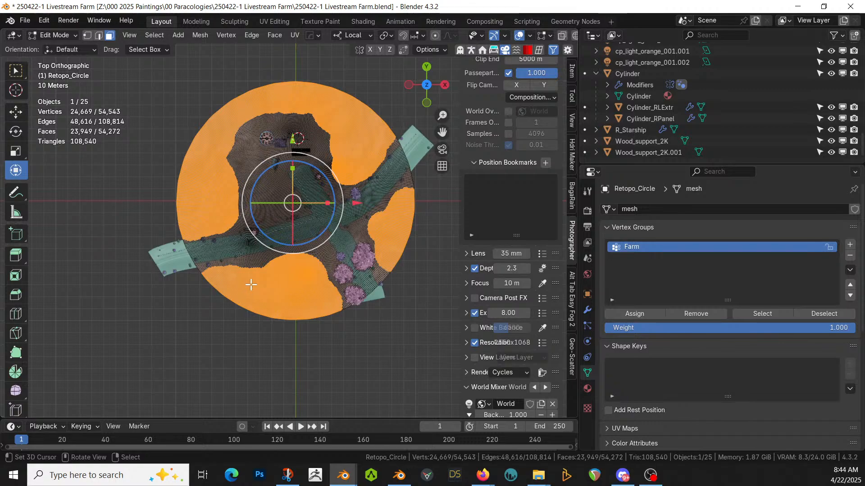
left_click(131, 173)
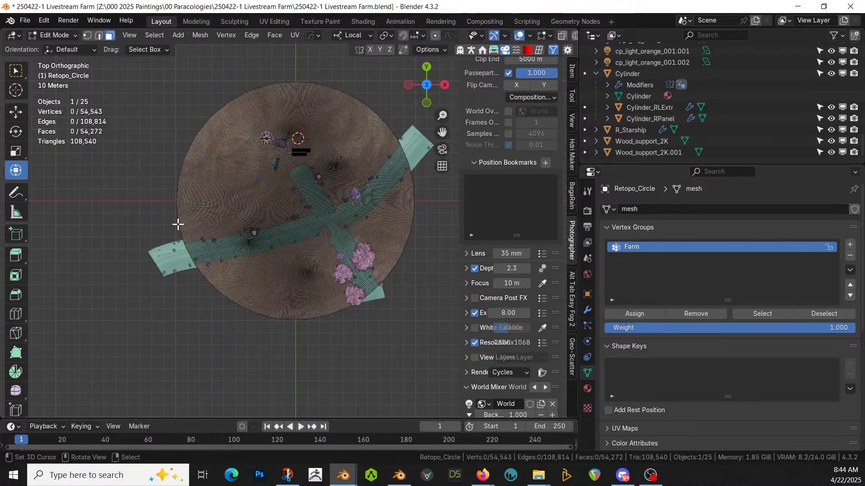
Step: Leave the terrain's edit mode, create a new collection in the scene and name it Obstructions
key("Tab")
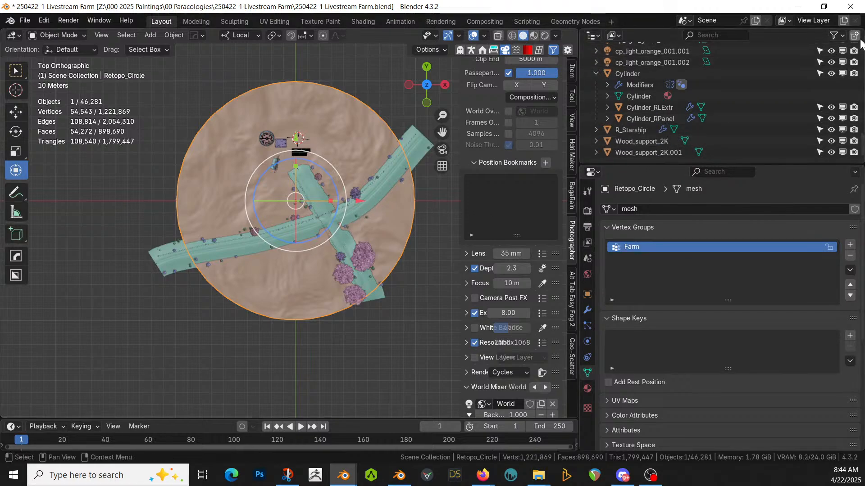
scroll(838, 50, "up", 1)
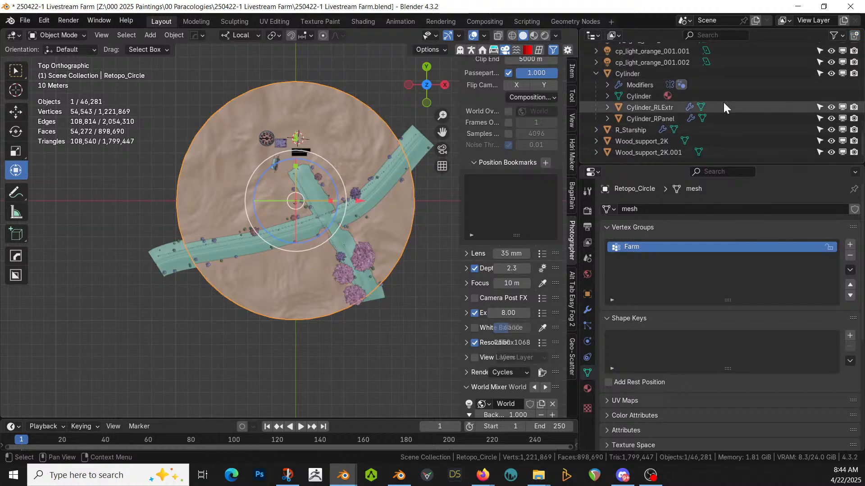
scroll(723, 101, "up", 9)
left_click(607, 73)
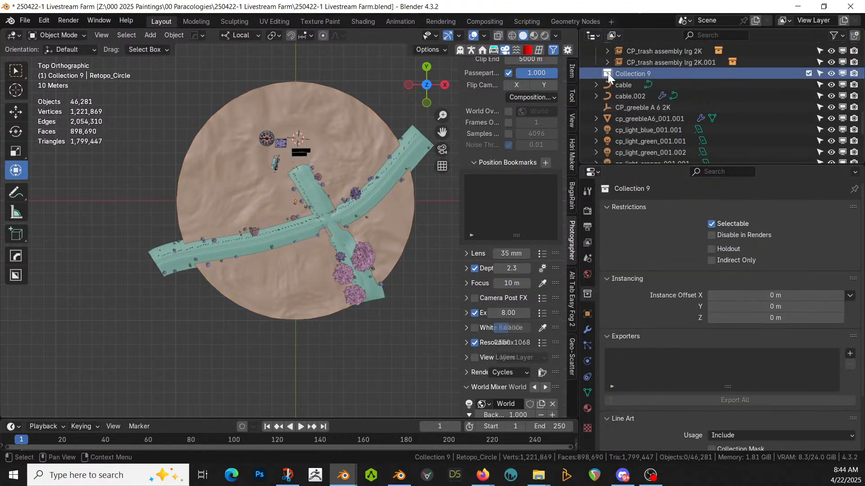
double_click(634, 74)
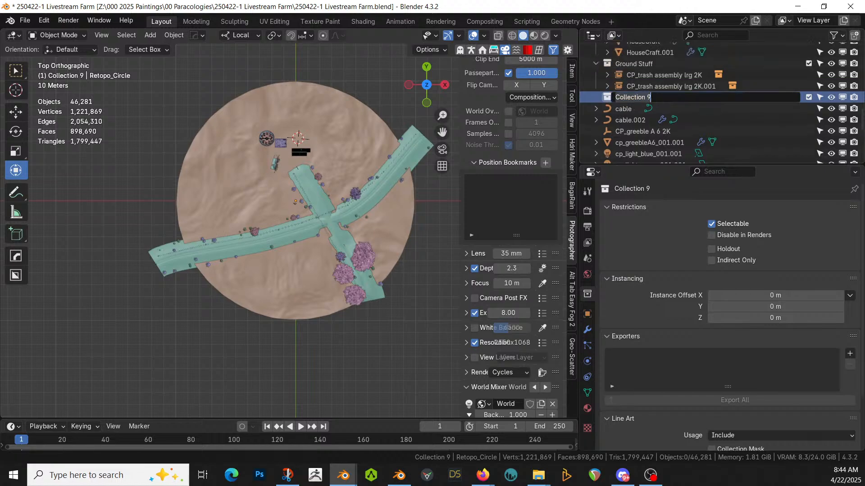
type("Obstructions")
key("Return")
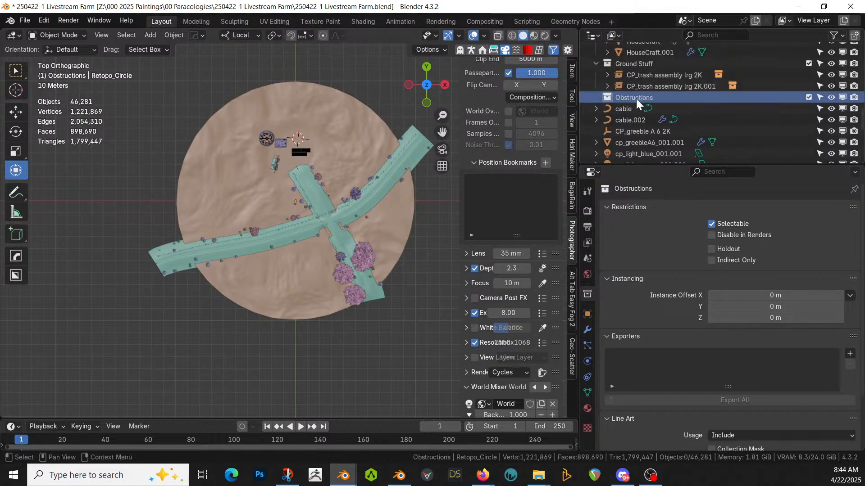
Step: Nest the Structures and Roads collections inside the Obstructions collection
scroll(633, 102, "up", 3)
scroll(596, 63, "down", 2)
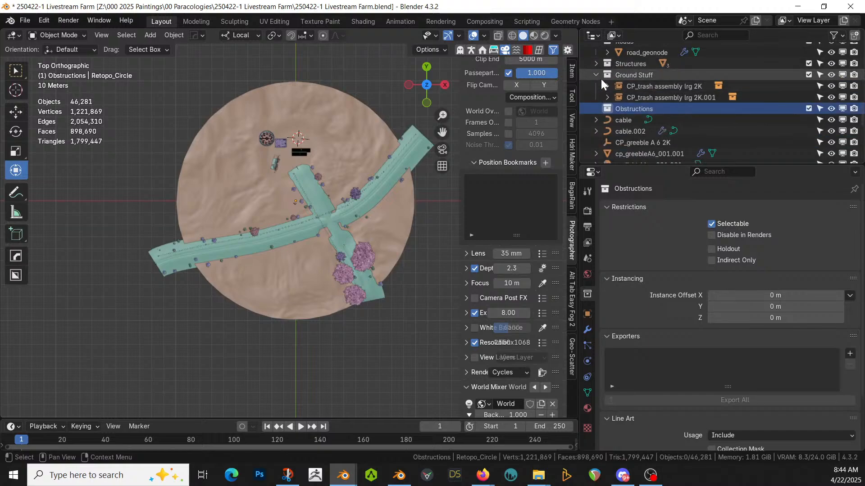
left_click(596, 74)
left_click_drag(606, 65, 637, 88)
scroll(636, 87, "up", 3)
left_click(595, 87)
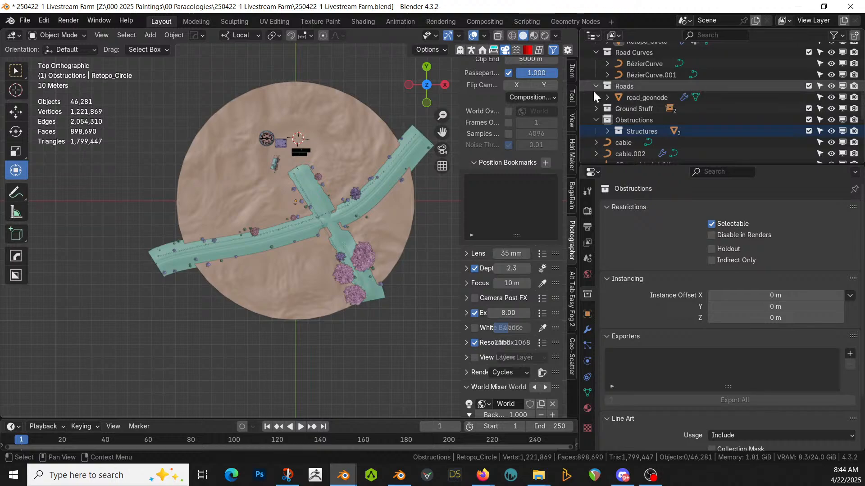
left_click_drag(608, 85, 639, 112)
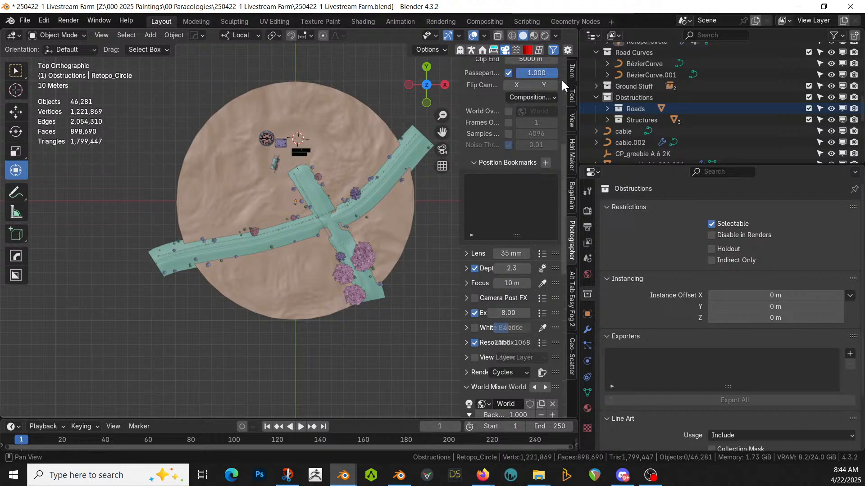
Step: Set the Retopo_Circle terrain as the Geo-Scatter emitter object
left_click(506, 48)
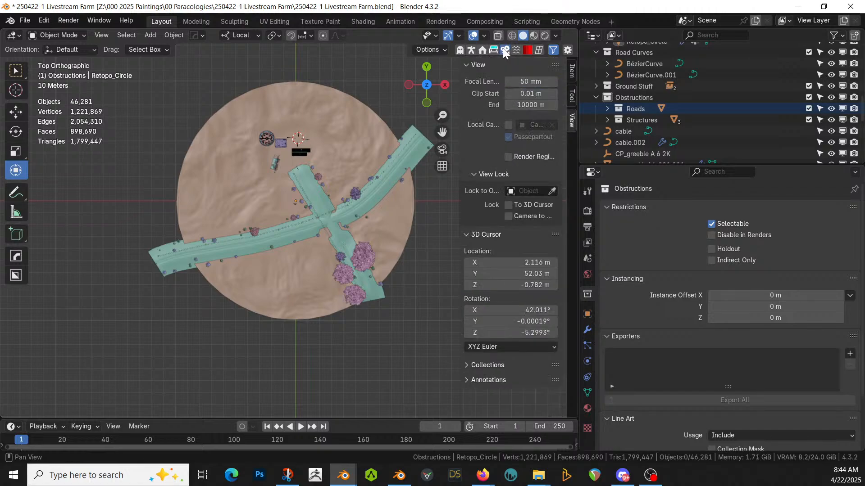
left_click(504, 50)
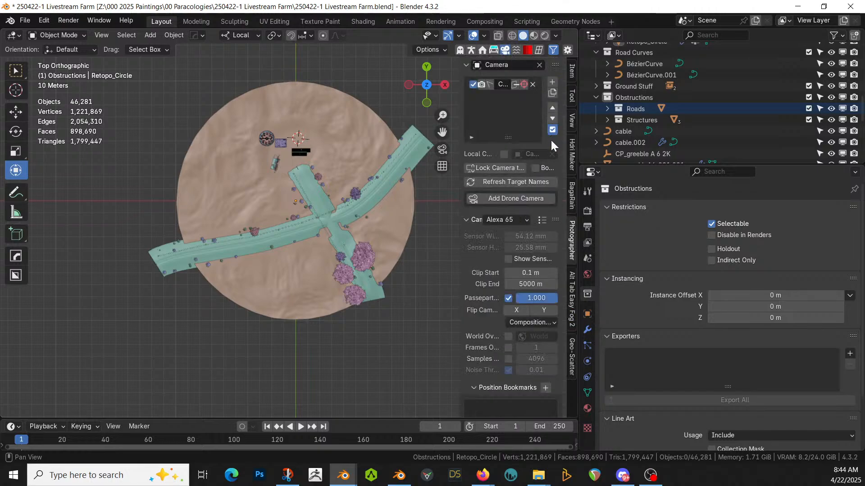
left_click(573, 351)
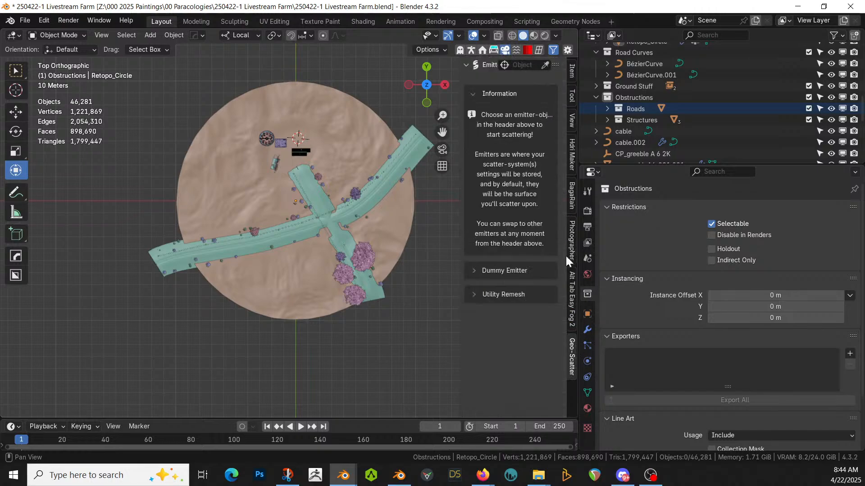
left_click(546, 64)
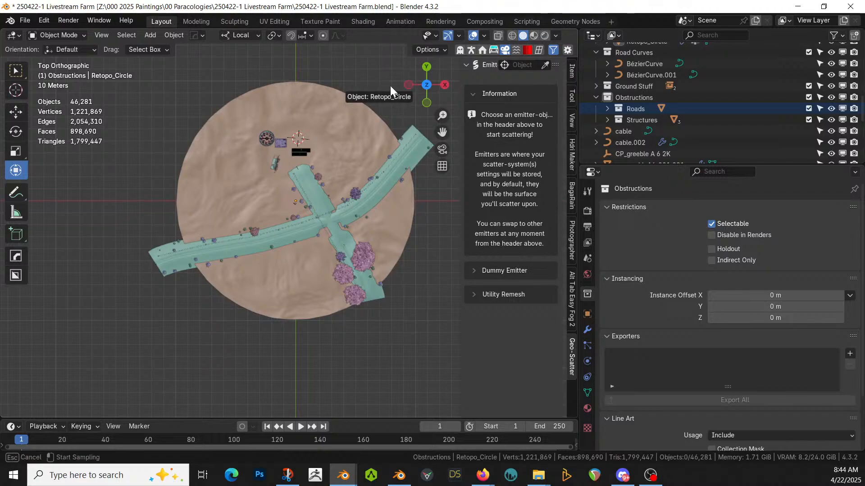
left_click(390, 87)
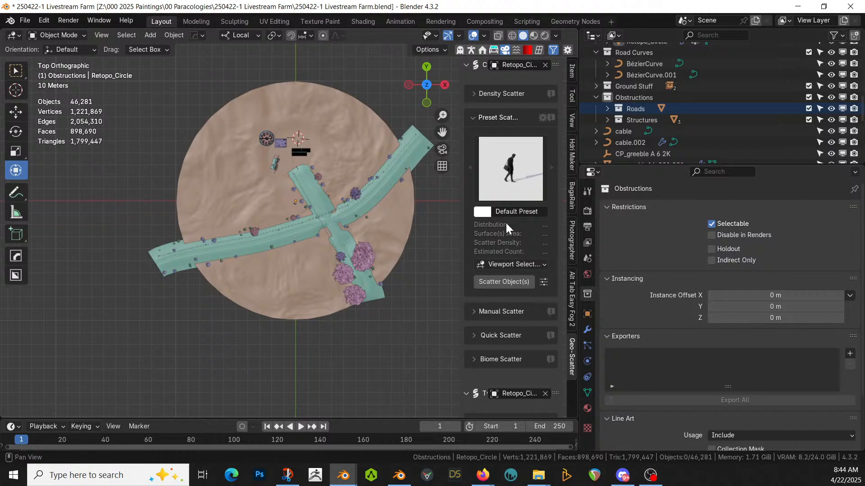
Step: Open the Geo-Scatter biome library in a maximized window and browse through all available biomes
left_click(520, 354)
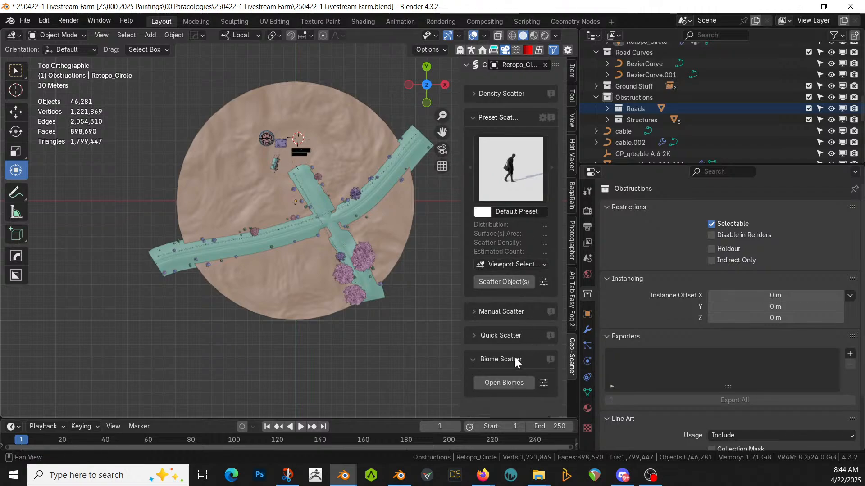
left_click(503, 382)
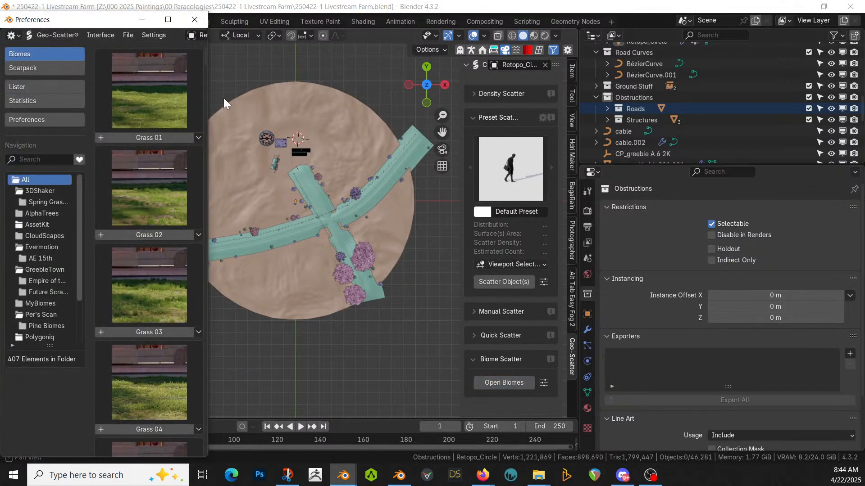
double_click(172, 26)
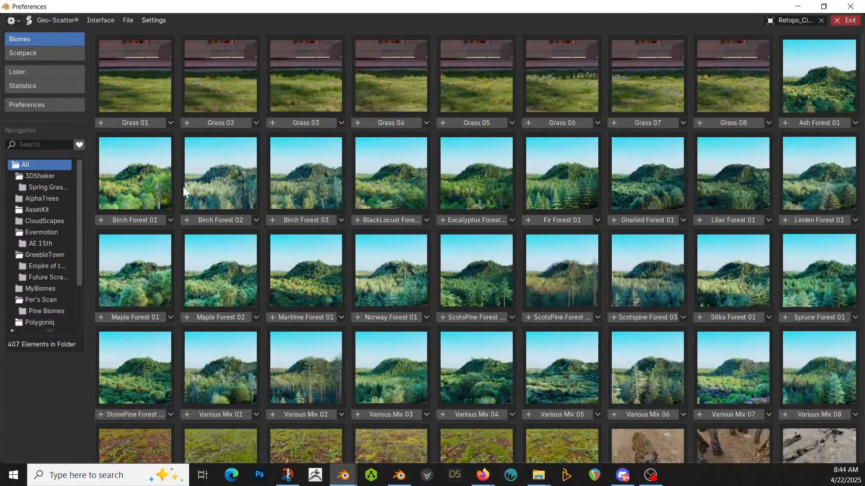
scroll(426, 255, "down", 8)
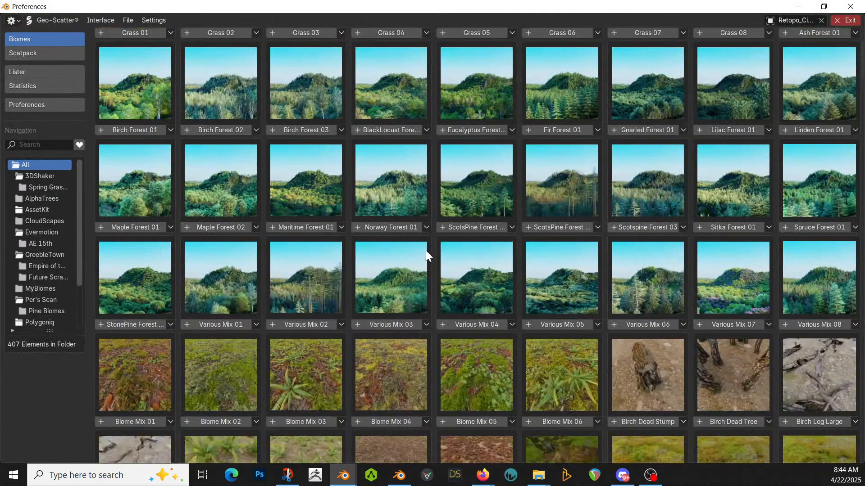
scroll(426, 251, "down", 12)
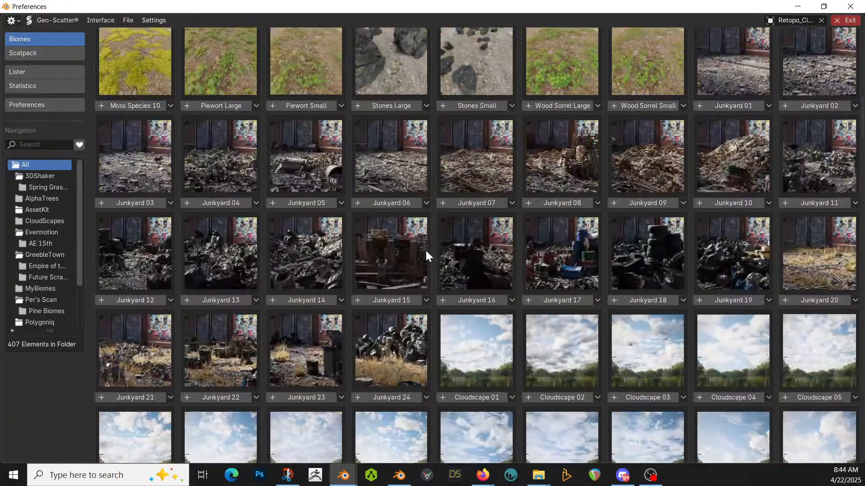
Step: Scatter Biome 06 from the biome library onto the circular terrain, keep its scatter-systems hidden, and exit the library
scroll(426, 250, "down", 10)
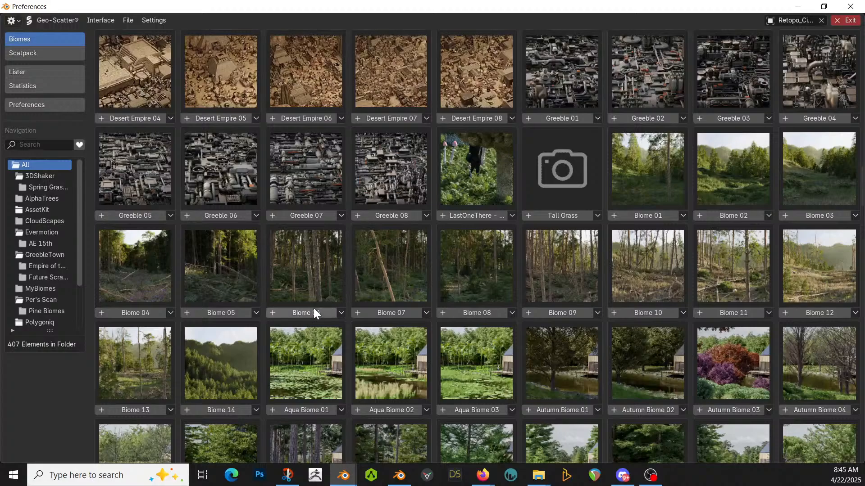
mouse_move(315, 312)
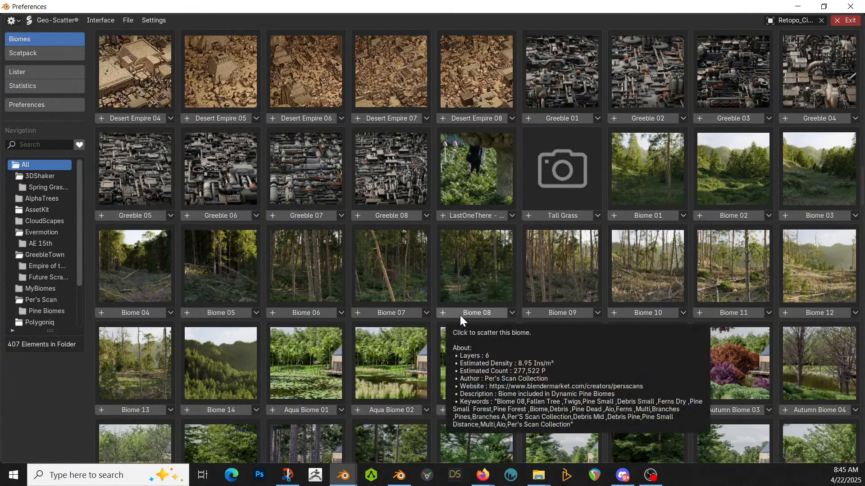
left_click(306, 312)
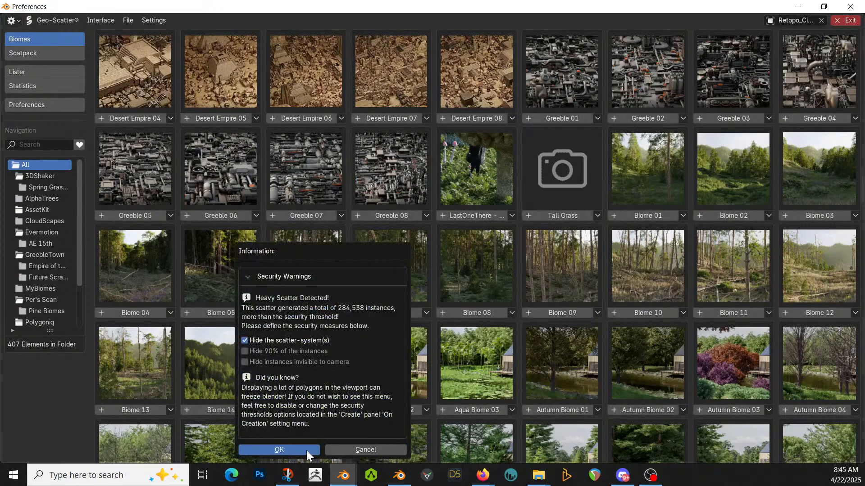
left_click(306, 450)
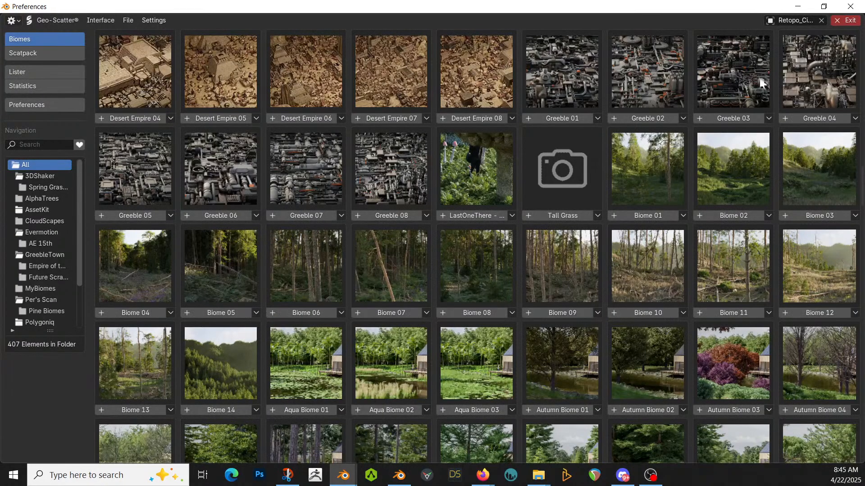
left_click(847, 21)
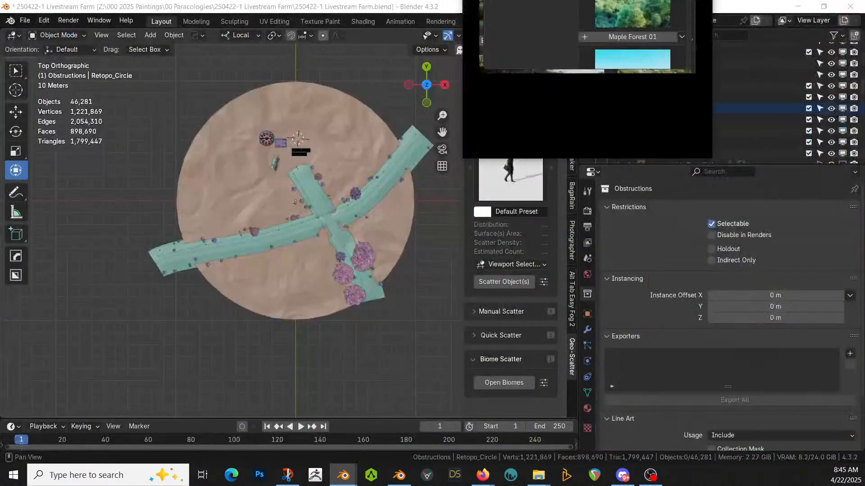
Step: Select the circular terrain and mask the whole Biome 06 group with the Farm vertex group
left_click(244, 134)
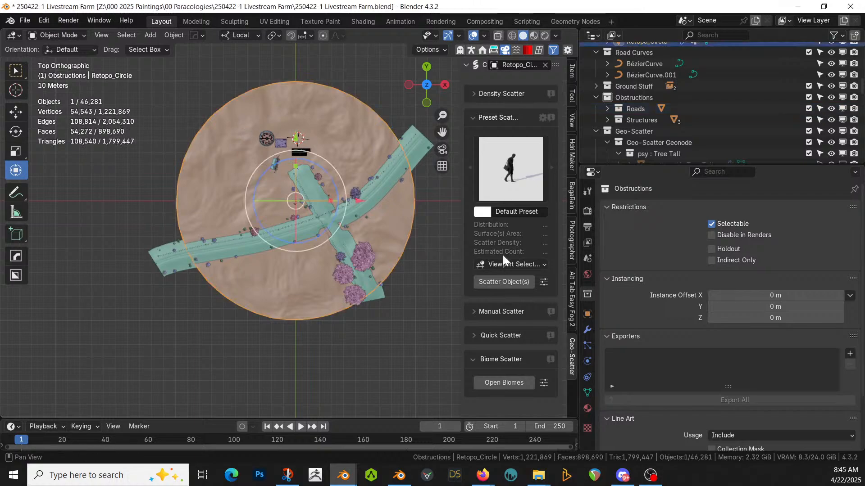
scroll(535, 323, "down", 6)
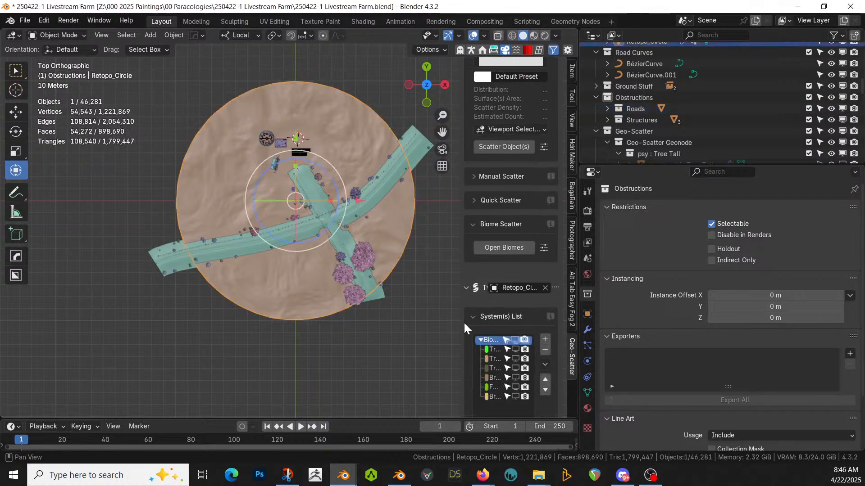
left_click_drag(459, 310, 386, 310)
scroll(533, 328, "down", 4)
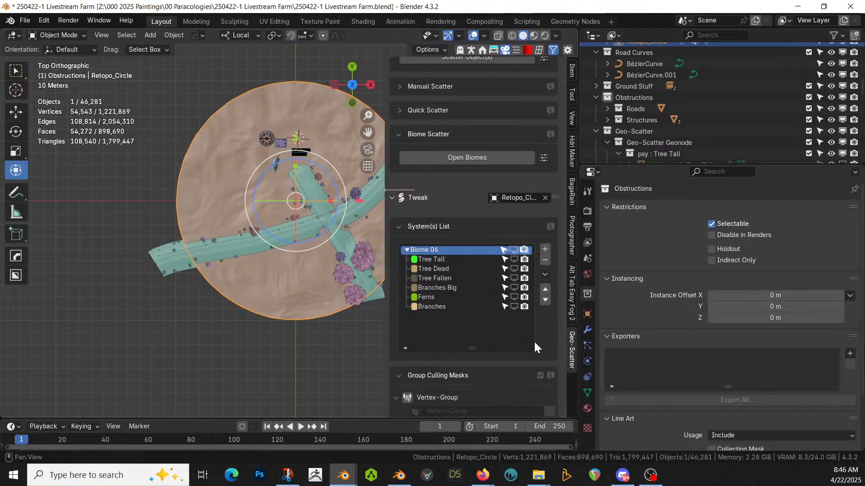
scroll(534, 340, "down", 3)
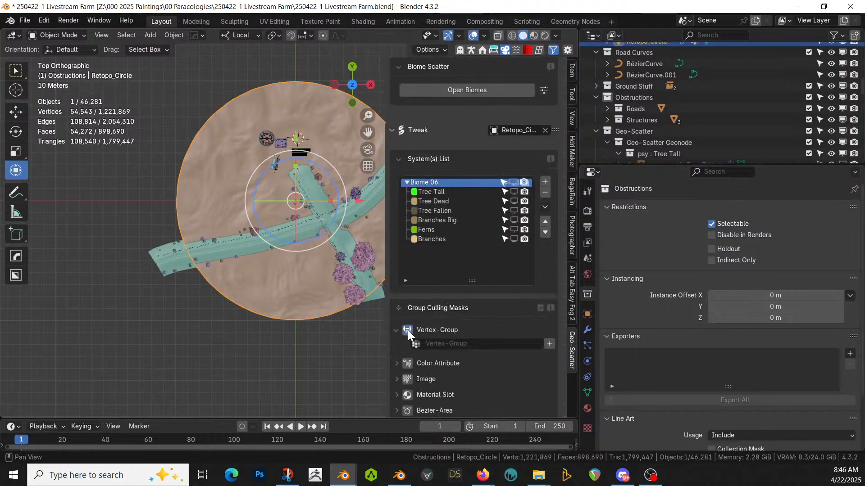
left_click(536, 344)
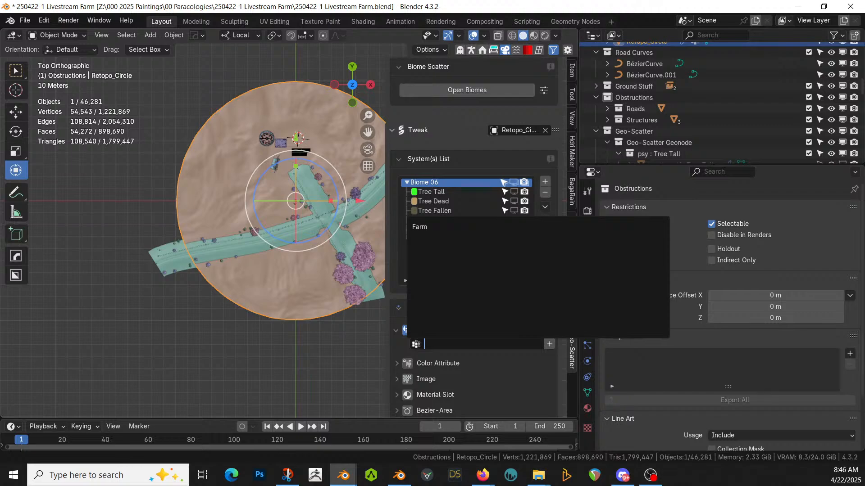
left_click(423, 227)
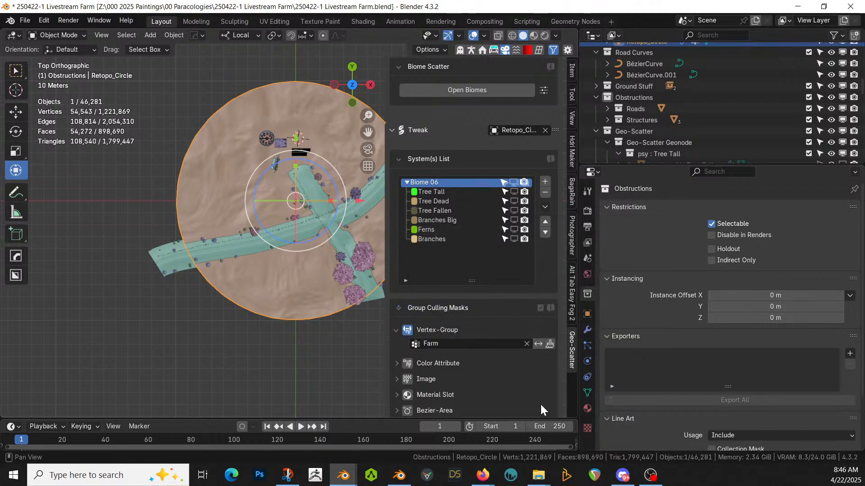
Step: Enable Upward-Obstruction culling for the Biome 06 group and assign the Obstructions collection to it
scroll(459, 375, "down", 3)
left_click(407, 376)
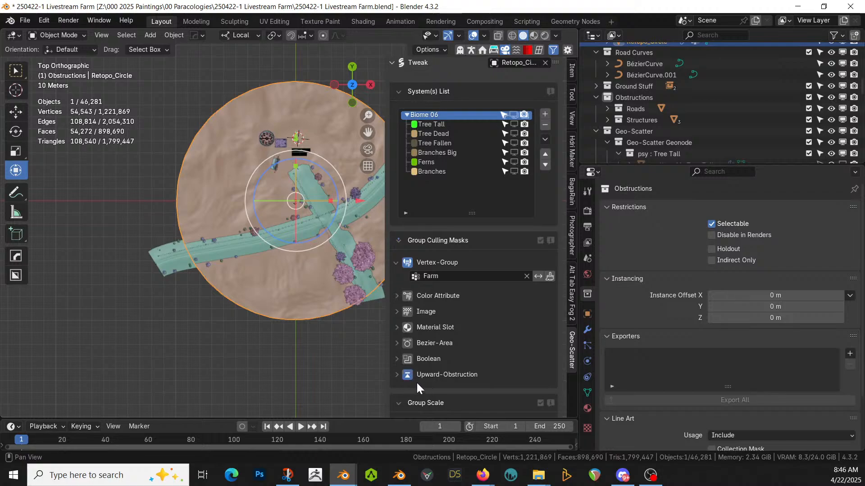
scroll(474, 366, "down", 1)
scroll(475, 366, "down", 1)
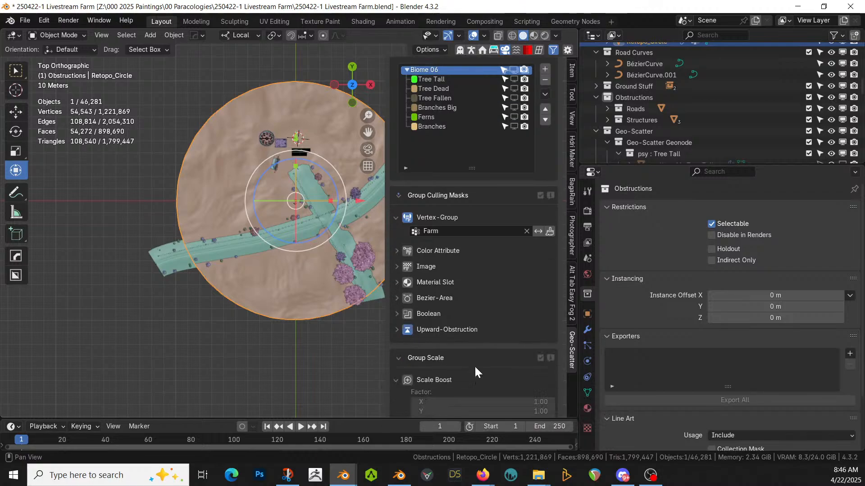
left_click(397, 328)
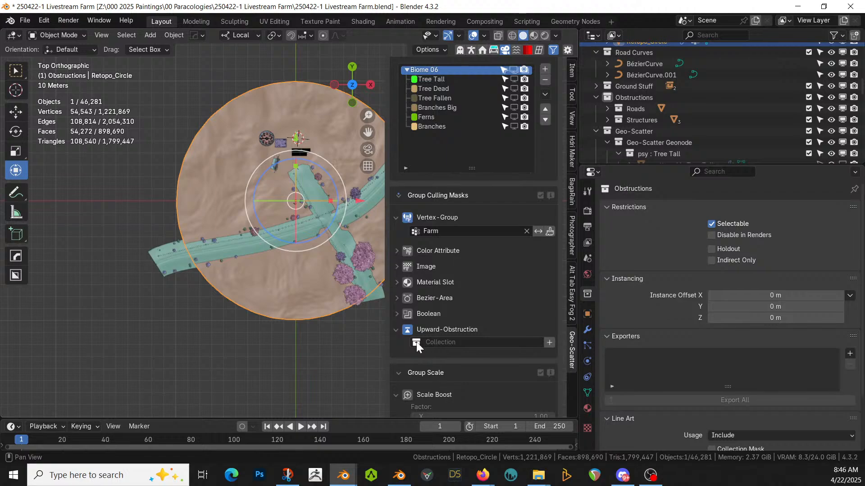
left_click(416, 341)
scroll(451, 275, "down", 11)
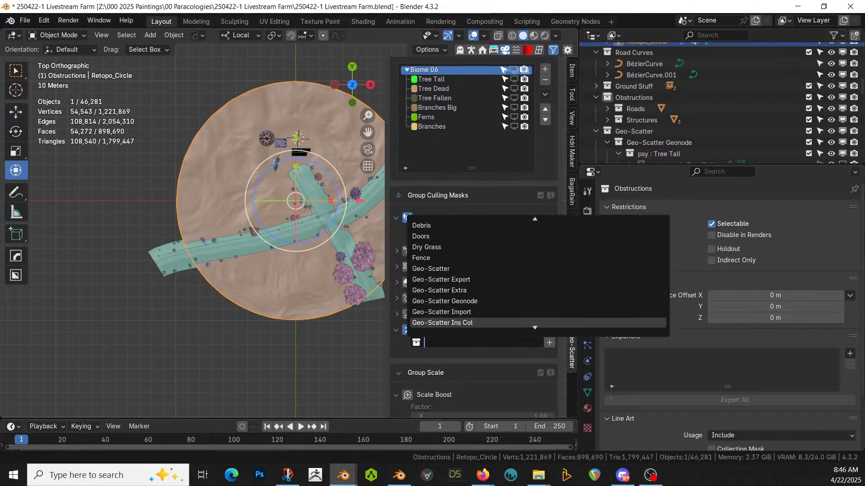
type("Ob")
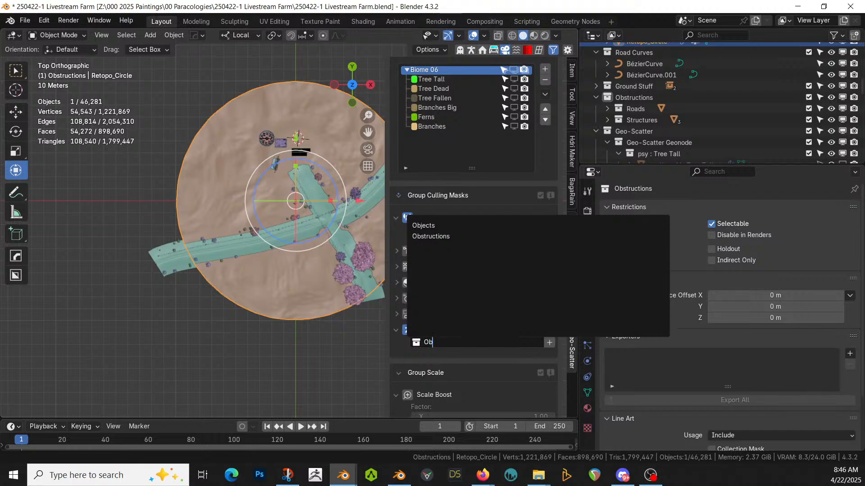
left_click(423, 236)
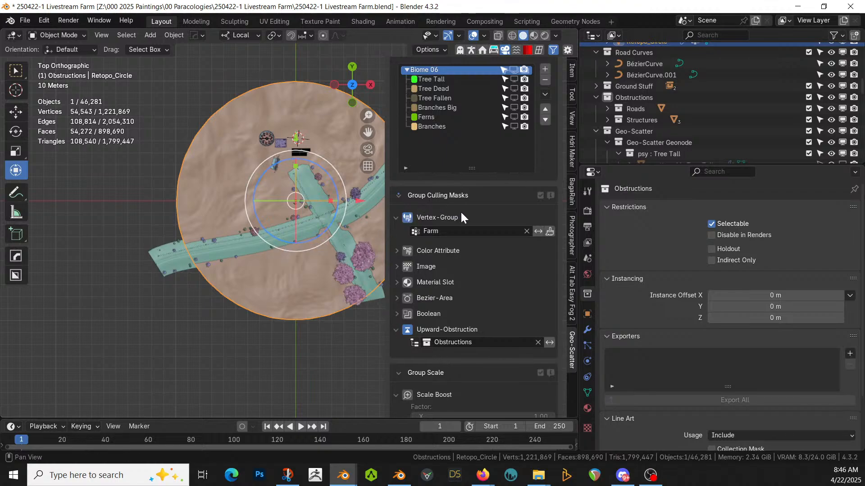
Step: Make the Tree Tall layer of Biome 06 active and show it in the viewport
left_click(451, 79)
left_click(514, 80)
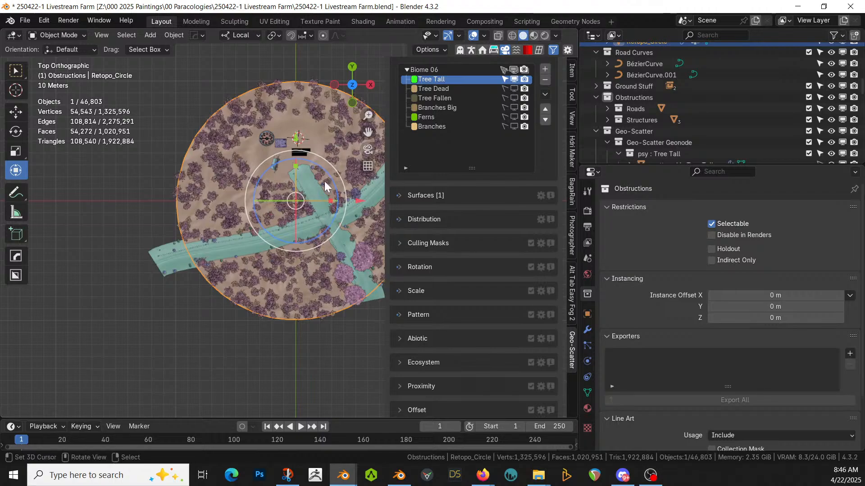
middle_click_drag(318, 243, 383, 220)
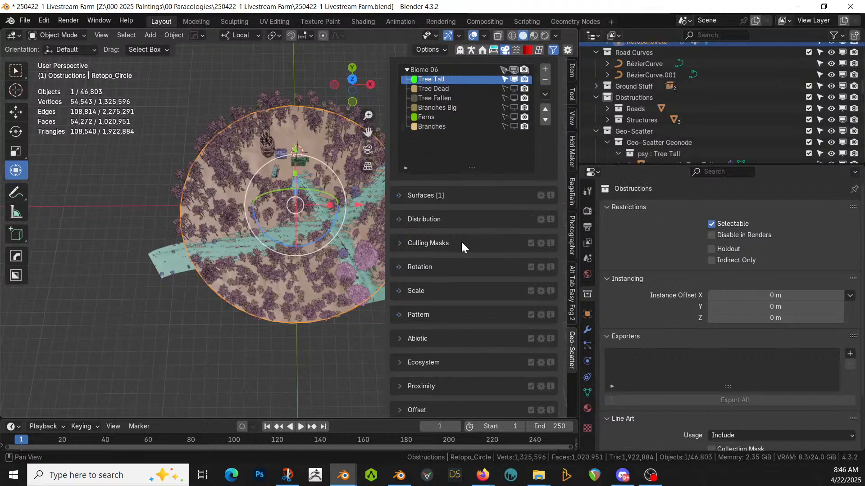
Step: Enable Object Repel 1 in the Tree Tall layer's Proximity settings, using the Roads collection as colliders
scroll(461, 239, "down", 3)
left_click(431, 341)
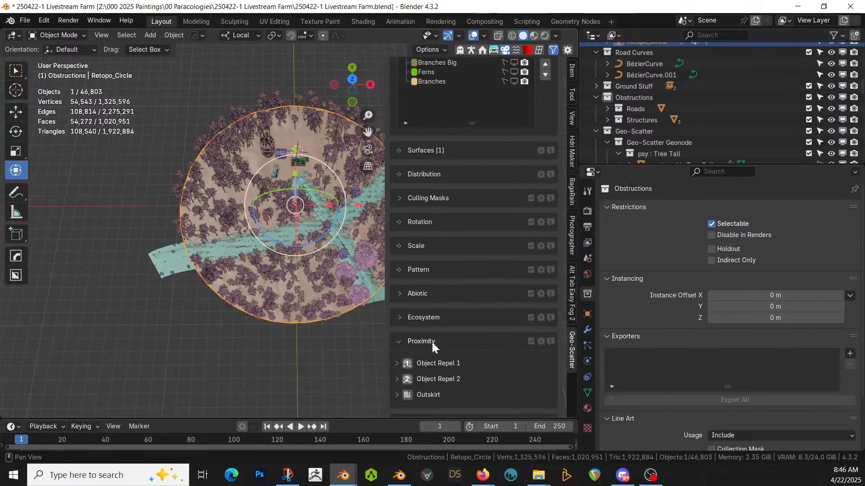
left_click(404, 365)
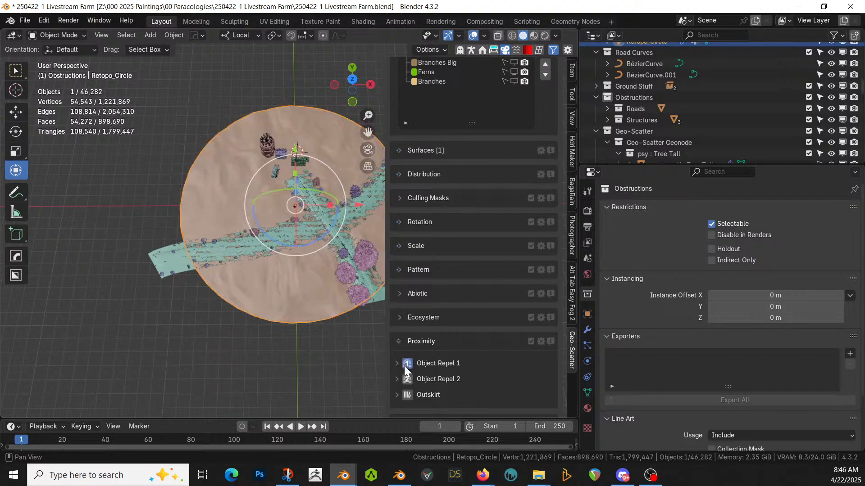
left_click(397, 364)
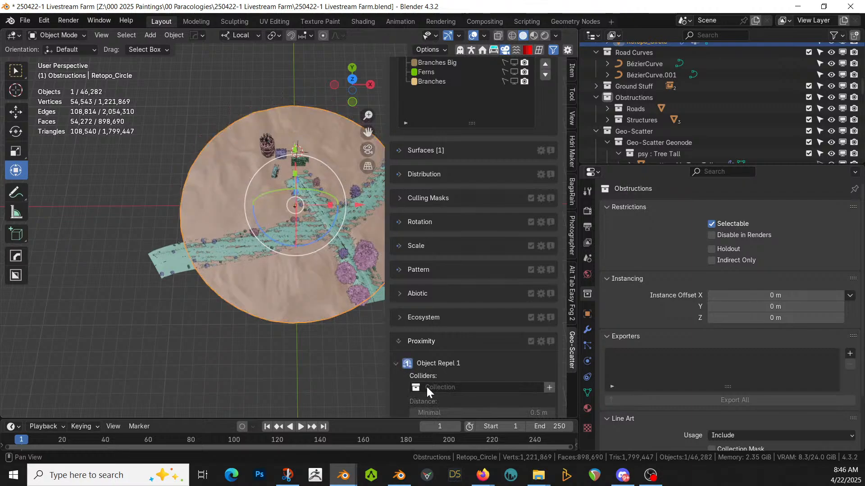
left_click(425, 388)
type("Roa")
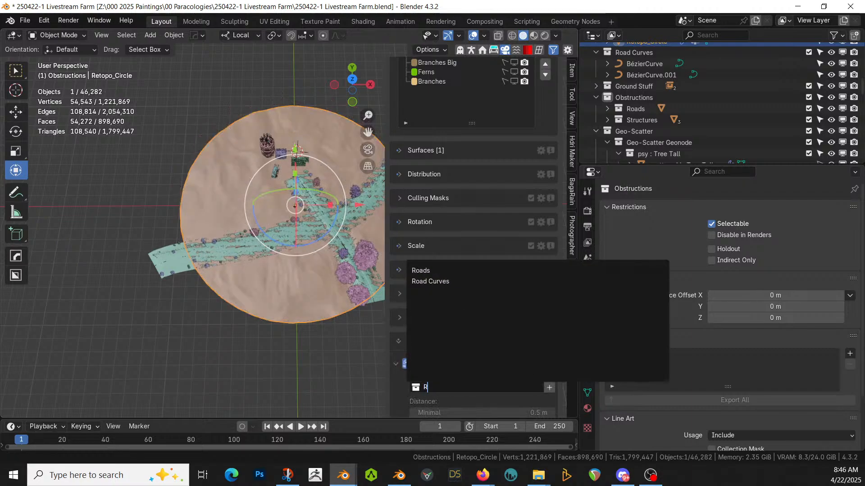
left_click(423, 271)
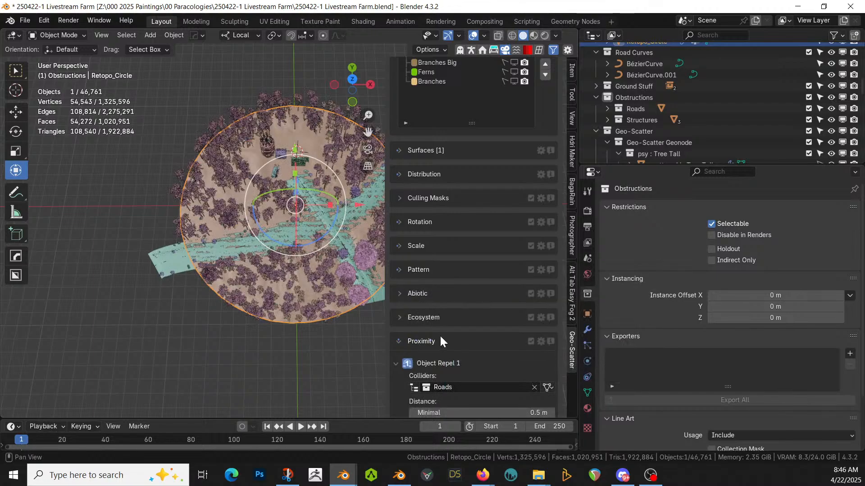
Step: Set the minimal repel distance between the tall trees and the roads to 5 m
scroll(464, 391, "down", 2)
left_click(464, 367)
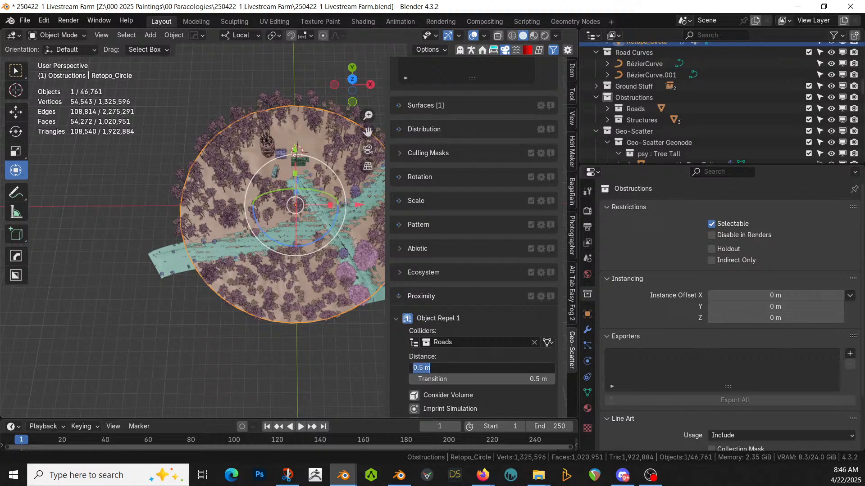
type("3")
key("Return")
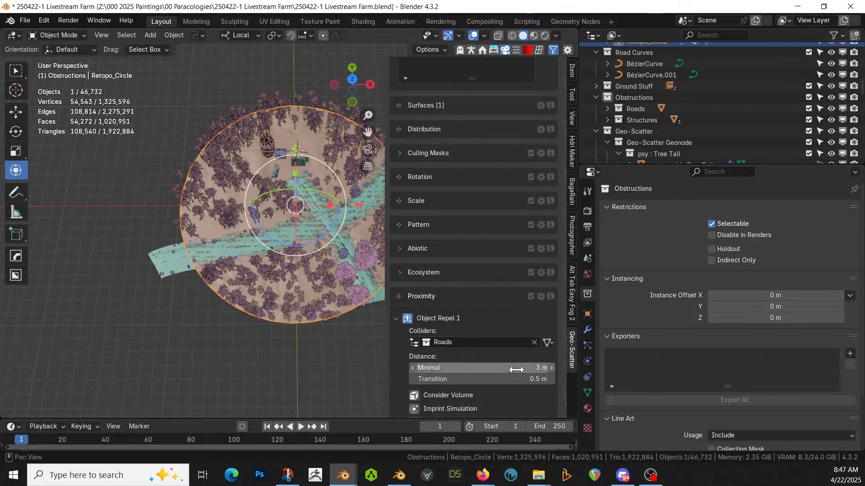
left_click(516, 368)
type("5")
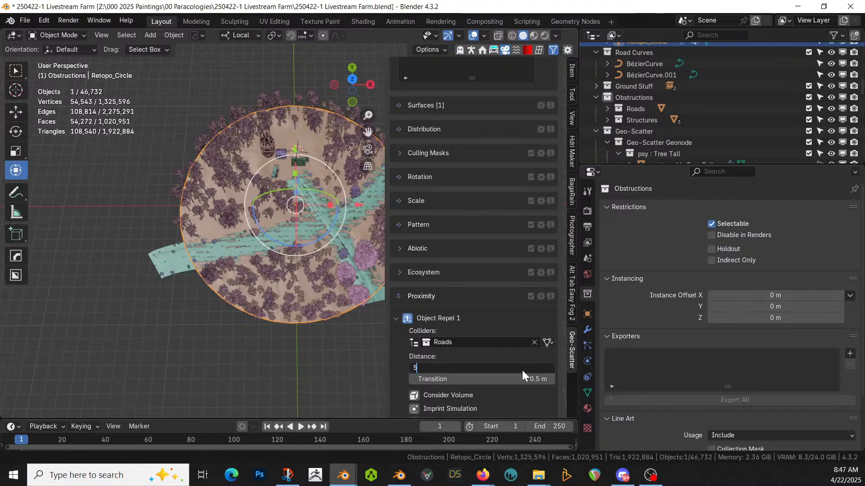
key("Return")
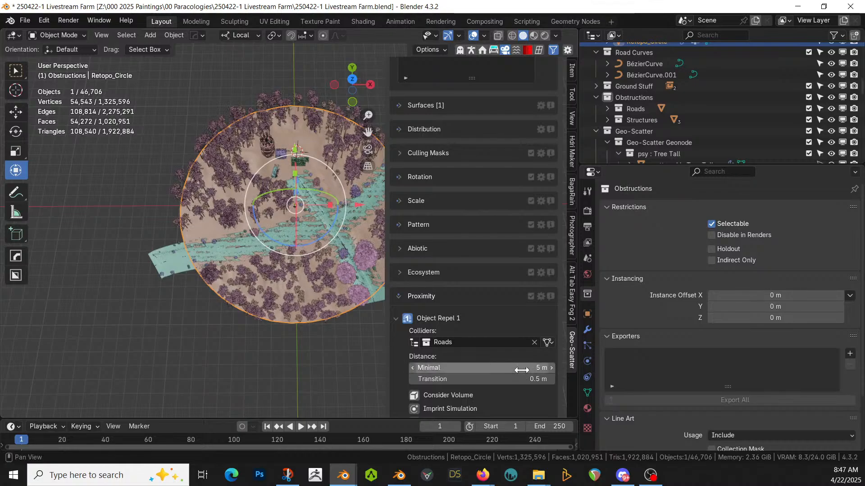
Step: Check the tall trees from above and through the camera, and swap viewport display from Tree Tall to Tree Dead
middle_click_drag(310, 234, 308, 190)
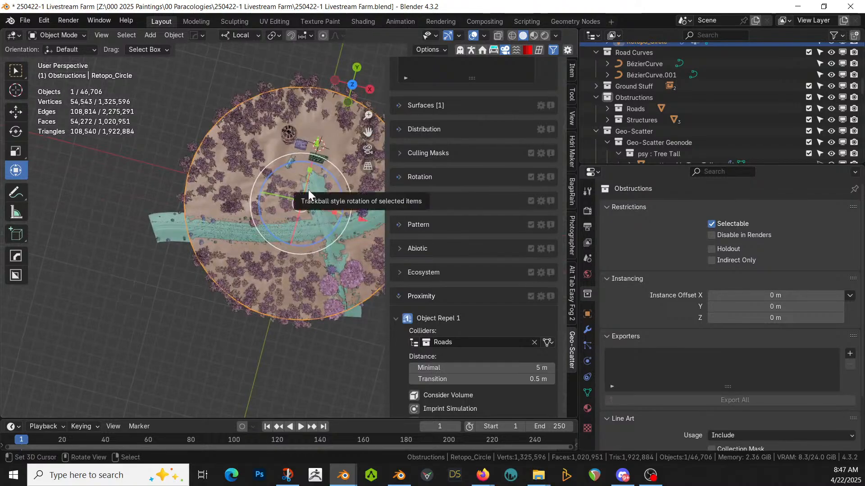
key("KP_7")
scroll(292, 191, "up", 2)
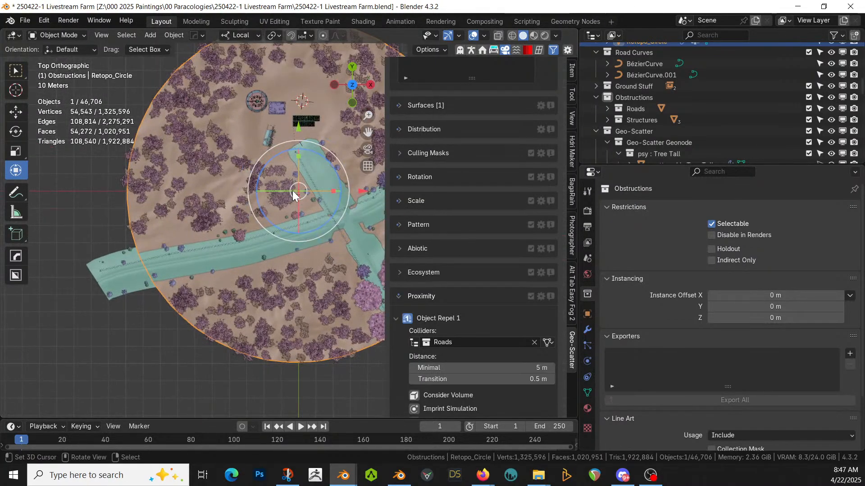
key("KP_0")
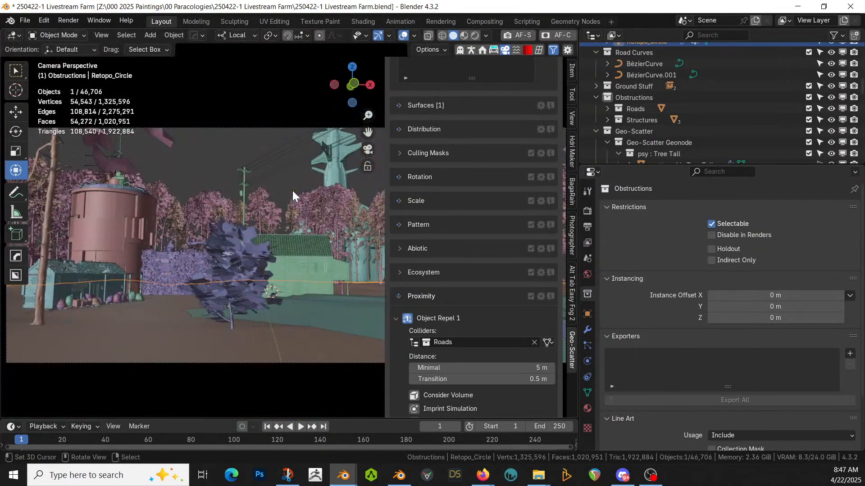
key("KP_7")
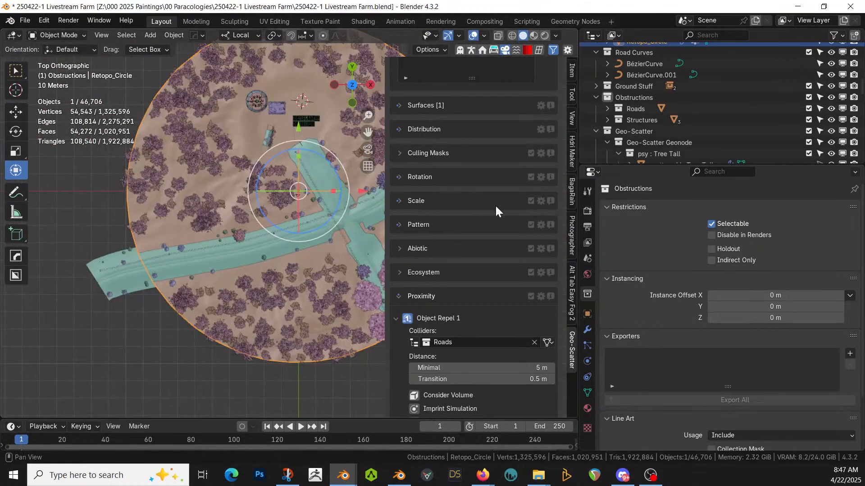
scroll(501, 202, "up", 9)
left_click(514, 193)
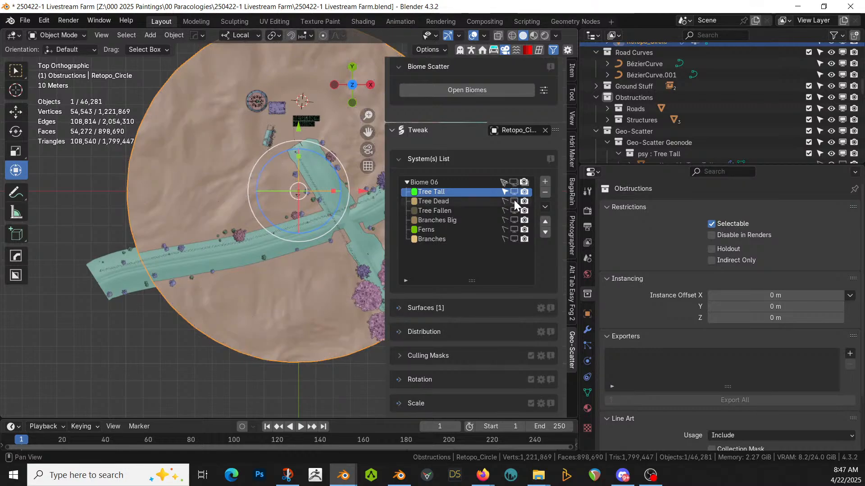
left_click(514, 202)
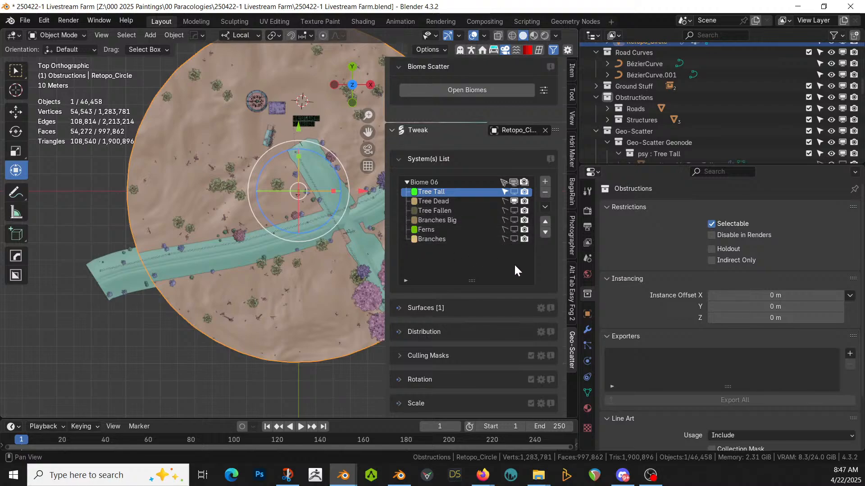
Step: Make the Tree Dead layer active and enable its Proximity Object Repel 1, using the Roads collection as colliders
scroll(518, 293, "down", 4)
scroll(488, 332, "down", 3)
scroll(454, 361, "down", 3)
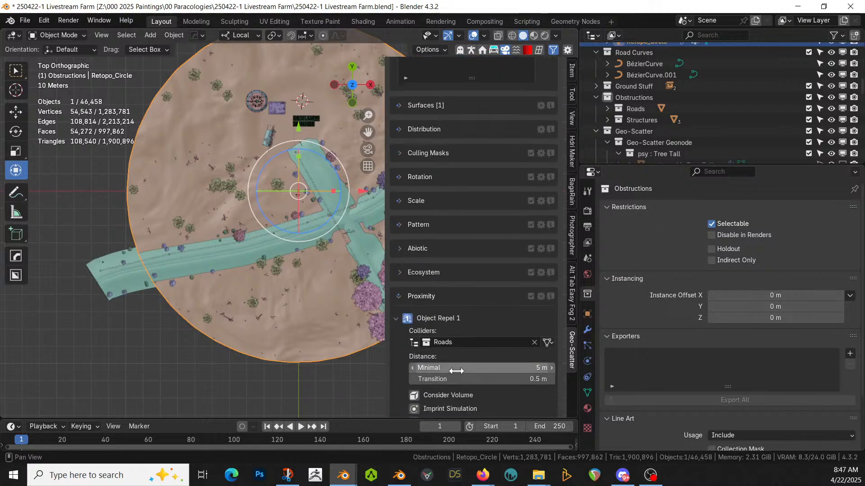
scroll(489, 241, "up", 3)
scroll(489, 244, "up", 8)
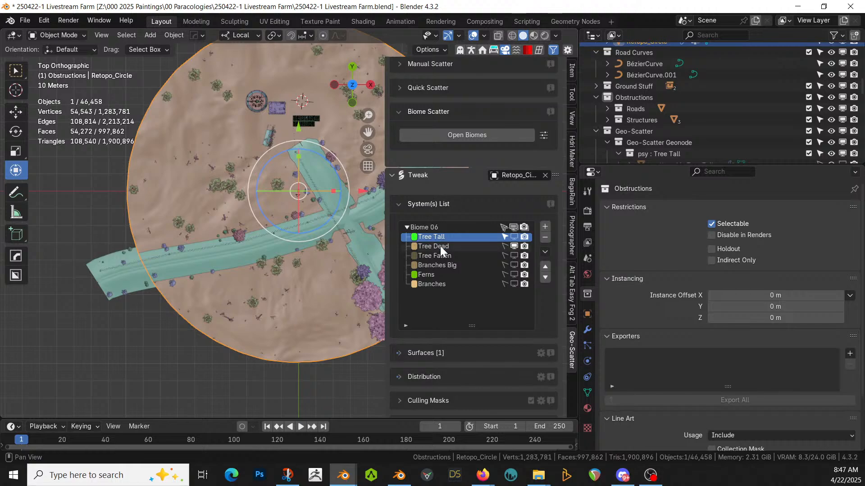
left_click(472, 246)
scroll(495, 311, "down", 8)
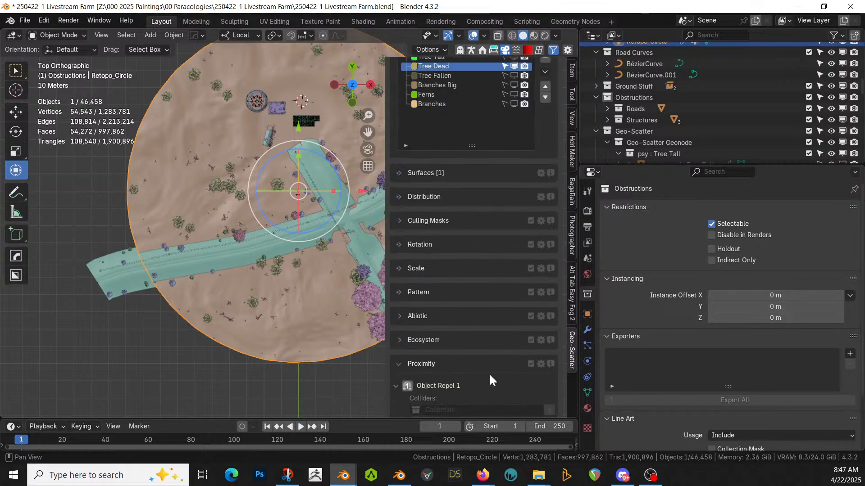
scroll(442, 352, "down", 3)
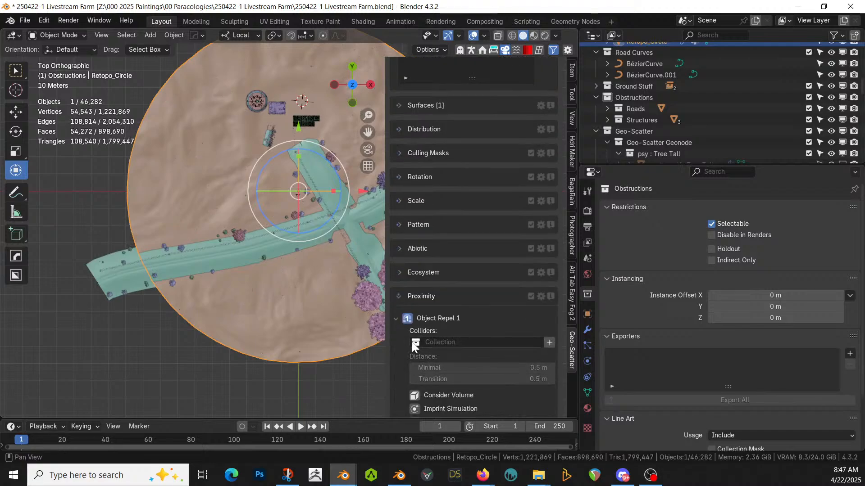
left_click(432, 342)
type("Road")
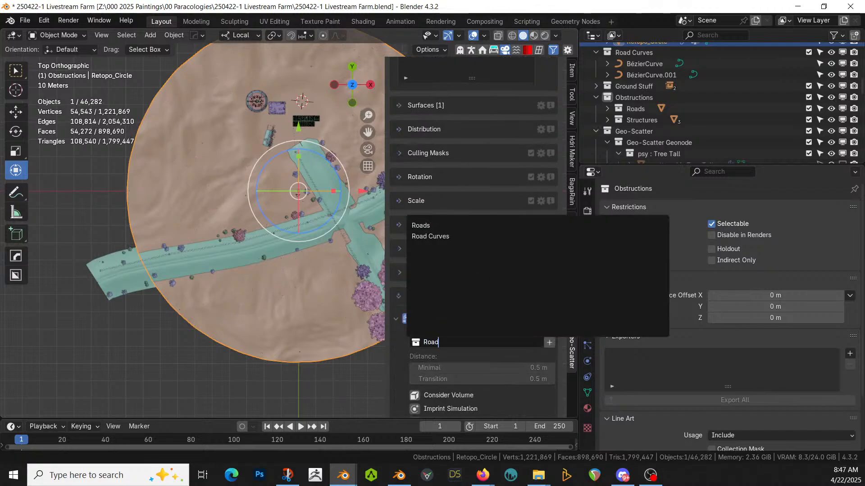
left_click(433, 226)
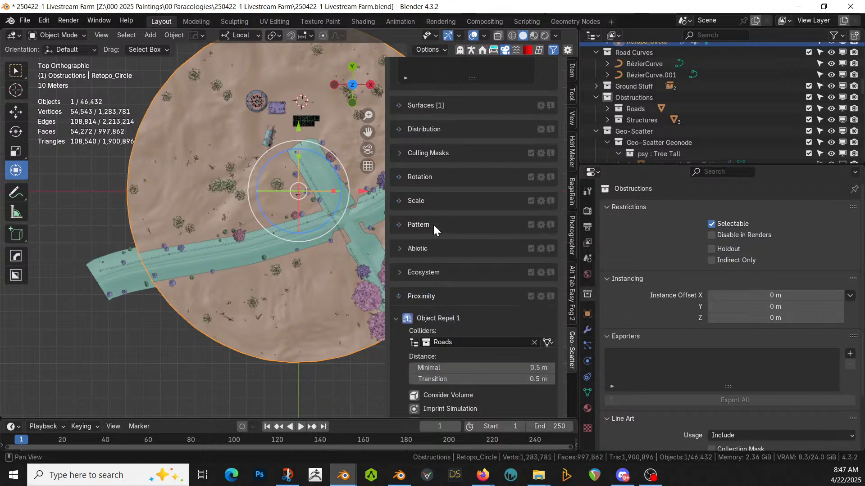
Step: Set the minimal repel distance between the dead trees and the roads to 7 m
left_click(513, 368)
type("7")
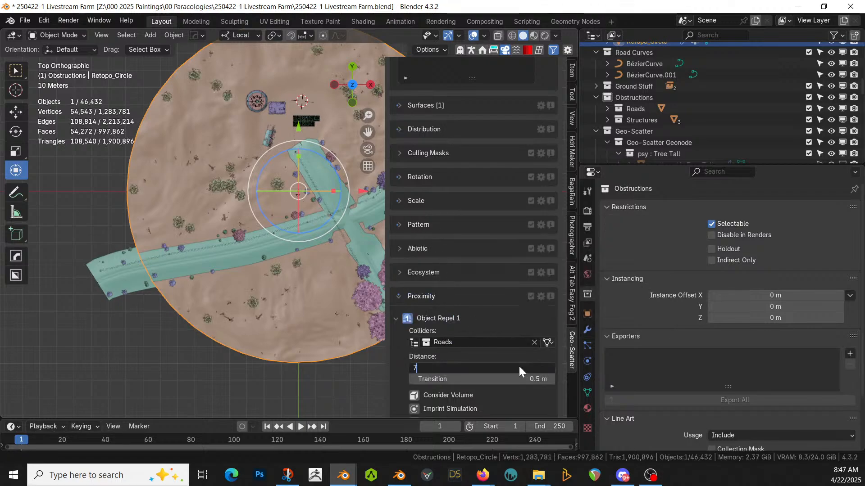
key("Return")
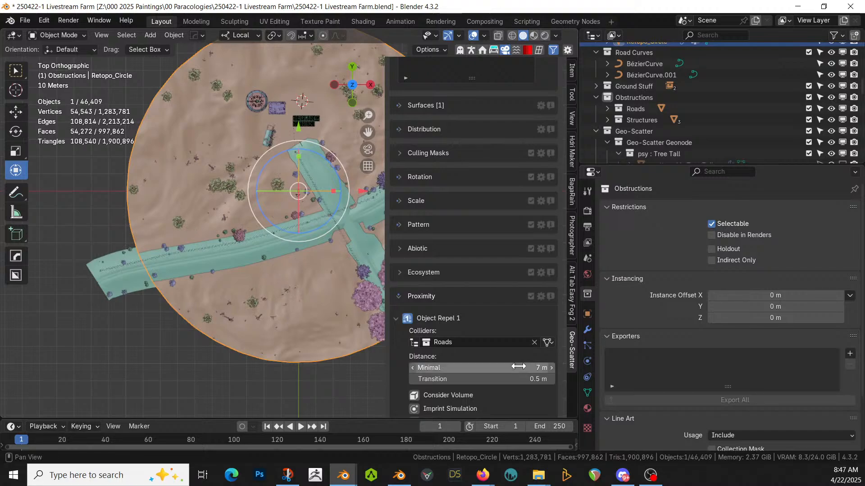
Step: Hide the Tree Dead layer in the viewport and show the Tree Fallen layer instead
scroll(507, 177, "up", 8)
left_click(513, 157)
left_click(515, 167)
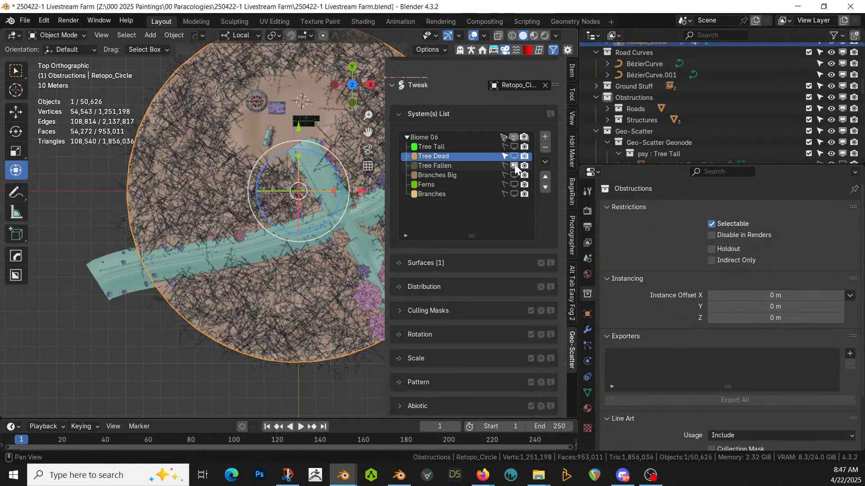
middle_click_drag(364, 229, 337, 228)
Step: Make the Tree Fallen layer active and enable its Proximity Object Repel 1, using the Obstructions collection as colliders
scroll(475, 293, "down", 3)
scroll(473, 311, "down", 5)
scroll(486, 271, "up", 9)
left_click(447, 187)
scroll(492, 337, "down", 12)
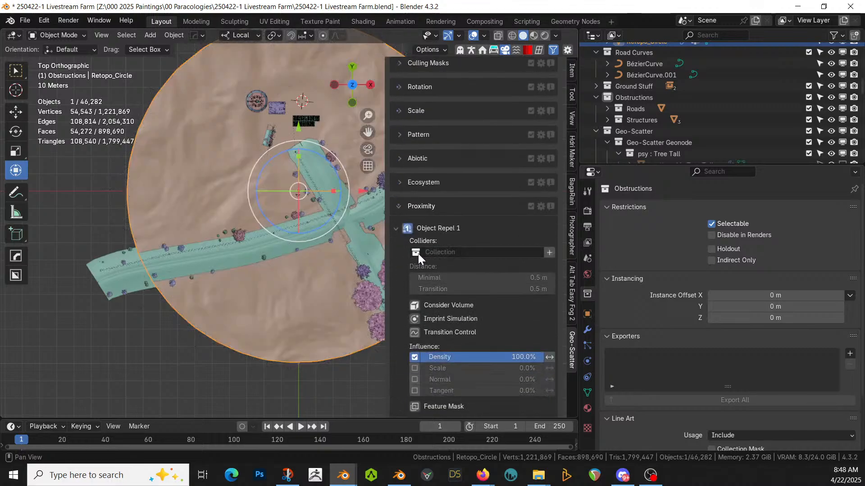
left_click(419, 253)
type("Ob")
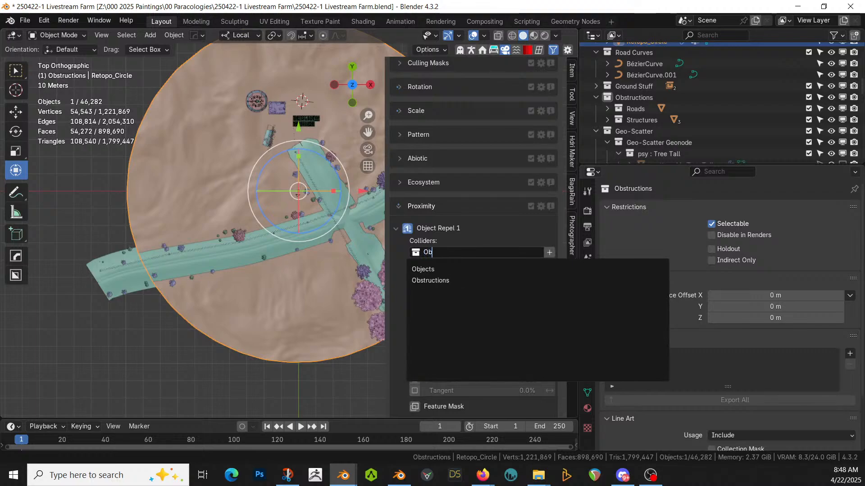
left_click(437, 280)
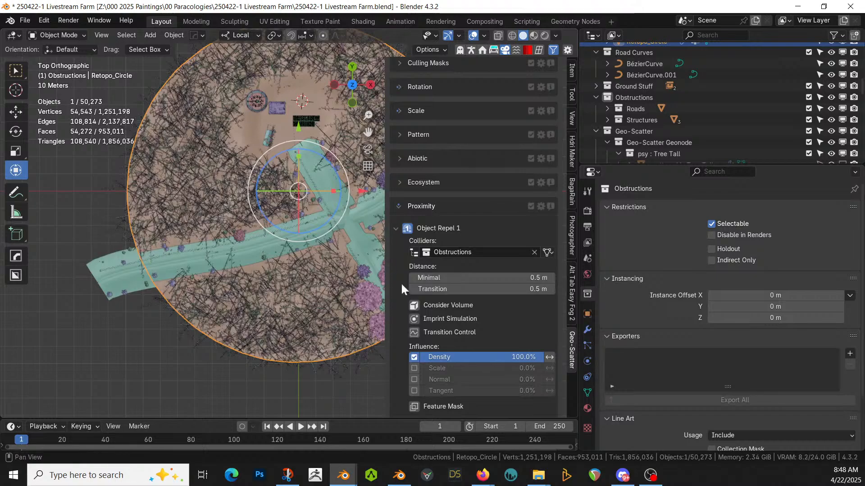
Step: Set the minimal repel distance between the fallen trees and the obstructions to 10 m
left_click(523, 278)
type("10")
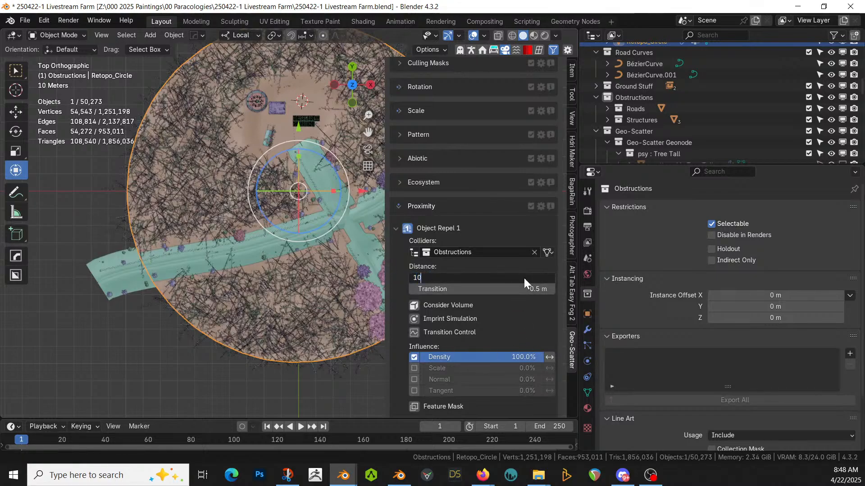
key("Return")
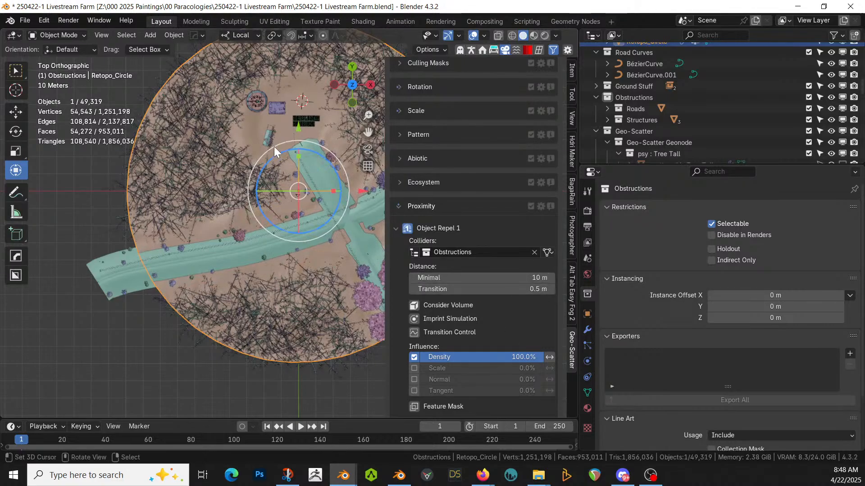
Step: Move the round cylinder structure near the farm into the Structures collection under Obstructions
left_click(258, 100)
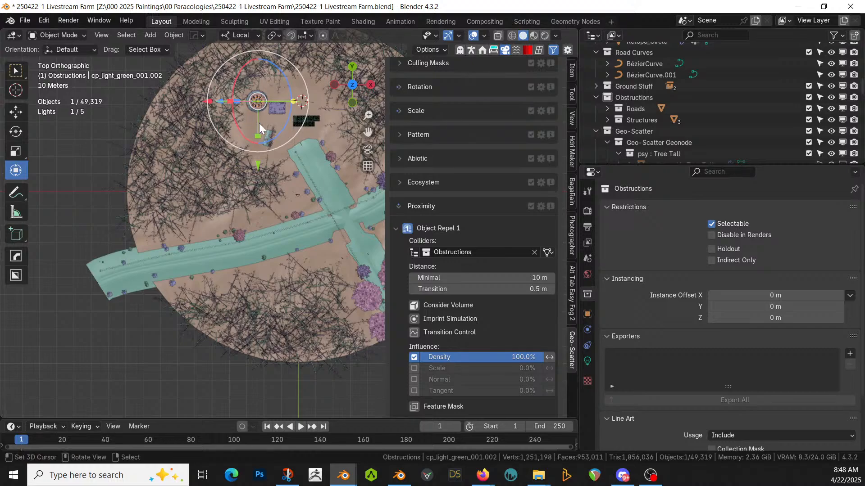
left_click(246, 101)
left_click(247, 101)
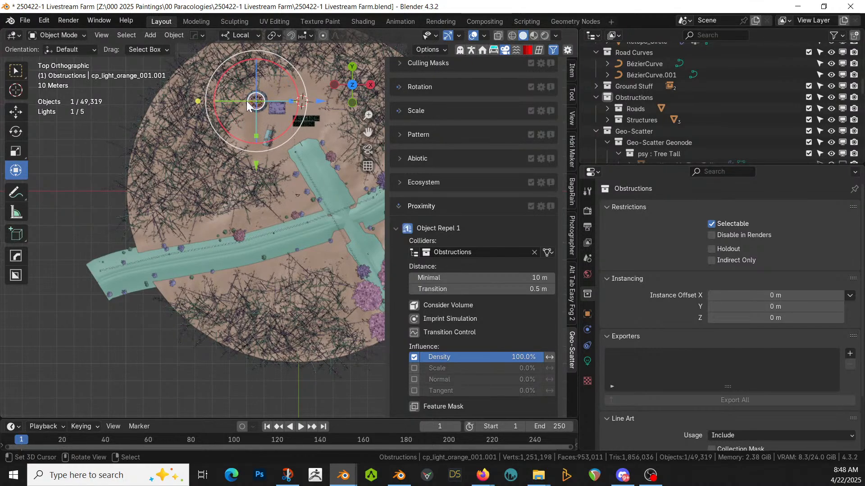
key("KP_Decimal")
scroll(301, 169, "down", 2)
scroll(308, 154, "down", 5)
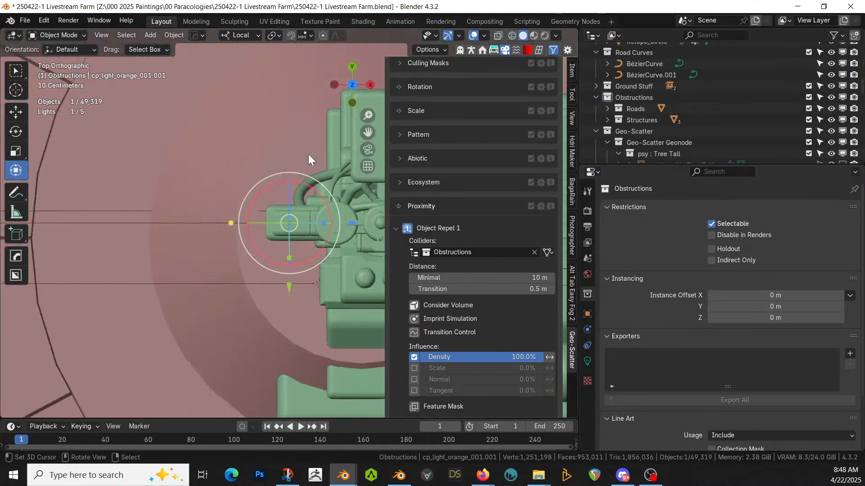
middle_click_drag(300, 163, 301, 118)
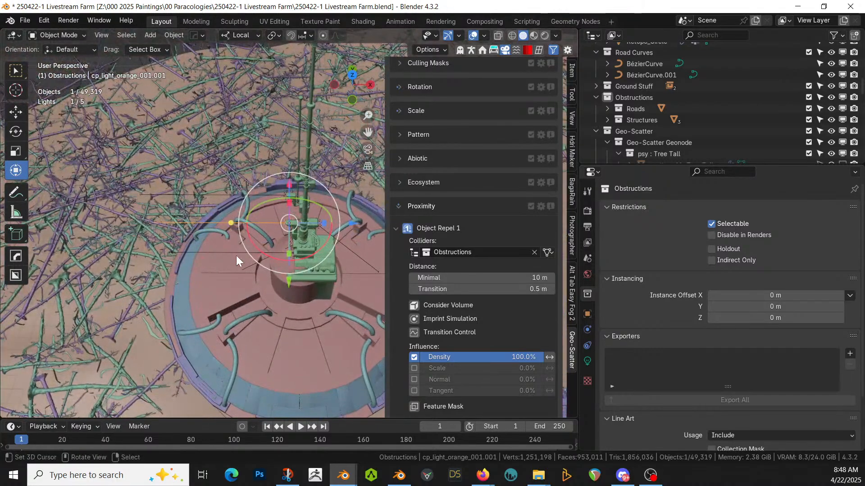
left_click(227, 282)
key("m")
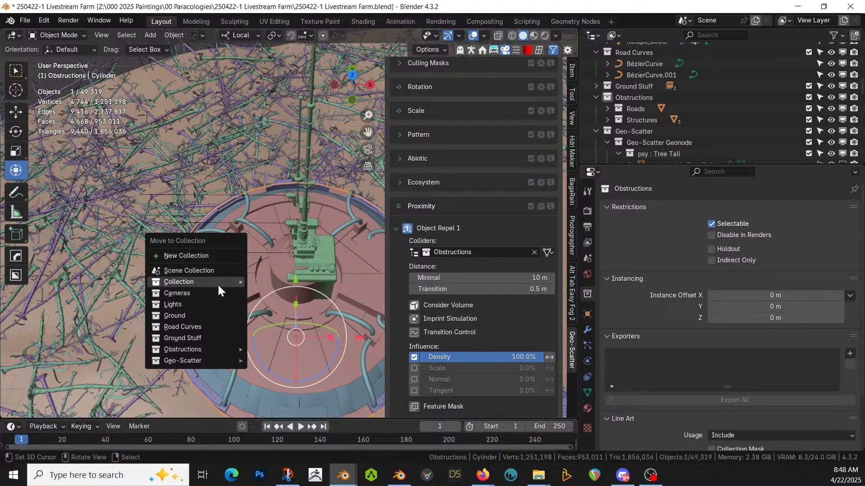
mouse_move(216, 350)
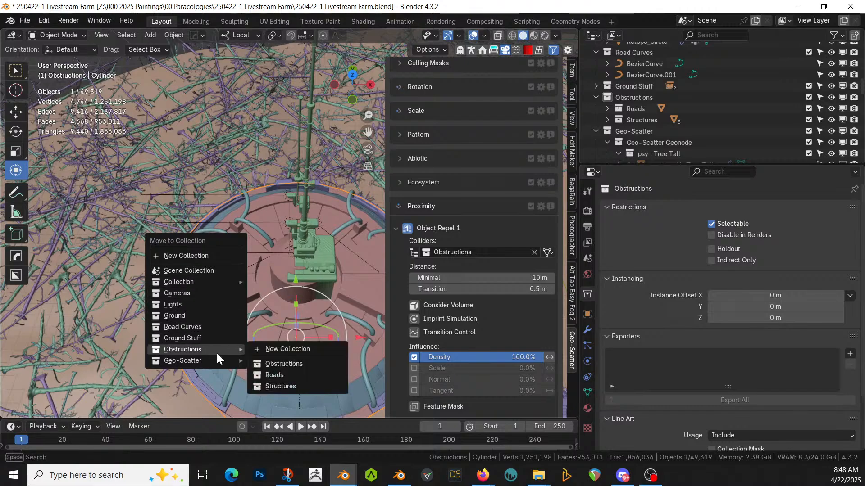
left_click(292, 385)
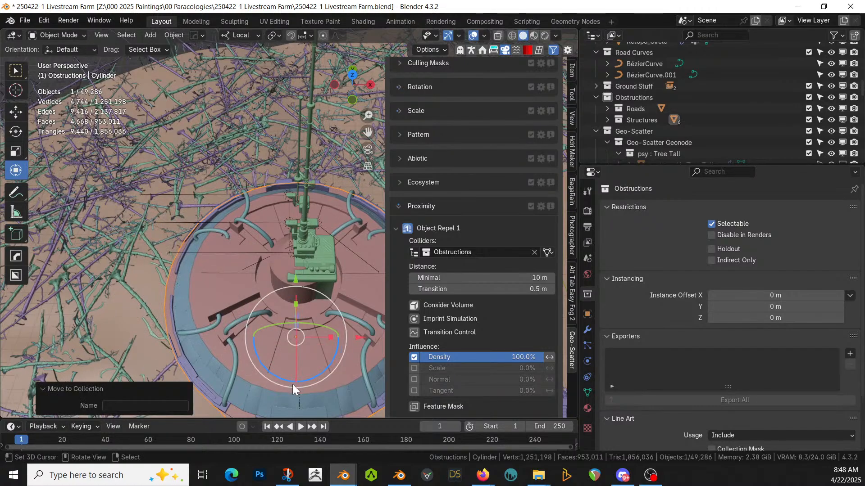
Step: Check the fallen trees around the structures from above and set their minimal repel distance to 15 m
middle_click_drag(102, 189, 280, 160)
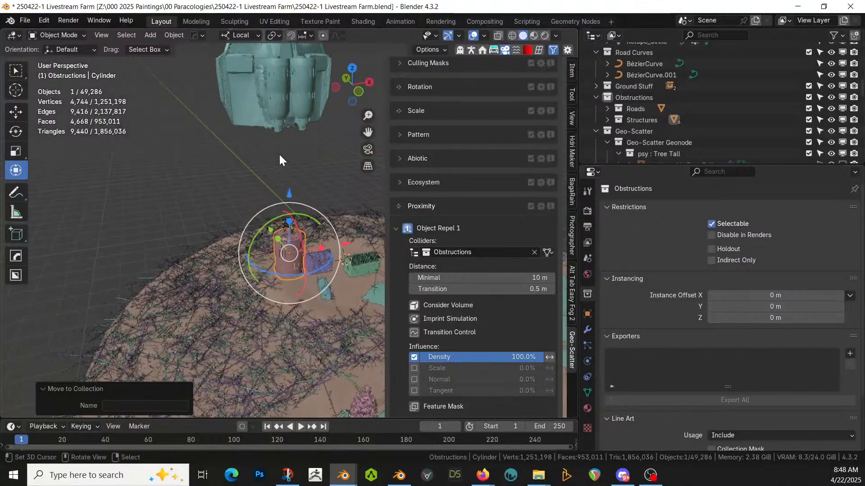
key("KP_0")
key("KP_7")
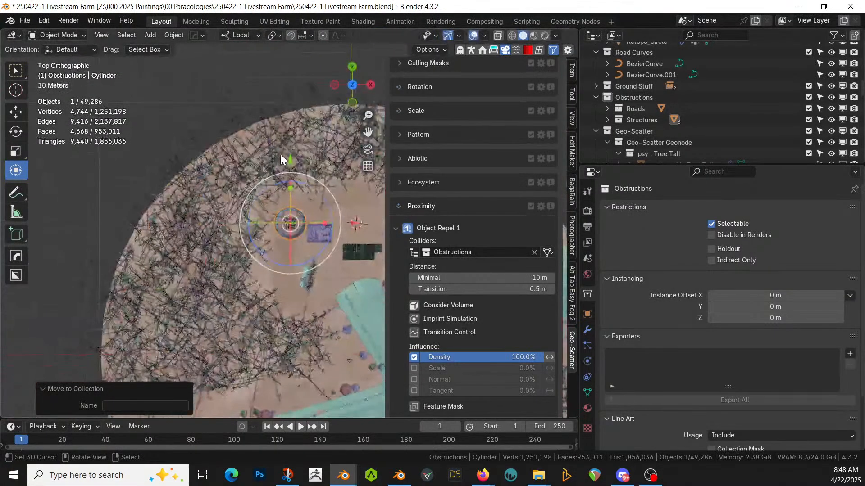
scroll(484, 228, "down", 3)
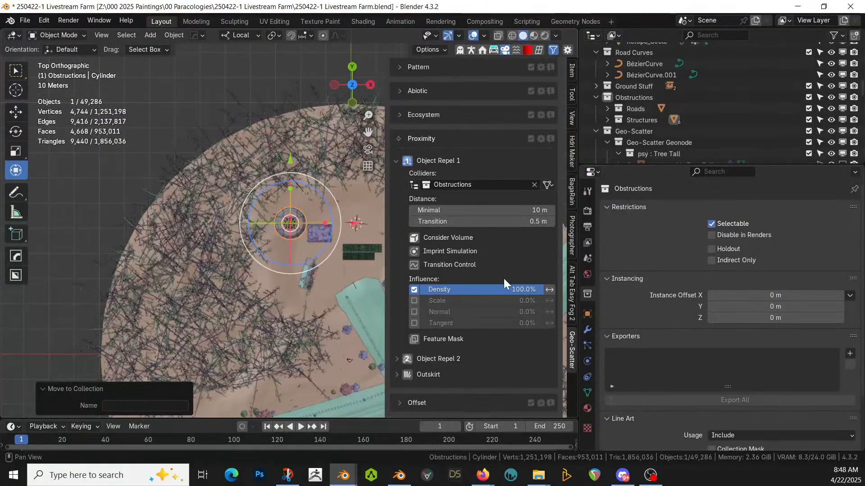
scroll(504, 270, "up", 12)
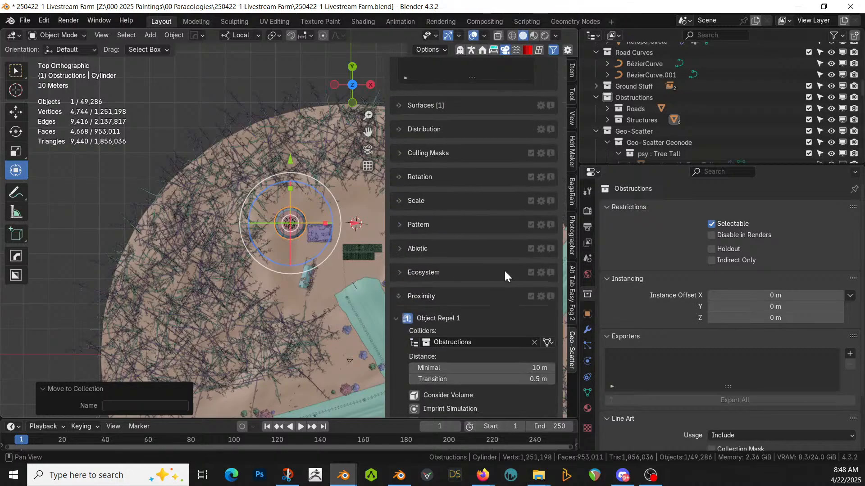
scroll(504, 269, "down", 6)
scroll(504, 270, "down", 7)
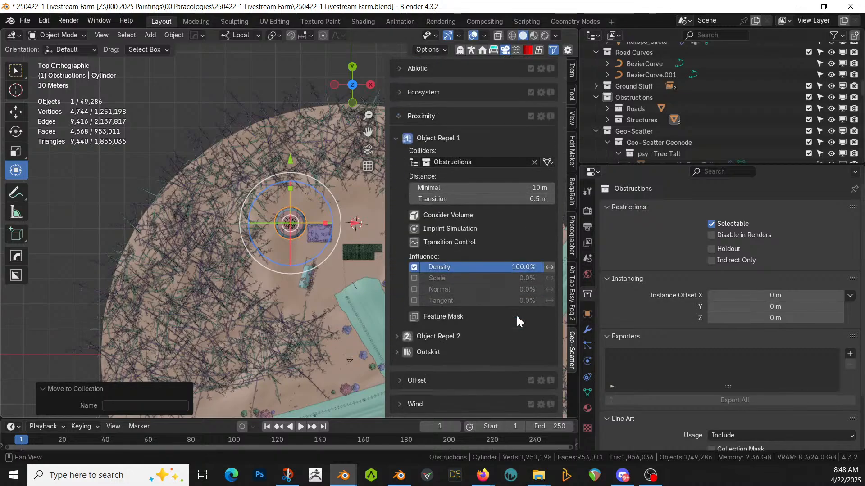
left_click(518, 188)
type("15")
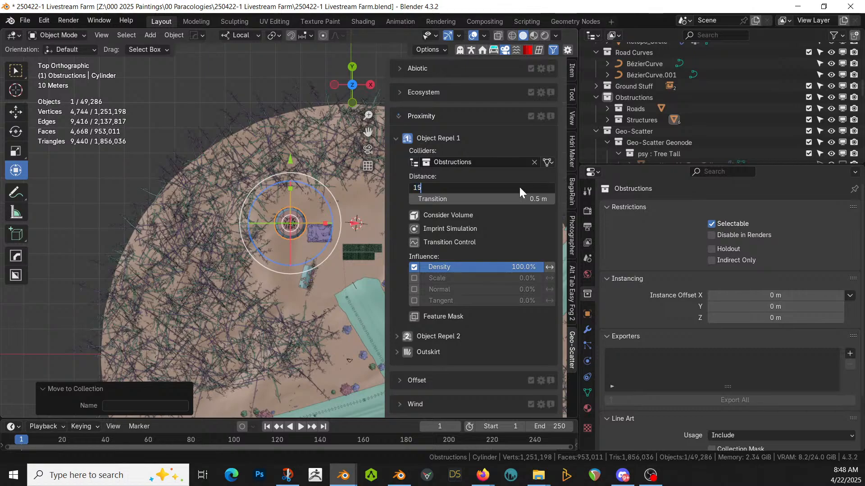
key("Return")
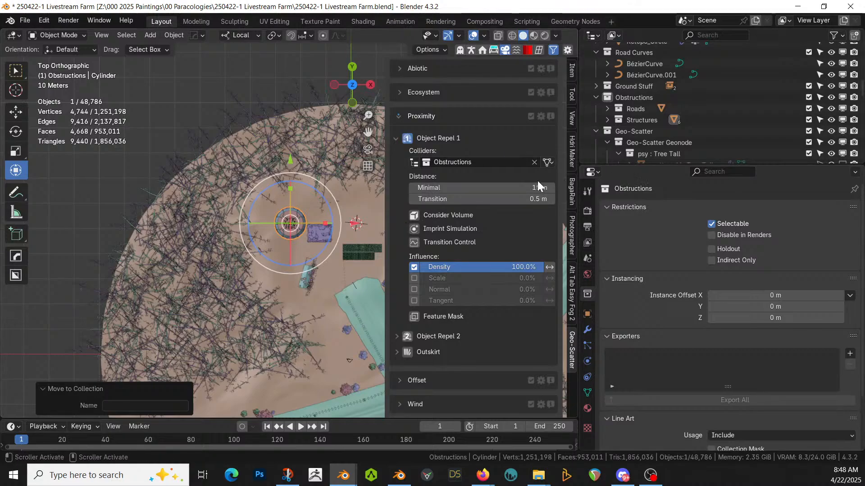
Step: Hide the Tree Fallen layer in the viewport and show the Branches Big layer instead
scroll(475, 184, "up", 10)
scroll(475, 184, "up", 5)
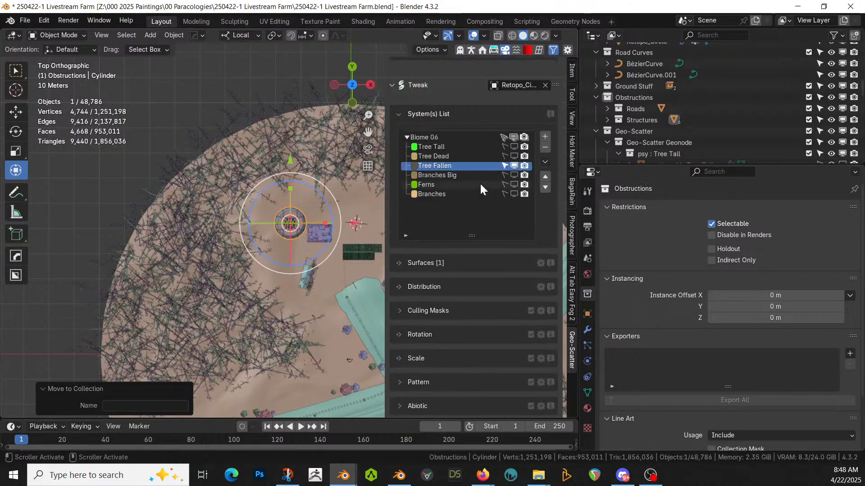
left_click(515, 166)
left_click(514, 176)
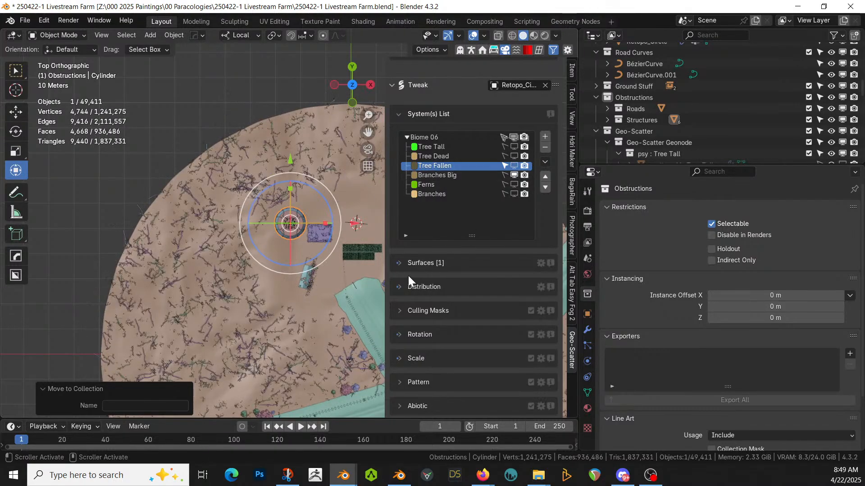
Step: Enable the first object repel for the Branches Big layer with the Obstructions collection as colliders
scroll(511, 269, "down", 6)
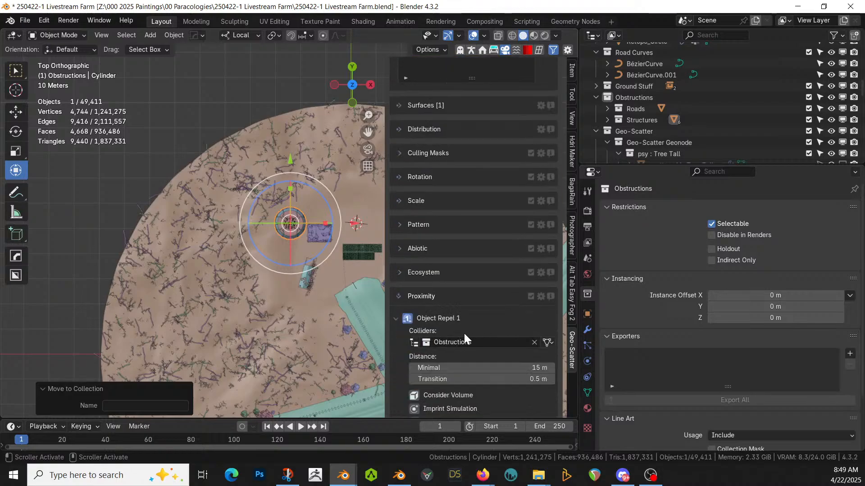
scroll(466, 341, "down", 2)
scroll(473, 315, "up", 5)
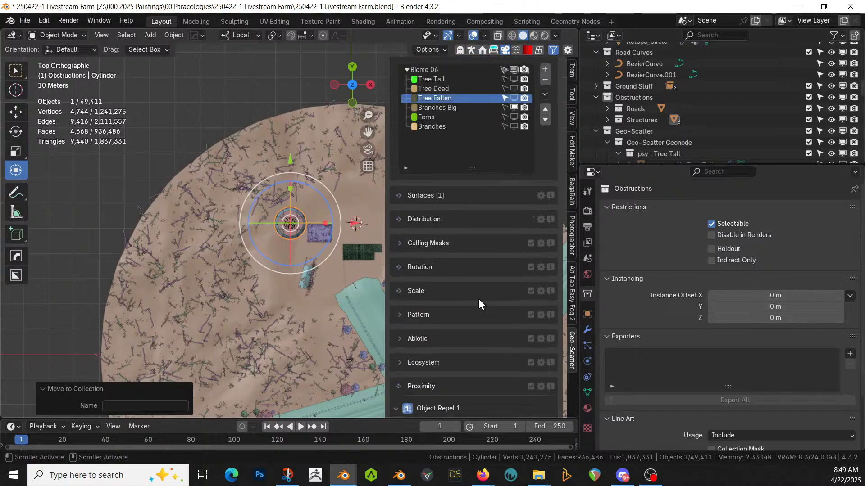
scroll(479, 304, "up", 5)
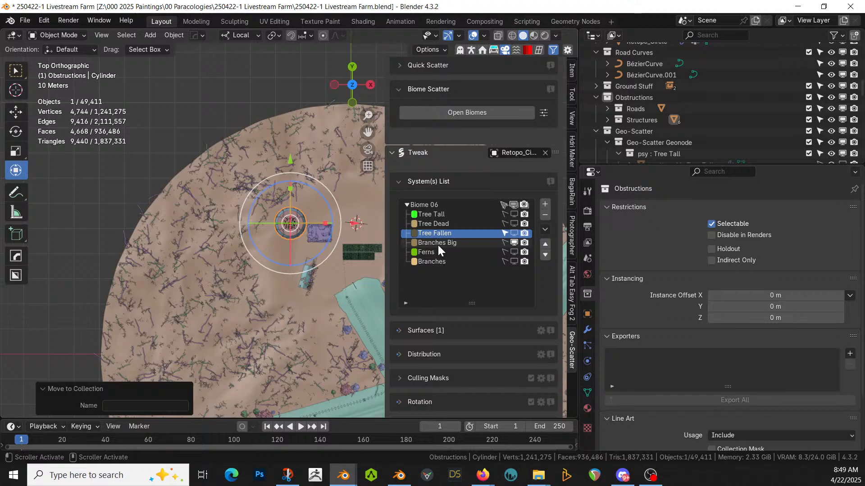
left_click(438, 246)
scroll(490, 299, "down", 4)
scroll(488, 297, "down", 7)
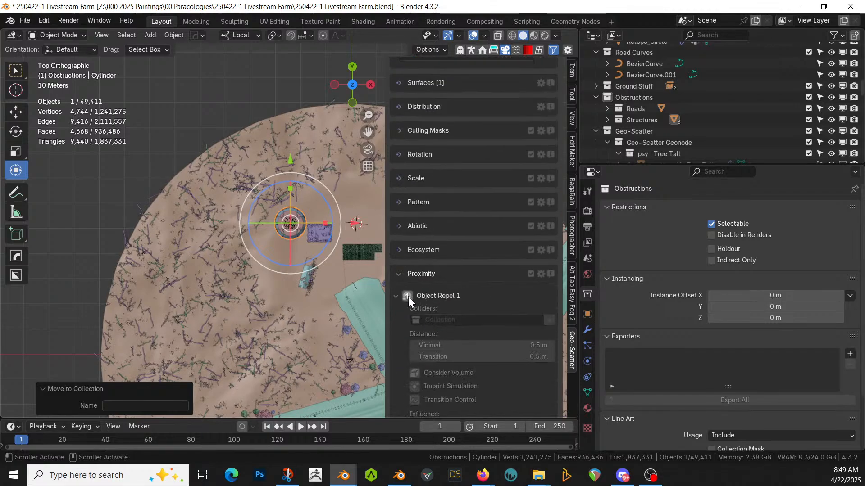
left_click(408, 297)
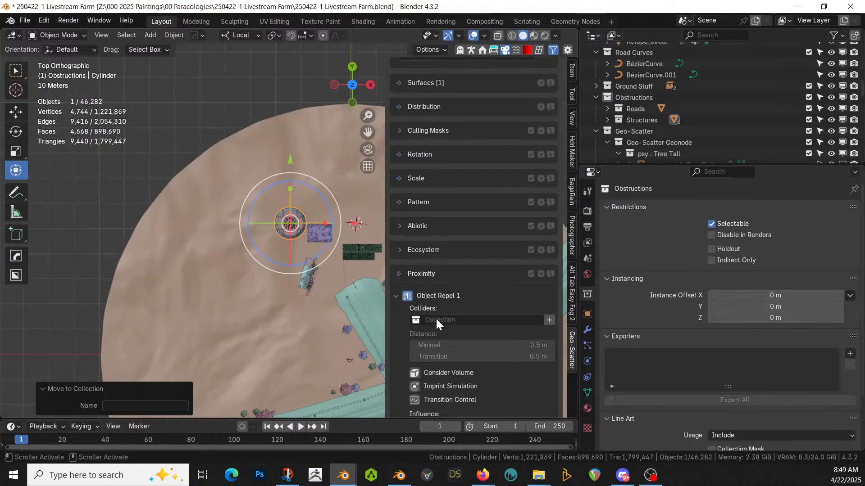
left_click(436, 320)
type("Ob")
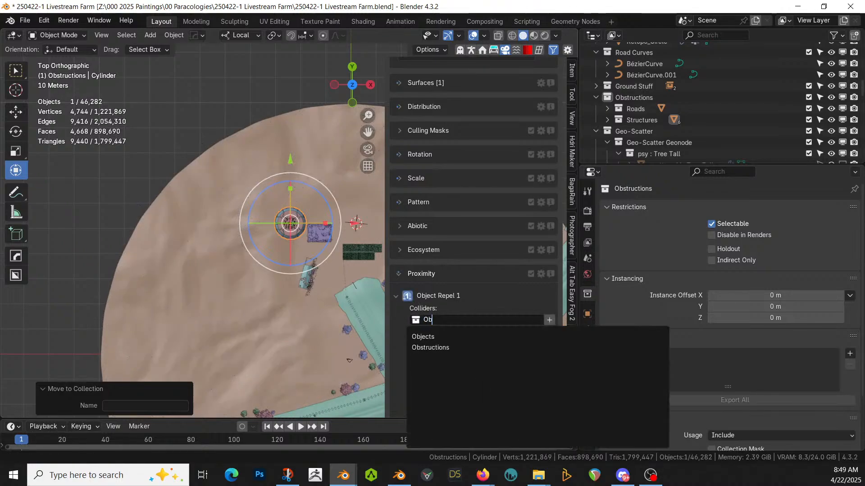
left_click(432, 348)
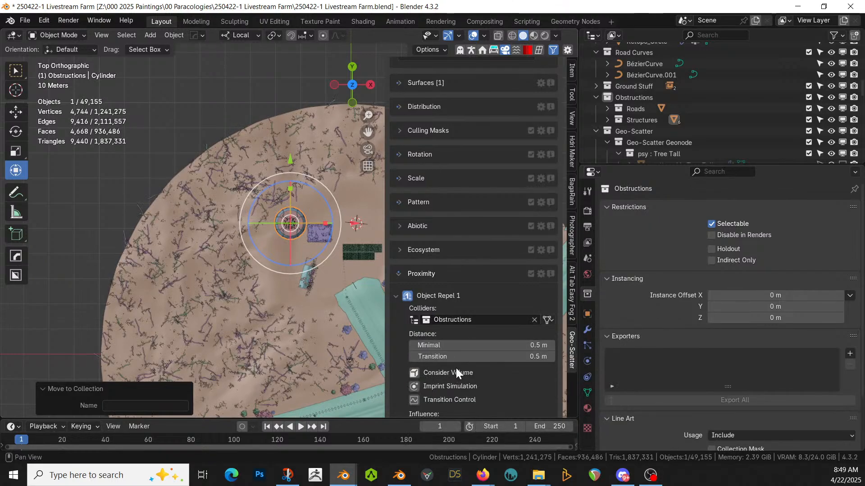
Step: Set the minimal repel distance of the Branches Big layer to 10 m and hide that layer in the viewport
left_click(519, 344)
type("10")
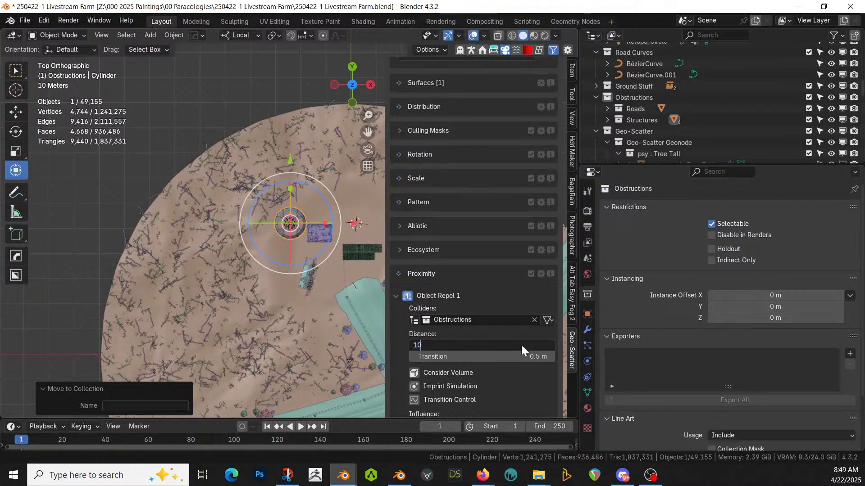
key("Return")
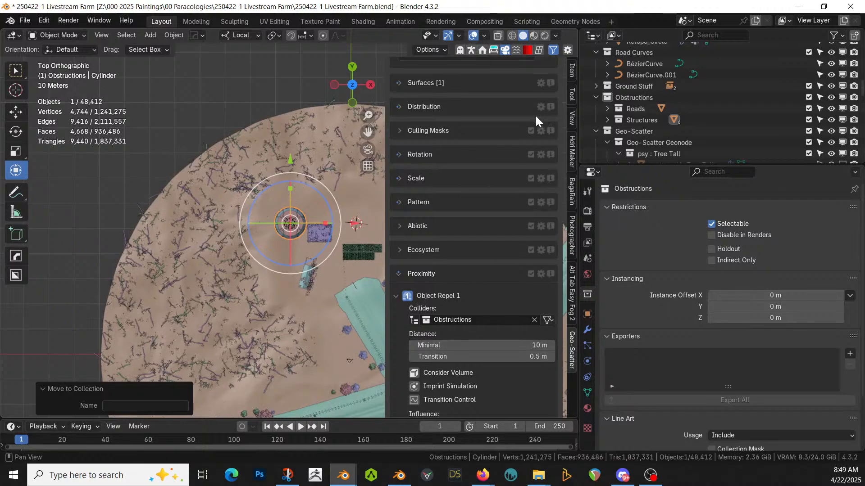
scroll(537, 114, "up", 10)
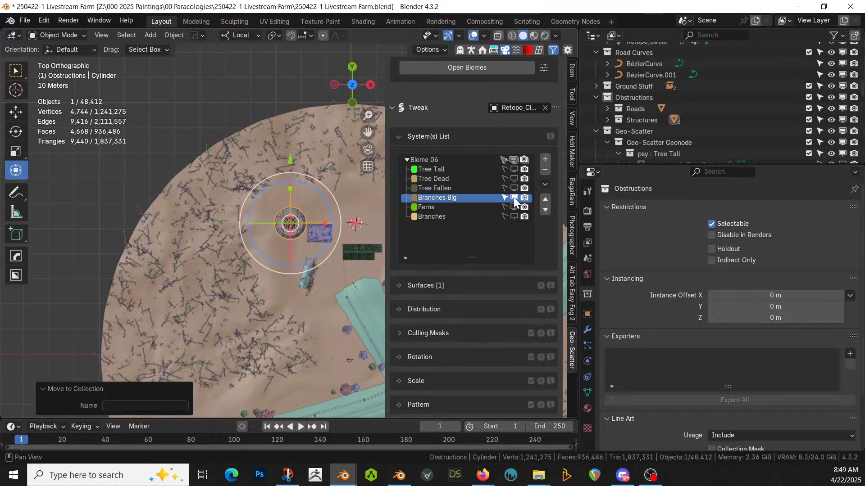
left_click(514, 198)
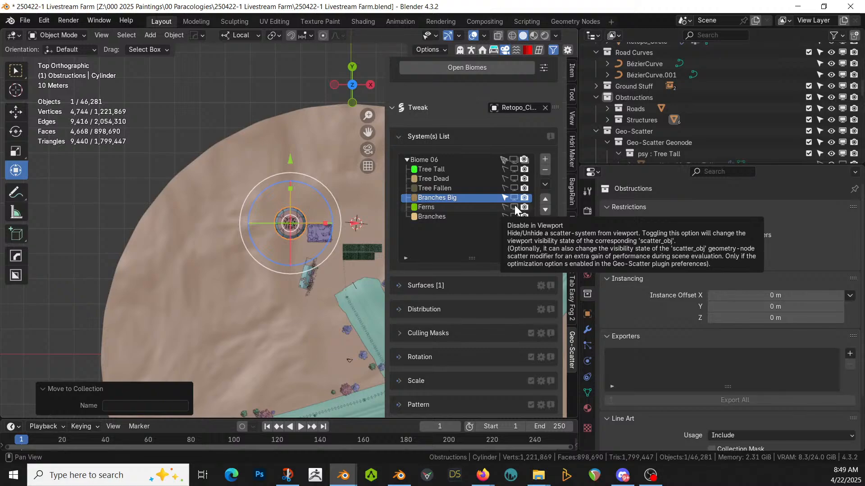
Step: Briefly show the Ferns layer in the viewport to check it, hide it again and save the file
left_click(514, 207)
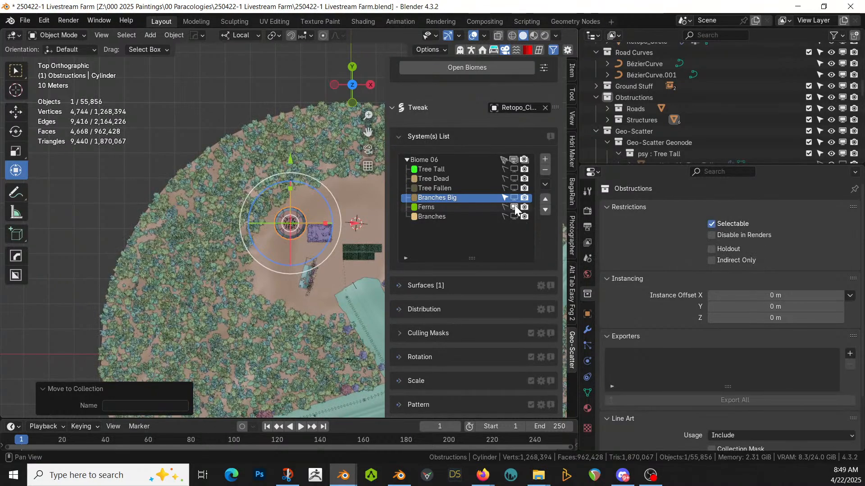
left_click(514, 207)
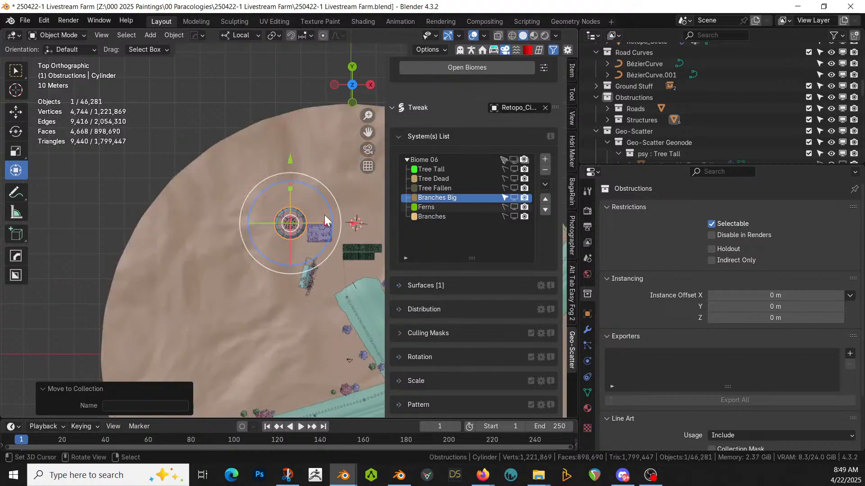
key("ctrl+s")
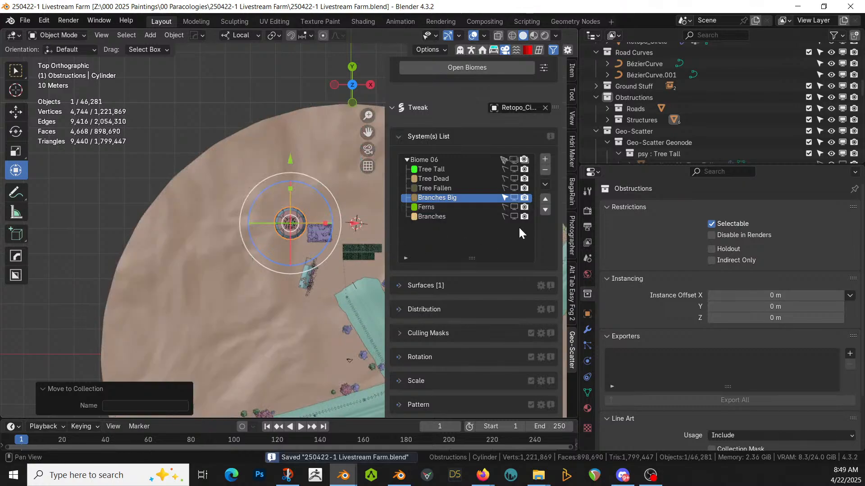
Step: Enable object repel for the Branches layer with the Obstructions collection as colliders and a minimal distance of 5 m
left_click(468, 215)
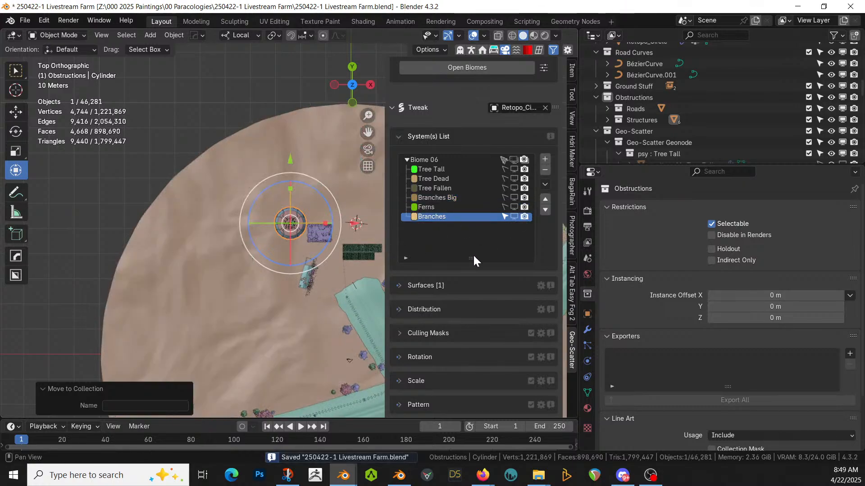
scroll(454, 274, "down", 10)
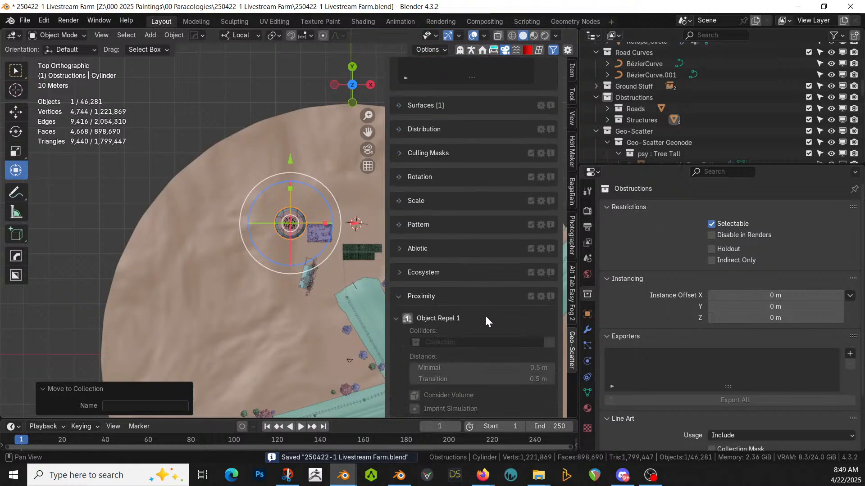
left_click(405, 318)
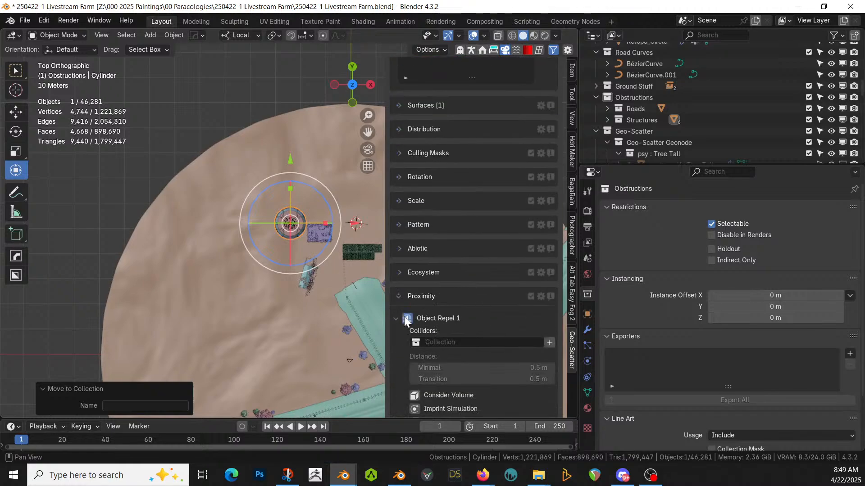
left_click(477, 343)
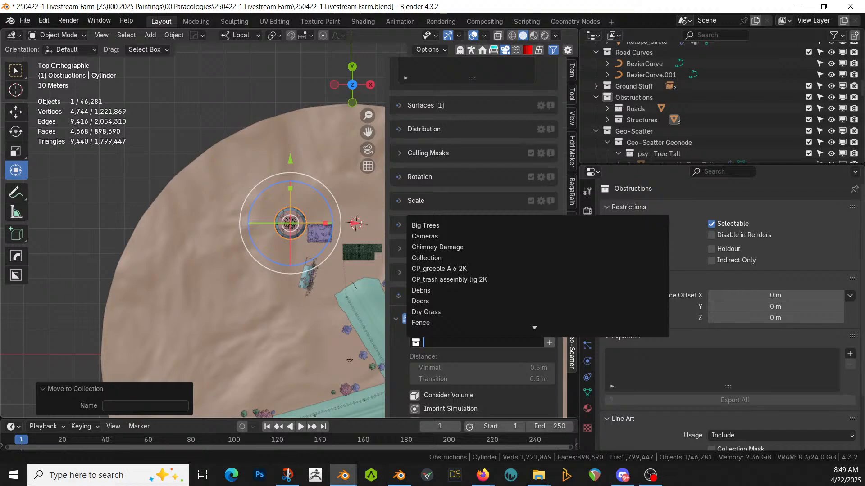
type("Ob")
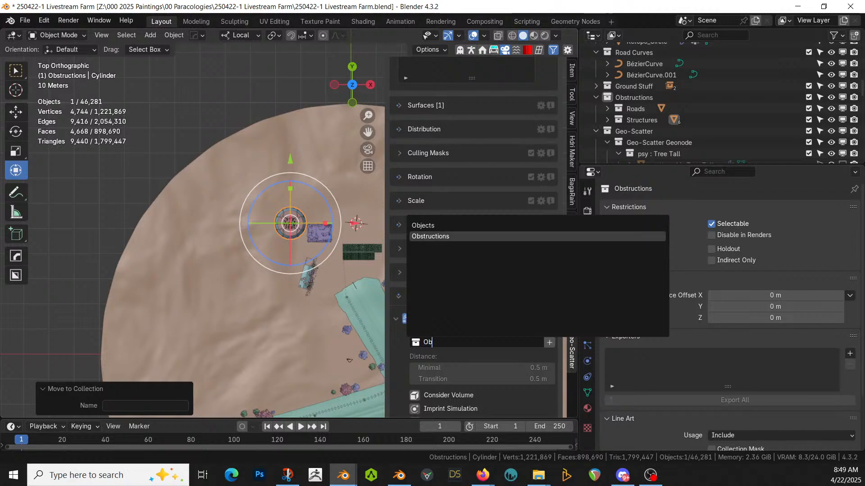
left_click(453, 236)
left_click(490, 368)
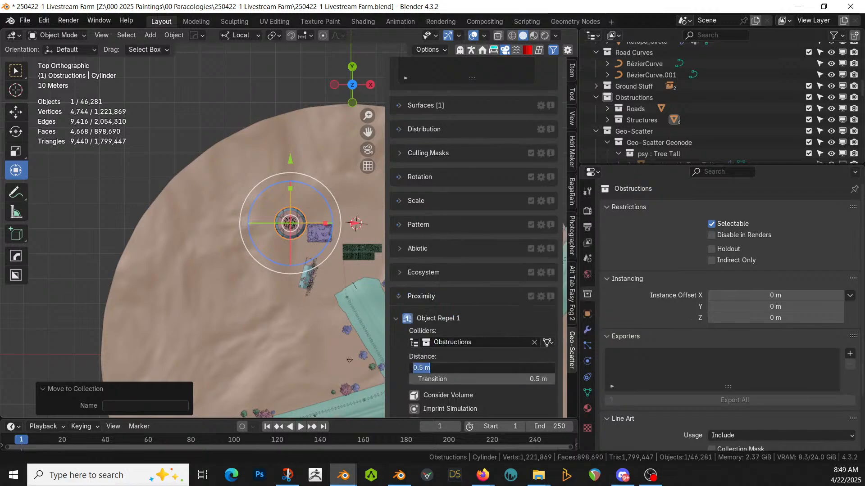
type("5")
key("Return")
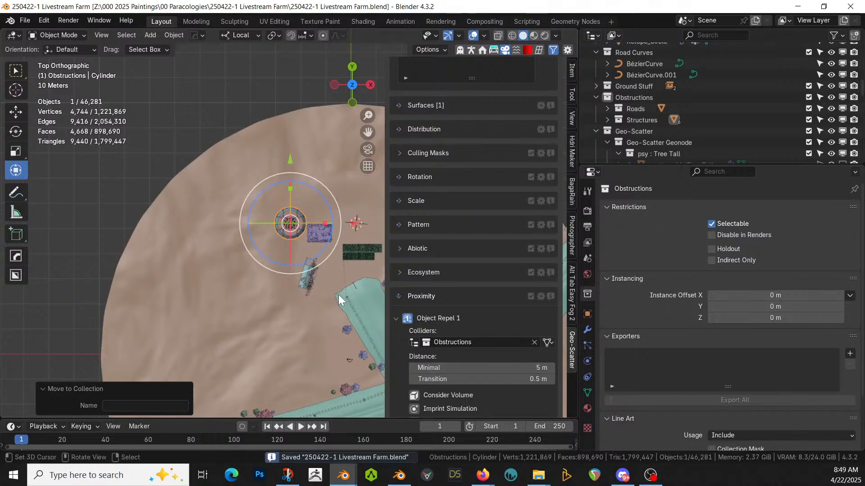
Step: Show all Biome 06 layers in the viewport and inspect the forest around the farm through the camera
scroll(495, 261, "up", 10)
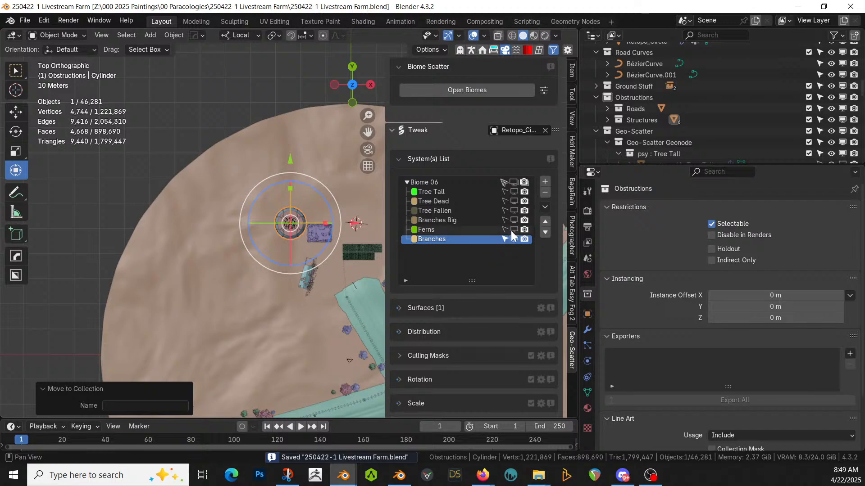
left_click(512, 182)
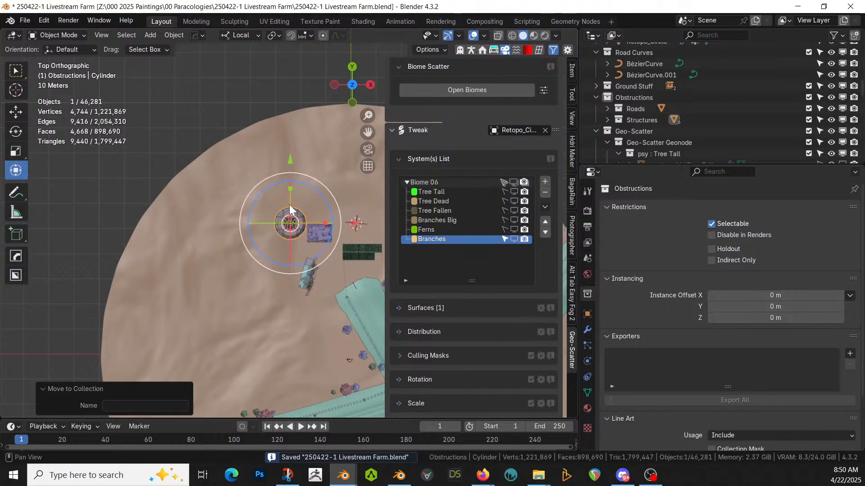
middle_click_drag(289, 208, 289, 208)
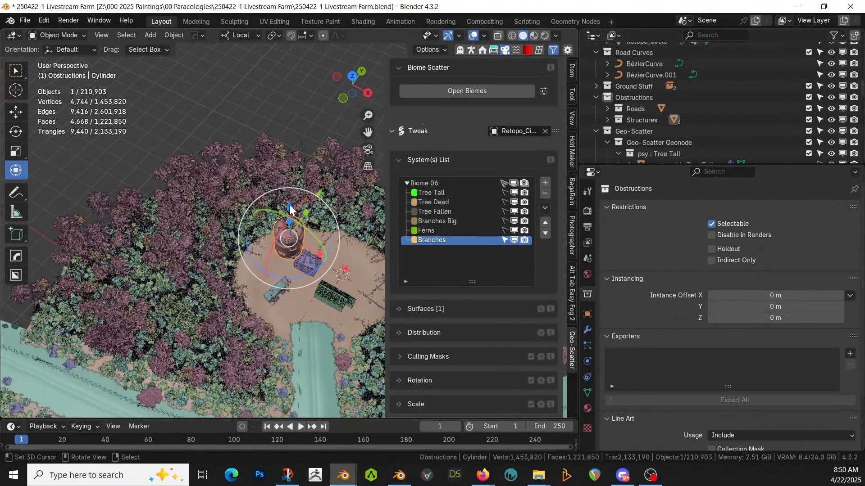
key("KP_0")
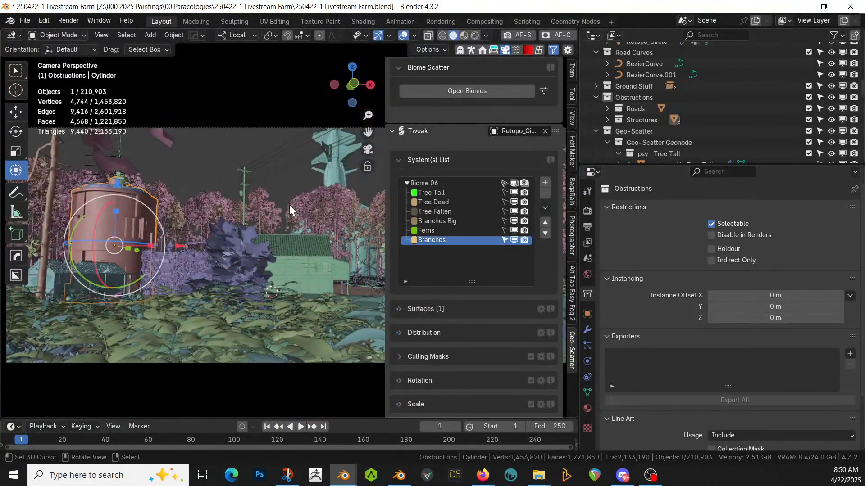
middle_click_drag(285, 210, 157, 260)
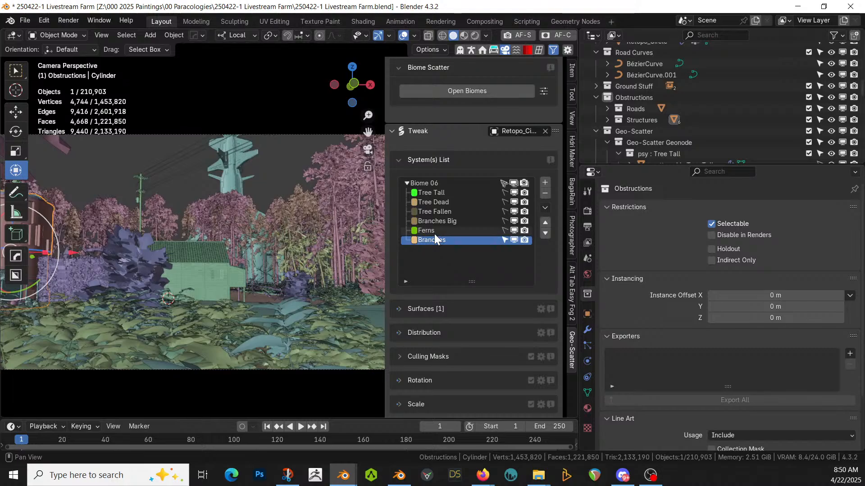
Step: Halve the Ferns layer's density to 0.325 instances per m², check the farm area in perspective and save the file
left_click(435, 234)
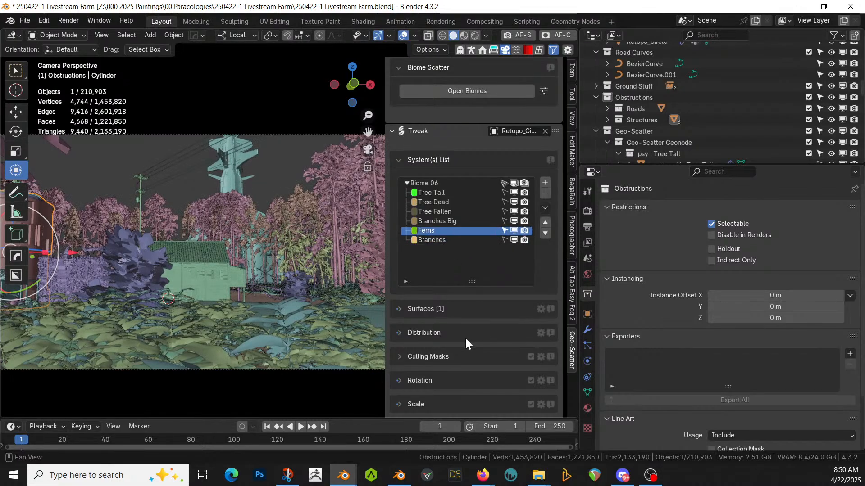
left_click(399, 334)
left_click(454, 415)
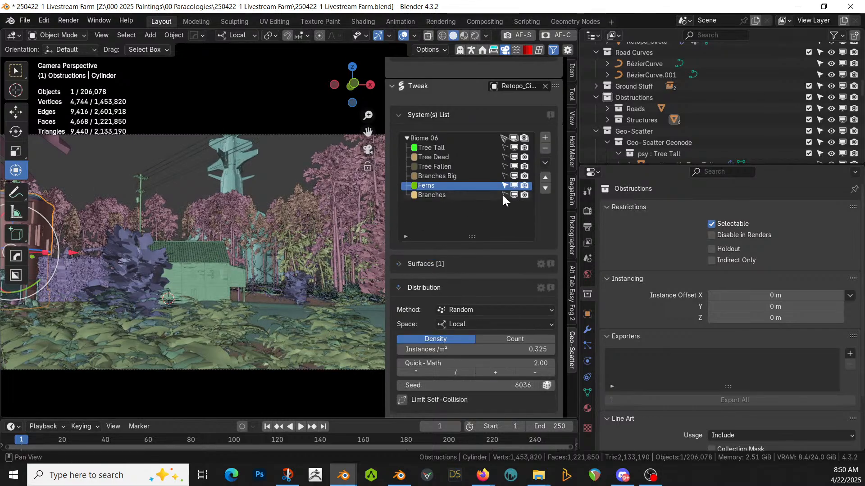
middle_click_drag(277, 237, 253, 269)
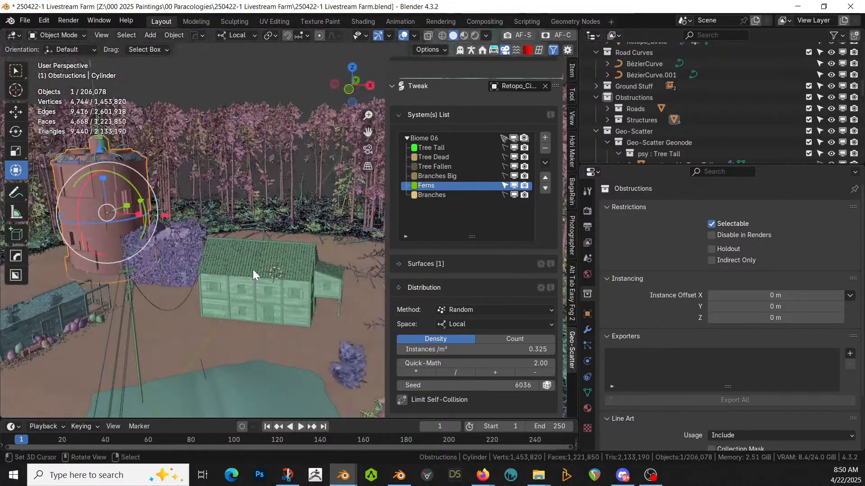
key("ctrl+s")
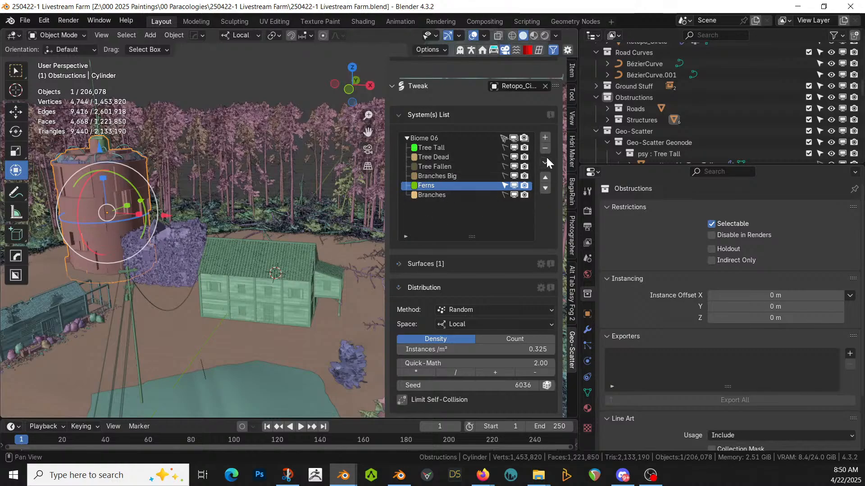
Step: Hide and collapse the Biome 06 group, and exclude the Geo-Scatter collection from the view layer
left_click(515, 138)
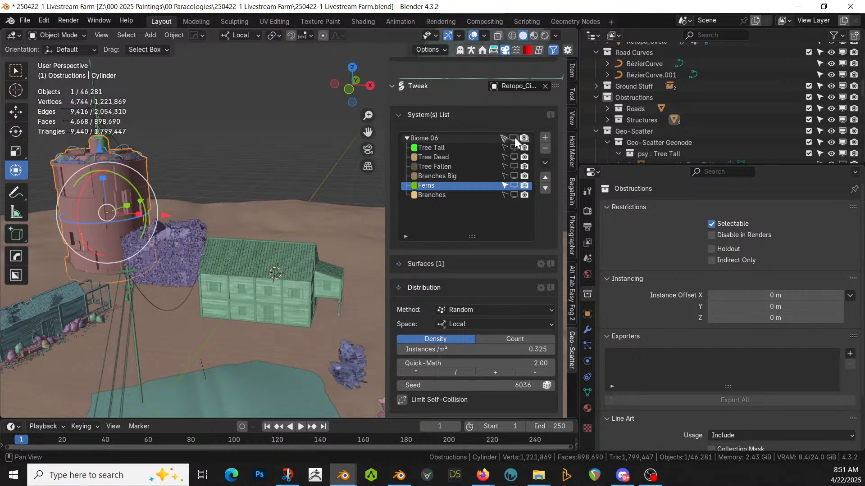
left_click(407, 139)
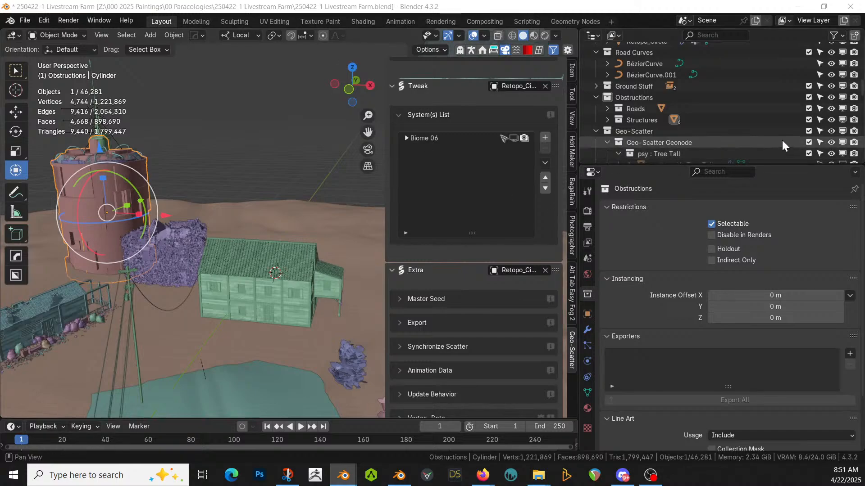
left_click(809, 131)
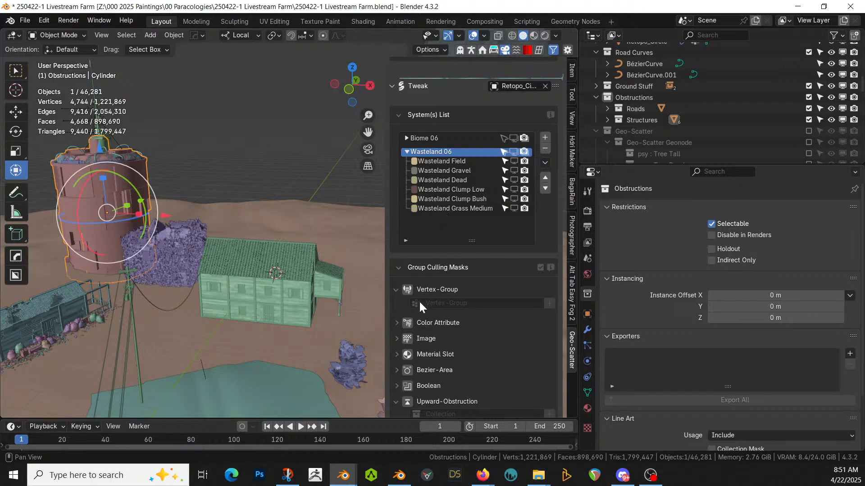
Step: Enable the vertex-group culling mask for the Wasteland 06 group and assign the Farm vertex group
left_click(408, 289)
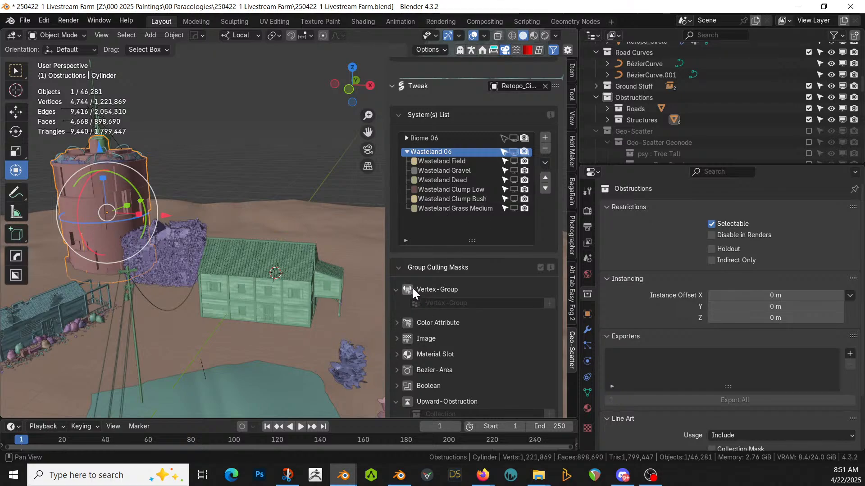
left_click(505, 305)
left_click(428, 319)
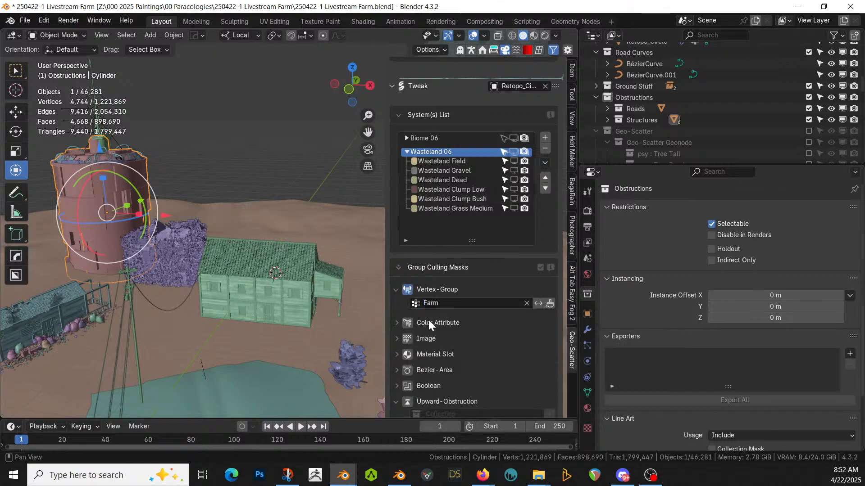
Step: Invert Wasteland 06's Farm vertex-group mask, enable upward-obstruction culling with the Obstructions collection and save the file
left_click(539, 303)
scroll(483, 335, "down", 3)
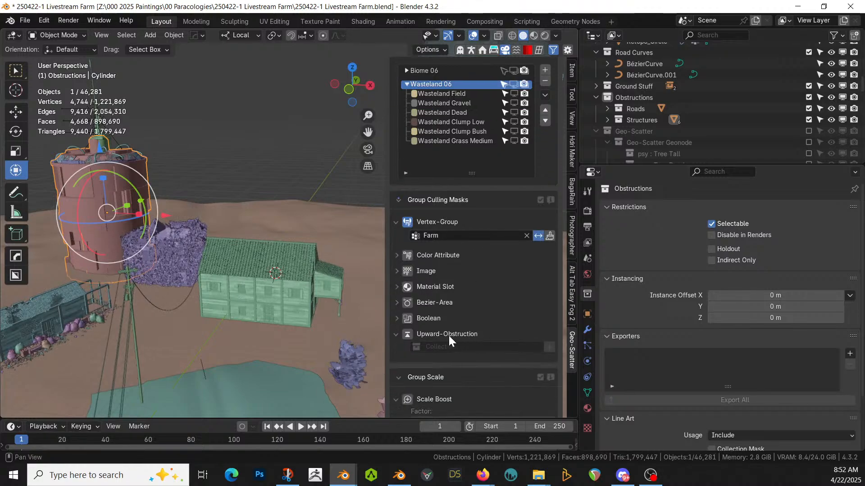
left_click(407, 334)
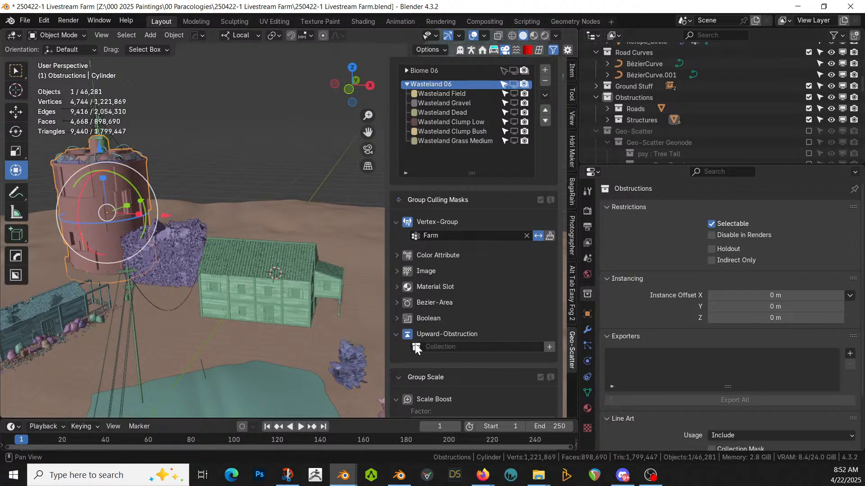
left_click(450, 347)
type("Ob")
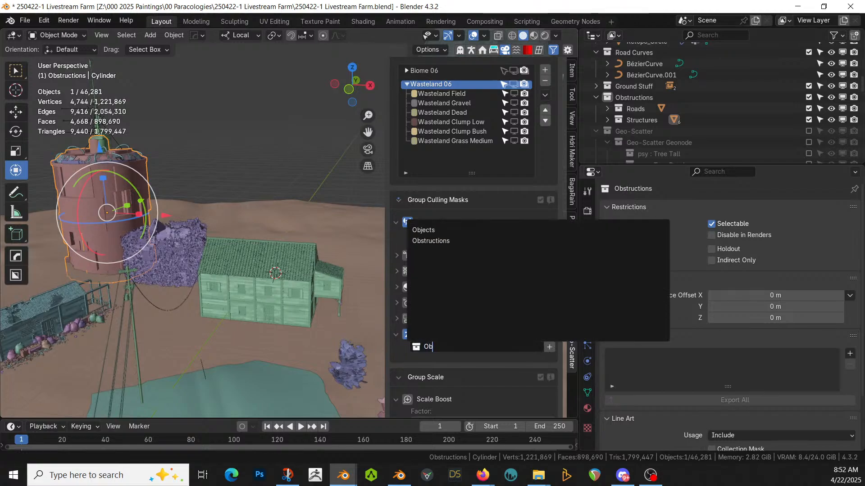
left_click(441, 242)
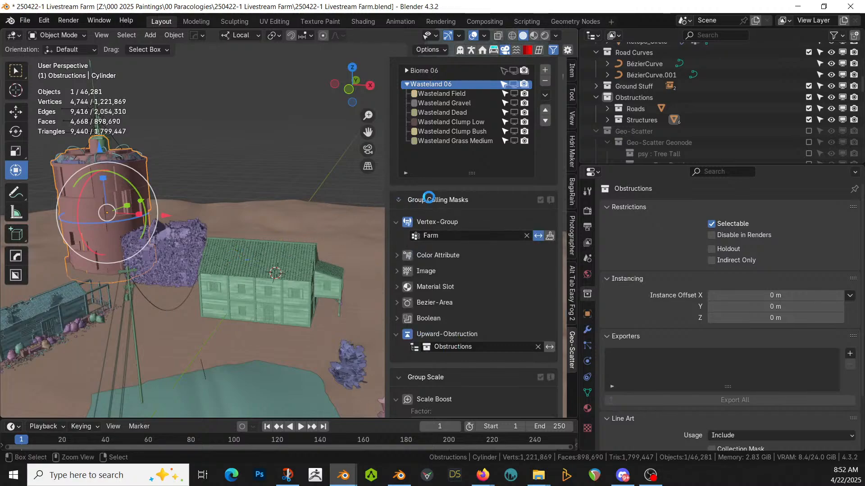
key("ctrl+s")
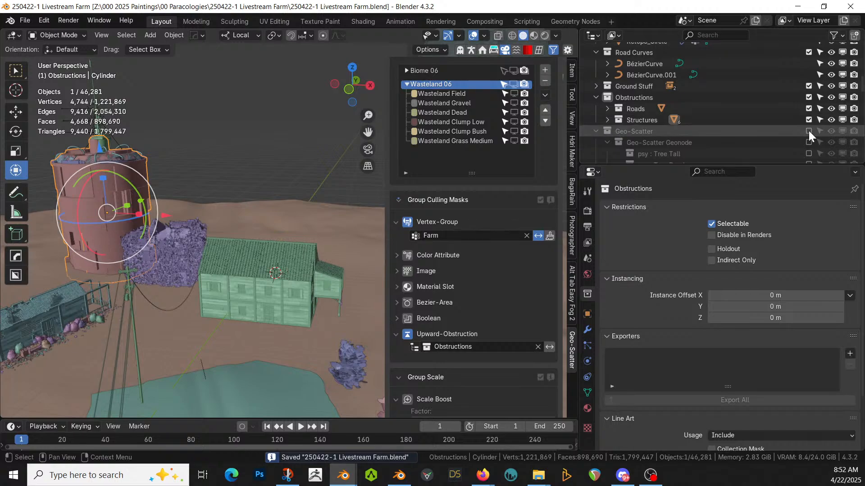
Step: Include the Geo-Scatter collection in the view layer and preview the Wasteland Field layer around the farm, hiding it again
left_click(808, 131)
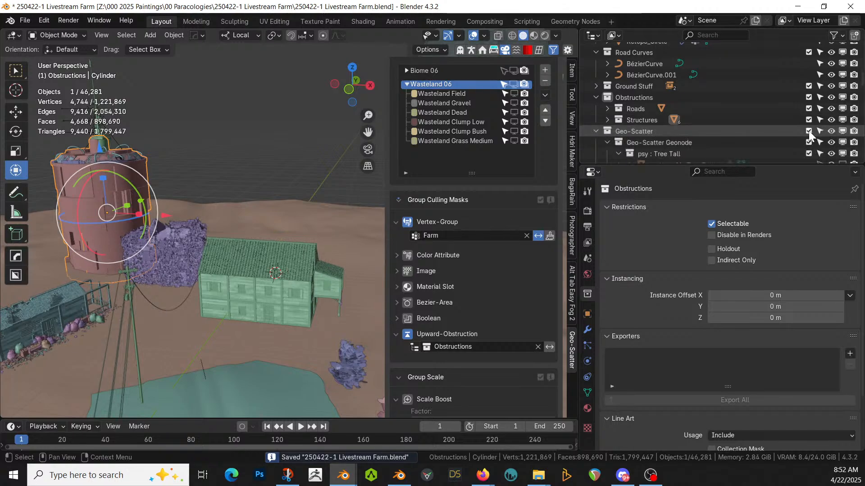
left_click(514, 94)
mouse_move(247, 268)
middle_mouse_down()
mouse_move(234, 297)
mouse_move(176, 320)
mouse_move(145, 321)
mouse_move(149, 310)
mouse_move(249, 282)
middle_mouse_up()
scroll(152, 308, "down", 3)
scroll(156, 306, "down", 2)
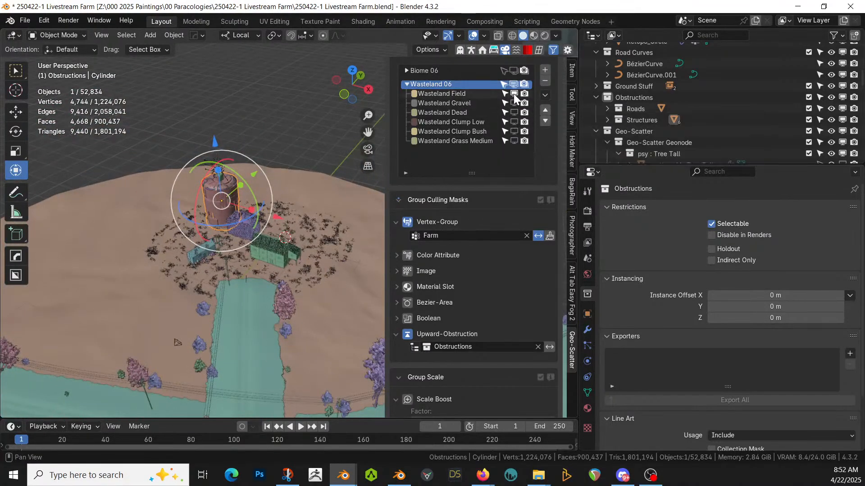
left_click(514, 113)
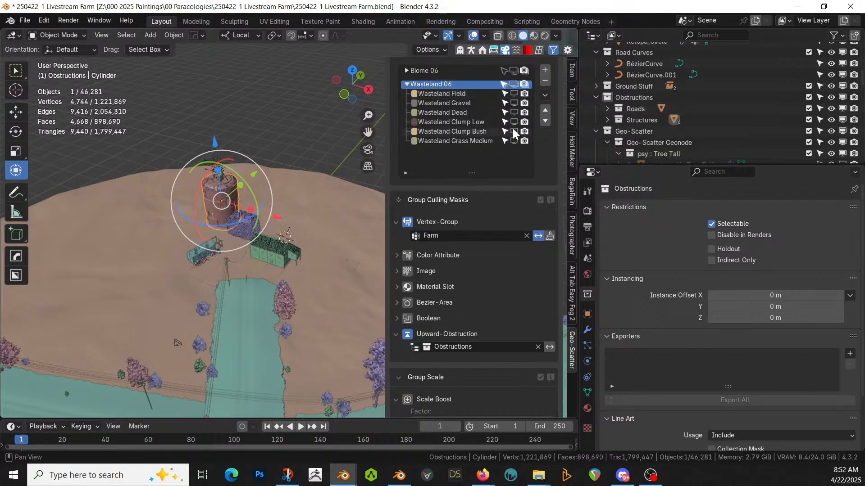
Step: Preview the Wasteland Clump Bush layer around the farmhouse, hide it again and save the file
left_click(515, 134)
scroll(253, 259, "up", 4)
middle_click_drag(224, 277, 348, 191)
scroll(271, 221, "up", 1)
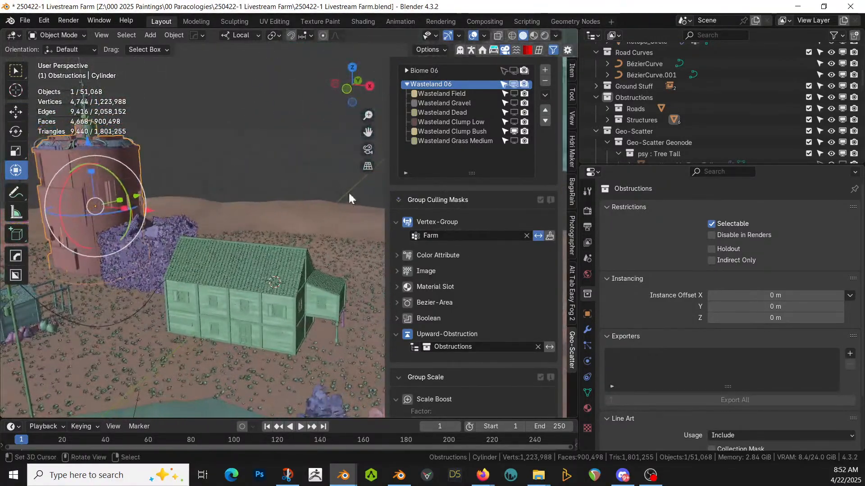
left_click(513, 131)
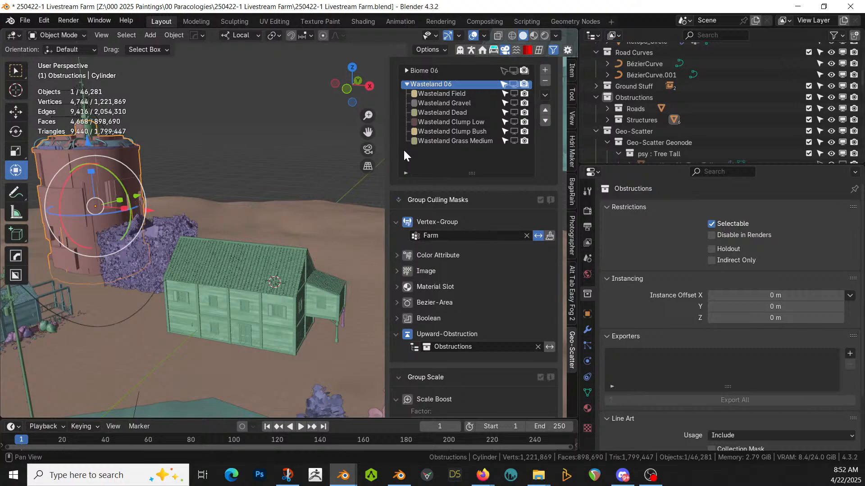
middle_click_drag(216, 264, 195, 320)
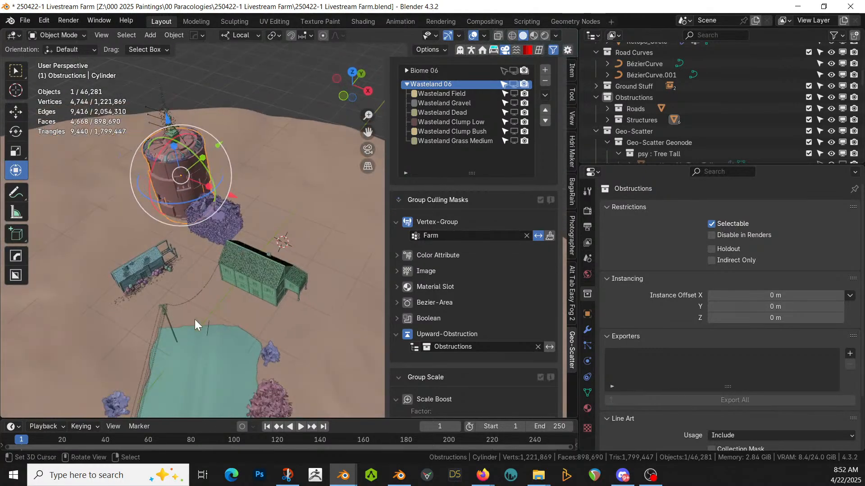
scroll(194, 320, "down", 3)
key("ctrl+s")
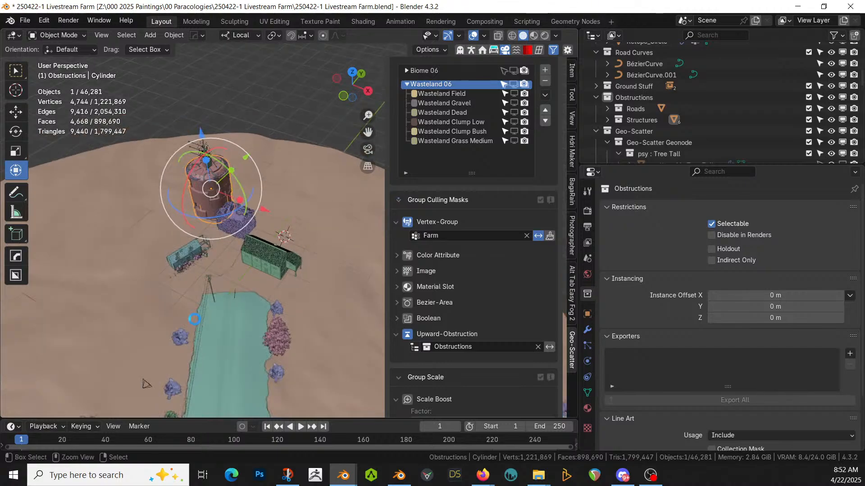
Step: Select the road object and examine the settings of its Grass and Grass 2 vegetation modifiers
left_click(231, 319)
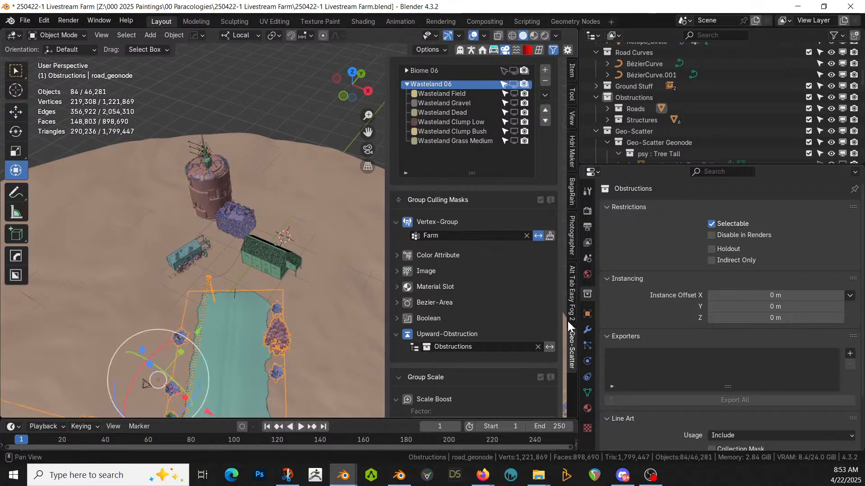
scroll(631, 335, "down", 3)
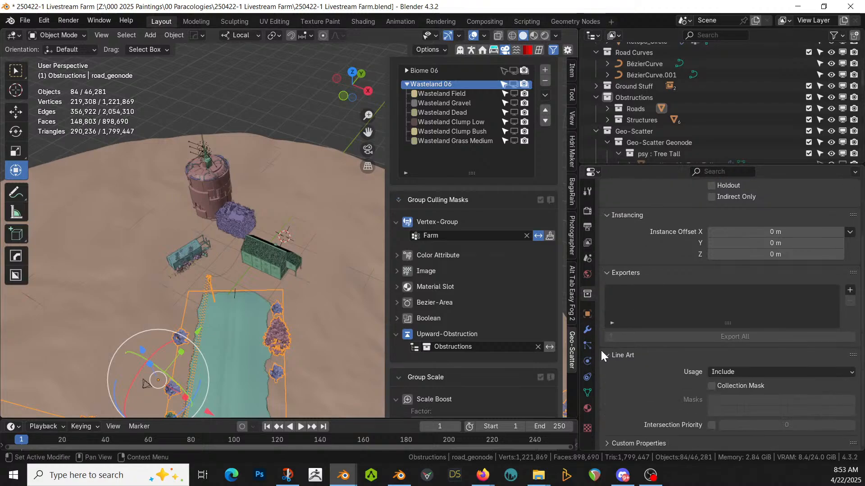
left_click(587, 330)
scroll(674, 353, "down", 6)
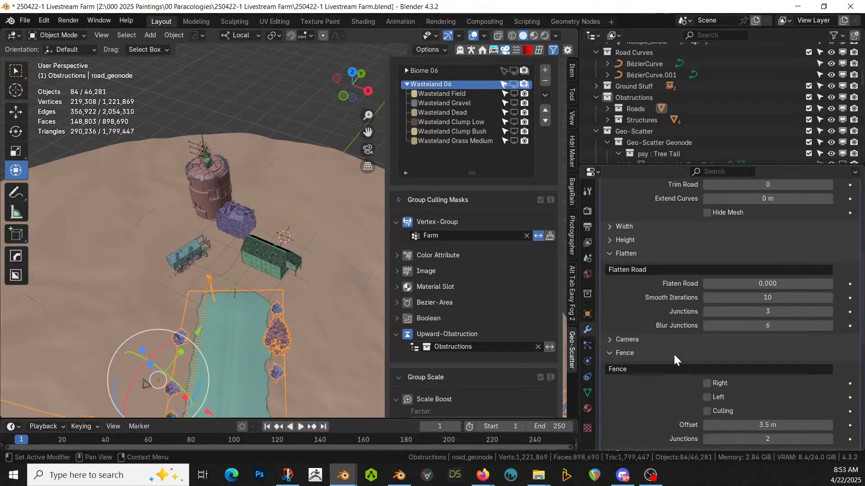
scroll(674, 353, "down", 12)
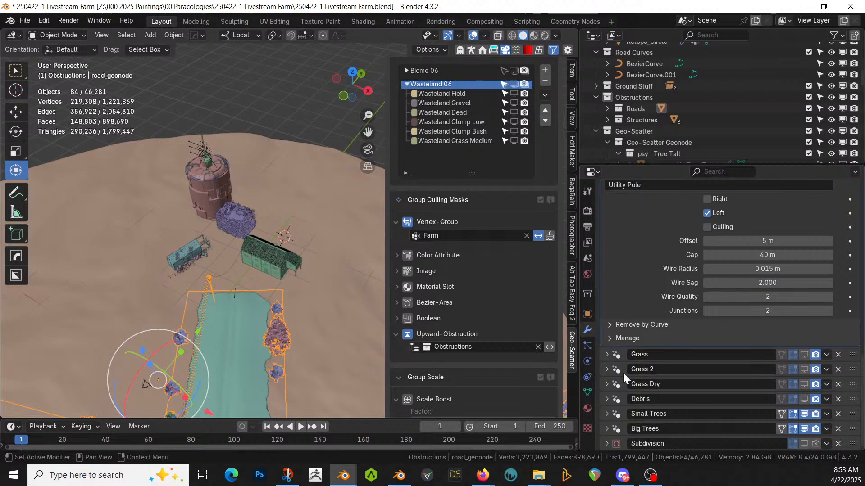
left_click(608, 355)
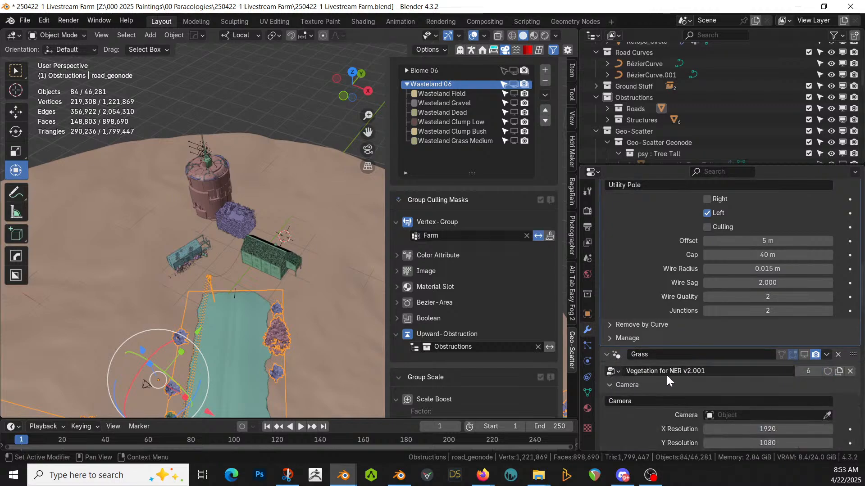
left_click(617, 366)
left_click(606, 370)
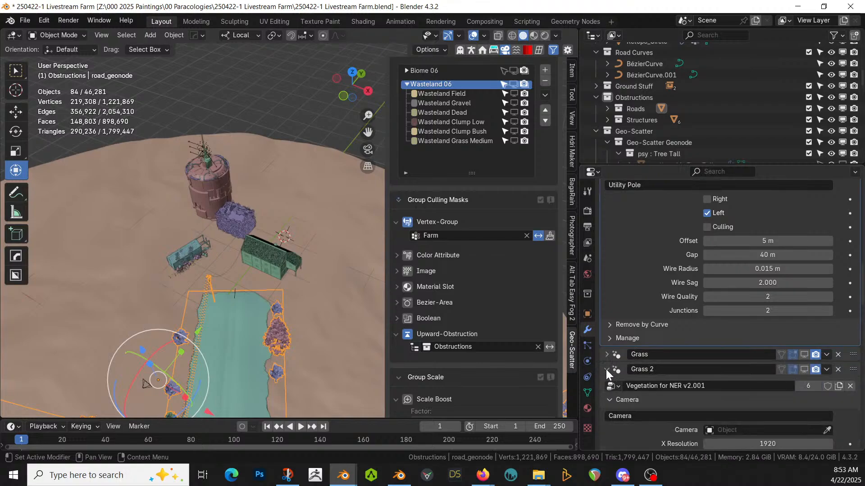
scroll(687, 380, "down", 1)
scroll(688, 379, "down", 4)
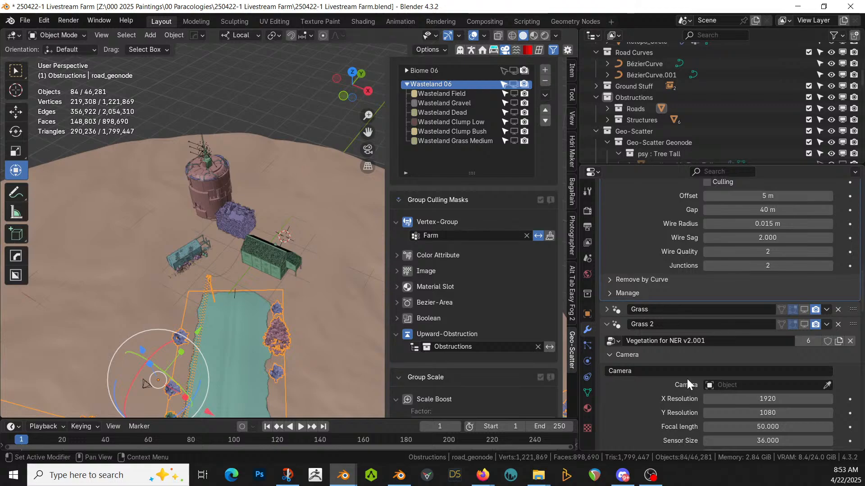
scroll(687, 379, "down", 9)
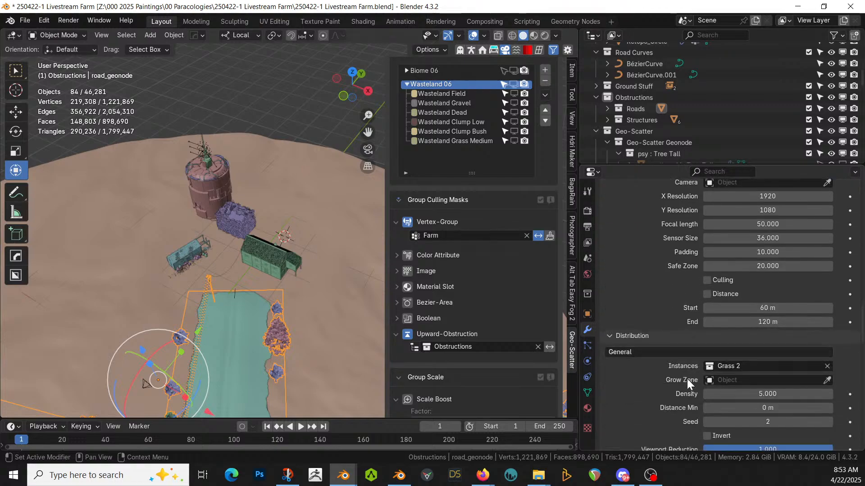
scroll(688, 379, "up", 14)
left_click(608, 369)
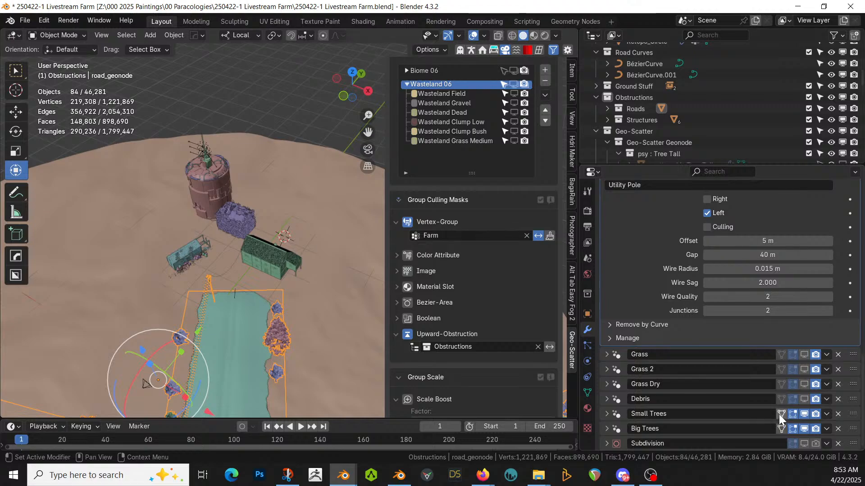
Step: Save the file and exclude the Geo-Scatter collection from the view layer
scroll(340, 280, "down", 2)
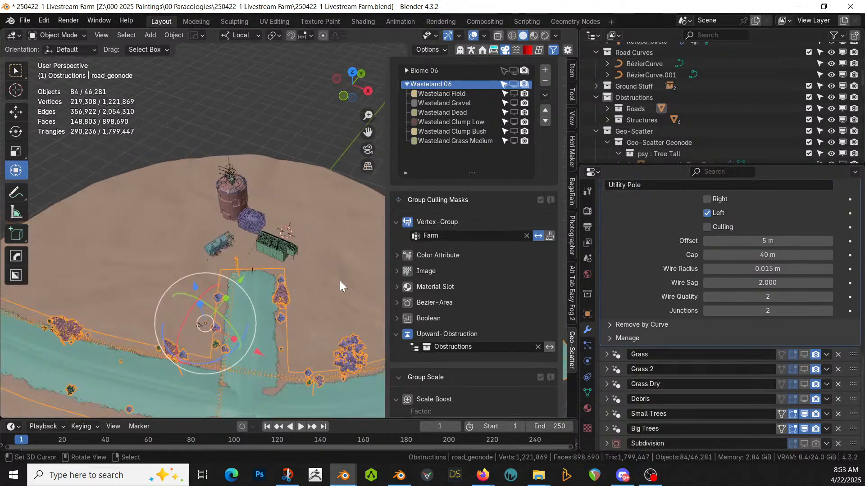
middle_click_drag(296, 283, 316, 246)
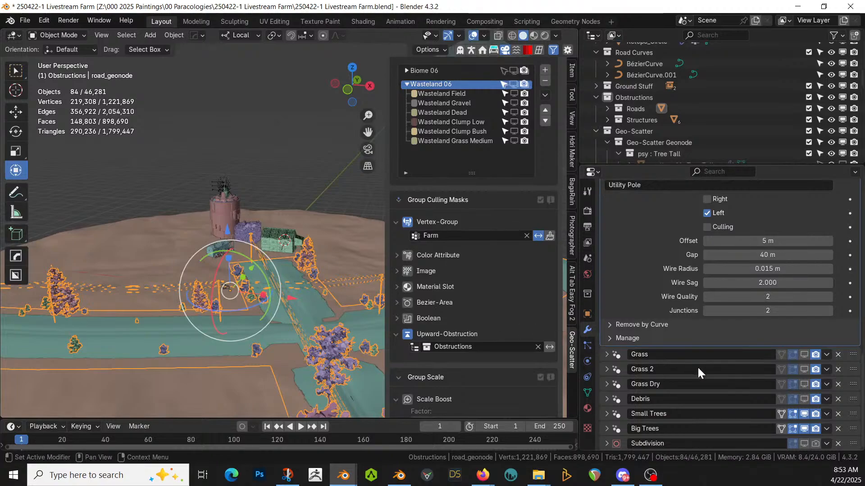
key("ctrl+s")
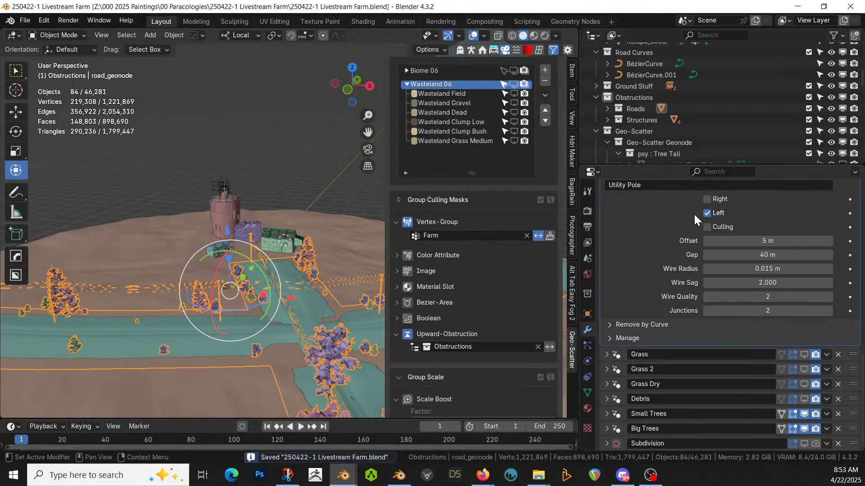
left_click(808, 131)
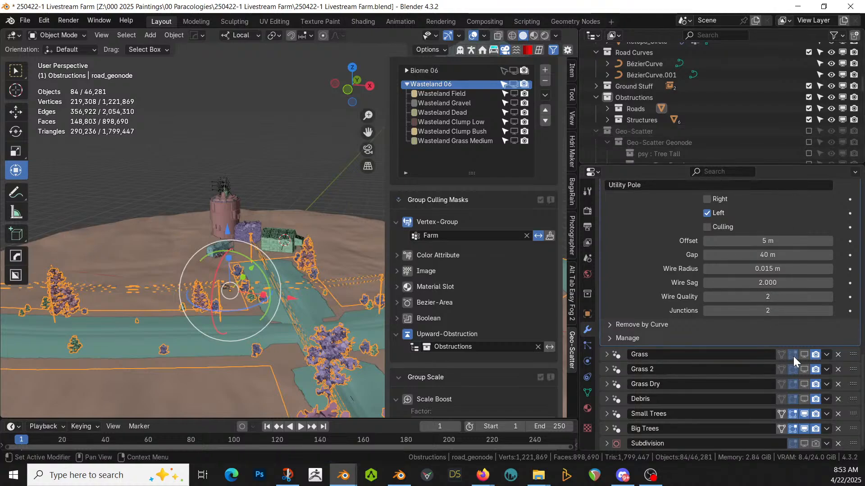
Step: Enable viewport display of the road's Debris, Grass Dry, Grass 2 and Grass modifiers
left_click(805, 398)
left_click(805, 384)
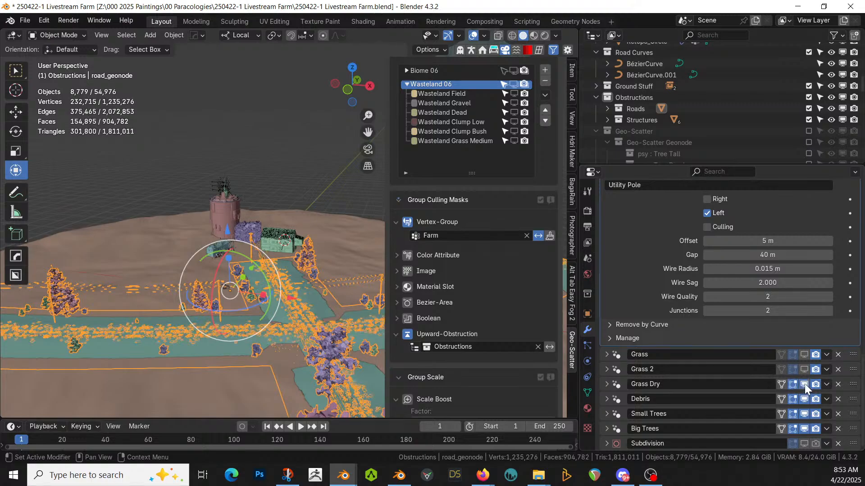
left_click(805, 370)
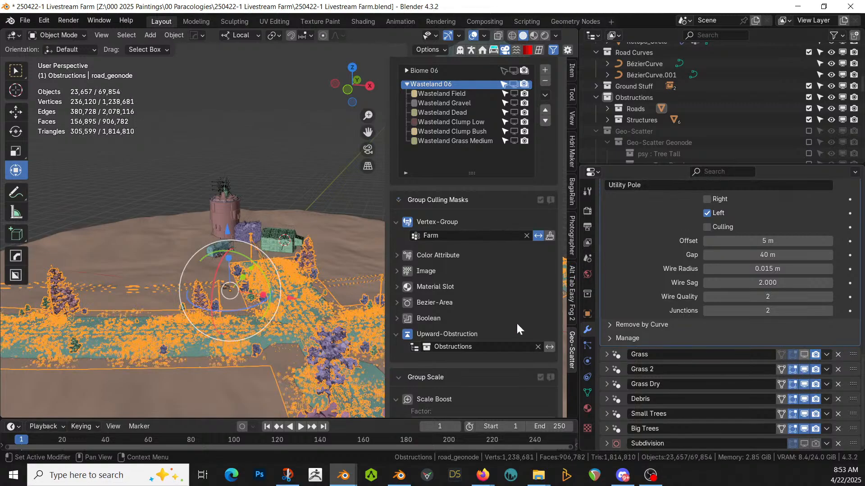
Step: Switch the viewport to rendered shading, deselect the road and inspect the grass along it near the farm buildings
key("z")
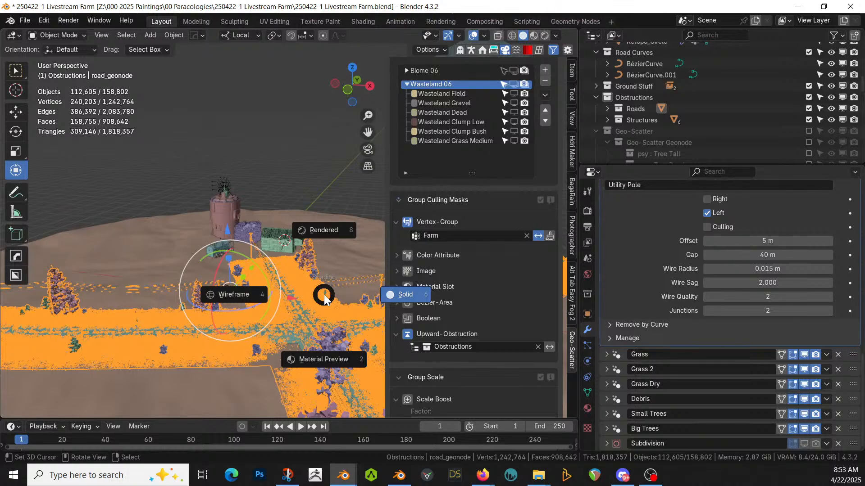
key("8")
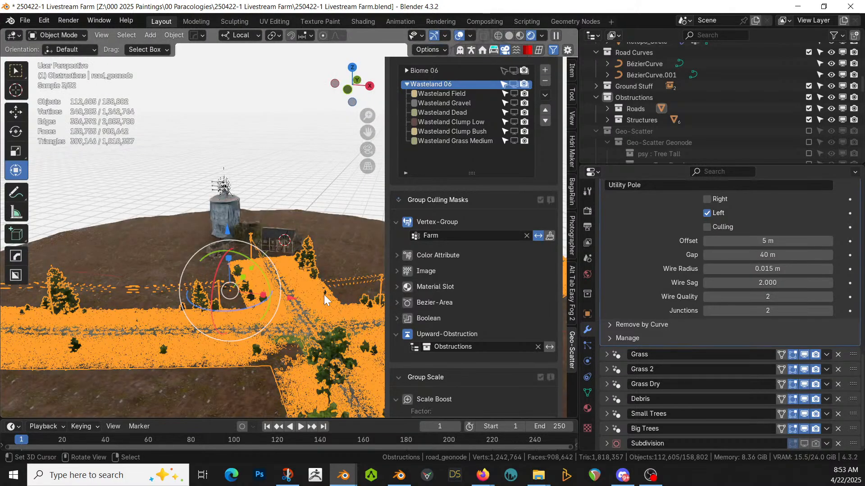
left_click(285, 171)
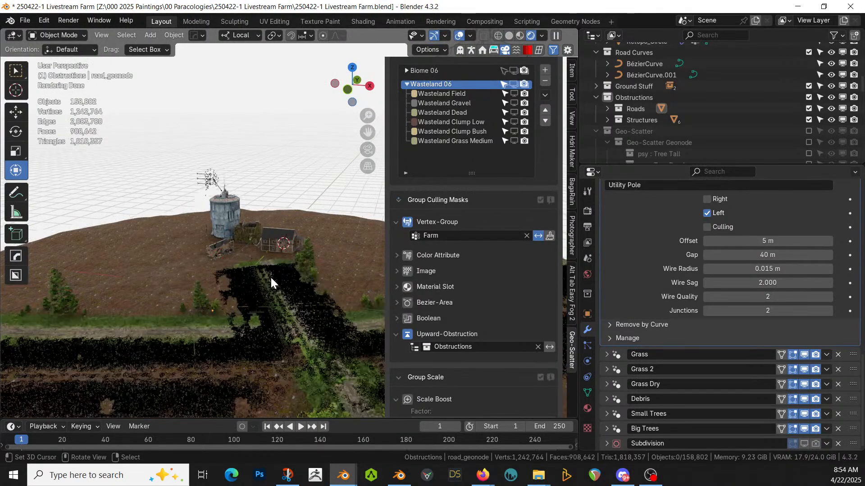
scroll(270, 276, "up", 6)
middle_click_drag(253, 296, 260, 156, "shift")
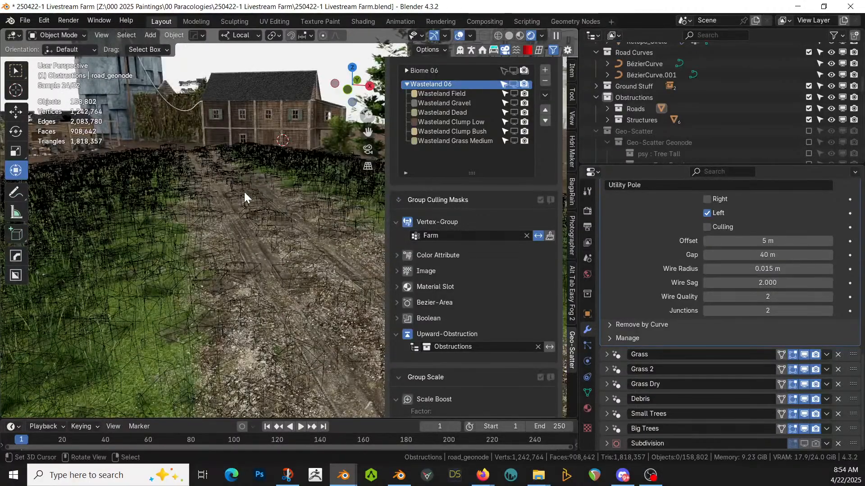
middle_click_drag(244, 206, 263, 231)
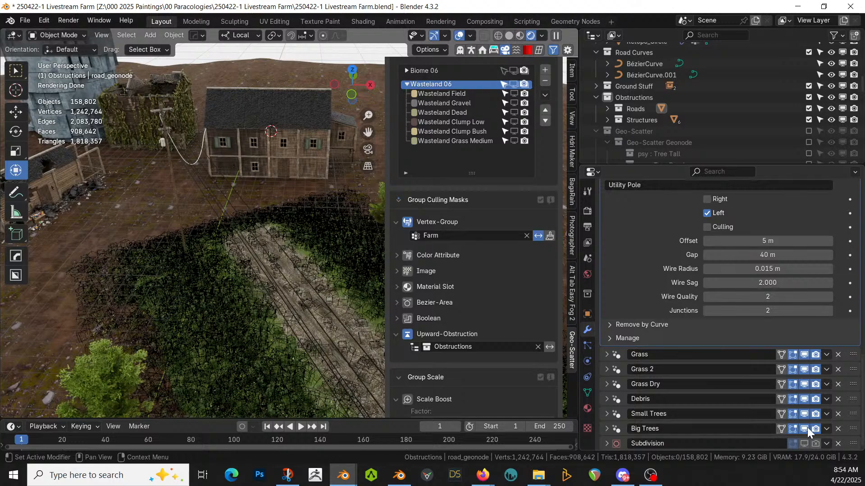
Step: Disable viewport display of the road's Grass Dry, Grass 2 and Grass modifiers
left_click(808, 383)
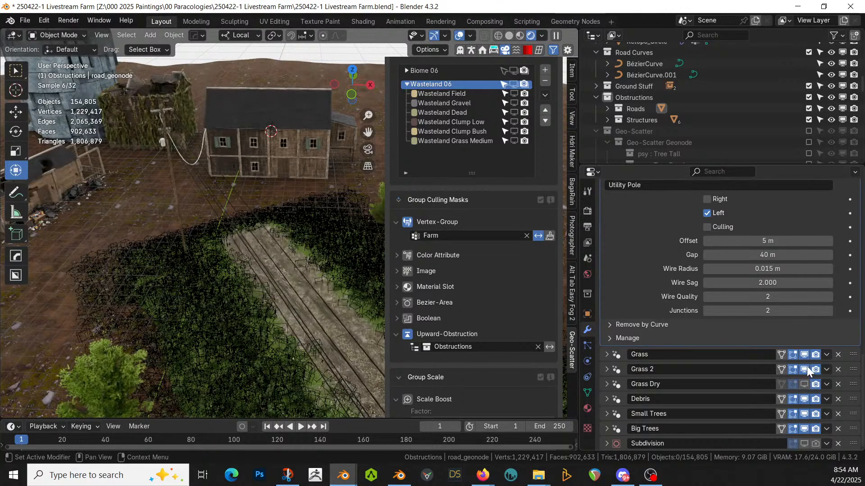
left_click(807, 367)
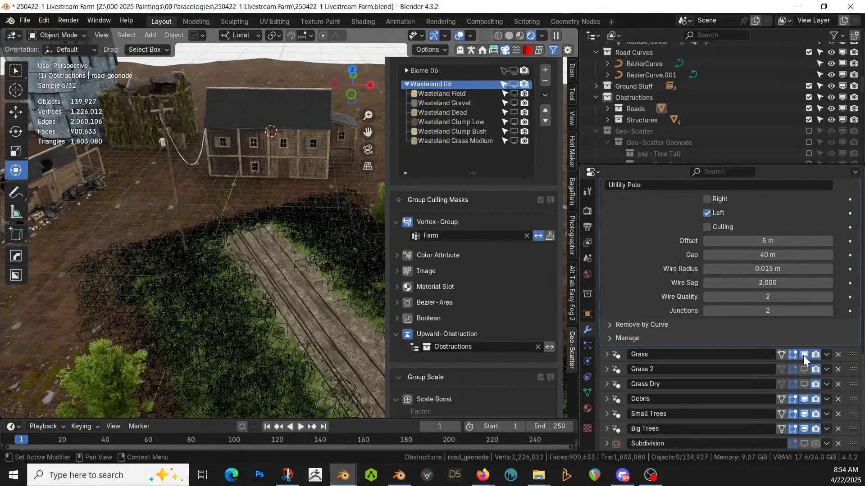
left_click(804, 355)
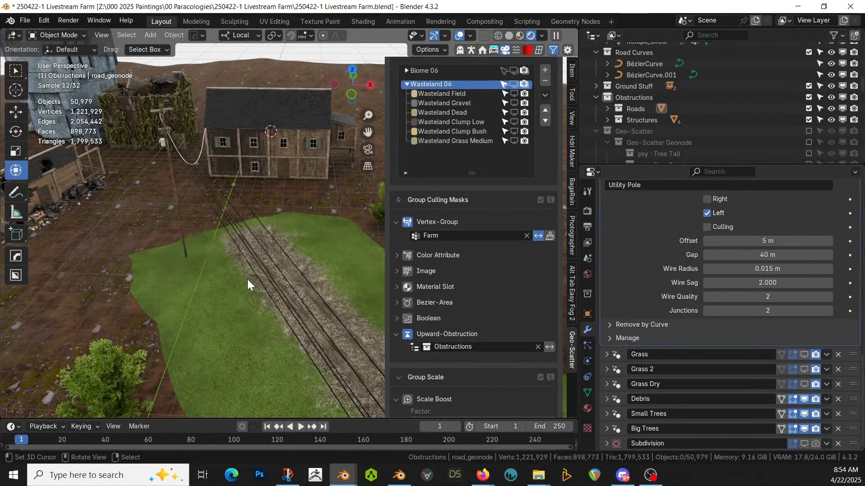
Step: Disable viewport display of the road's Debris modifier and save the file
scroll(247, 279, "down", 4)
middle_click_drag(336, 359, 282, 335)
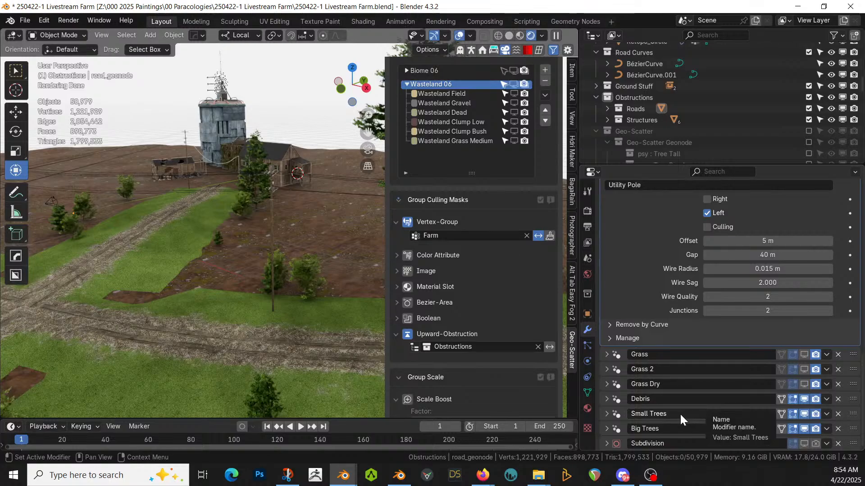
left_click(804, 399)
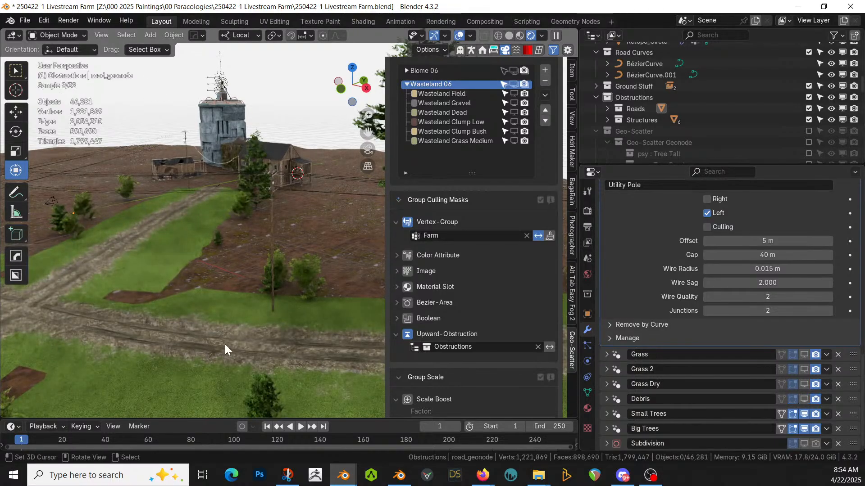
left_click(804, 399)
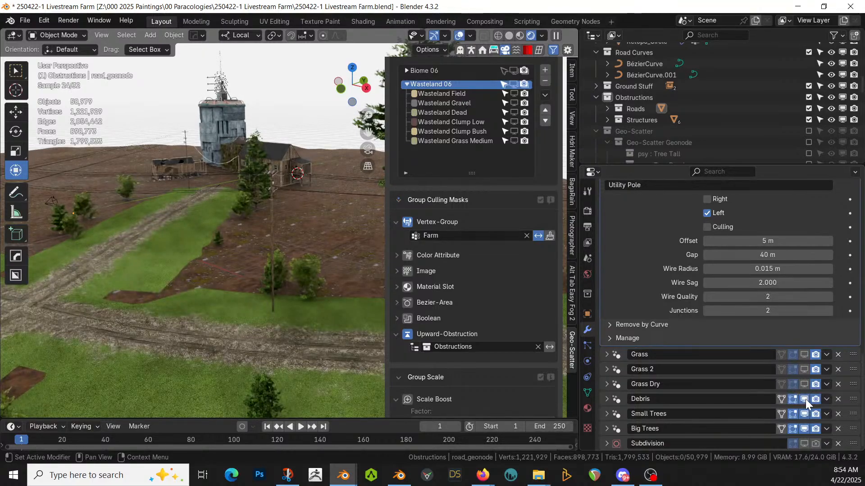
left_click(804, 399)
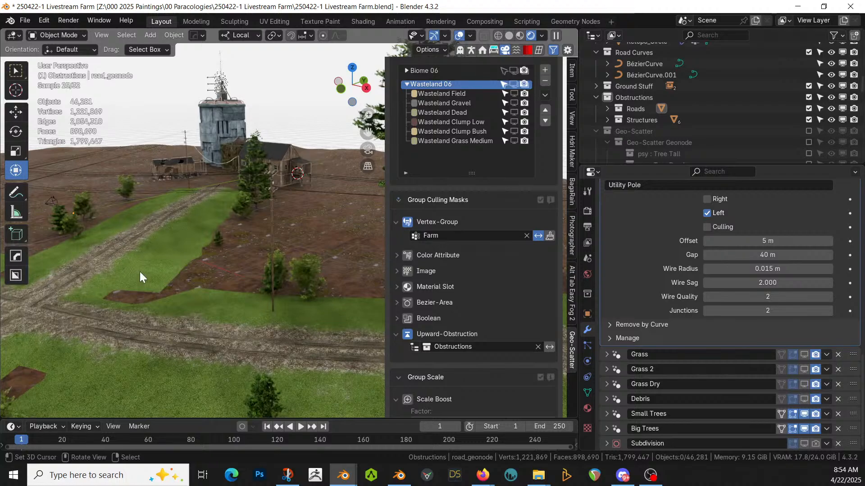
key("ctrl+s")
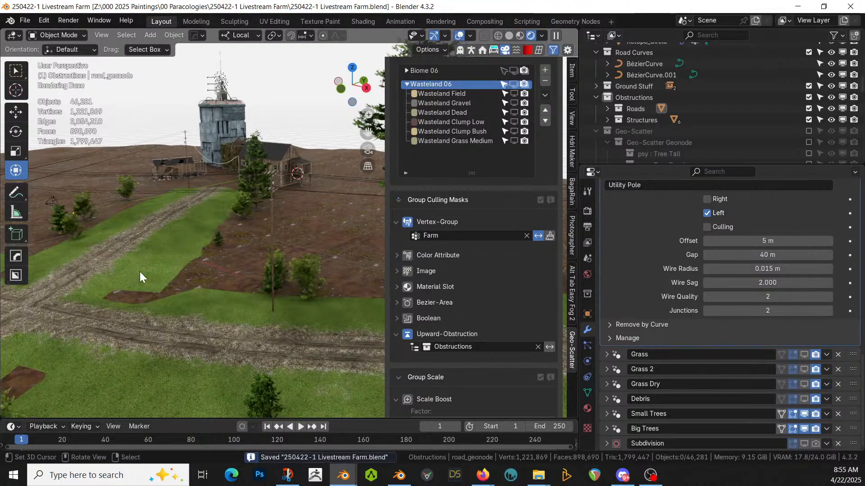
Step: Select the cable between the farmhouse and the road's end, give it the Abstract Rubber realtime material, and check it through the camera
middle_click_drag(191, 280, 231, 294)
key("KP_0")
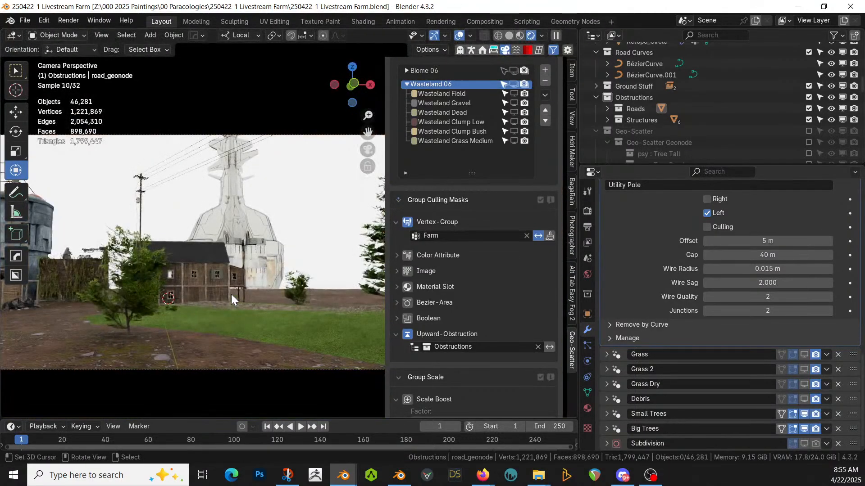
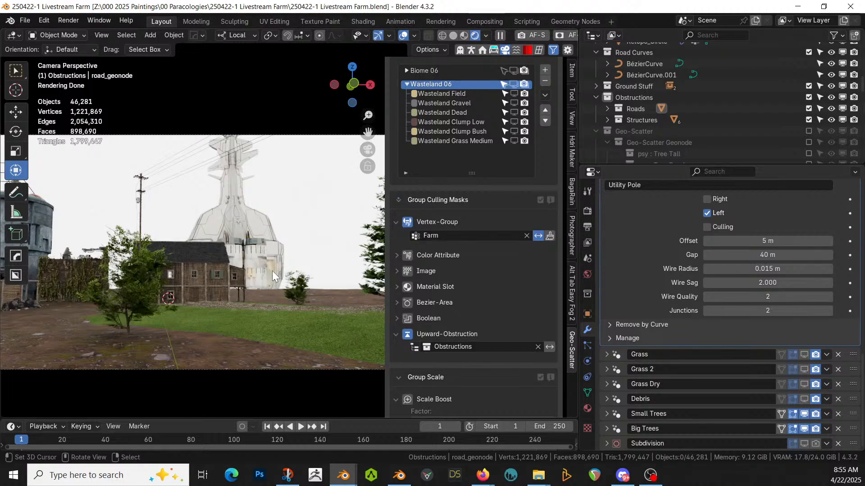
middle_click_drag(275, 269, 275, 287)
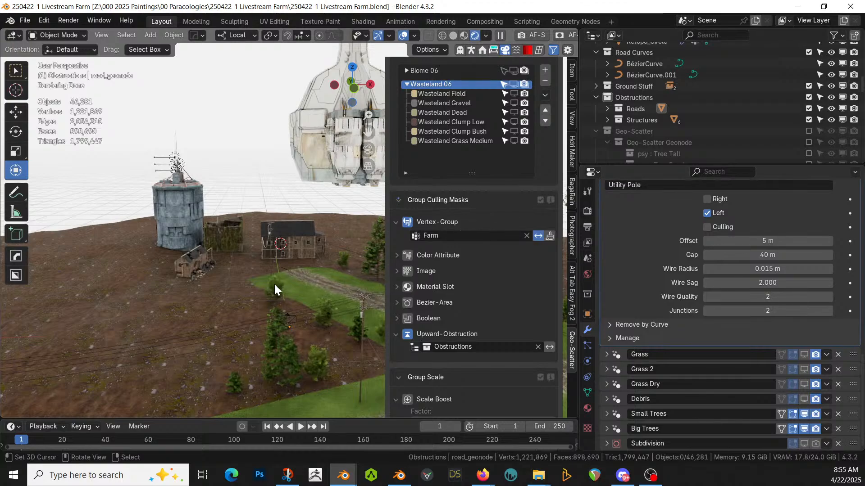
key("KP_7")
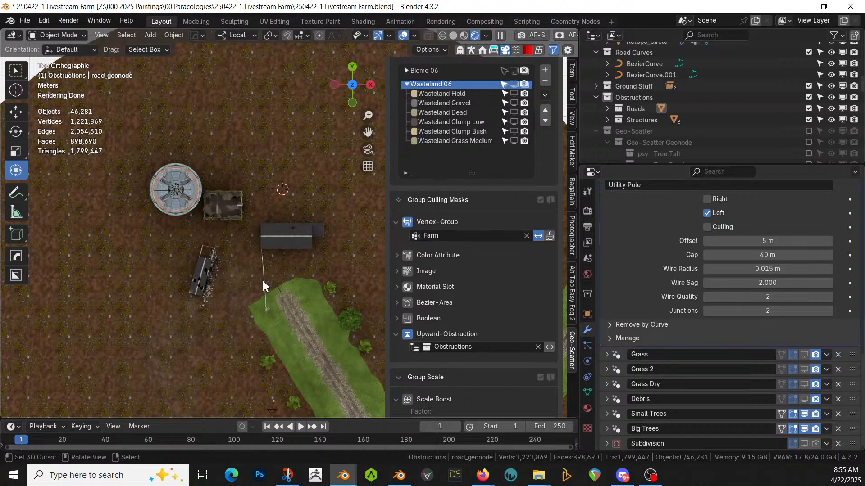
left_click(262, 279)
scroll(315, 306, "up", 4)
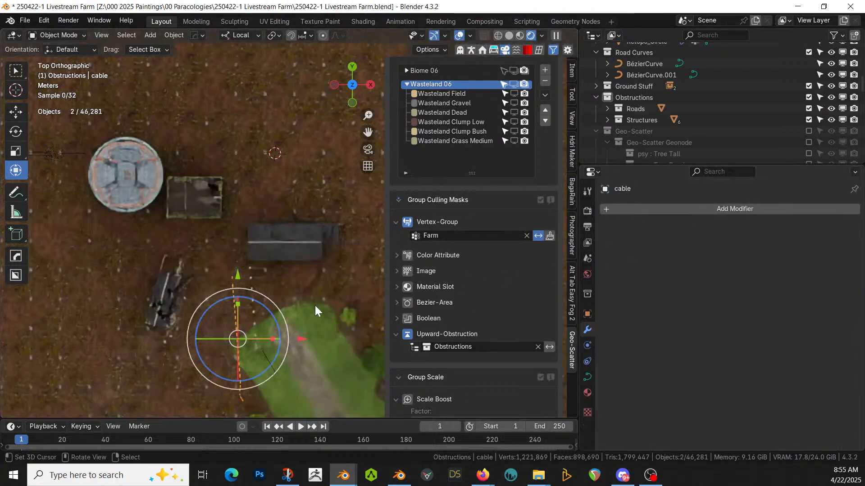
left_click(587, 395)
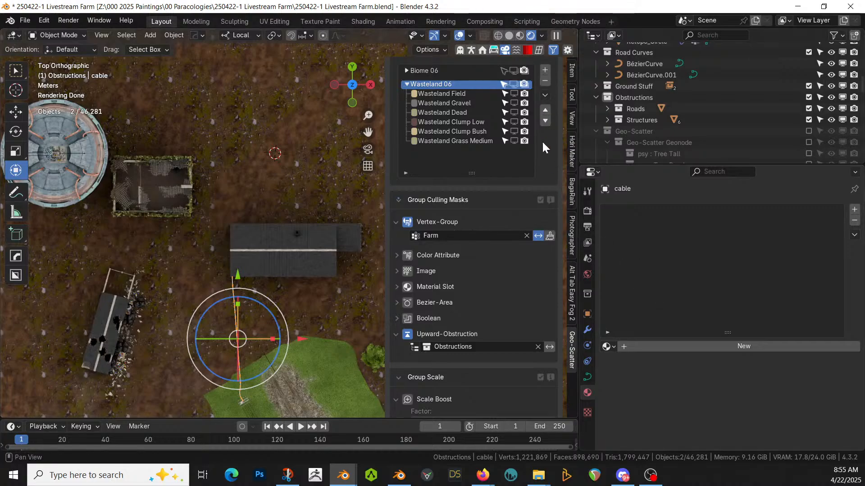
left_click(526, 51)
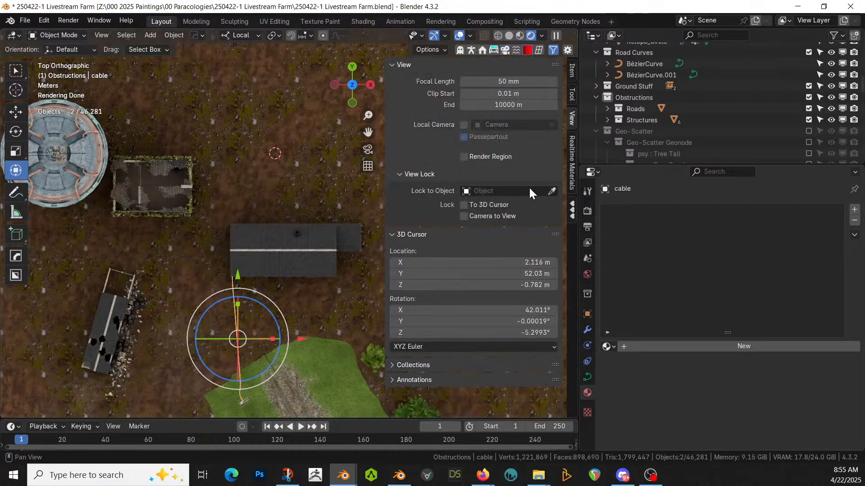
left_click(572, 167)
left_click(491, 132)
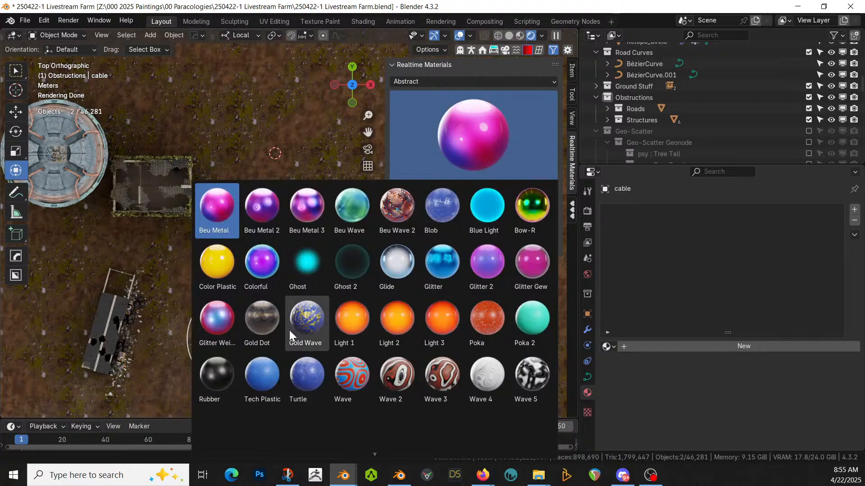
left_click(217, 373)
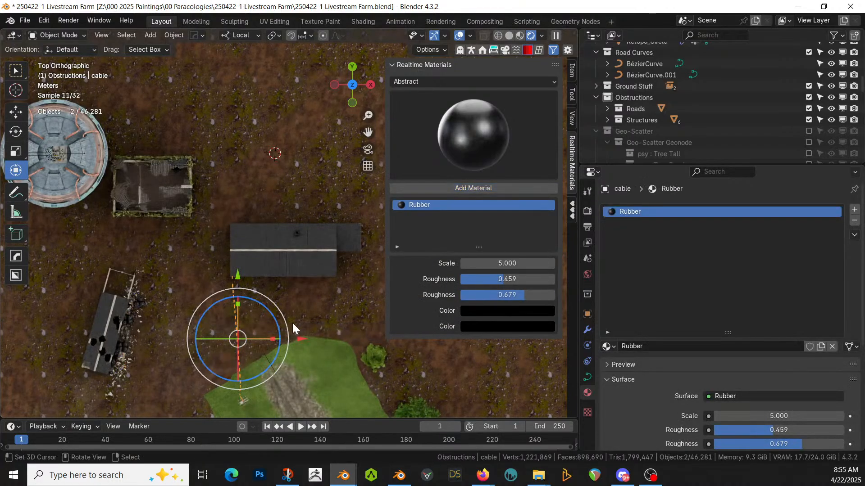
middle_click_drag(314, 325, 308, 239)
key("KP_0")
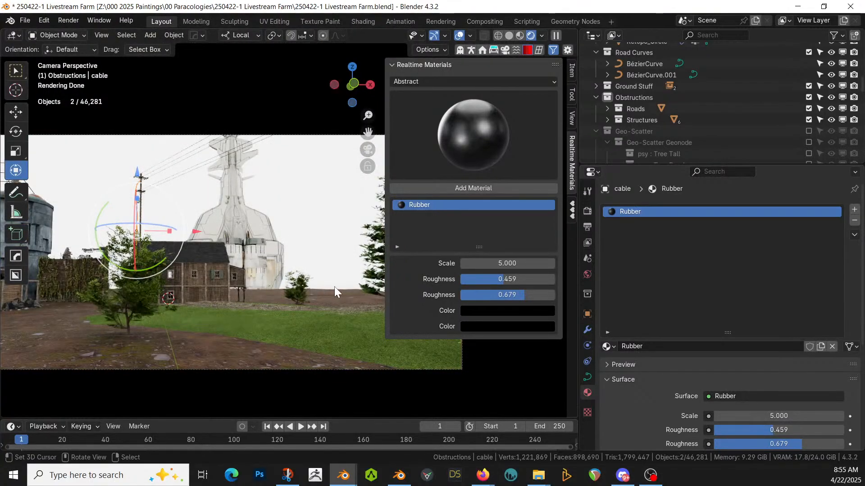
Step: Show the farm from the top in solid shading and narrow the sidebar to free up viewport space
middle_click_drag(302, 244, 303, 297)
scroll(304, 298, "down", 4)
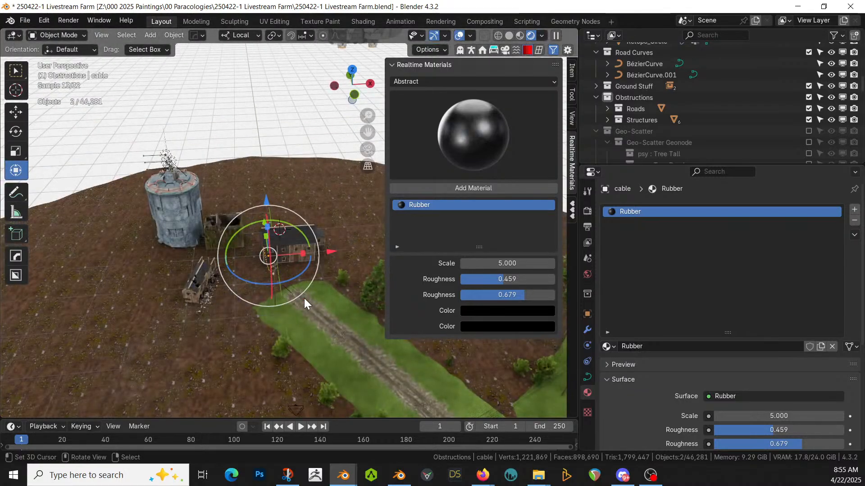
key("KP_7")
key("z")
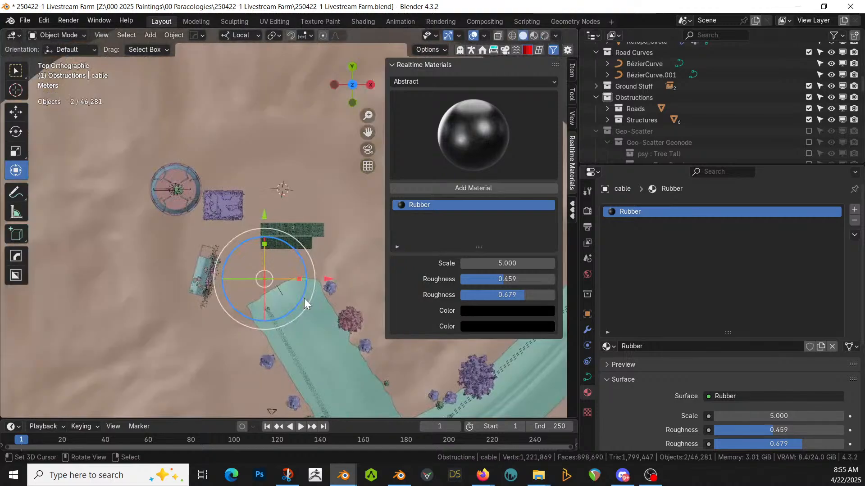
left_click(304, 298)
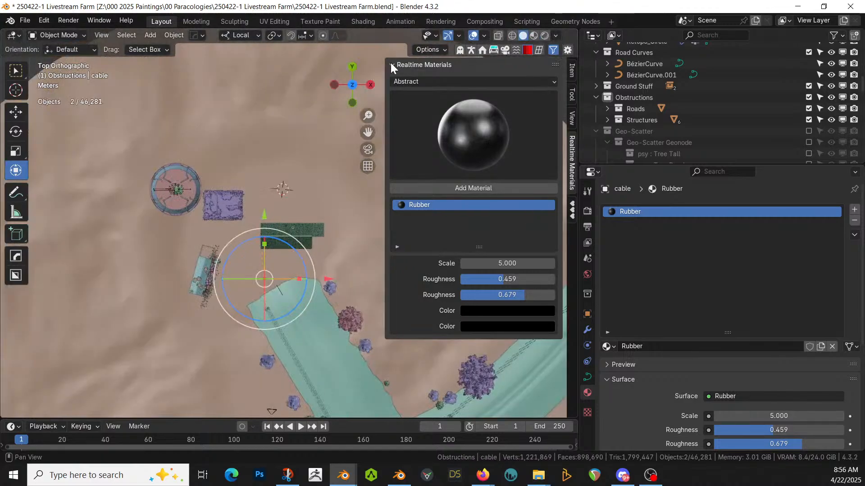
left_click_drag(385, 112, 489, 113)
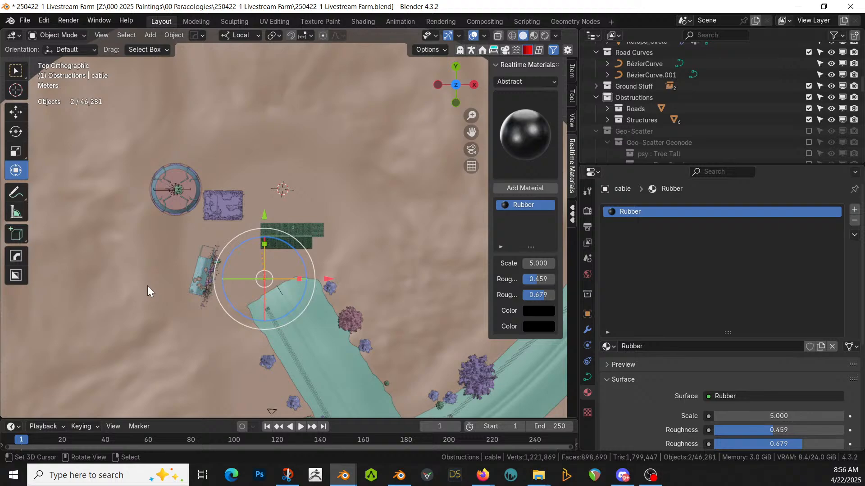
Step: Add a Bézier curve and delete all its default points in Edit Mode
key("shift+a")
mouse_move(112, 179)
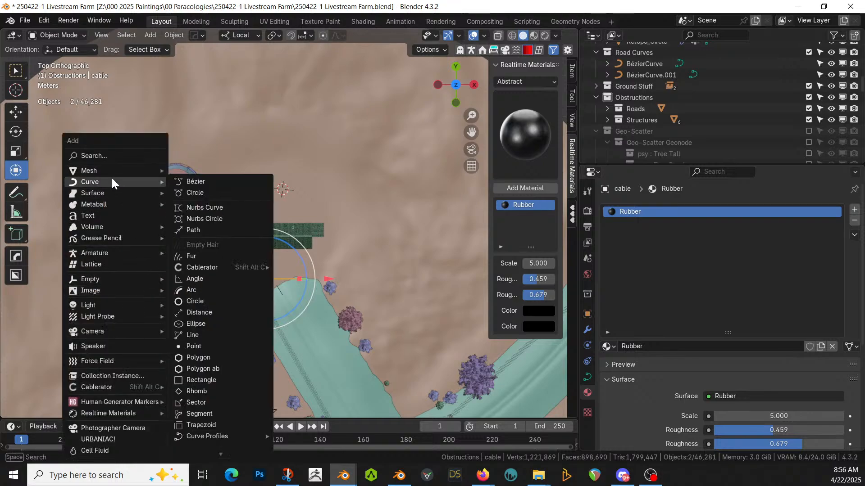
left_click(199, 182)
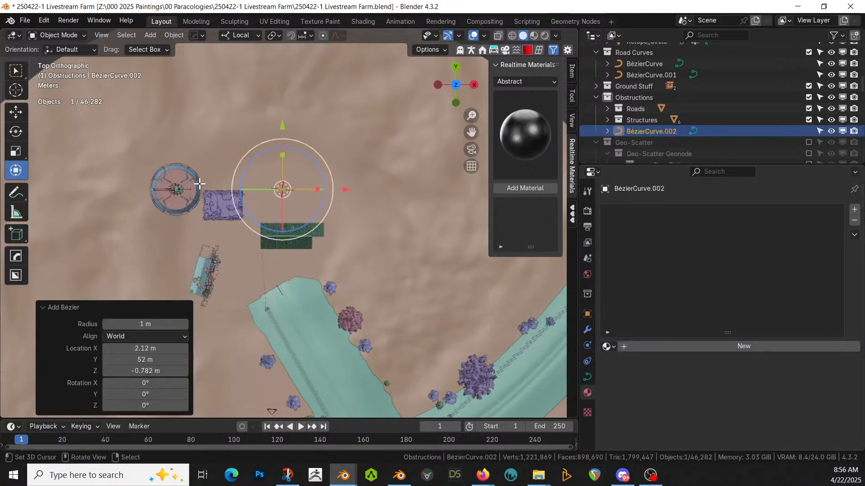
key("Tab")
key("x")
left_click(160, 185)
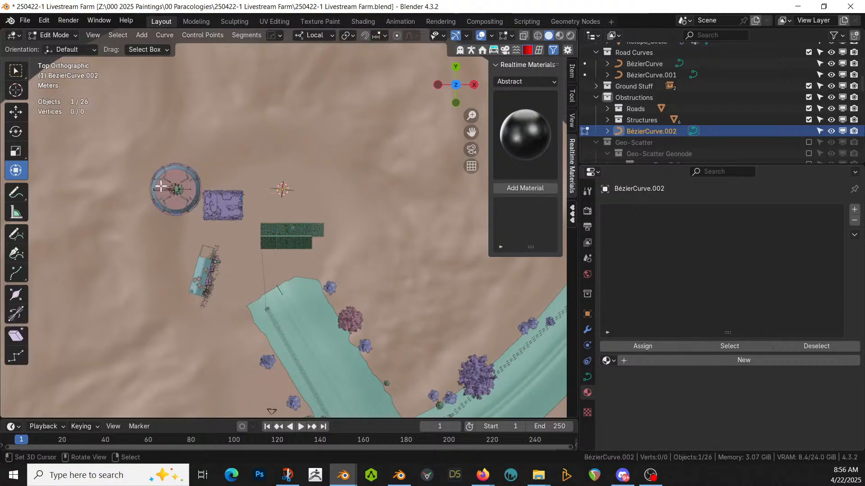
Step: Set the curve Draw tool's depth to Surface and draw a freehand loop on the terrain around the farm buildings
left_click(16, 234)
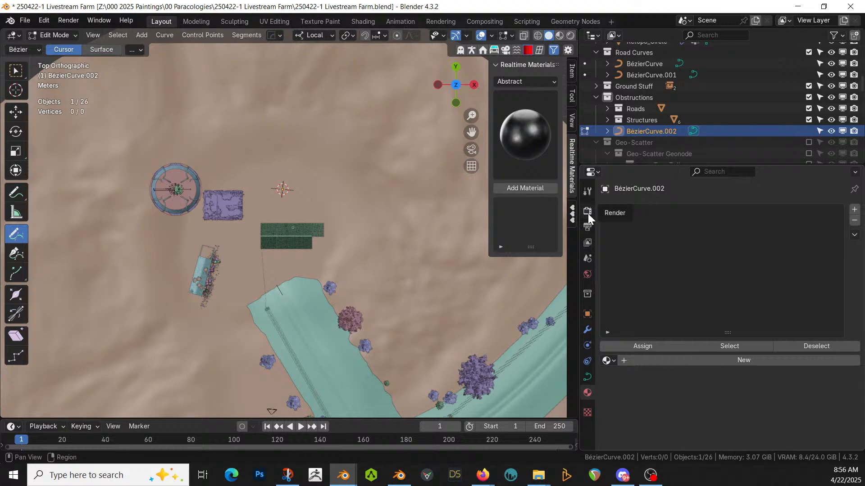
left_click(586, 196)
left_click(814, 322)
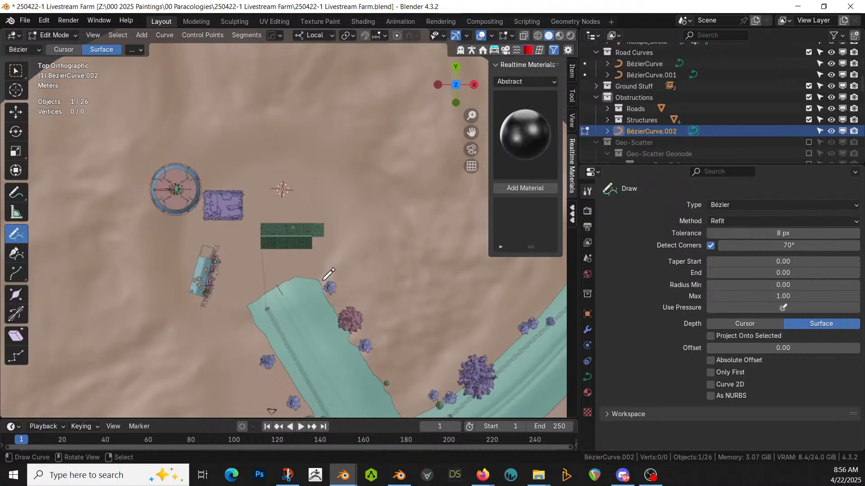
mouse_move(323, 280)
left_mouse_down()
mouse_move(341, 227)
mouse_move(325, 172)
mouse_move(268, 135)
mouse_move(183, 136)
mouse_move(126, 179)
mouse_move(134, 227)
mouse_move(174, 310)
mouse_move(224, 341)
left_mouse_up()
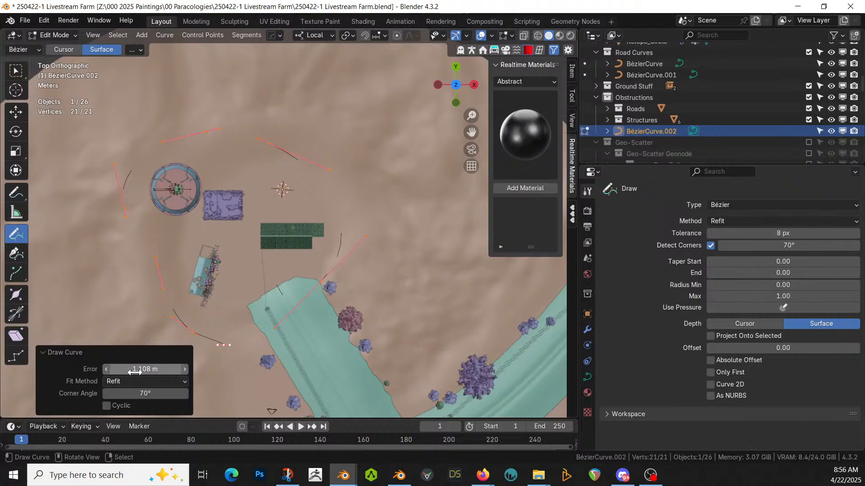
Step: Set the drawn curve's fitting error to 0.2 m and return to Object Mode
mouse_move(236, 332)
middle_mouse_down()
mouse_move(261, 236)
mouse_move(303, 208)
mouse_move(206, 291)
middle_mouse_up()
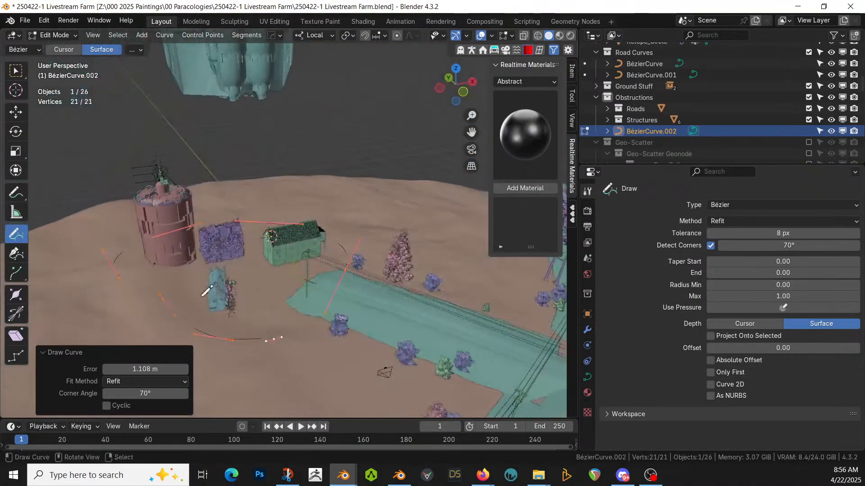
left_click(142, 371)
type(".2")
key("Return")
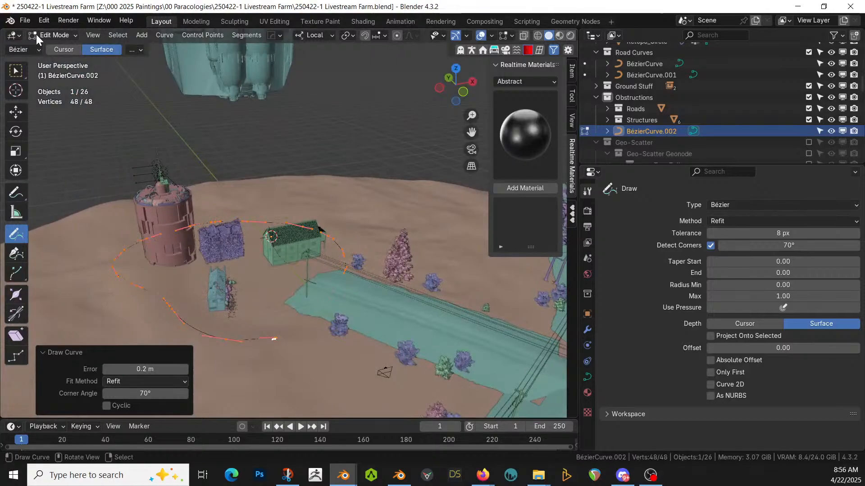
key("Tab")
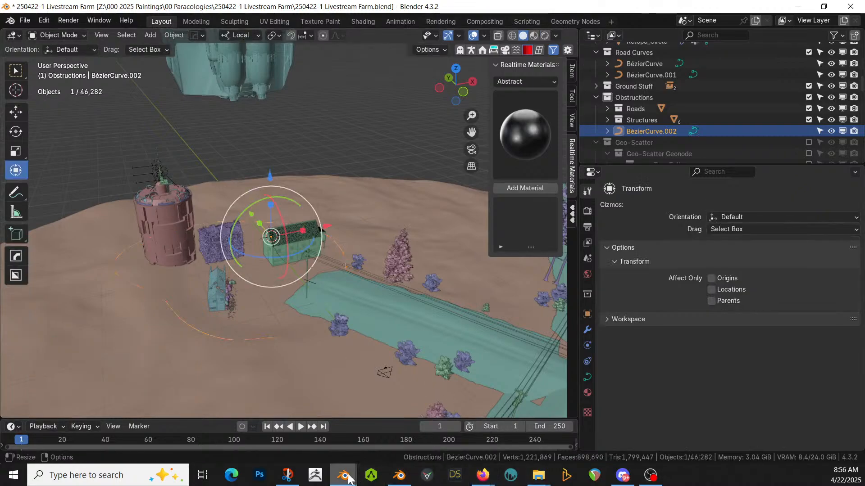
Step: Switch to the other Blender window with the Livestream Ship file and begin opening another file, discarding the unsaved changes
left_click(393, 476)
left_click(25, 20)
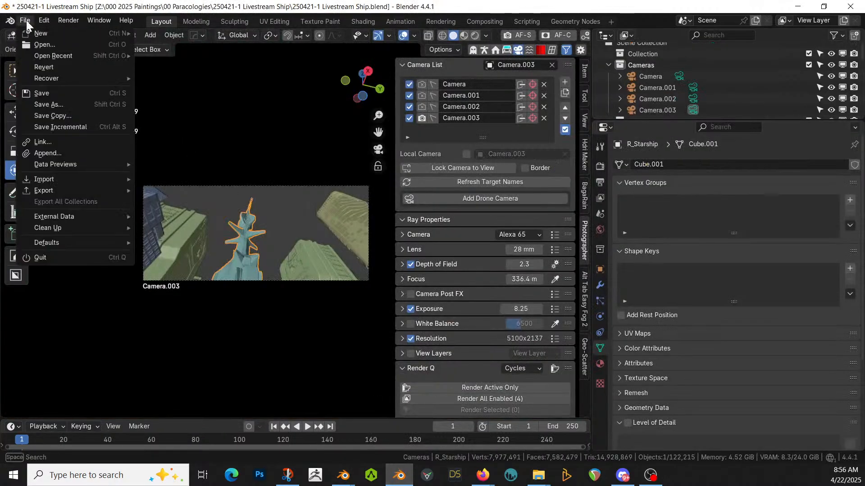
left_click(38, 43)
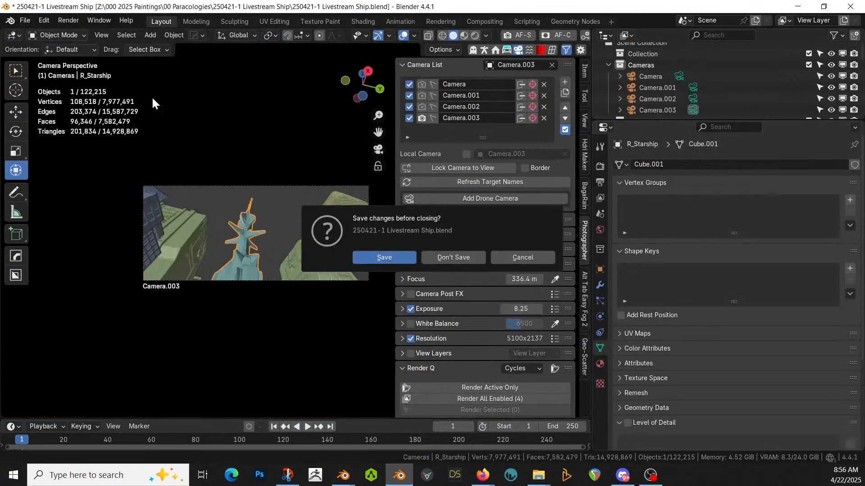
left_click(454, 257)
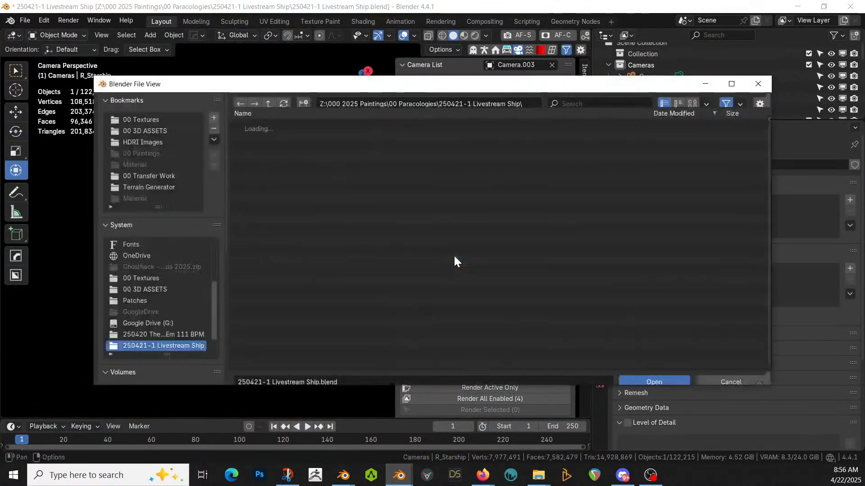
Step: Find the Fences folder in 00 Blender Geometry Examples and open Blender Fence Geometry Node.blend
left_click(164, 131)
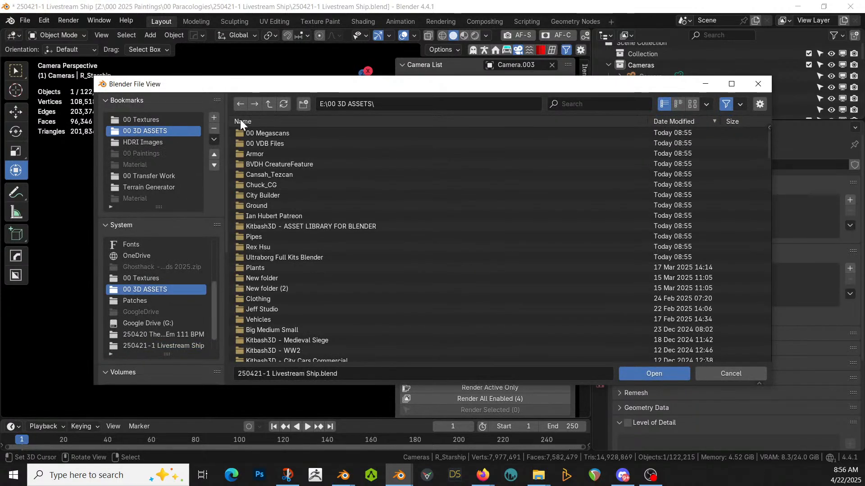
left_click(172, 187)
left_click(269, 105)
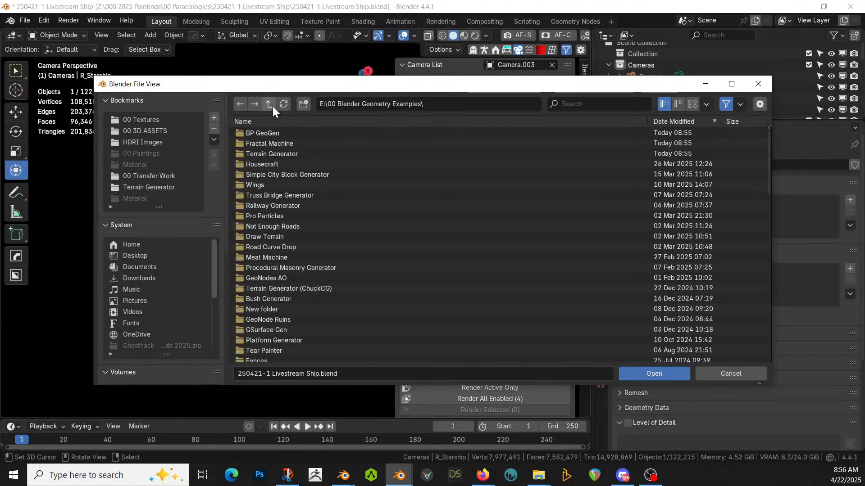
key("ctrl+f")
type("fe")
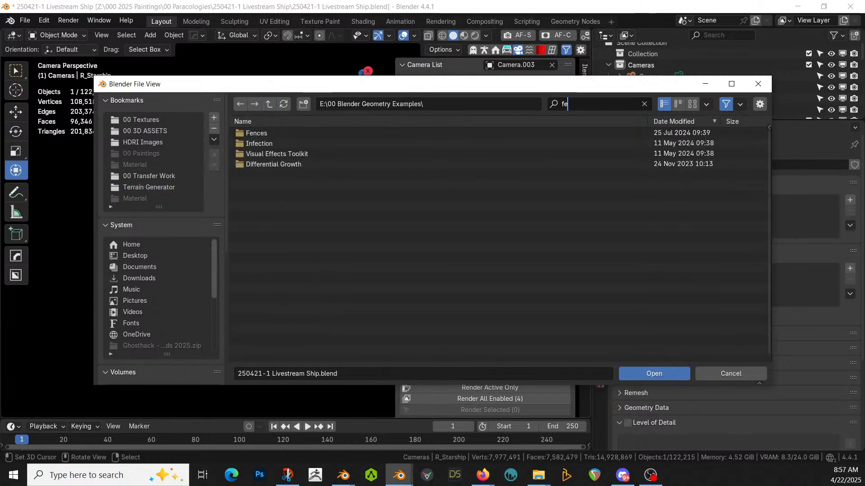
double_click(253, 133)
double_click(245, 131)
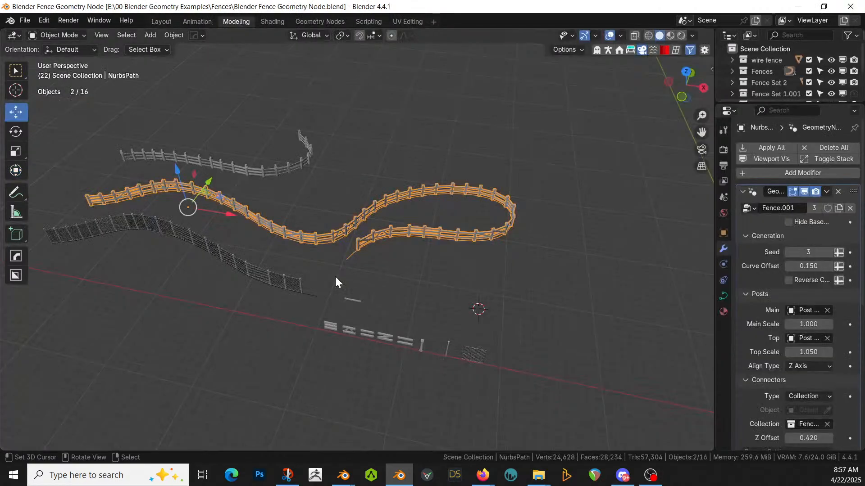
Step: Copy the long looping wooden fence object NurbsPath, together with the parts it uses, to the clipboard
middle_click_drag(316, 280, 219, 270)
scroll(364, 237, "up", 3)
scroll(219, 269, "down", 3)
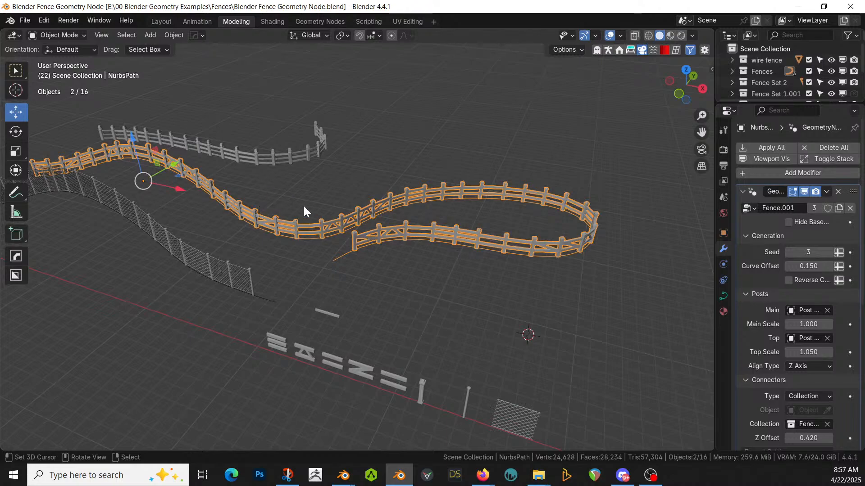
left_click(305, 150)
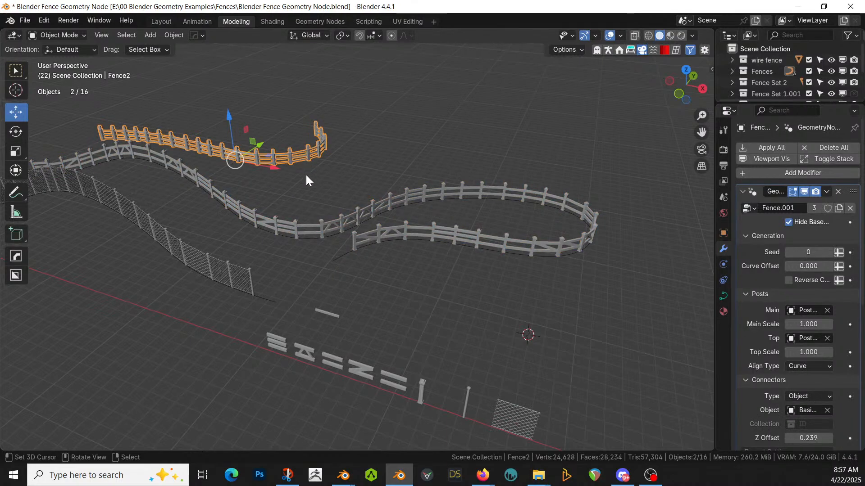
key("ctrl+z")
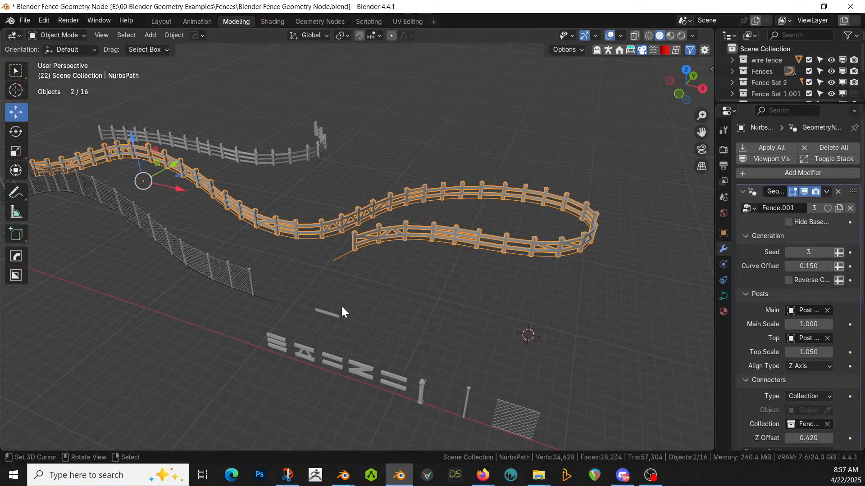
key("ctrl+c")
left_click(270, 225)
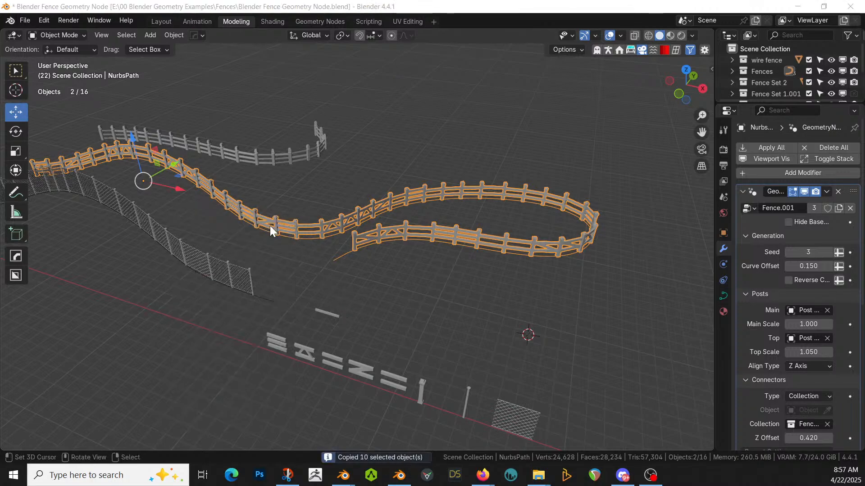
Step: Switch to the Livestream Farm Blender window, enable the top Collection and paste the copied fence objects into it
key("alt+Tab")
scroll(699, 70, "up", 6)
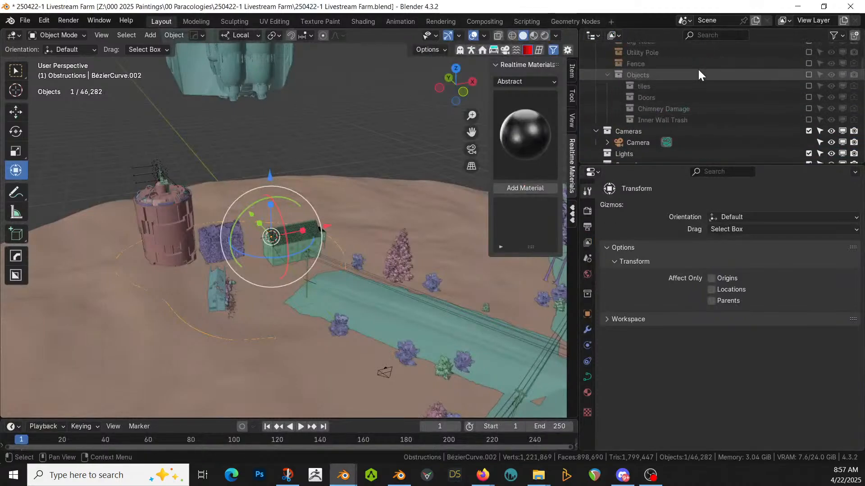
scroll(694, 71, "up", 4)
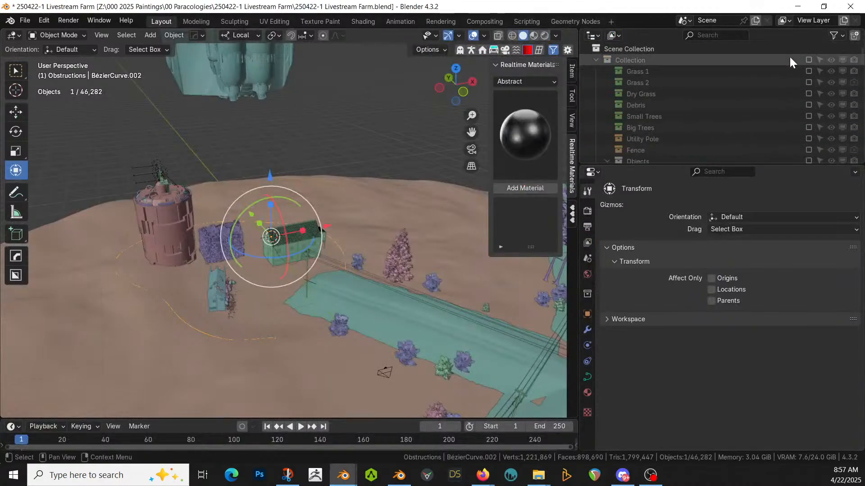
left_click(810, 59)
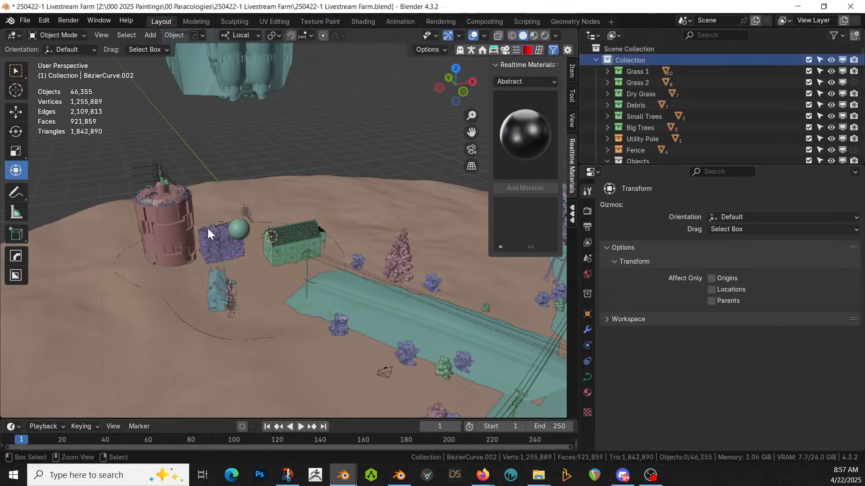
key("ctrl+v")
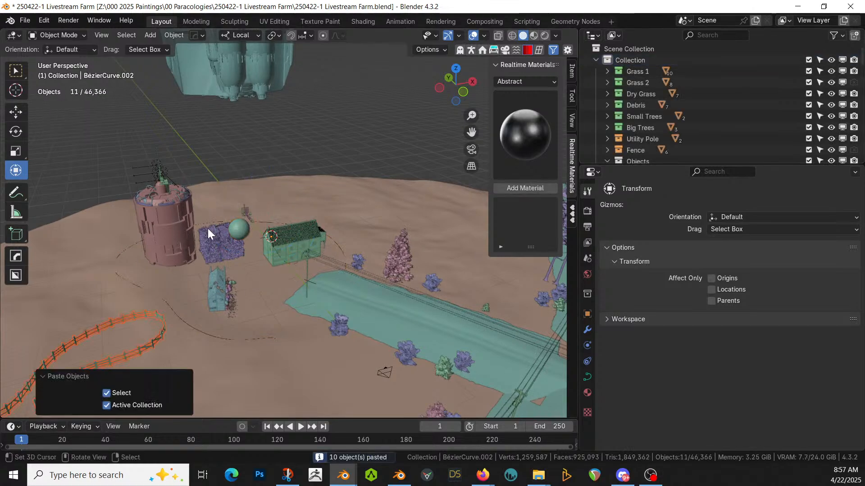
Step: Copy the modifiers from the pasted fence to the curve drawn around the farm buildings
left_click(112, 320)
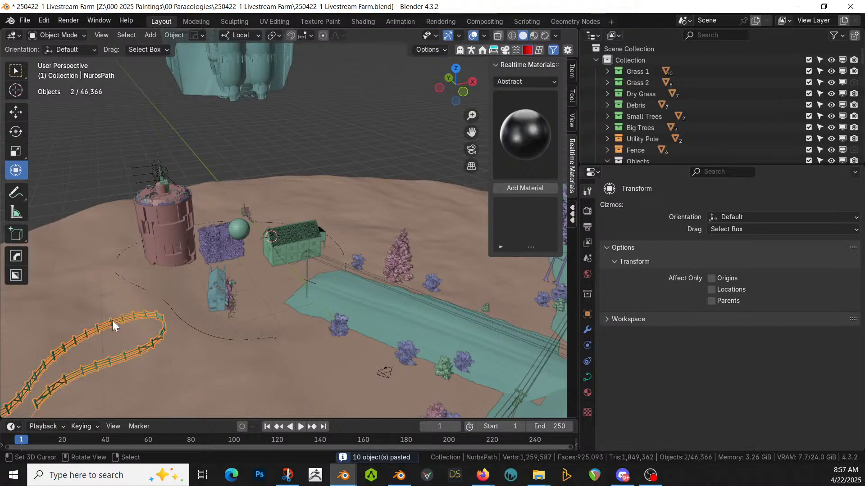
left_click(183, 318)
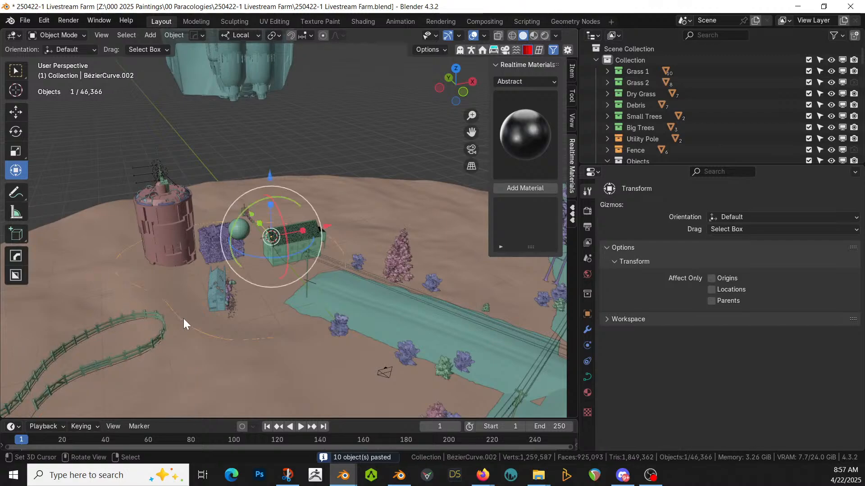
left_click(139, 314, "shift")
key("ctrl+l")
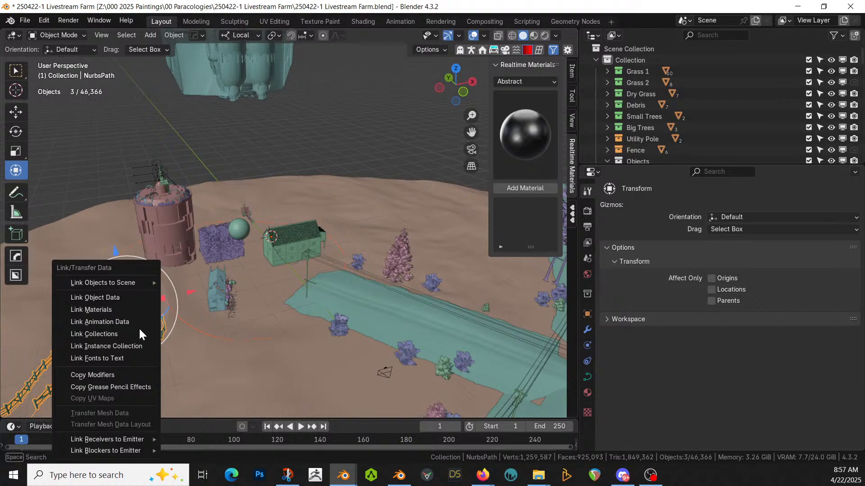
left_click(128, 374)
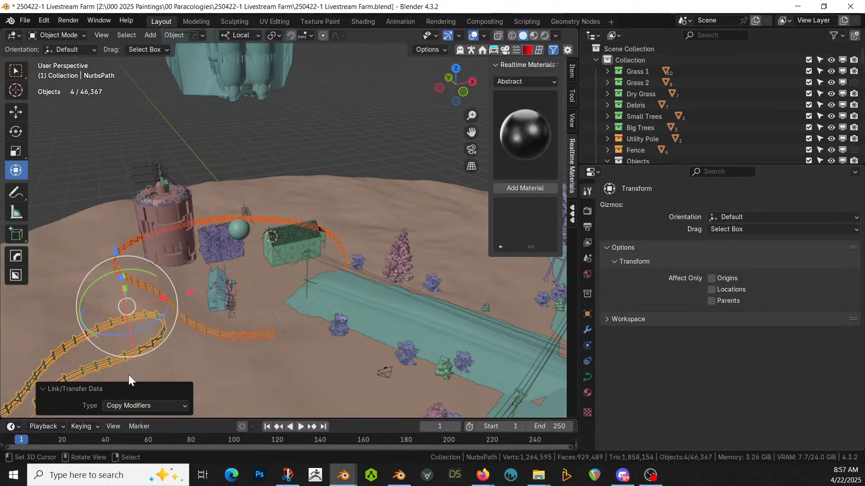
Step: Delete the pasted sample fence in front of the farm
left_click(107, 320)
left_click(106, 323)
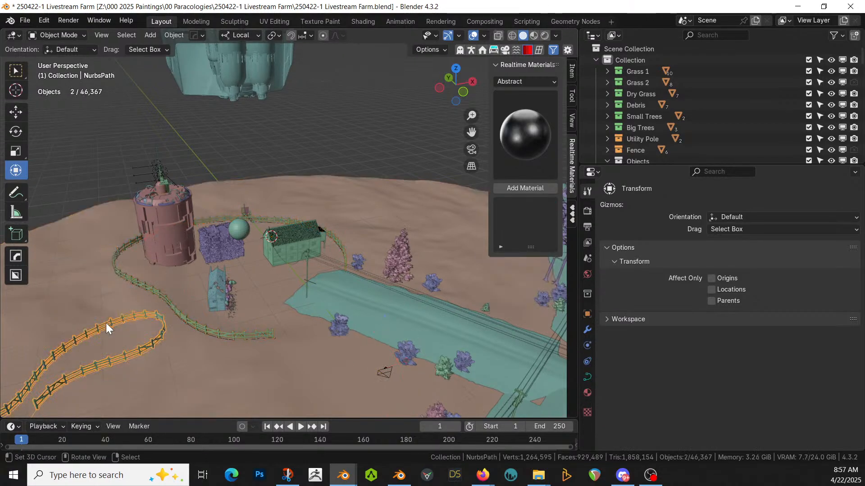
key("Delete")
Step: Move the fence curve around the farm buildings to the Ground Stuff collection
left_click(169, 303)
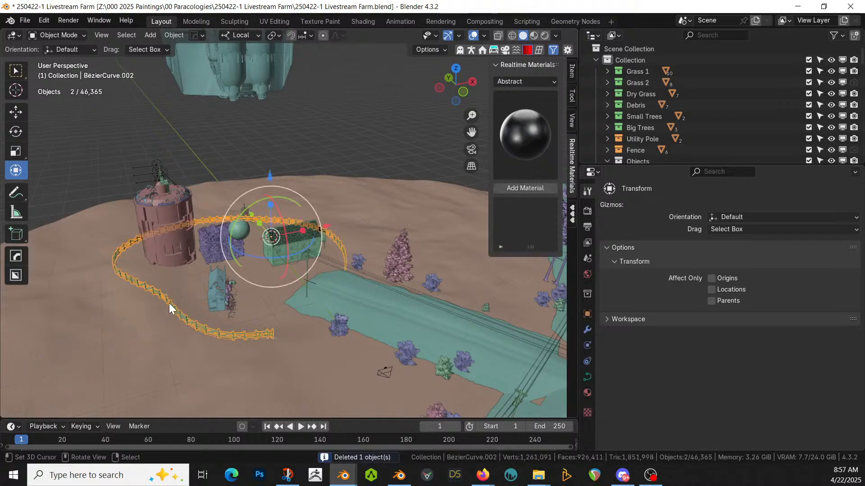
key("m")
mouse_move(169, 304)
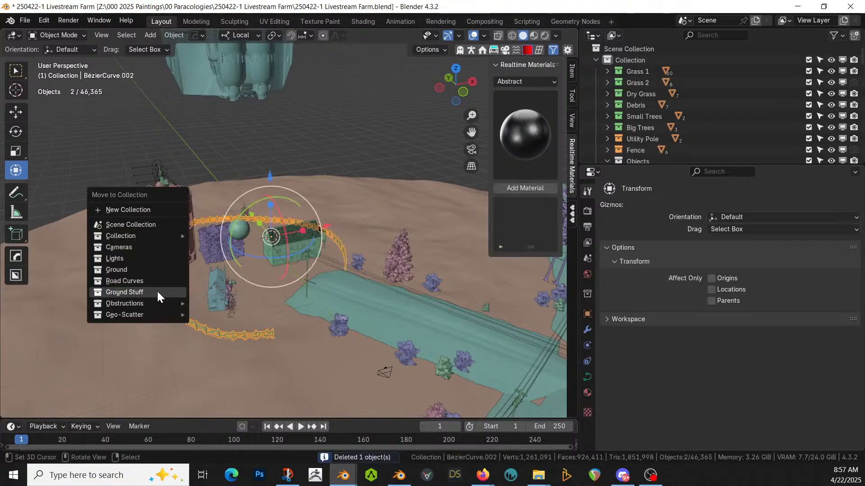
left_click(156, 291)
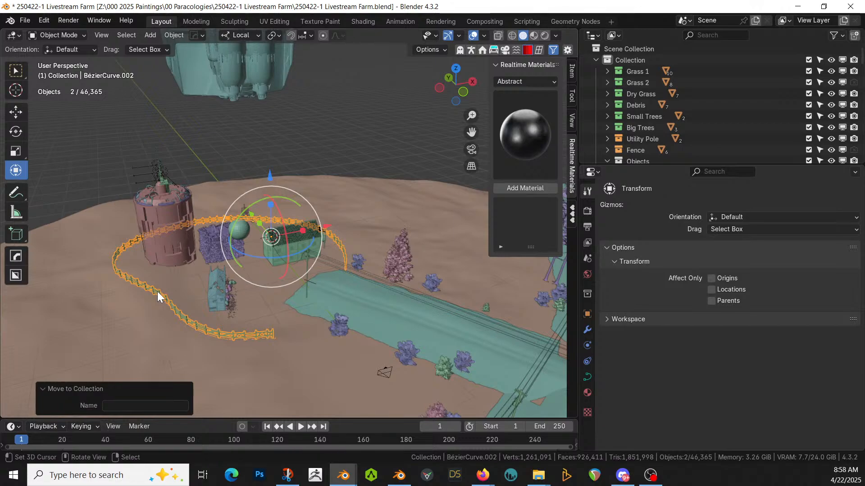
Step: Select all objects of the existing Fence collection and isolate them in local view for inspection
scroll(246, 328, "up", 8)
middle_click_drag(247, 327, 266, 291)
scroll(658, 121, "down", 3)
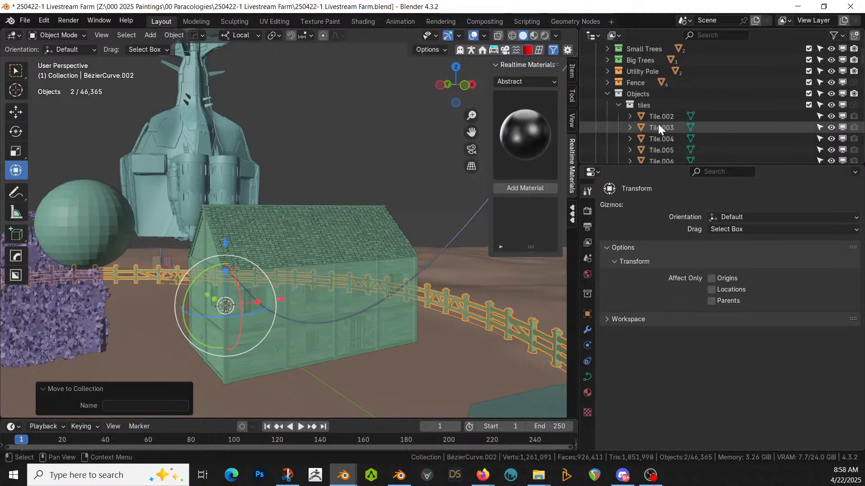
left_click(642, 83)
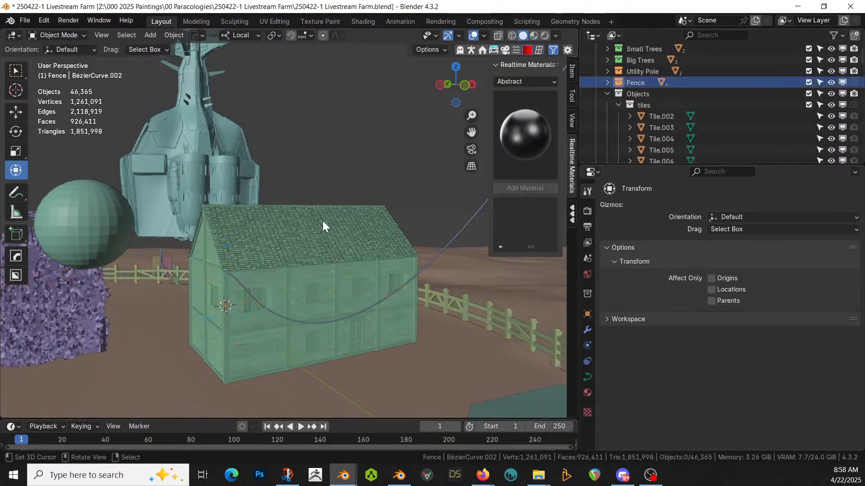
right_click(637, 81)
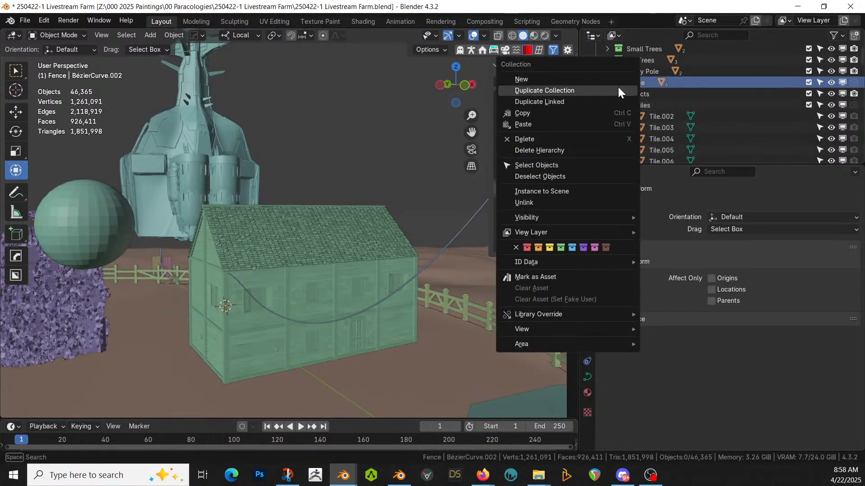
left_click(552, 165)
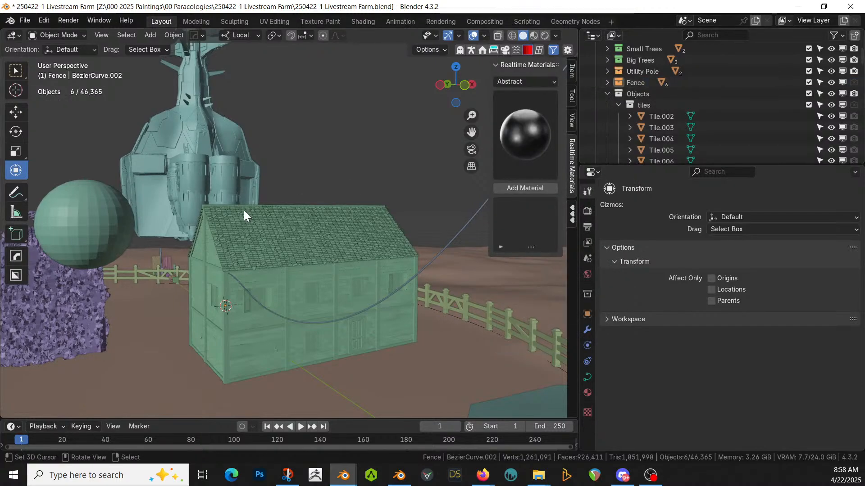
key("KP_Divide")
middle_click_drag(242, 210, 199, 213)
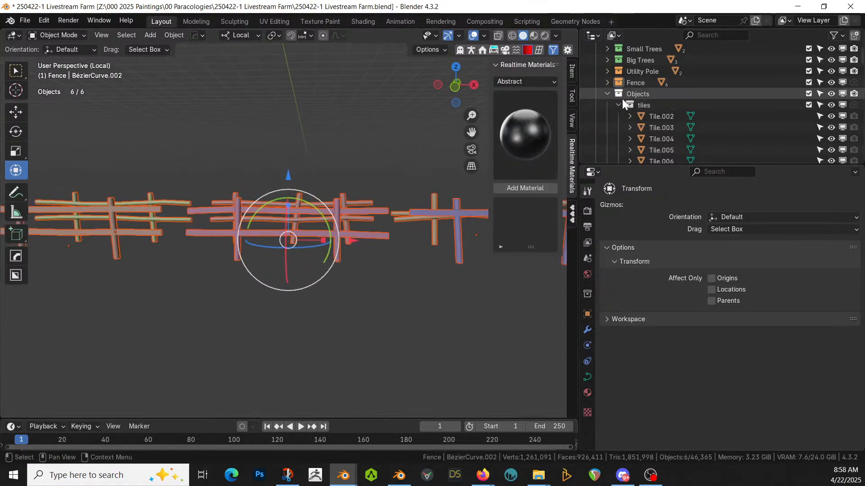
Step: Collapse the Objects collection, examine the pasted planks and posts in the outliner, and leave local view
left_click(607, 94)
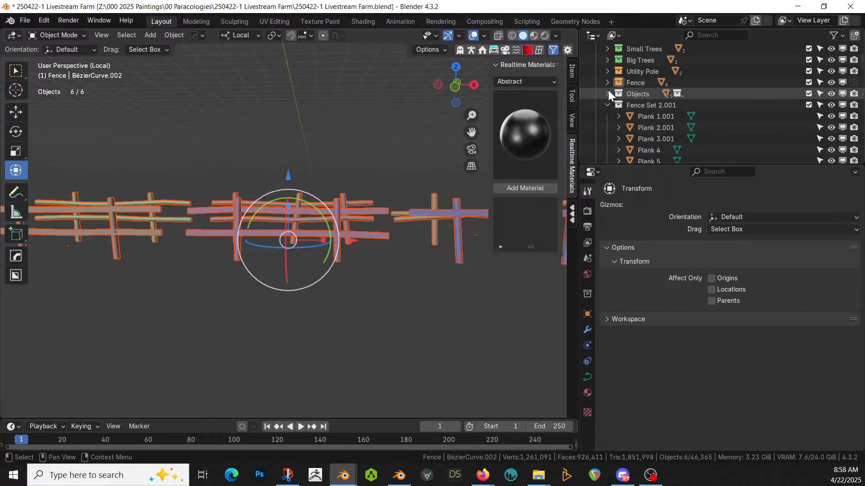
left_click(645, 116)
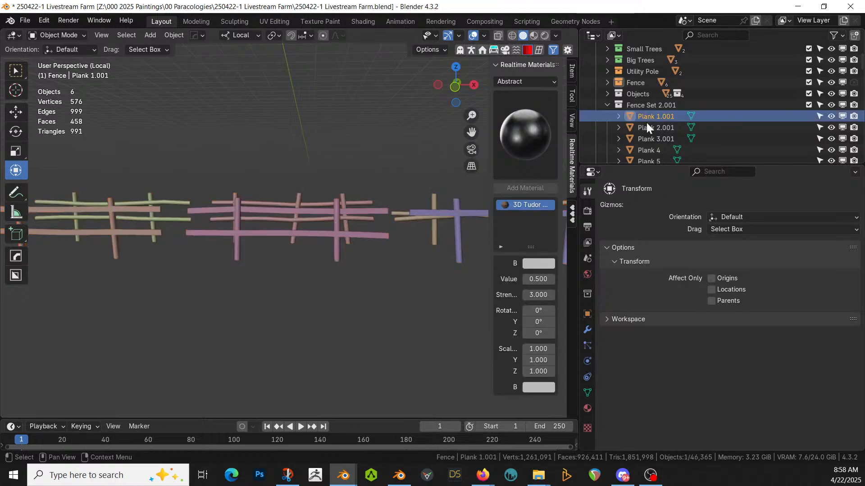
scroll(647, 124, "down", 2)
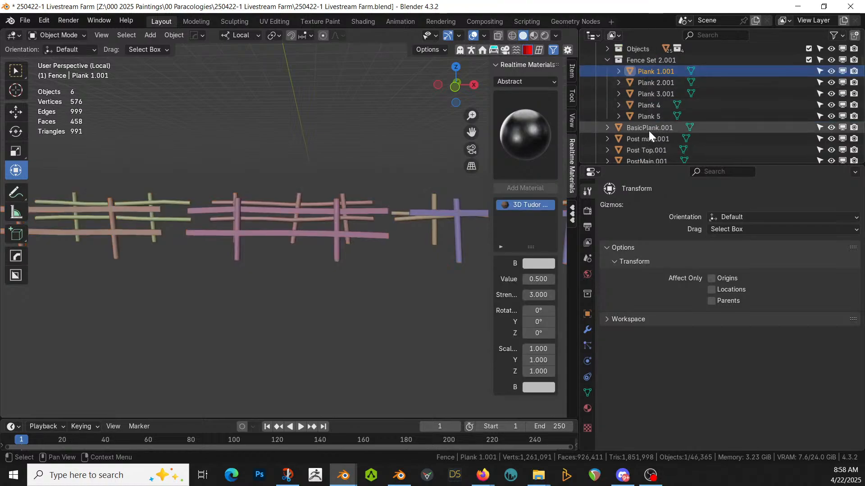
scroll(665, 131, "down", 2)
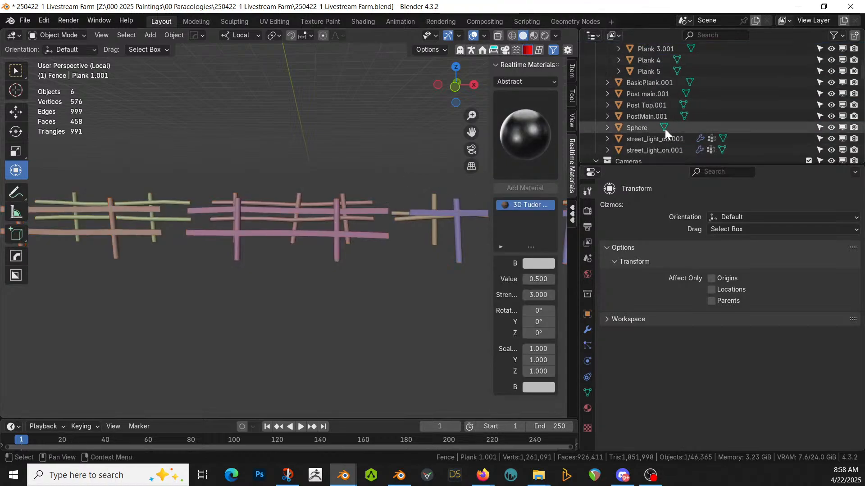
scroll(664, 129, "up", 2)
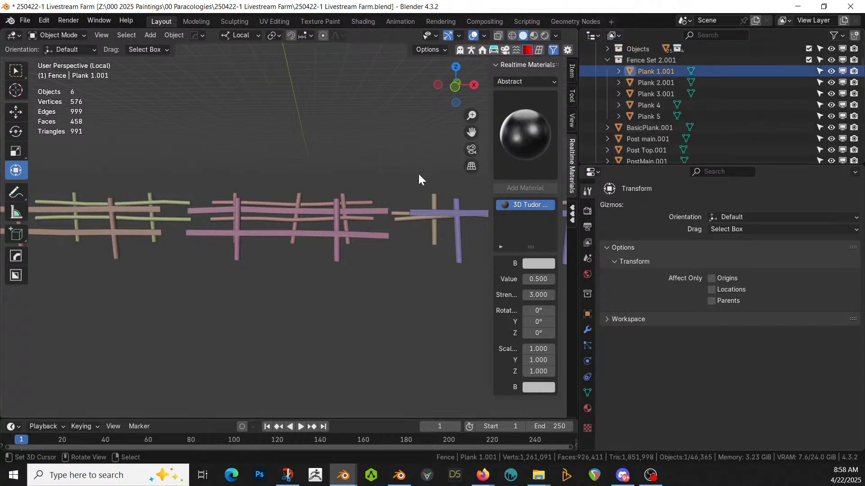
middle_click_drag(419, 172, 420, 206)
scroll(420, 206, "down", 3)
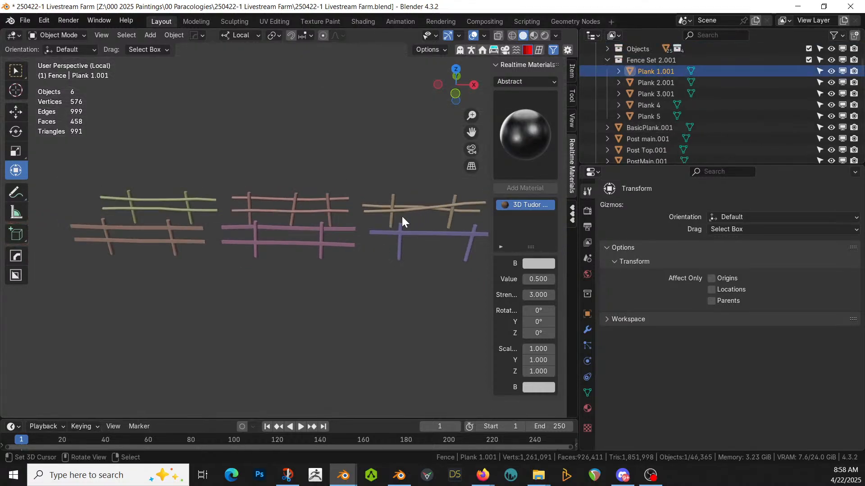
key("KP_Divide")
Step: Examine the post objects and connector collection used by the farm fence's geometry nodes modifier
left_click(130, 277)
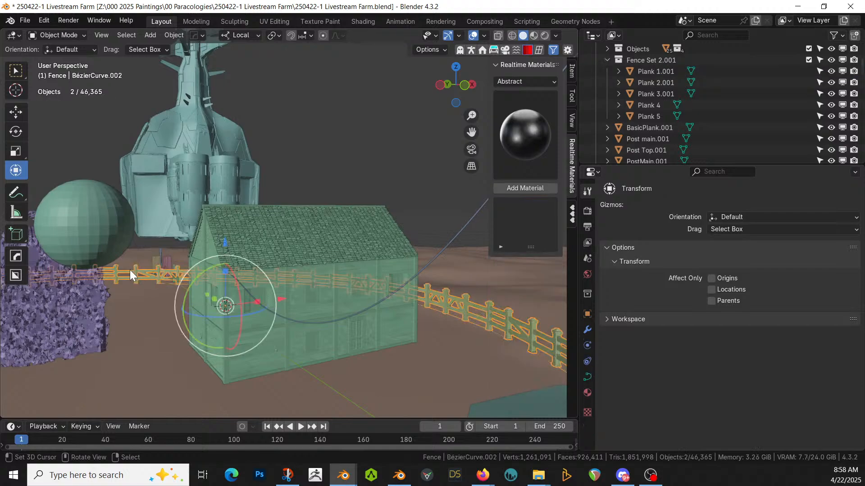
left_click(587, 330)
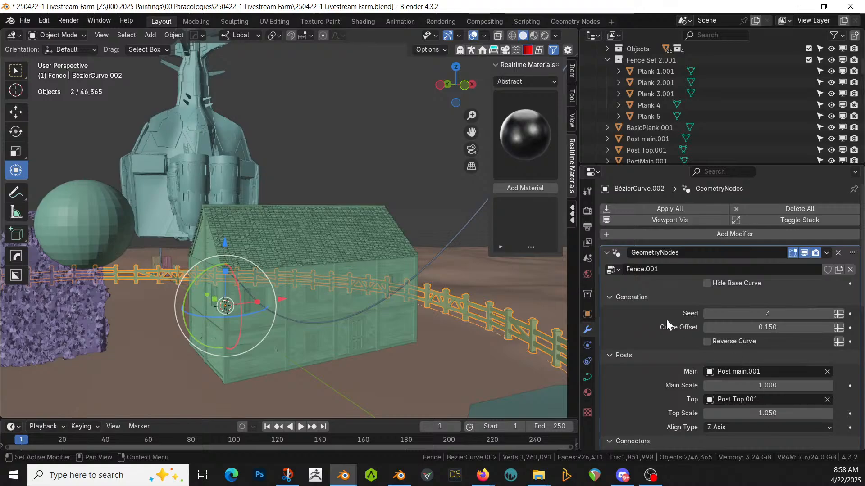
scroll(755, 396, "down", 2)
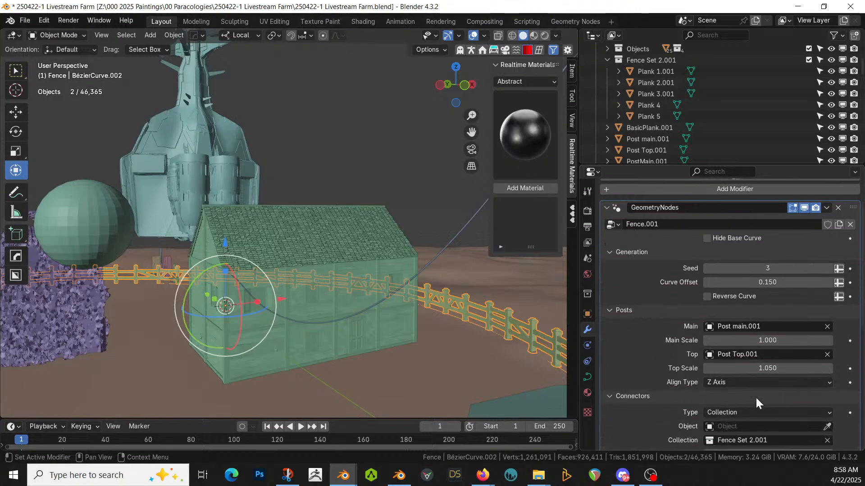
scroll(755, 396, "down", 2)
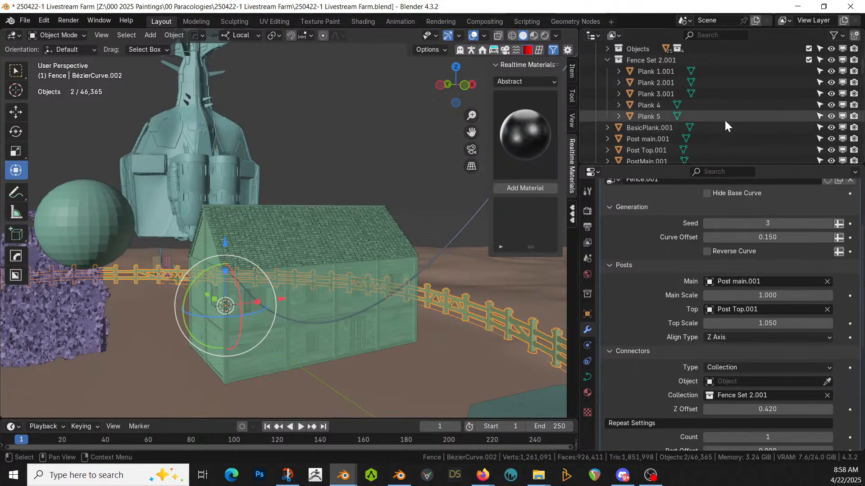
Step: Isolate Post main.001 in local view to inspect it, and return to the full scene
left_click(656, 140)
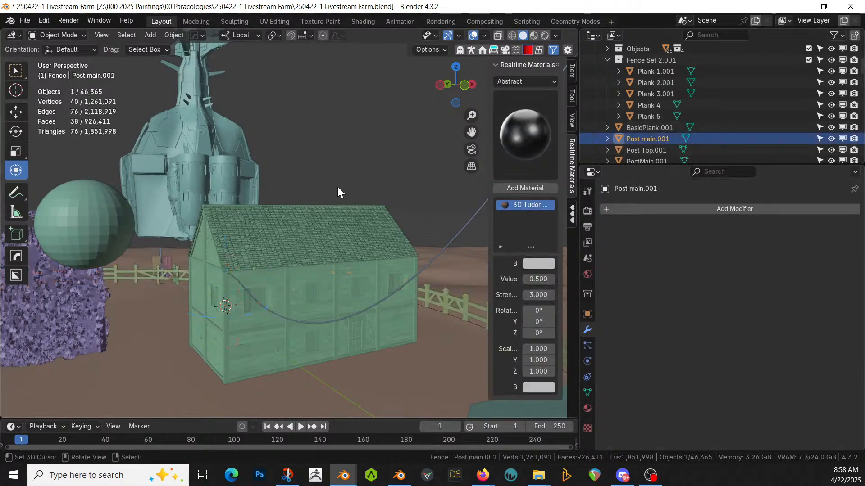
key("KP_Divide")
middle_click_drag(343, 185, 307, 256)
key("KP_Divide")
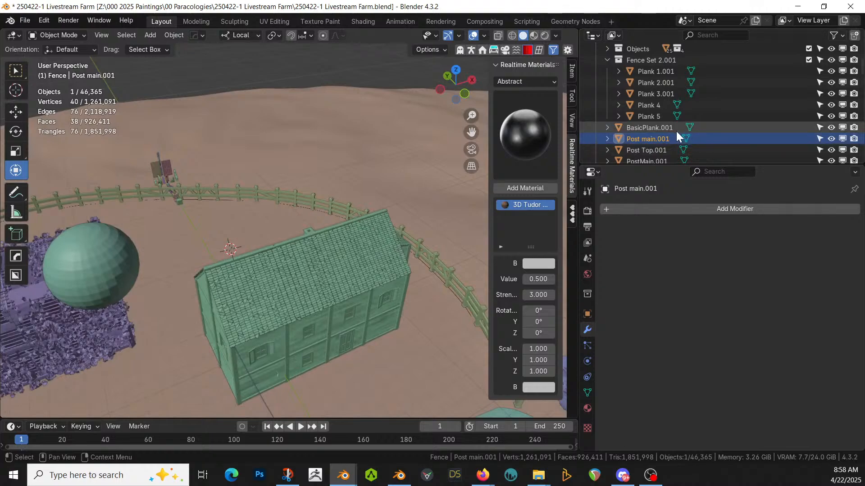
Step: Select the five planks of Fence Set 2.001, BasicPlank.001, Post main.001, Post Top.001 and PostMain.001, and isolate them in local view
scroll(676, 132, "down", 2)
left_click(656, 105)
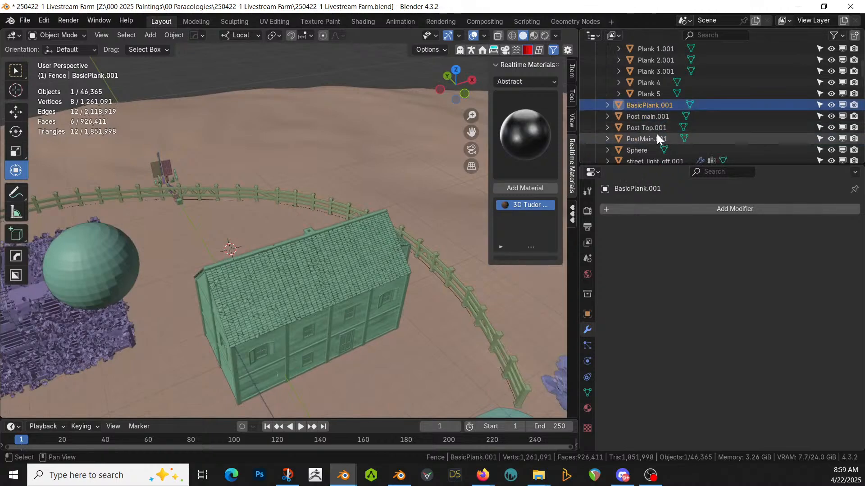
left_click(656, 136, "shift")
scroll(654, 112, "up", 4)
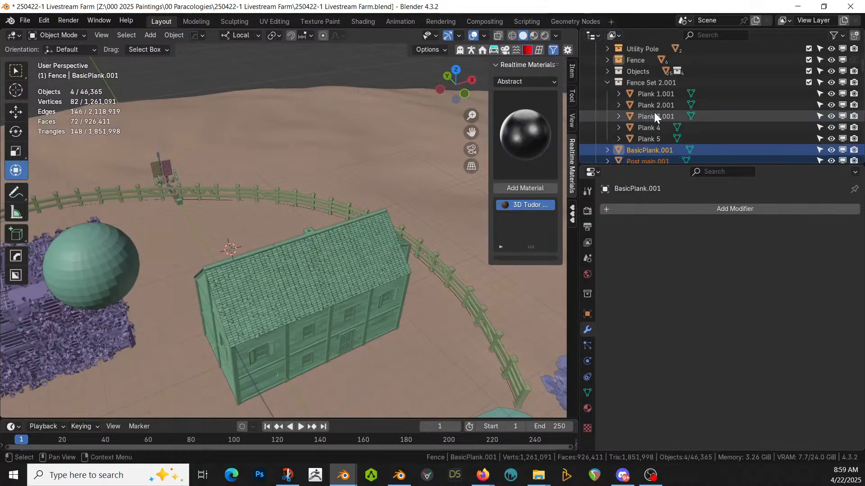
left_click(661, 94, "shift")
scroll(657, 135, "down", 4)
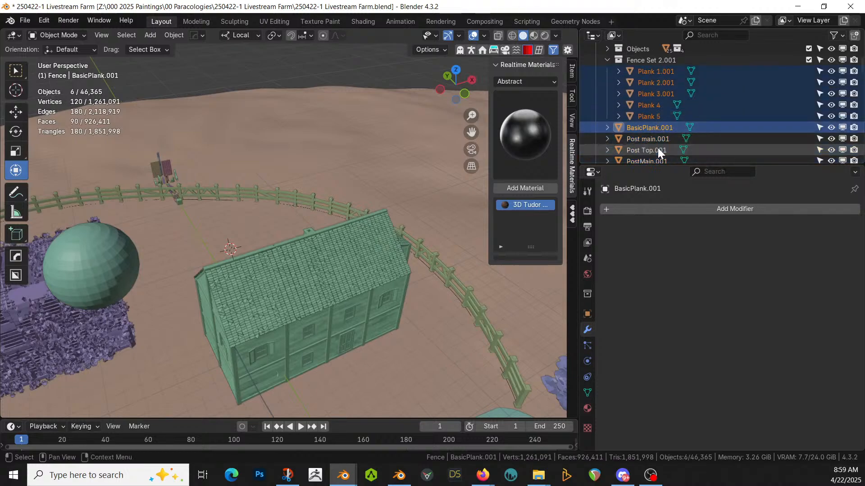
left_click(652, 116, "ctrl")
left_click(652, 127, "ctrl")
left_click(652, 139, "ctrl")
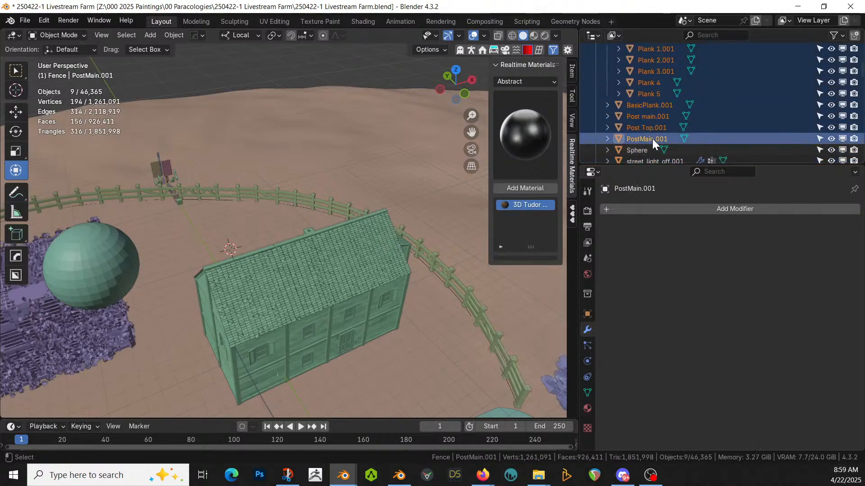
key("KP_Divide")
middle_click_drag(219, 157, 283, 182)
scroll(223, 209, "down", 2)
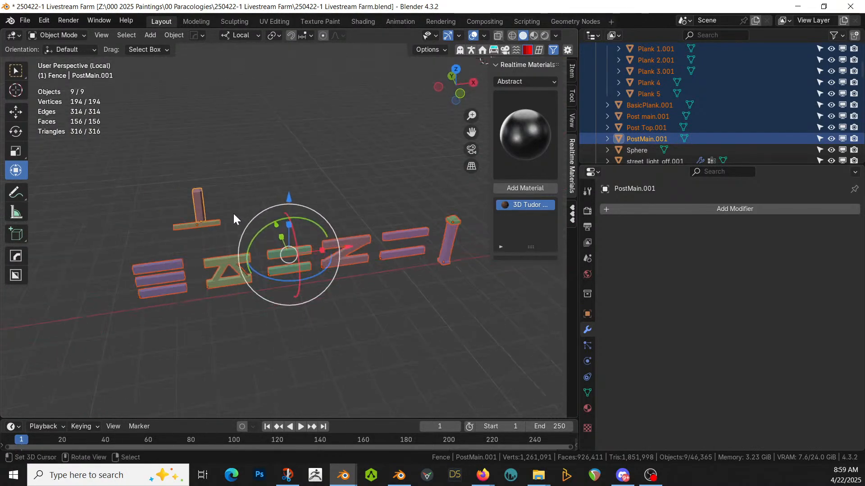
Step: Expand the Fence collection's hierarchy, add its fence objects to the selection, and rebuild the local view with them included
scroll(704, 115, "up", 4)
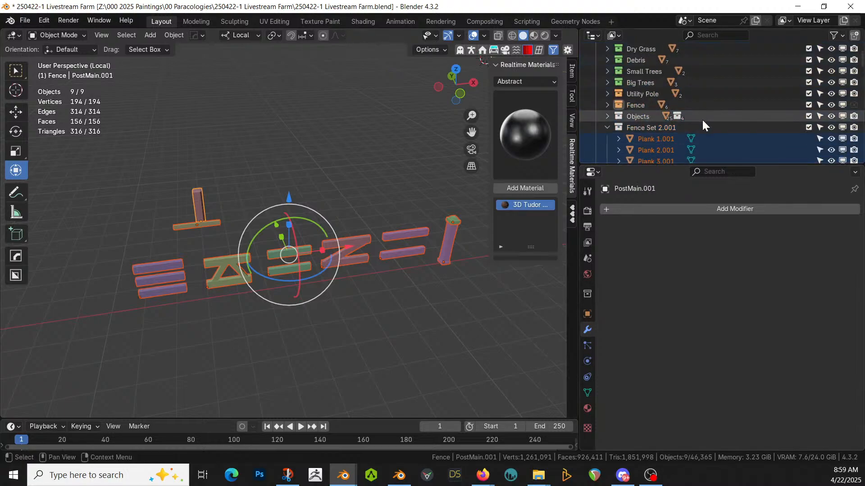
left_click(607, 105, "shift")
scroll(672, 126, "down", 2)
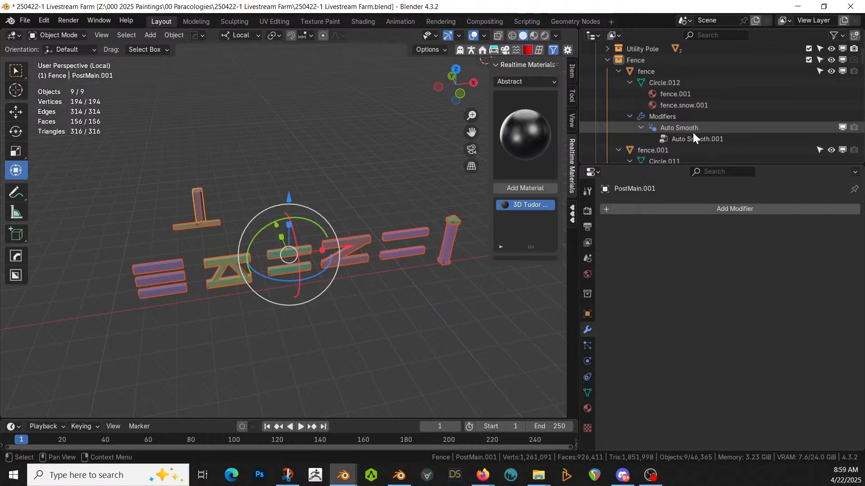
scroll(693, 133, "up", 3)
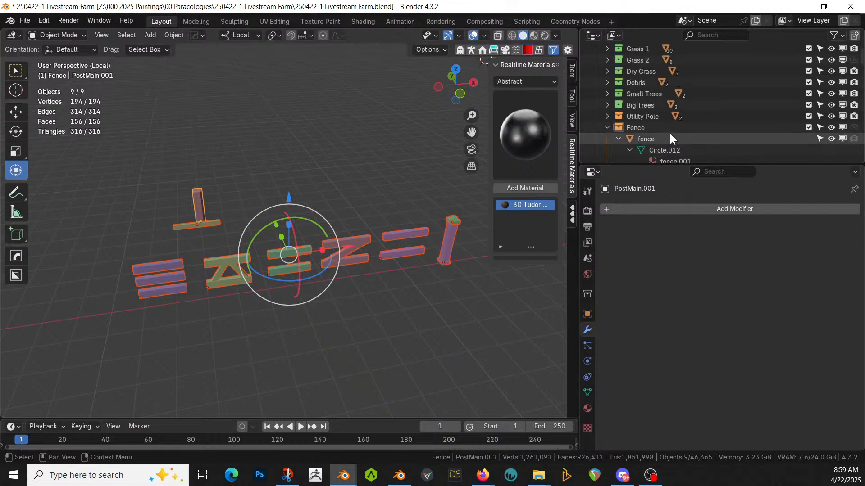
scroll(669, 133, "down", 2)
left_click_drag(645, 94, 679, 153)
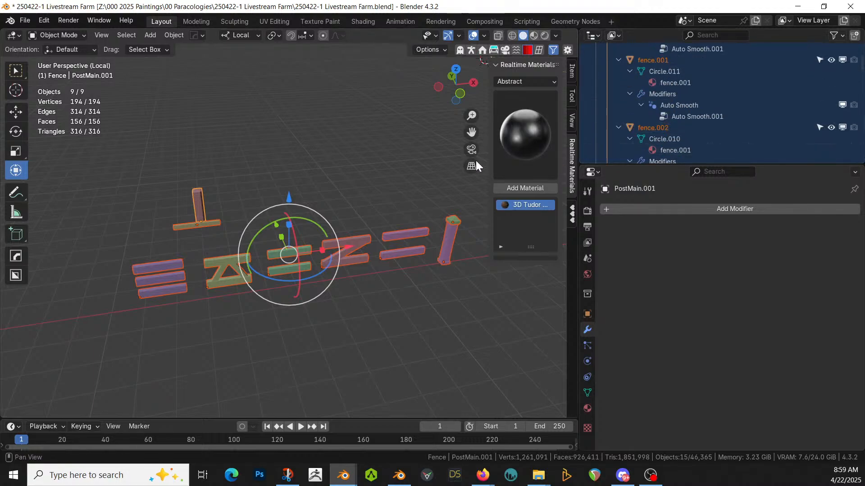
key("KP_Divide")
key("KP_Divide")
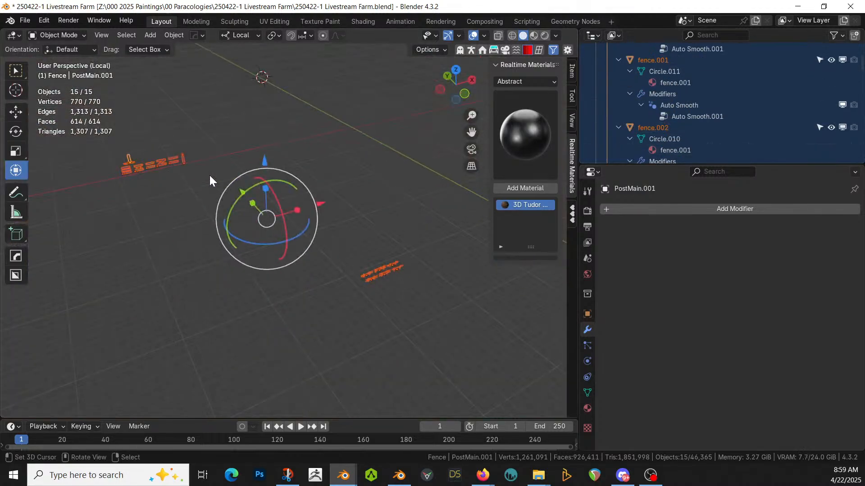
Step: Select the six old fence pieces and move them in top view about -44.4 m in X and 11.4 m in Y toward the planks
middle_click_drag(366, 273, 367, 288)
right_click(354, 236)
left_click_drag(353, 235, 420, 283)
key("KP_7")
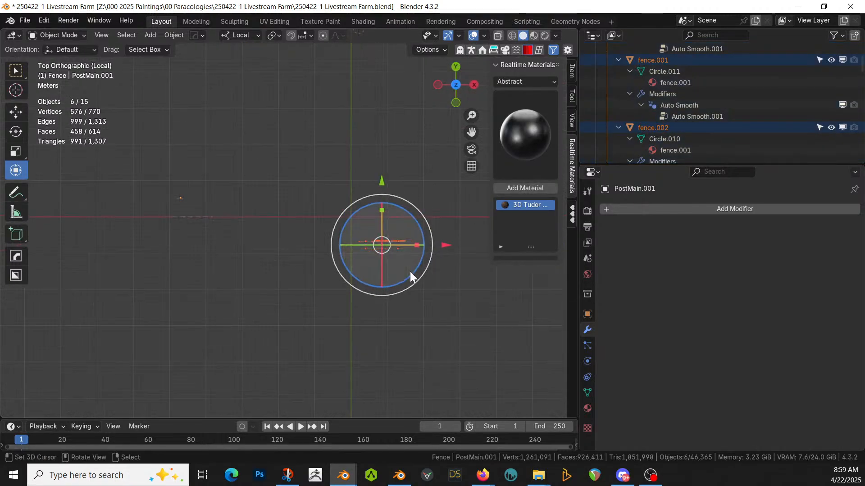
key("g")
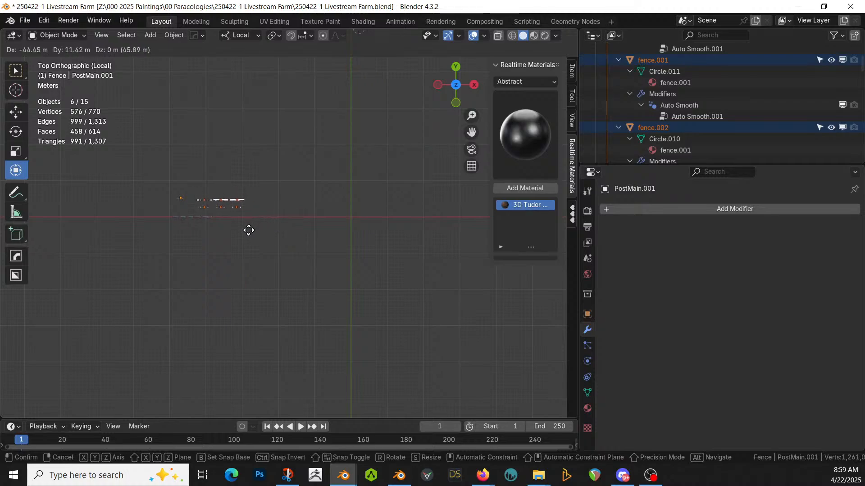
left_click(248, 231)
middle_click_drag(249, 232, 413, 115)
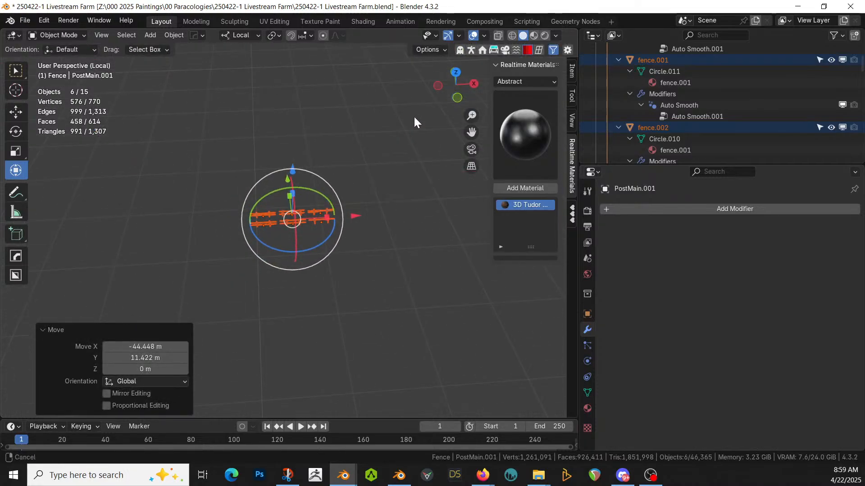
Step: Raise the six fence pieces about 40.5 m along local Z in front view, level with the planks and posts
scroll(327, 208, "down", 5)
key("KP_7")
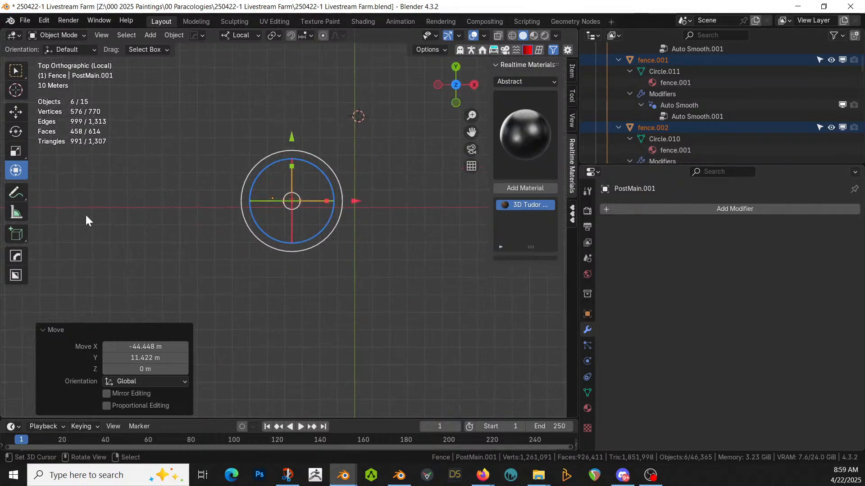
middle_click_drag(85, 213, 139, 107)
key("KP_1")
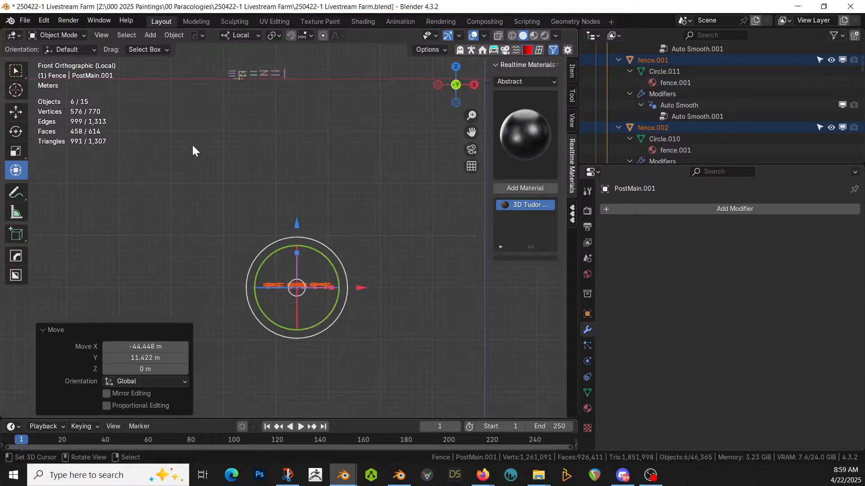
key("g")
key("z")
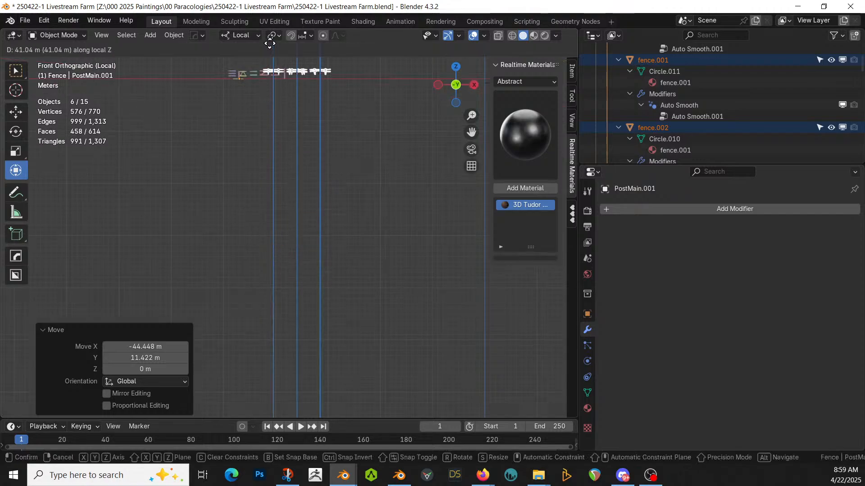
left_click(268, 50)
key("KP_Decimal")
middle_click_drag(283, 109, 294, 229)
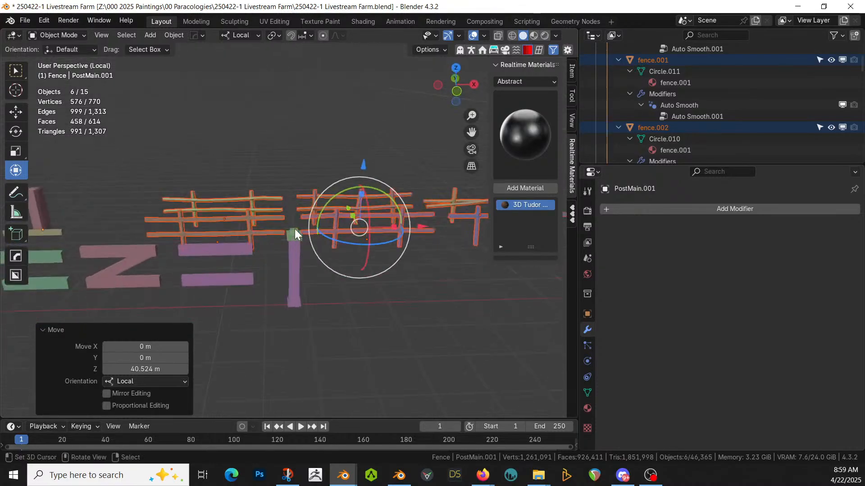
Step: Compare Post main.001 and Plank 1.001 with the old fence pieces, checking the fence in the Blender Fence Geometry Node file
left_click(295, 273)
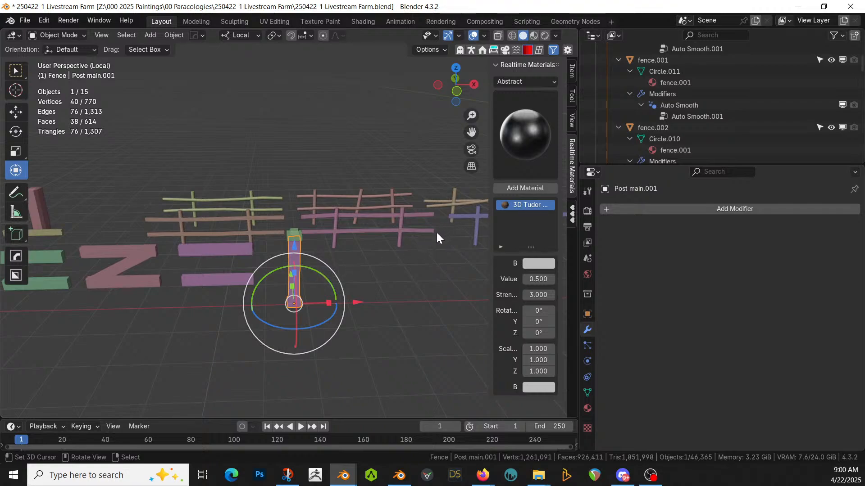
middle_click_drag(322, 244, 350, 263, "shift")
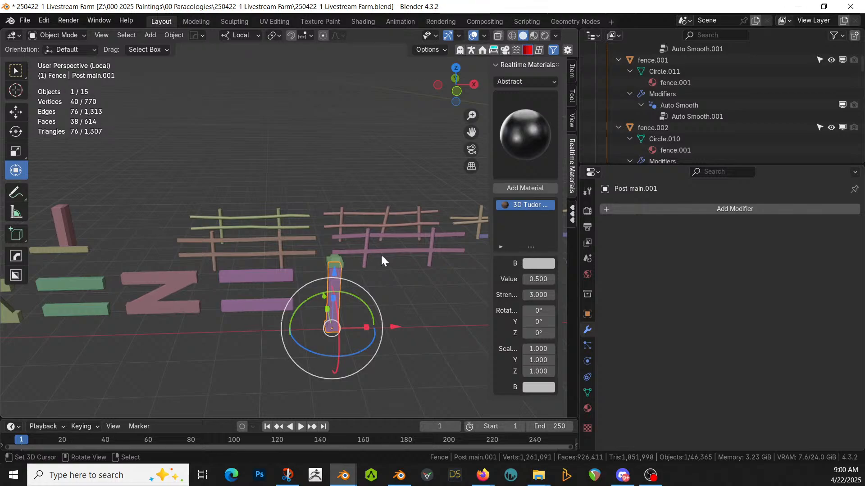
scroll(392, 260, "down", 4)
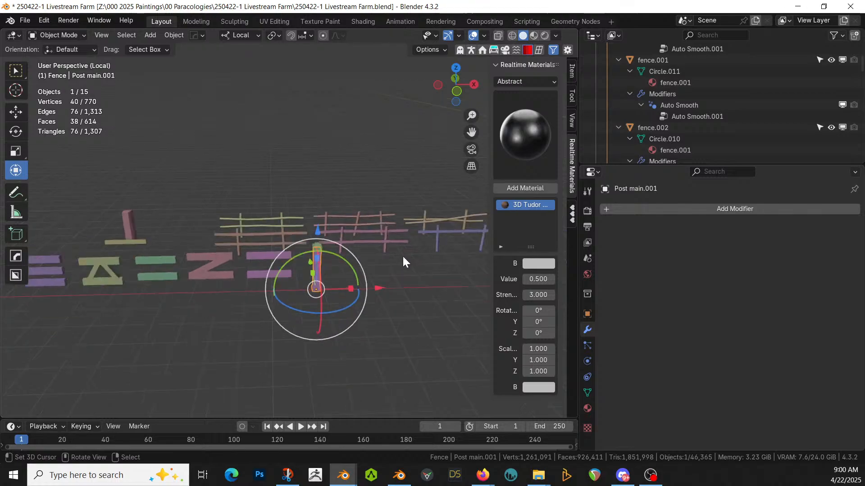
key("alt+Tab")
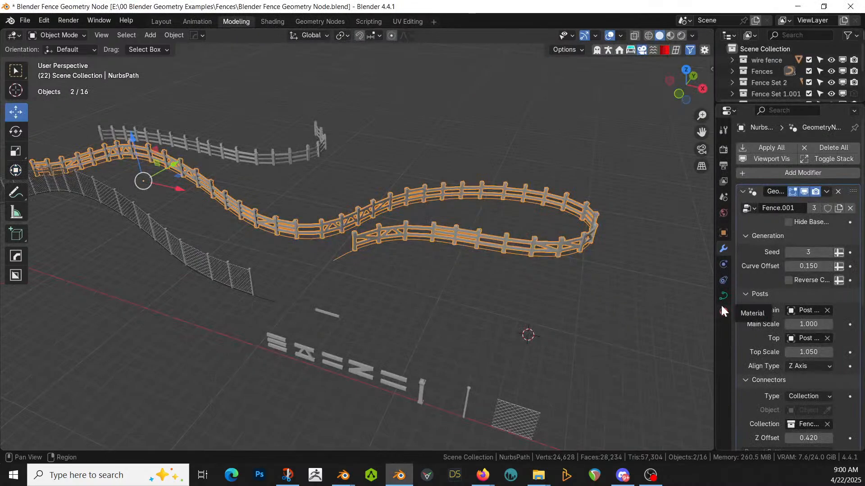
key("alt+Tab")
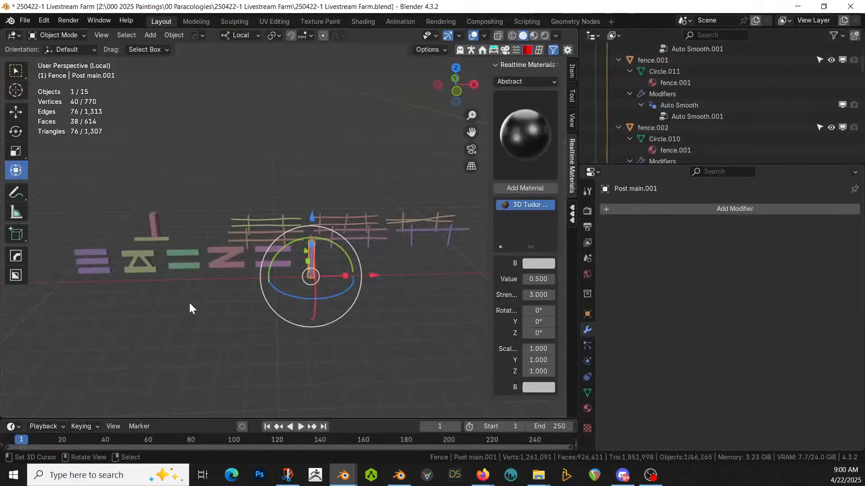
scroll(328, 272, "up", 4)
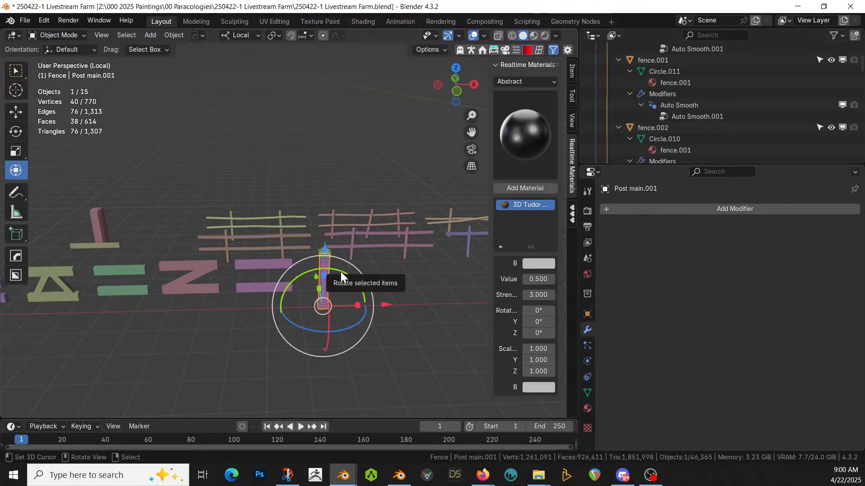
middle_click_drag(397, 284, 332, 290, "shift")
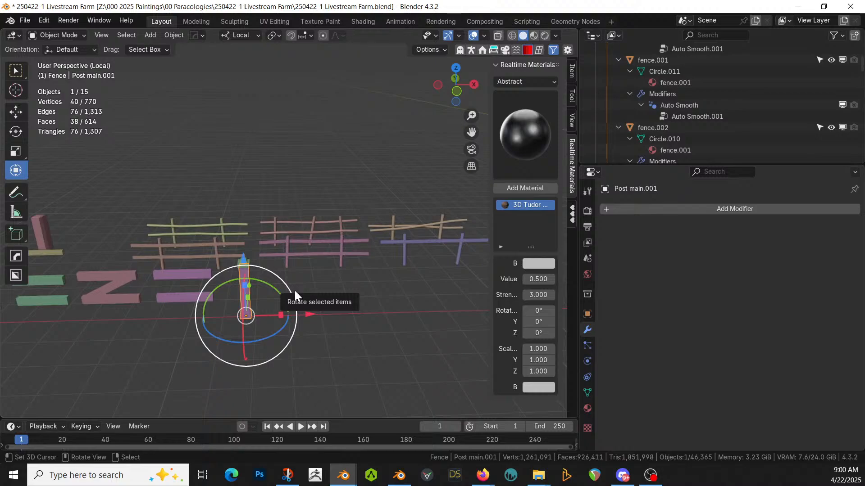
left_click(187, 272)
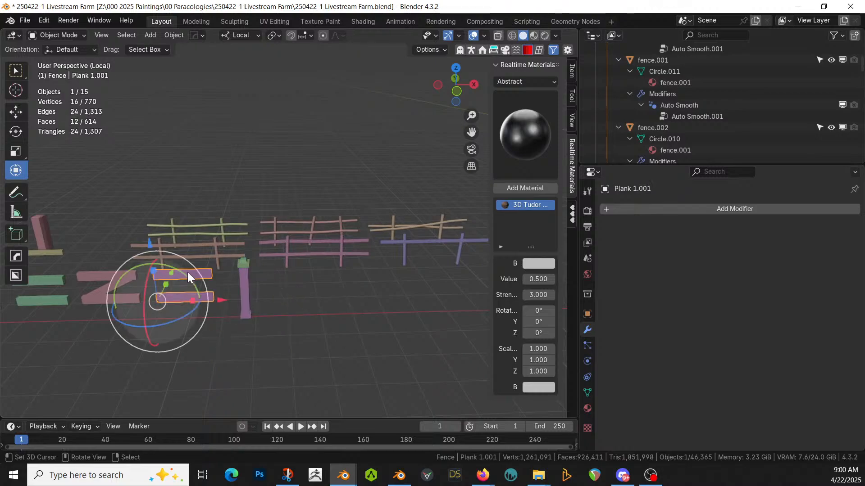
left_click(243, 282)
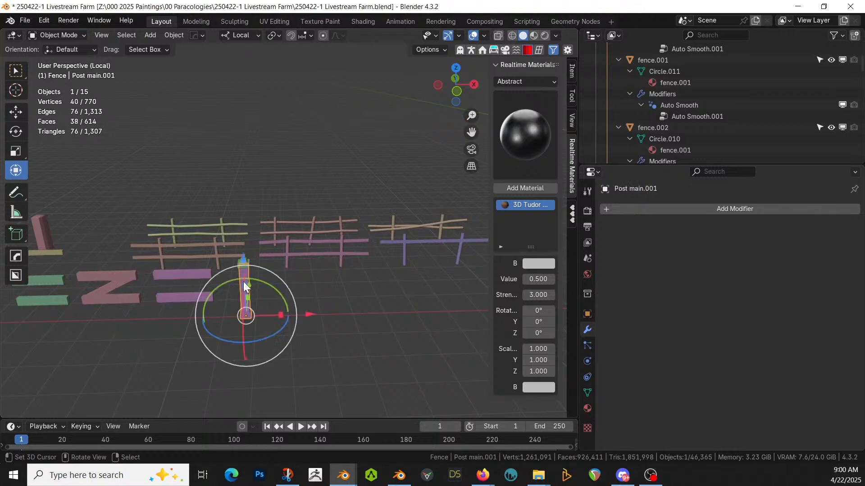
Step: Duplicate the fence.003 piece and move the copy about -1.55 m along its local Y axis
left_click(403, 252)
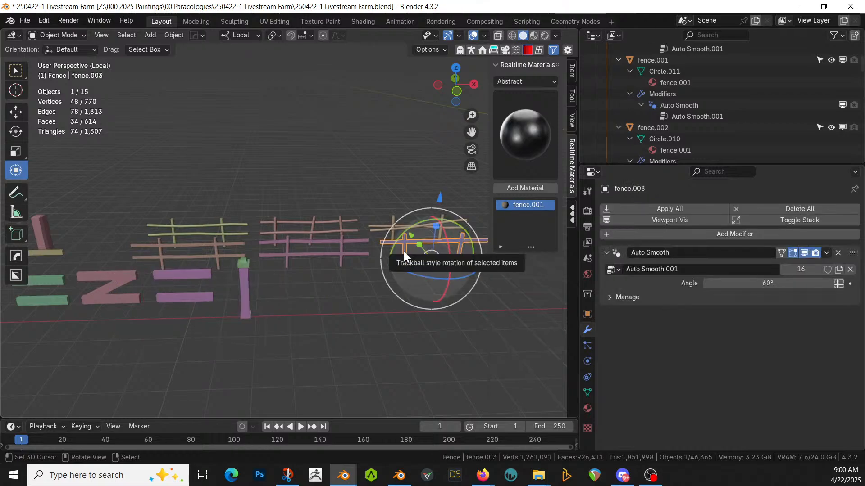
key("shift+d")
right_click(404, 252)
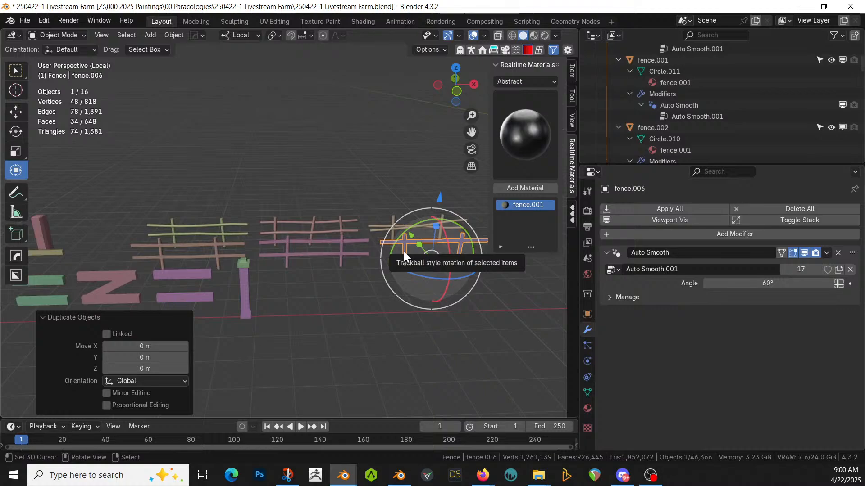
key("g")
key("y")
left_click(419, 277)
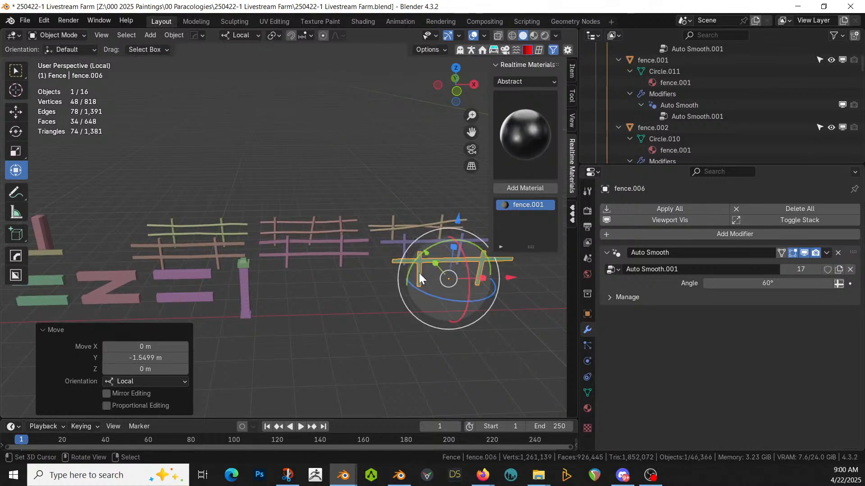
Step: Delete the horizontal rail and the slanted post from the duplicated fence piece's mesh, keeping only a single post
key("Tab")
scroll(411, 263, "up", 2)
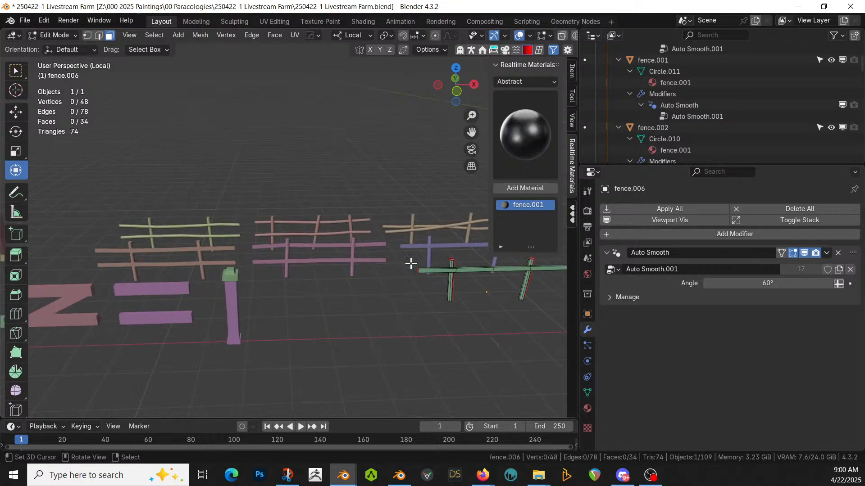
left_click(436, 268)
key("ctrl+l")
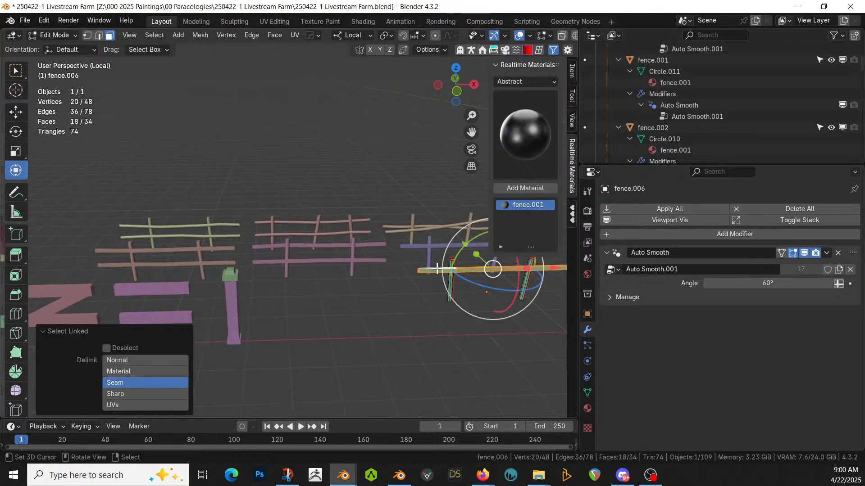
left_click(522, 282, "shift")
key("ctrl+l")
key("x")
left_click(524, 280)
key("Tab")
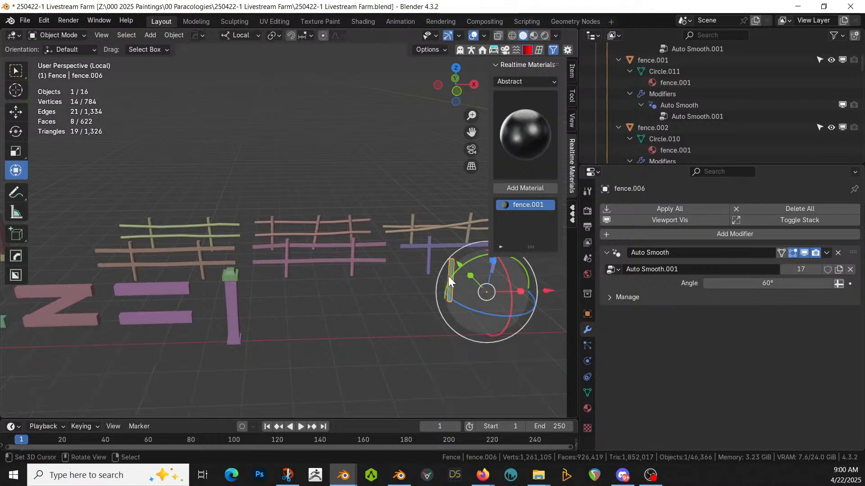
Step: Select the edge loop around the open bottom end of the remaining post and fill it with a face
key("Tab")
left_click(451, 272)
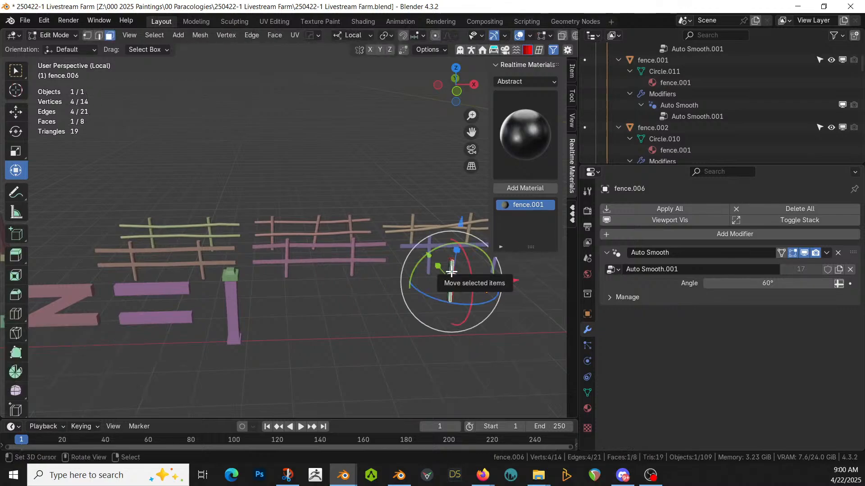
key("KP_Decimal")
middle_click_drag(449, 270, 436, 183)
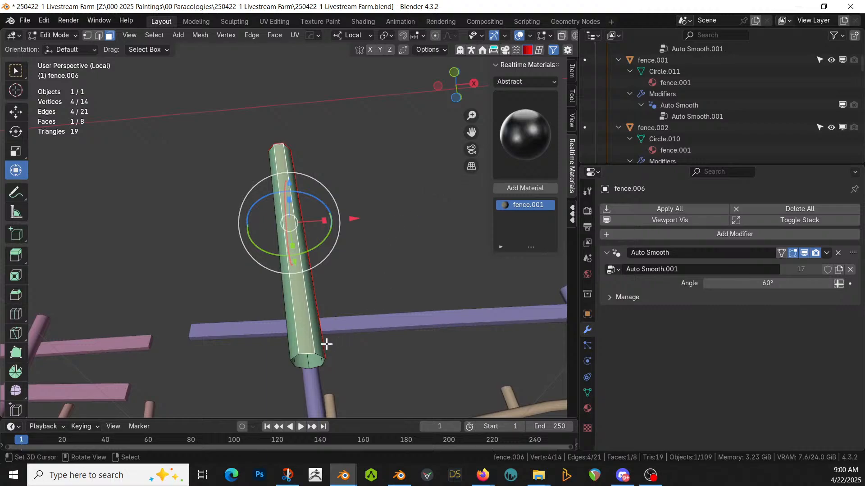
key("2")
left_click(306, 352, "alt")
key("f")
Step: Snap the 3D cursor to the centre of the post's new bottom face
middle_click_drag(306, 352, 315, 217)
key("shift+s")
left_click(307, 379)
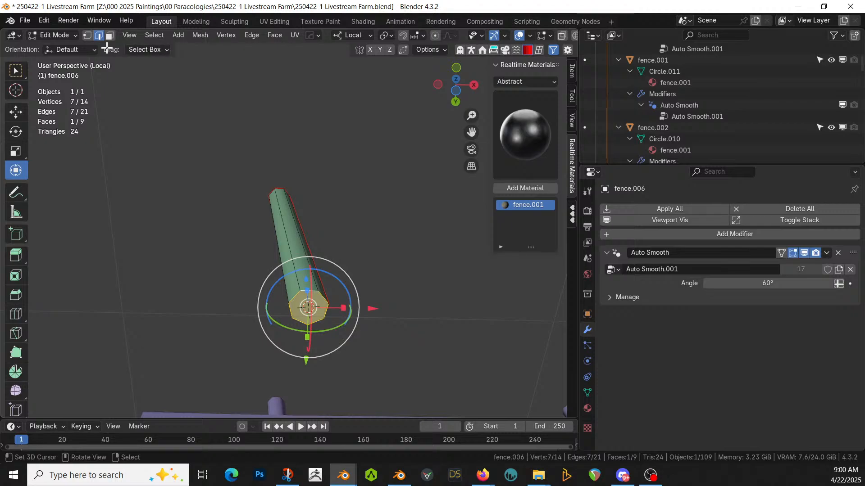
Step: Move the single post's origin to the 3D cursor at its base and exit local view to show the whole scene
key("Tab")
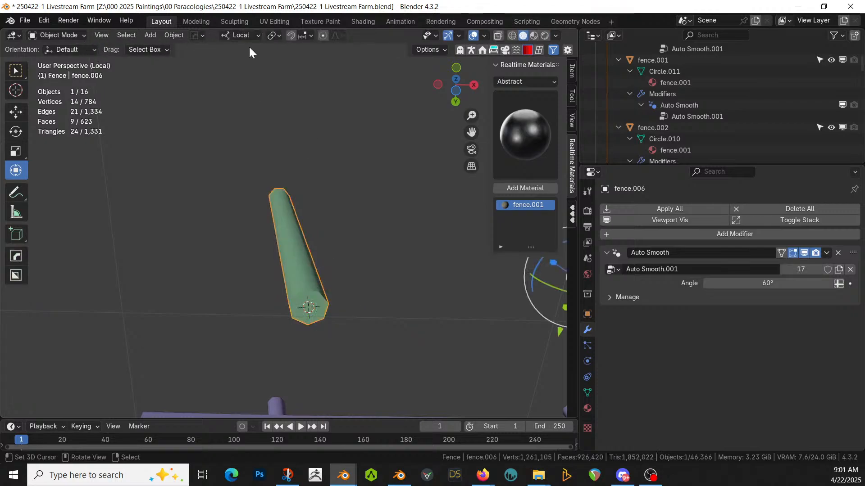
left_click(173, 34)
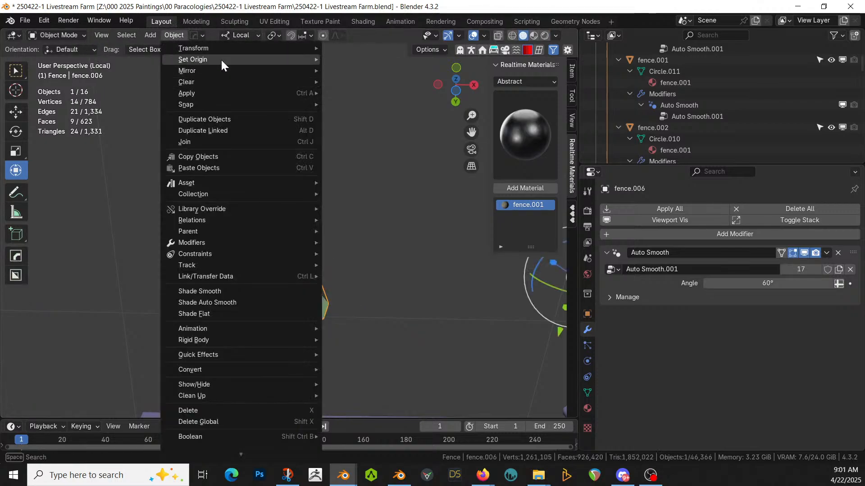
mouse_move(296, 59)
left_click(396, 82)
key("Tab")
middle_click_drag(317, 172, 276, 332)
key("KP_Divide")
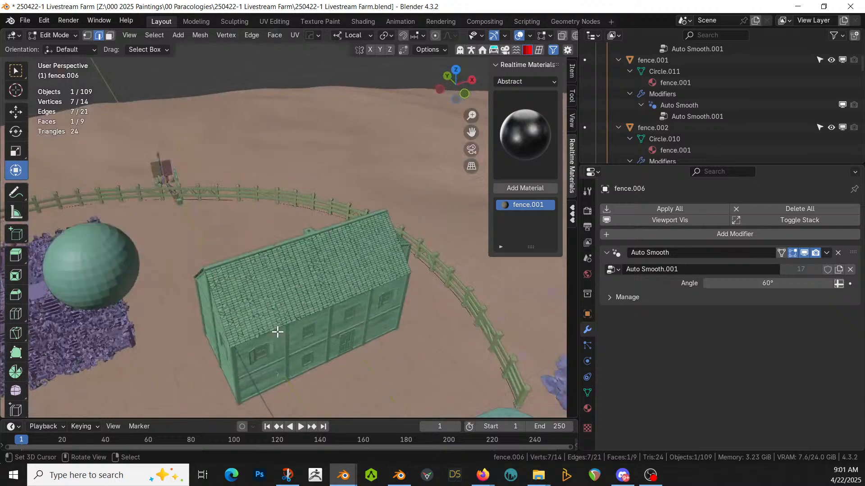
scroll(375, 241, "down", 6)
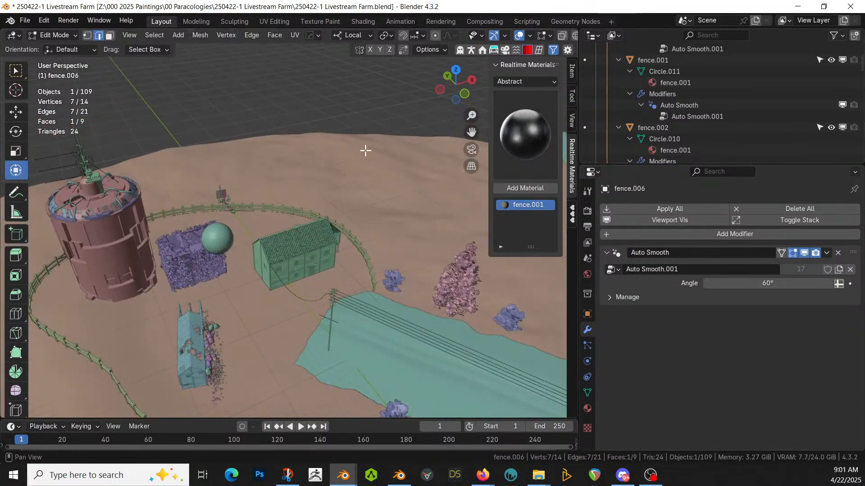
key("KP_Decimal")
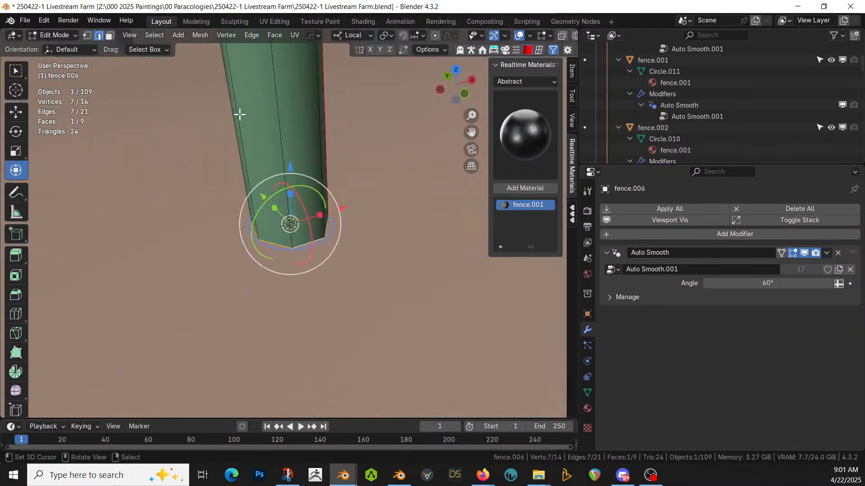
Step: Rename the single post object with the artist's first name followed by "New Fence Pole"
scroll(240, 114, "down", 4)
key("Tab")
left_click(277, 139)
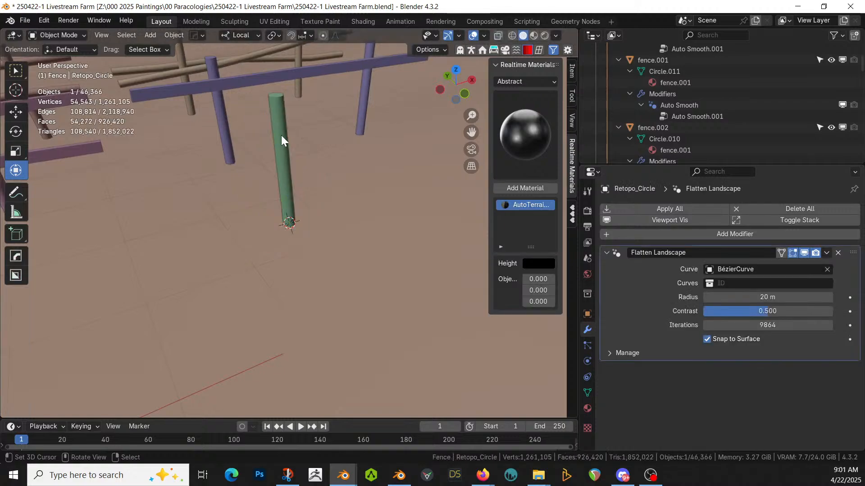
left_click(281, 135)
key("KP_Decimal")
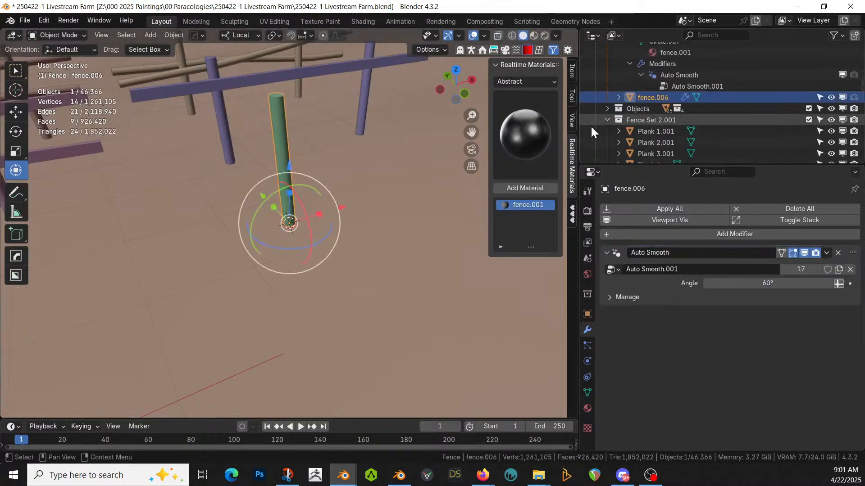
double_click(658, 97)
type("Seth New Fence Pole")
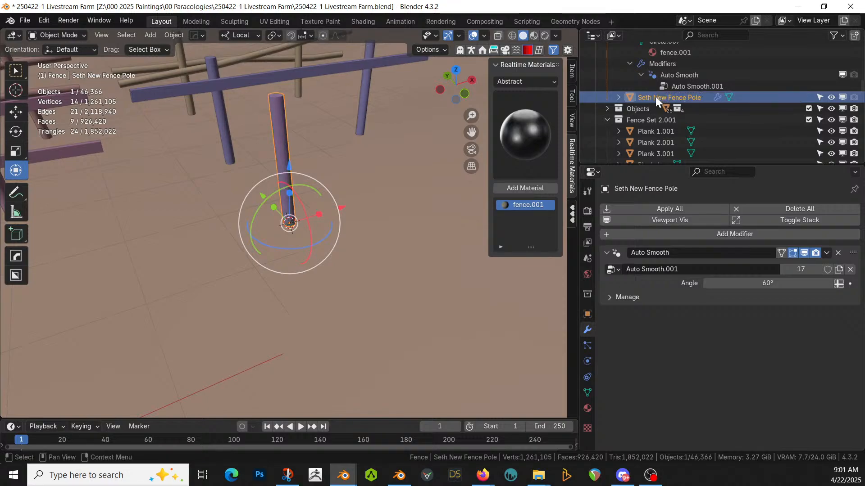
key("Return")
Step: Assign the new fence pole as the fence curve's main post object in its geometry nodes and clear the top post object
scroll(375, 150, "down", 6)
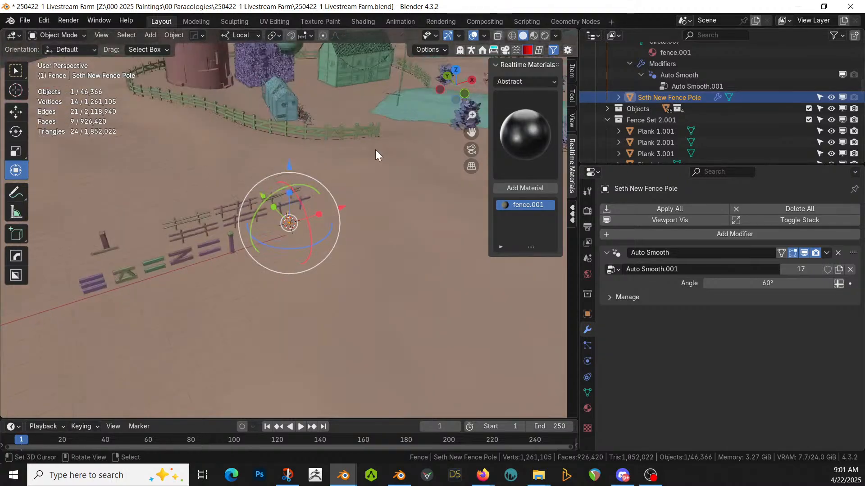
left_click(307, 134)
scroll(748, 377, "down", 1)
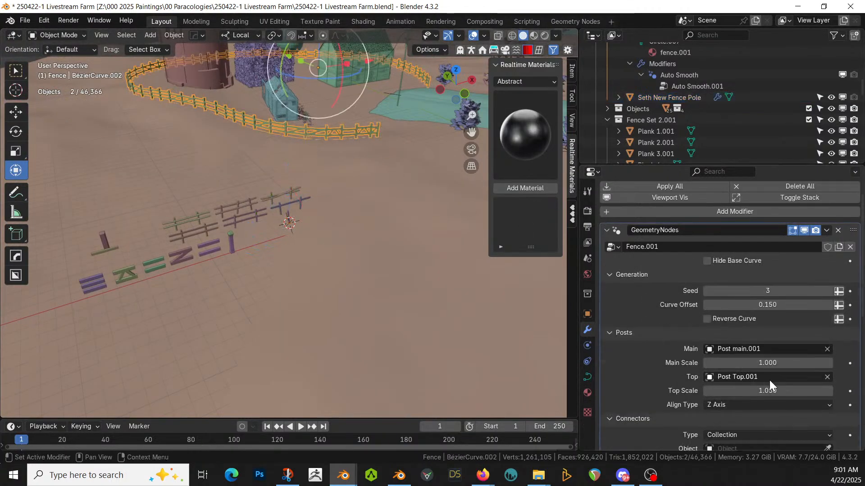
left_click(827, 349)
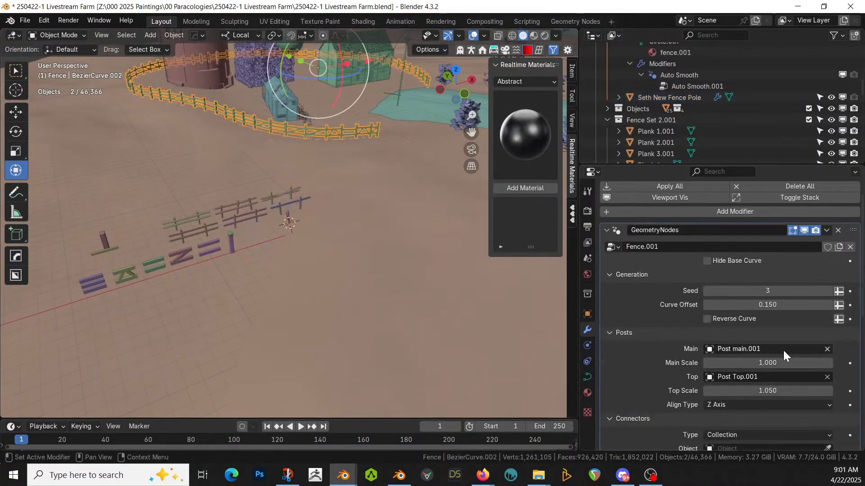
left_click(747, 349)
type("Seth")
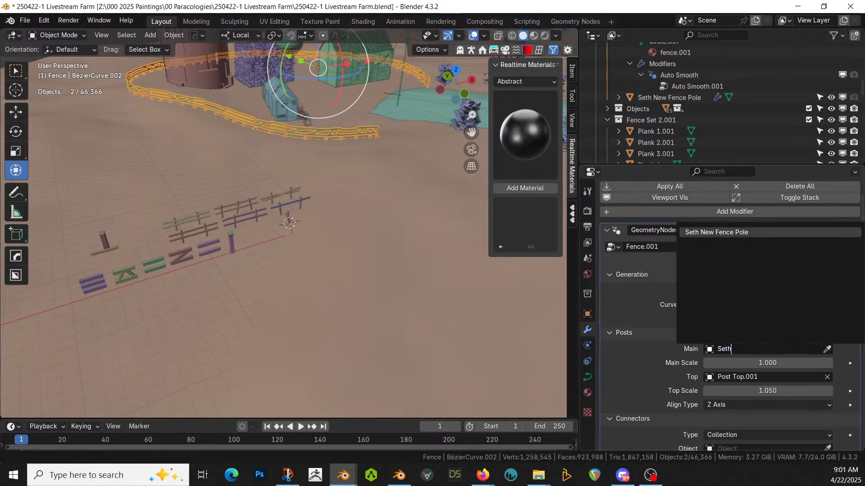
left_click(712, 232)
scroll(336, 140, "up", 6)
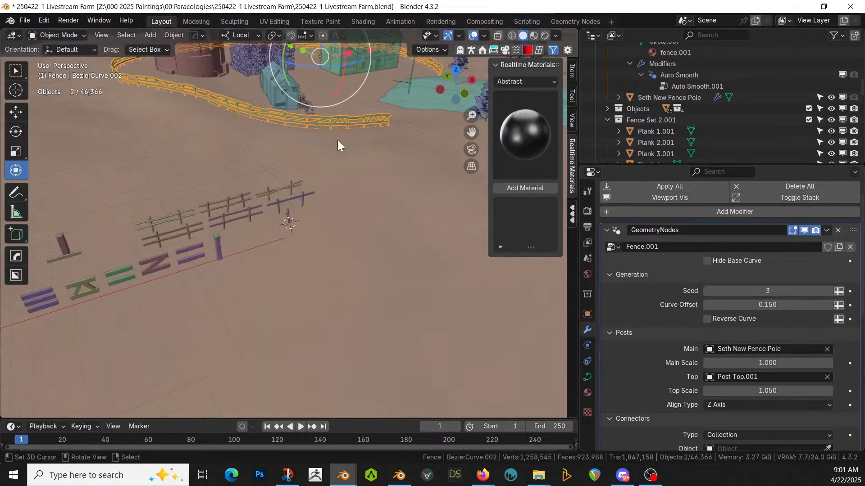
scroll(326, 291, "up", 3)
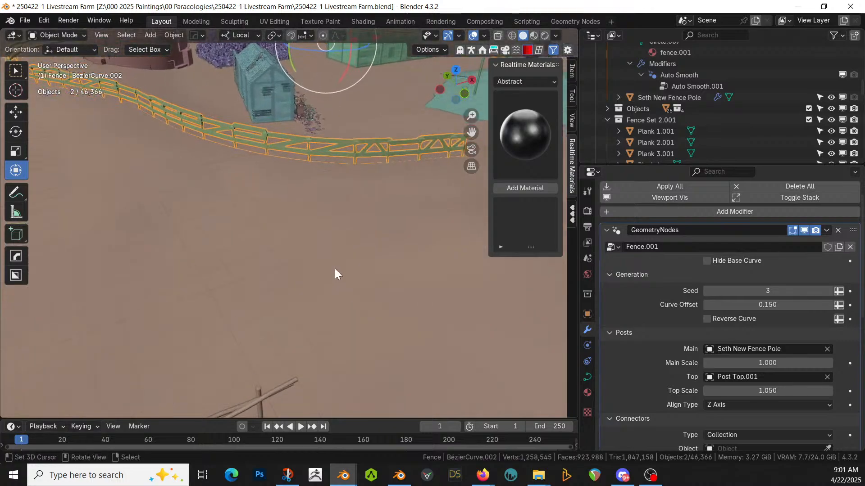
scroll(331, 270, "down", 5)
middle_click_drag(333, 267, 356, 236, "shift")
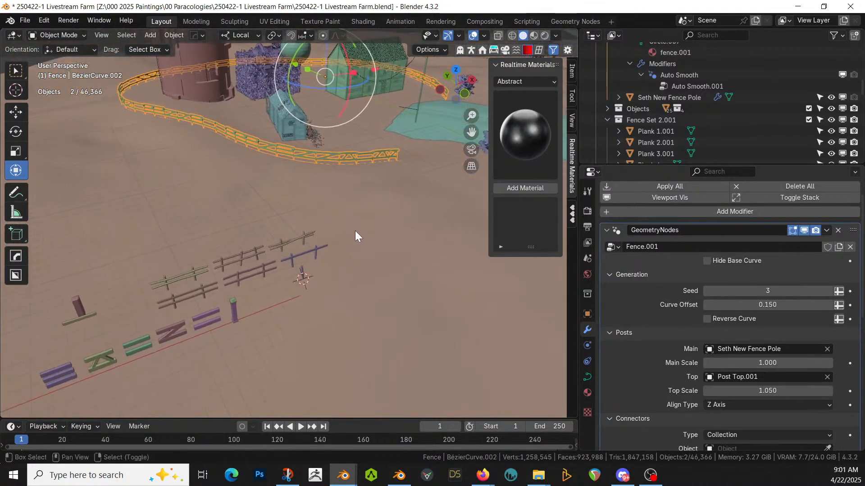
left_click(826, 377)
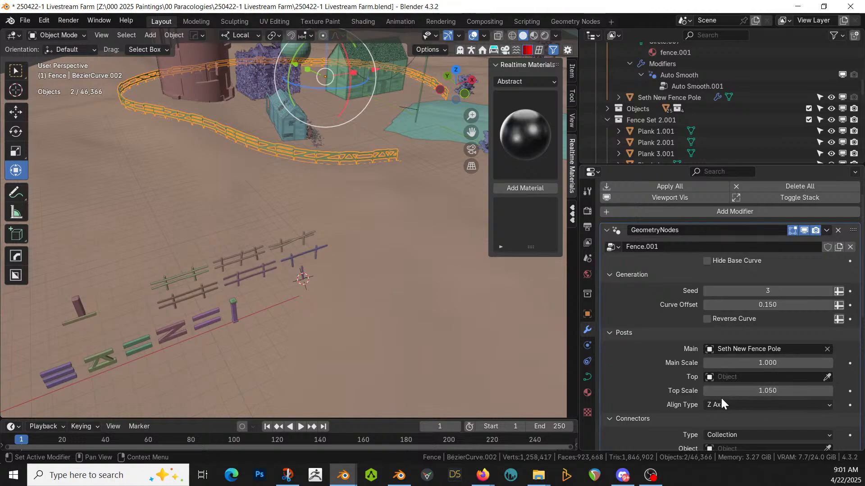
Step: Examine the fence's connector collection setting and the plank objects that belong to Fence Set 2.001
scroll(720, 399, "down", 2)
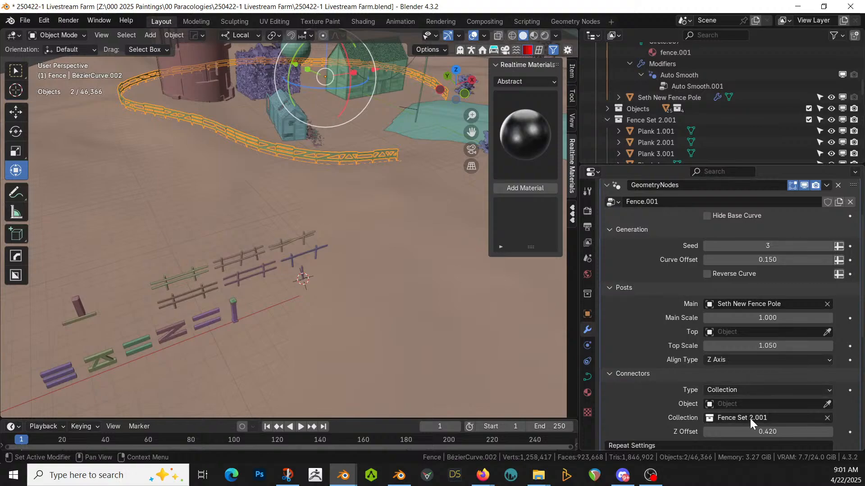
scroll(750, 418, "down", 1)
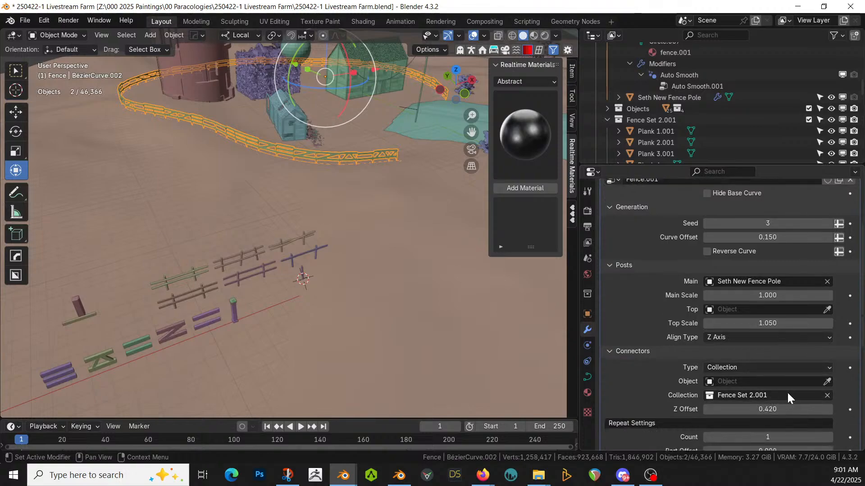
left_click(773, 395)
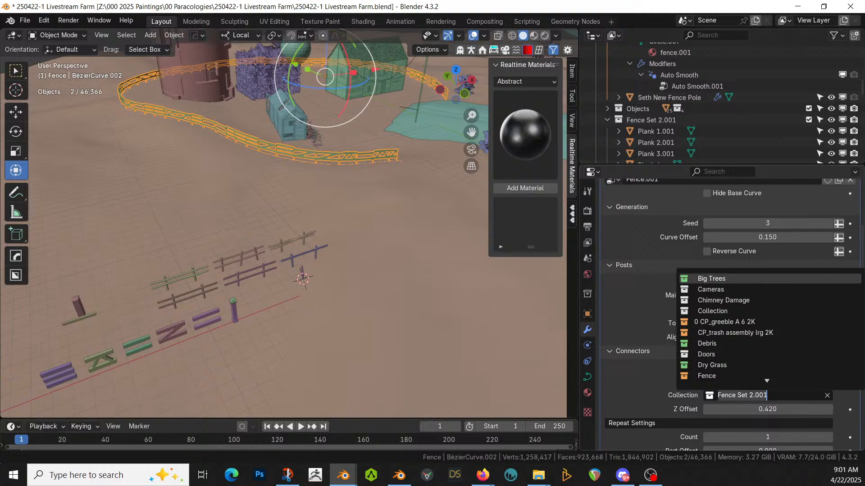
left_click(158, 333)
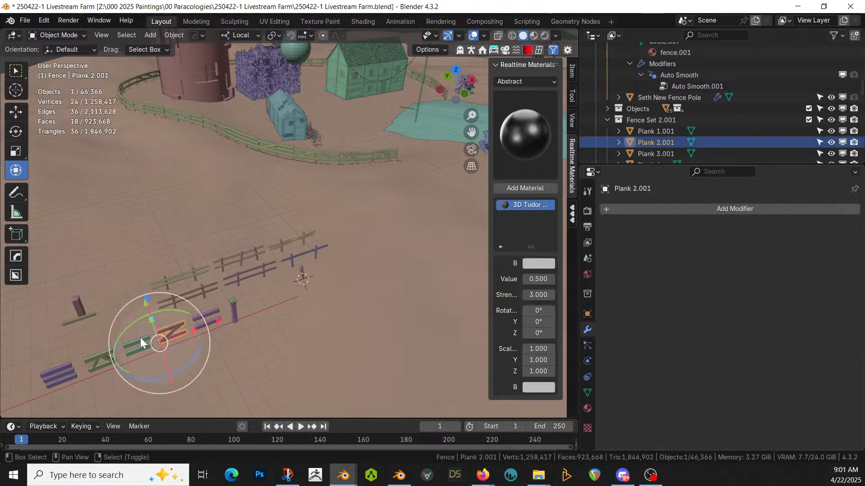
left_click(139, 337, "shift")
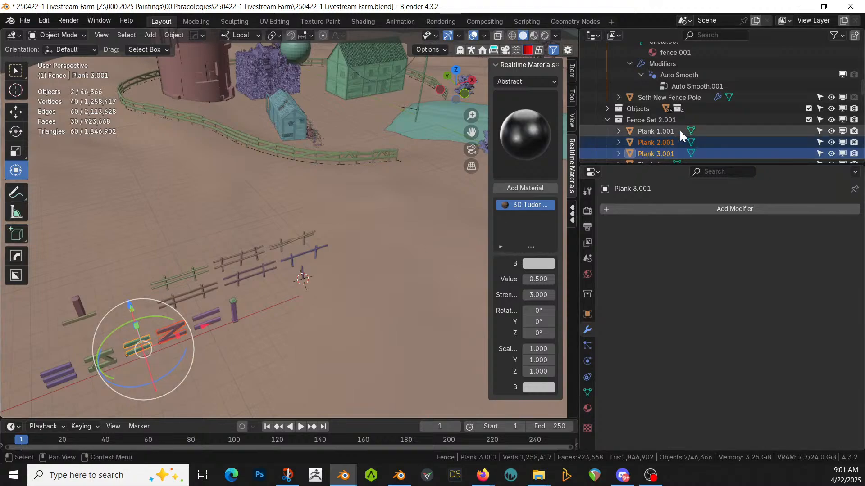
scroll(681, 135, "down", 2)
scroll(682, 139, "down", 2)
scroll(682, 141, "up", 2)
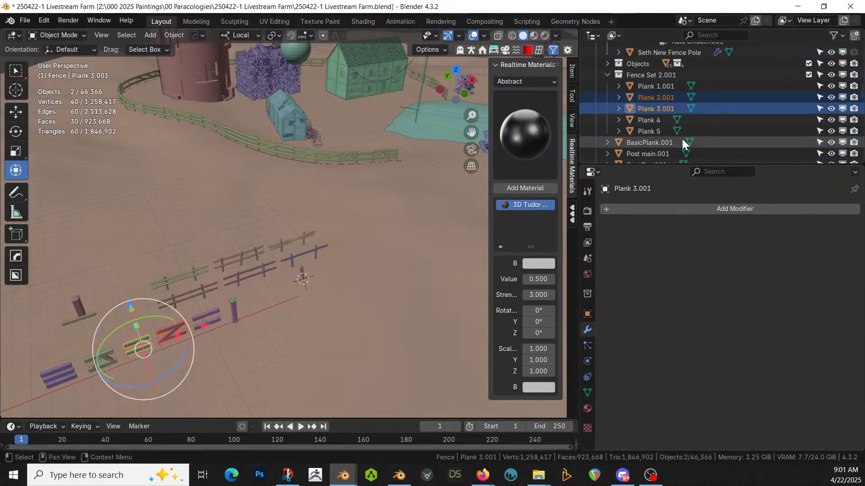
Step: Delete the upright posts from the fence.001 mesh, keeping only its two horizontal rails
left_click(201, 284)
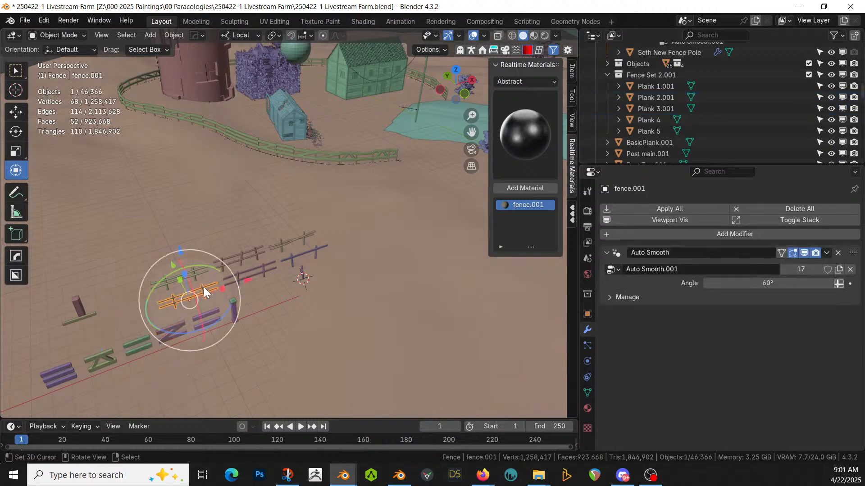
key("Tab")
scroll(190, 294, "up", 3)
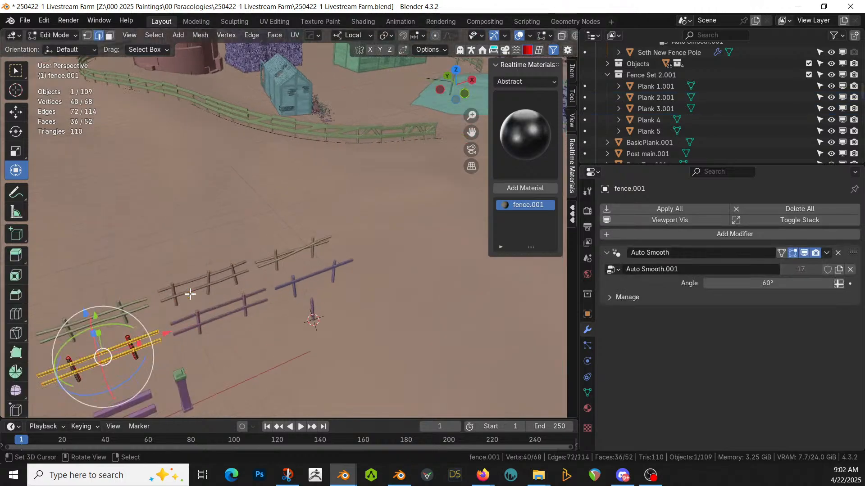
key("ctrl+i")
key("x")
left_click(190, 292)
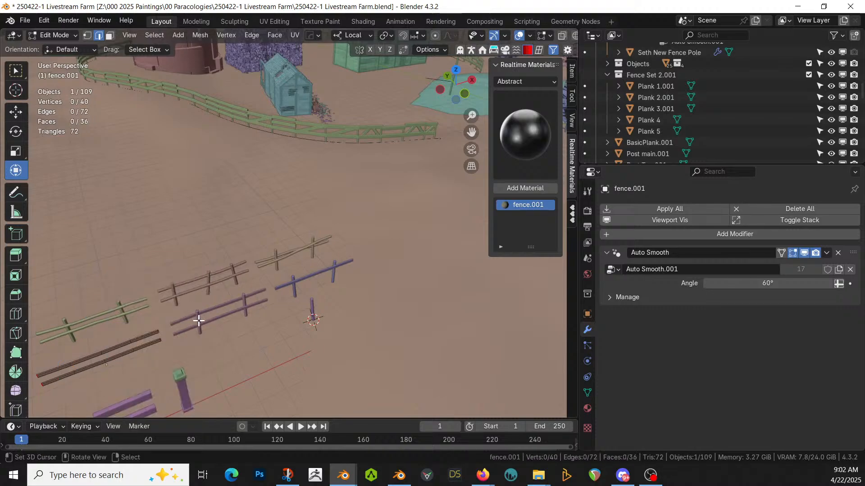
key("Tab")
Step: Delete both upright posts from the fence.002 mesh so that only its rails remain
left_click(199, 321)
key("Tab")
left_click(199, 322)
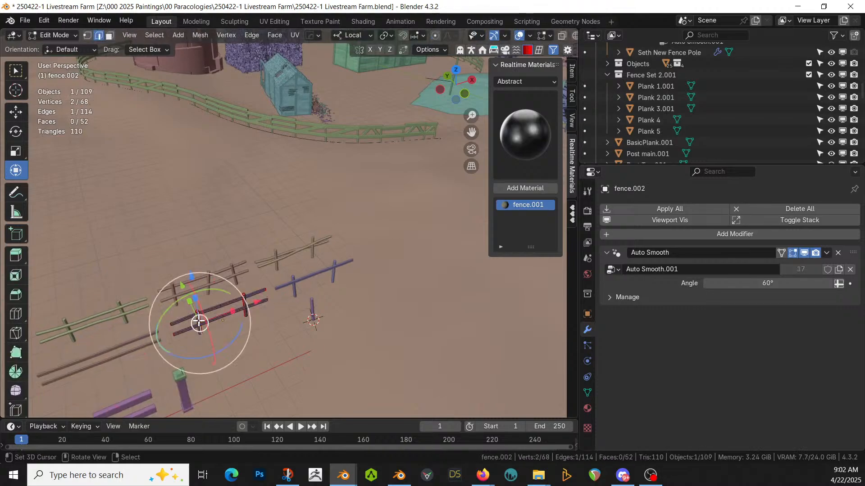
key("ctrl+l")
key("x")
left_click(244, 302)
key("Tab")
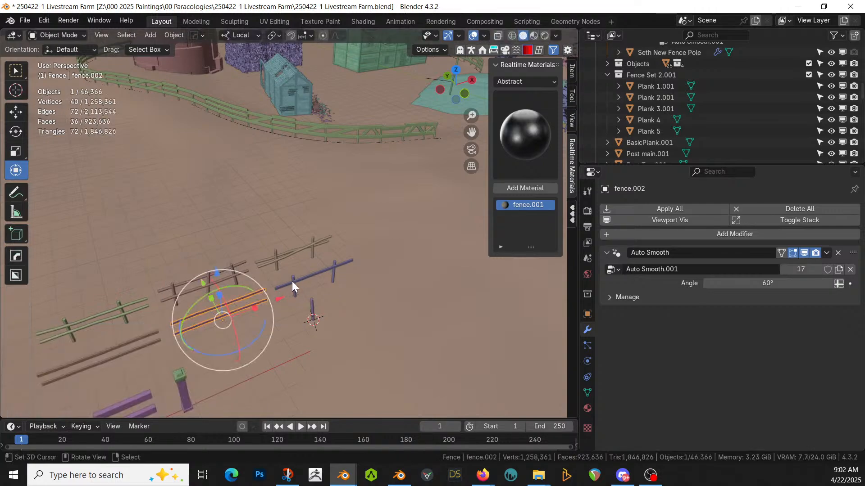
Step: Delete the two posts from the fence.003 mesh, keeping its single rail
left_click(292, 282)
key("Tab")
left_click(290, 285)
key("ctrl+l")
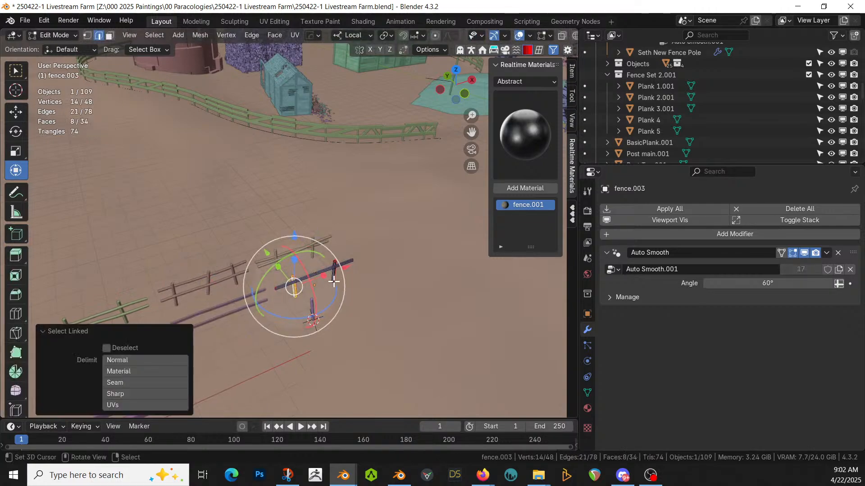
key("x")
left_click(334, 276)
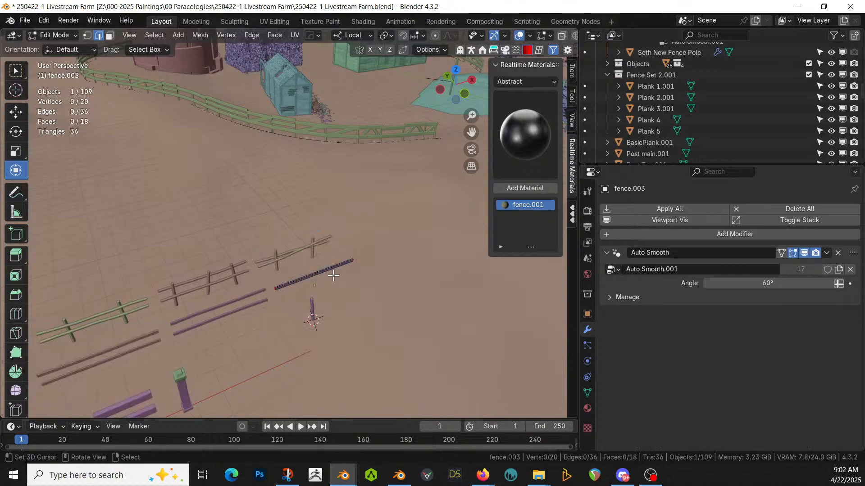
key("Tab")
Step: Remove the two posts from the mesh of the object named fence, keeping its crossing rails
left_click(281, 261)
key("Tab")
left_click(277, 260)
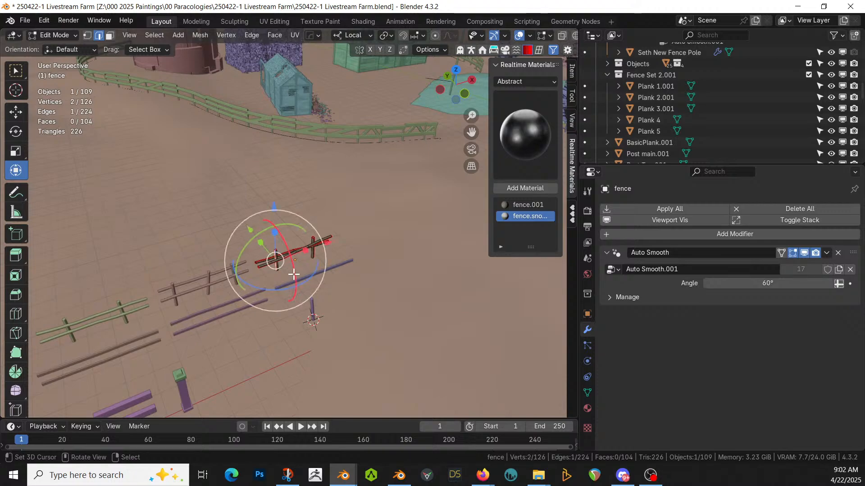
key("ctrl+l")
key("x")
left_click(332, 247)
key("Tab")
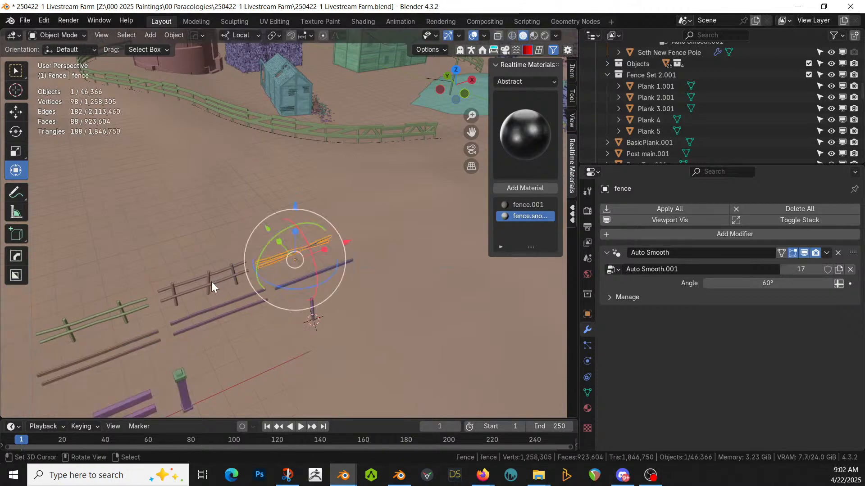
Step: Select all three linked posts in the fence.005 mesh and delete them, leaving only the rails
left_click(210, 281)
key("Tab")
left_click(174, 302)
key("ctrl+l")
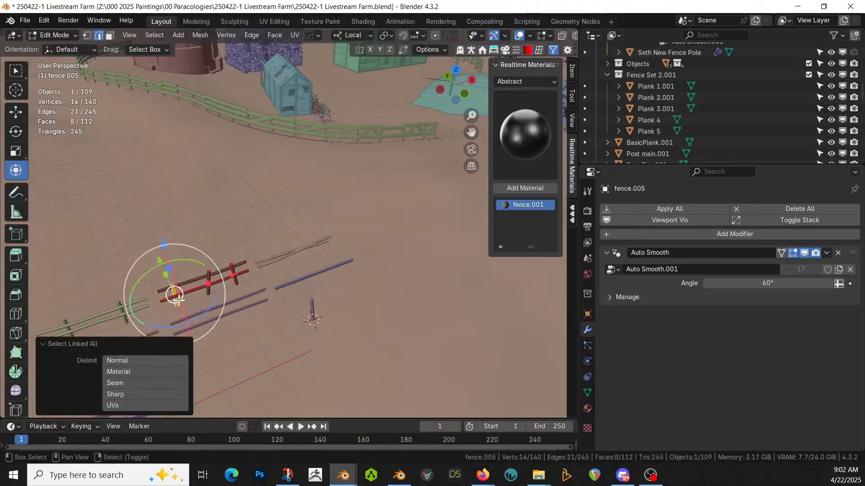
left_click(208, 285, "shift")
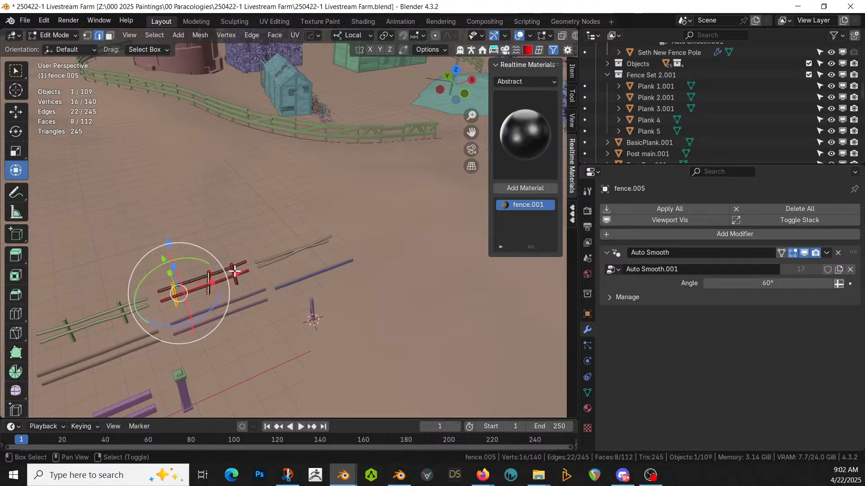
left_click(235, 271, "shift")
key("ctrl+l")
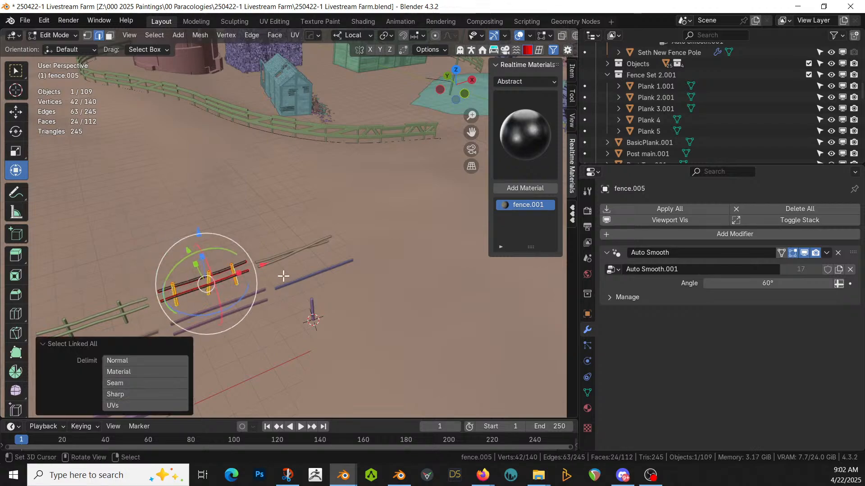
key("x")
left_click(280, 276)
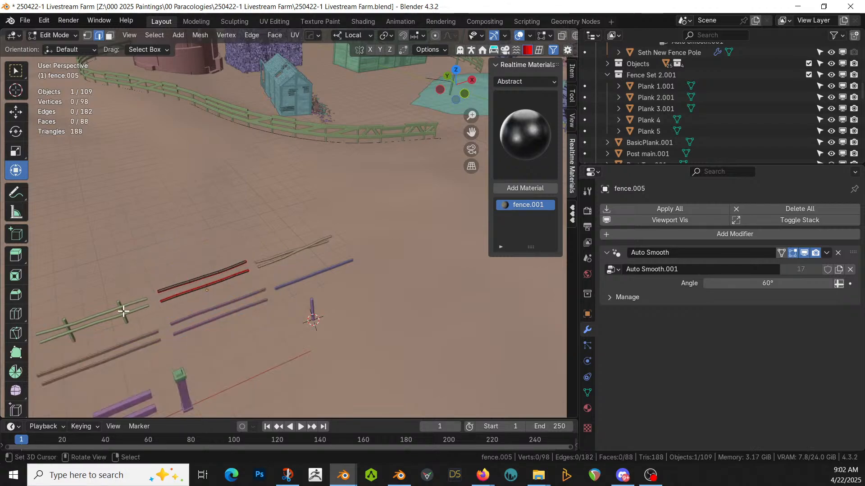
Step: Delete the two linked posts from the fence.004 mesh, leaving only its rails
key("Tab")
left_click(123, 312)
key("Tab")
left_click(120, 311)
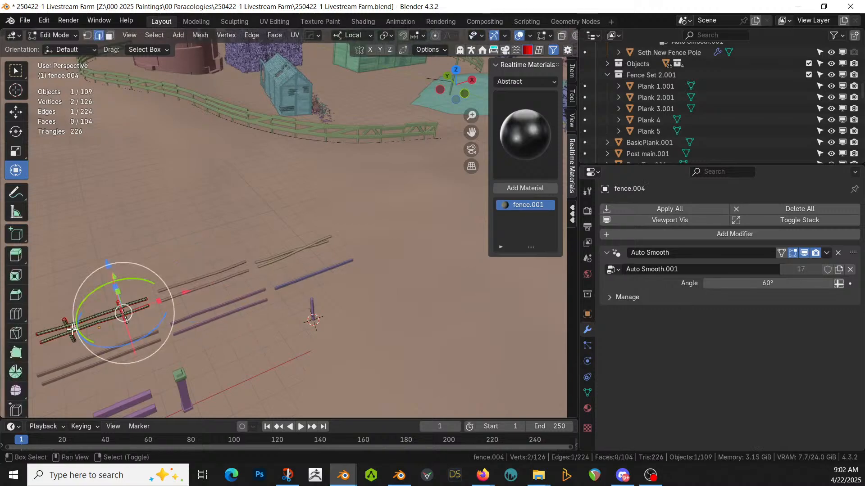
left_click(73, 329, "shift")
key("ctrl+l")
key("x")
left_click(148, 317)
key("Tab")
scroll(148, 317, "down", 1)
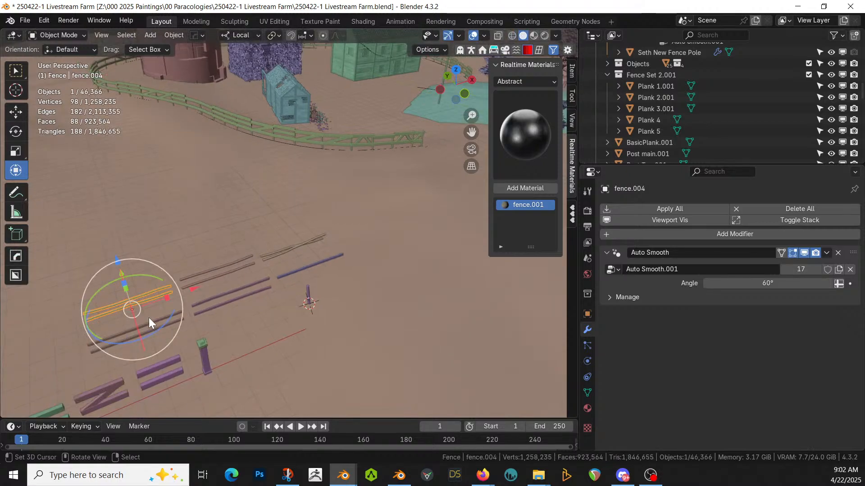
right_click(158, 319, "shift")
right_click(205, 292, "shift")
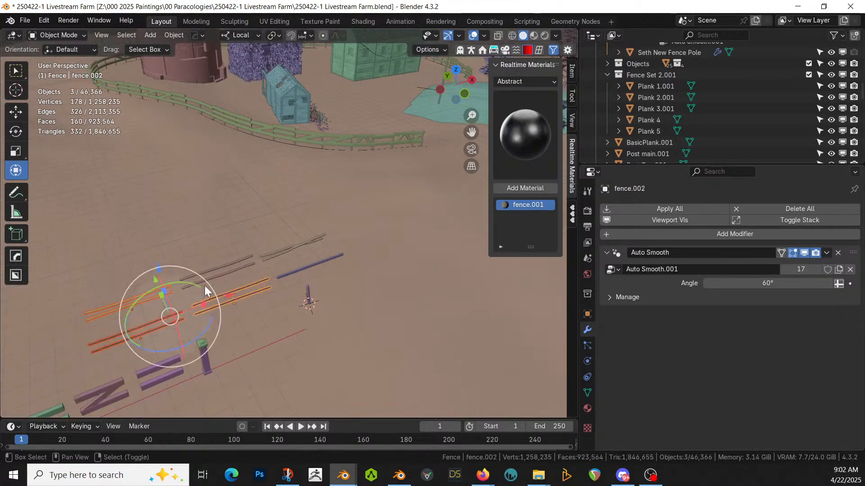
right_click(205, 275, "shift")
right_click(288, 256, "shift")
right_click(301, 271, "shift")
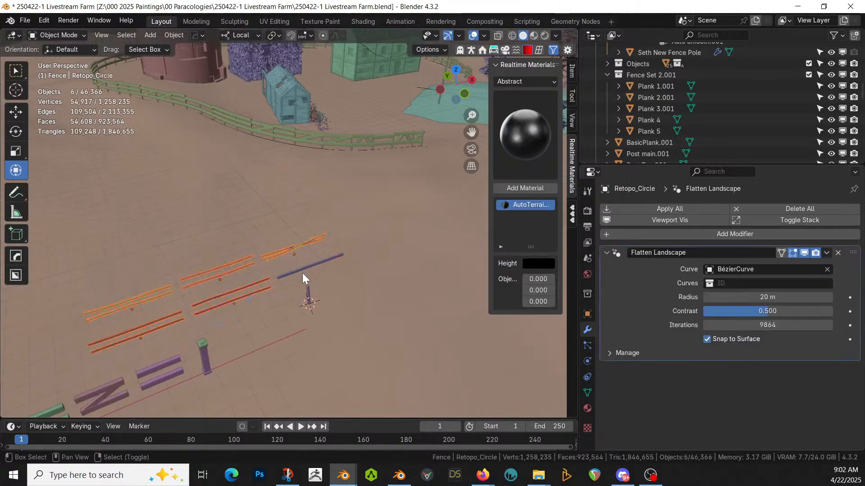
right_click(302, 267, "shift")
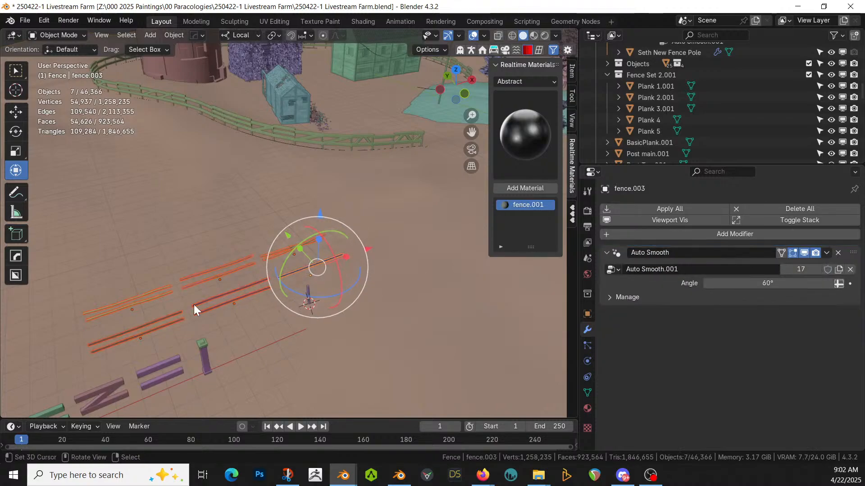
Step: Move all six post-free rail pieces into a new collection named with the creator's first name followed by "Fence Planks"
right_click(188, 277)
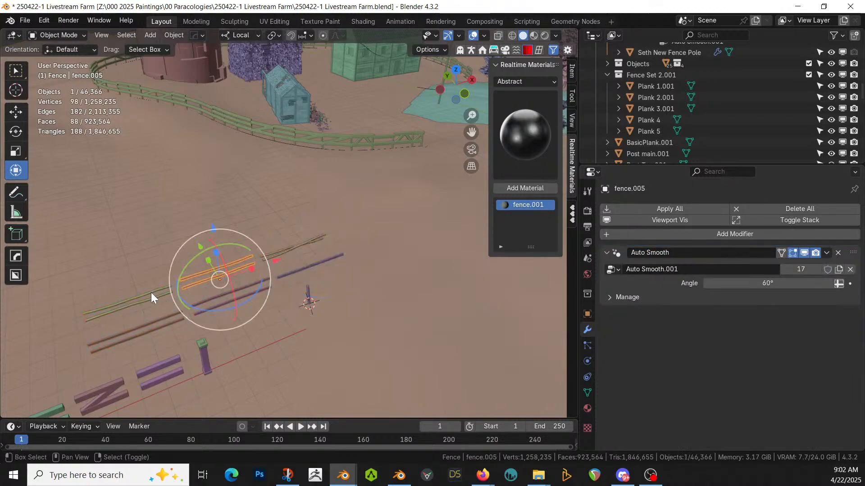
right_click(152, 295, "shift")
right_click(275, 255, "shift")
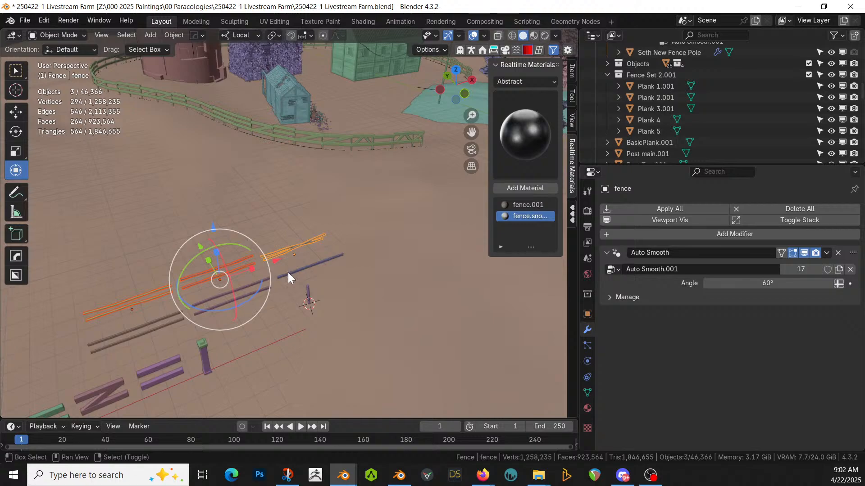
right_click(288, 272, "shift")
right_click(229, 291, "shift")
right_click(156, 321, "shift")
key("m")
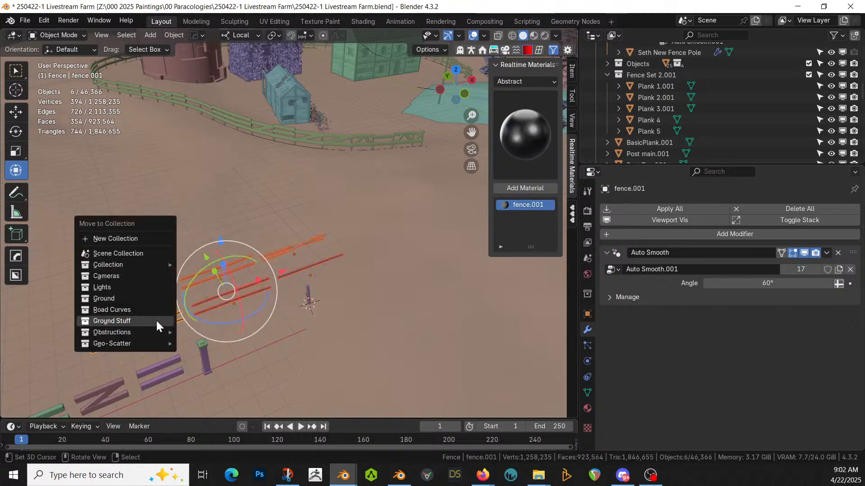
left_click(129, 238)
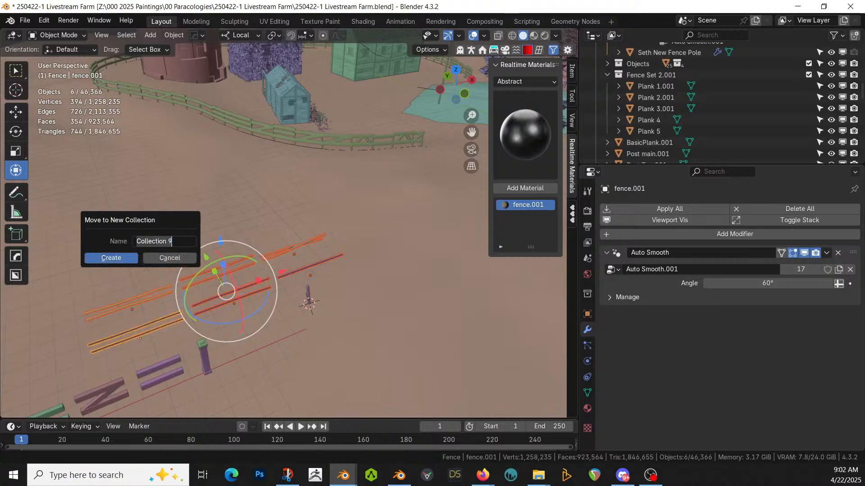
type("f")
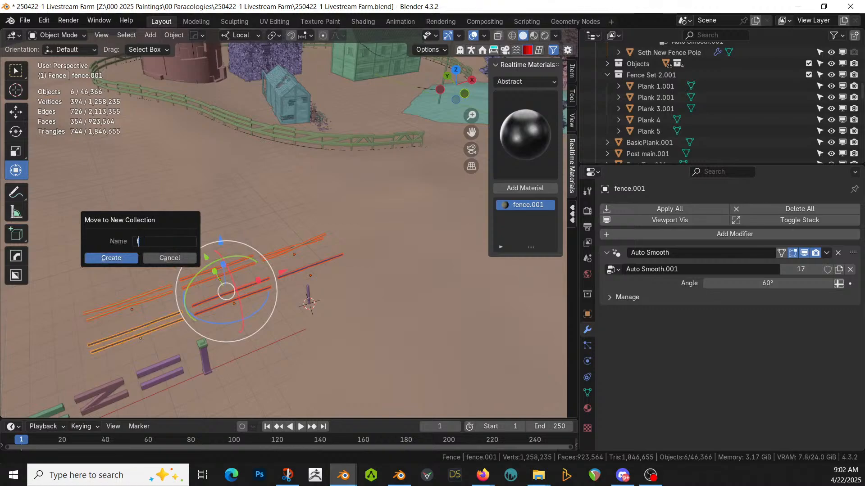
type("Seth Fence")
type("Planks")
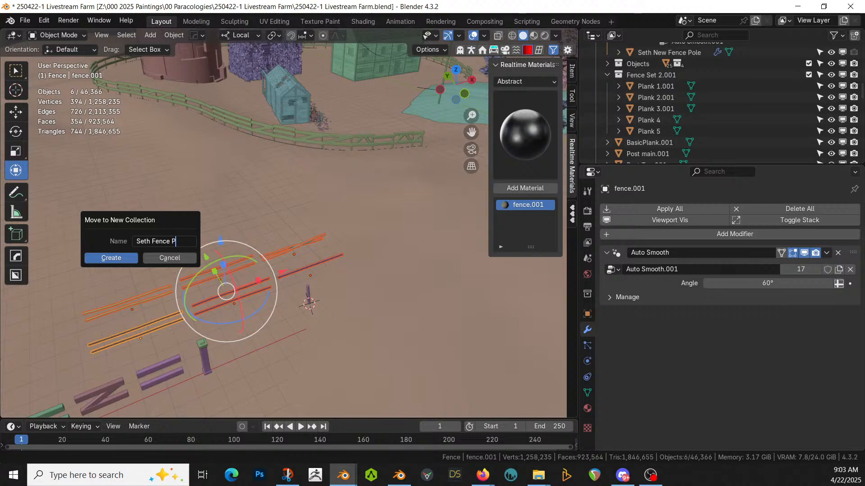
key("Return")
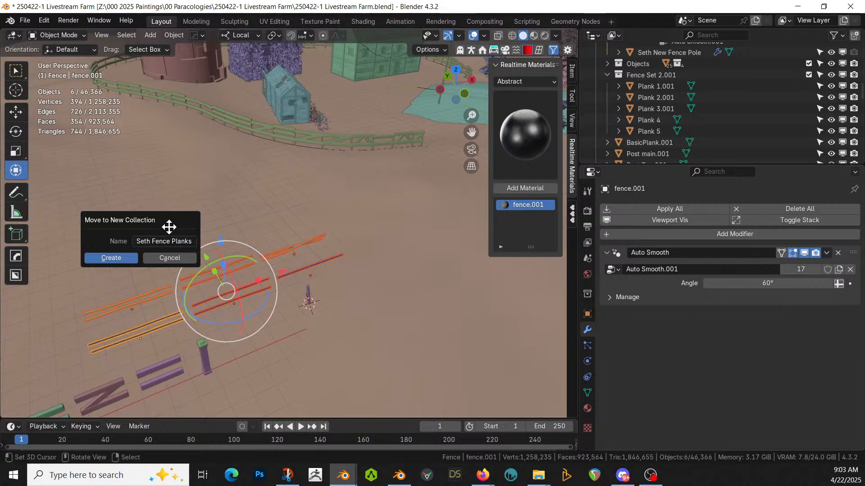
left_click(126, 256)
Step: Replace the farm fence curve's connector collection, Fence Set 2.001, with the new Fence Planks collection
left_click(257, 126)
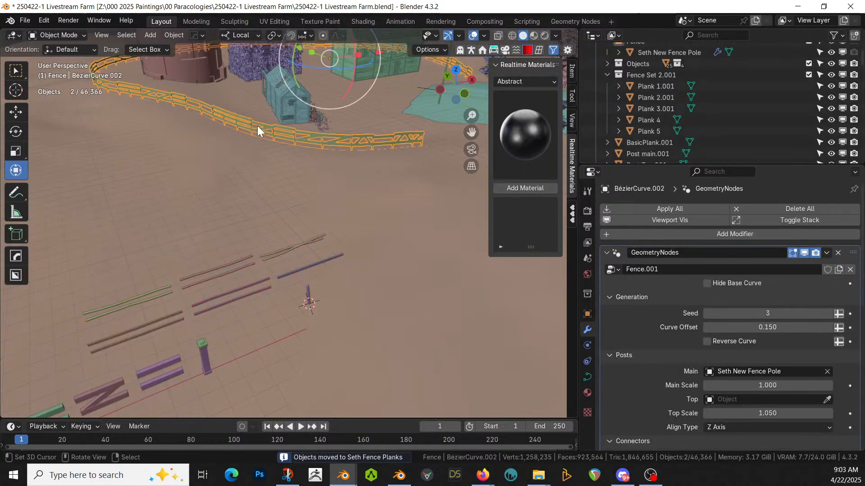
scroll(798, 393, "down", 3)
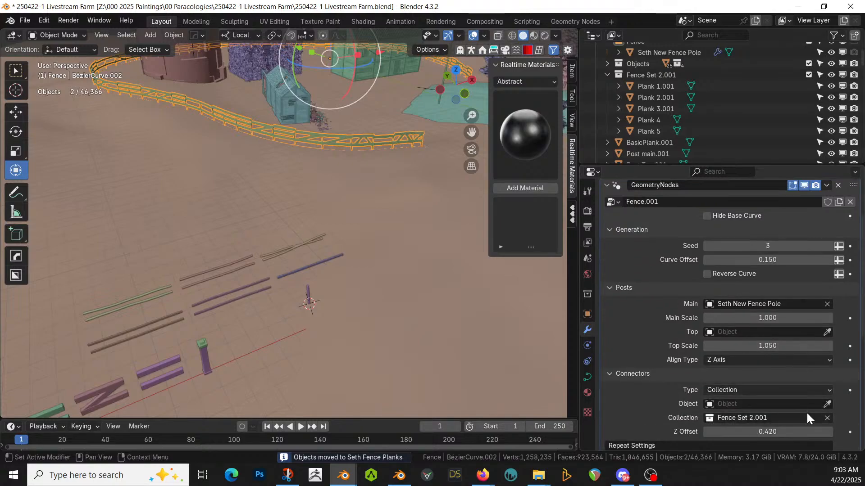
left_click(827, 418)
left_click(766, 419)
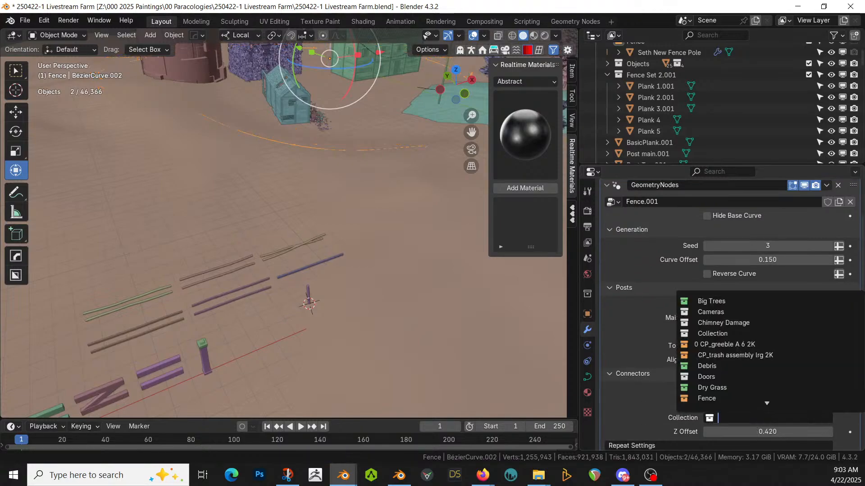
type("Seth")
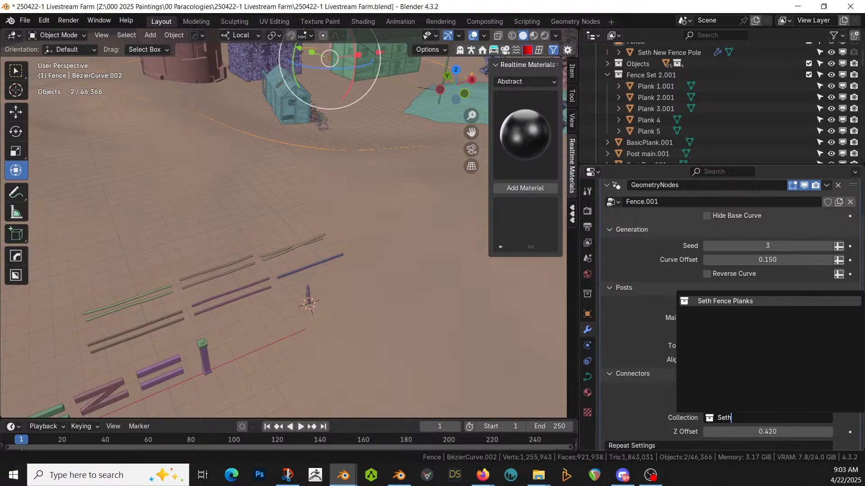
left_click(720, 301)
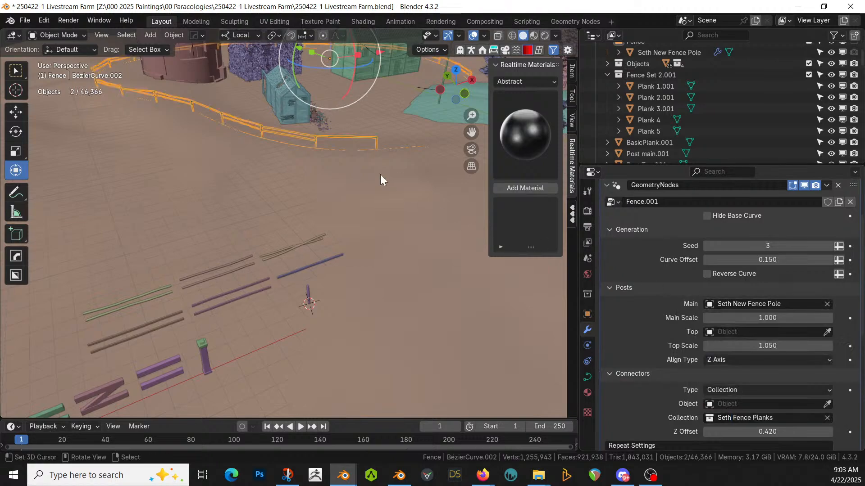
Step: Set the fence connectors' Z Offset to 0.170 and try a repeat count of 2 before restoring it to 1
middle_click_drag(377, 171, 398, 148)
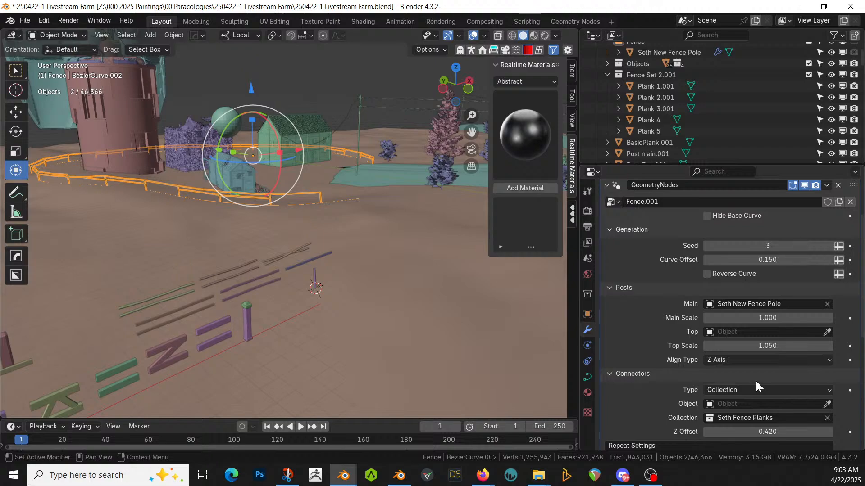
scroll(755, 387, "down", 2)
left_click_drag(782, 384, 749, 384)
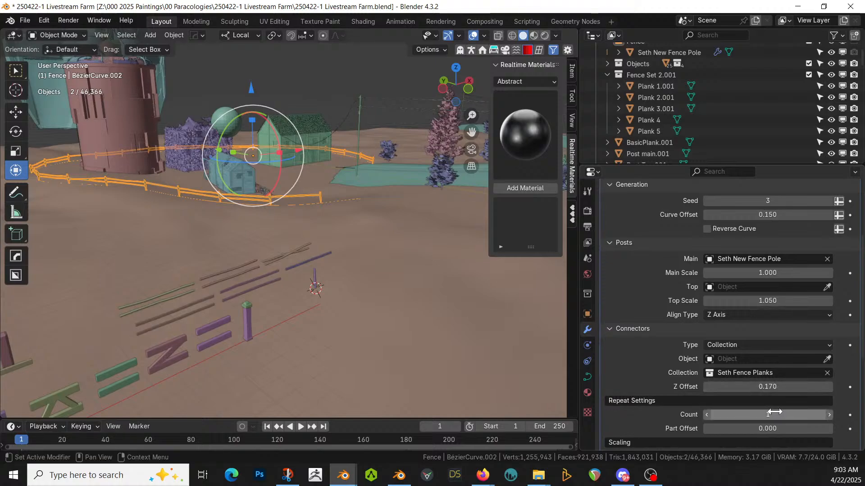
left_click(828, 414)
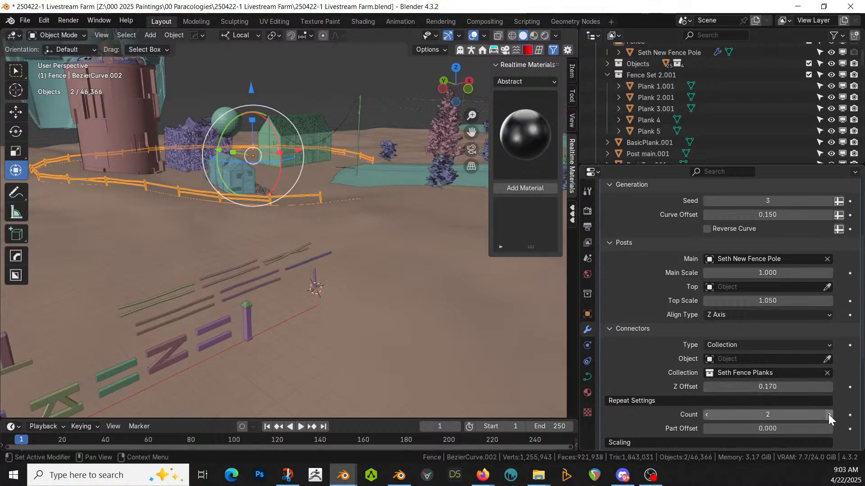
left_click(707, 415)
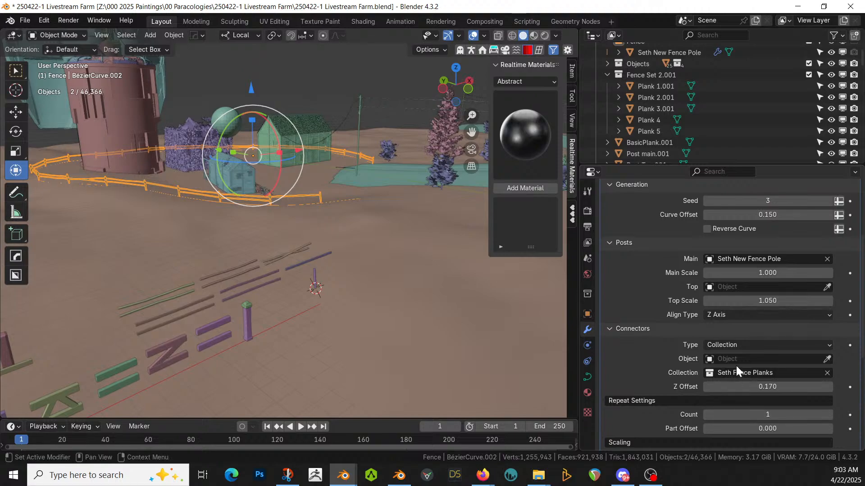
Step: Set the fence connectors' scaling Length to 0.750
scroll(732, 355, "down", 2)
scroll(732, 361, "down", 2)
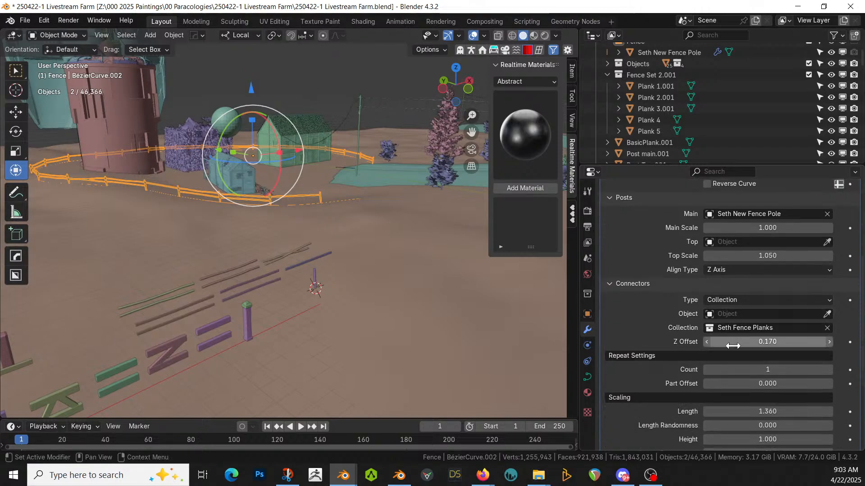
scroll(744, 392, "down", 3)
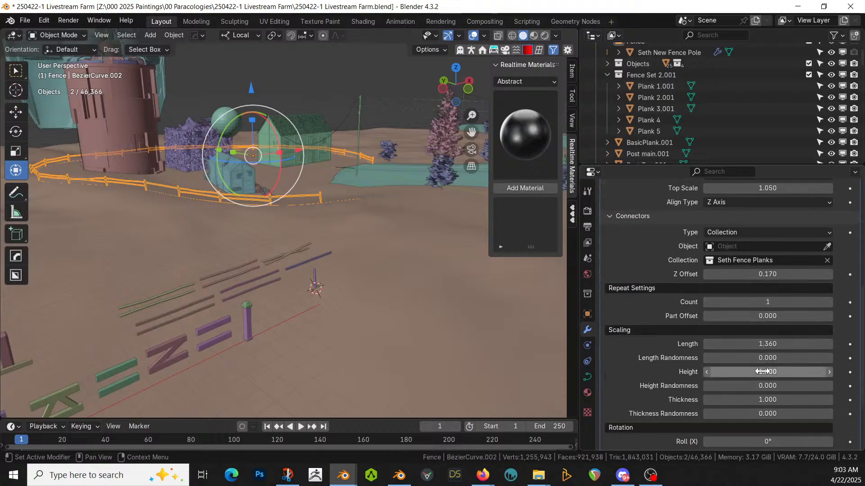
left_click_drag(785, 353, 758, 343)
left_click(768, 344)
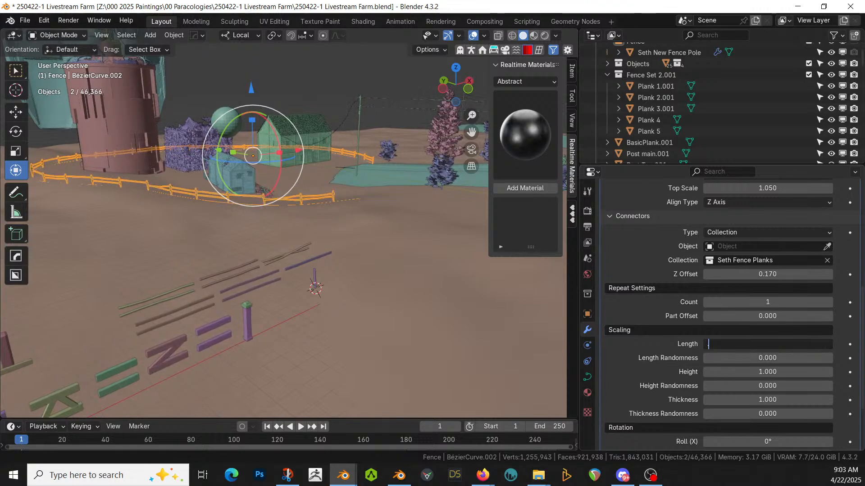
key("Return")
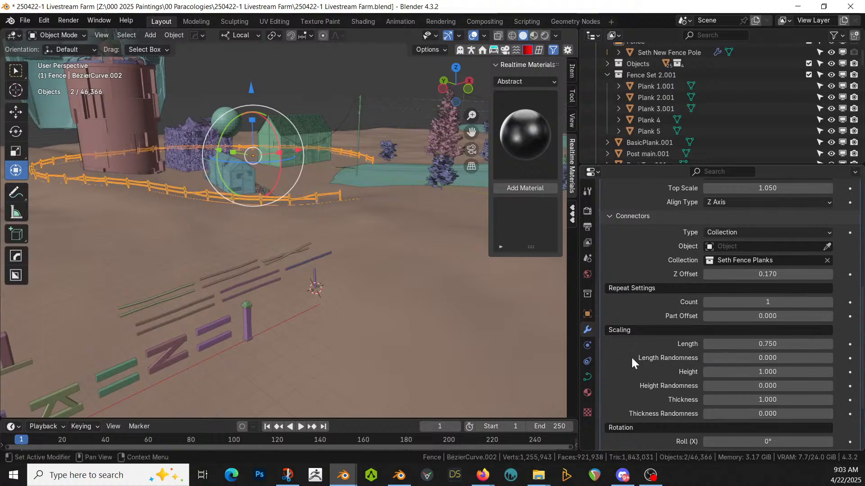
Step: Try a connector Length Randomness of 0.200, then settle on 0.100
scroll(304, 245, "up", 5)
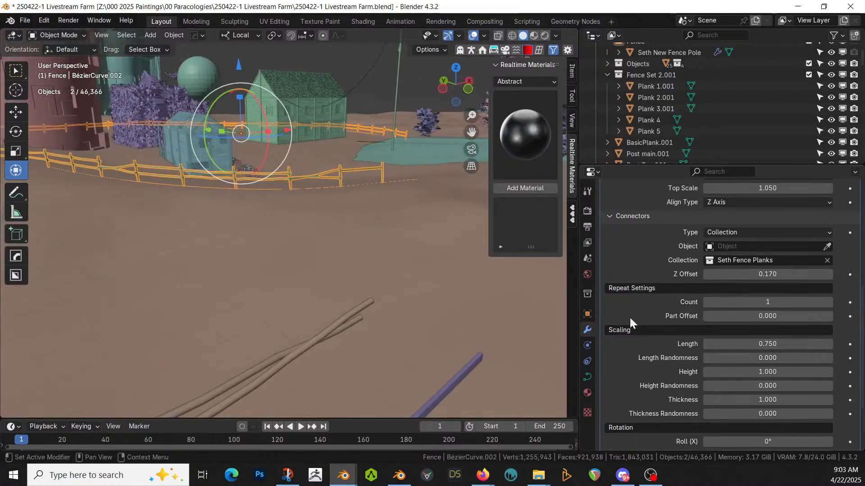
scroll(766, 372, "down", 4)
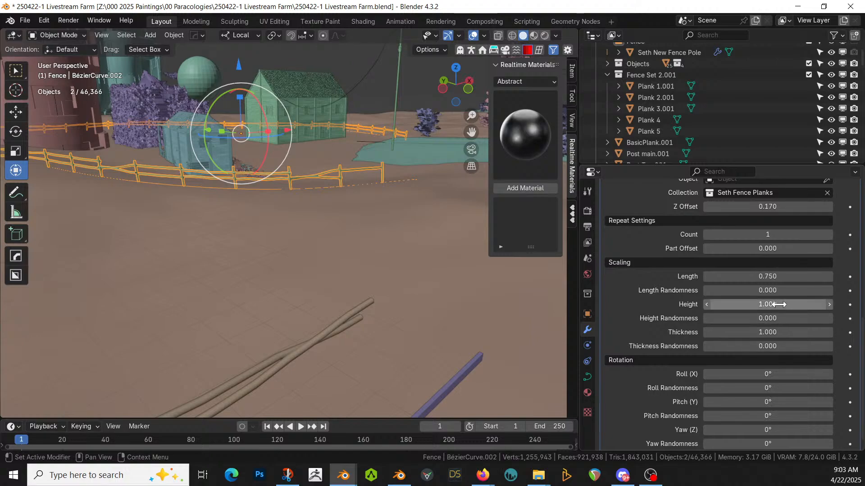
left_click(767, 292)
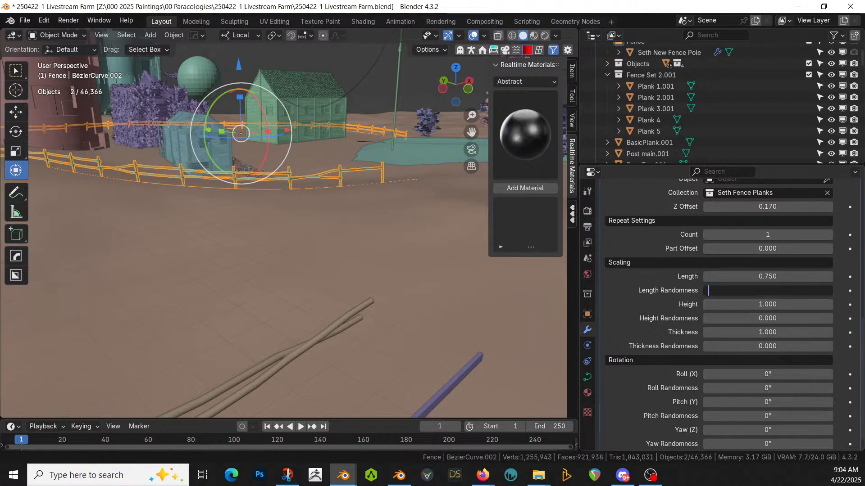
key("Return")
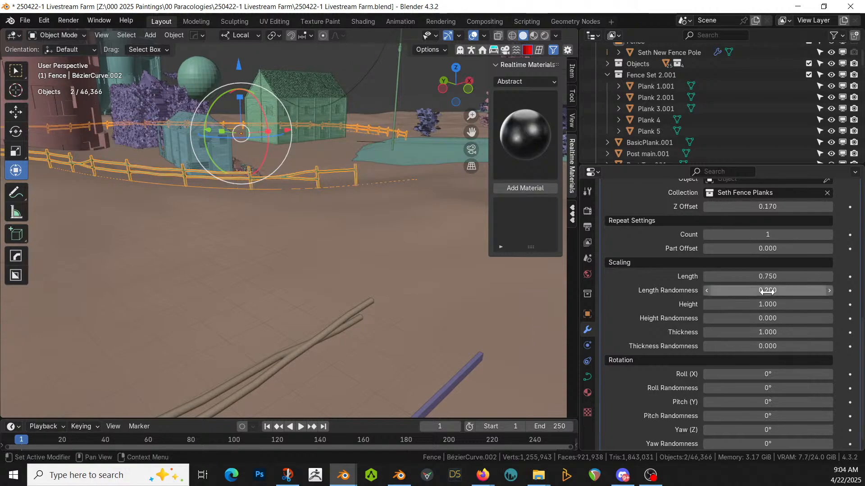
left_click(768, 292)
type(".1")
key("Return")
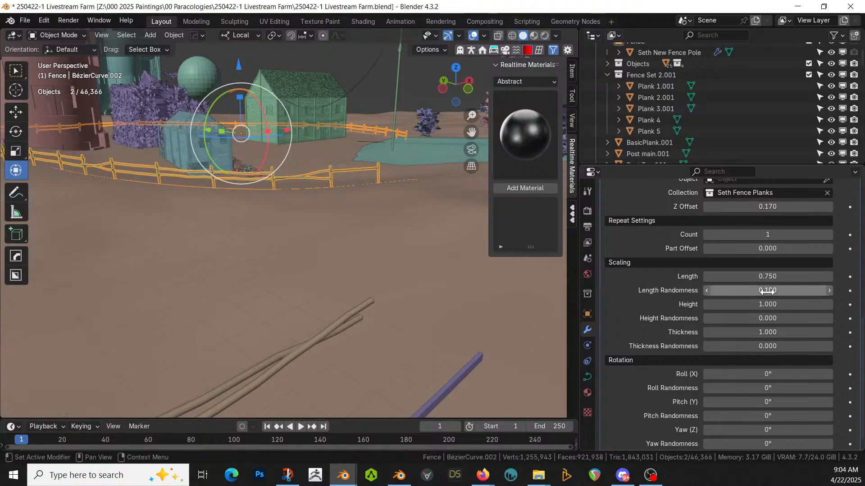
Step: Set both the Height Randomness and the Thickness Randomness of the fence connectors to 0.100
left_click(770, 319)
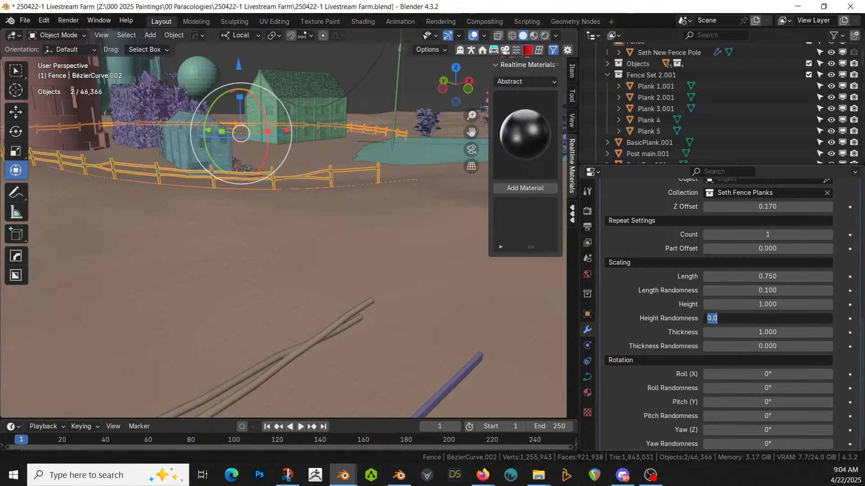
key("Return")
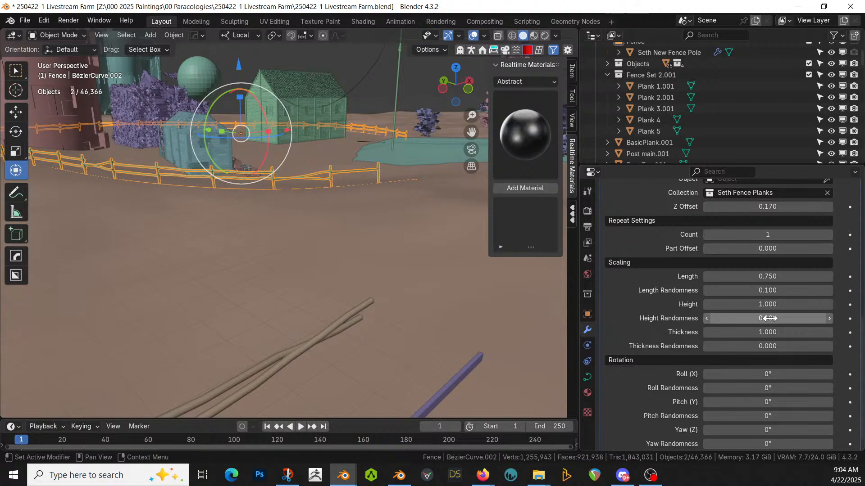
left_click(767, 345)
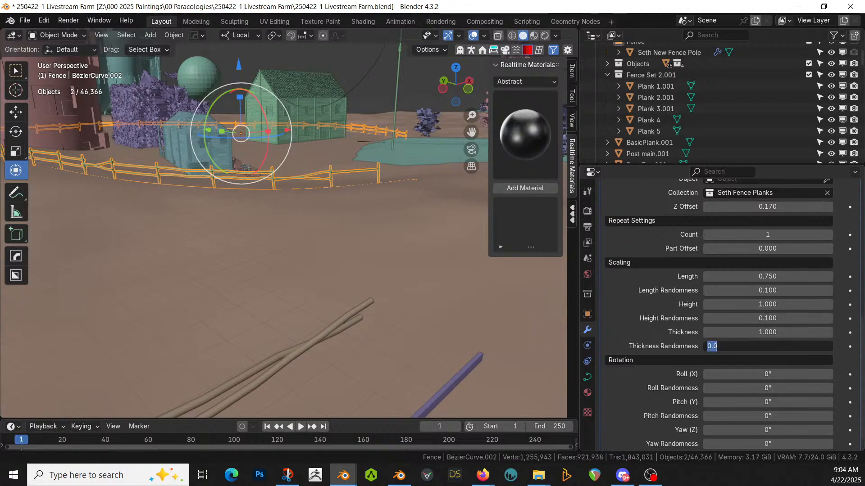
type(".1")
key("Return")
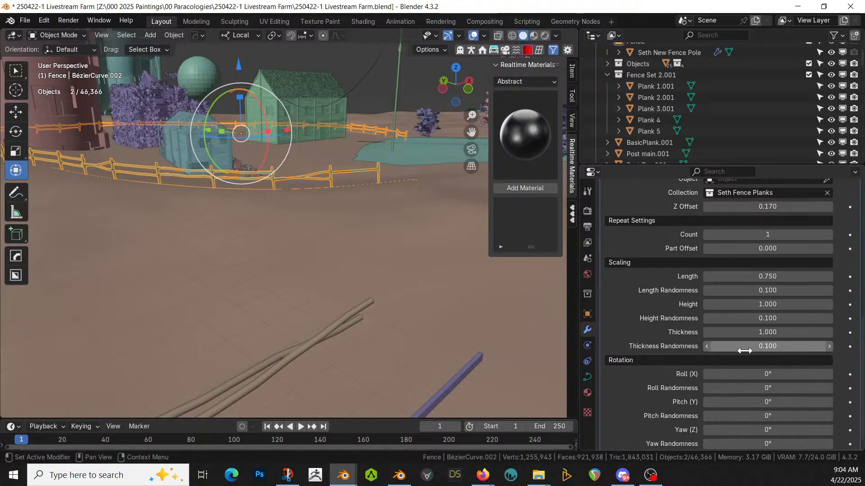
scroll(752, 386, "down", 1)
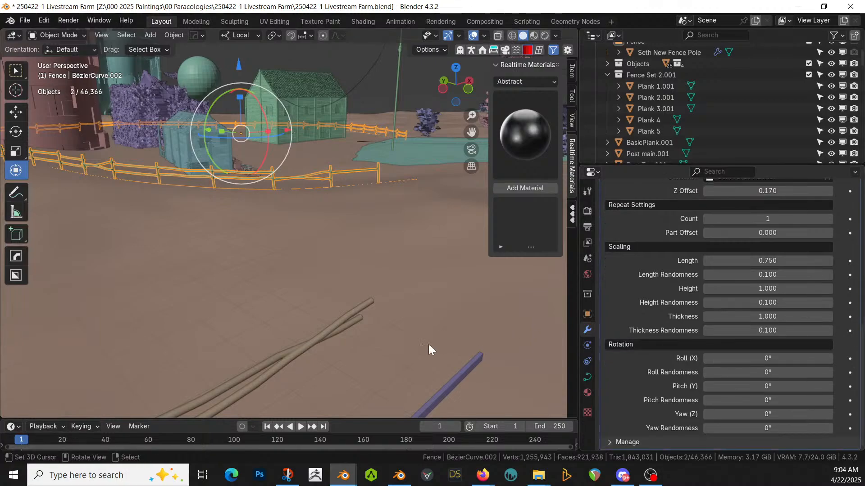
Step: Collapse the Fence Set 2.001, Road Curves, Geo-Scatter and Seth Fence Planks collections in the Outliner
middle_click_drag(439, 344, 422, 340, "shift")
scroll(703, 126, "down", 3)
scroll(704, 126, "up", 3)
scroll(704, 125, "up", 3)
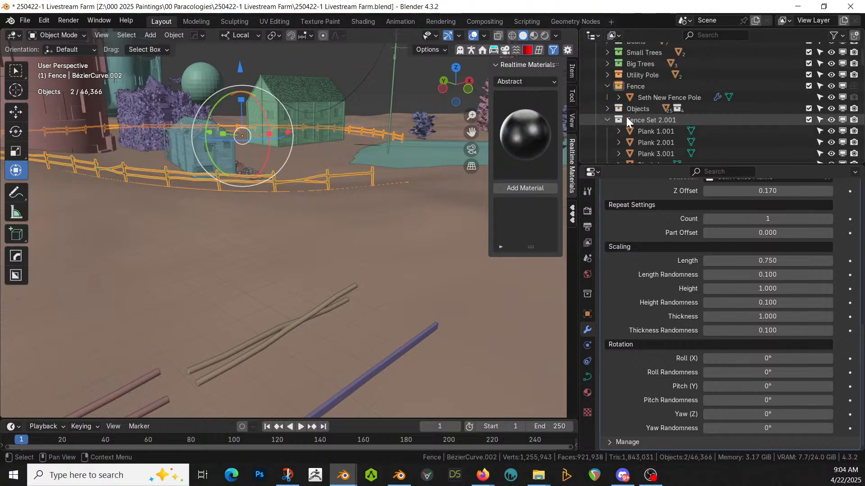
left_click(607, 120)
scroll(612, 58, "up", 10)
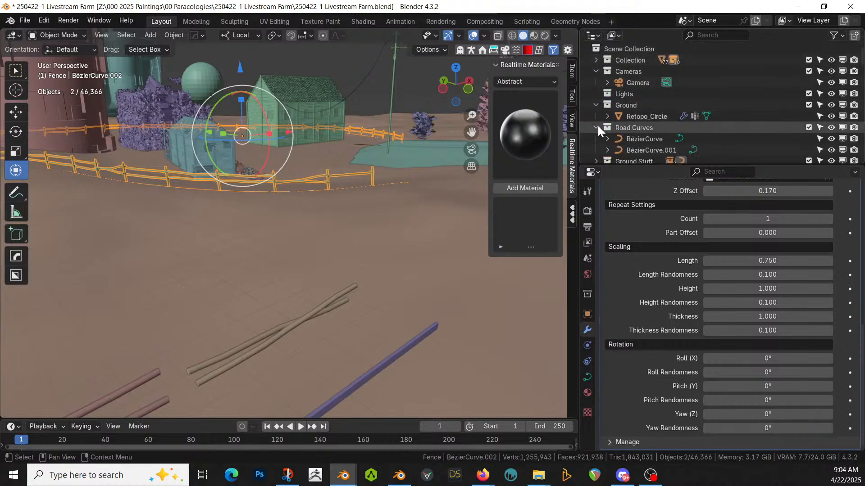
left_click(598, 128)
scroll(602, 147, "down", 5)
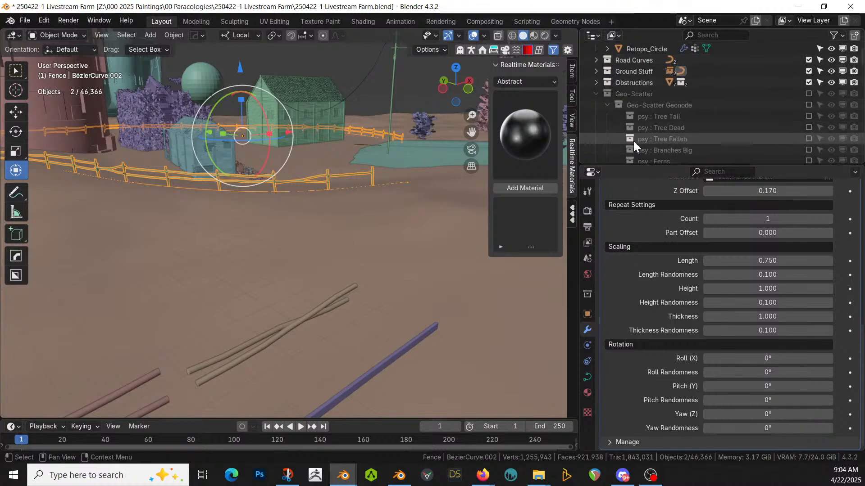
left_click(596, 94)
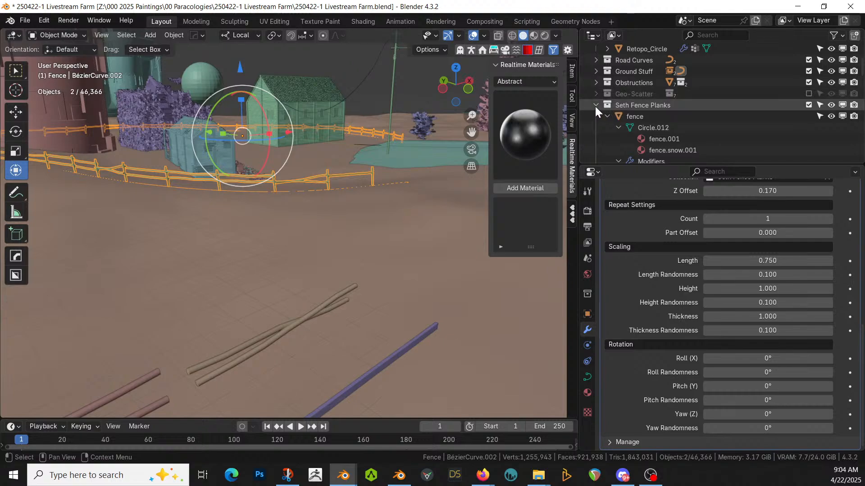
left_click(596, 105)
Step: Move the Seth Fence Planks collection into Collection and exclude Collection from the view layer
left_click_drag(663, 106, 628, 59)
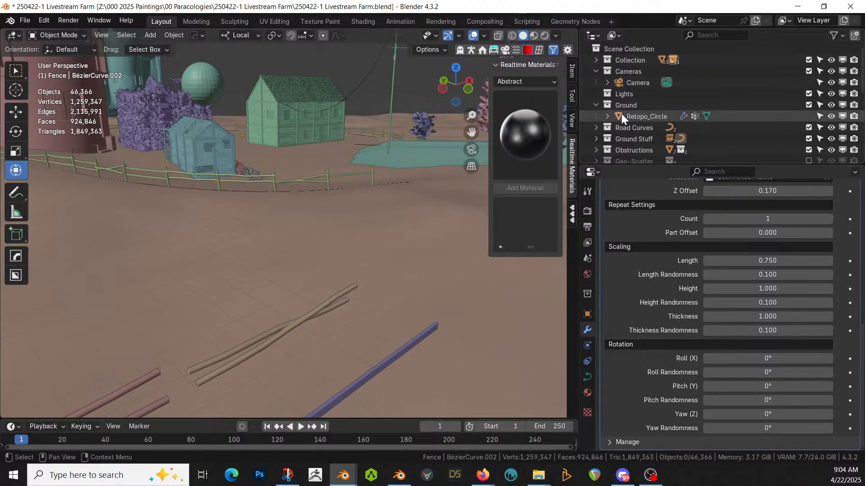
left_click(809, 61)
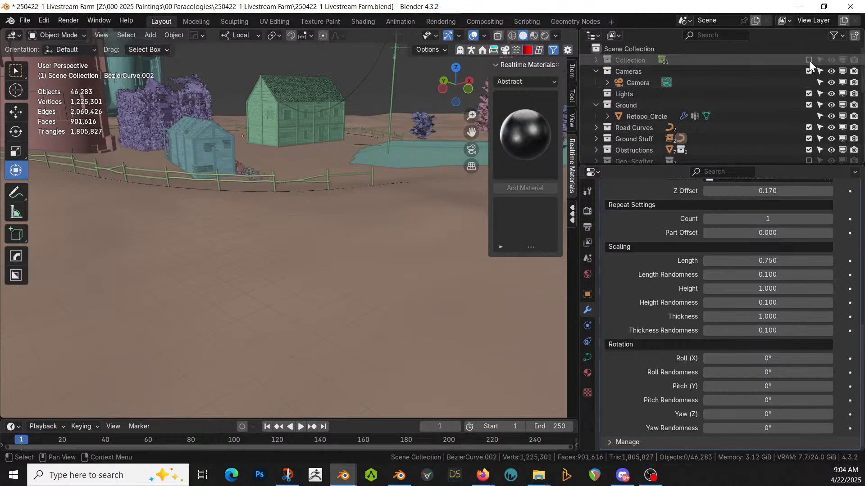
Step: Save the file and inspect the fence around the farm buildings up close, returning to the camera view
mouse_move(365, 185)
middle_mouse_down()
mouse_move(365, 196)
mouse_move(372, 191)
middle_mouse_up()
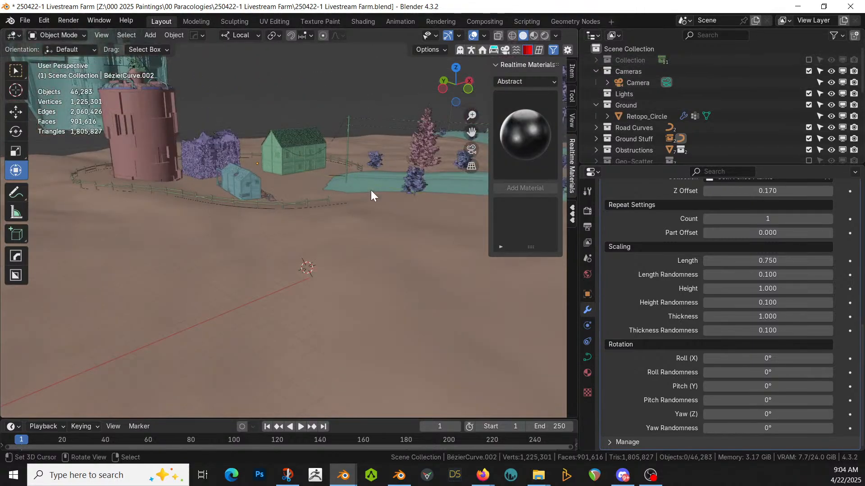
key("ctrl+s")
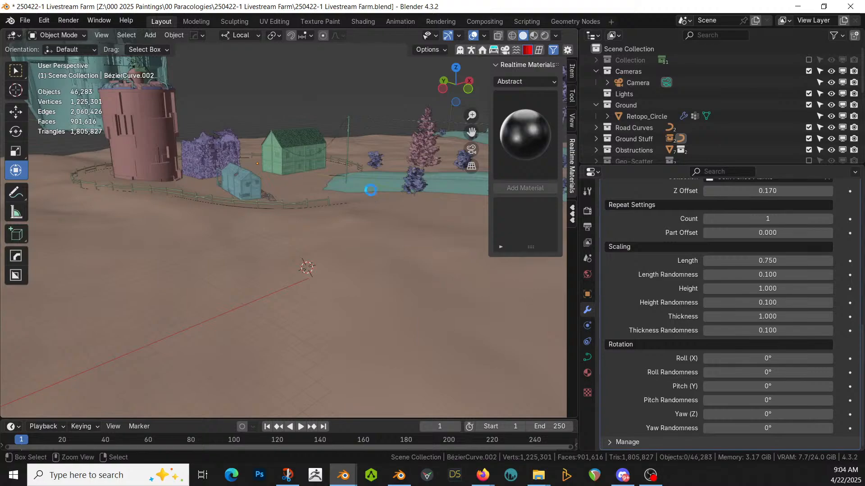
key("KP_0")
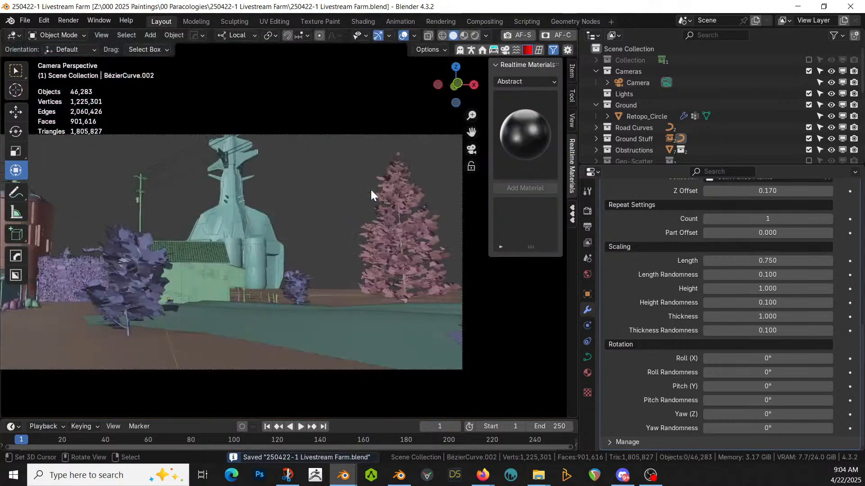
middle_click_drag(264, 287, 457, 278)
scroll(288, 277, "up", 3)
middle_click_drag(284, 278, 374, 220, "shift")
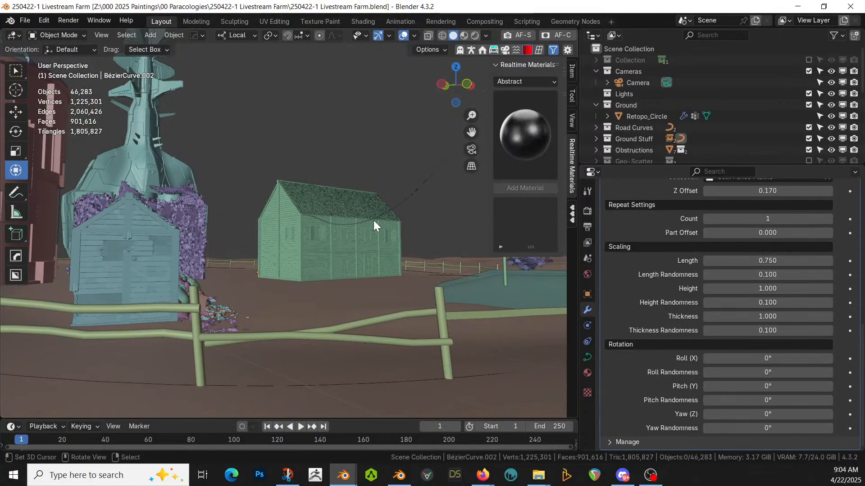
key("KP_0")
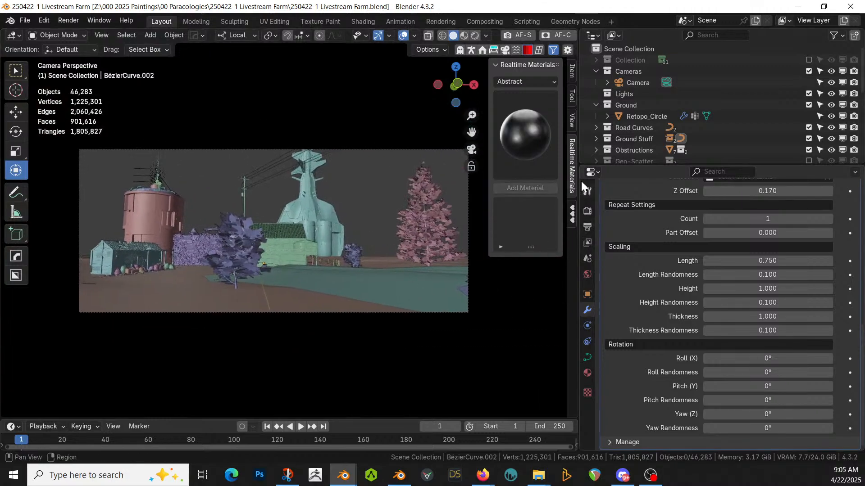
Step: Start importing an HDRi Maker background and go to the bookmarked HDRI Images folder
left_click(527, 49)
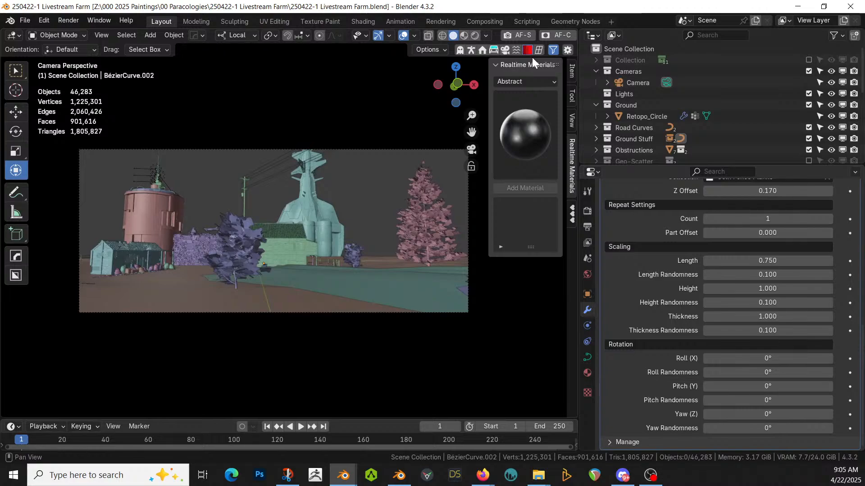
left_click(502, 51)
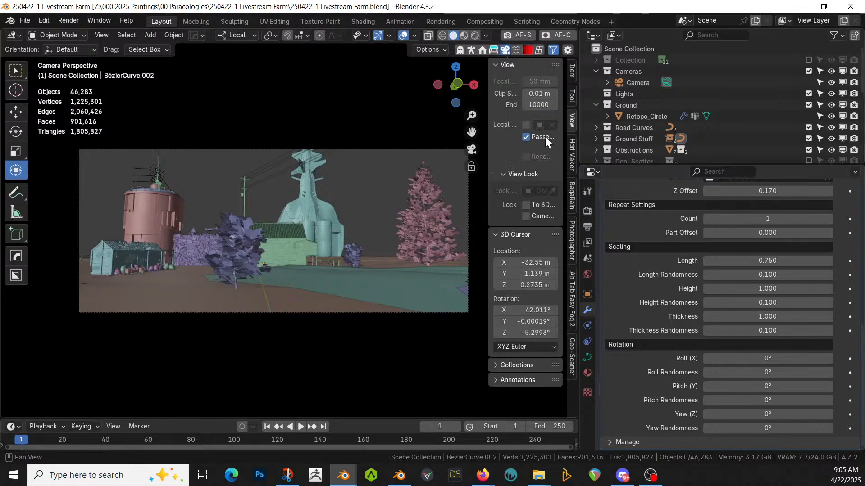
left_click(571, 158)
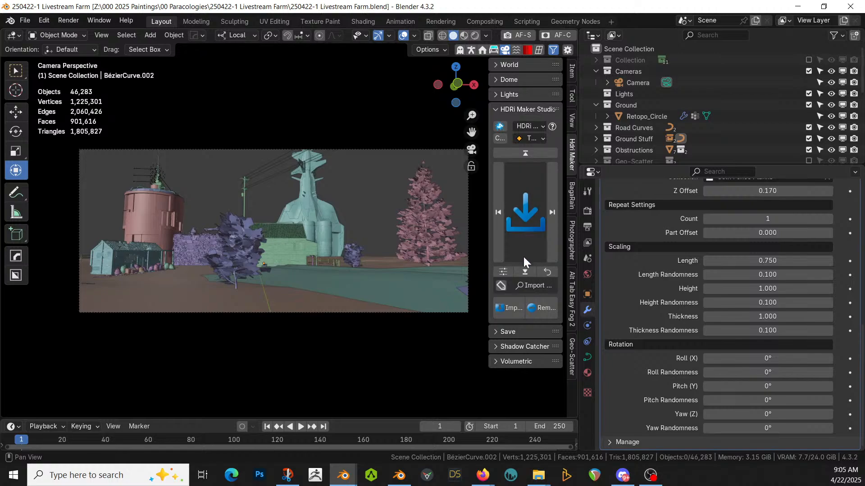
left_click(513, 308)
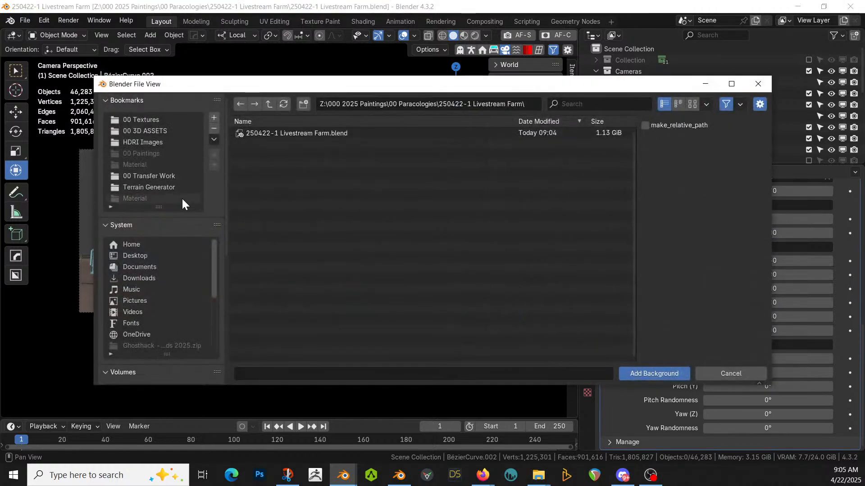
left_click(160, 141)
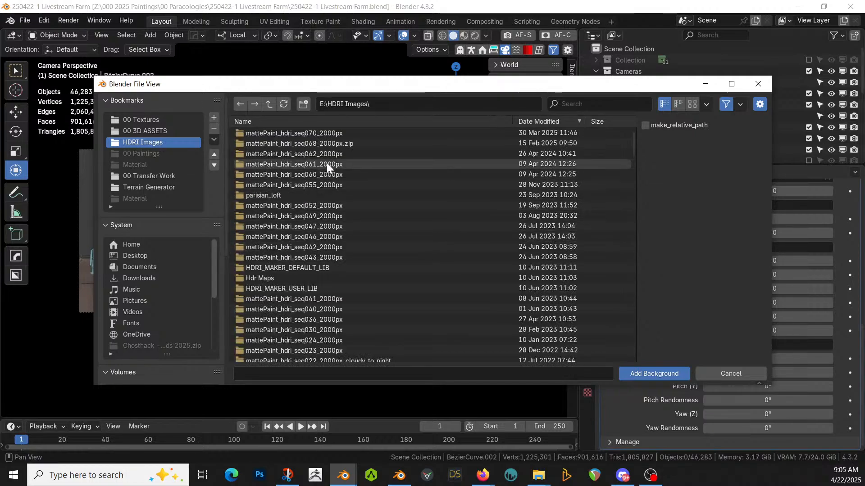
Step: Show the jpg previews of mattePaint_hdri_seq046_2000px as thumbnails and pick mattePaint_hdri_seq046_2000px_x1100.jpg as the reference sky
double_click(304, 236)
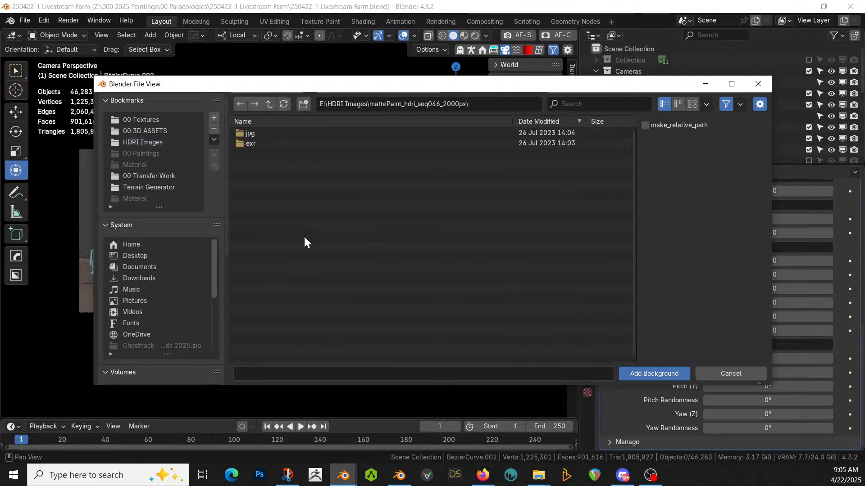
double_click(248, 135)
left_click(695, 103)
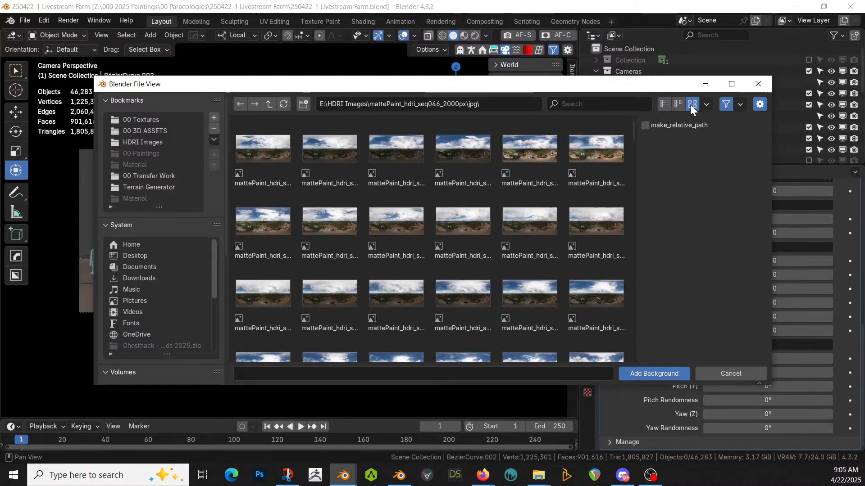
left_click_drag(633, 133, 621, 220)
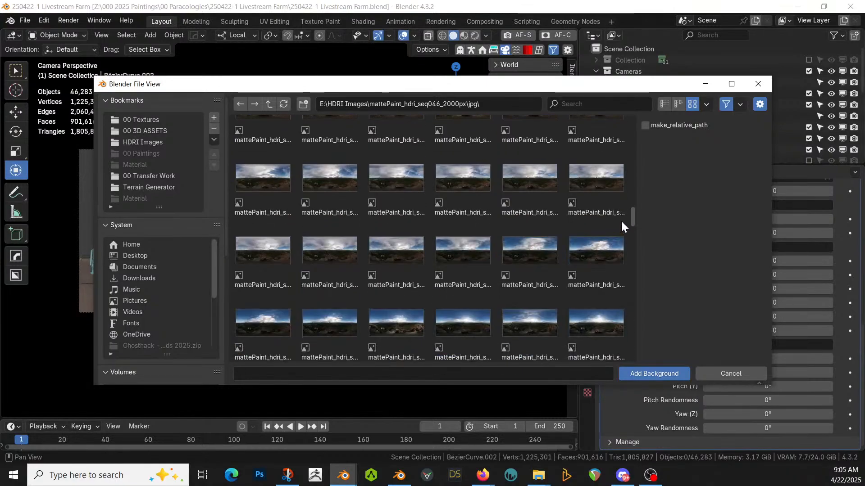
left_click(448, 242)
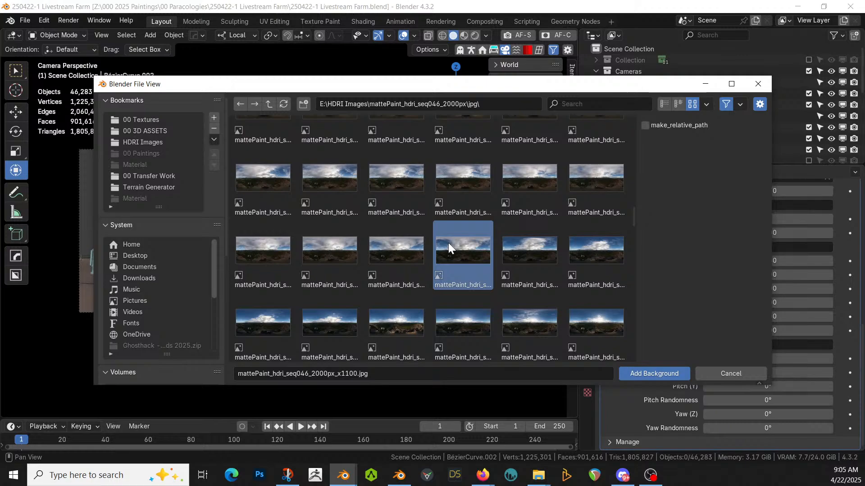
Step: Filter the mattePaint_hdri_seq046_2000px exr folder for 1100 and add mattePaint_hdri_seq046_2000px_x1100.exr as the world background
left_click(664, 106)
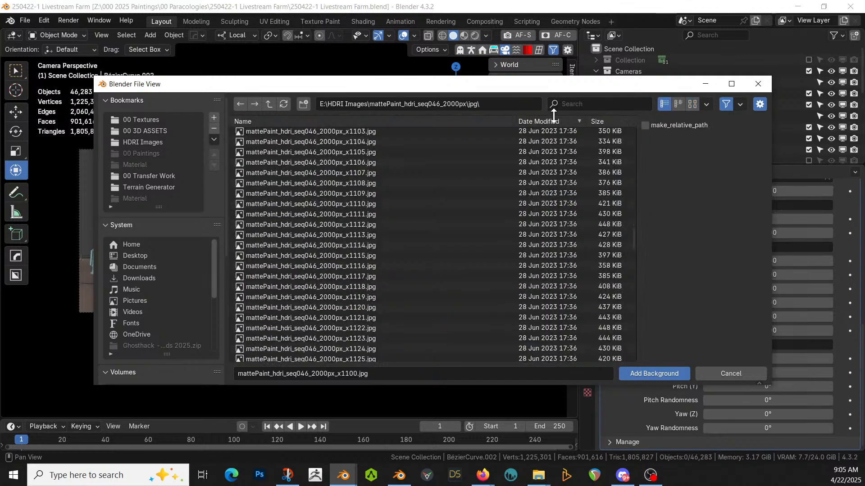
left_click(269, 102)
left_click(250, 143)
double_click(313, 142)
key("ctrl+f")
type("1100")
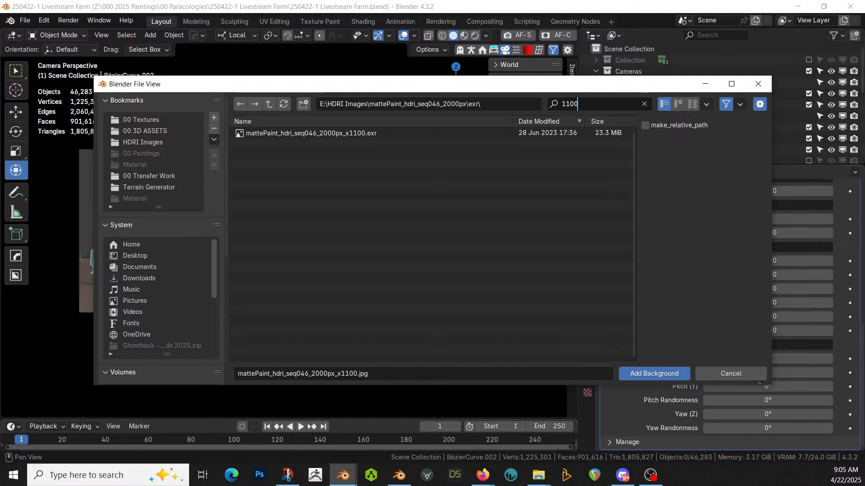
left_click(330, 134)
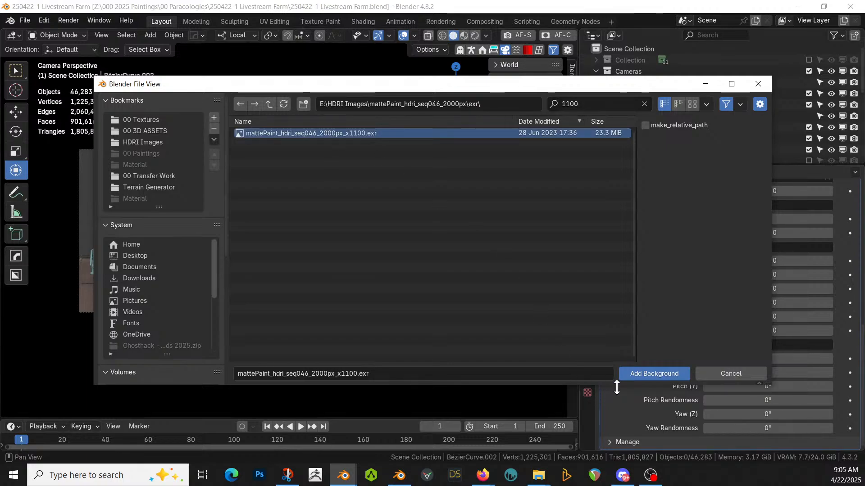
left_click(651, 374)
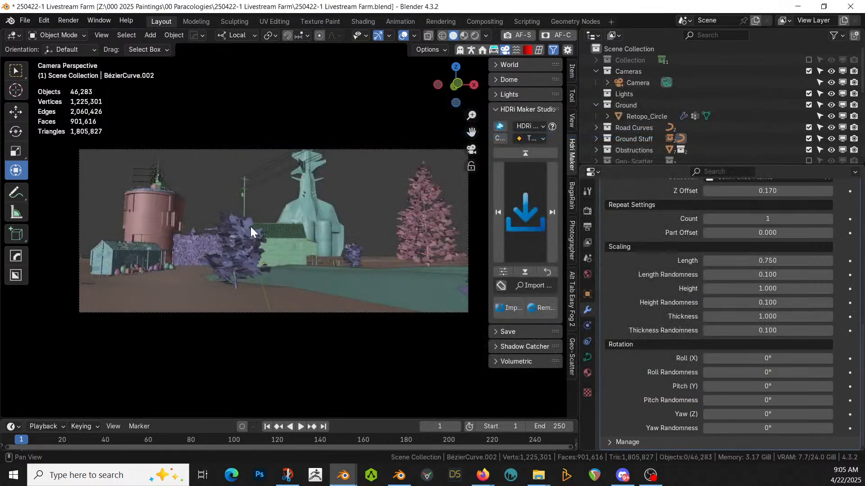
Step: Switch the viewport to rendered shading and expand the HDRi Maker World settings in a widened sidebar
key("z")
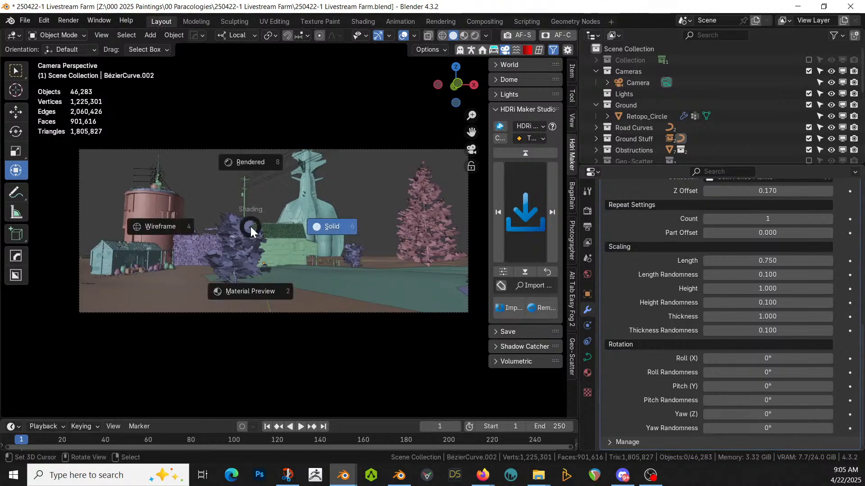
key("8")
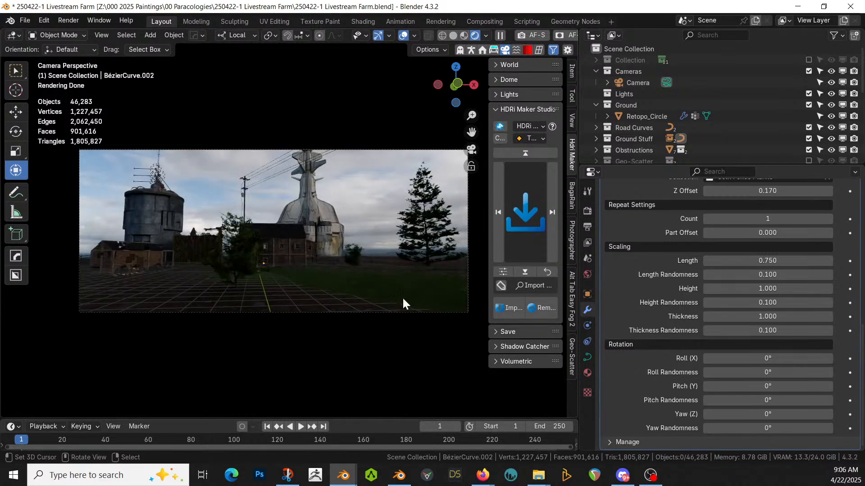
left_click(496, 64)
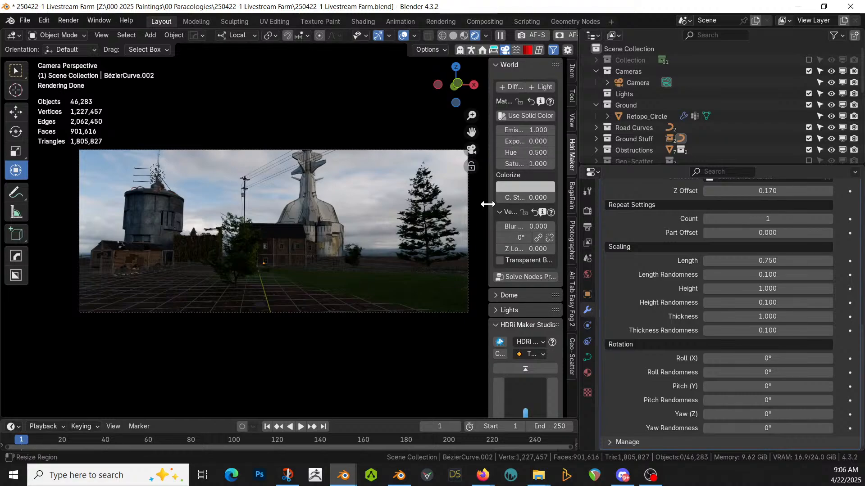
left_click_drag(581, 177, 684, 171)
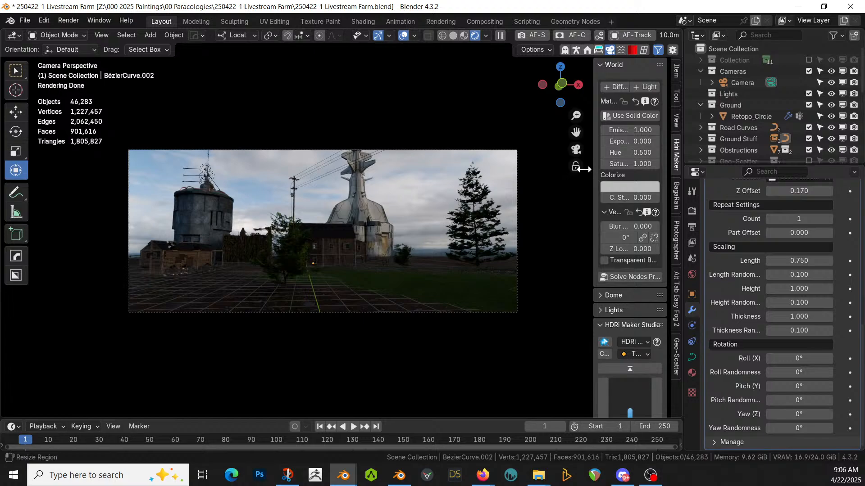
left_click_drag(592, 169, 549, 170)
Step: Try background rotation angles of 60°, 120° and 180°, then settle on 240°
left_click(594, 237)
type("60d")
key("ctrl+a")
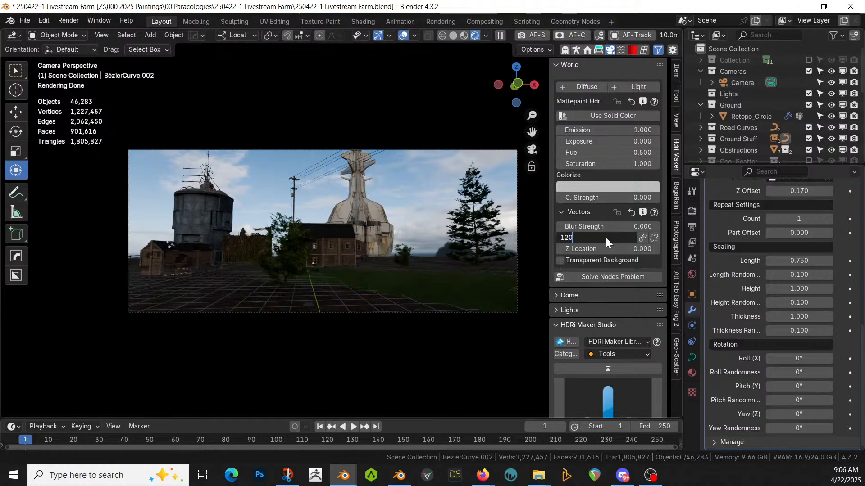
key("Return")
left_click(606, 237)
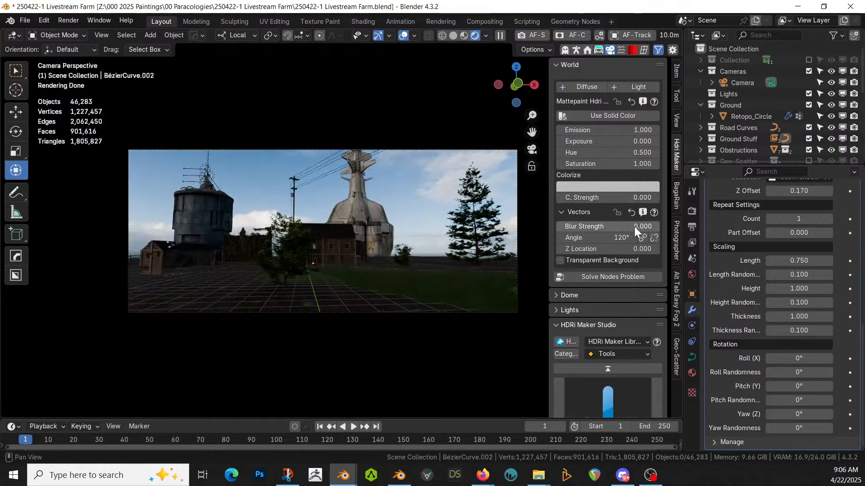
type("180")
key("Return")
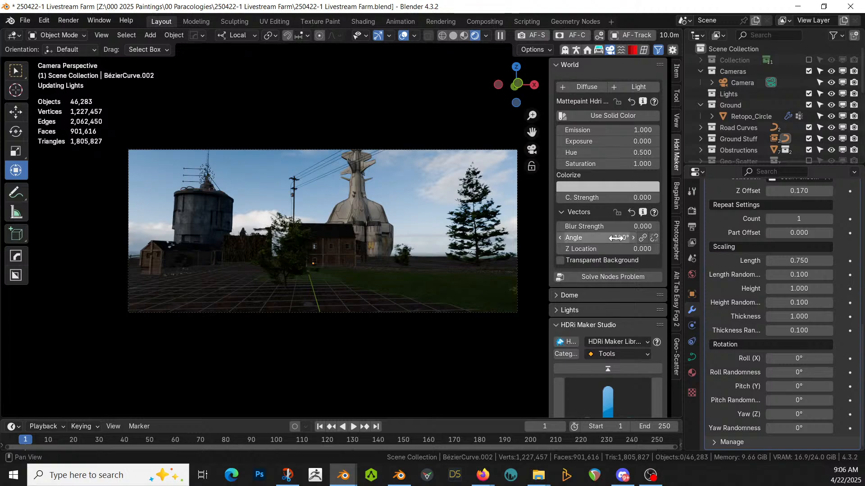
left_click(616, 238)
type("240")
key("Return")
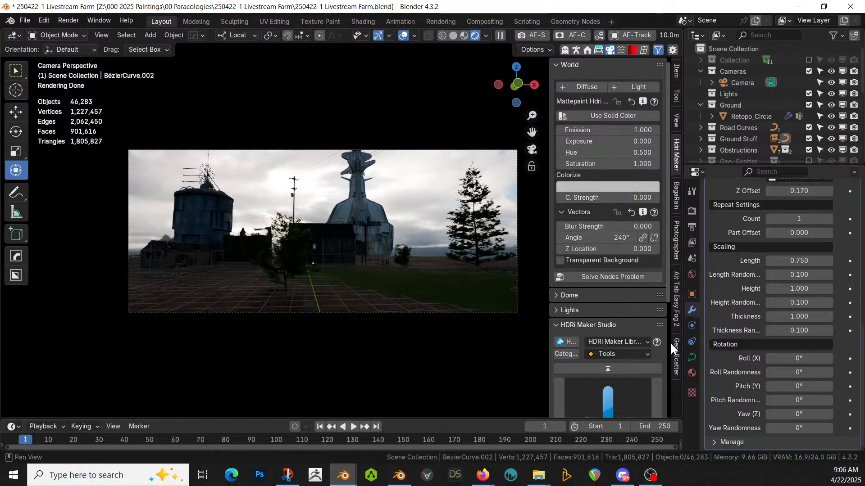
Step: Set the camera's Photographer exposure to 7
left_click(675, 247)
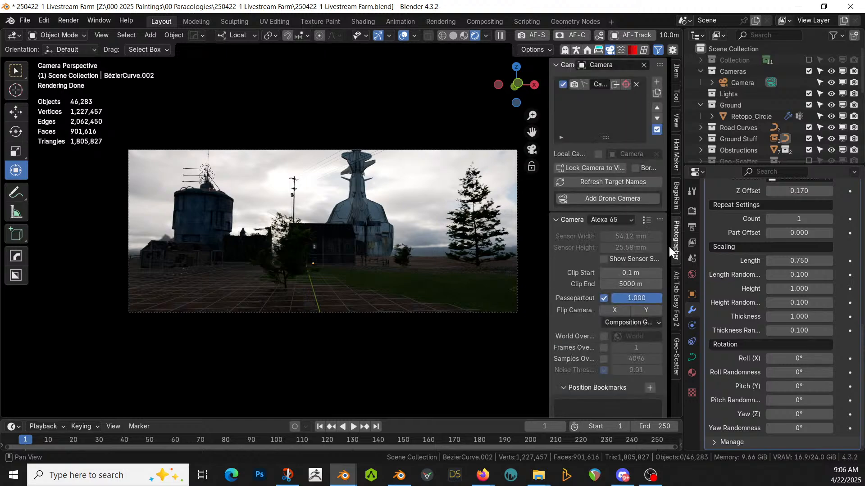
scroll(599, 318, "down", 10)
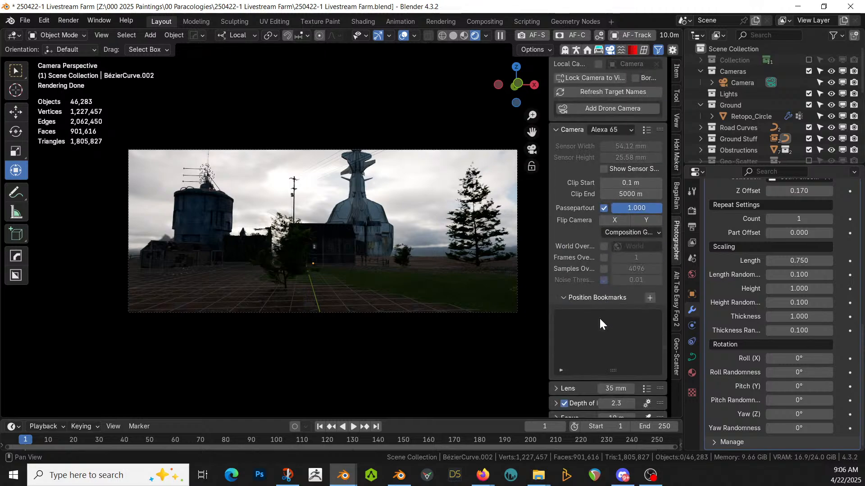
double_click(613, 312)
type("7")
key("Return")
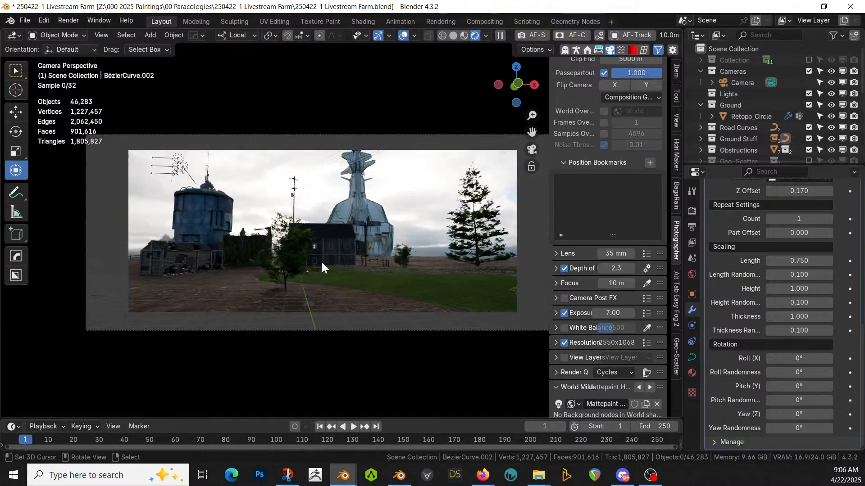
Step: Set the scene's colour management look to Base Contrast
key("Home")
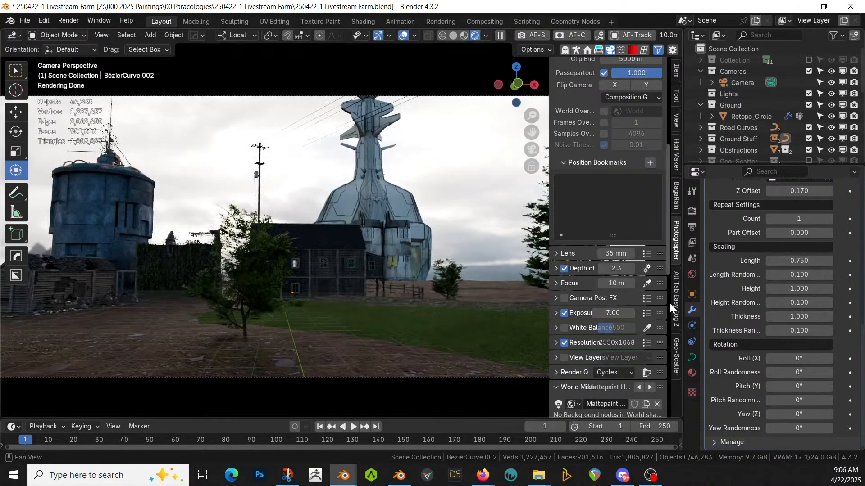
left_click(691, 211)
scroll(750, 357, "down", 15)
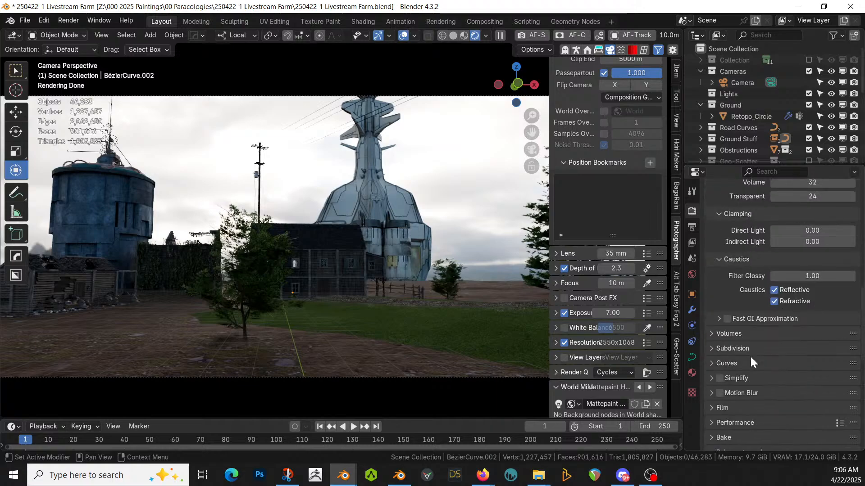
left_click(783, 358)
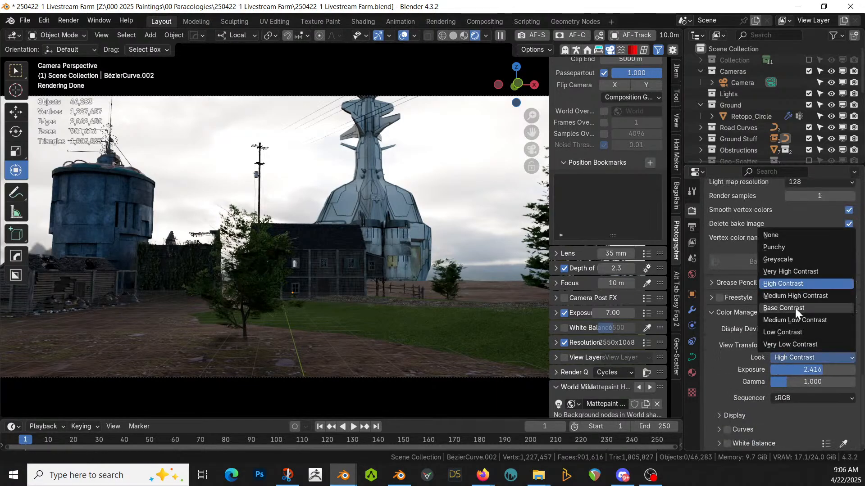
left_click(795, 307)
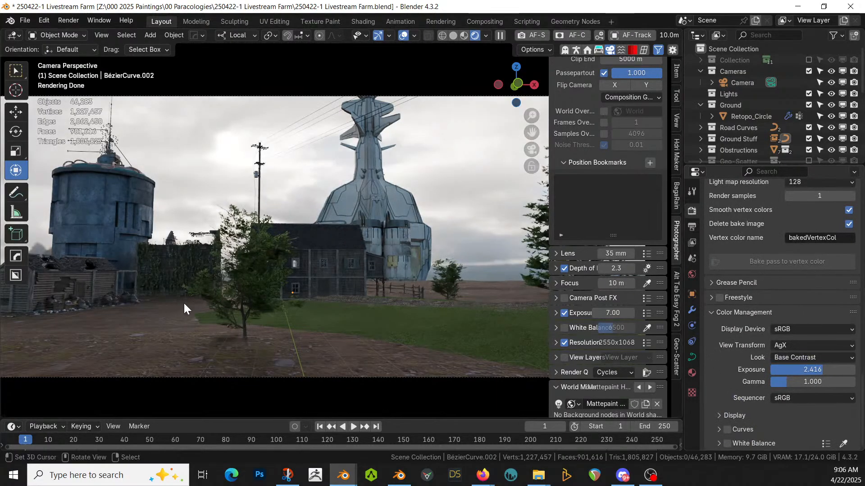
scroll(222, 306, "down", 2)
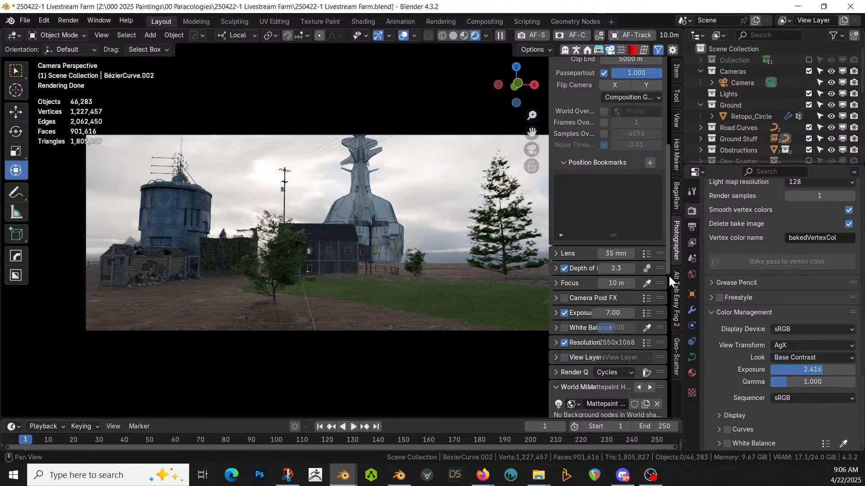
Step: Turn on viewport display for the Biome 06 scatter system and enable the Geo-Scatter collection in the view layer
left_click(675, 344)
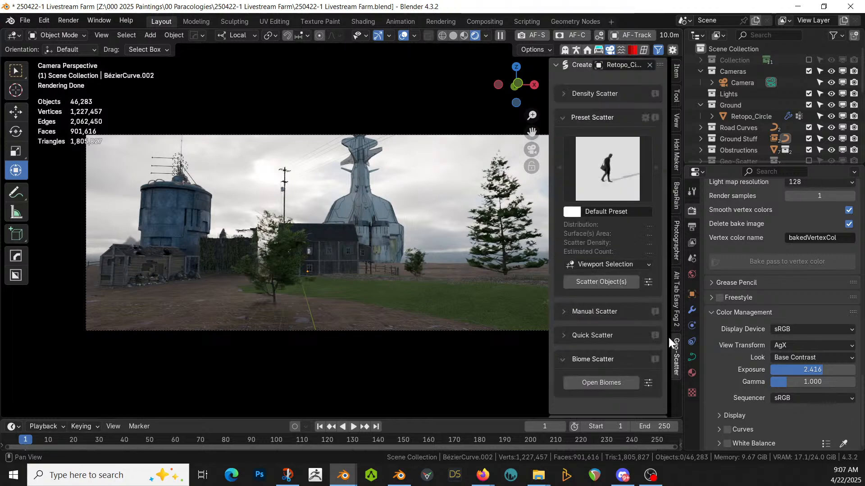
scroll(617, 254, "down", 10)
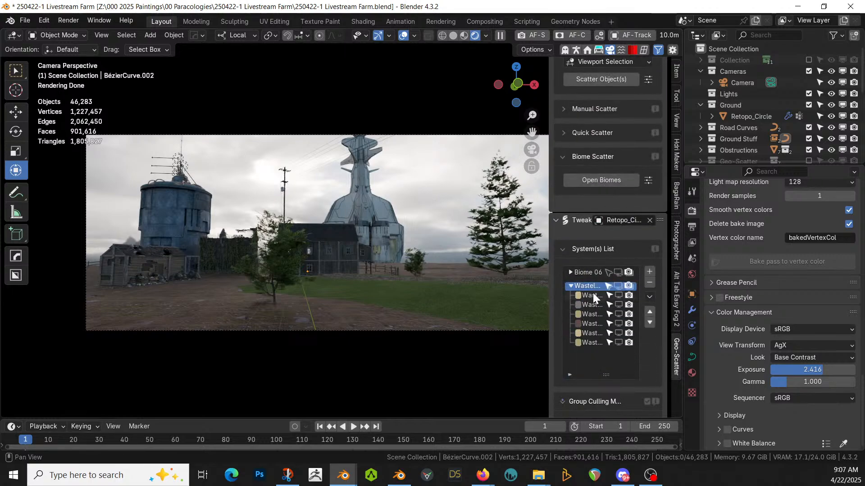
left_click(571, 286)
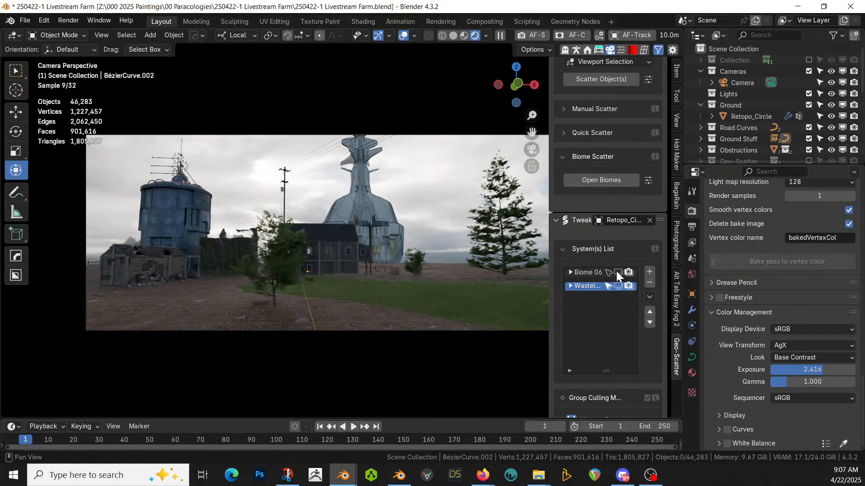
left_click(617, 271)
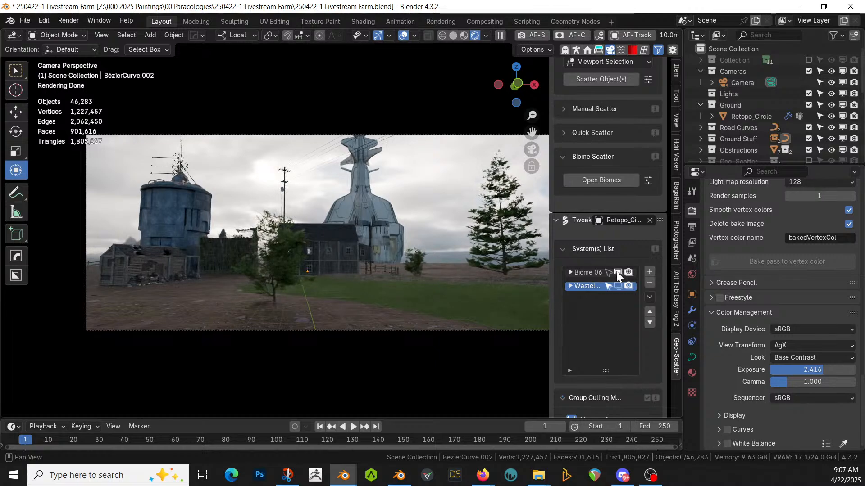
left_click_drag(784, 162, 784, 211)
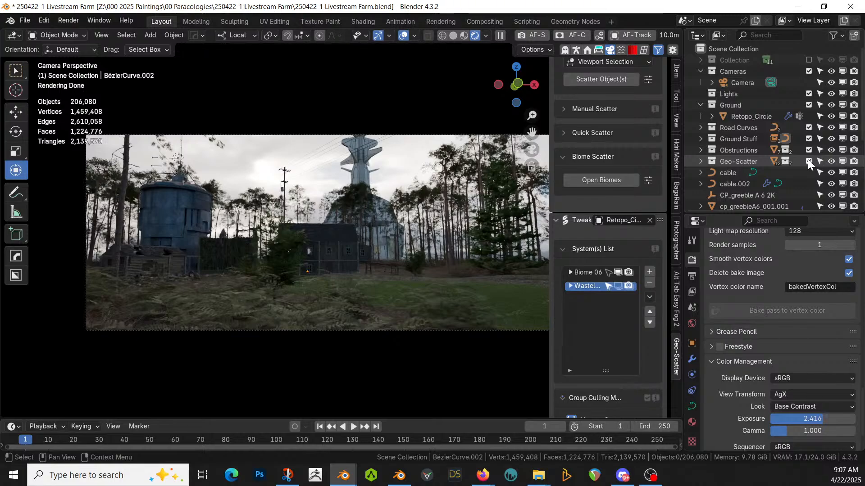
Step: Set the camera's Photographer exposure to 6
left_click(677, 248)
scroll(621, 341, "down", 5)
scroll(620, 342, "down", 7)
double_click(615, 290)
type("6")
key("Return")
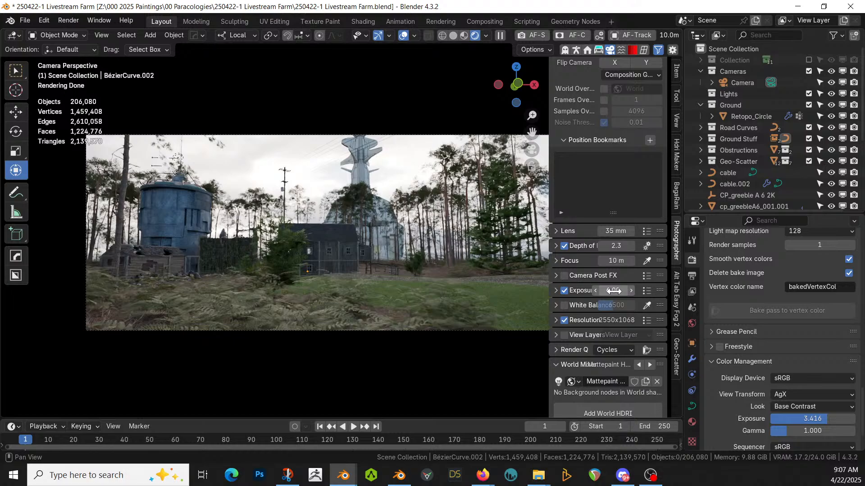
left_click_drag(613, 291, 633, 290)
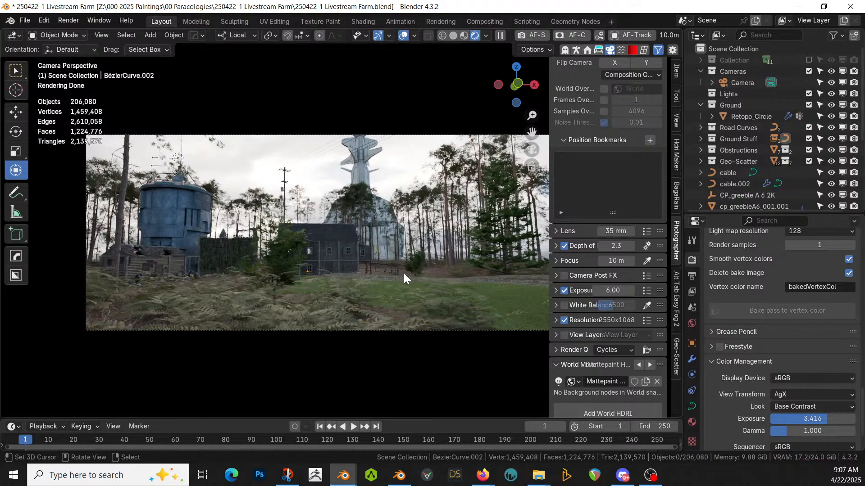
Step: Leave the camera view for a closer look at the barn, switch to solid shading and exclude the Geo-Scatter collection
mouse_move(394, 271)
middle_mouse_down()
mouse_move(339, 309)
mouse_move(325, 304)
mouse_move(329, 315)
middle_mouse_up()
scroll(381, 280, "up", 3)
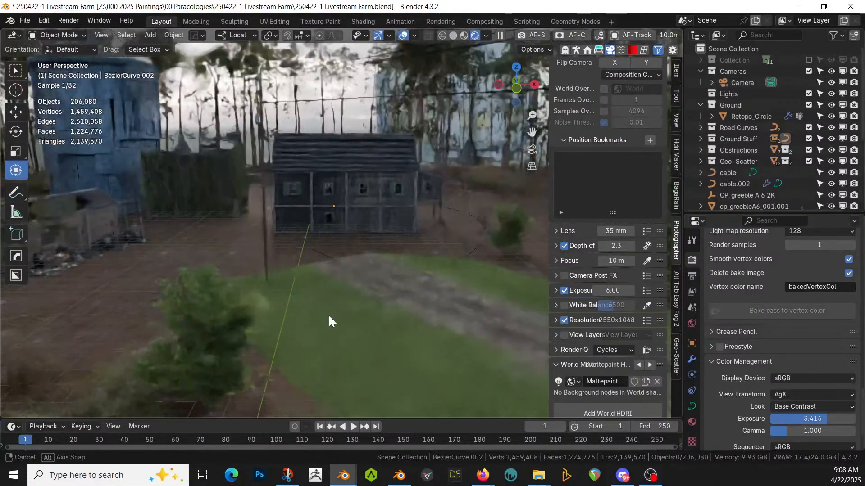
key("z")
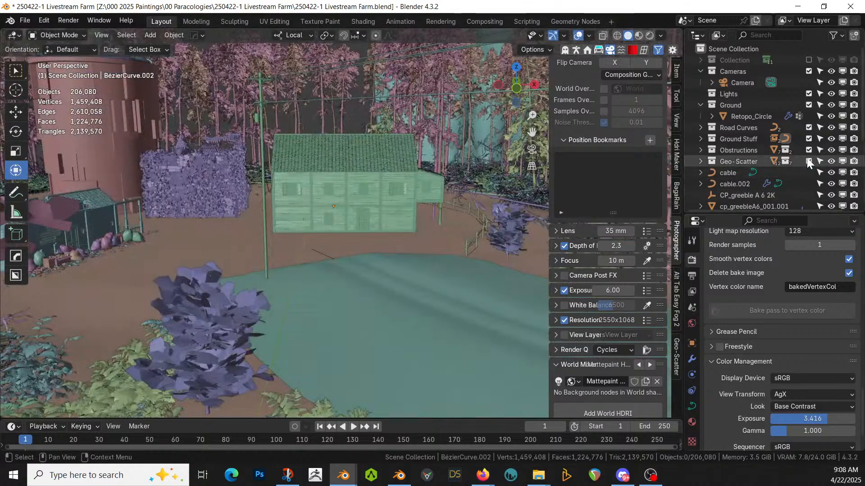
left_click(807, 158)
Step: Add the CP_vh 9 2K vehicle asset to the scene as a collection instance near the farm road
middle_click_drag(348, 283, 636, 272)
scroll(634, 271, "down", 3)
scroll(305, 254, "down", 2)
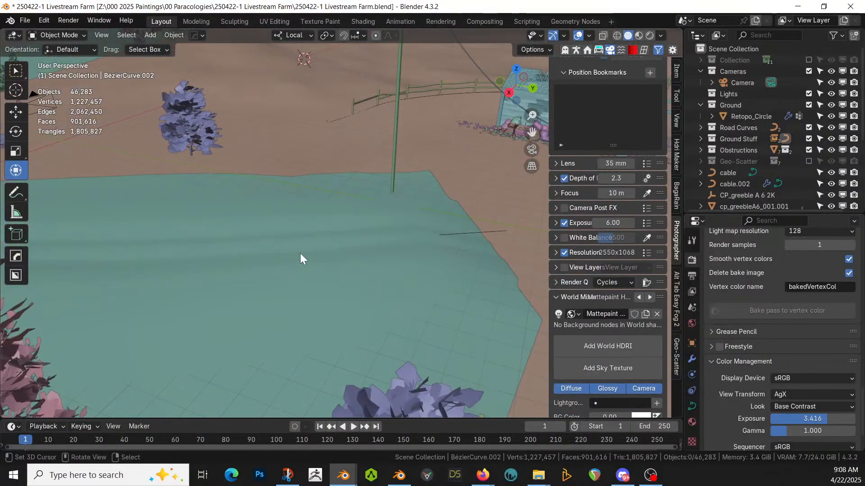
scroll(301, 257, "down", 5)
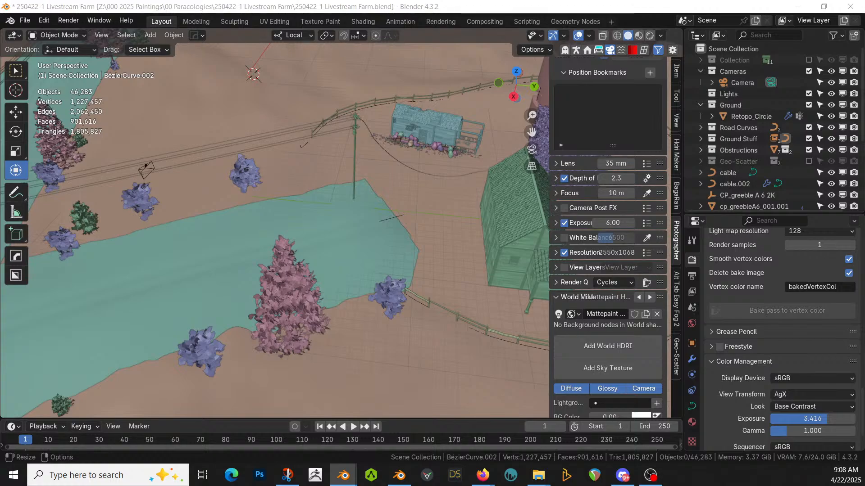
scroll(315, 232, "down", 6)
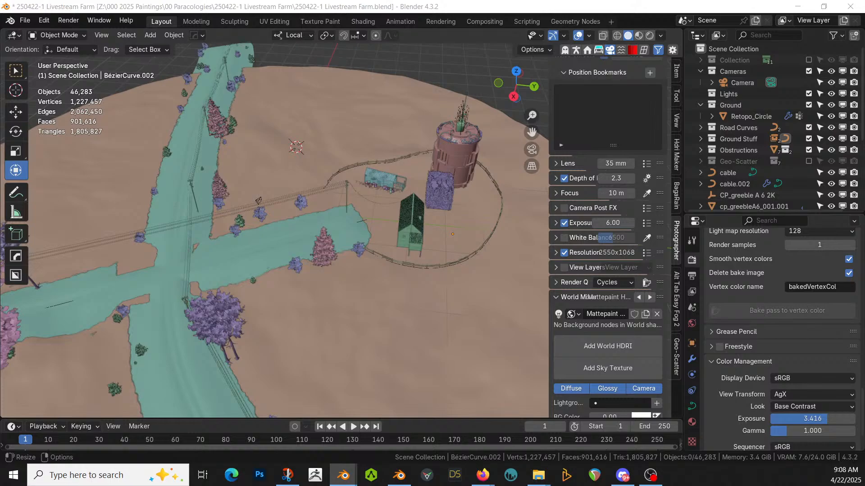
left_click_drag(220, 1, 274, 227)
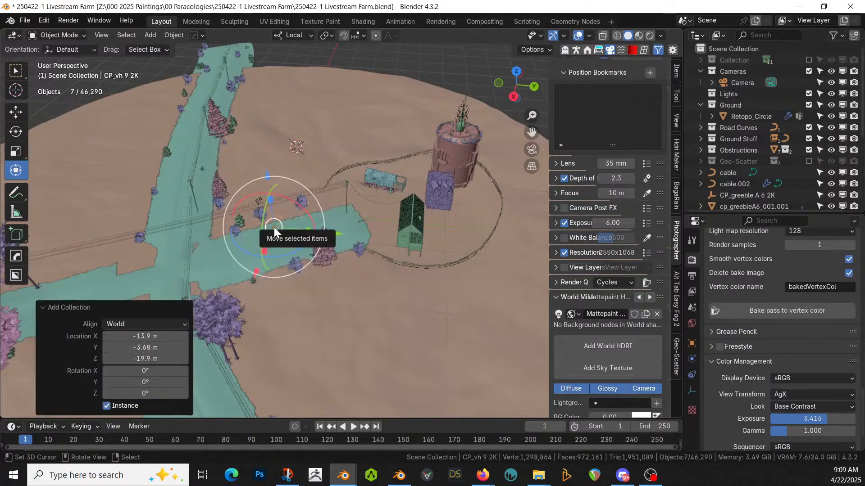
Step: Move the CP_vh 9 2K vehicle into a new collection named Vehicles
key("m")
left_click(274, 226)
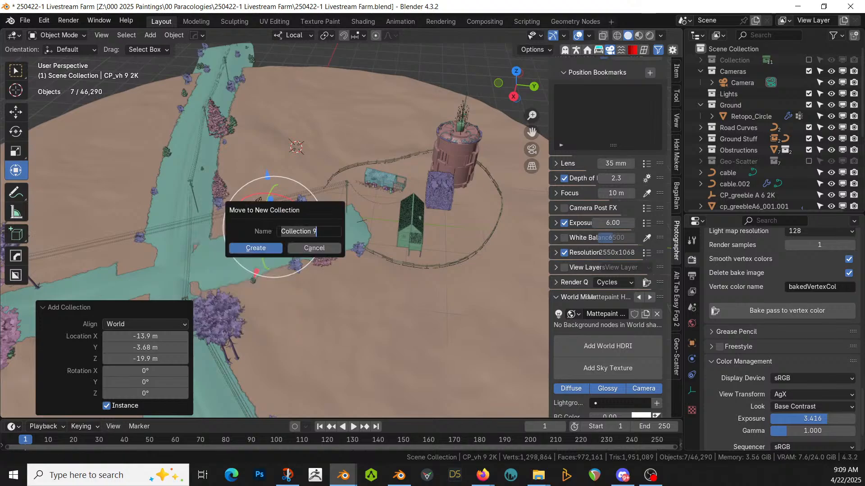
type("Vehicles")
key("Return")
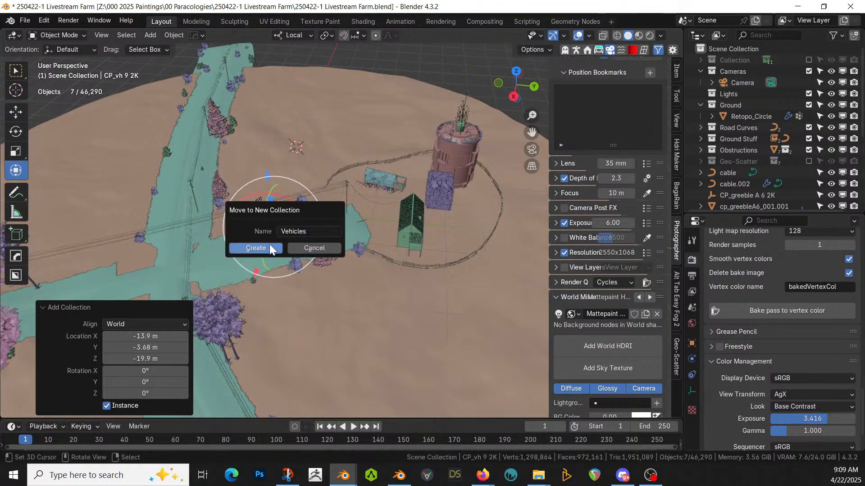
left_click(266, 249)
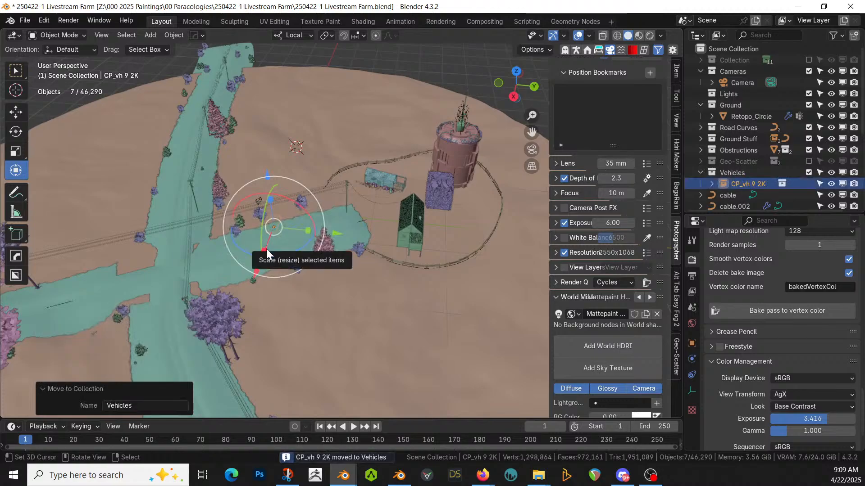
Step: From the top view, move the vehicle onto the farm road leading to the barn and rotate it about 61° to align with it
key("KP_7")
key("g")
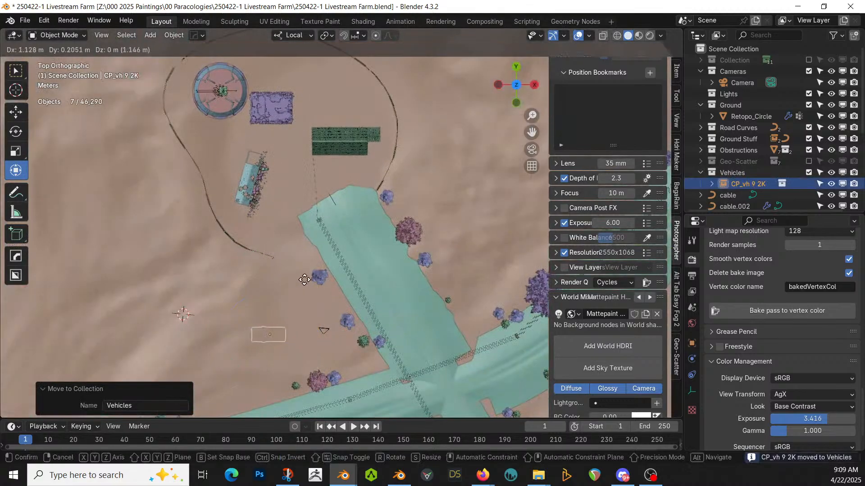
left_click(393, 210)
key("r")
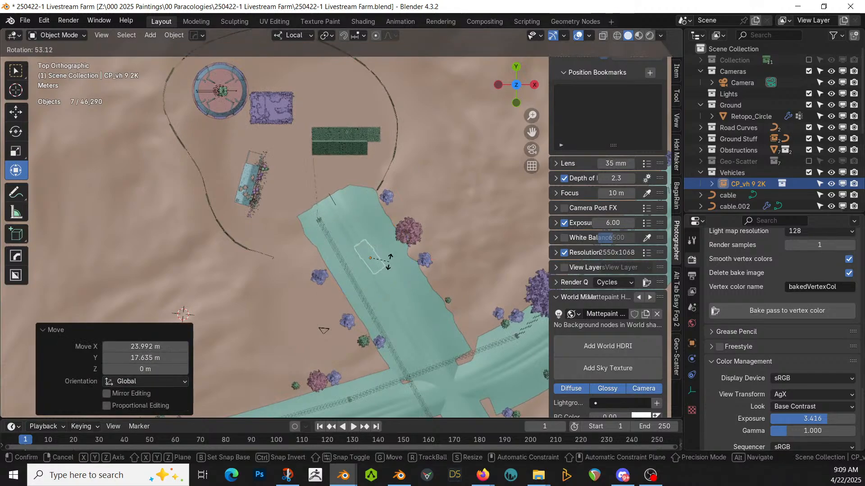
left_click(386, 263)
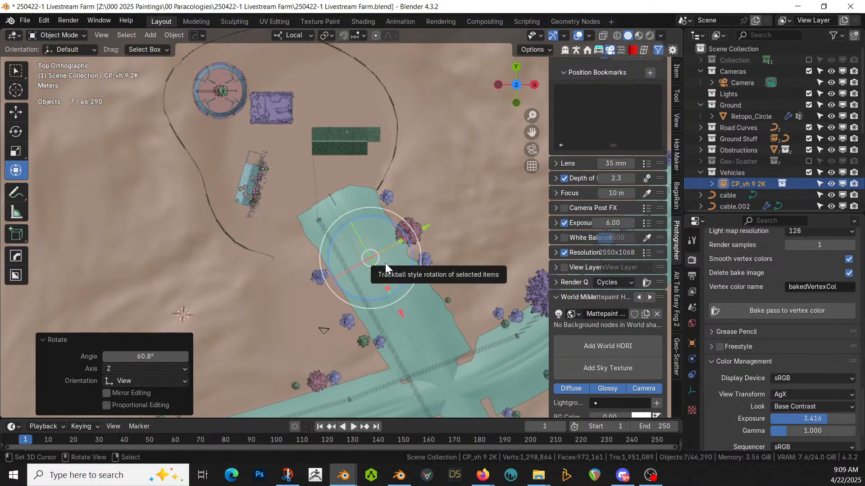
Step: Raise the vehicle about 19.9 m along its local Z axis to bring it up to the road surface
scroll(384, 265, "up", 6)
middle_click_drag(382, 268, 340, 209)
scroll(377, 215, "down", 6)
left_click_drag(341, 209, 347, 120)
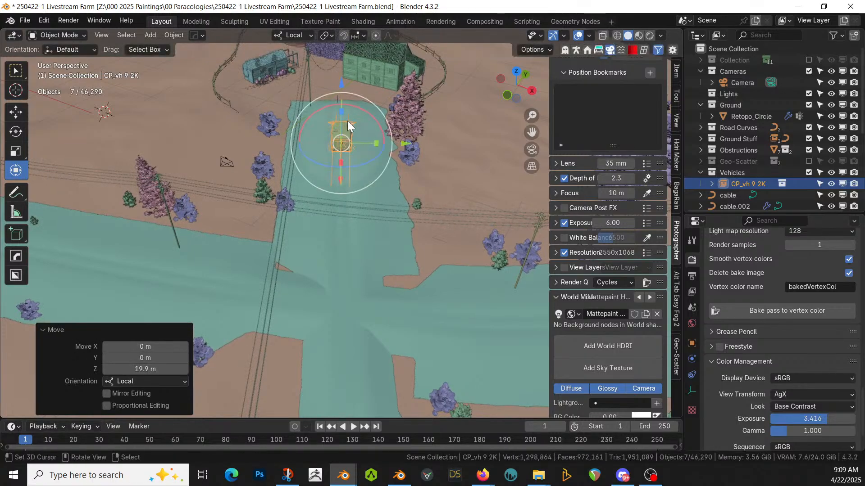
Step: Lift the vehicle another 0.51 m or so along local Z so its wheels rest on the road
scroll(348, 121, "up", 9)
middle_click_drag(368, 137, 407, 115)
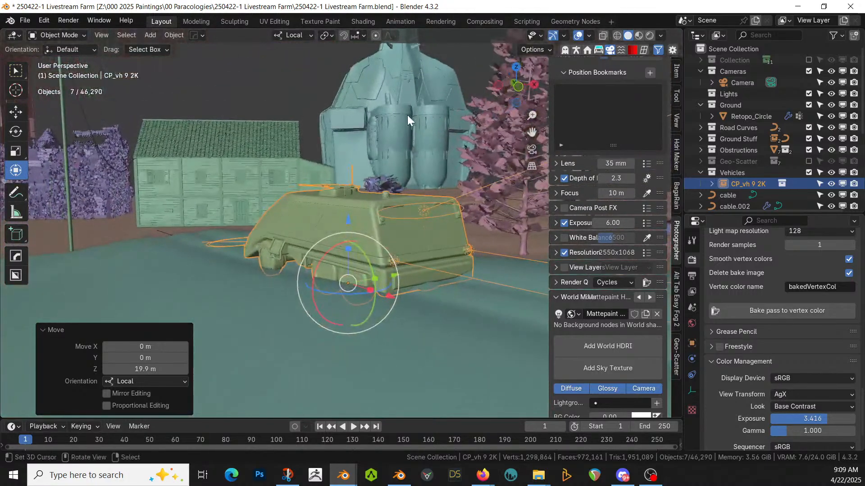
scroll(373, 154, "up", 3)
middle_click_drag(373, 154, 395, 161)
key("g")
key("z")
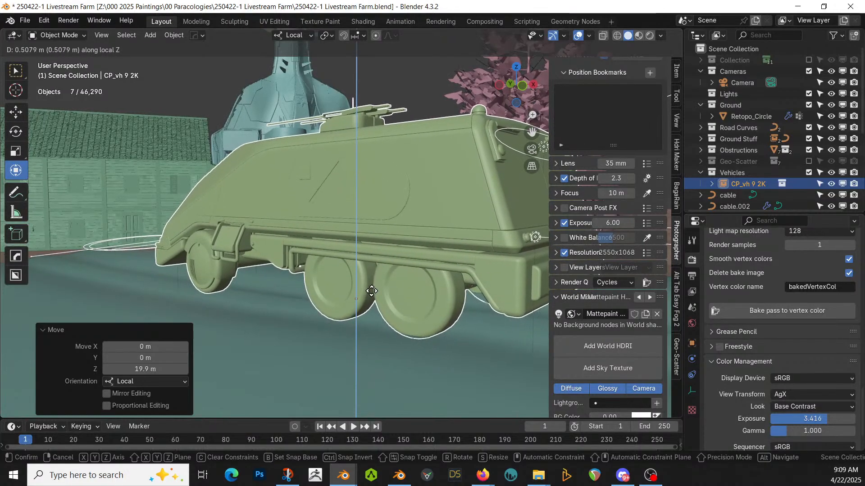
left_click(372, 290)
Step: Place the 3D cursor under a rear wheel, make it the pivot point, and rotate the vehicle about 3.19° around local X
middle_click_drag(413, 384, 271, 318)
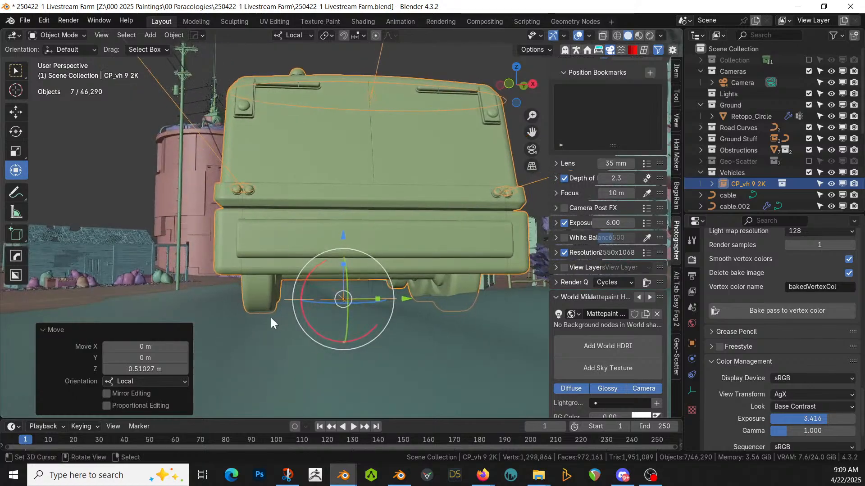
right_click(258, 311, "shift")
left_click(326, 35)
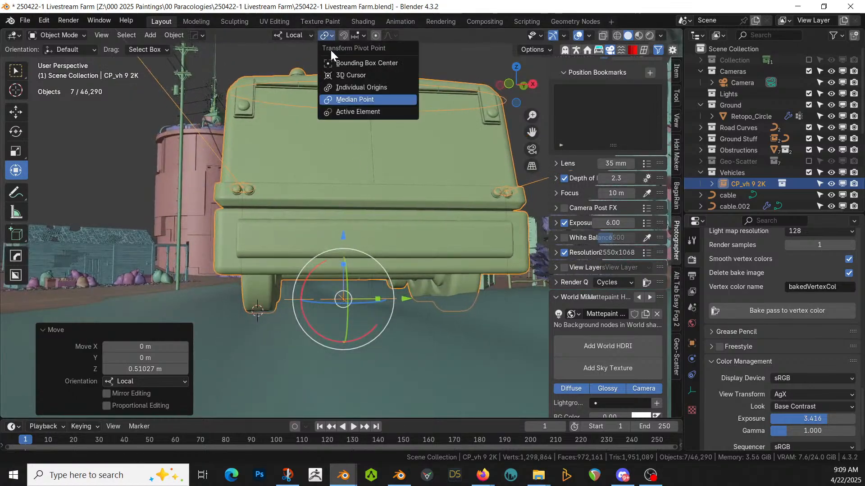
left_click(348, 75)
key("r")
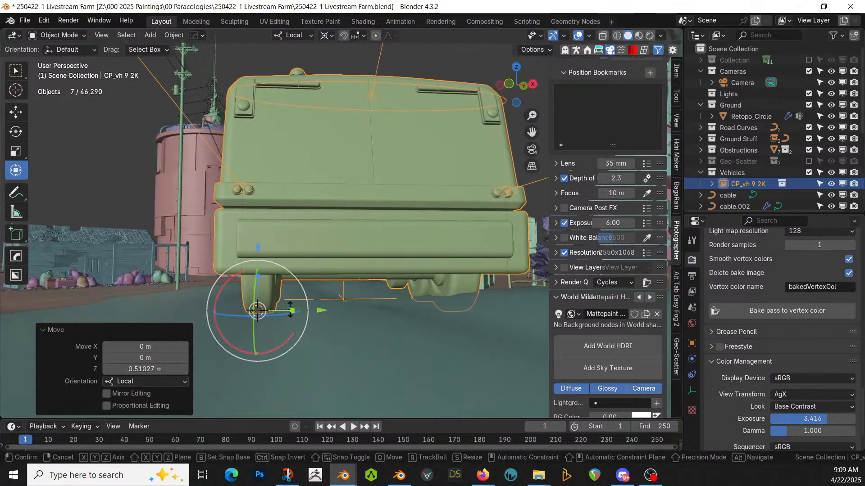
key("x")
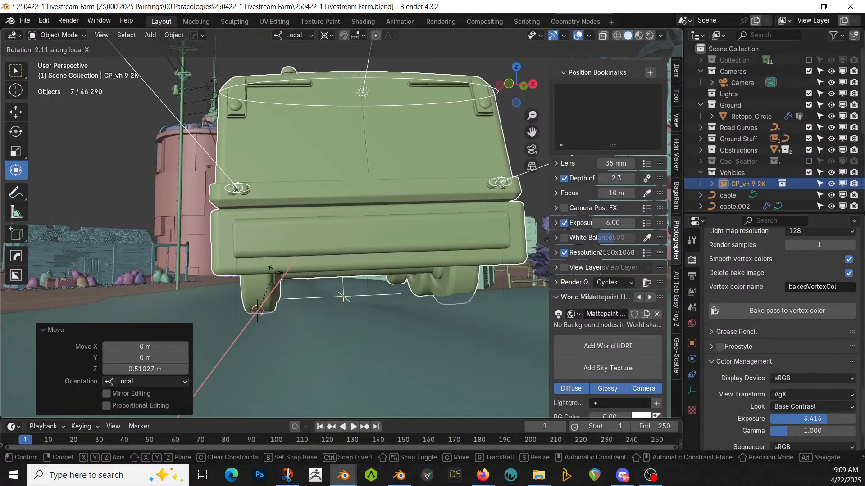
left_click(257, 249)
Step: Pitch the vehicle around its local Y axis, setting the rotation angle to about -2.98°
middle_click_drag(311, 264, 444, 300)
key("r")
key("y")
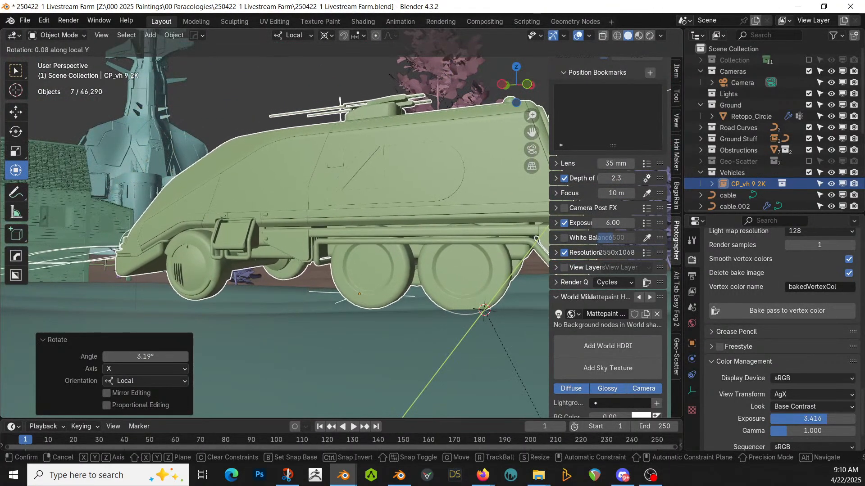
left_click(27, 315)
double_click(145, 356)
type("-6.3")
key("Return")
mouse_move(145, 357)
left_mouse_down()
mouse_move(159, 356)
mouse_move(152, 356)
left_mouse_up()
Step: In camera view, set the pivot point to Individual Origins and slide the vehicle along local X by about 0.83 m, then 1.76 m
key("KP_0")
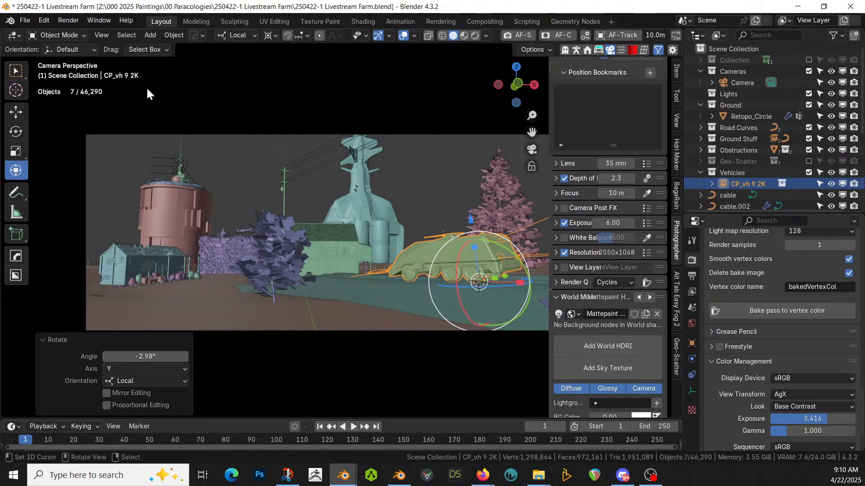
left_click(276, 35)
left_click(297, 87)
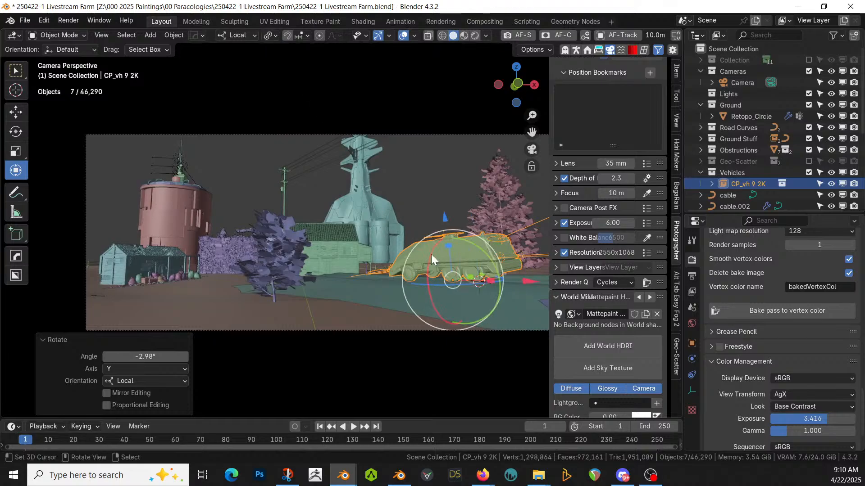
key("g")
key("x")
left_click(455, 274)
middle_click_drag(405, 285, 330, 291, "shift")
key("g")
key("x")
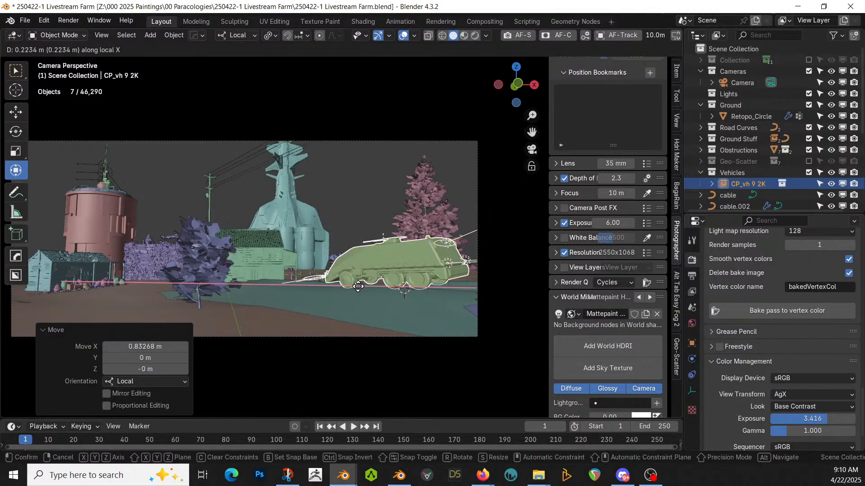
left_click(383, 298)
Step: Switch the camera view to rendered shading and save the file
key("z")
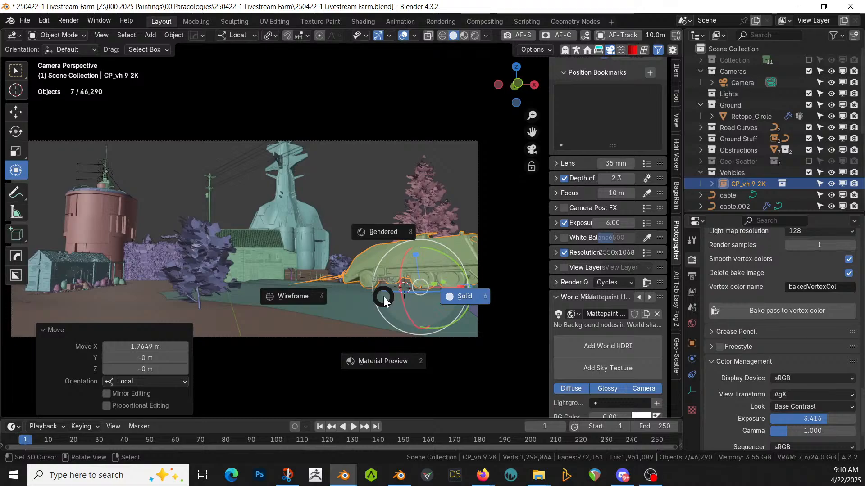
key("8")
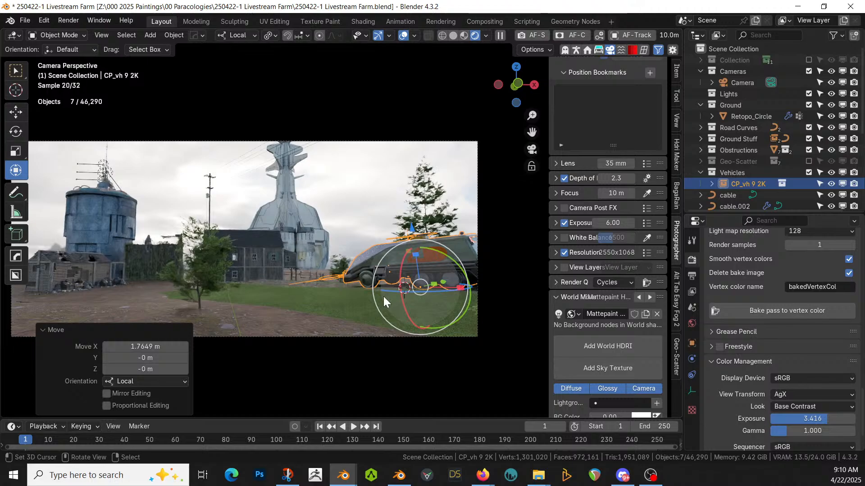
key("ctrl+s")
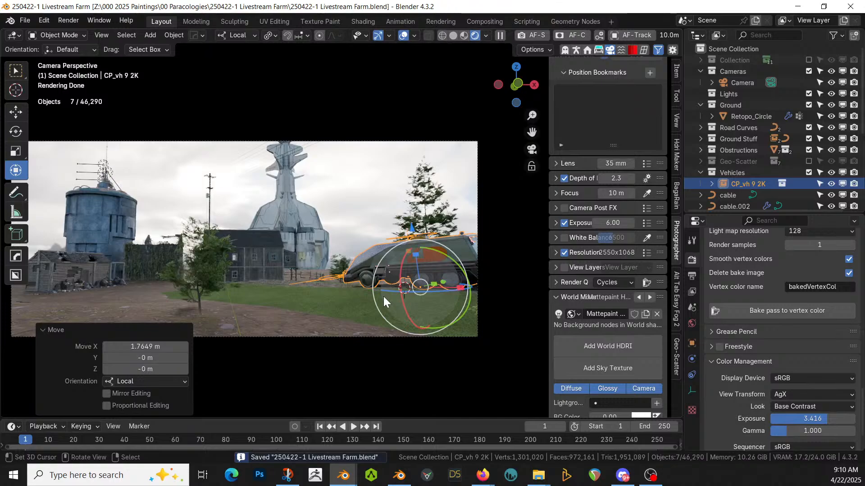
Step: Select the blue cylindrical tower, then the R_Starship behind the barn
left_click(111, 214)
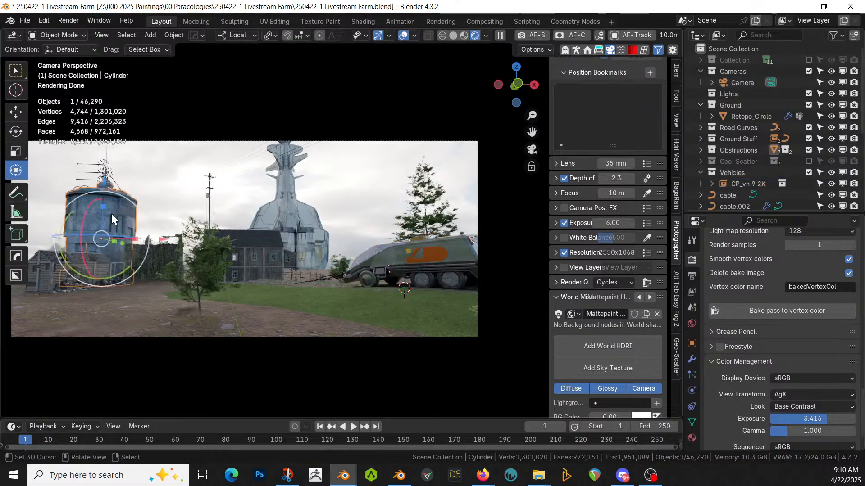
left_click(270, 198)
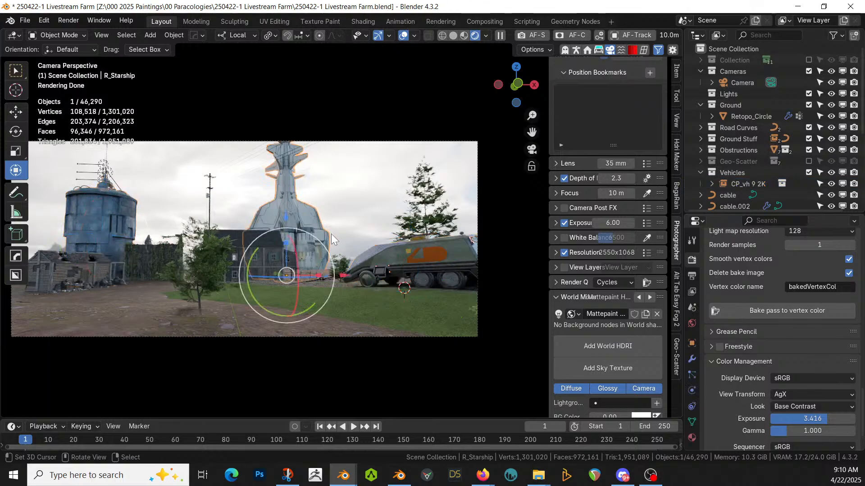